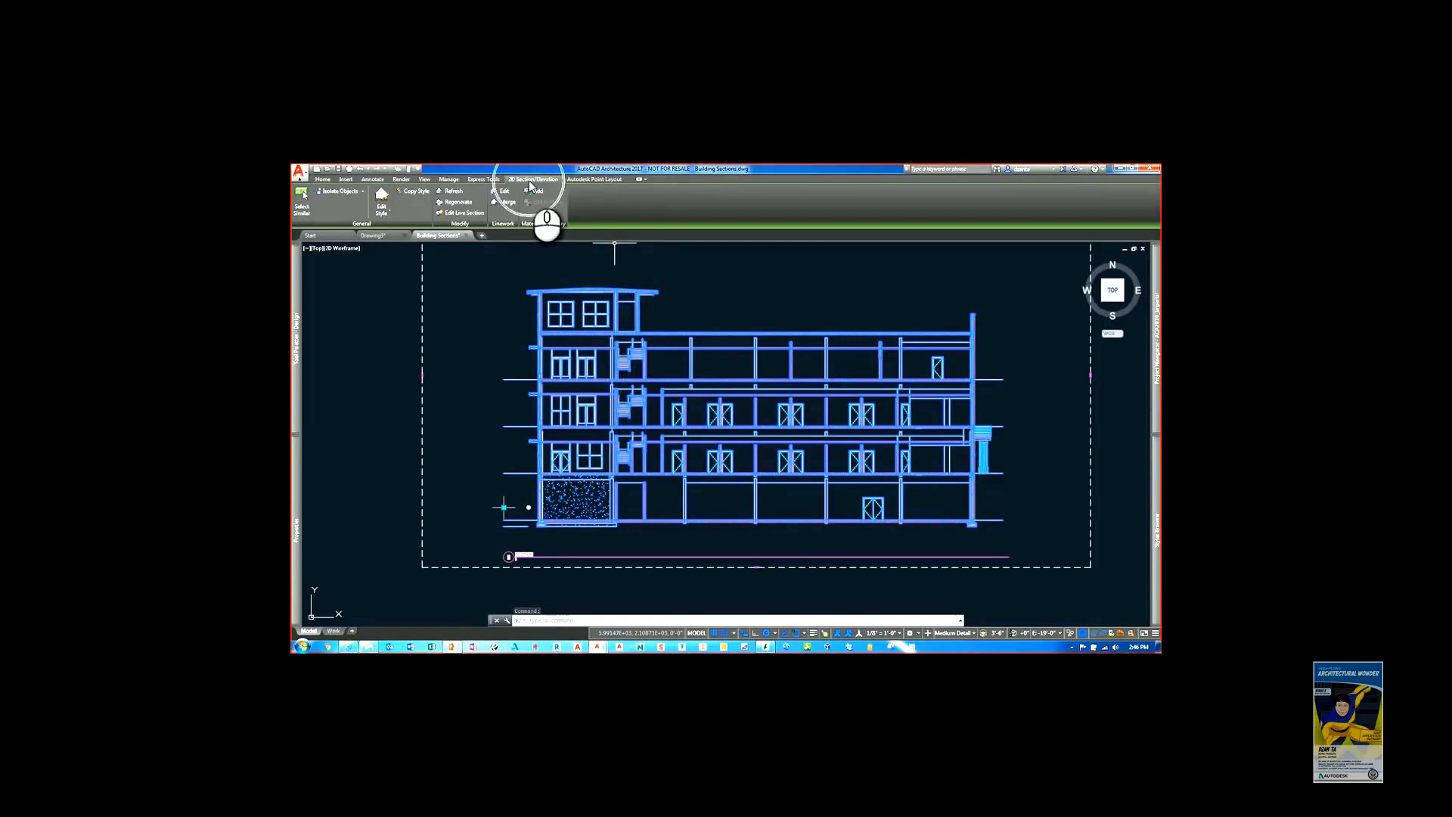
# Step: Open the selected 2D building section for live section editing
pyautogui.click(530, 183)
pyautogui.click(462, 215)
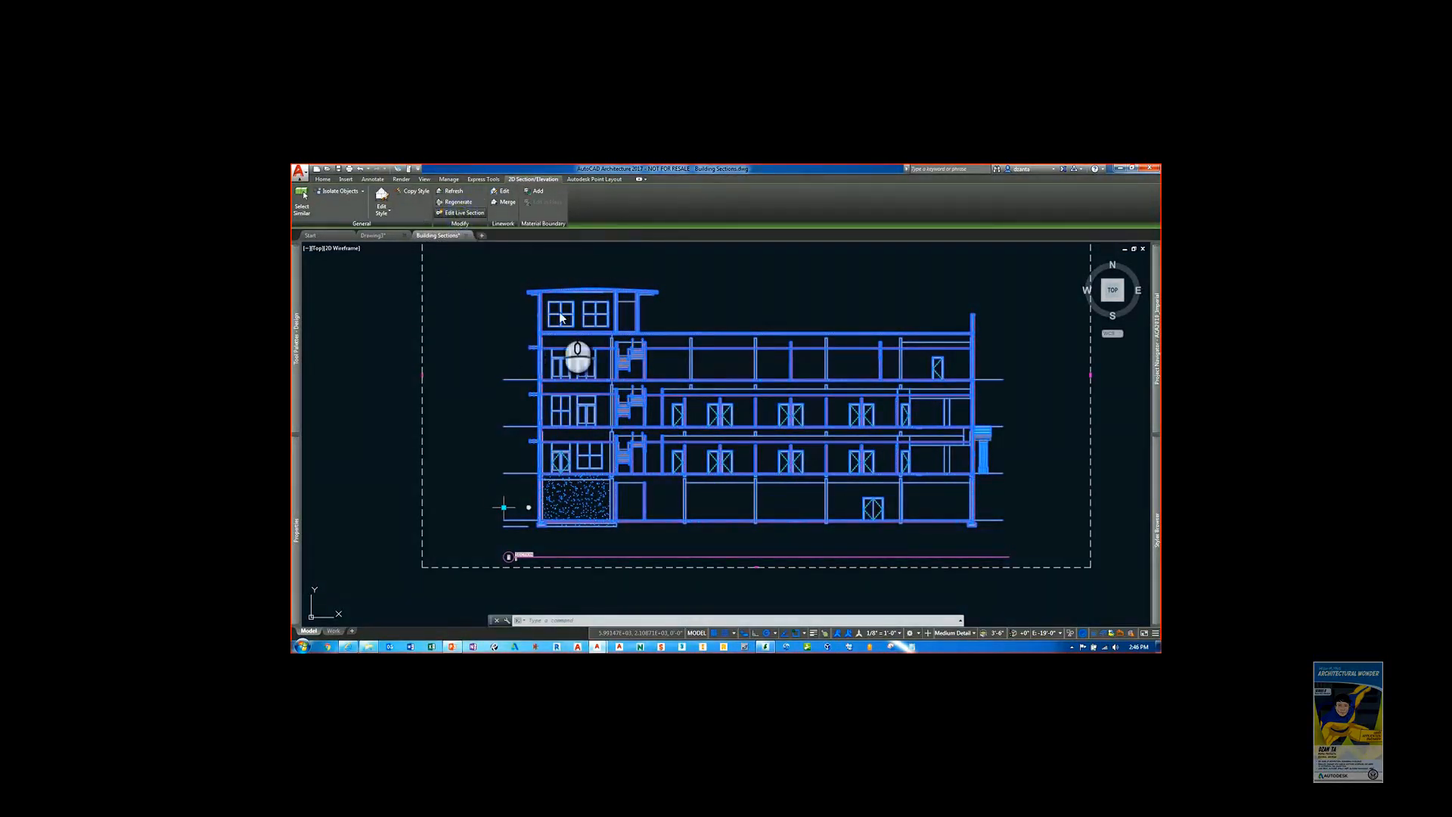
pyautogui.click(651, 301)
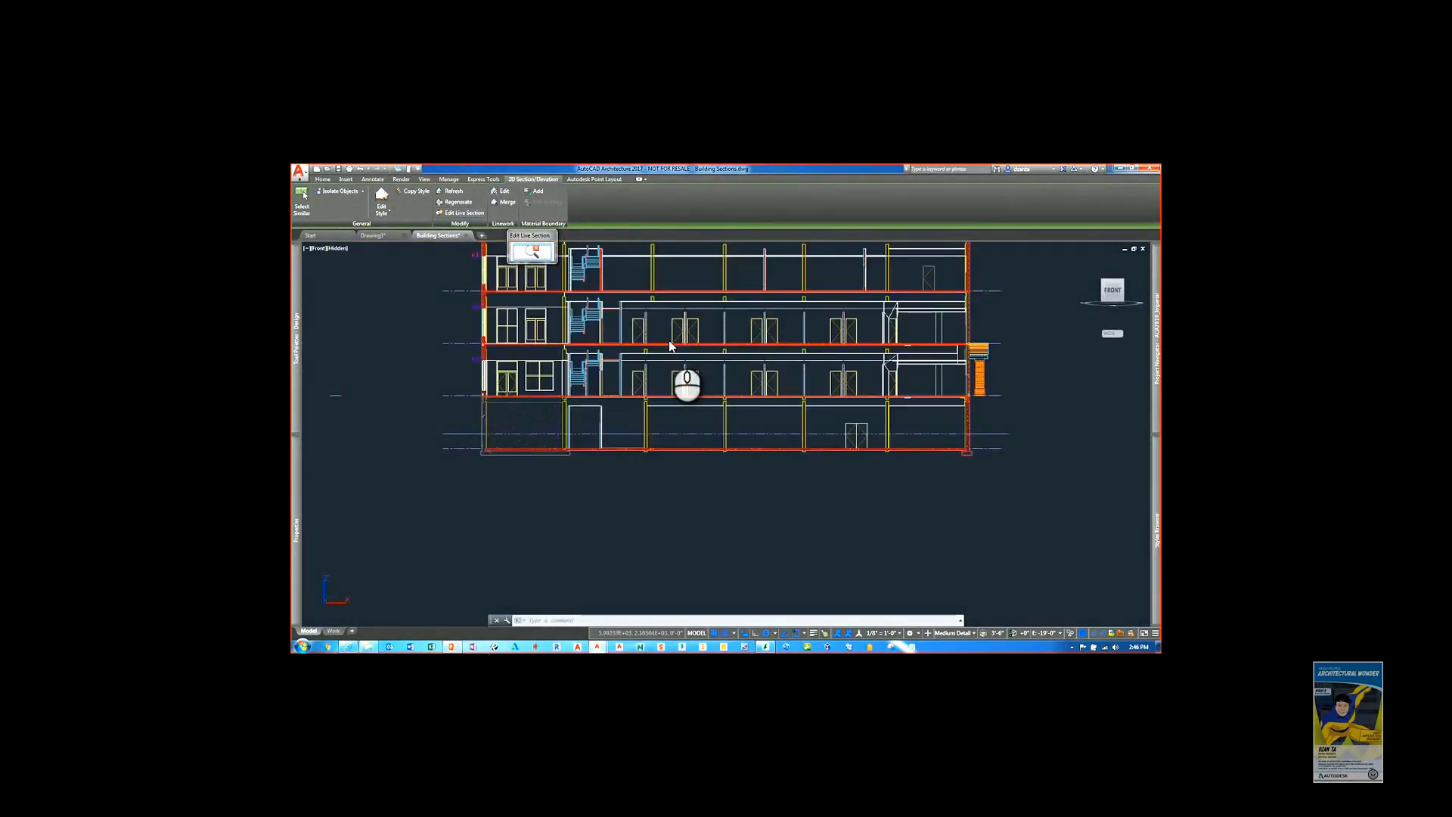
# Step: Move the upper-floor column just right of the stairs a short distance horizontally to the right
pyautogui.moveTo(687, 346); pyautogui.dragTo(717, 446, button='middle')
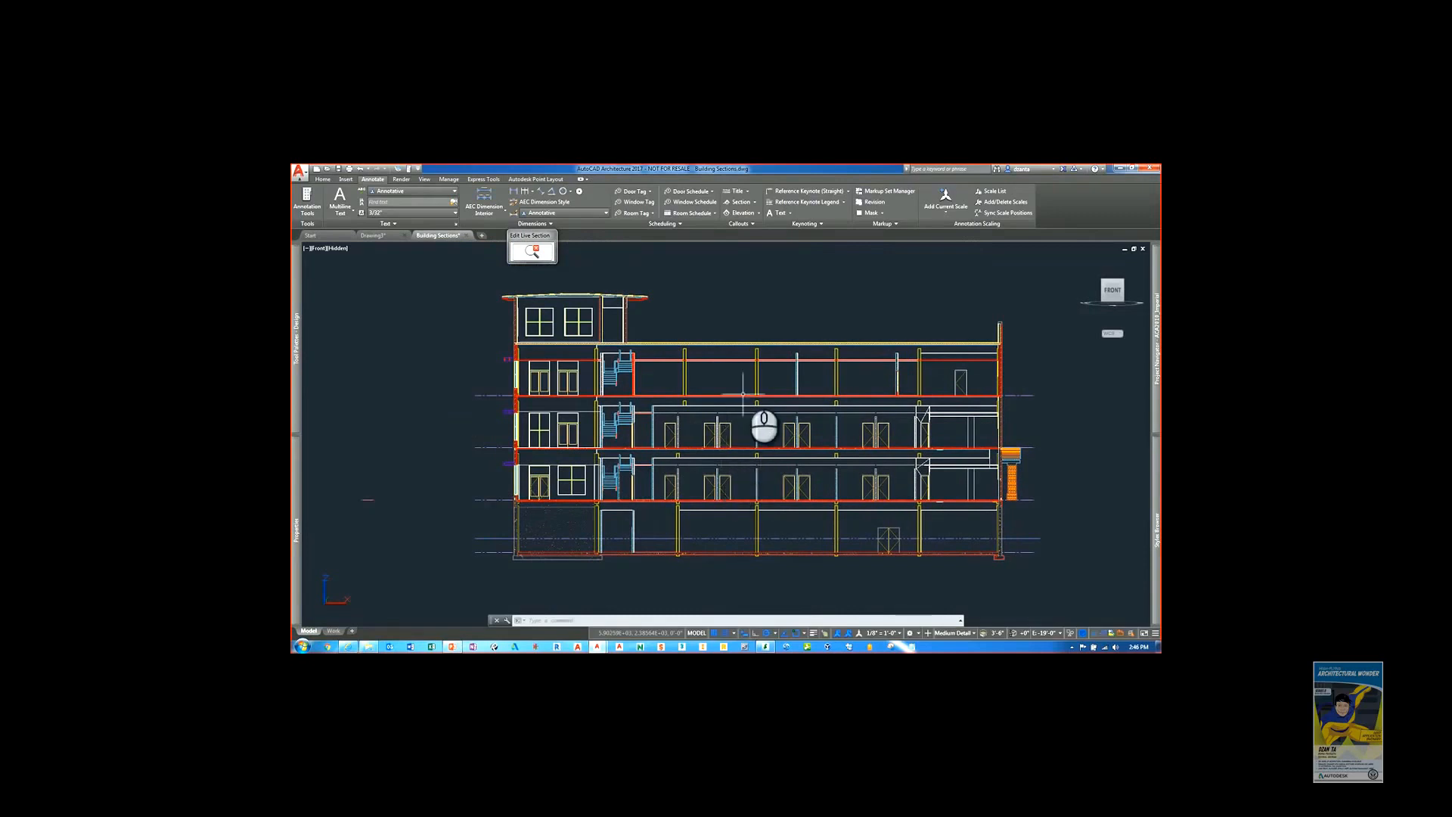
pyautogui.scroll(4, 698, 356)
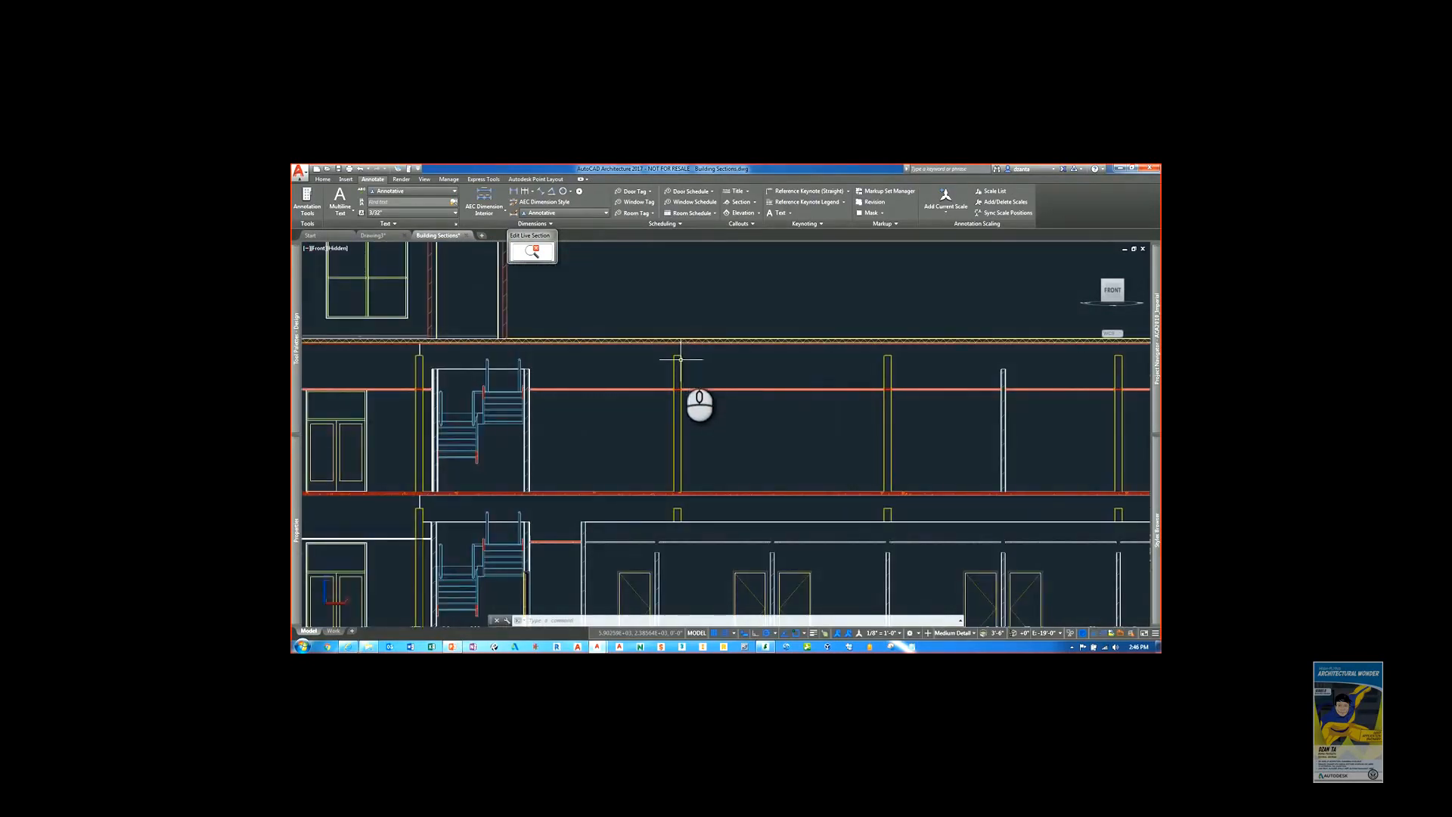
pyautogui.click(680, 360)
pyautogui.click(680, 359)
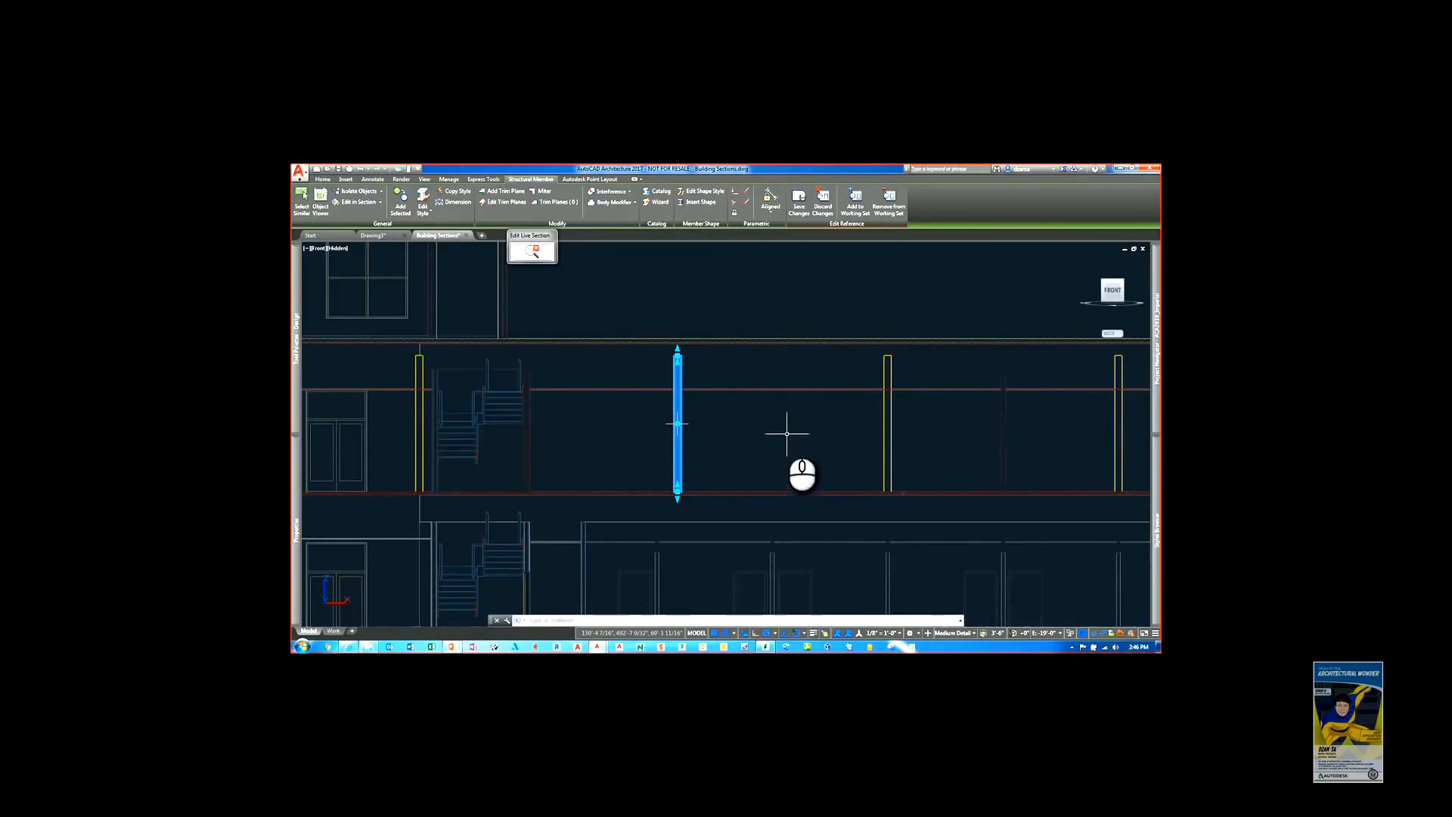
pyautogui.click(708, 442)
pyautogui.write('m')
pyautogui.press('Return')
pyautogui.click(730, 422)
pyautogui.click(751, 422)
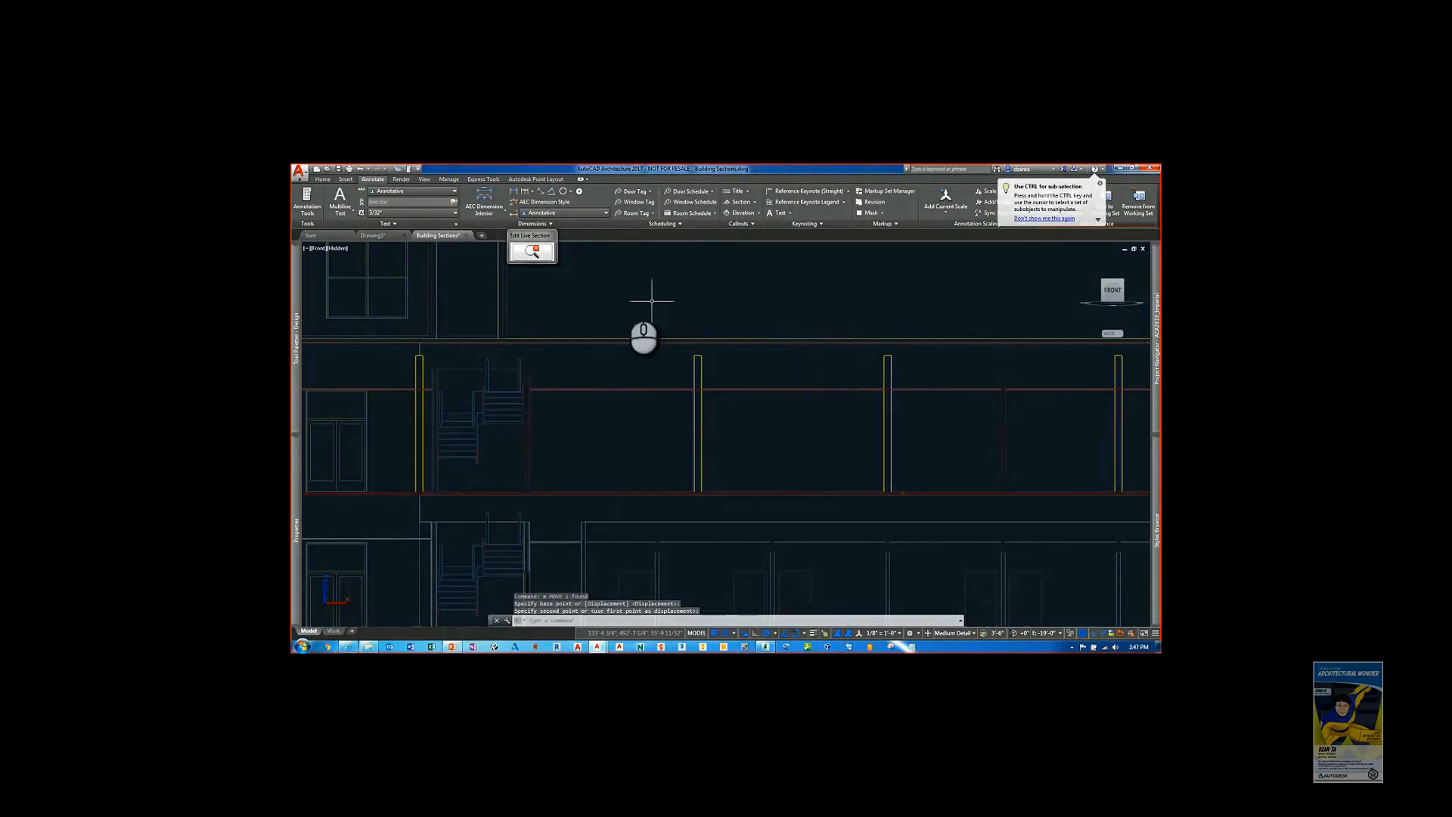
# Step: Exit live section editing, saving the changes back to the referenced model
pyautogui.click(550, 261)
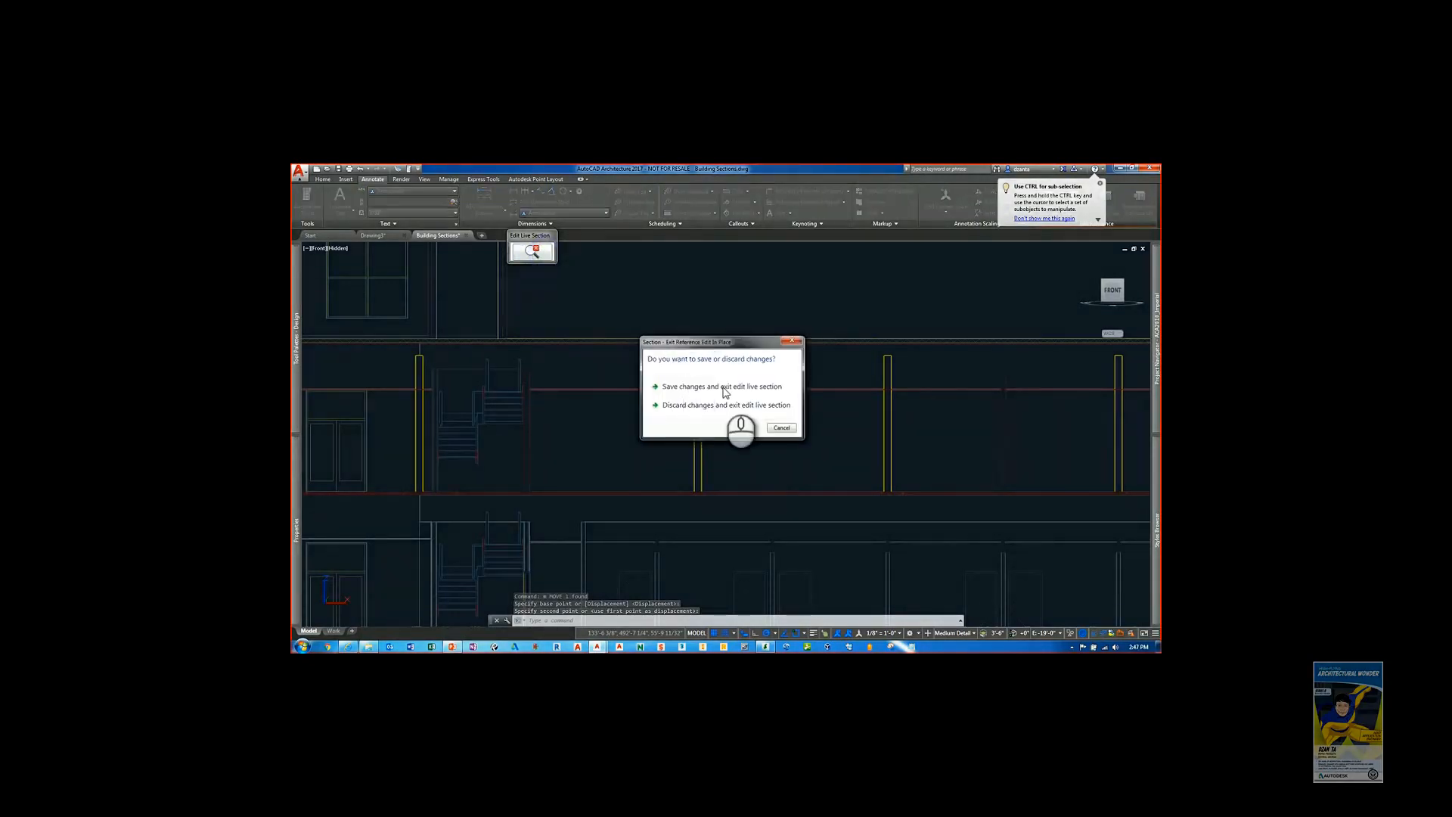
pyautogui.click(743, 390)
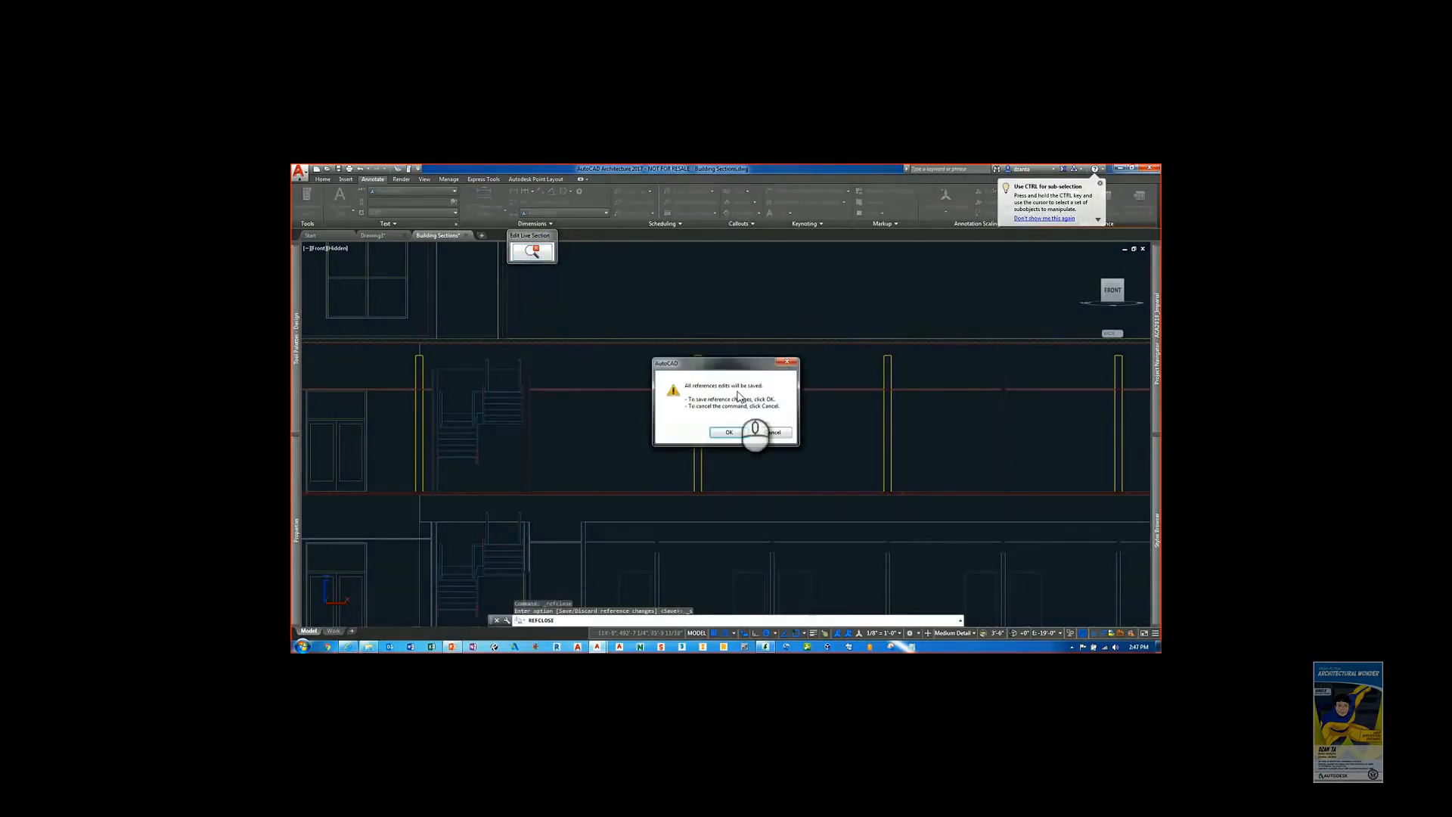
pyautogui.click(730, 433)
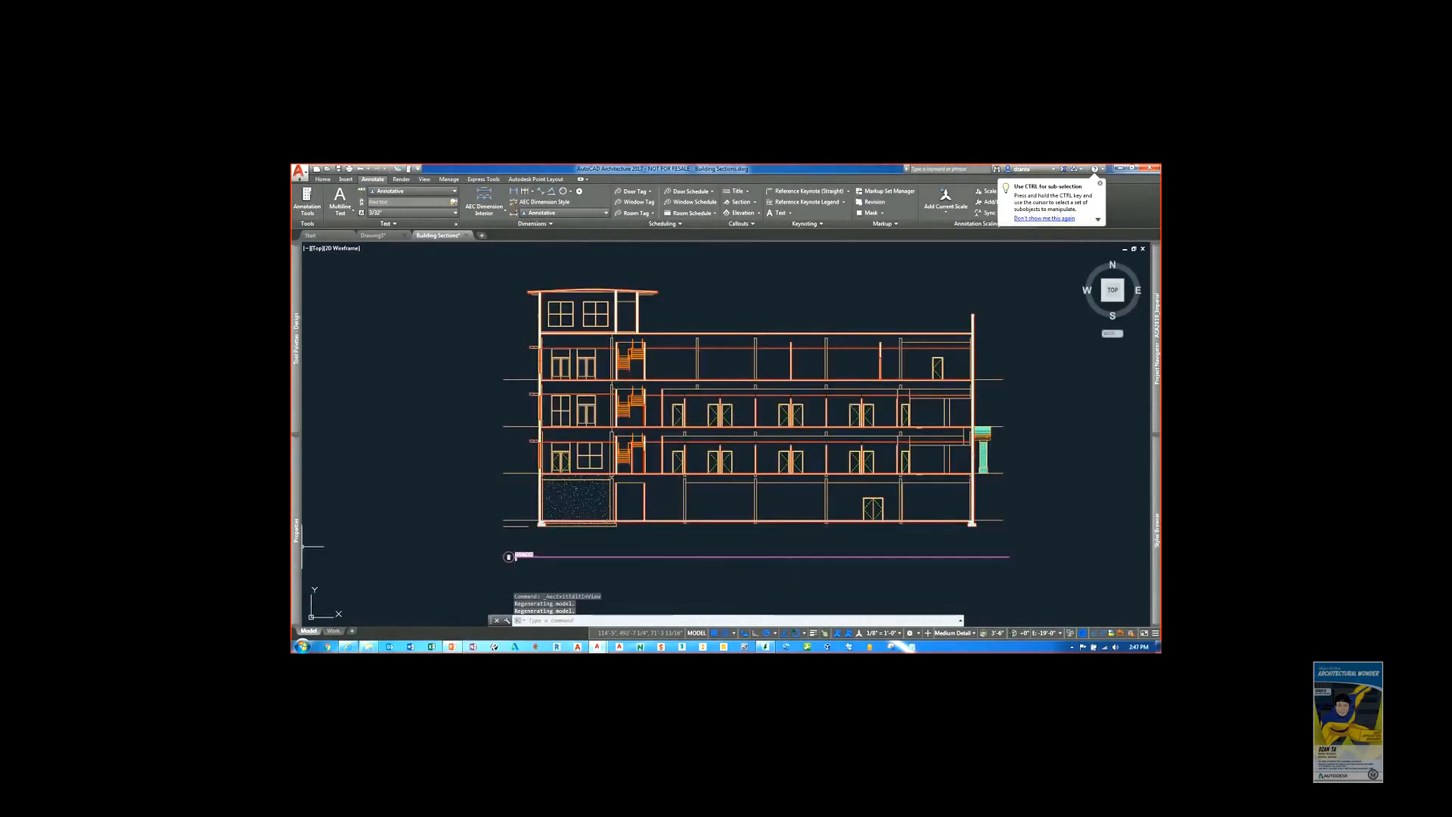
pyautogui.click(432, 437)
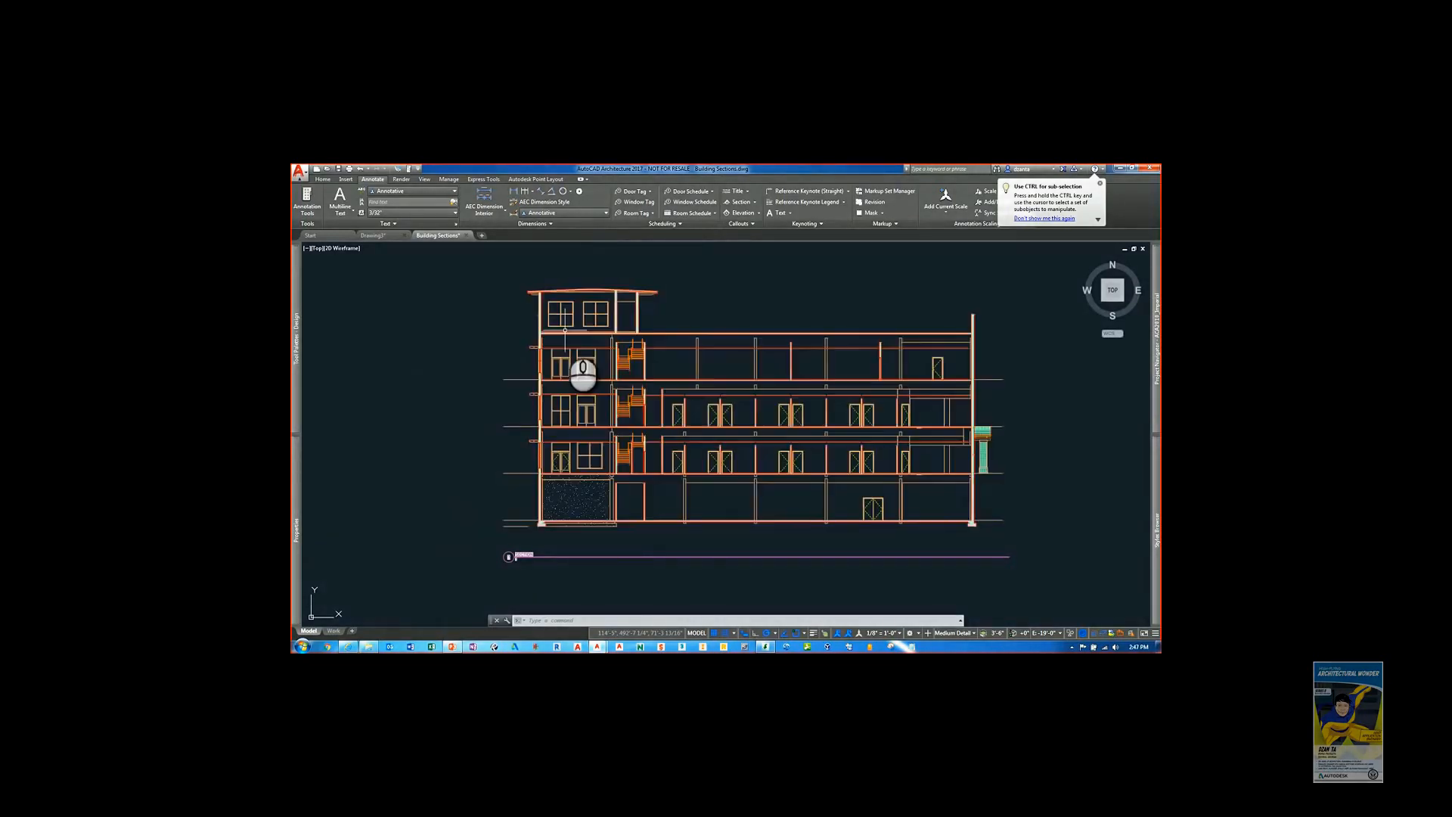
# Step: Set the 2D section's Refresh on open property to No and save the Building Sections drawing
pyautogui.click(565, 332)
pyautogui.rightClick(565, 333)
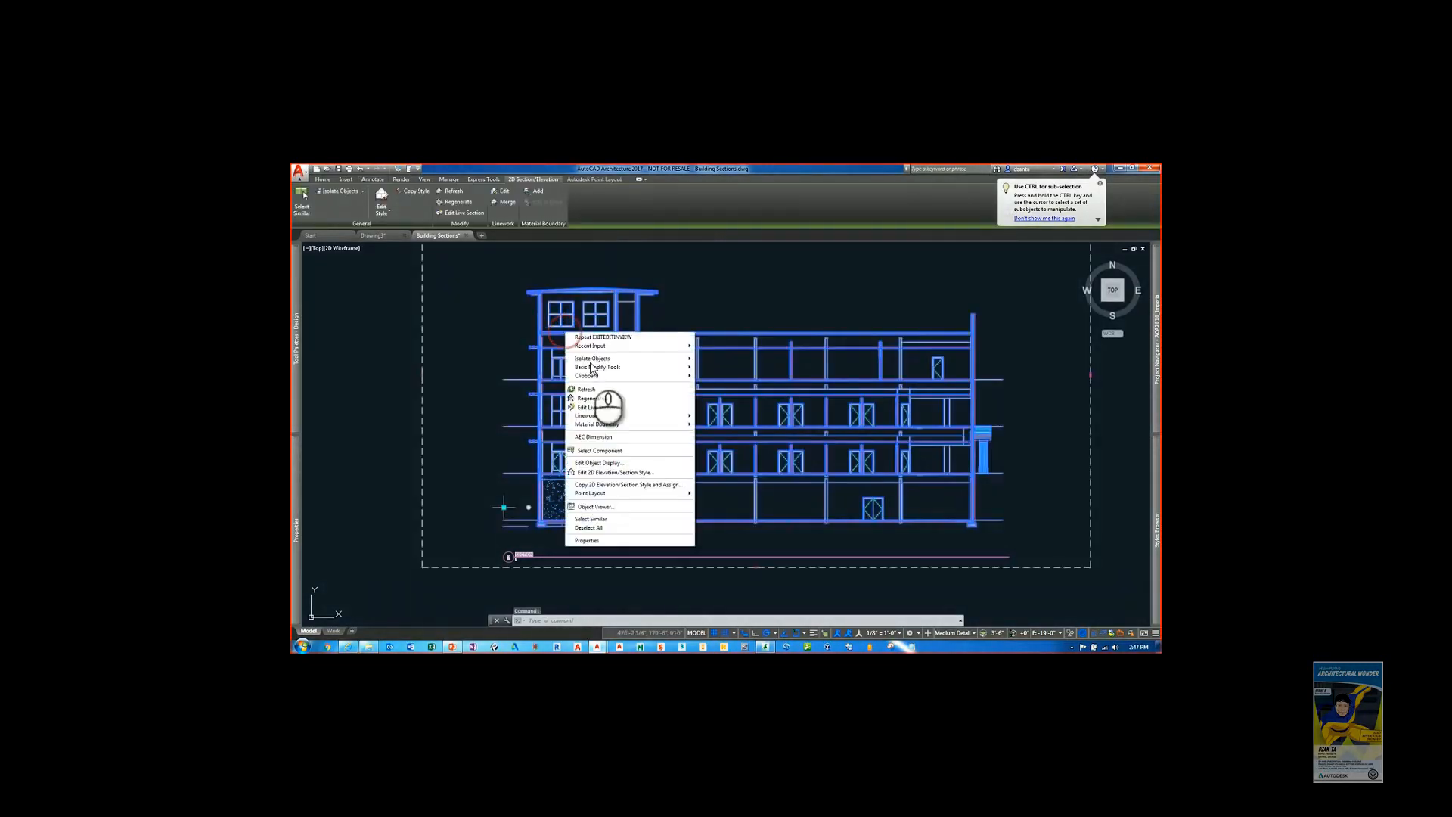
pyautogui.click(587, 540)
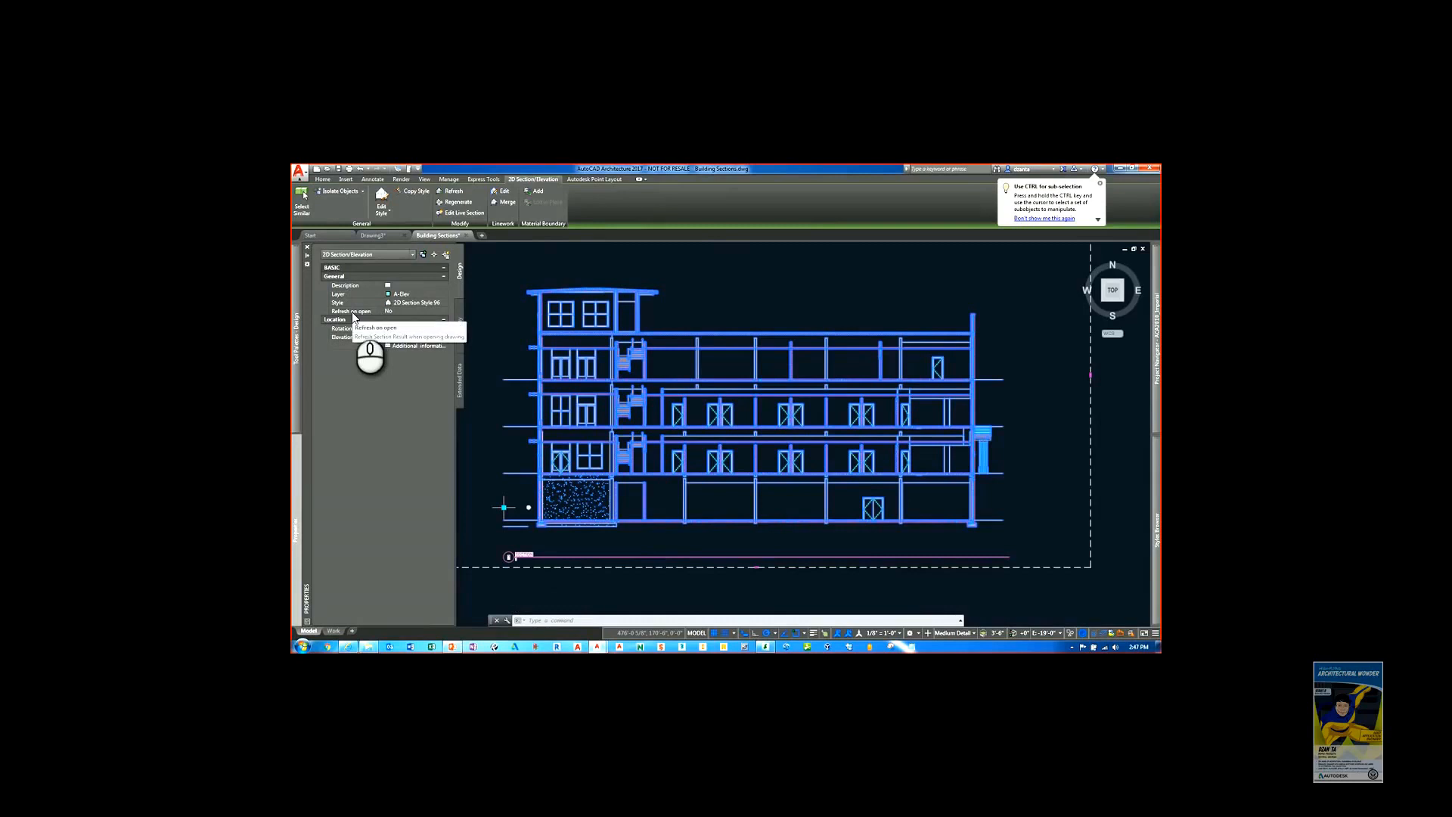
pyautogui.click(419, 312)
pyautogui.click(428, 311)
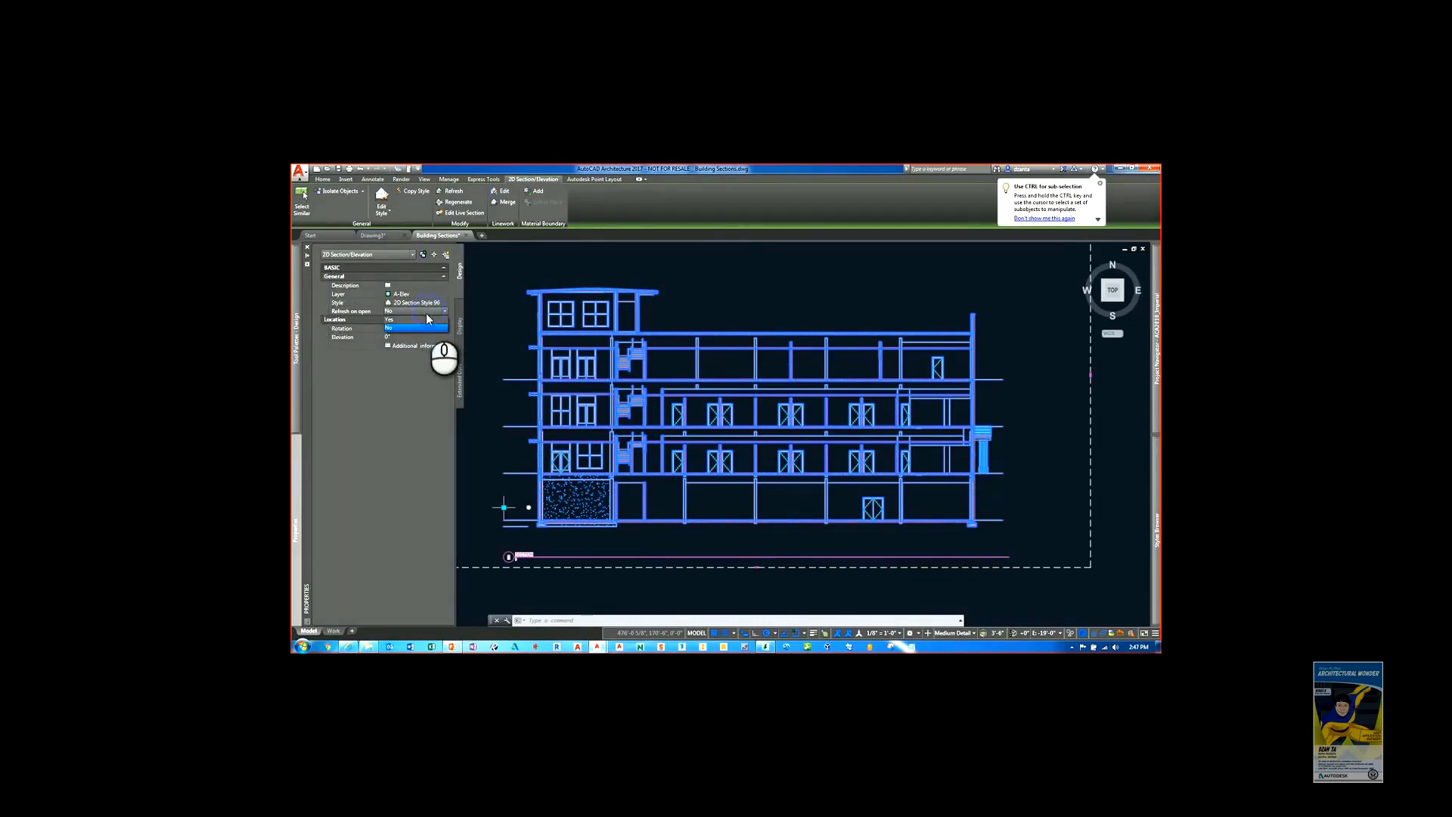
pyautogui.click(413, 328)
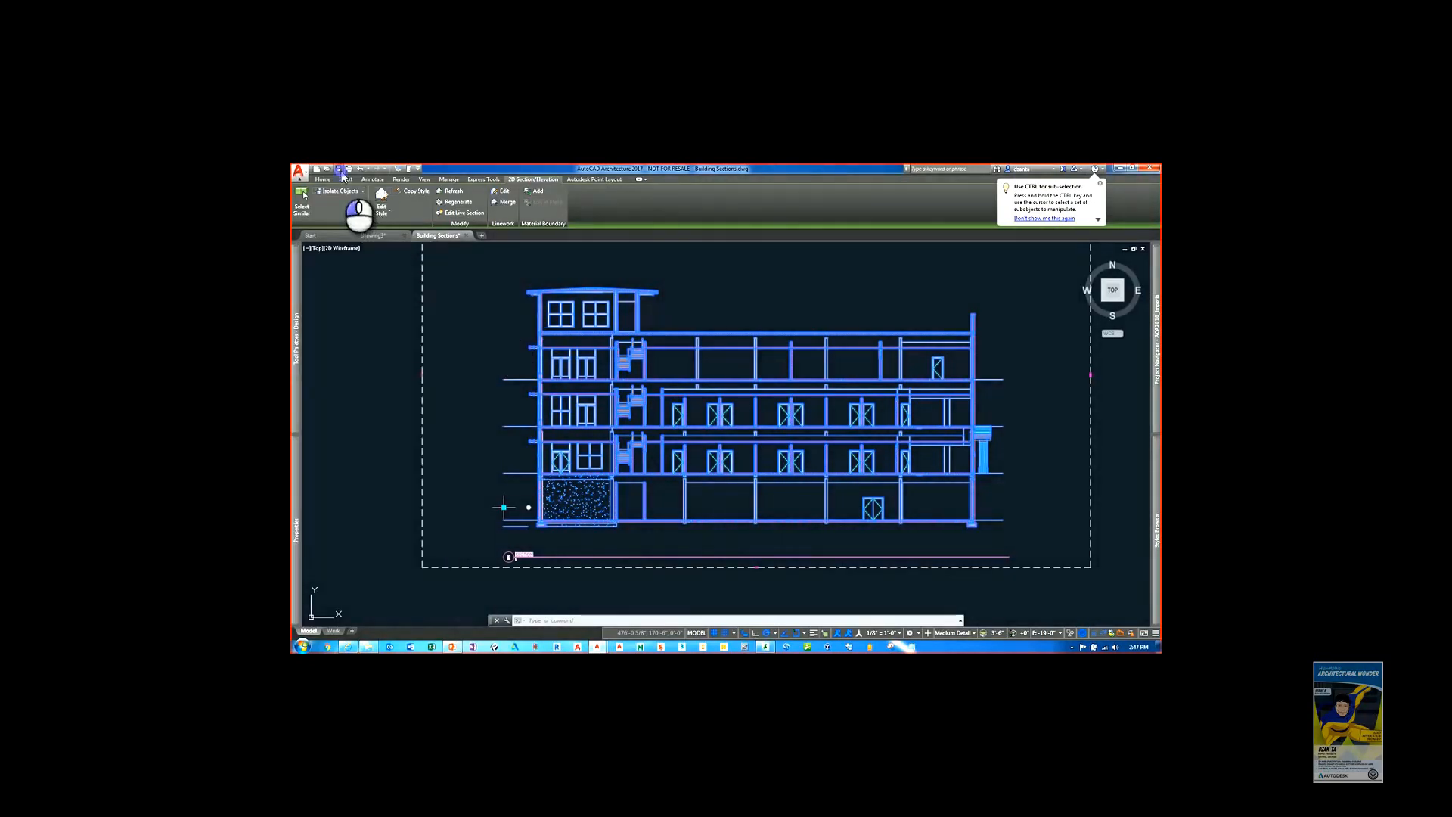
pyautogui.press('Escape')
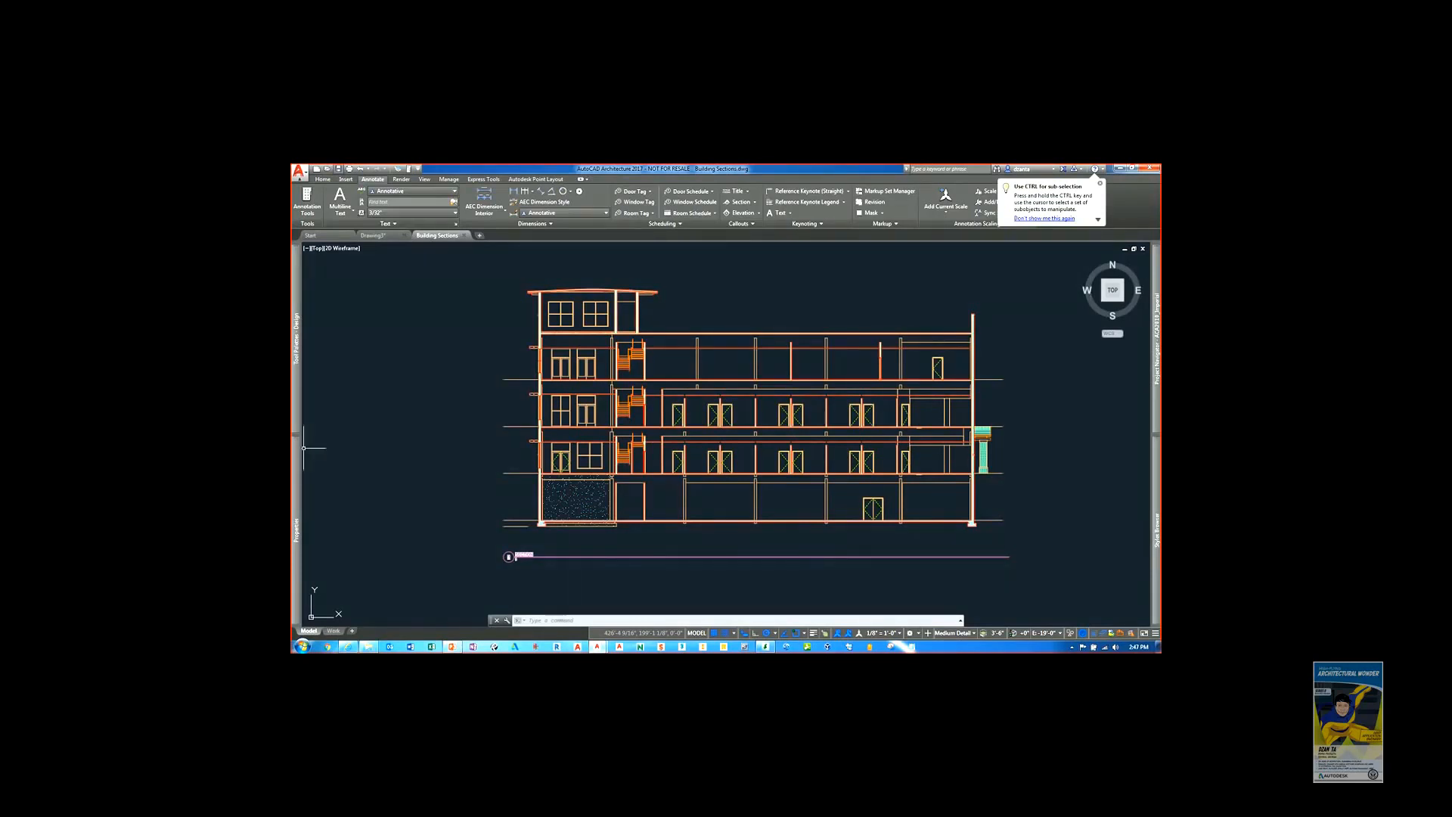
# Step: Switch to the roof plan drawing and offset the building section line upward, parallel to its current position
pyautogui.hotkey('ctrl', 'Tab')
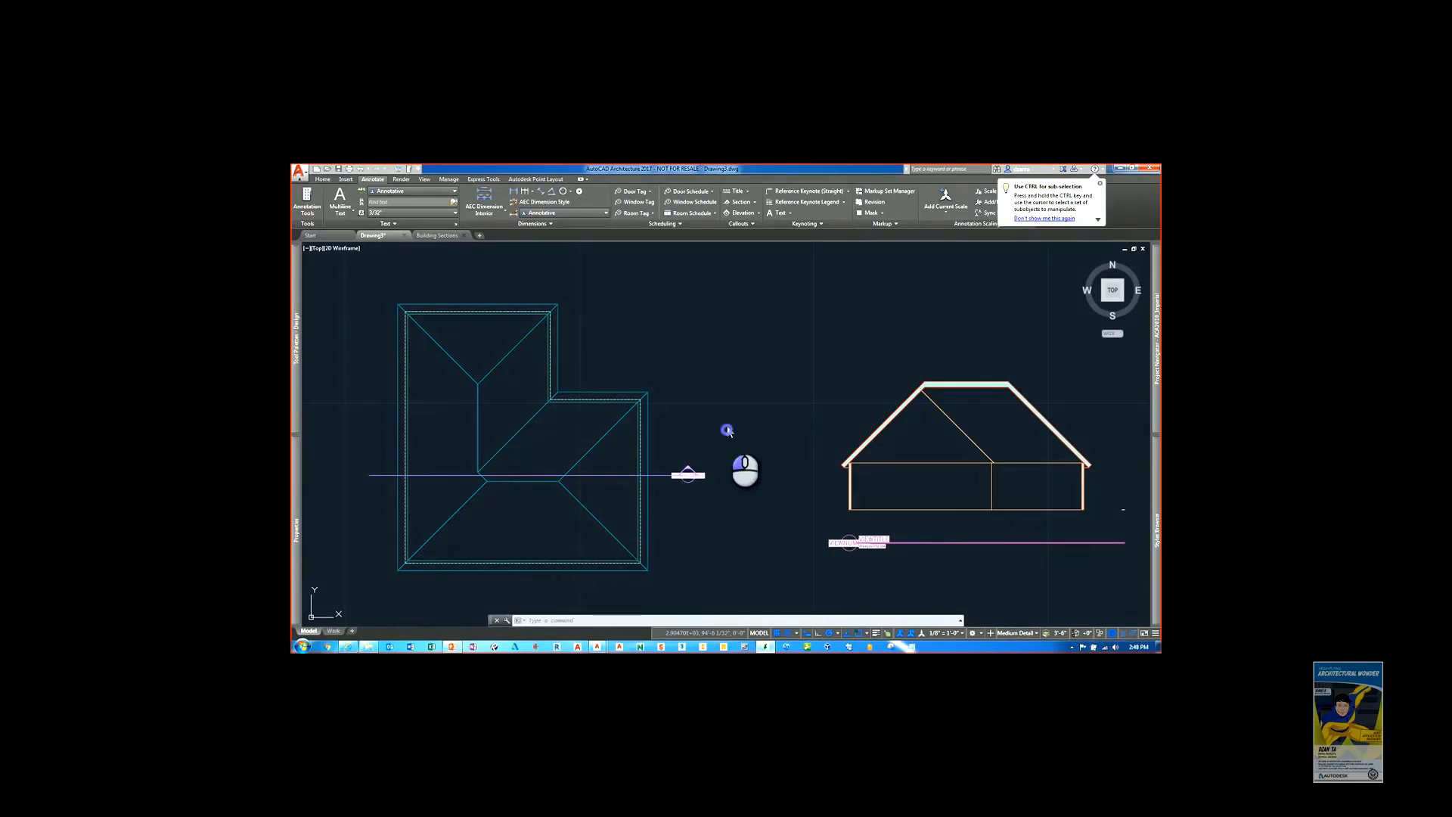
pyautogui.click(602, 475)
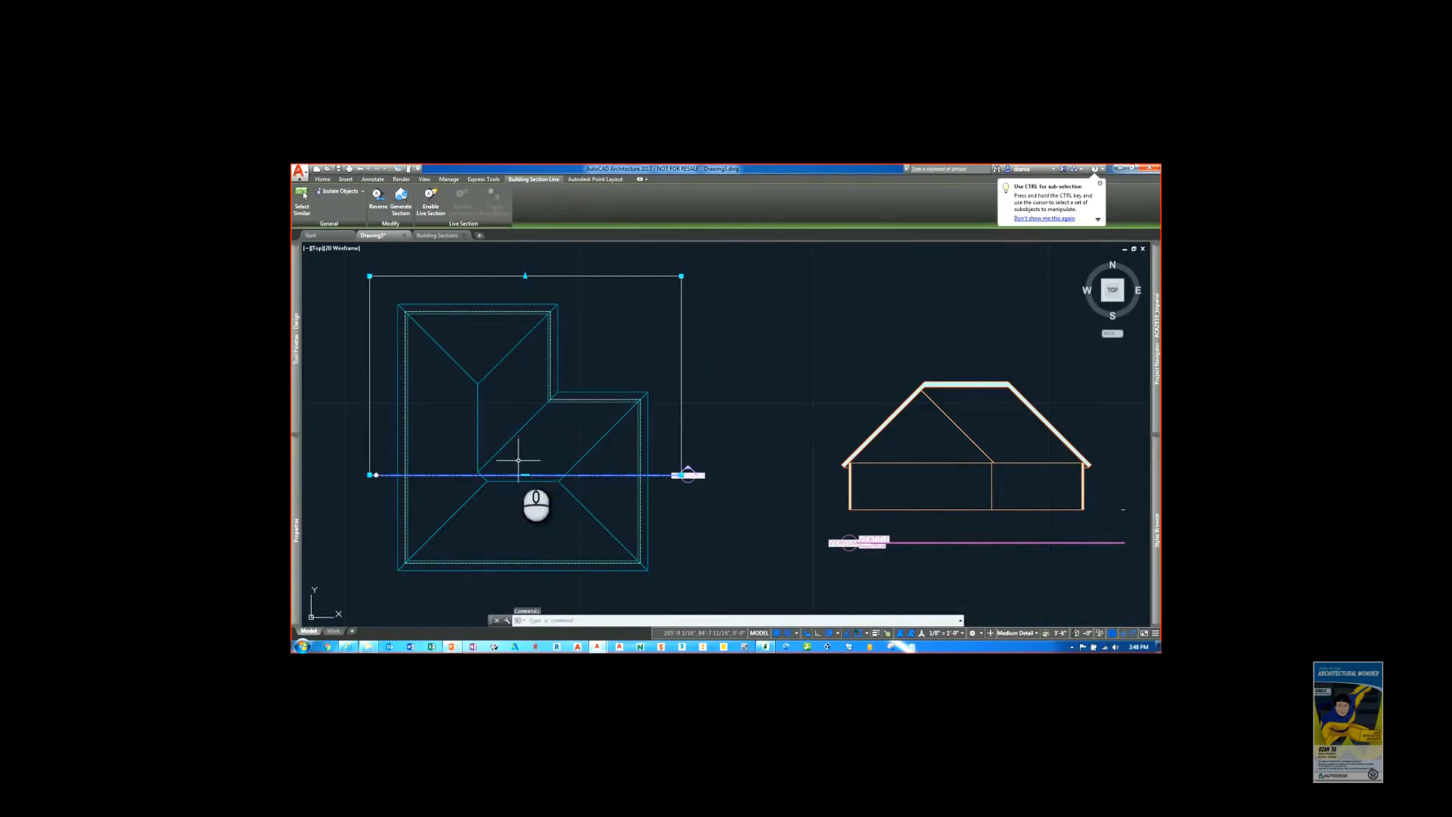
pyautogui.moveTo(526, 476)
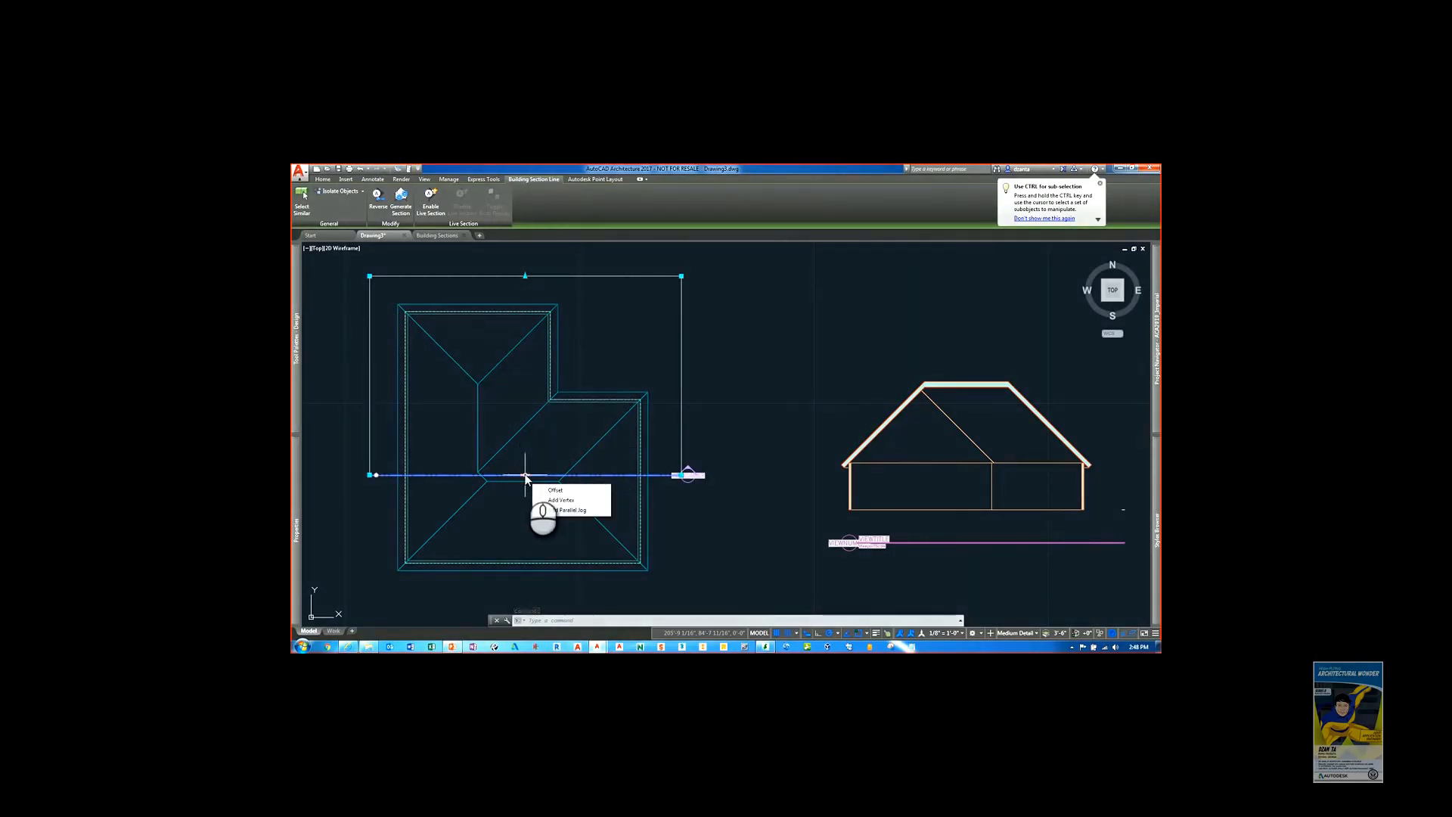
pyautogui.click(555, 490)
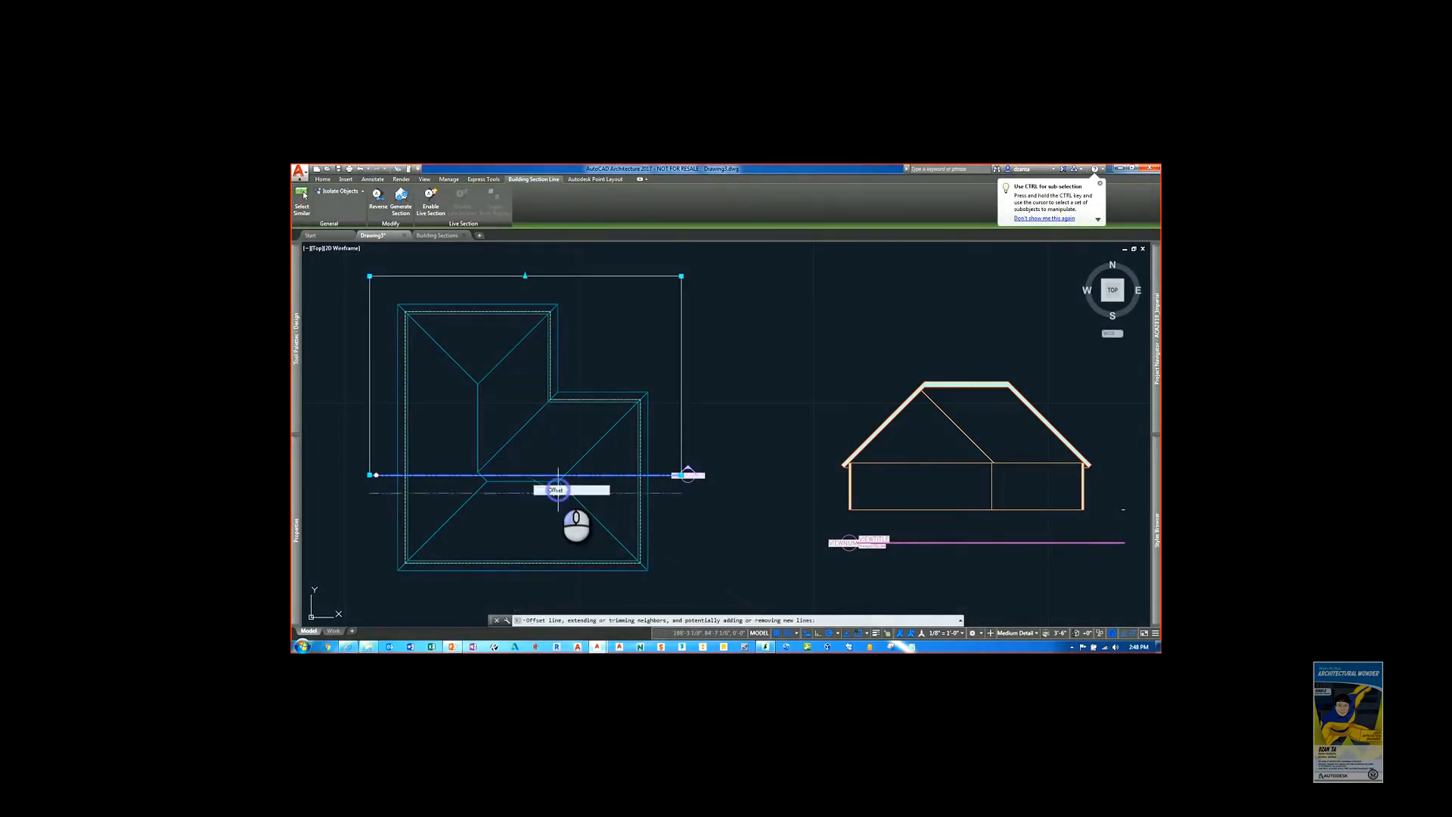
pyautogui.click(526, 447)
# Step: Add a vertex to the middle of the section line, pulled up near the roof's inside corner, and remove it again
pyautogui.click(554, 470)
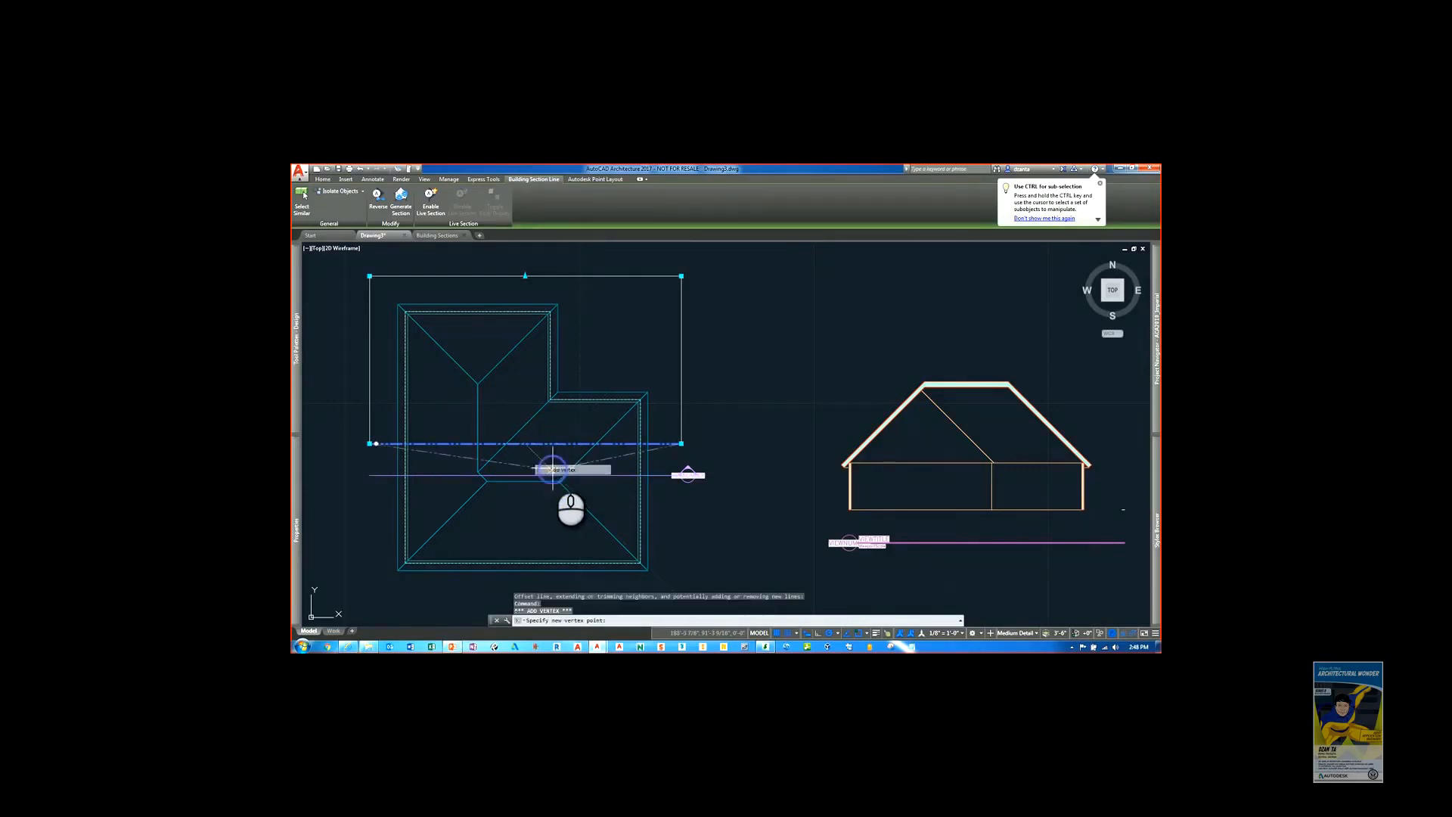
pyautogui.click(524, 401)
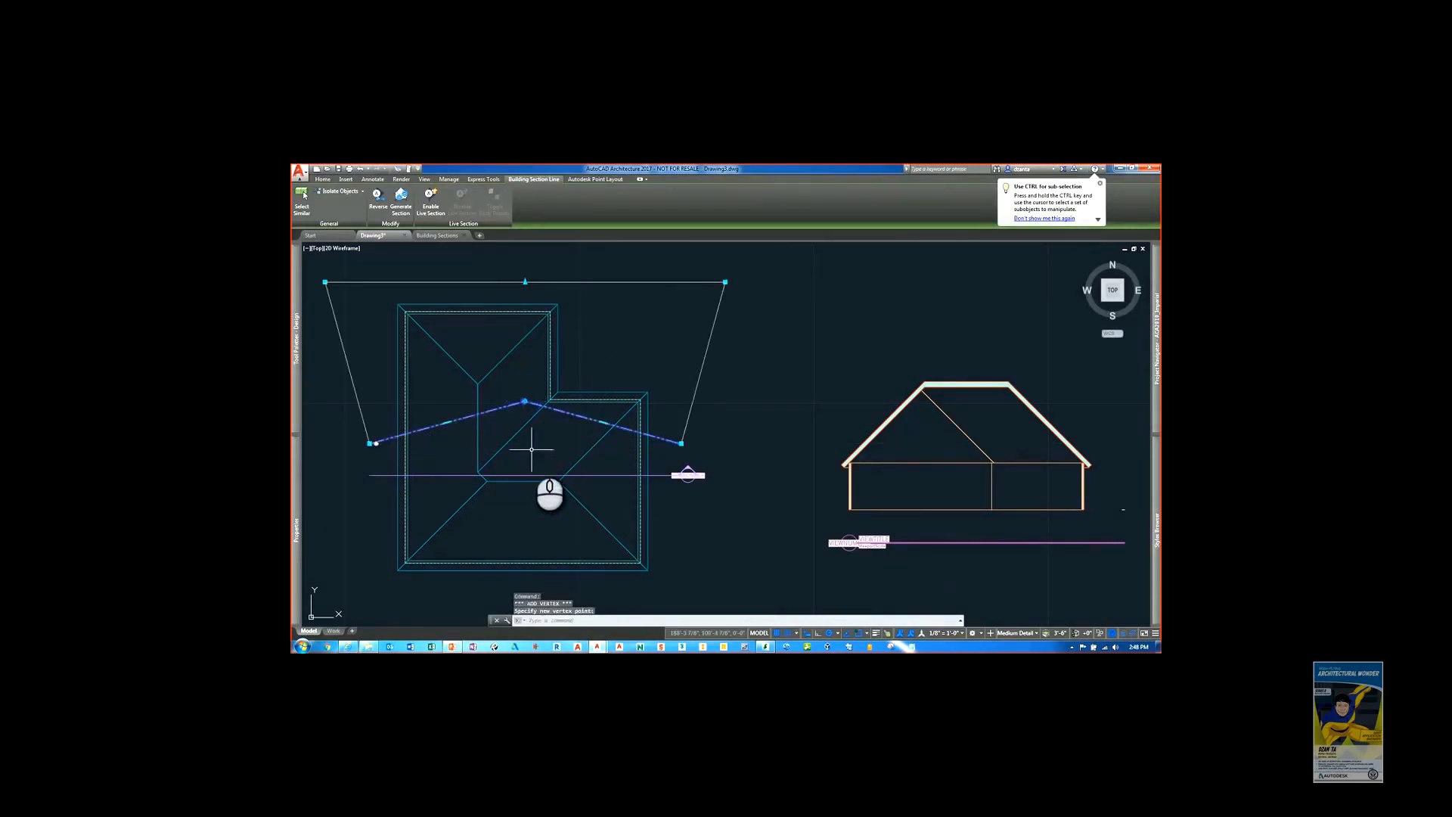
pyautogui.moveTo(525, 401)
pyautogui.click(555, 425)
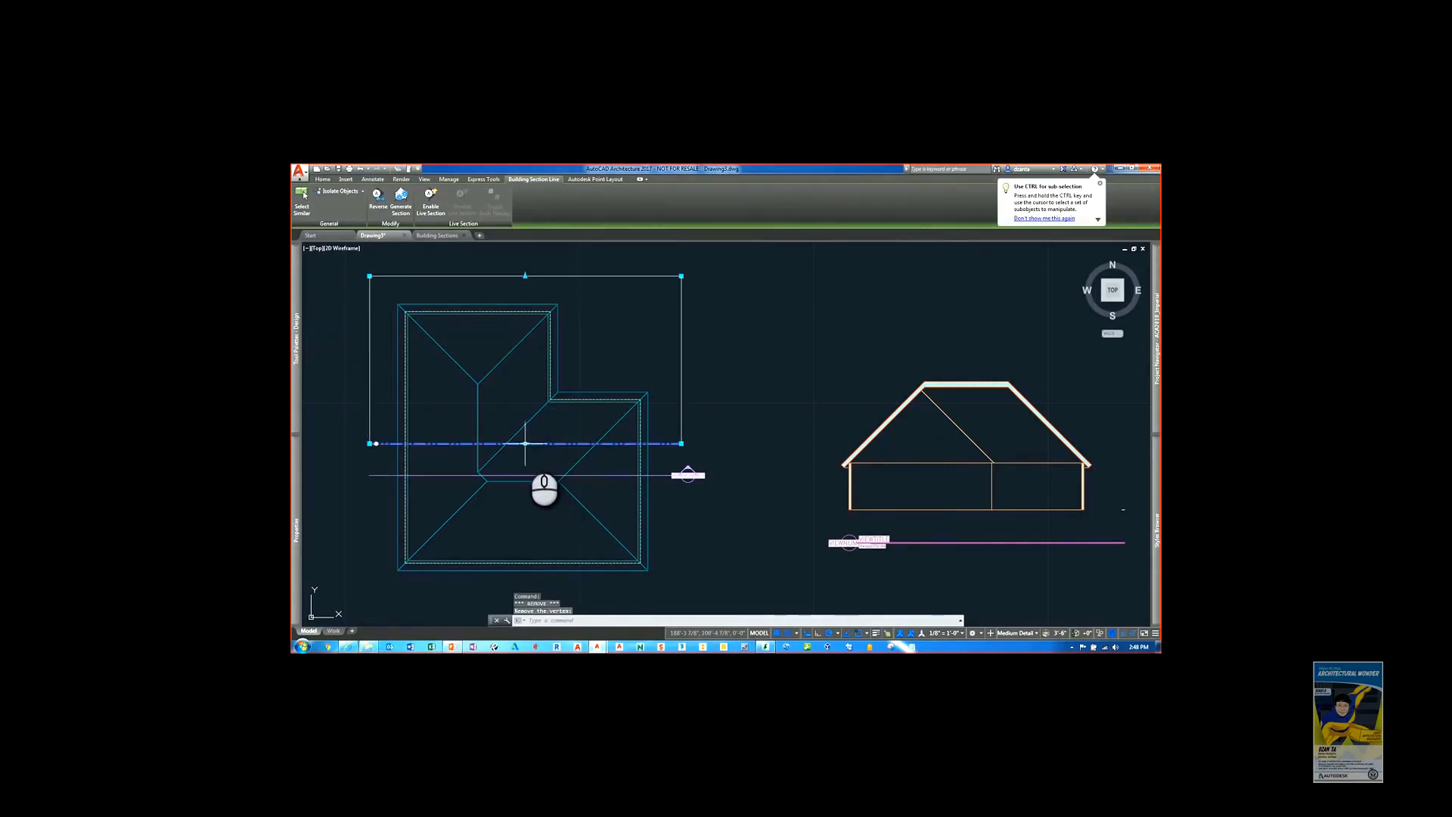
# Step: Add a parallel jog at the section line's midpoint and offset the left segment down below the roof outline
pyautogui.moveTo(526, 444)
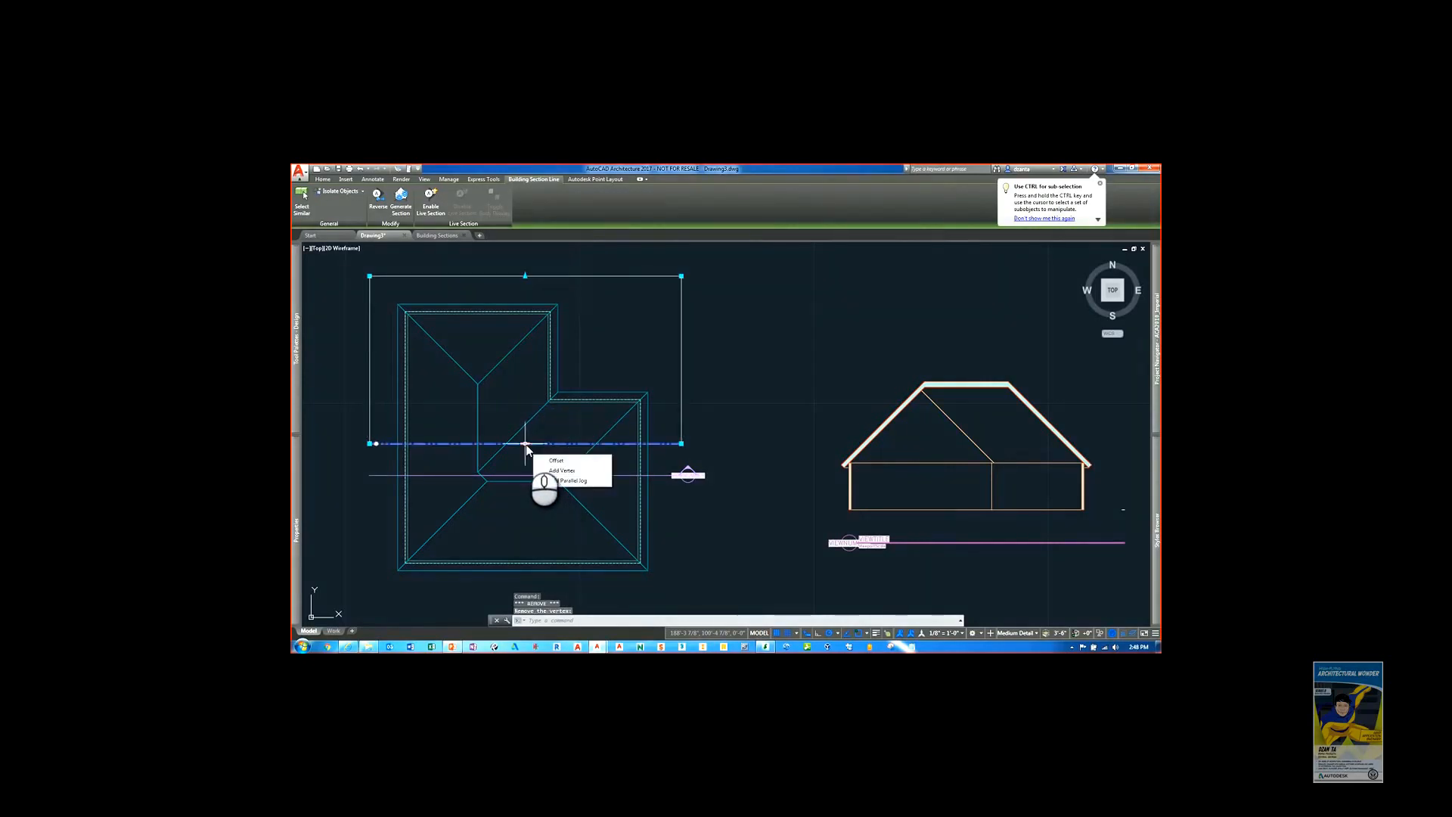
pyautogui.click(556, 482)
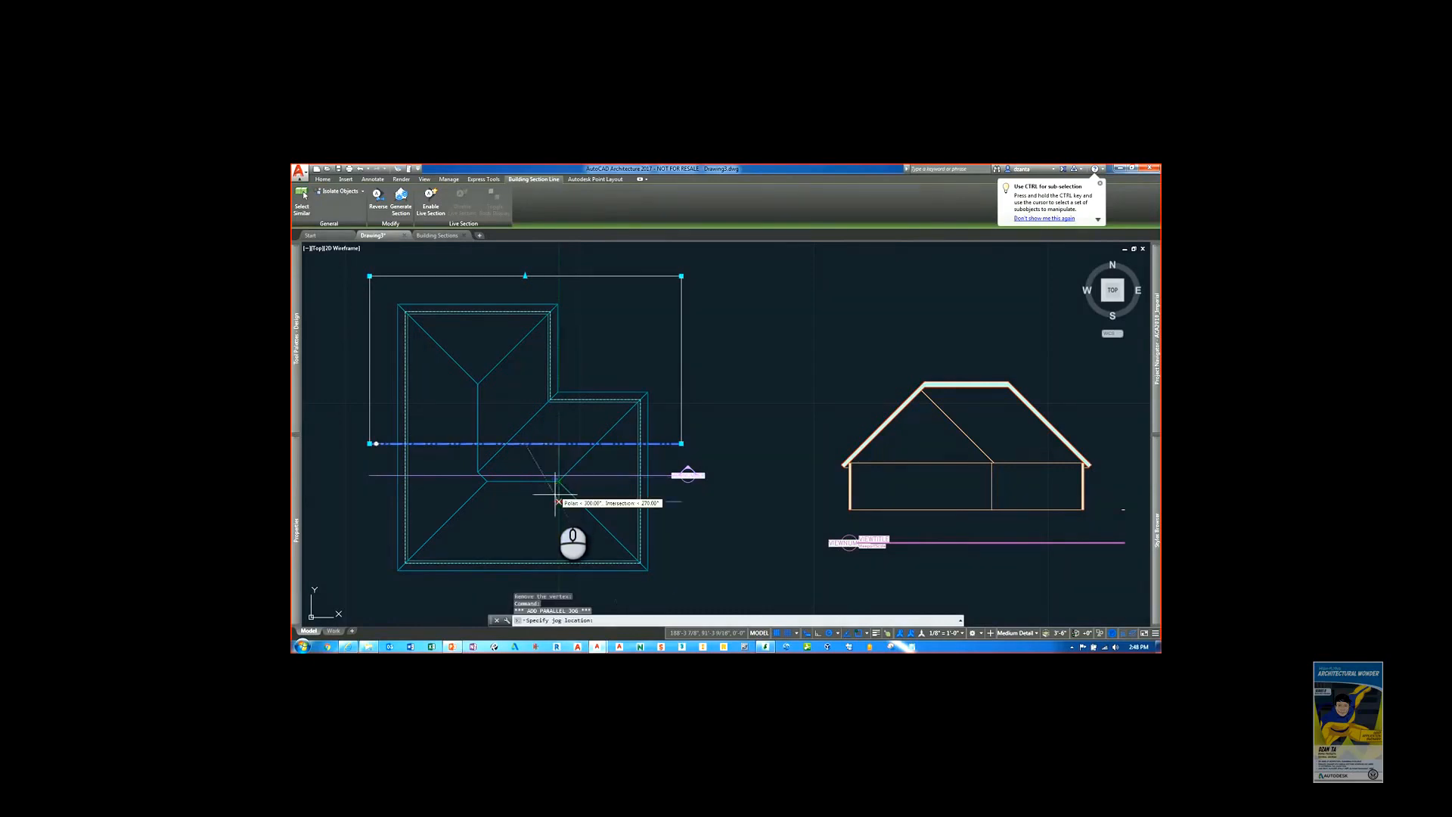
pyautogui.click(528, 533)
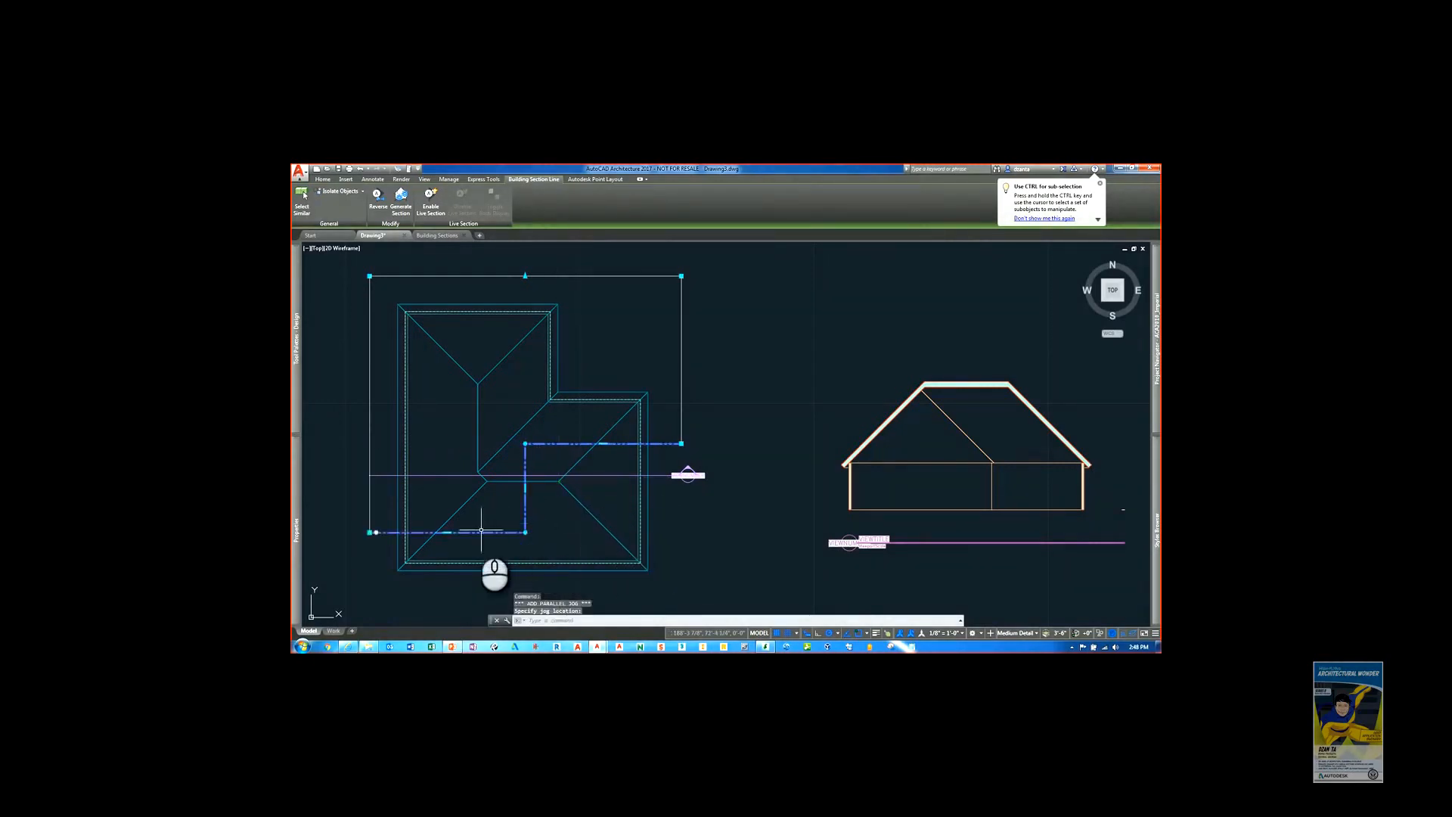
pyautogui.click(447, 533)
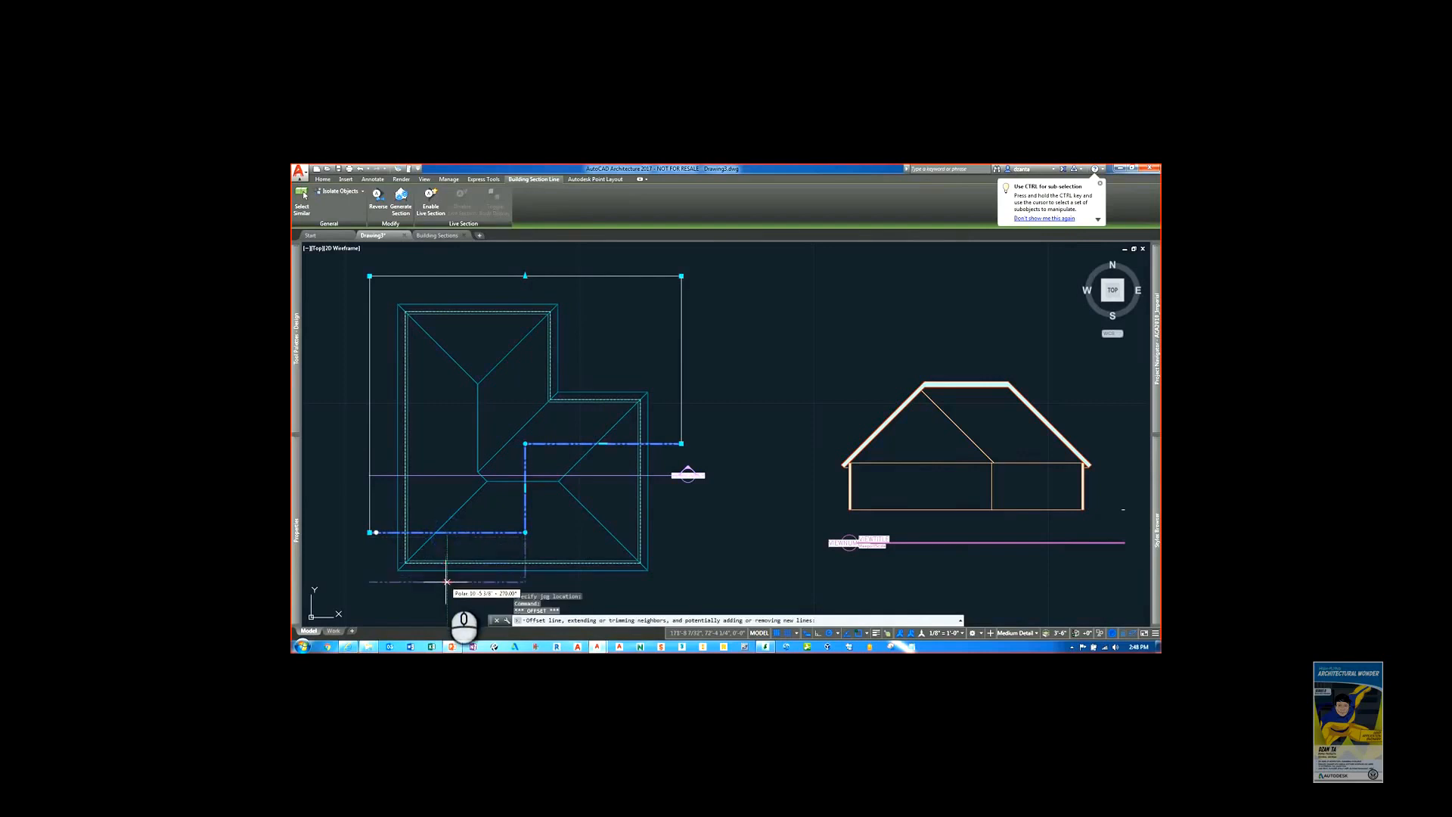
pyautogui.click(447, 582)
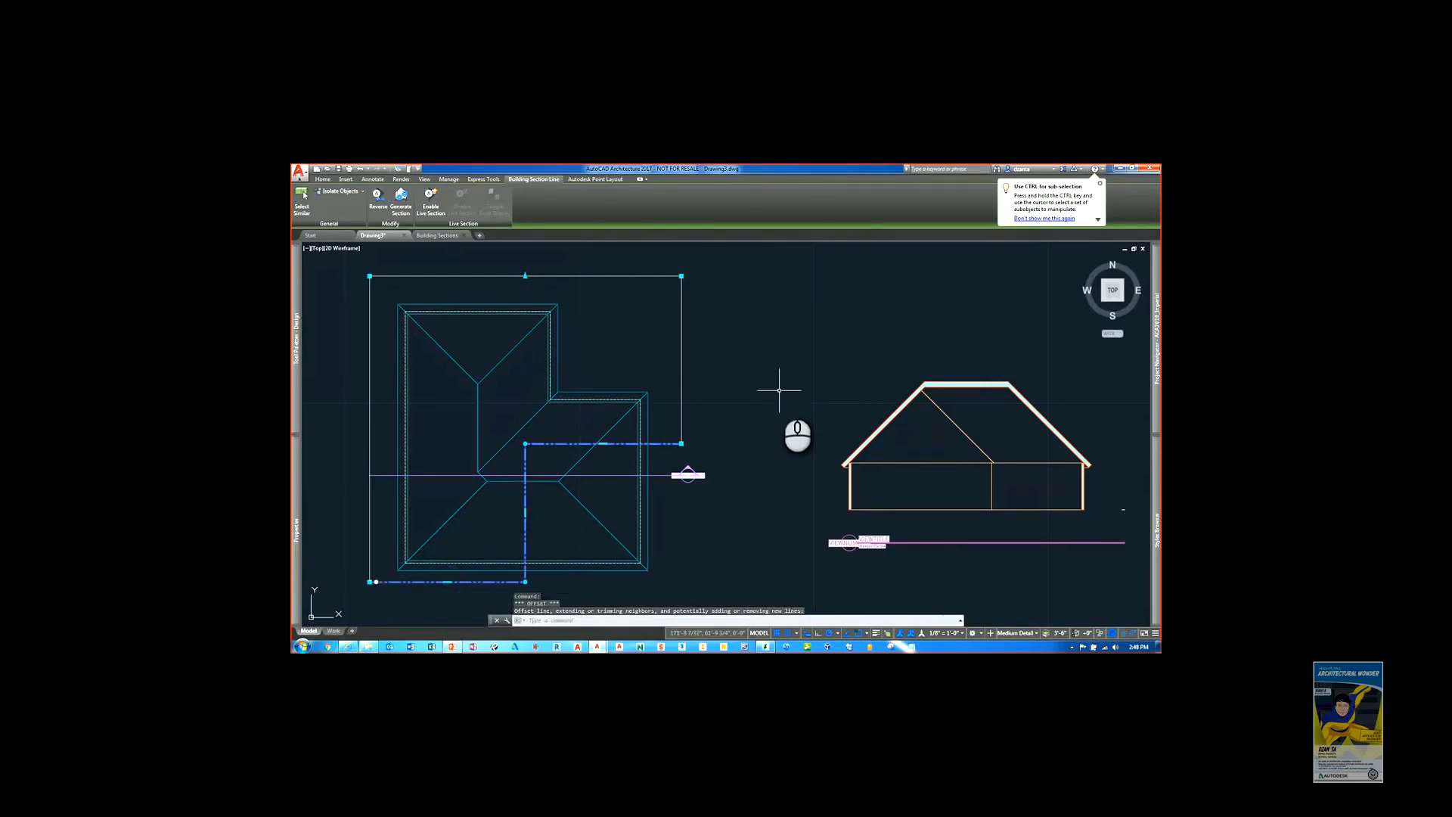
pyautogui.press('Escape')
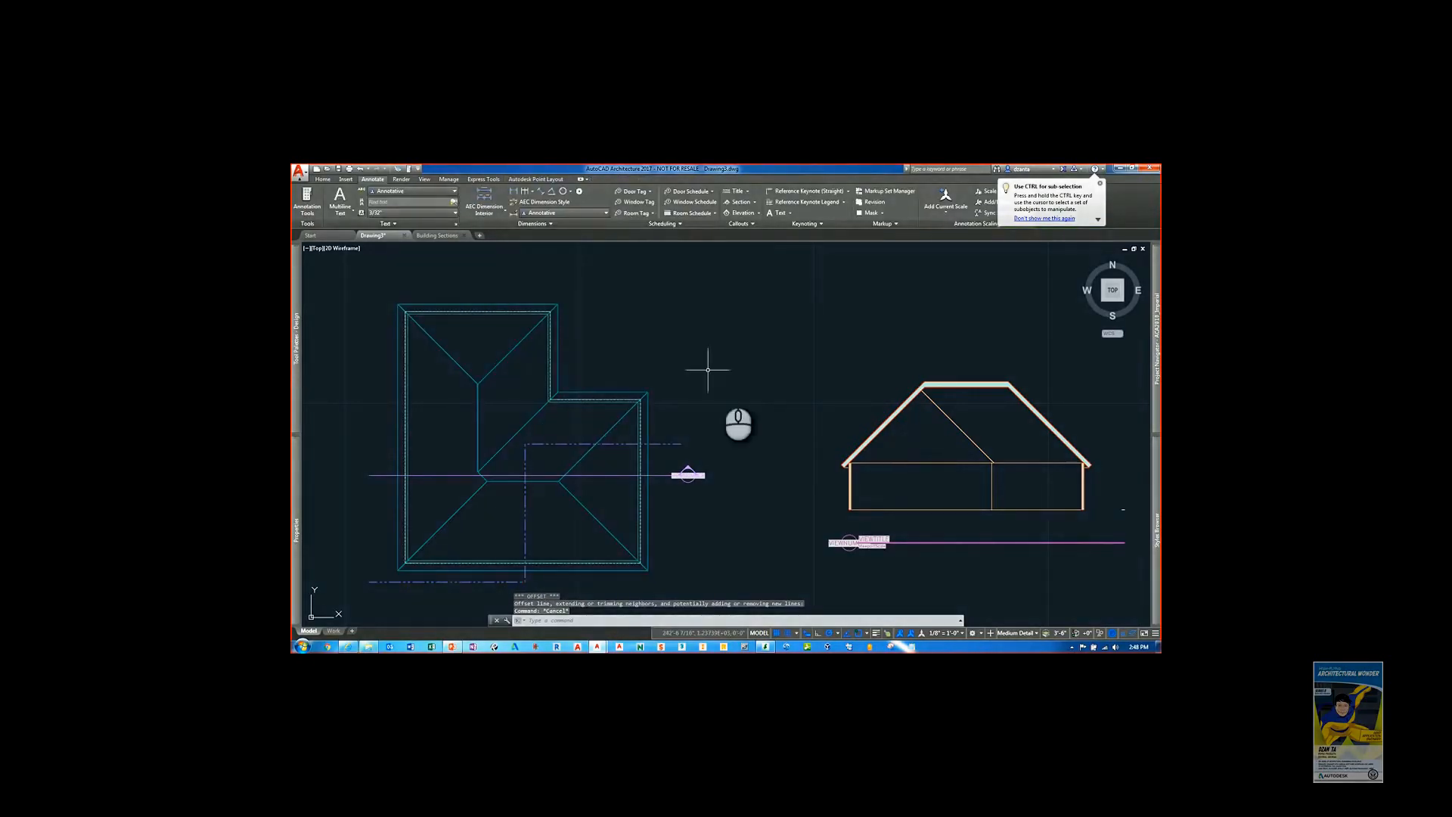
# Step: Refresh the generated 2D house section from the jogged section line
pyautogui.click(915, 406)
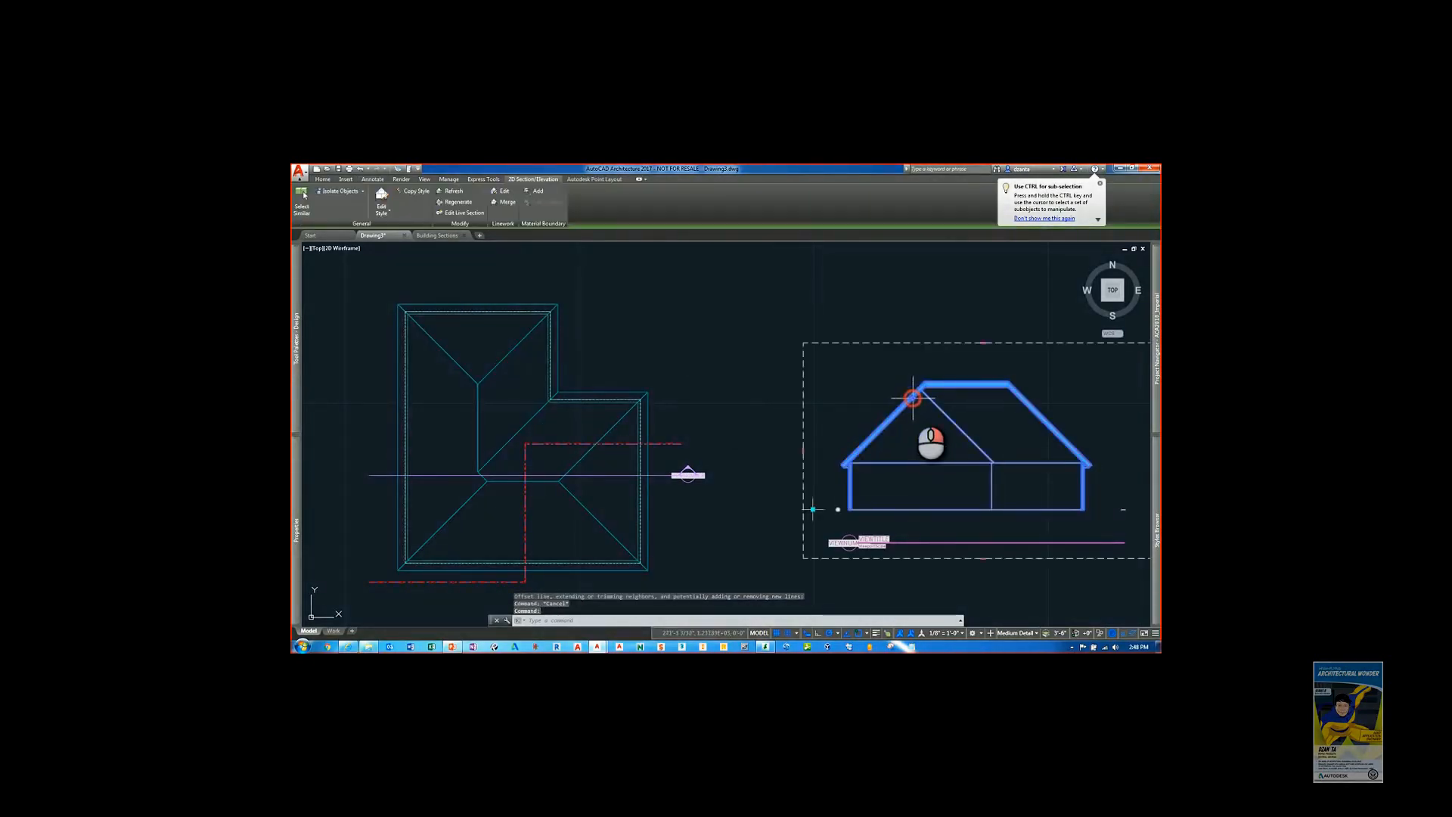
pyautogui.rightClick(915, 400)
pyautogui.click(939, 456)
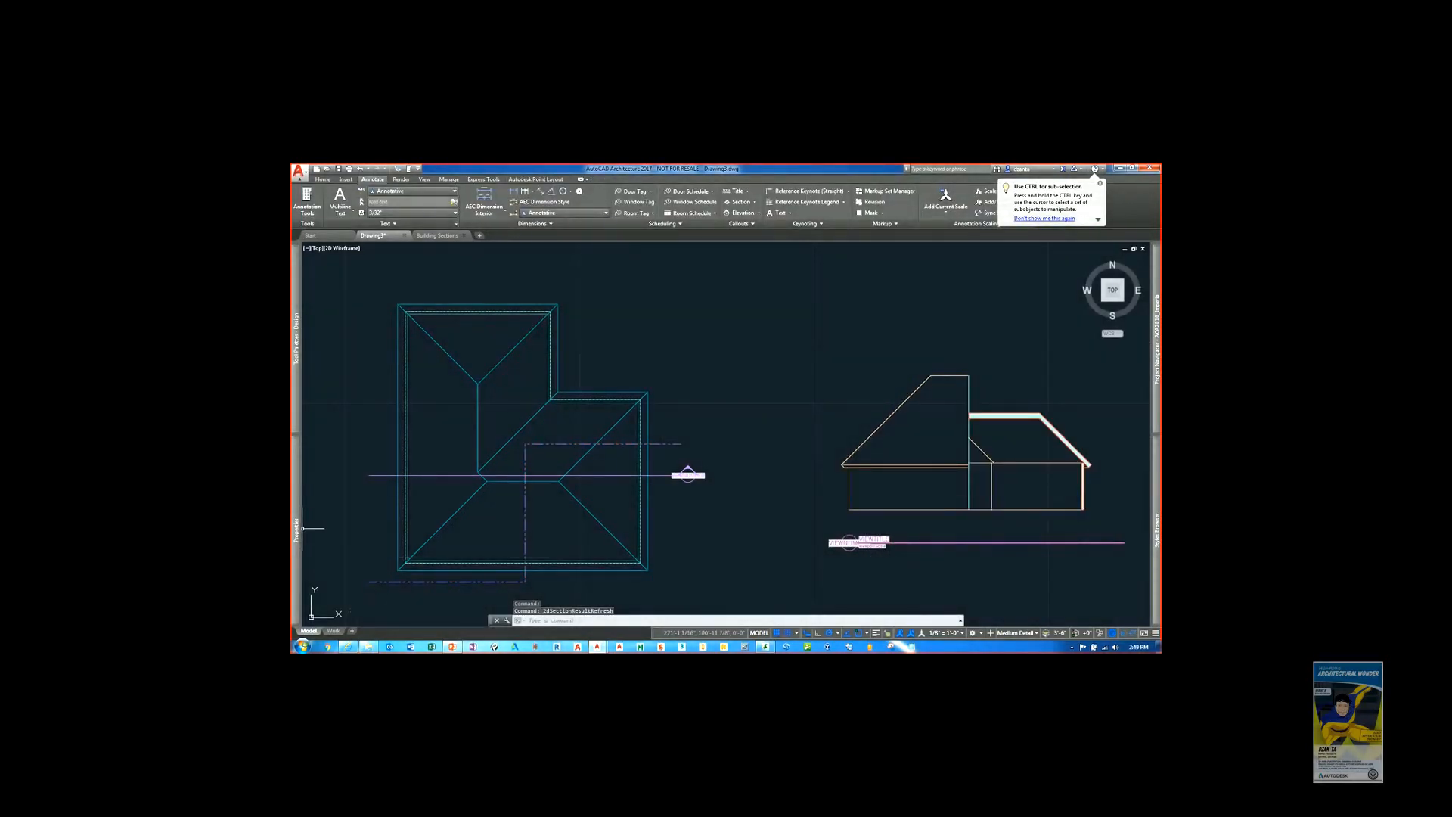
pyautogui.click(723, 429)
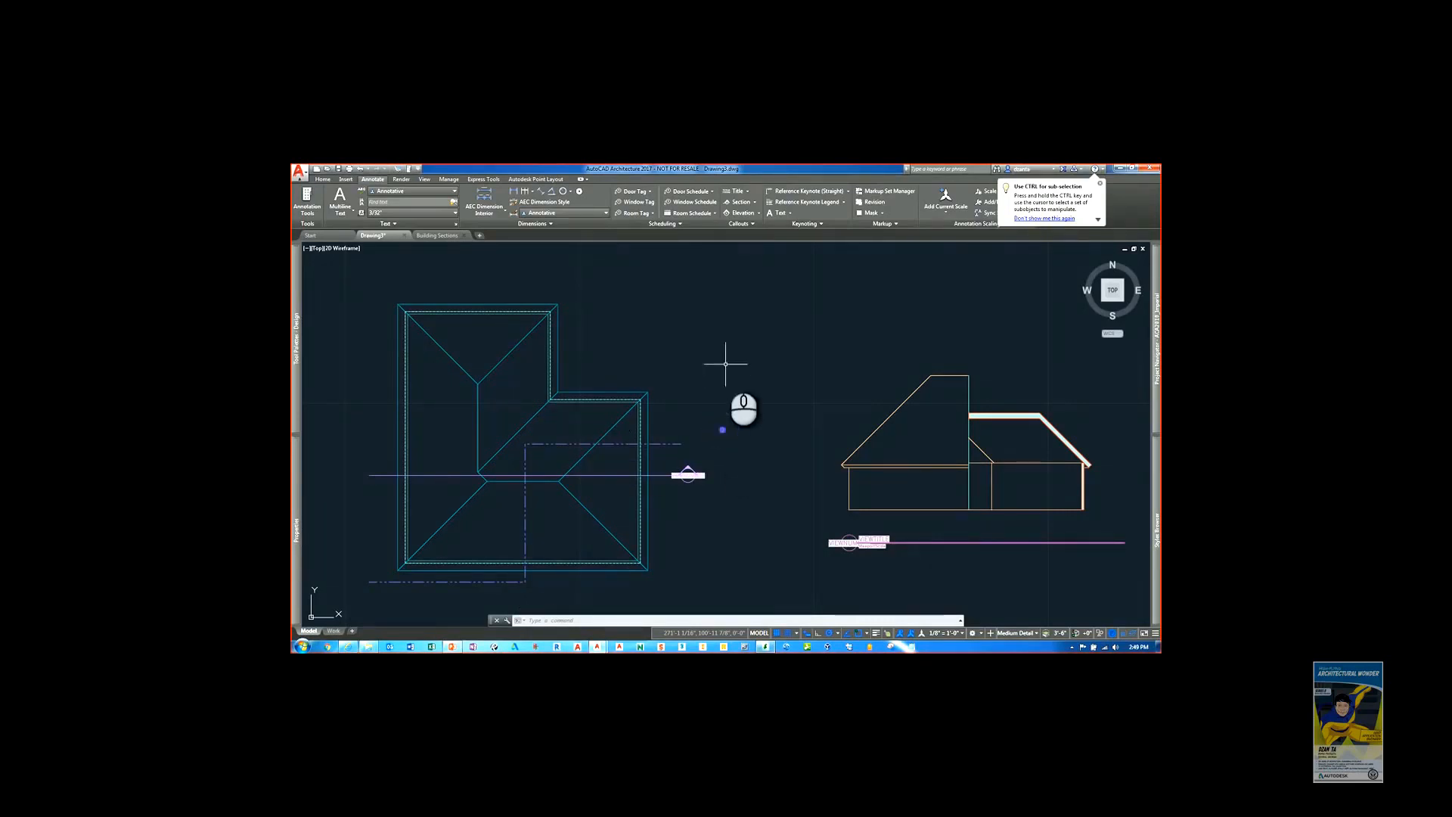
# Step: Open the Styles Browser and display its wall styles
pyautogui.click(324, 179)
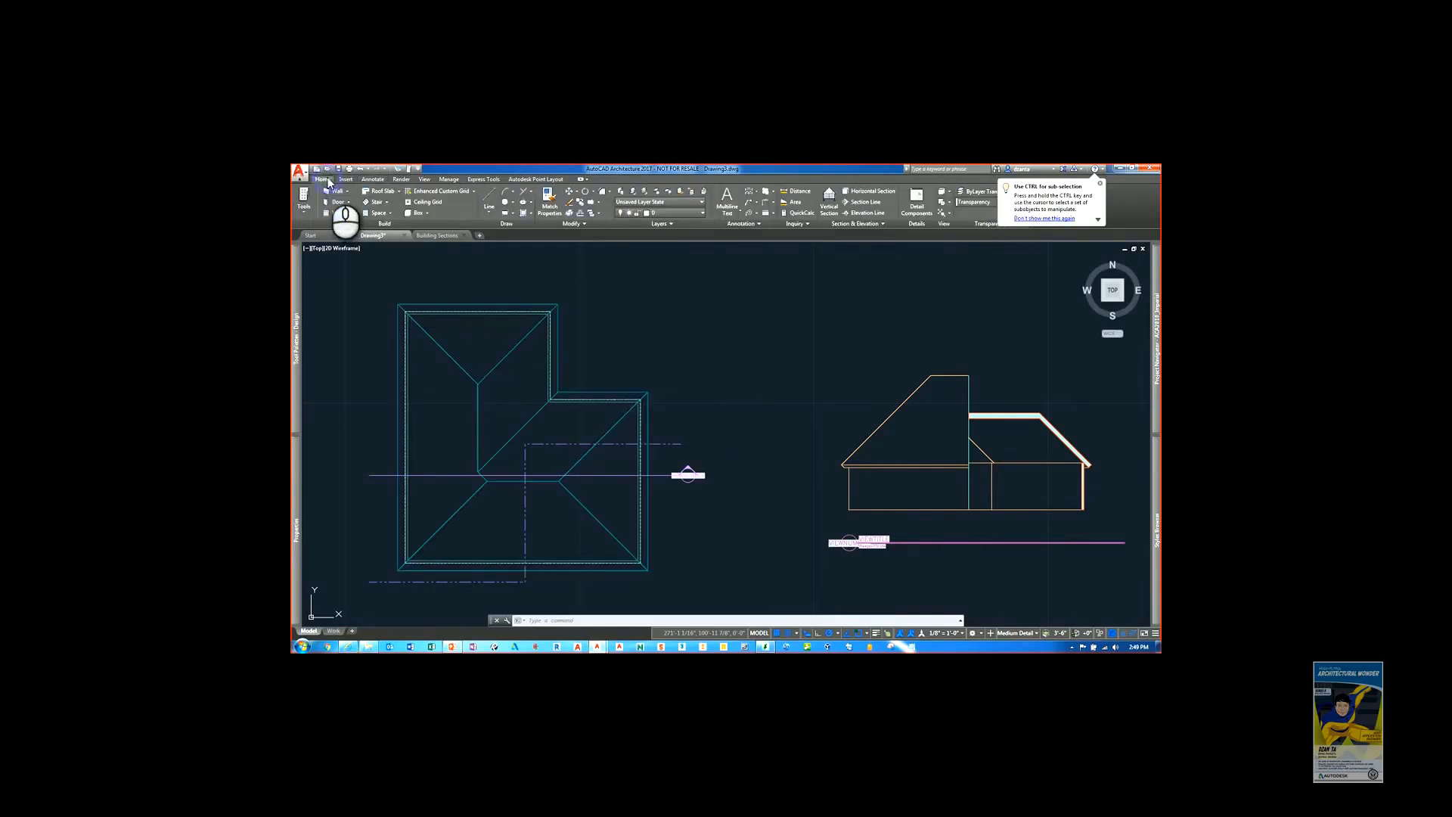
pyautogui.click(305, 210)
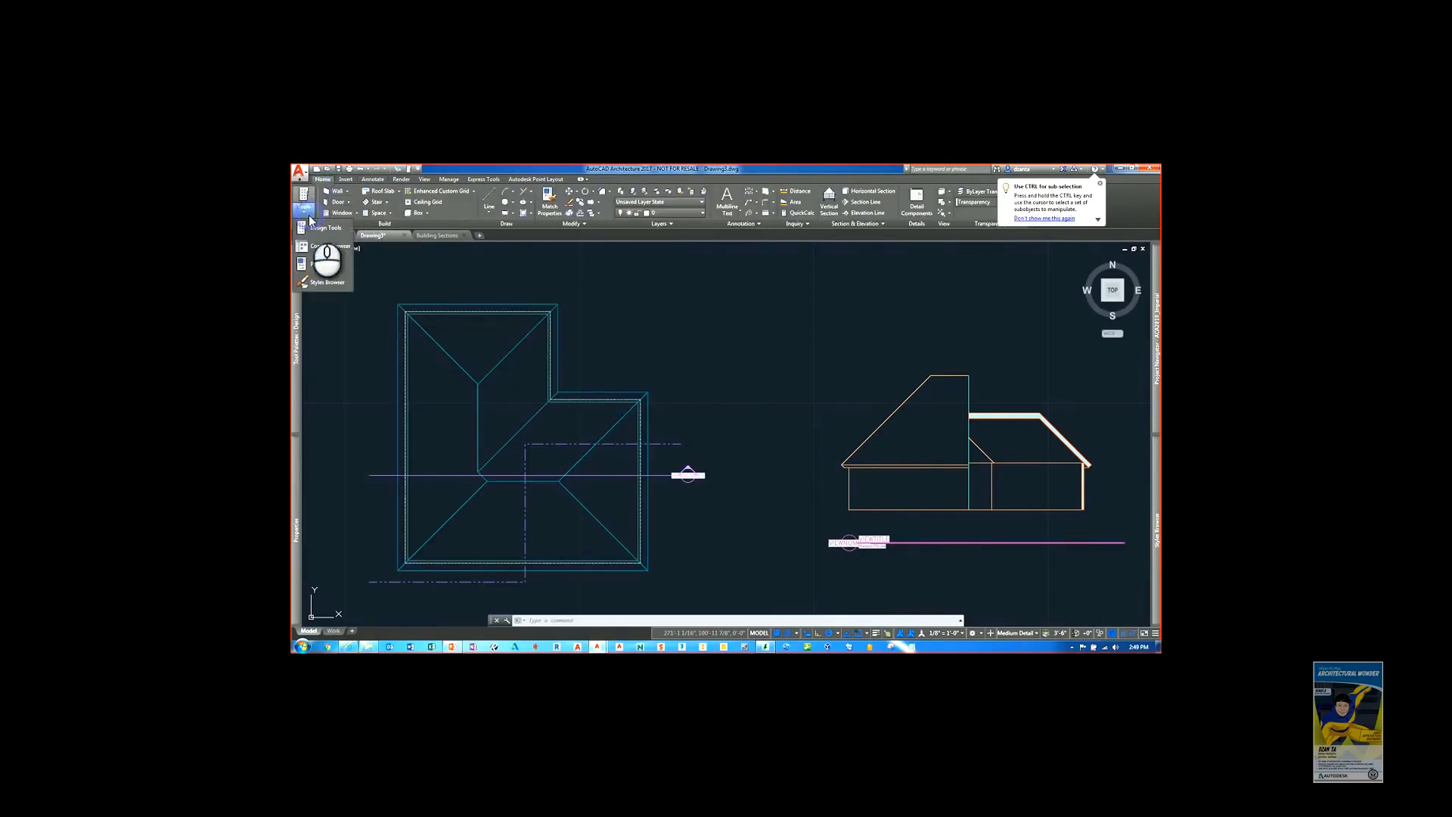
pyautogui.click(328, 282)
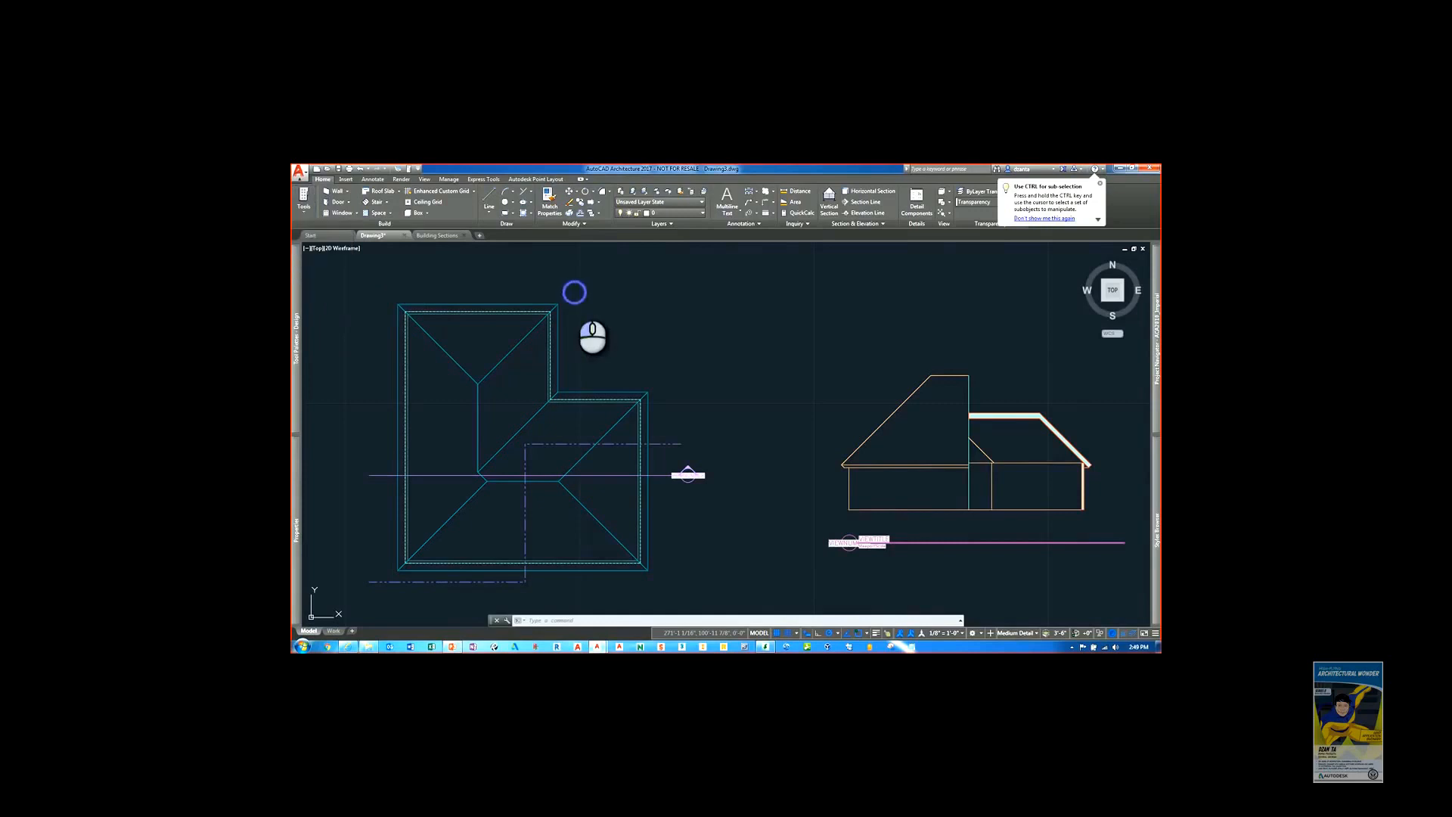
pyautogui.moveTo(1158, 534)
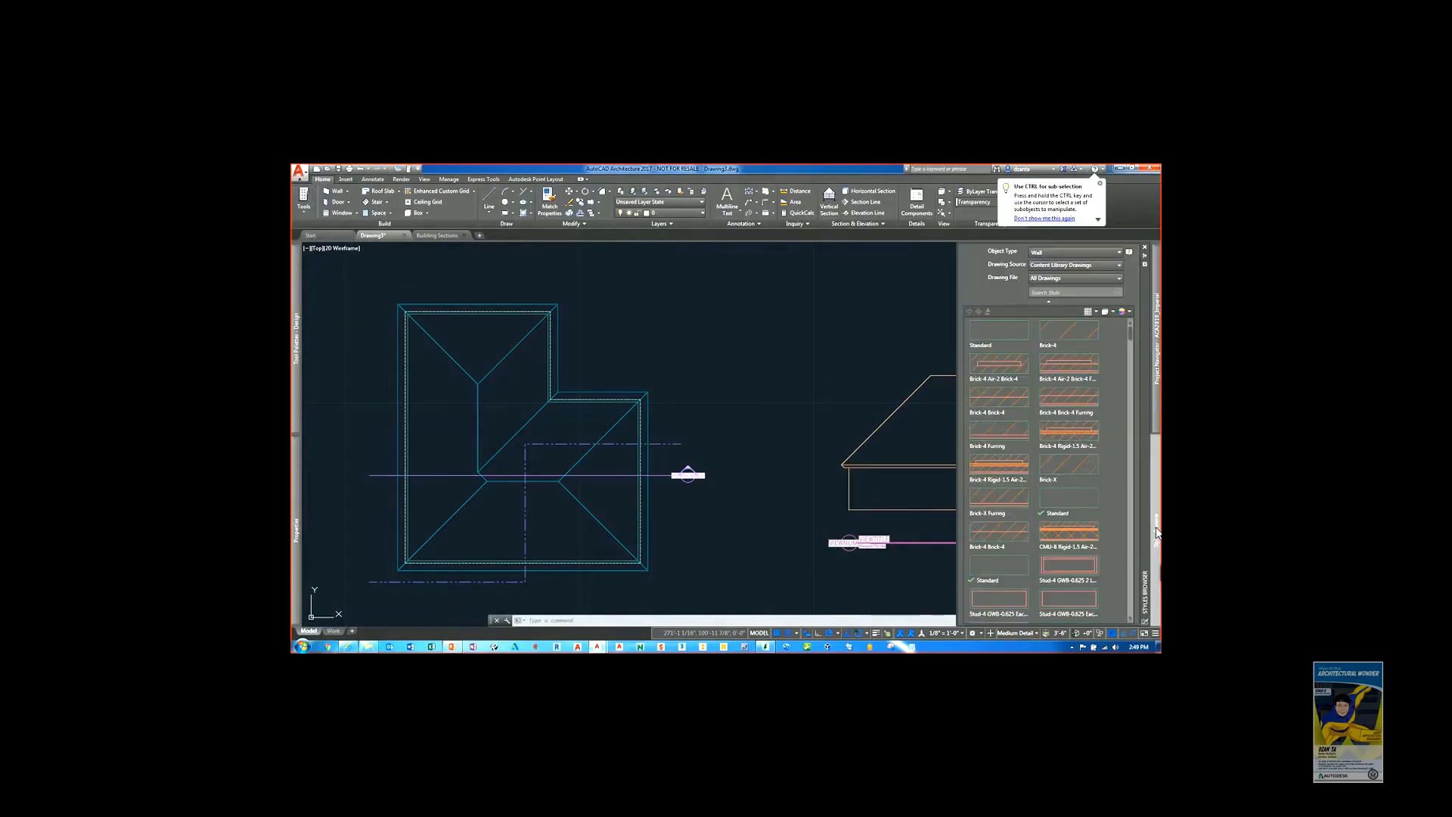
# Step: Undock the Styles Browser beside the roof plan and examine its object types, expanding Documentation Objects and Multi-Purpose Objects
pyautogui.moveTo(1156, 510); pyautogui.dragTo(839, 456)
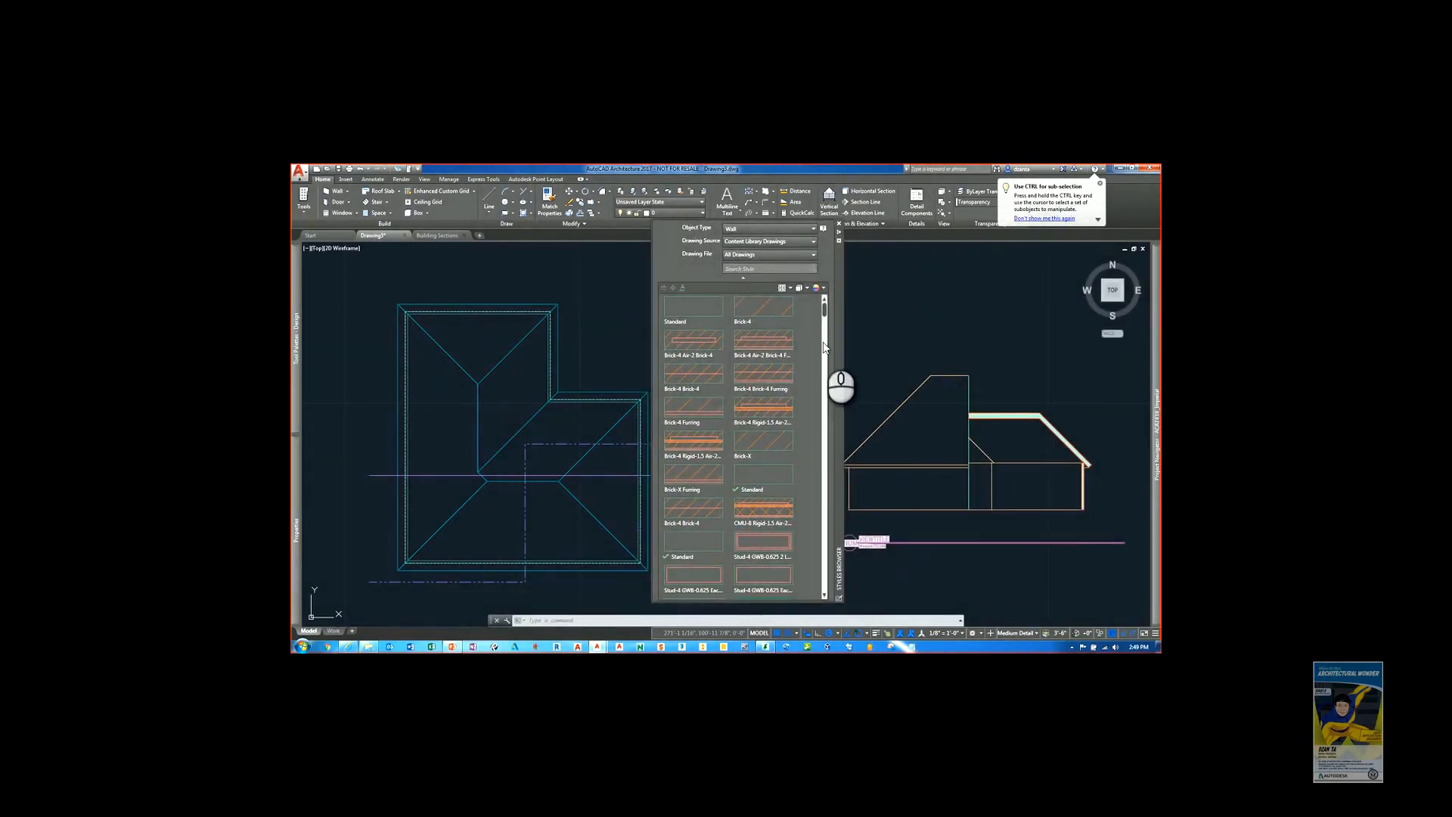
pyautogui.click(799, 229)
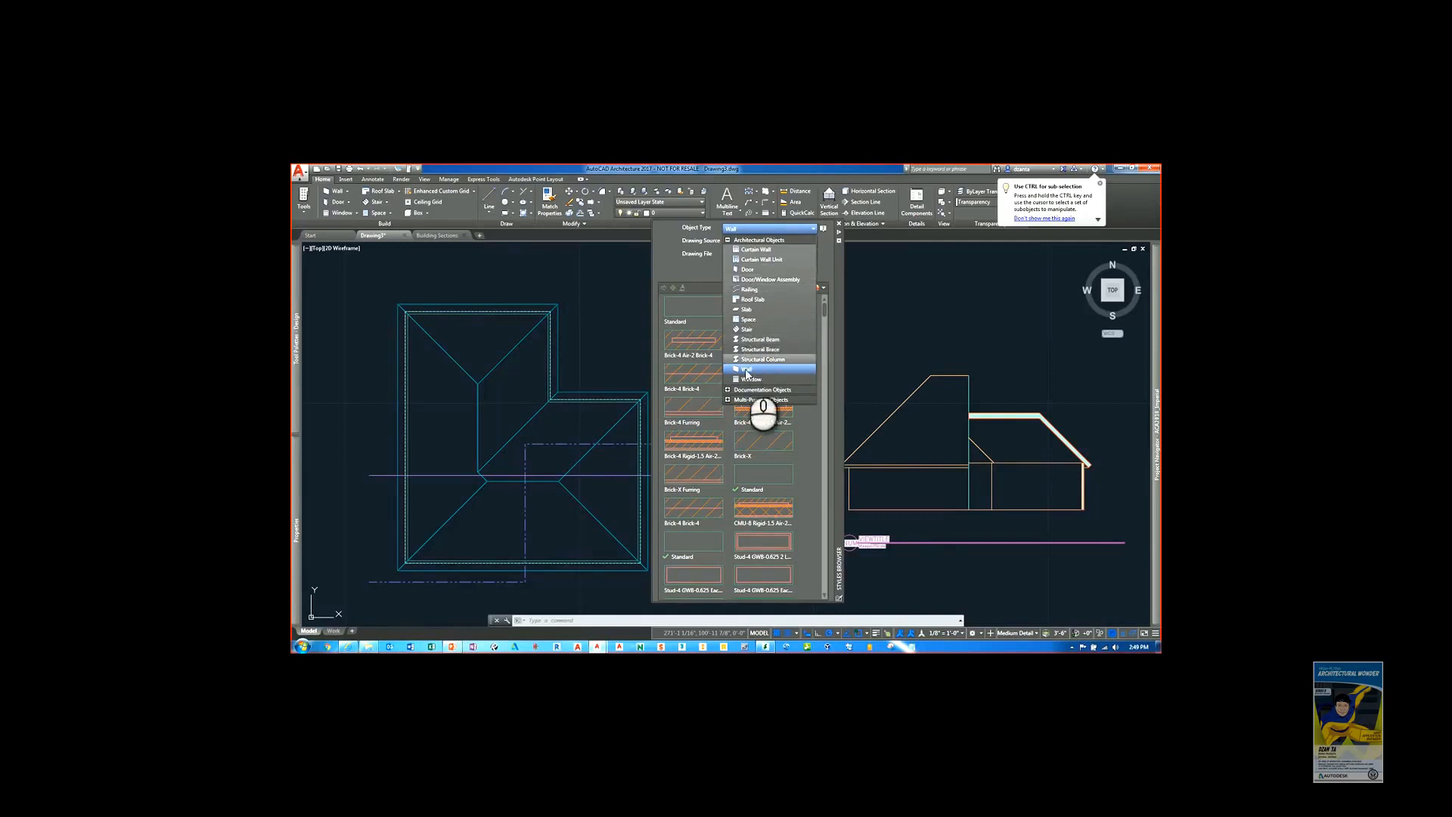
pyautogui.click(728, 390)
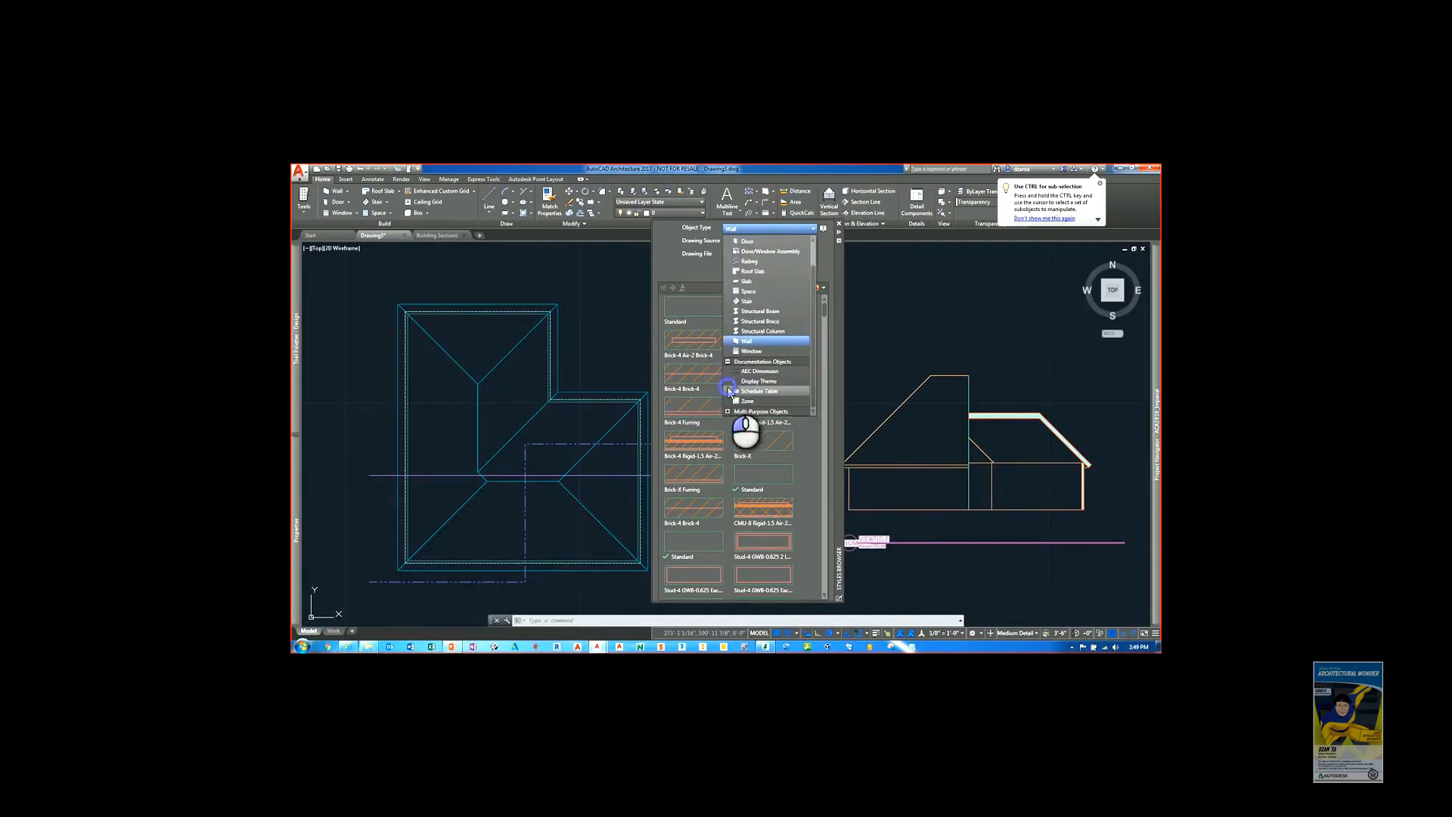
pyautogui.click(727, 411)
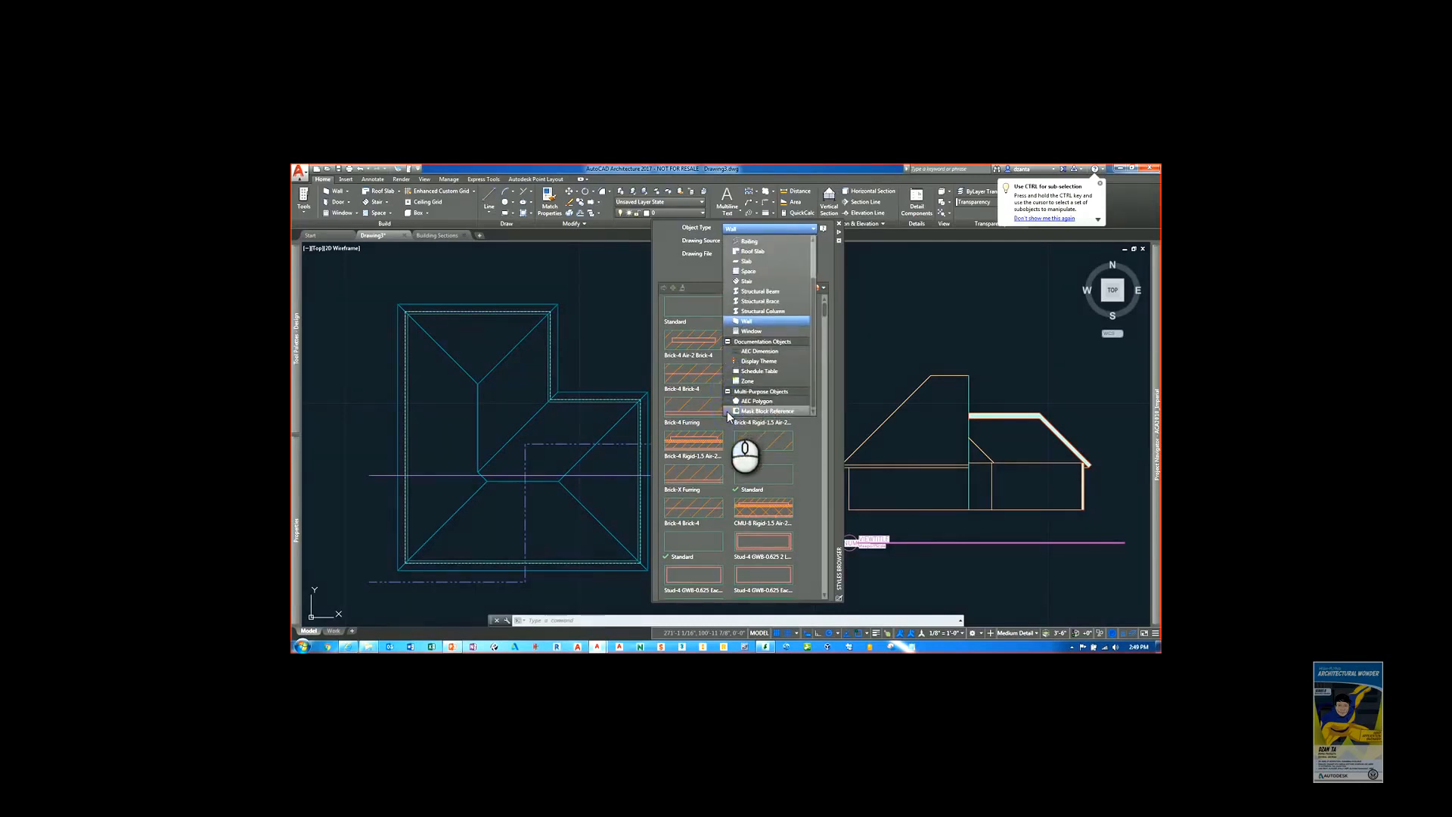
pyautogui.click(666, 268)
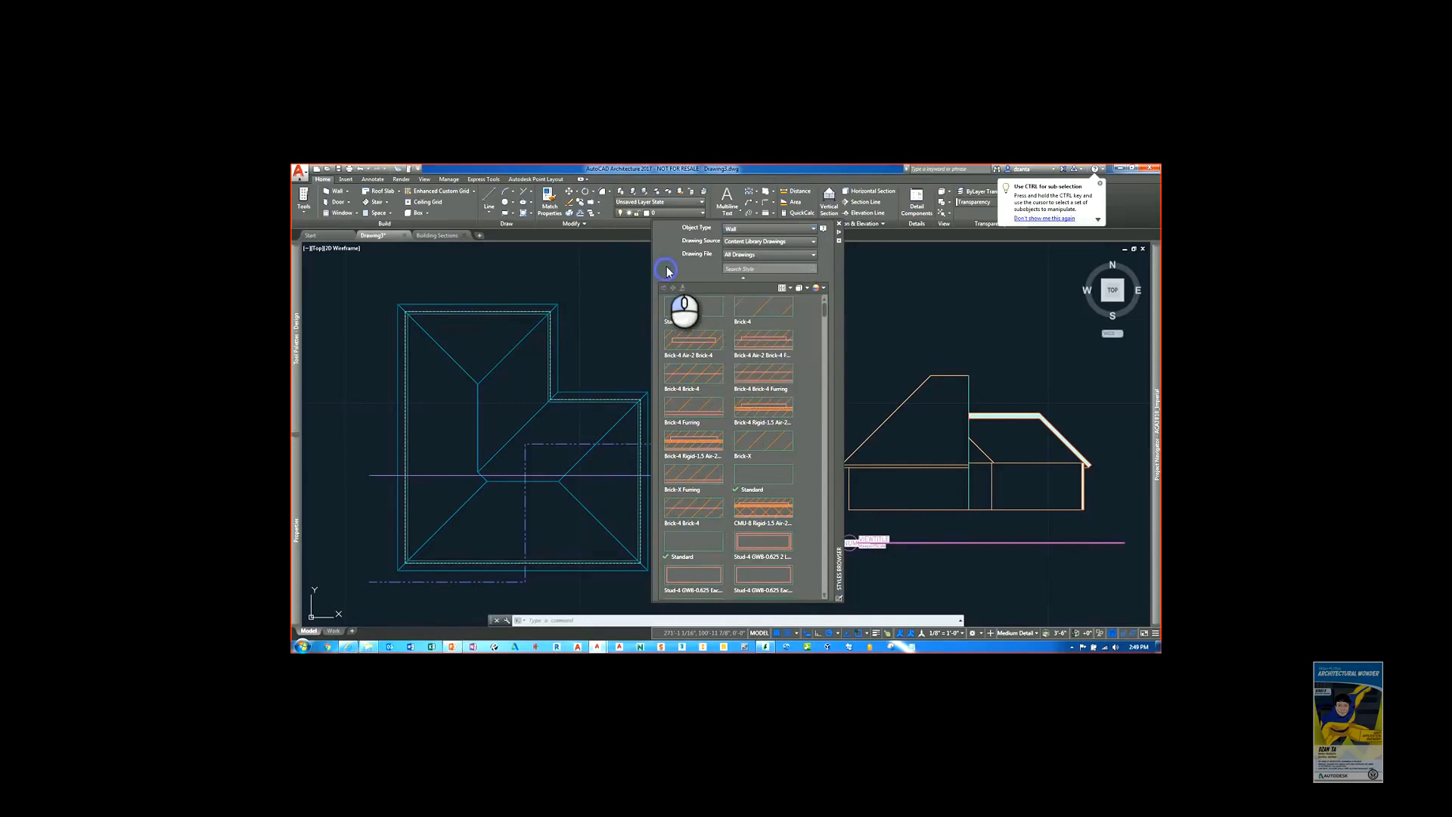
# Step: Keep Content Library Drawings as the drawing source, review the available drawing files and open the content library management
pyautogui.click(757, 242)
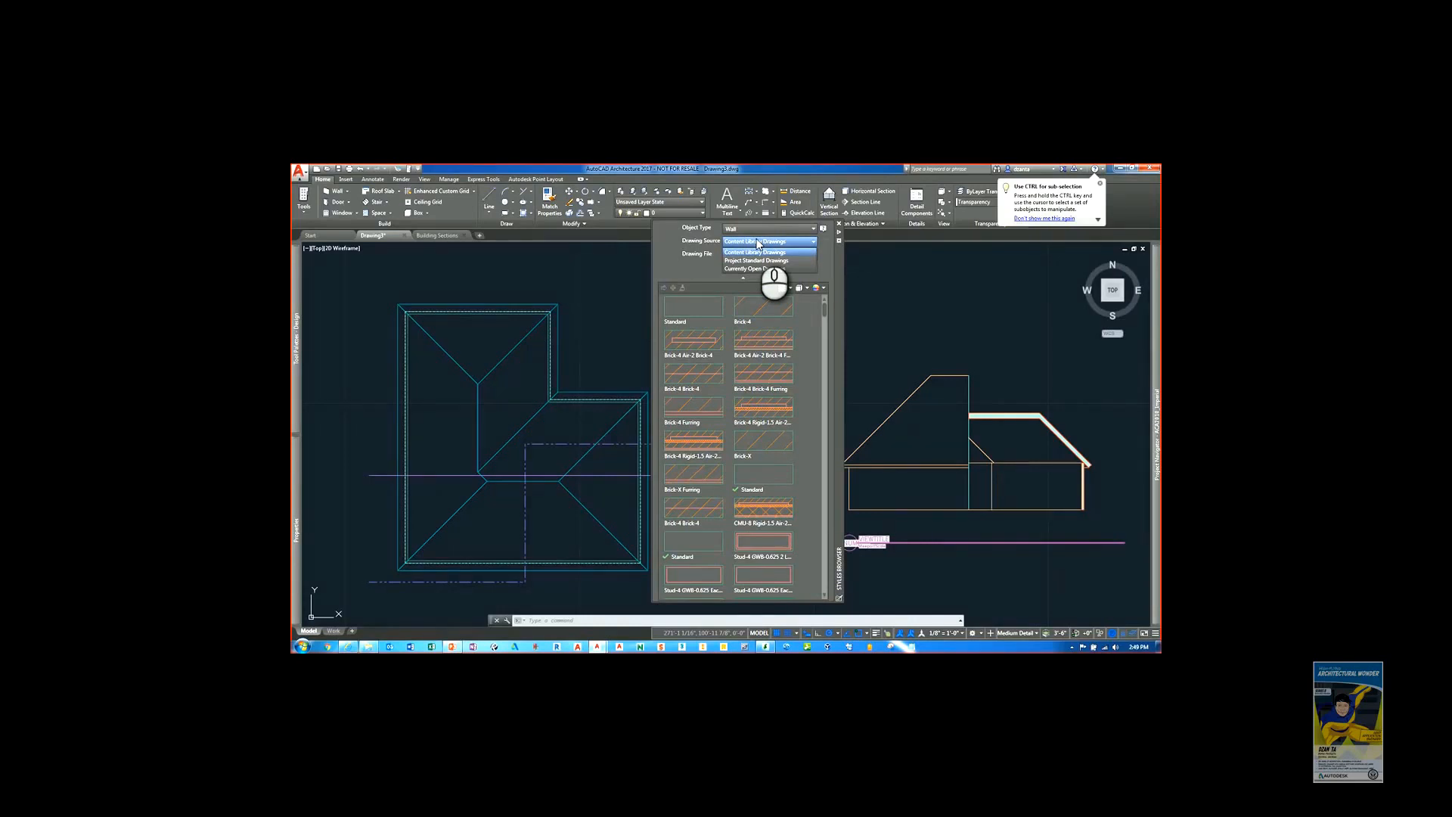
pyautogui.click(756, 252)
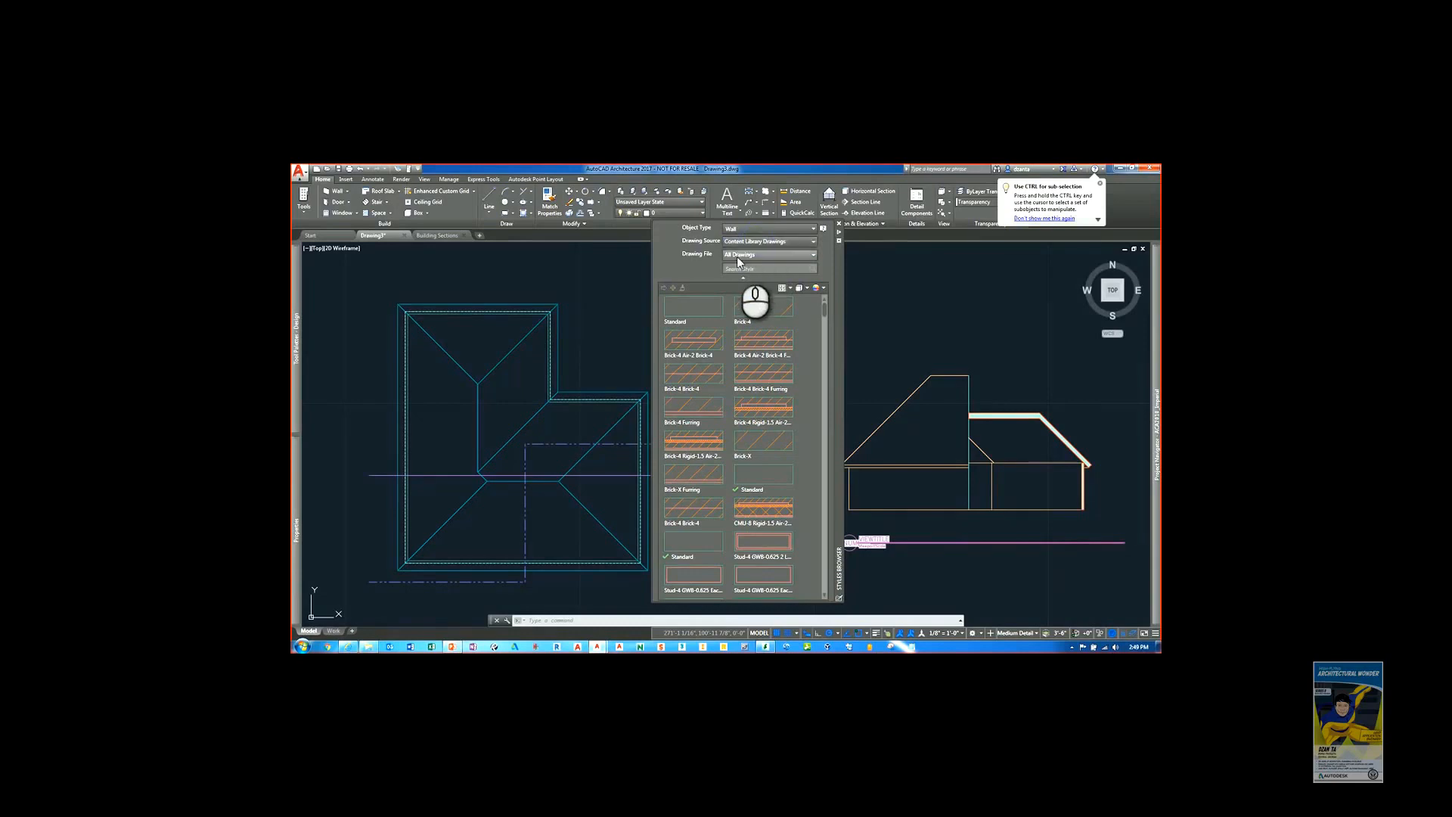
pyautogui.click(750, 256)
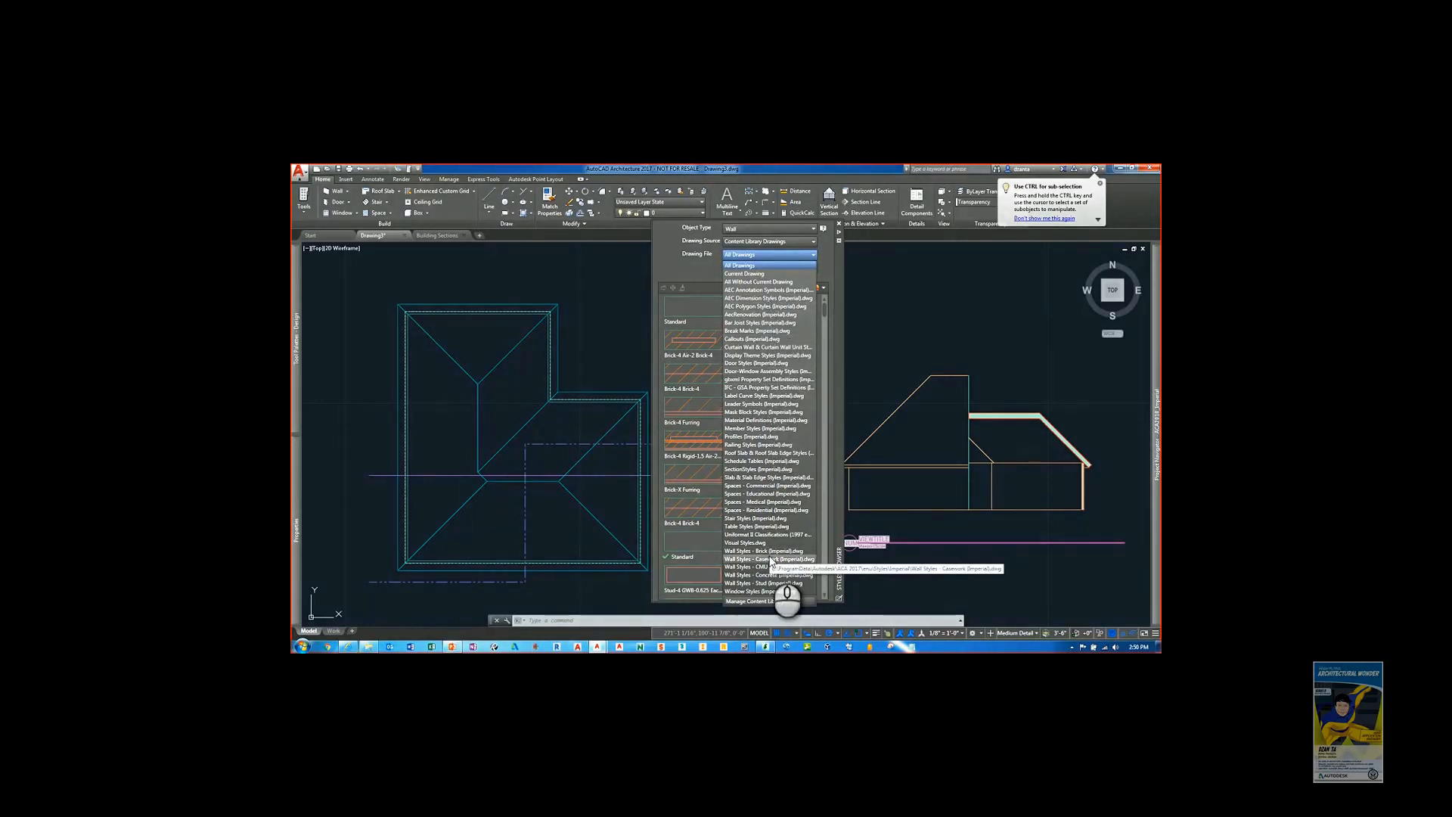
pyautogui.click(765, 601)
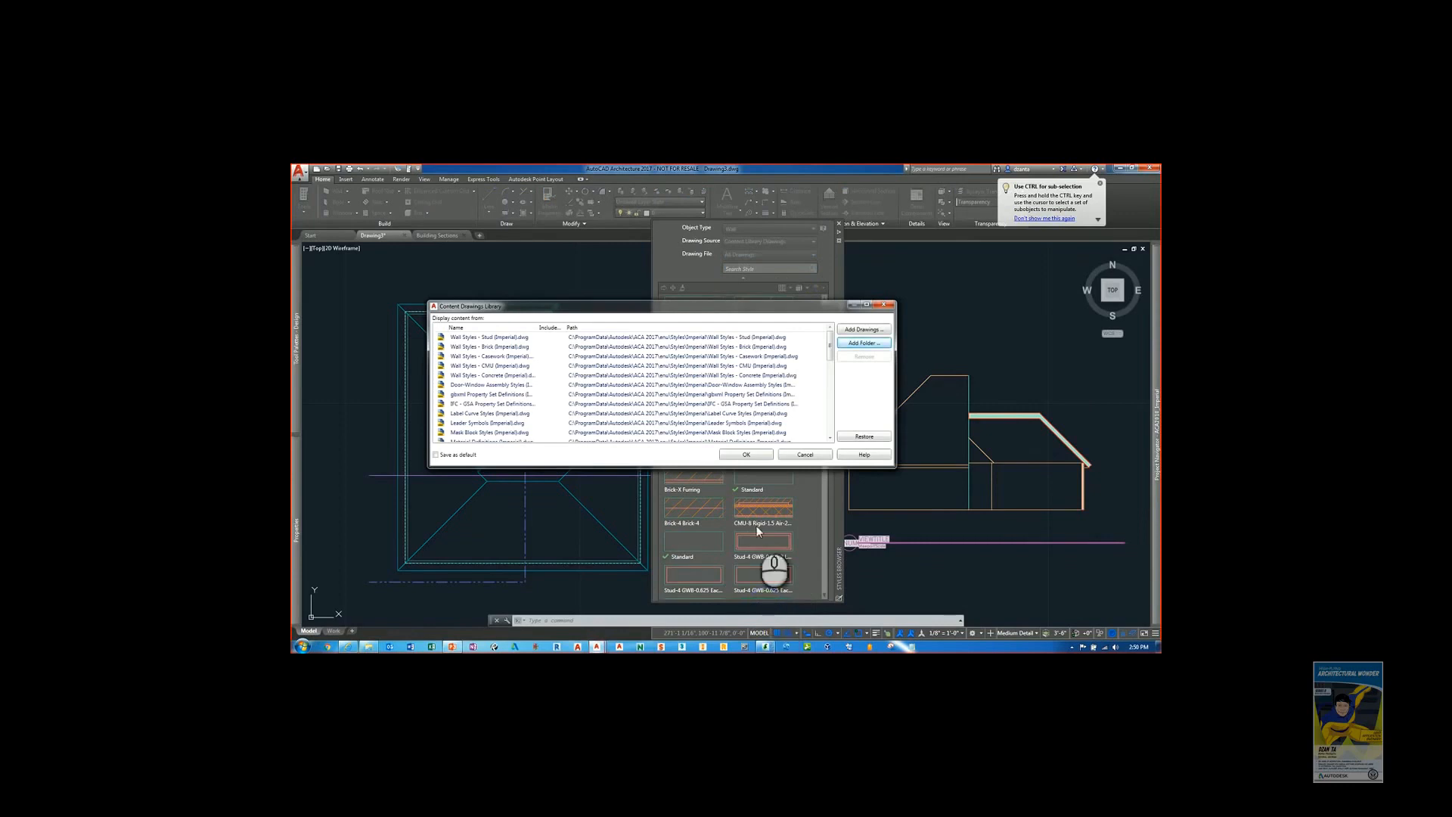
pyautogui.moveTo(701, 307); pyautogui.dragTo(766, 319)
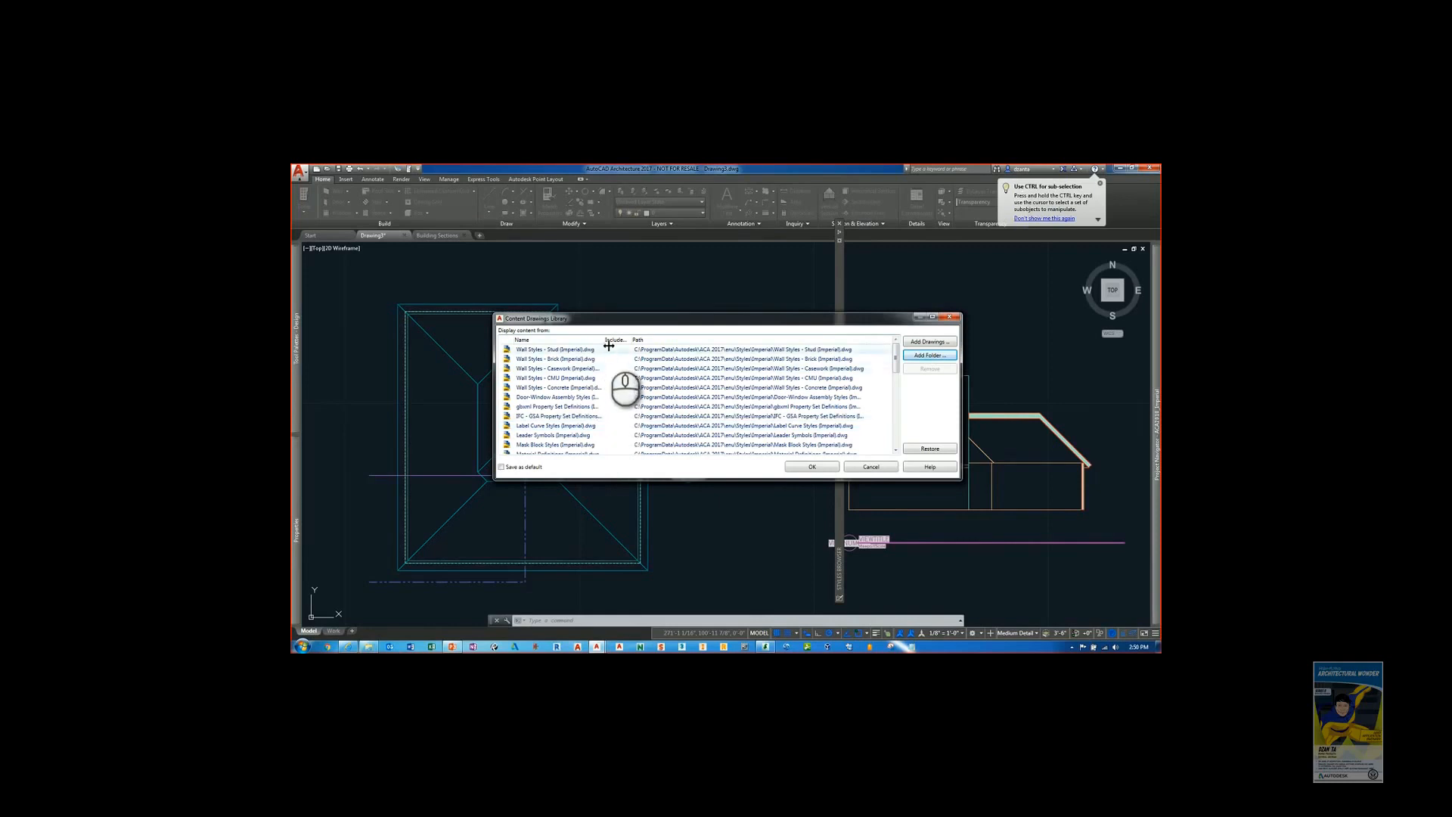
# Step: Try selecting several separate style drawings and the range from AEC Polygon Styles to Door Styles for the library, and cancel adding them
pyautogui.click(929, 341)
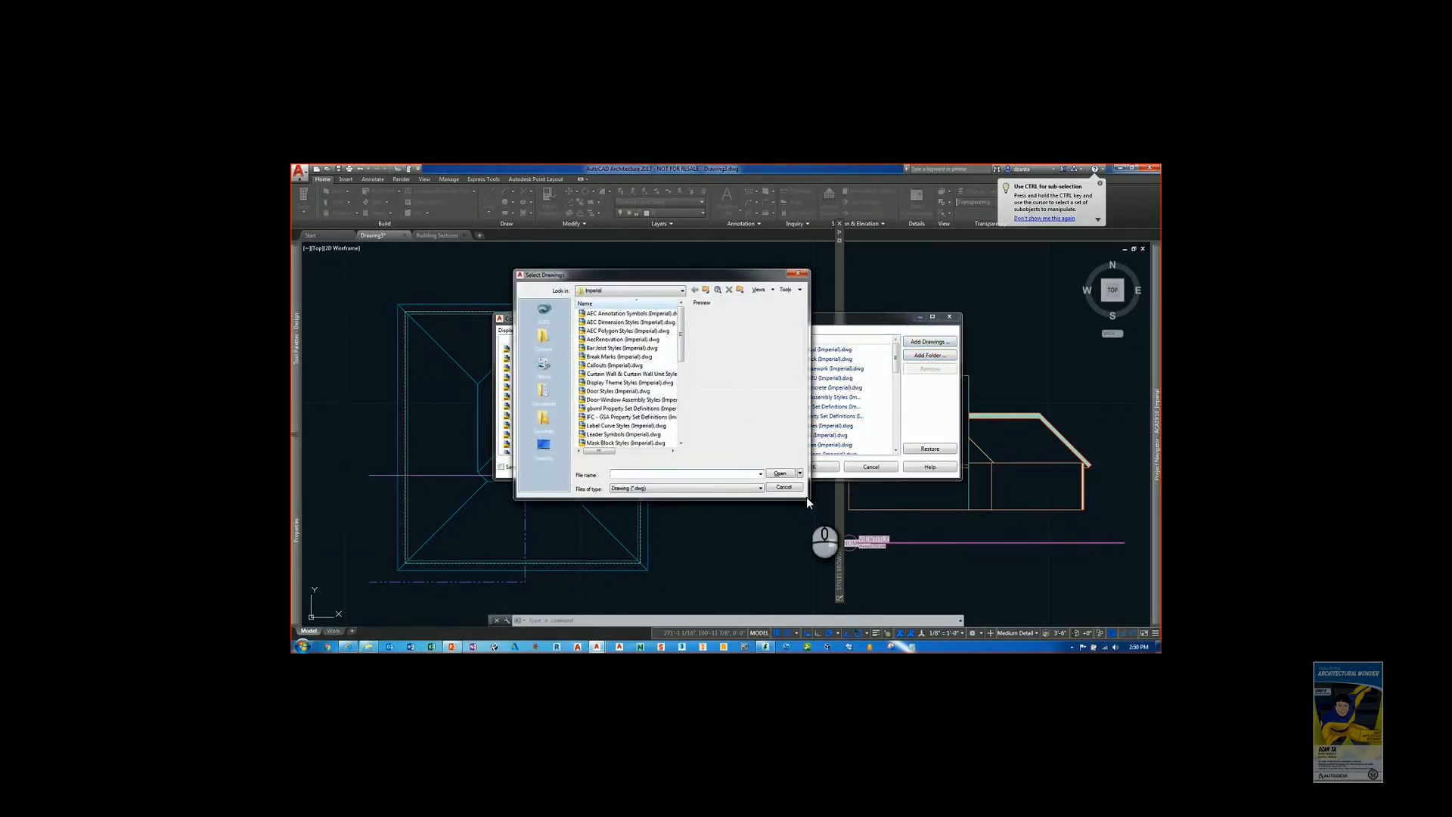
pyautogui.moveTo(806, 497); pyautogui.dragTo(905, 560)
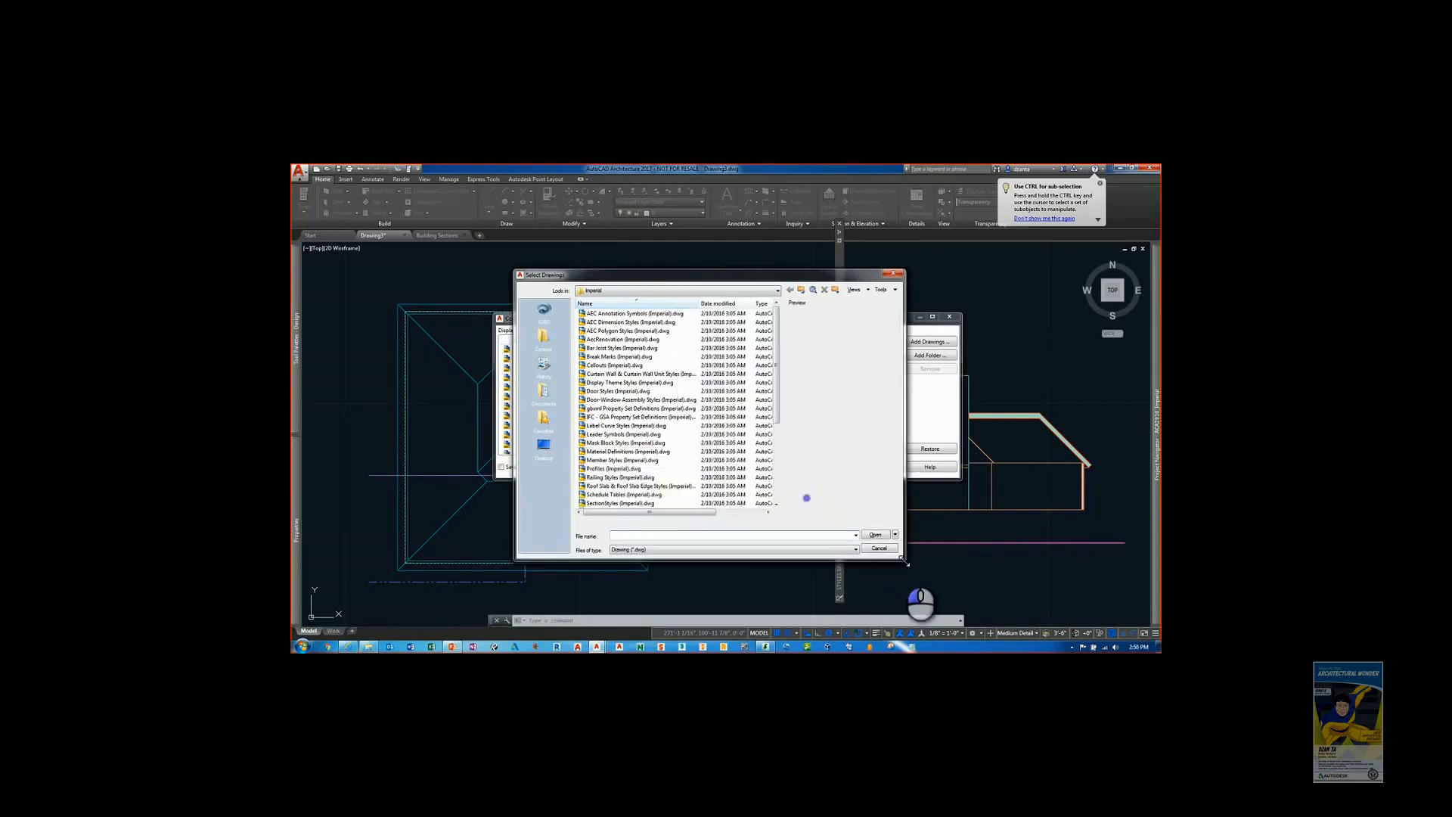
pyautogui.click(643, 383)
pyautogui.keyDown('ctrl'); pyautogui.click(640, 349); pyautogui.keyUp('ctrl')
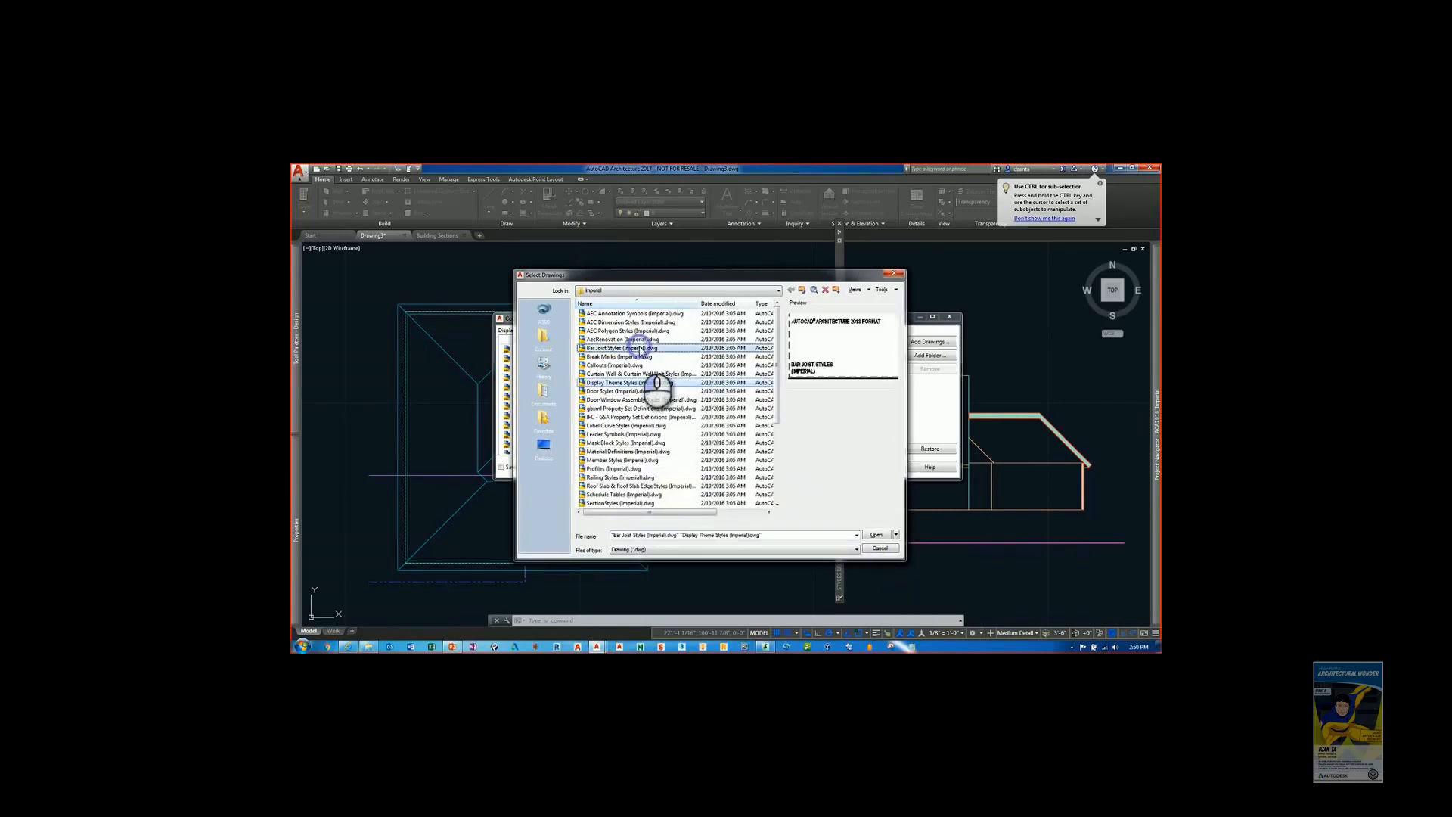
pyautogui.keyDown('ctrl'); pyautogui.click(639, 426); pyautogui.keyUp('ctrl')
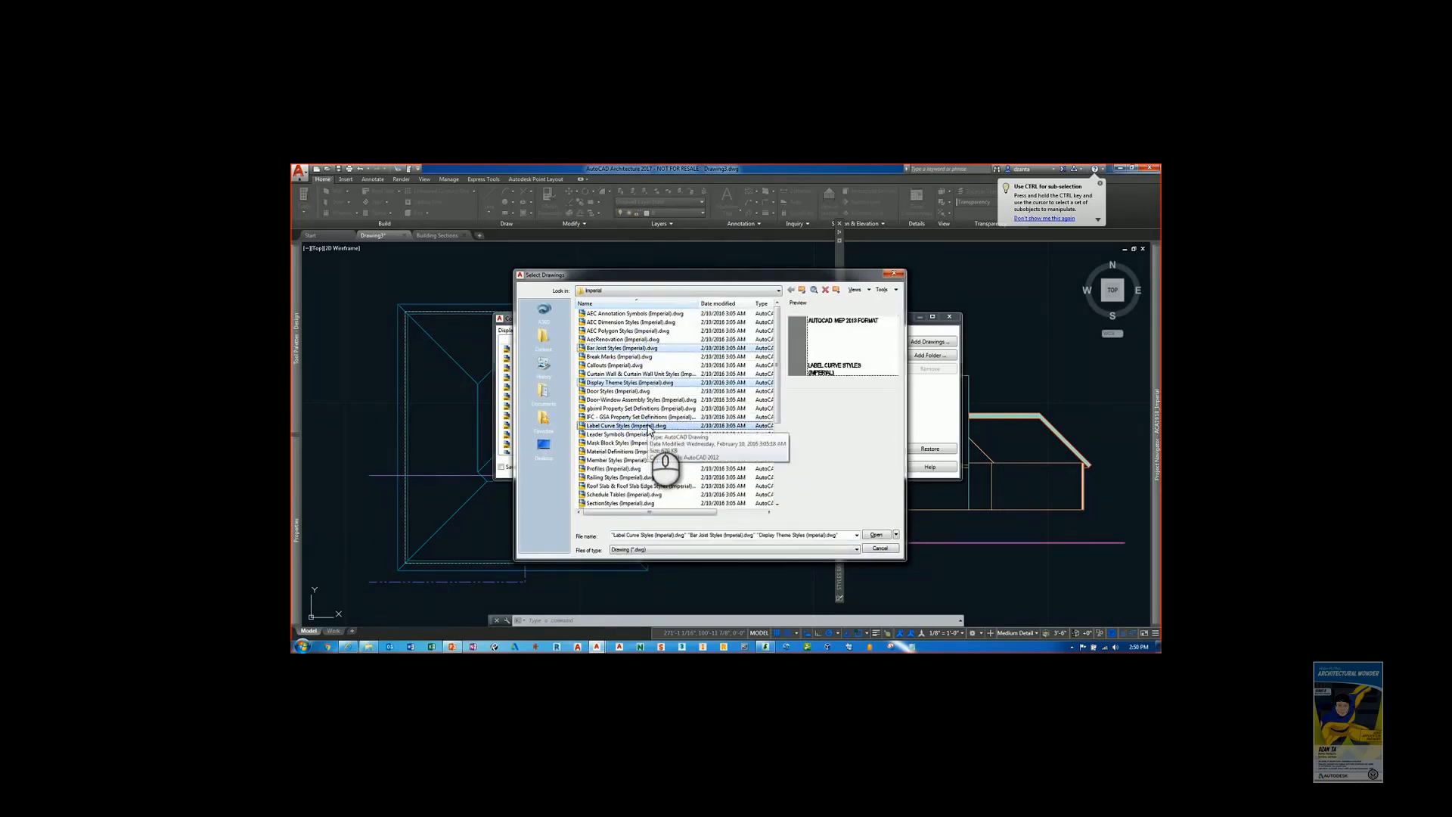
pyautogui.click(618, 331)
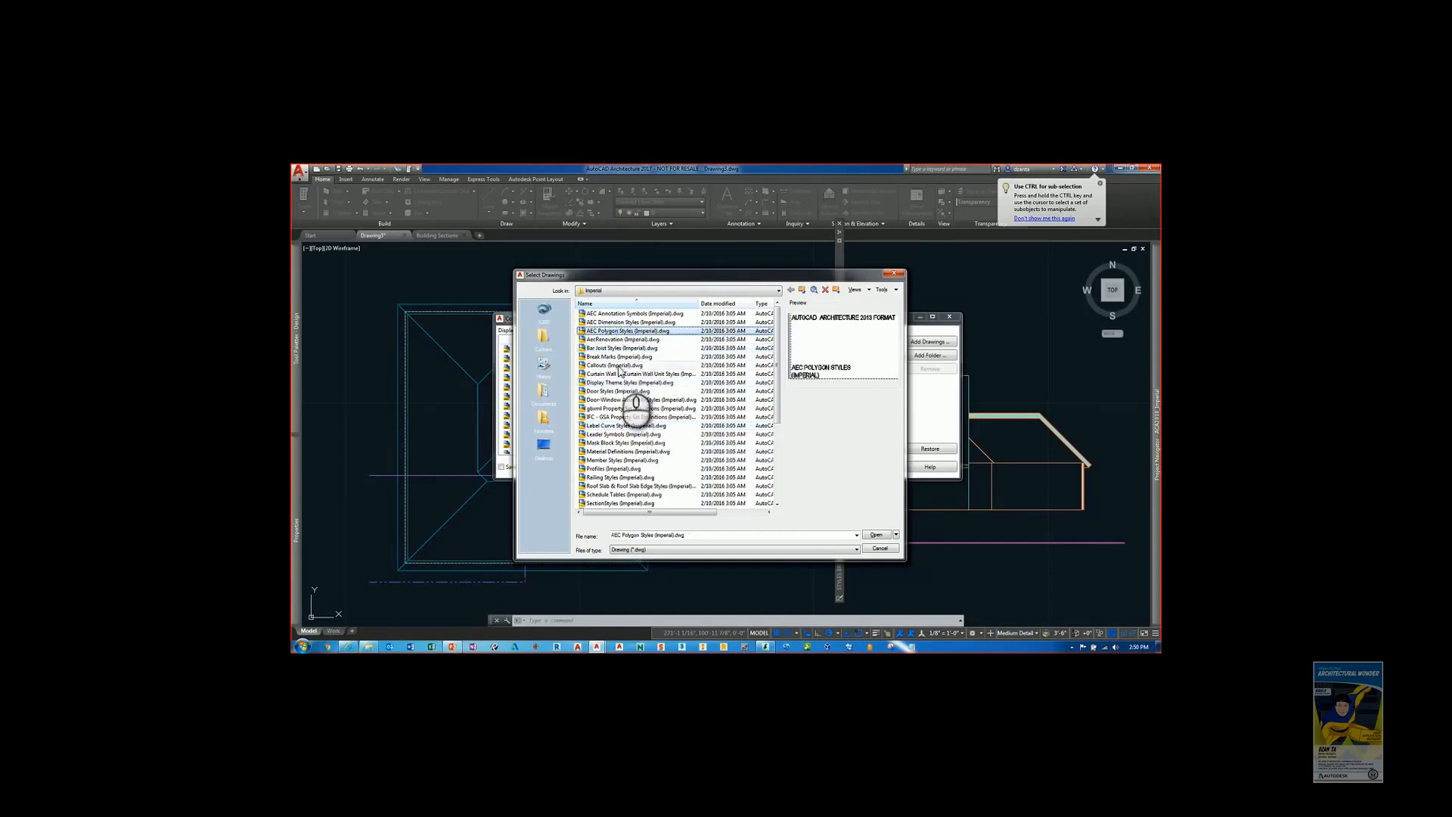
pyautogui.keyDown('shift'); pyautogui.click(619, 391); pyautogui.keyUp('shift')
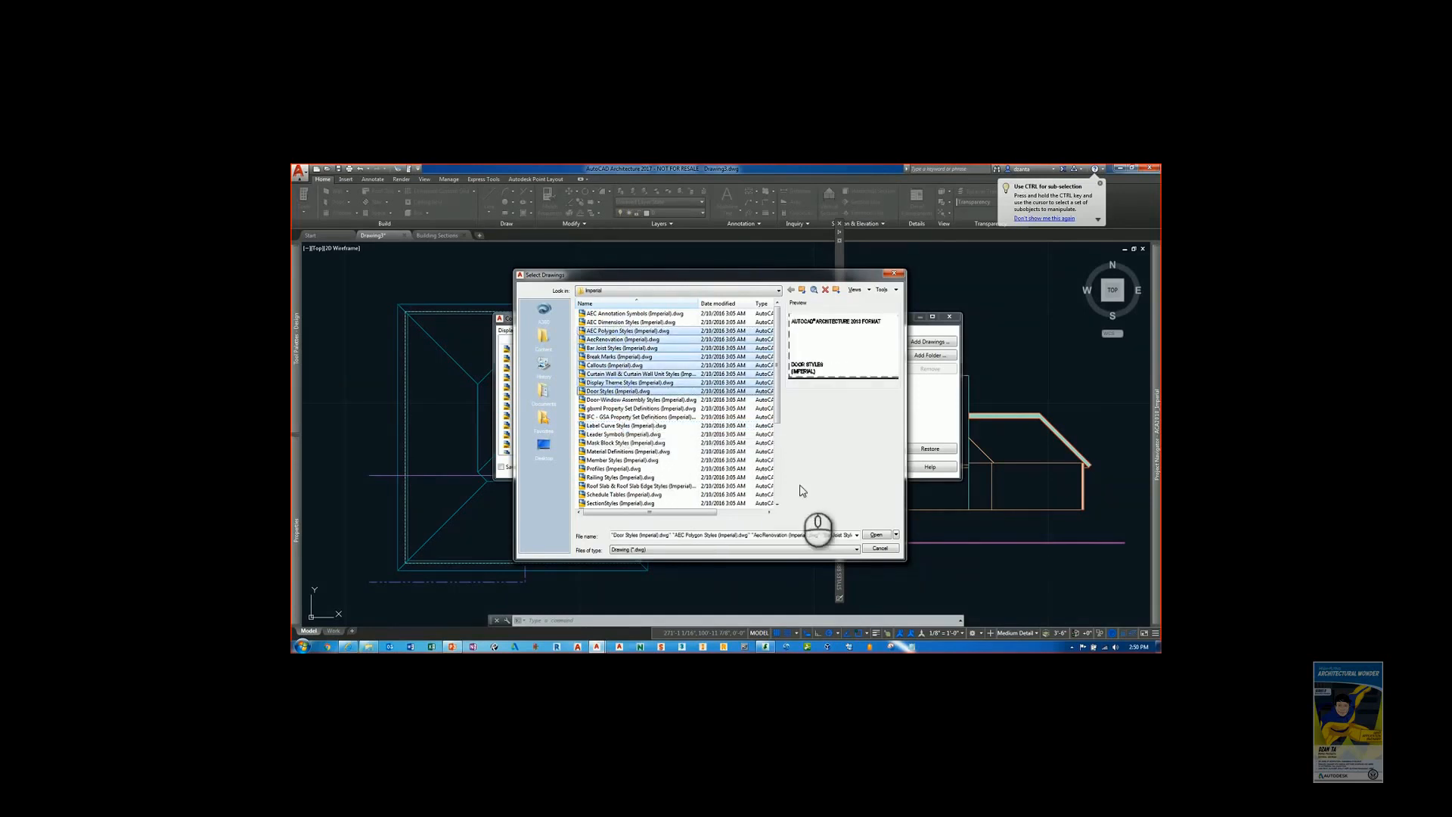
pyautogui.click(879, 549)
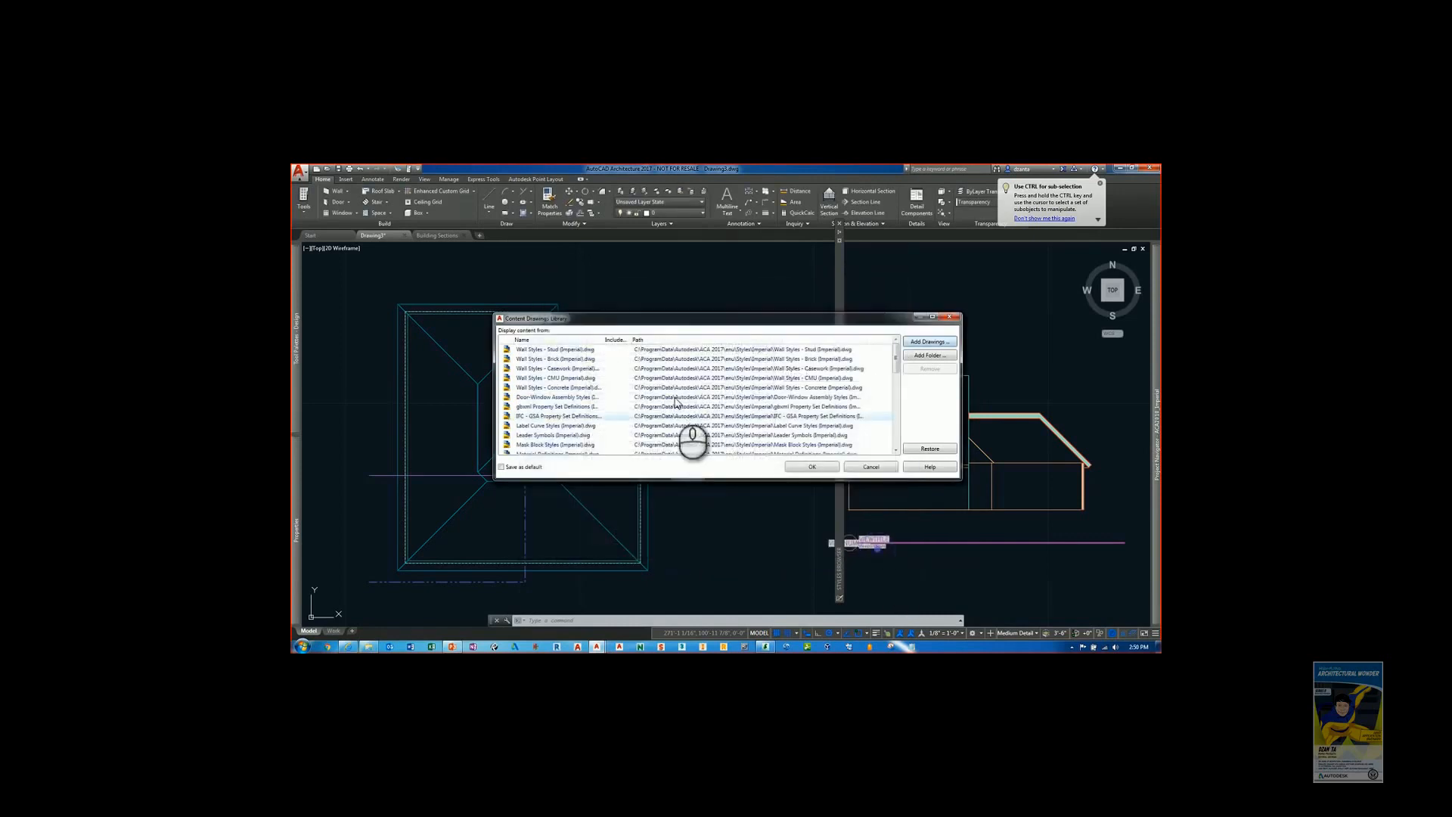
# Step: Browse the Imperial styles folder and the A360 Drive as library folder sources, and cancel the content library changes
pyautogui.click(939, 357)
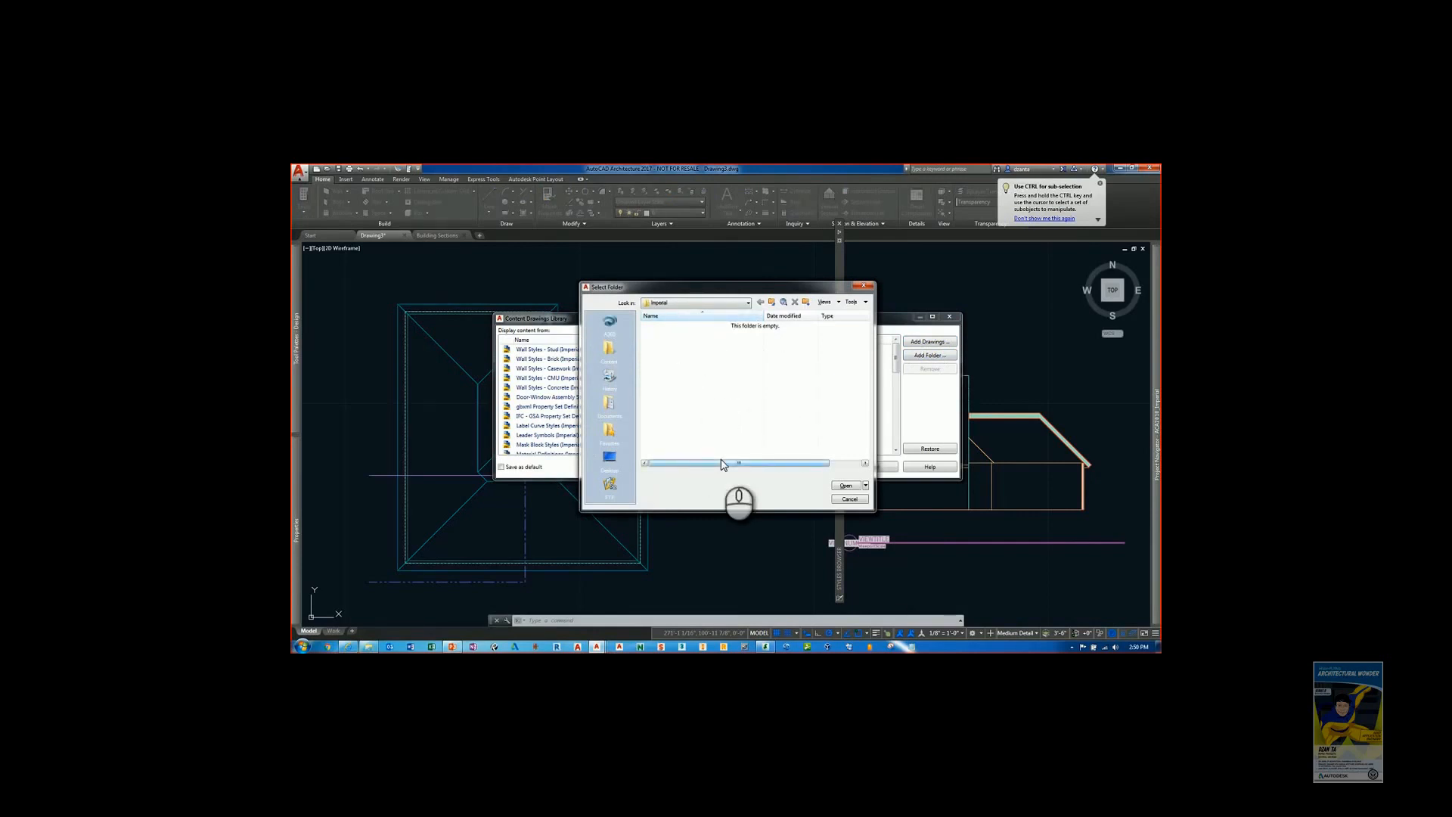
pyautogui.click(610, 350)
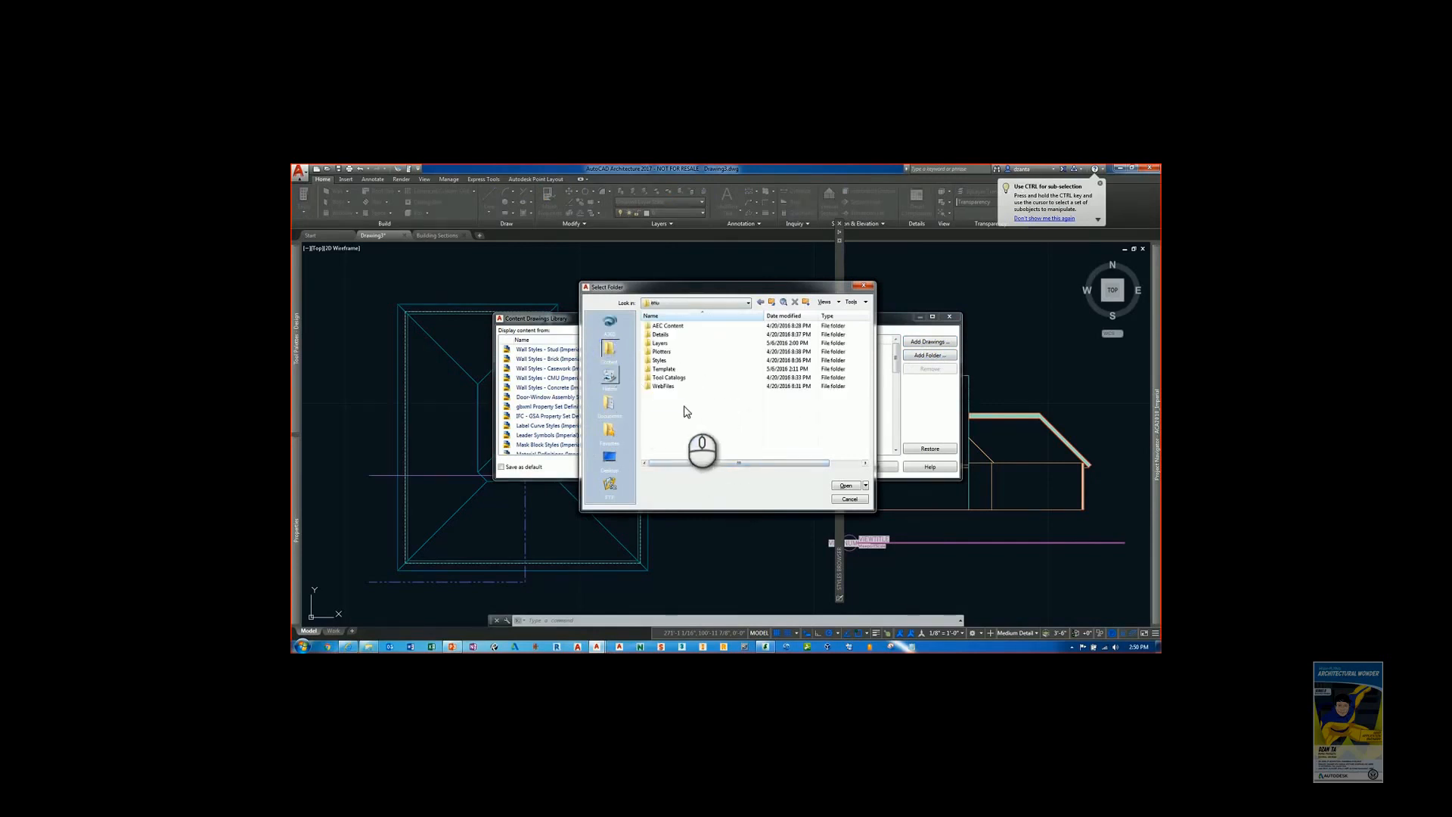
pyautogui.doubleClick(662, 361)
pyautogui.doubleClick(662, 333)
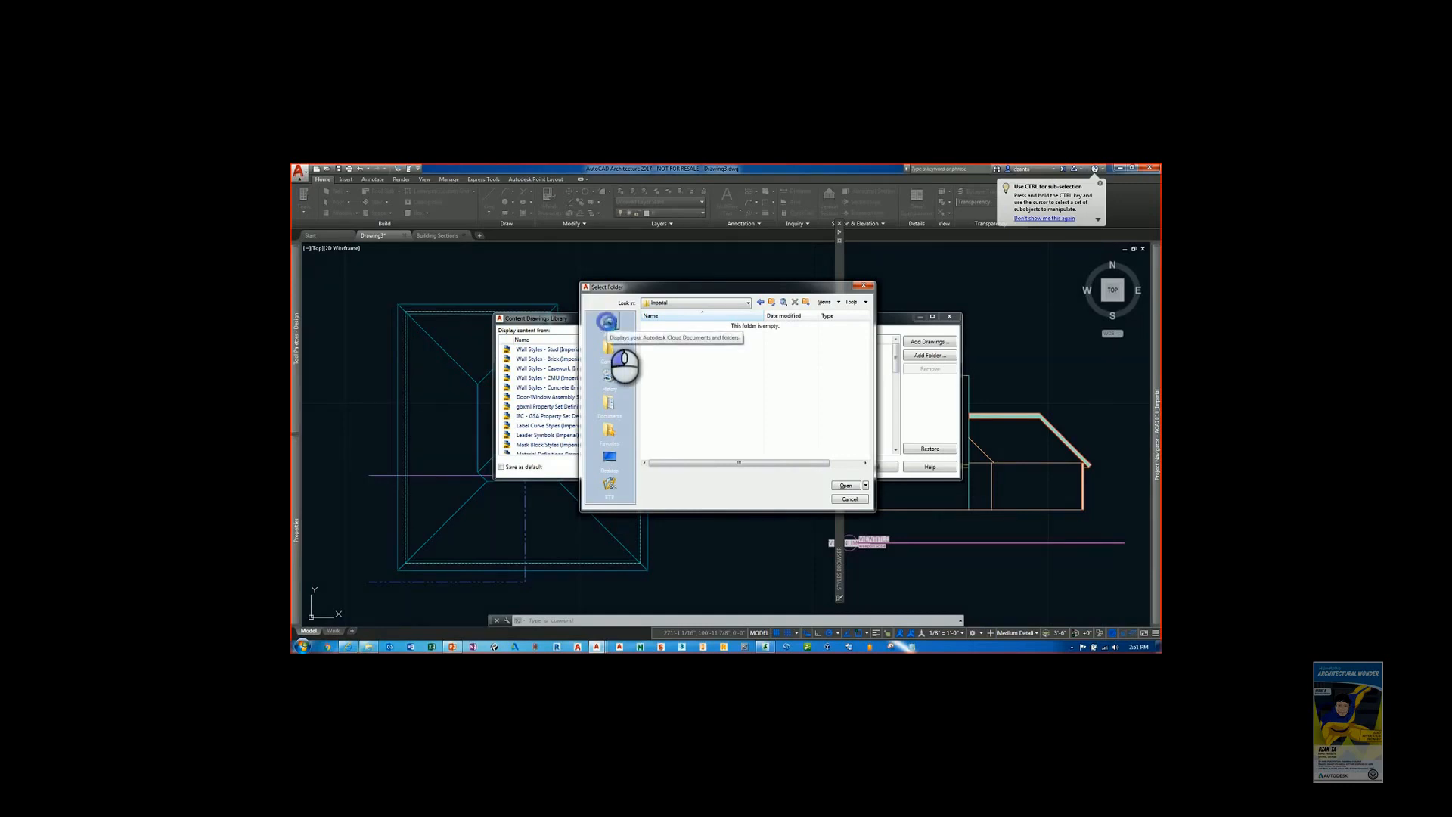
pyautogui.click(607, 321)
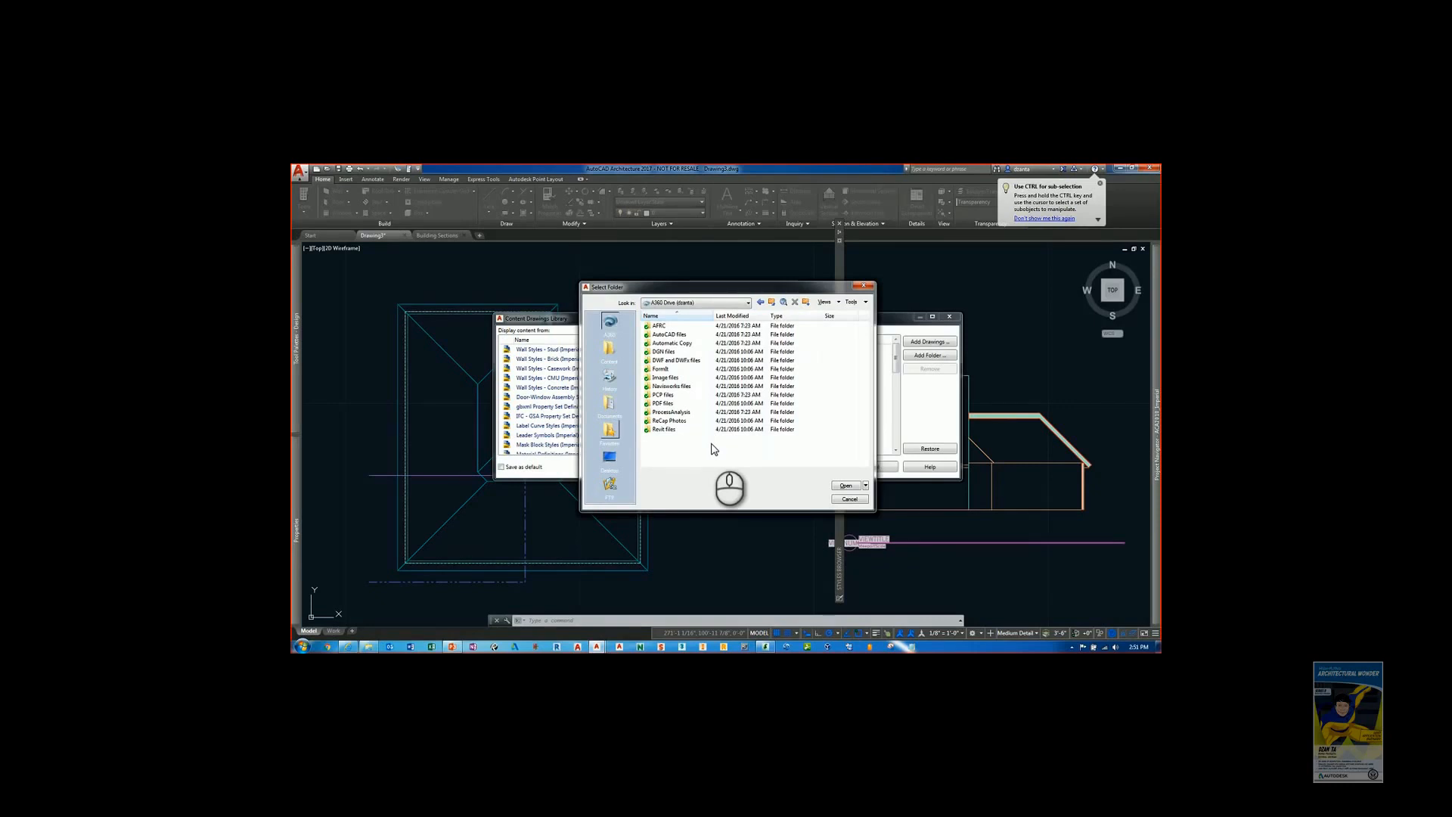
pyautogui.click(848, 499)
pyautogui.click(871, 467)
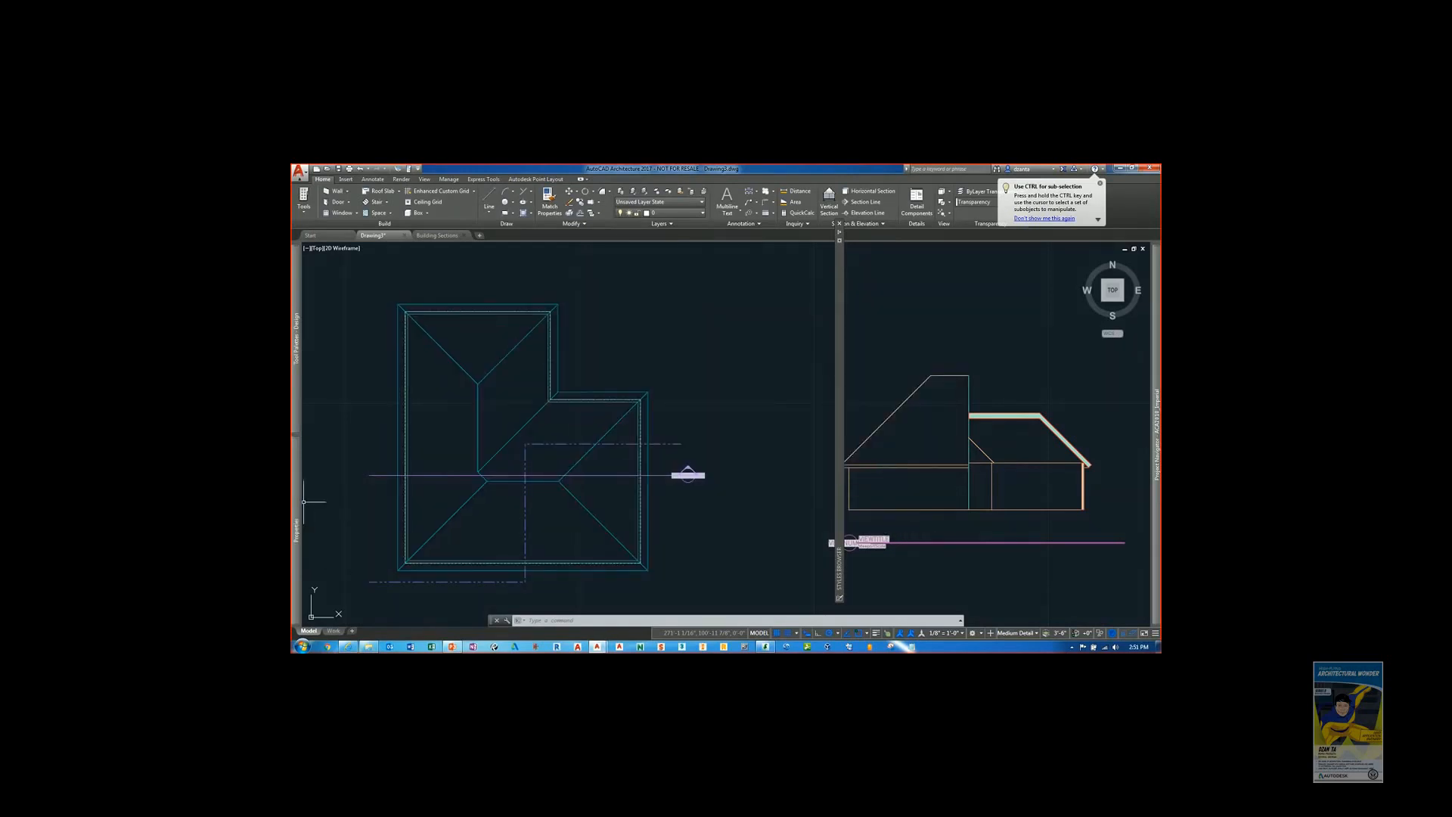
# Step: Offset the upper edge of the roof's lower-right wing outward in the plan
pyautogui.moveTo(304, 501); pyautogui.dragTo(414, 499, button='middle')
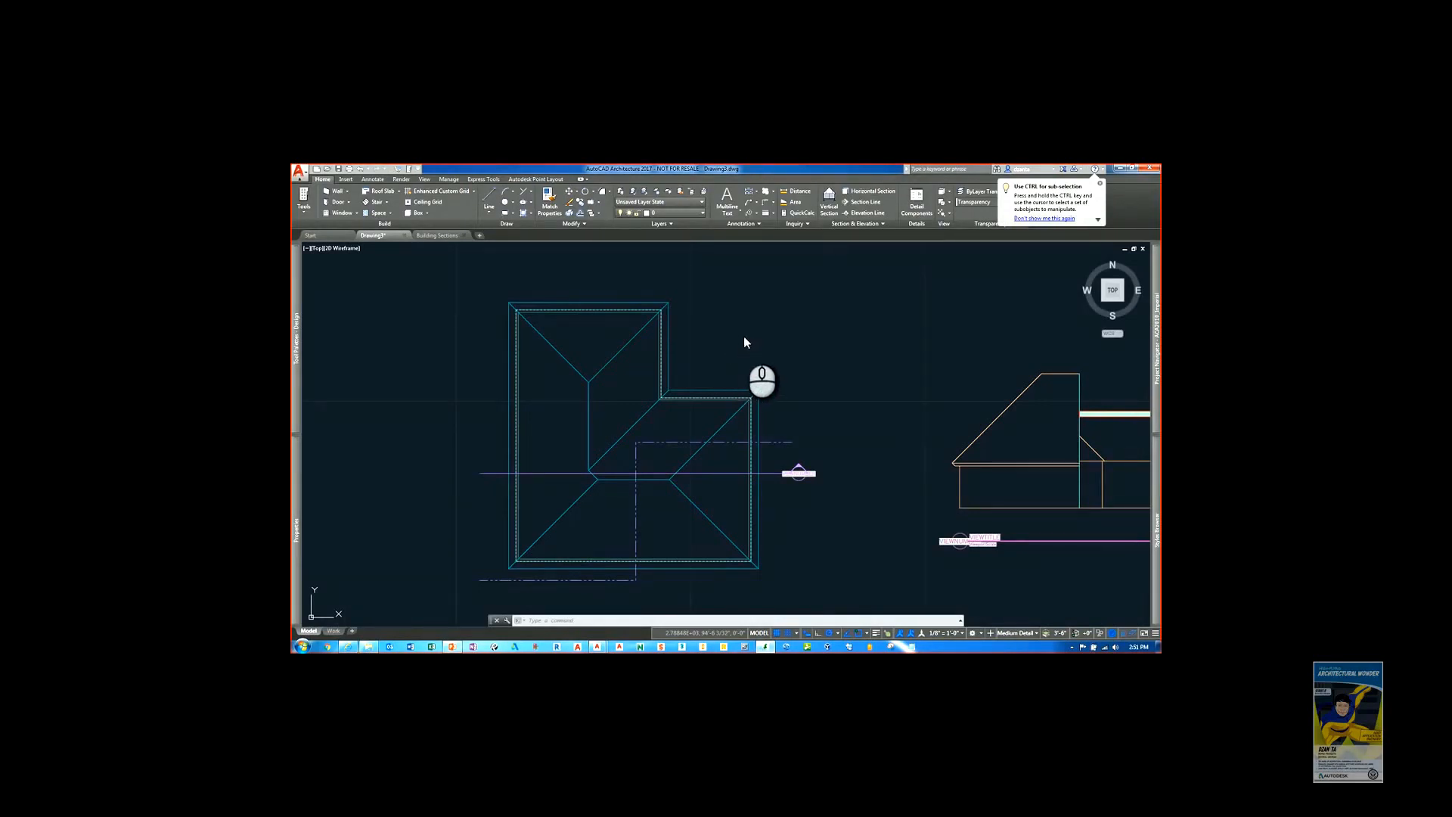
pyautogui.click(706, 301)
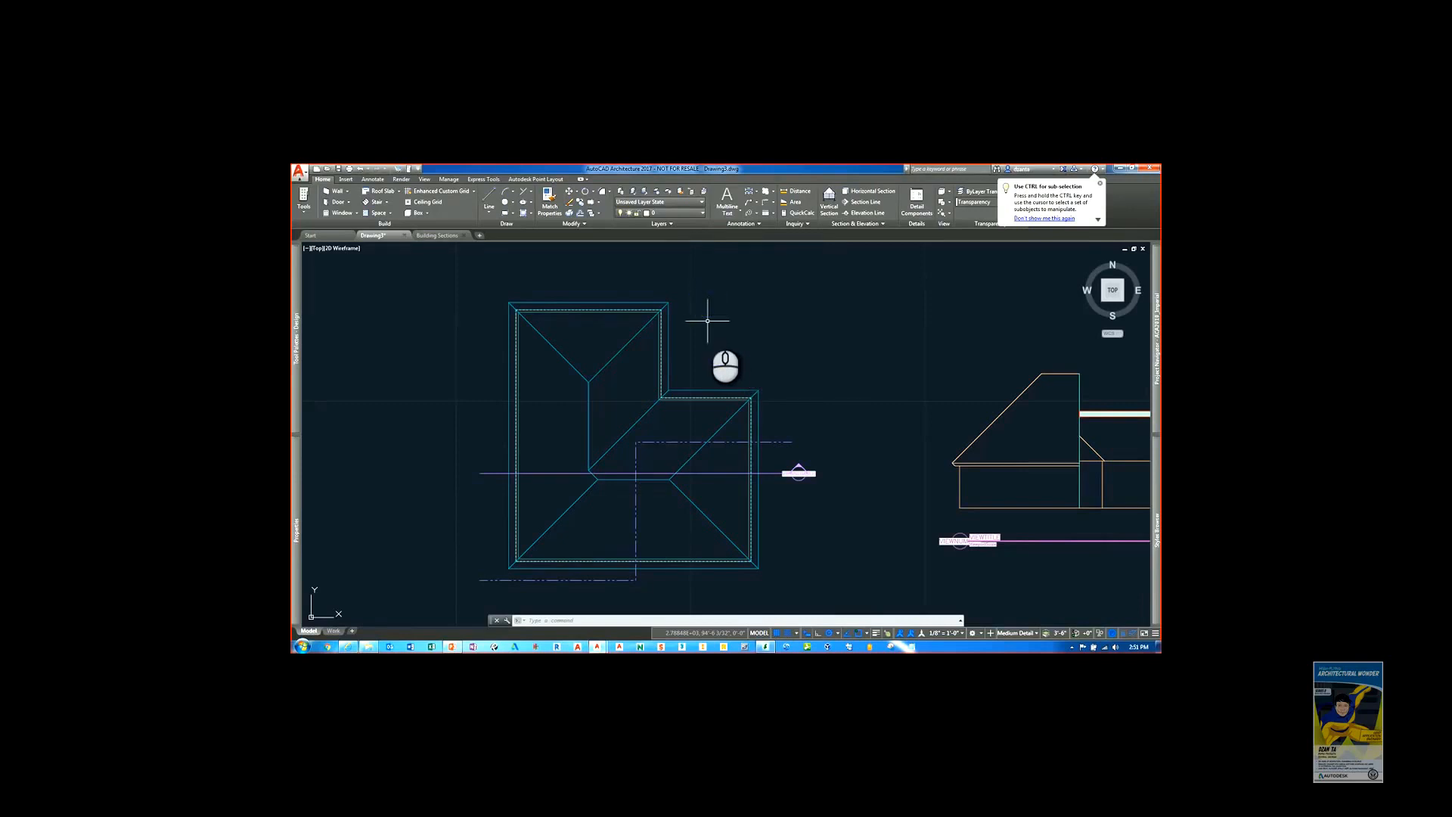
pyautogui.click(667, 303)
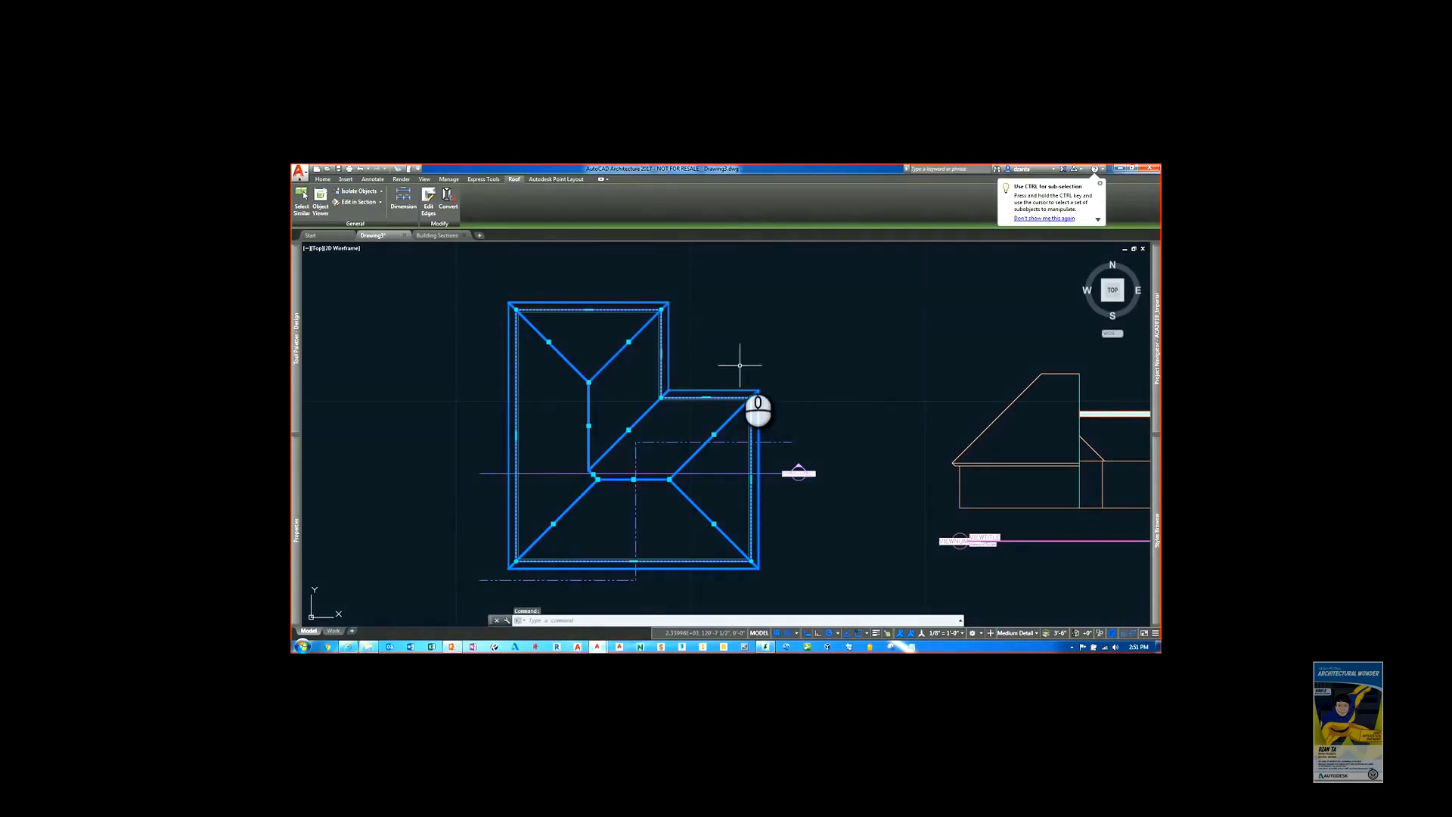
pyautogui.moveTo(706, 397)
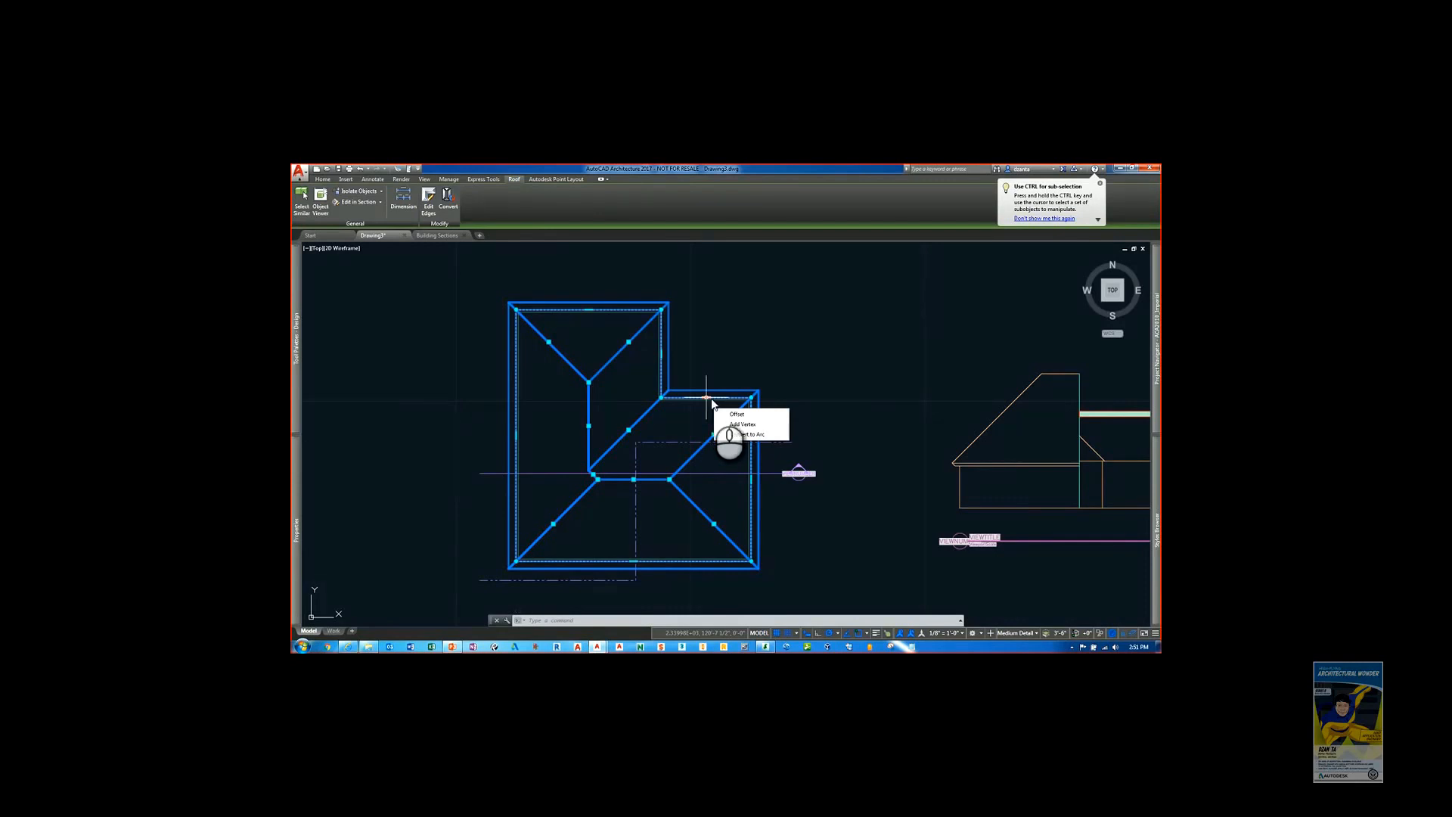
pyautogui.click(735, 415)
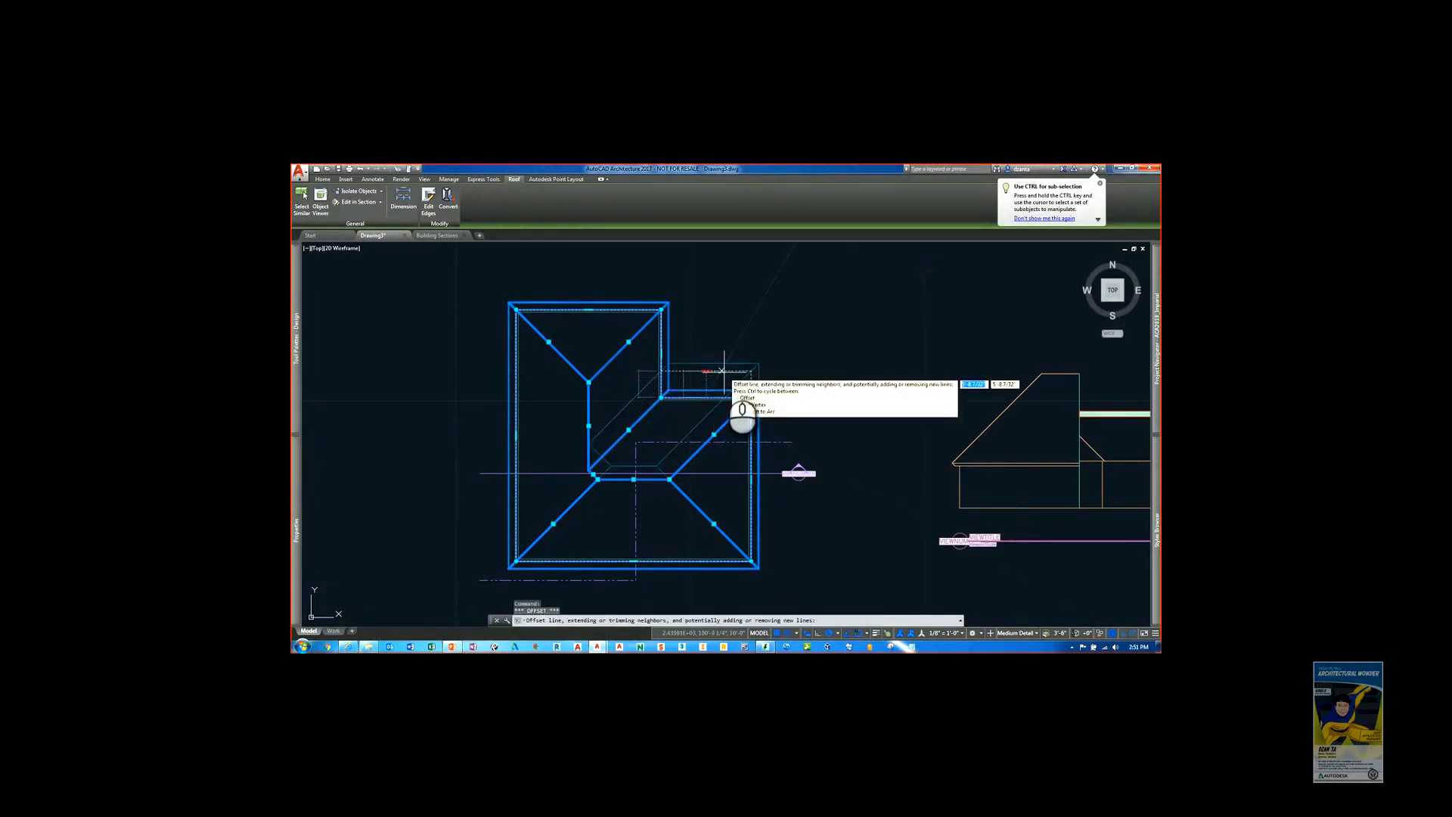
# Step: Add a vertex to the wing's upper roof edge, pulled up into a peak, and remove it again
pyautogui.moveTo(707, 370)
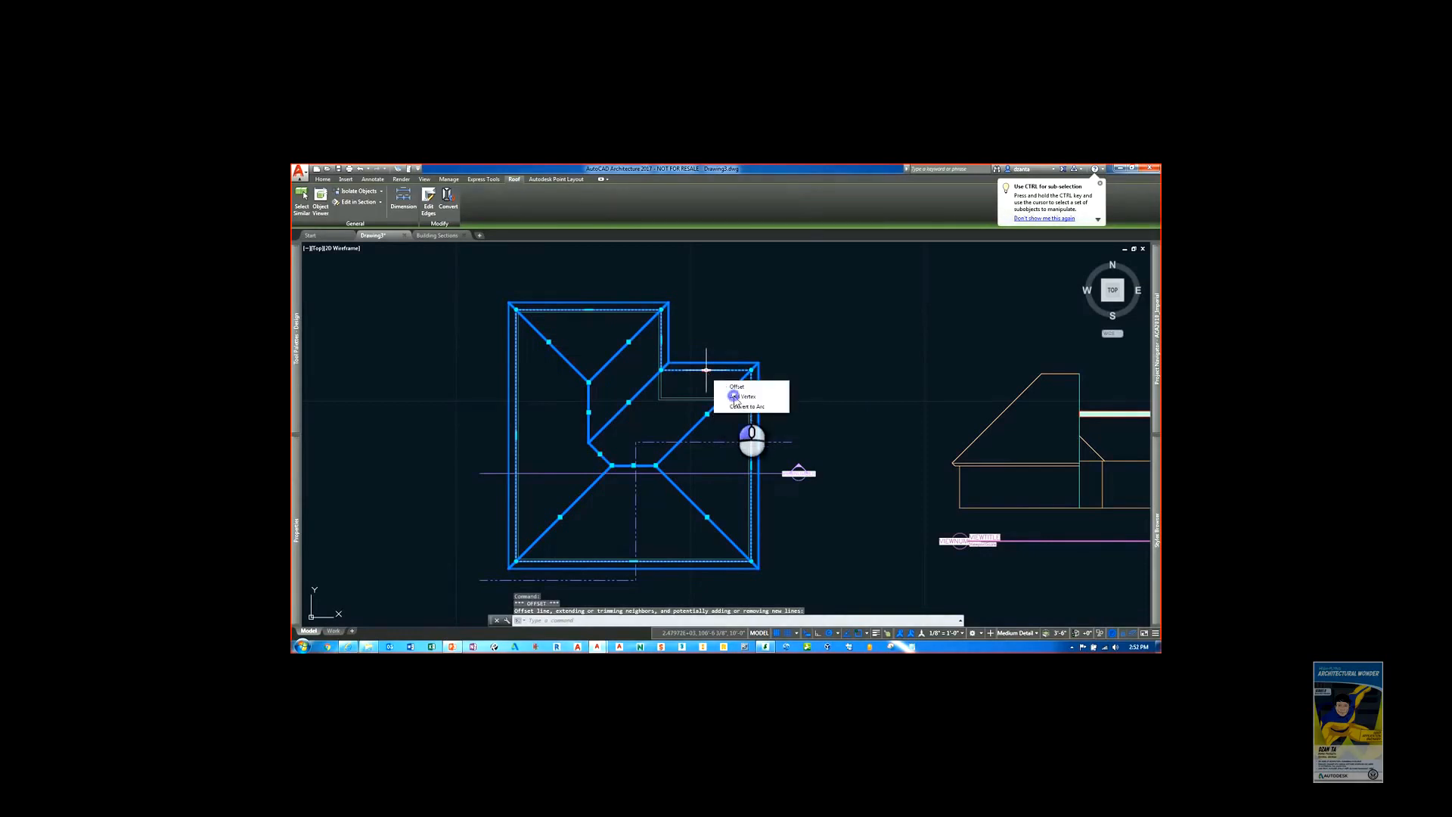
pyautogui.click(732, 394)
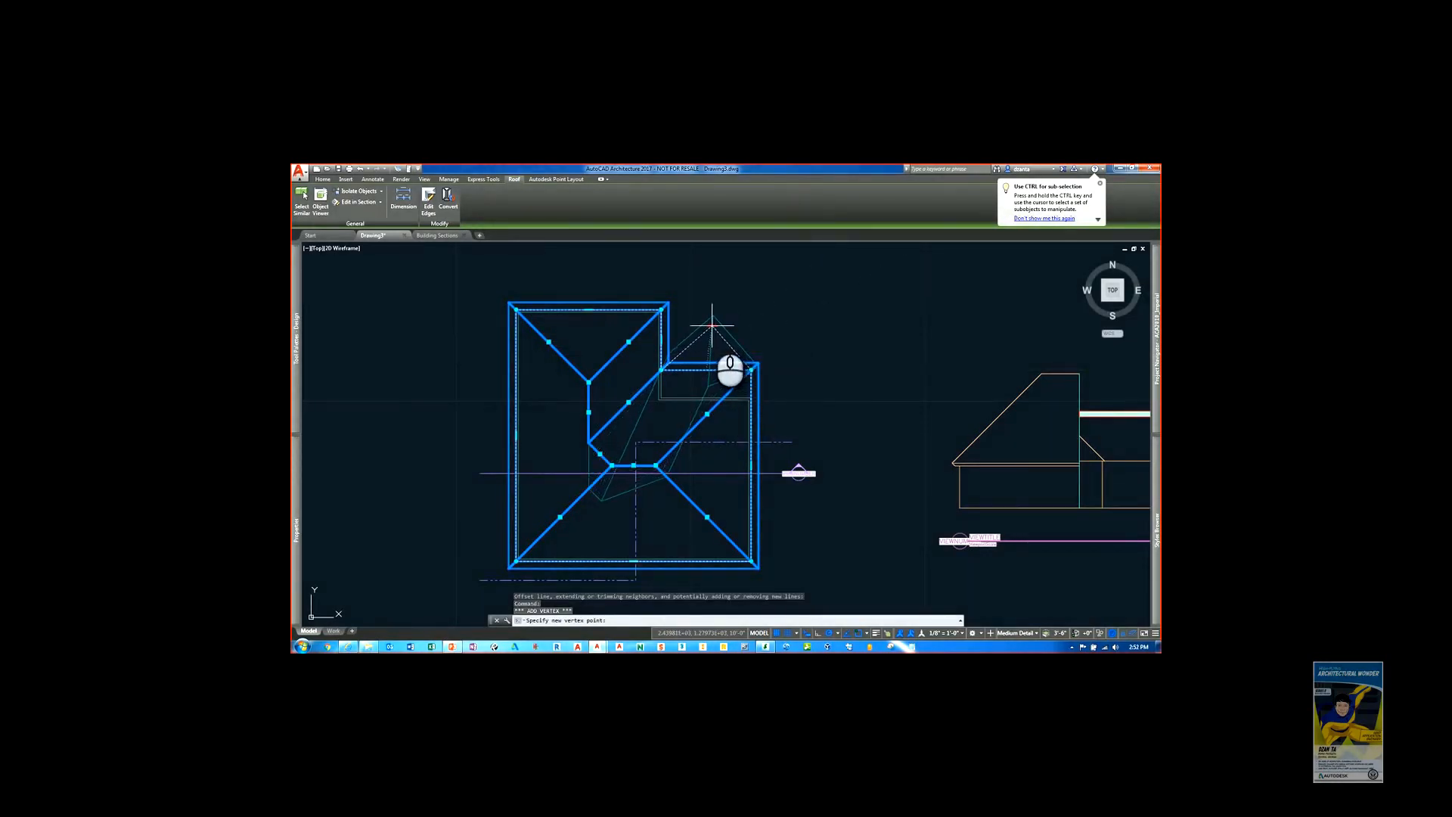
pyautogui.click(720, 320)
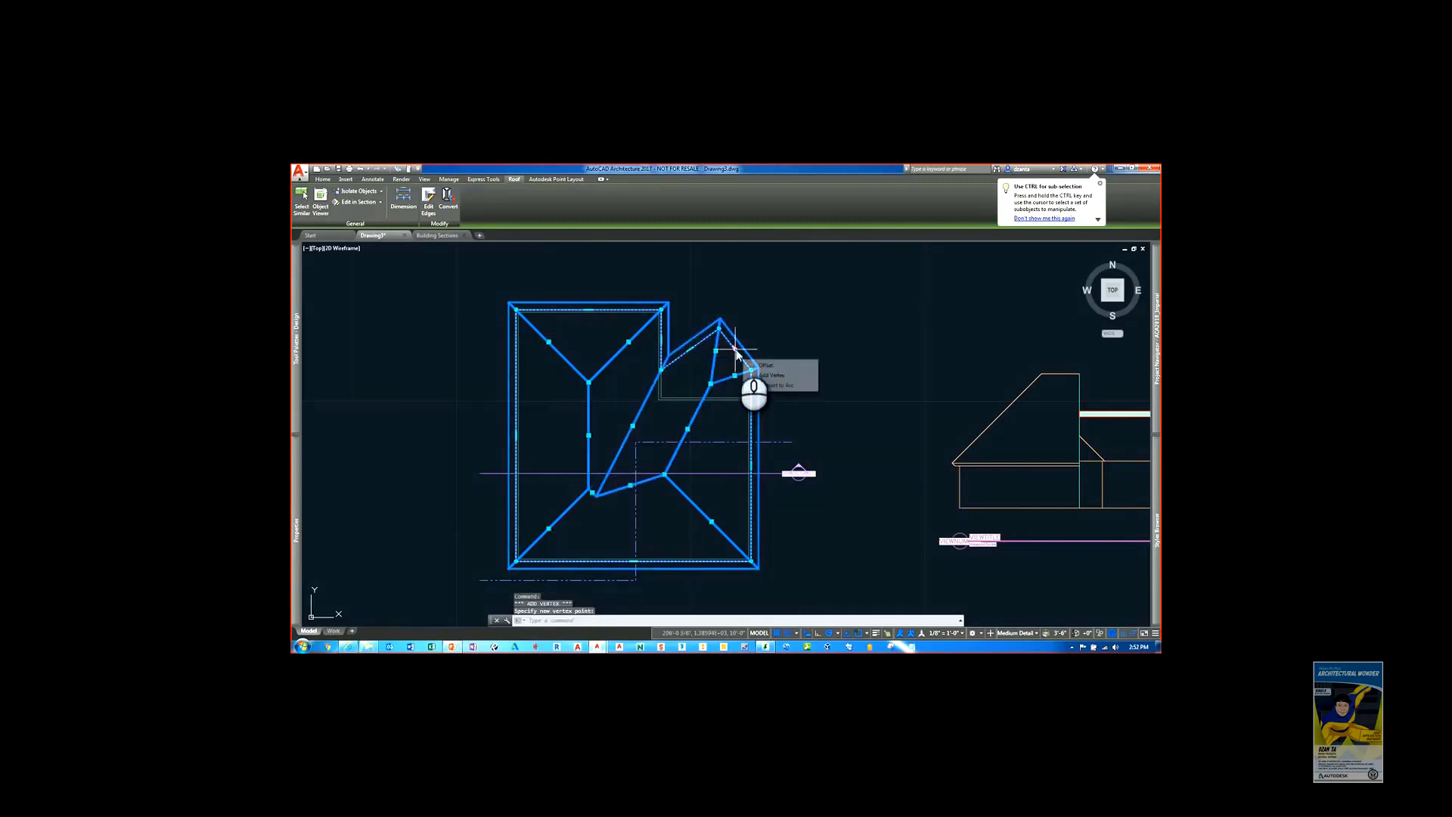
pyautogui.moveTo(720, 327)
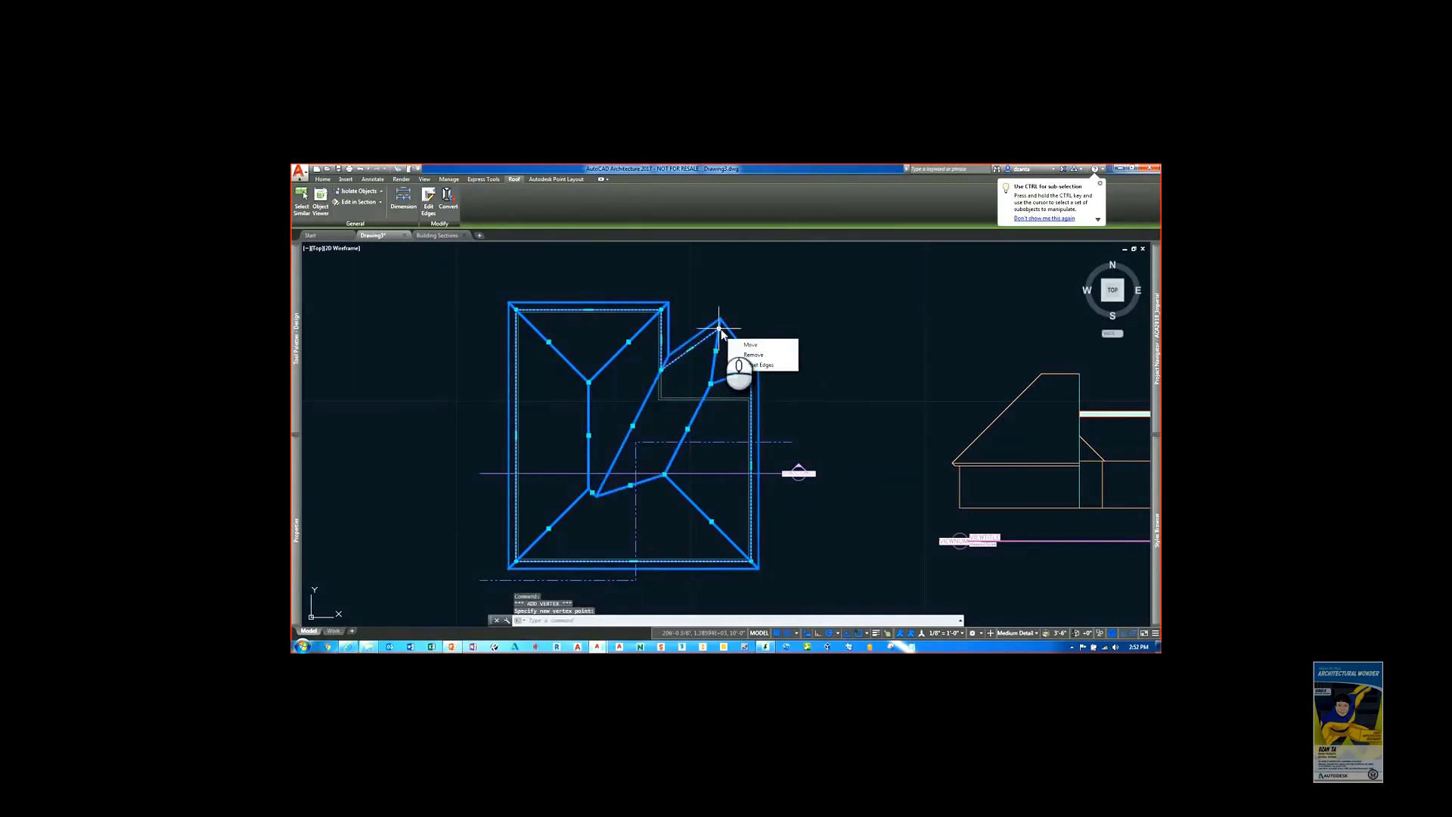
pyautogui.click(754, 355)
# Step: Convert the upper roof edge of the lower-right wing to an outward-bulging arc, and convert it back to a straight line
pyautogui.moveTo(707, 371)
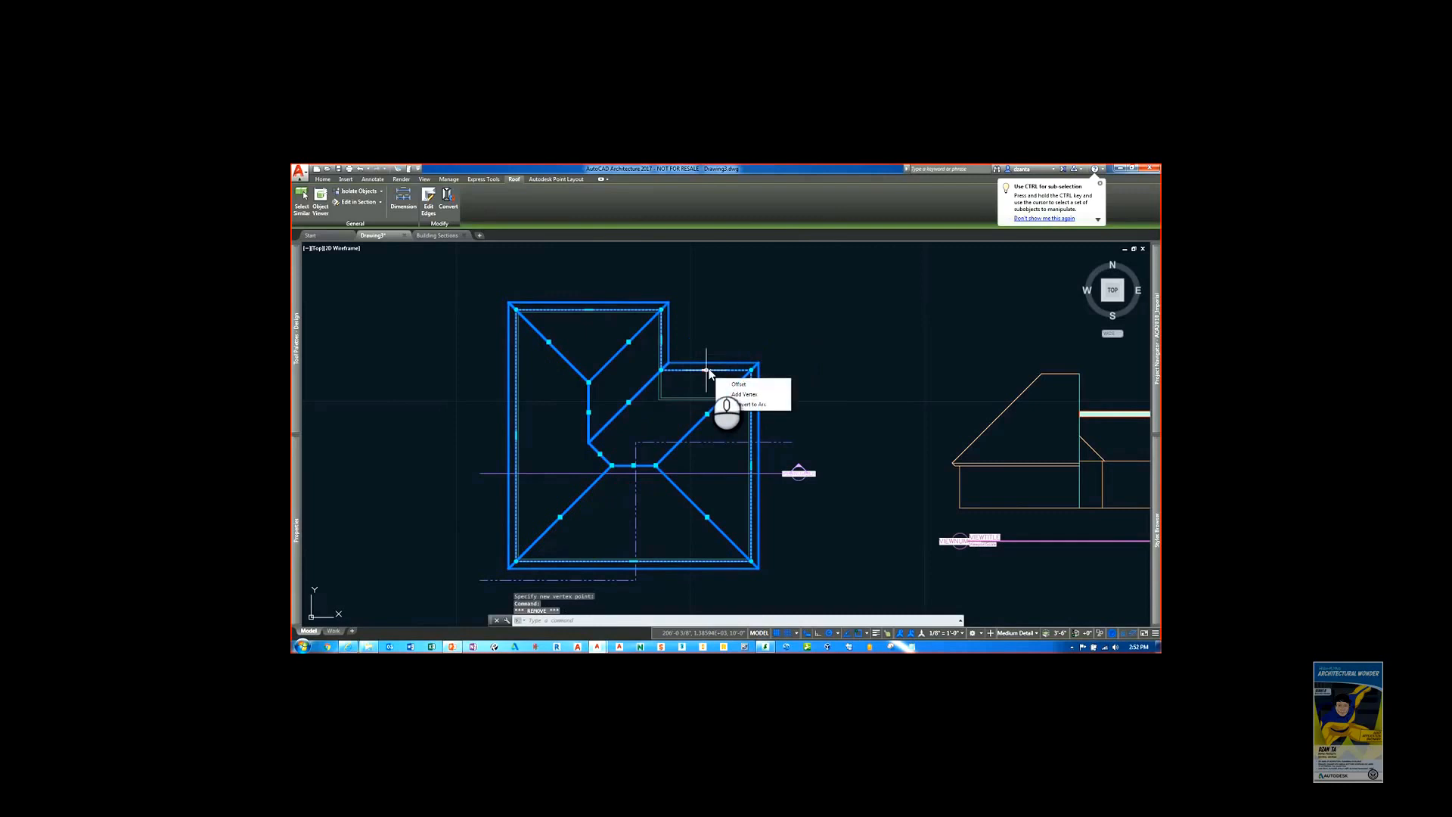
pyautogui.click(750, 404)
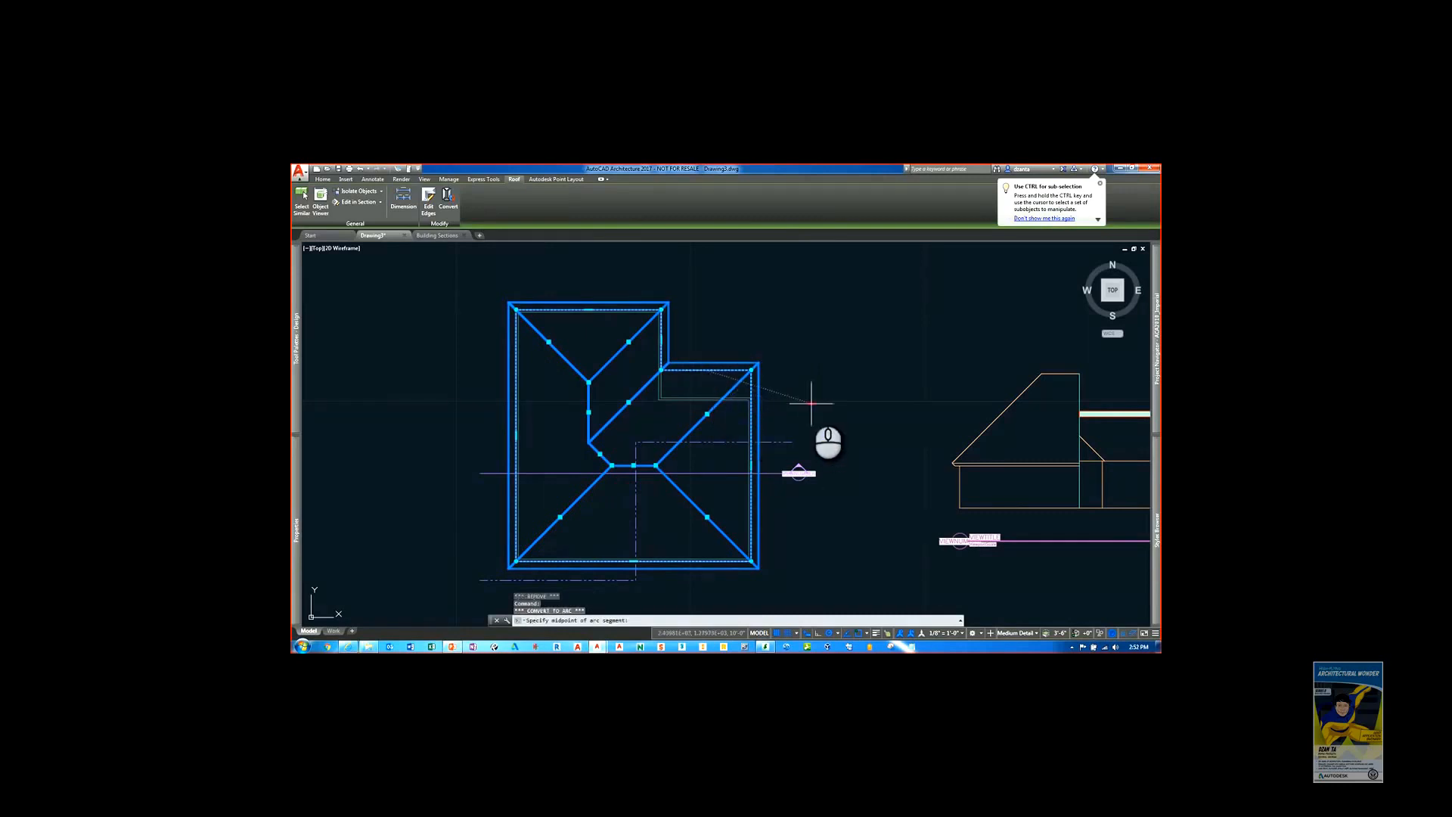
pyautogui.click(720, 350)
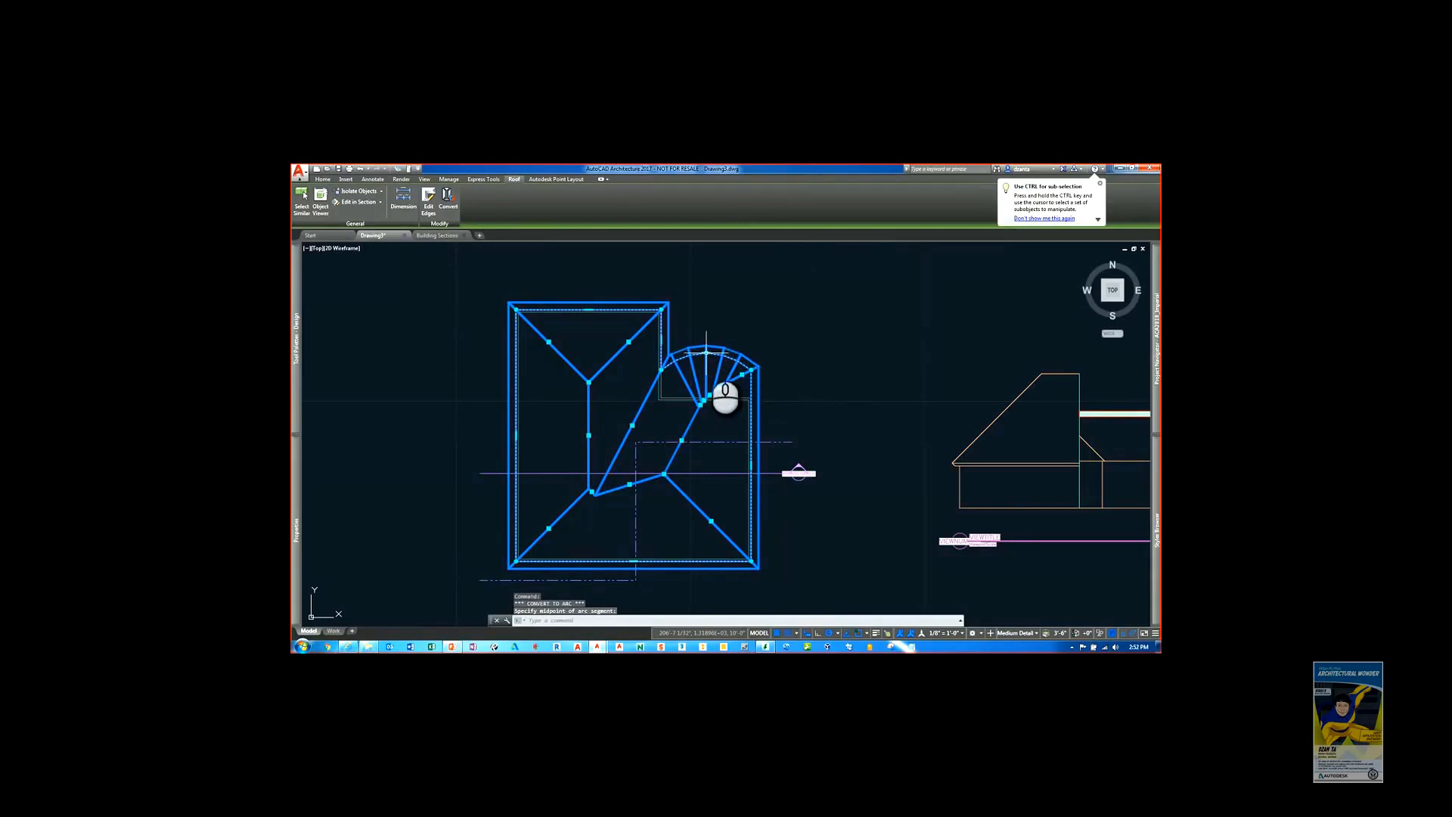
pyautogui.moveTo(706, 353)
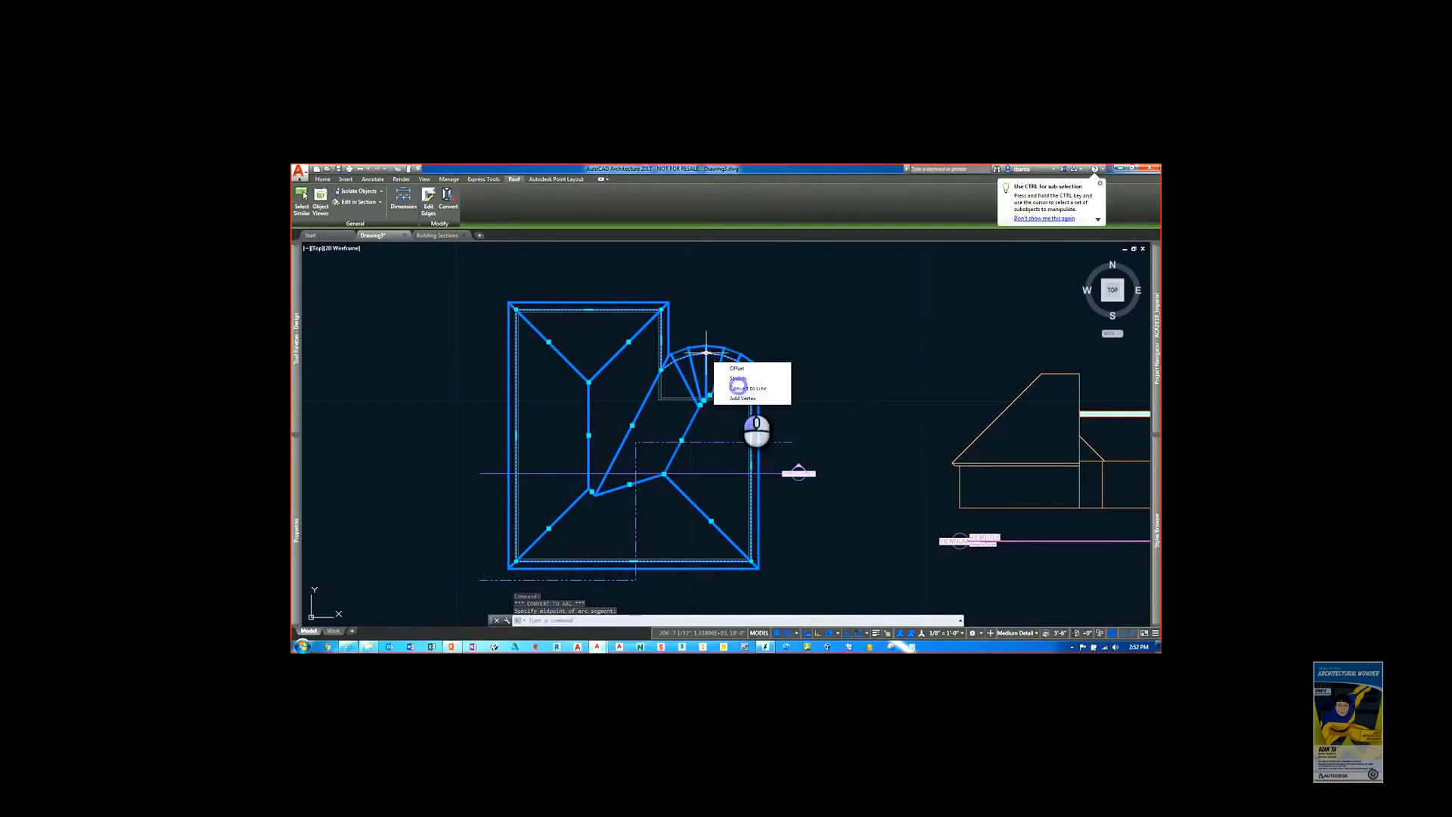
pyautogui.click(741, 388)
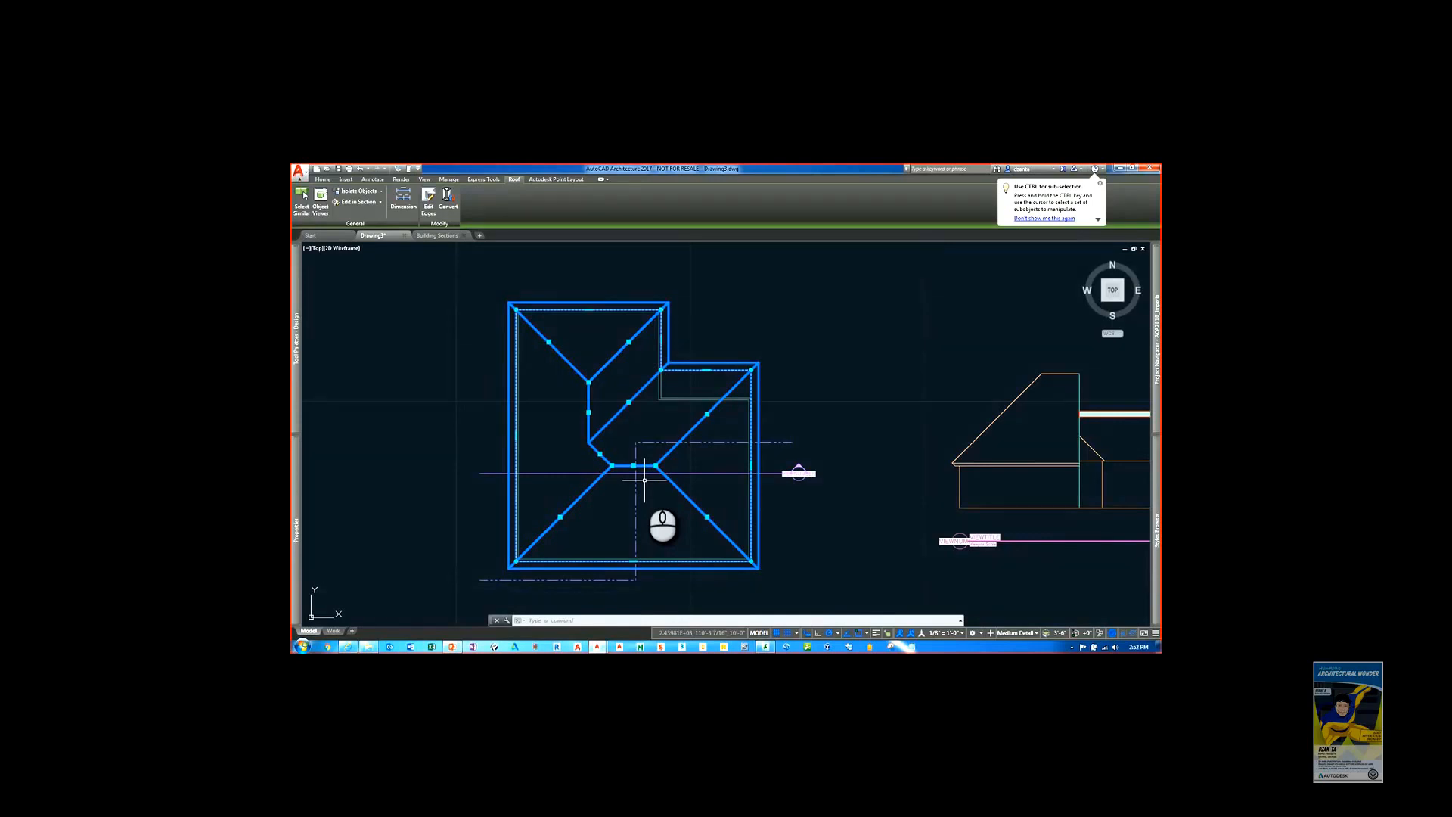
# Step: Delete the roof and add a closed rectangular run of walls with the wall command's Create type option set to Rectangle
pyautogui.press('Delete')
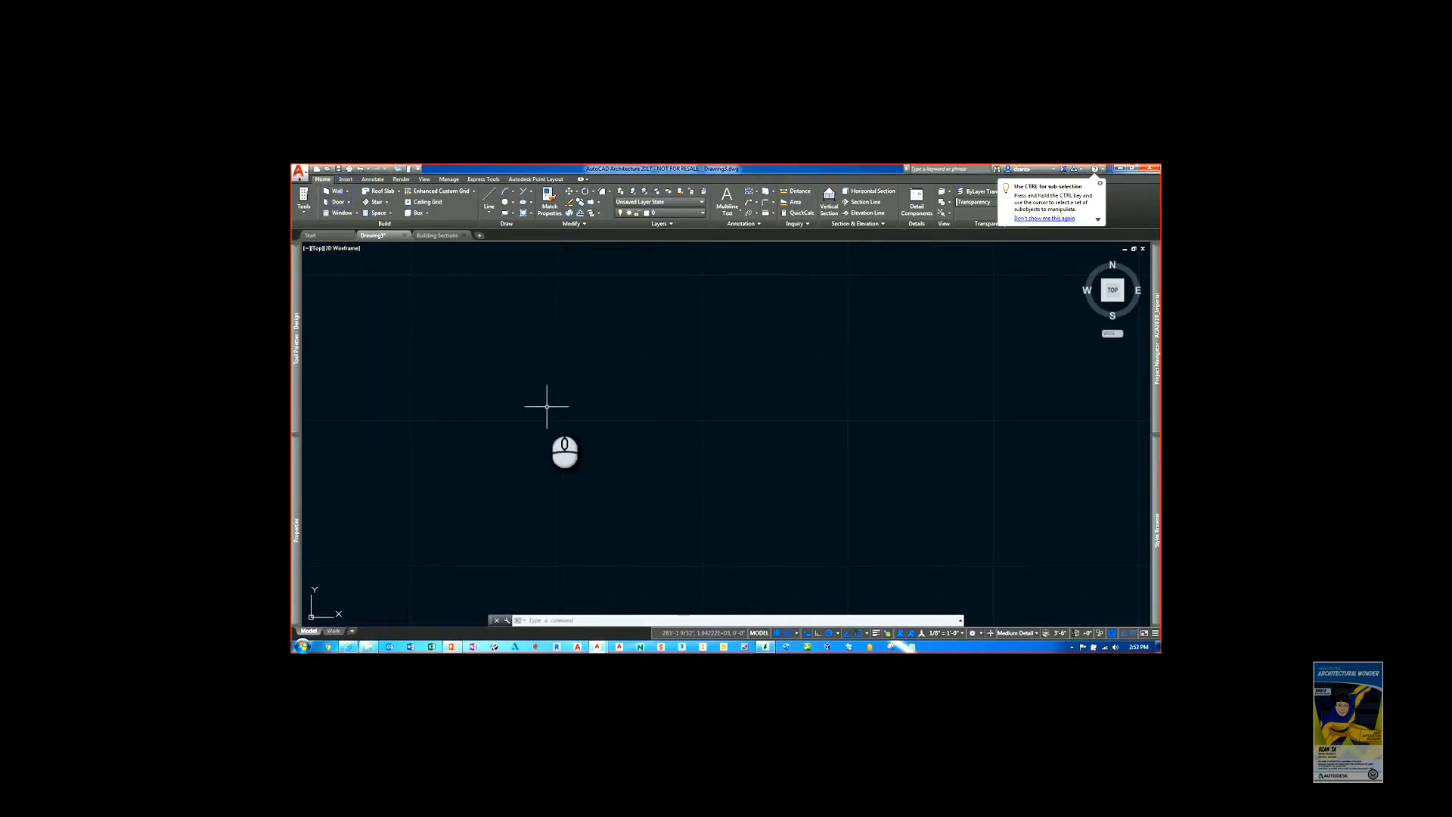
pyautogui.click(335, 190)
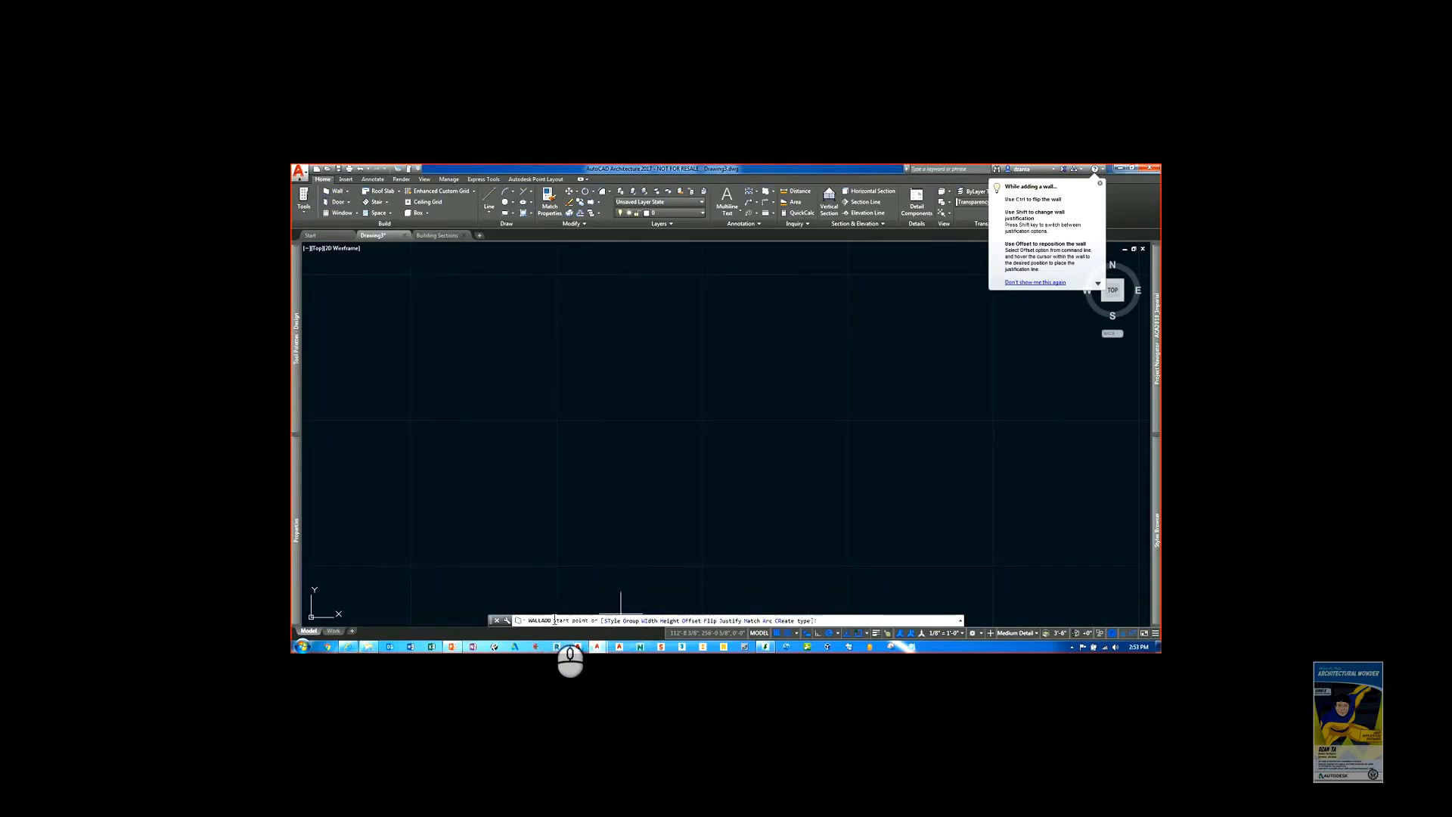
pyautogui.click(795, 621)
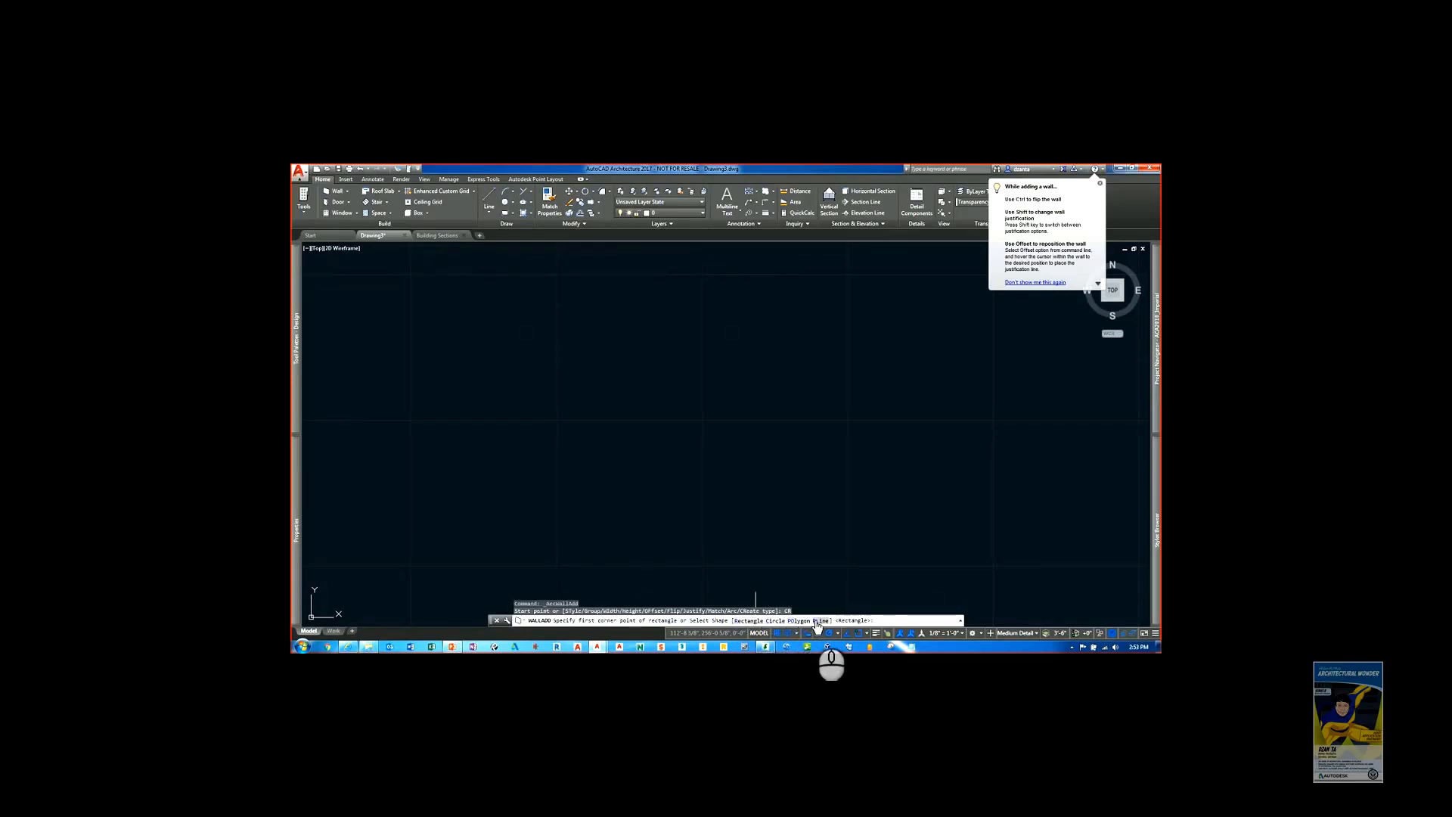
pyautogui.click(751, 621)
pyautogui.click(594, 474)
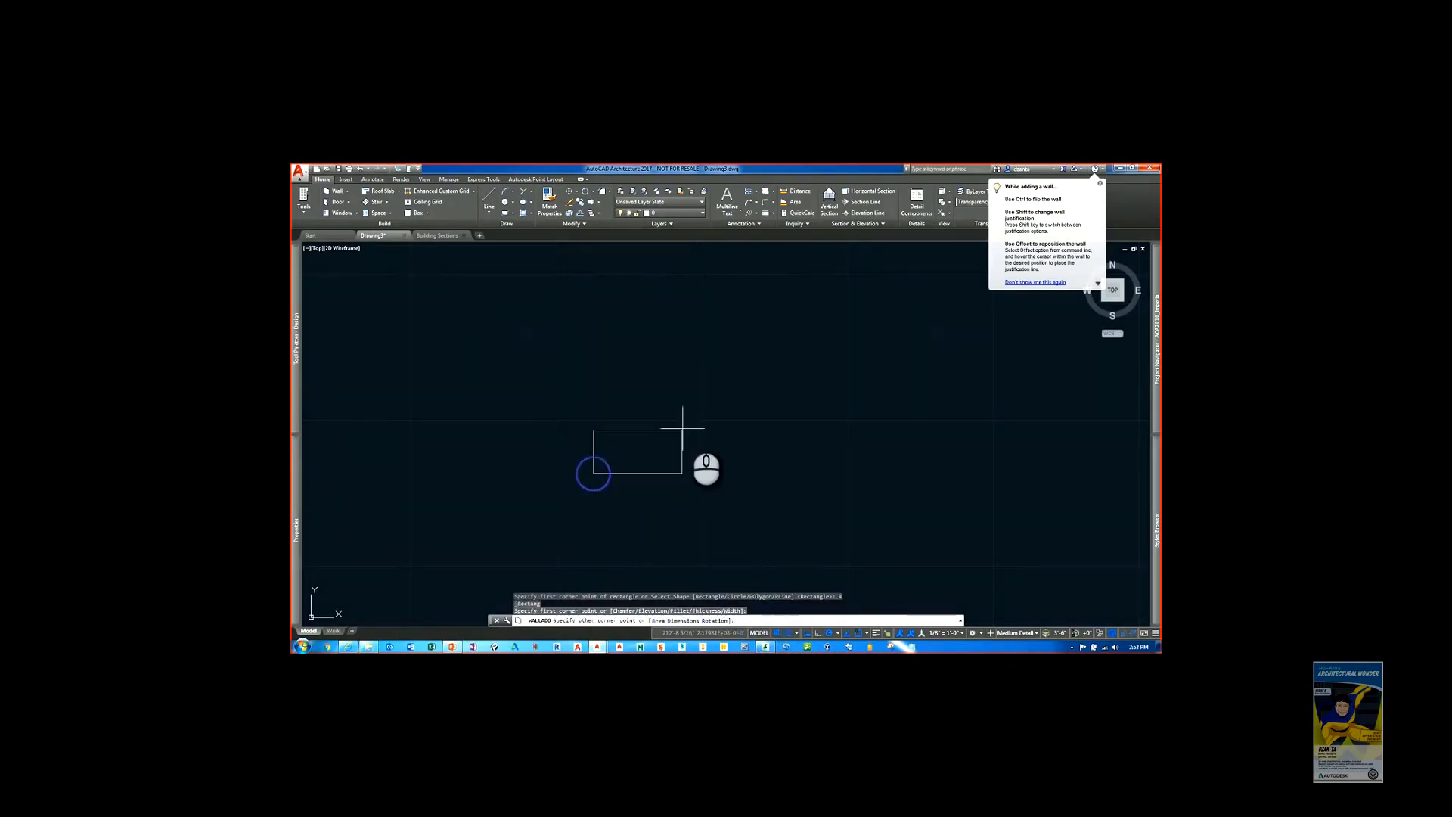
pyautogui.click(716, 372)
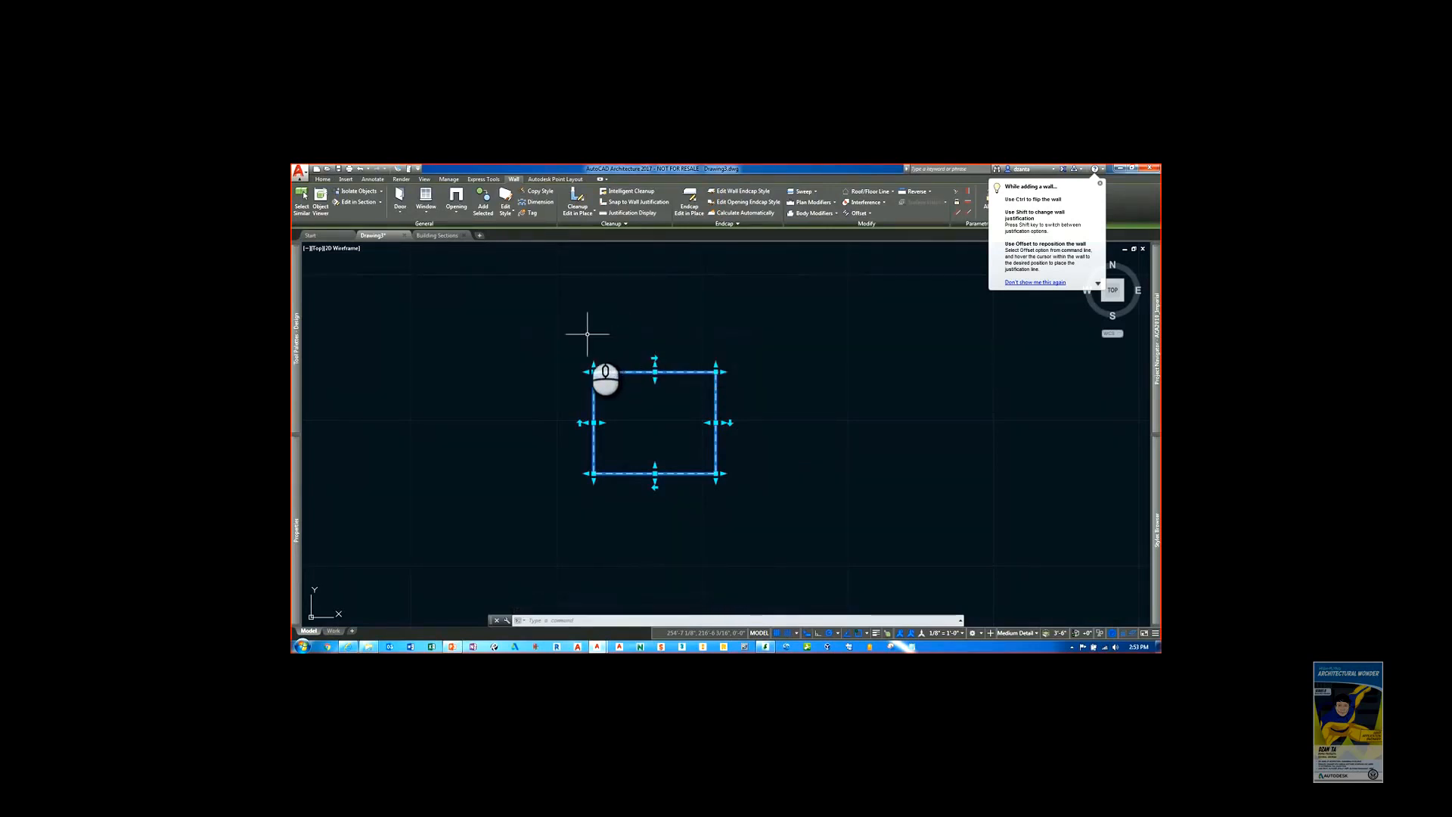
pyautogui.press('Escape')
pyautogui.press('Escape')
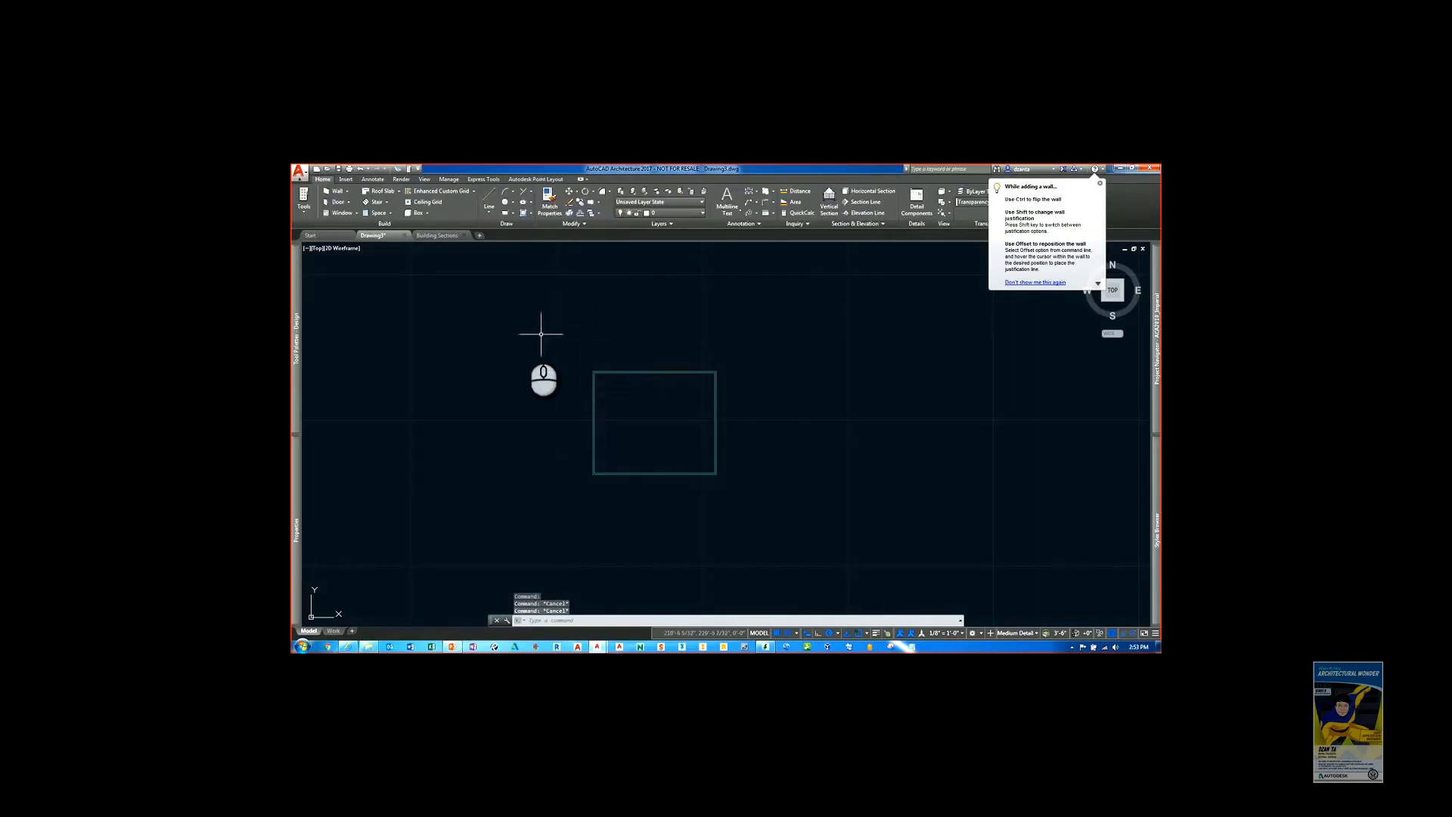
# Step: Add a circular curtain wall beside the rectangular walls with the Create type option set to Circle, and inspect its outline up close
pyautogui.moveTo(297, 321)
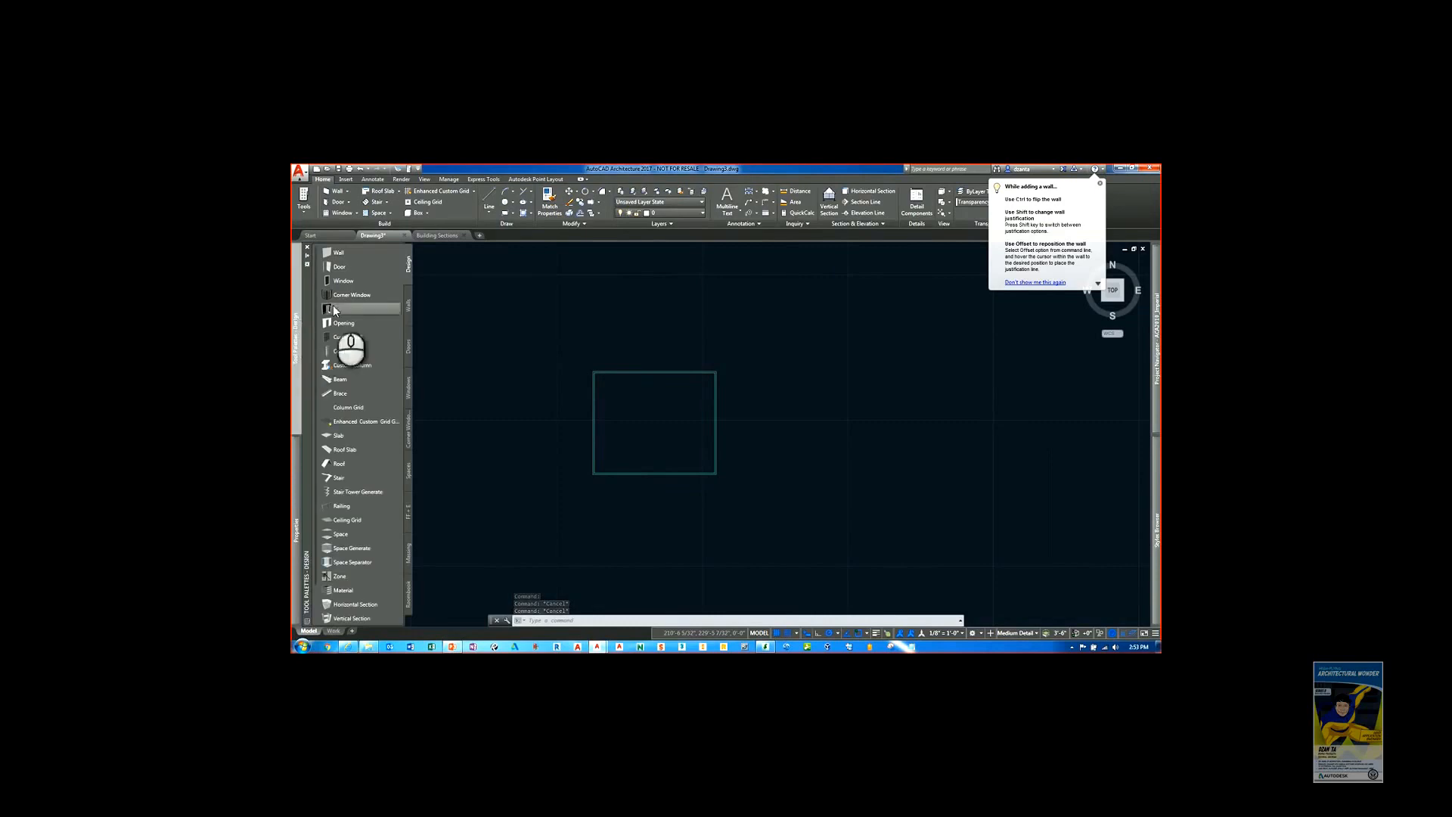
pyautogui.click(346, 337)
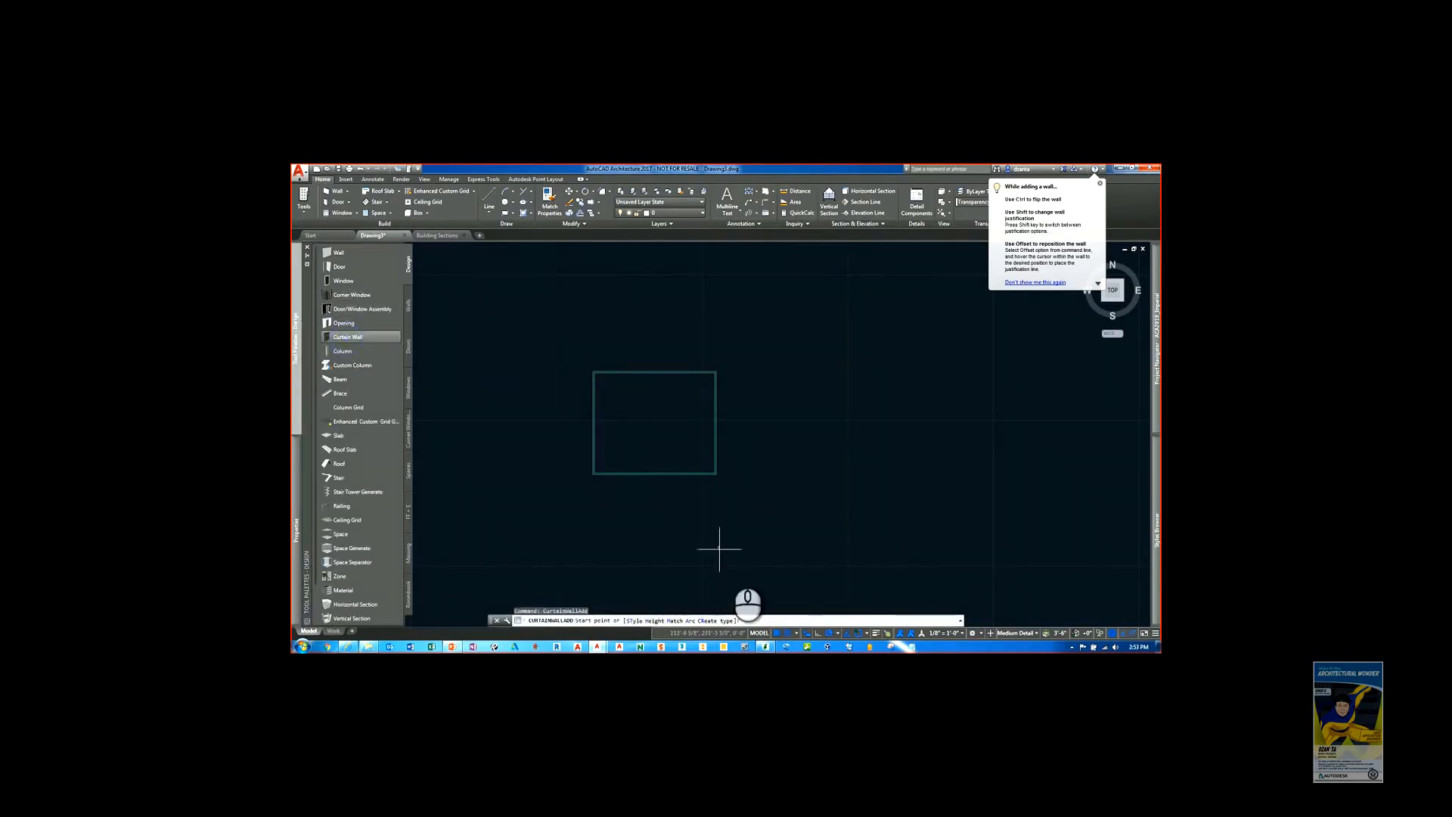
pyautogui.click(709, 622)
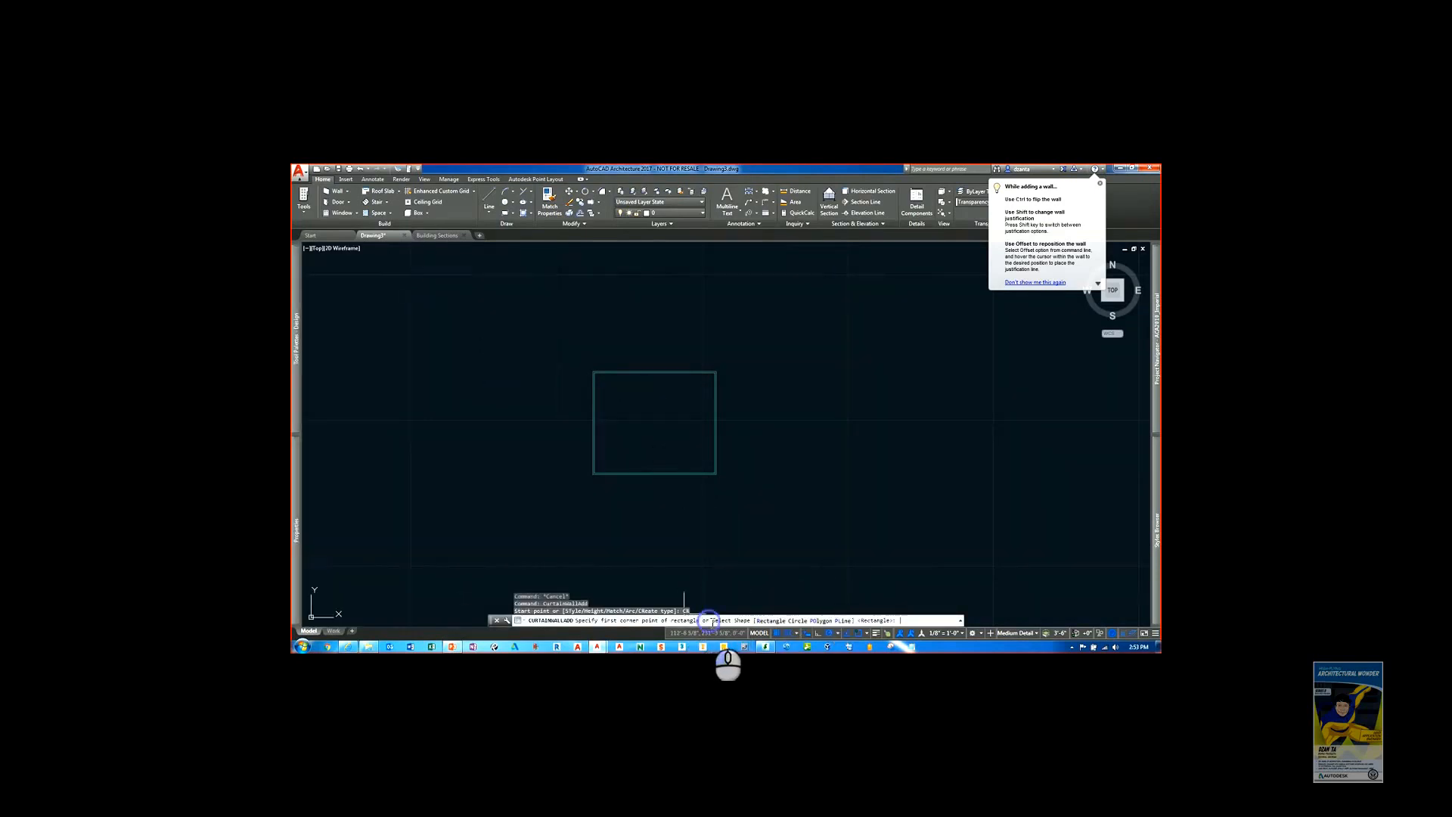
pyautogui.click(798, 621)
pyautogui.click(832, 393)
pyautogui.click(882, 422)
pyautogui.scroll(4, 869, 383)
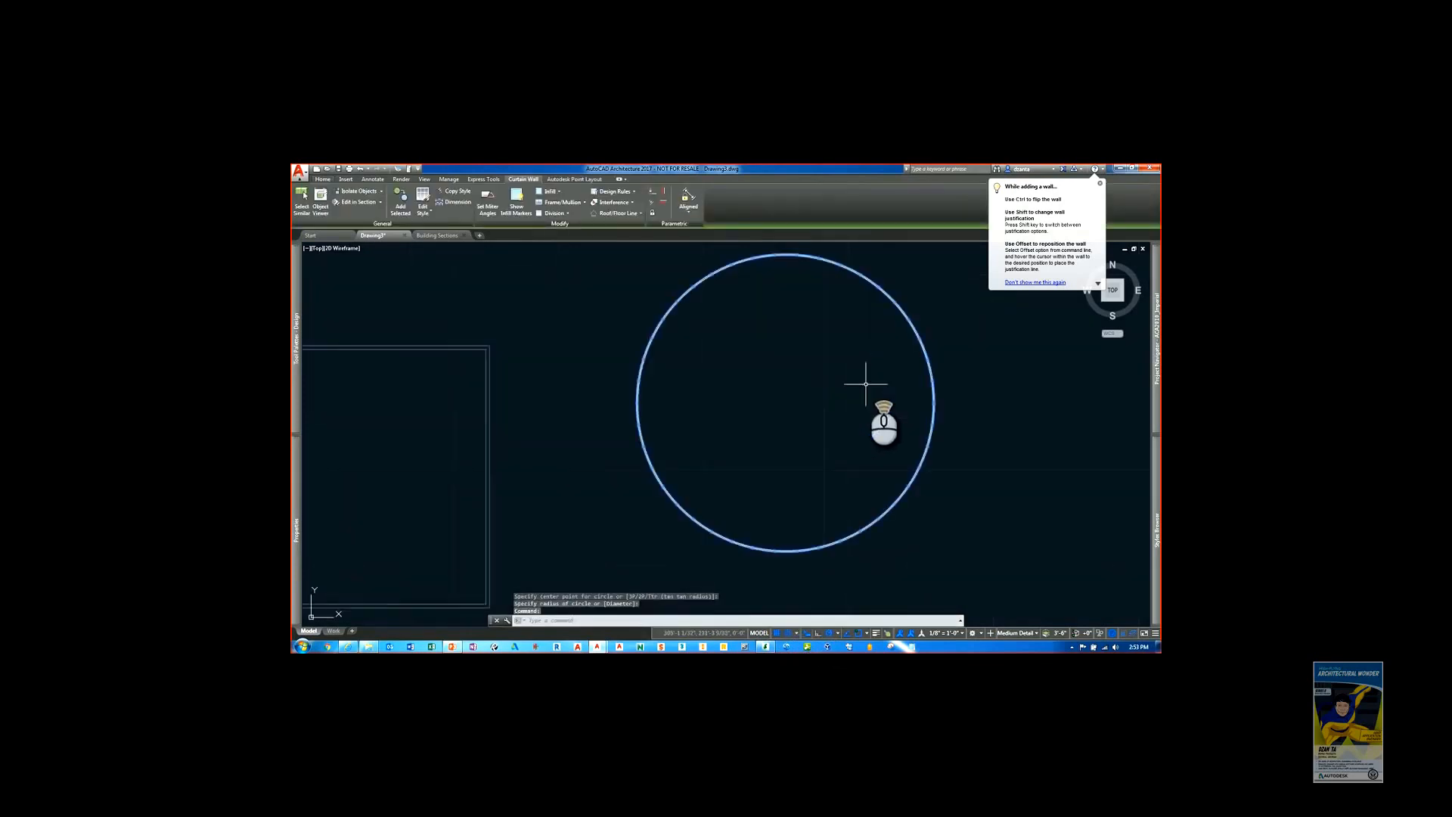
pyautogui.moveTo(866, 383); pyautogui.dragTo(849, 399, button='middle')
pyautogui.press('Escape')
pyautogui.press('Escape')
pyautogui.scroll(5, 714, 394)
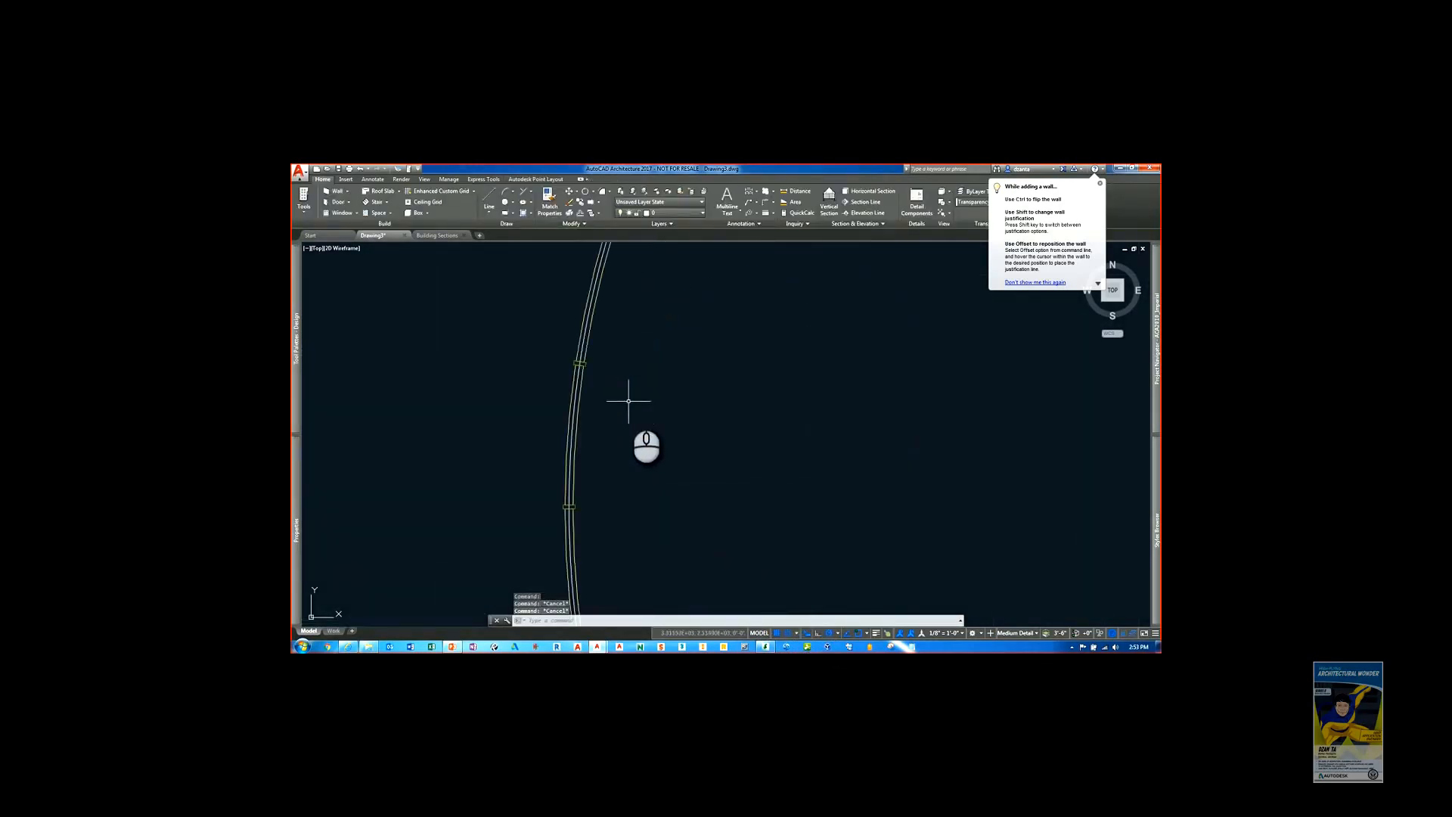
pyautogui.scroll(-3, 559, 406)
pyautogui.scroll(-4, 559, 407)
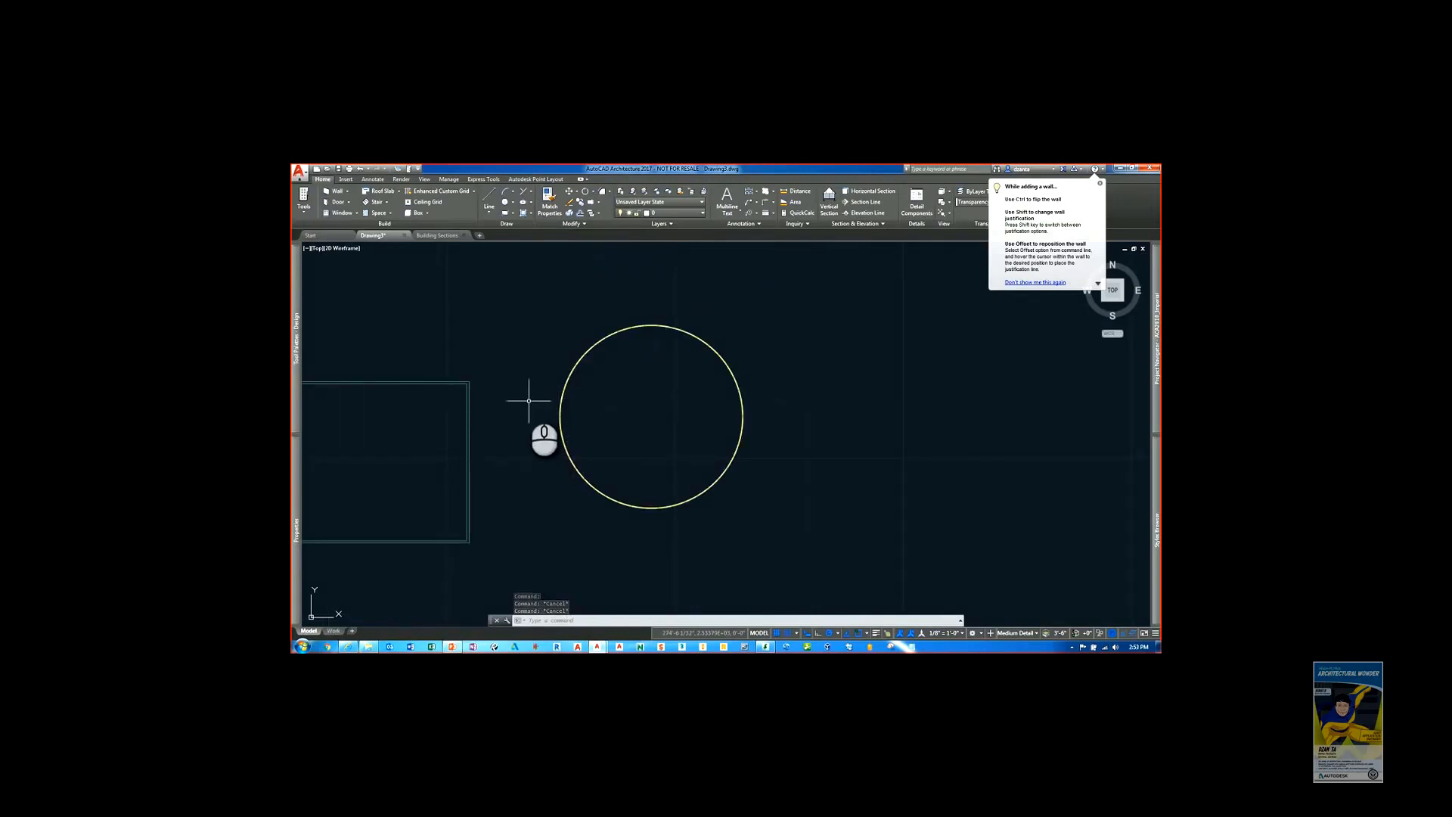
# Step: Add a seven-sided polygon railing, inscribed in a circle, beside the circular curtain wall with the Create type option set to Polygon
pyautogui.moveTo(297, 331)
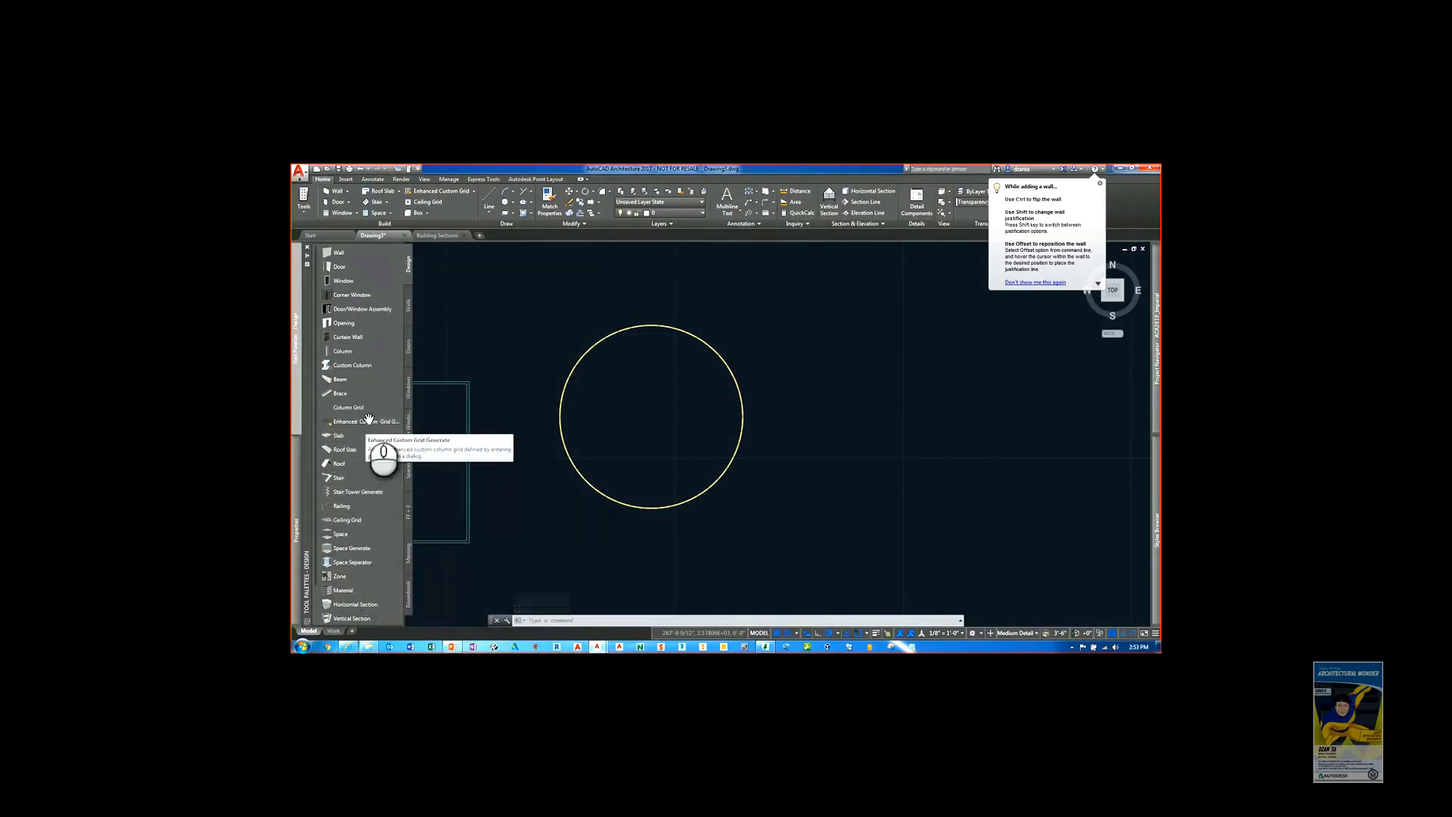
pyautogui.click(365, 506)
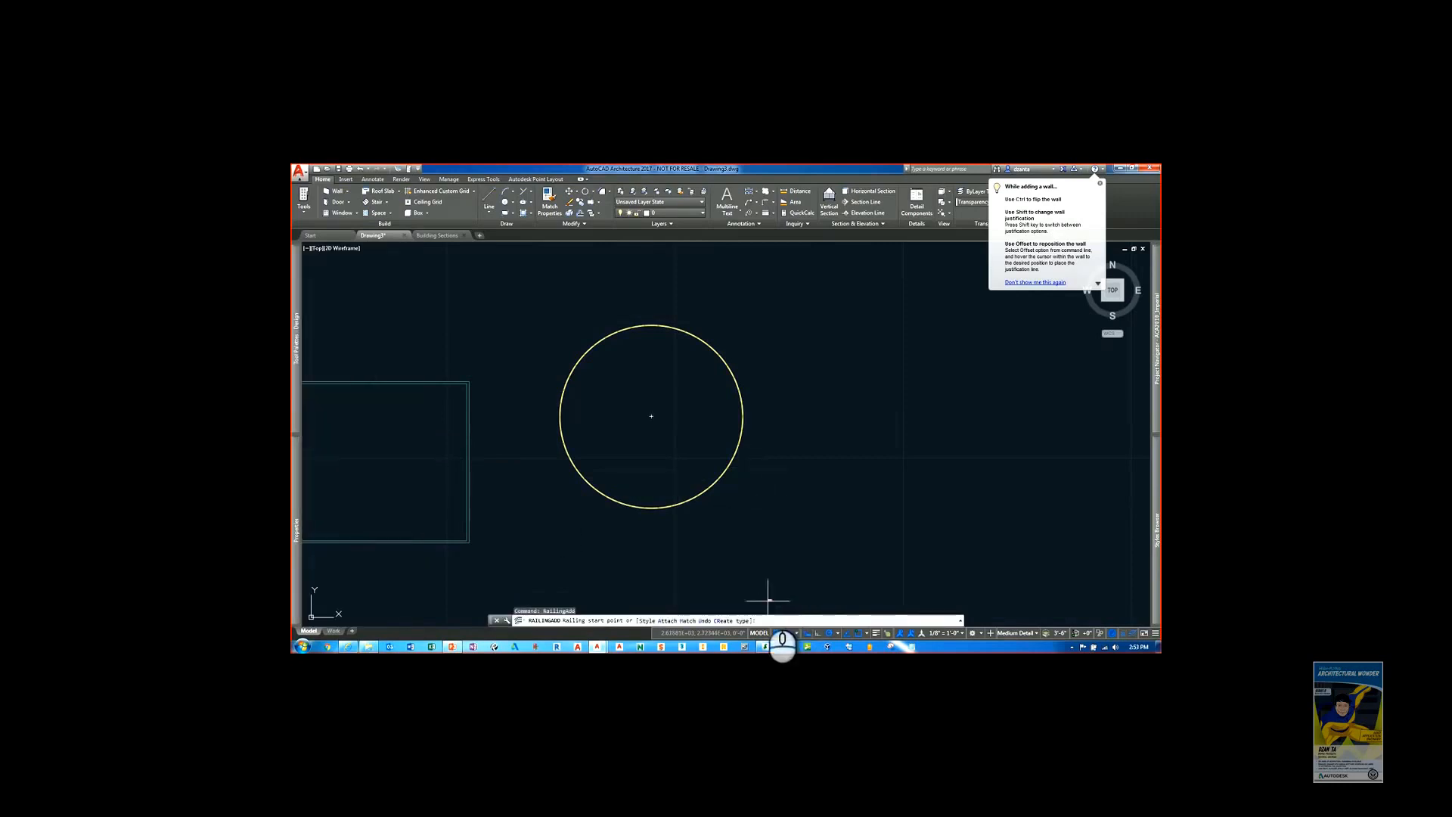
pyautogui.click(729, 620)
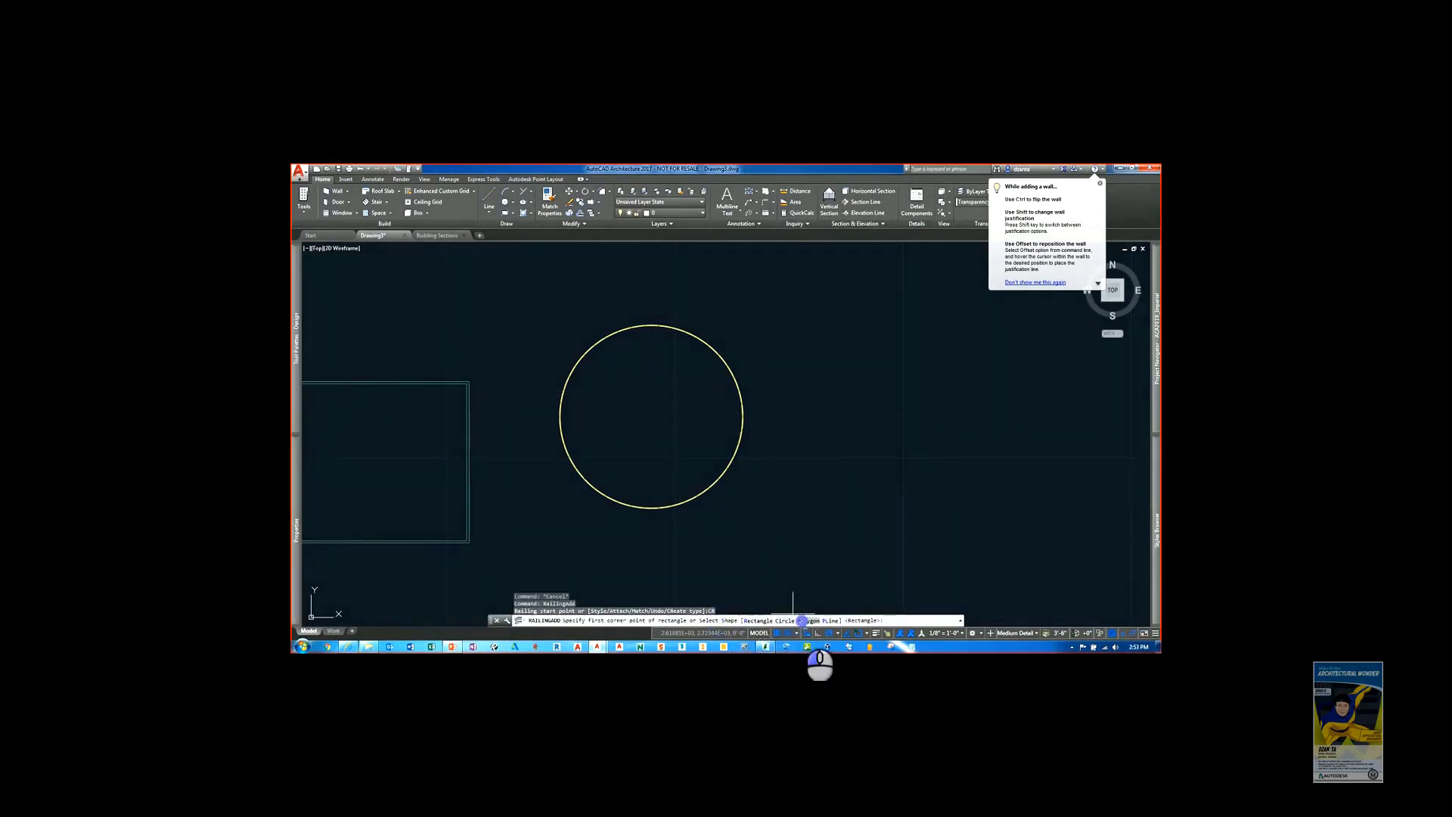
pyautogui.click(799, 620)
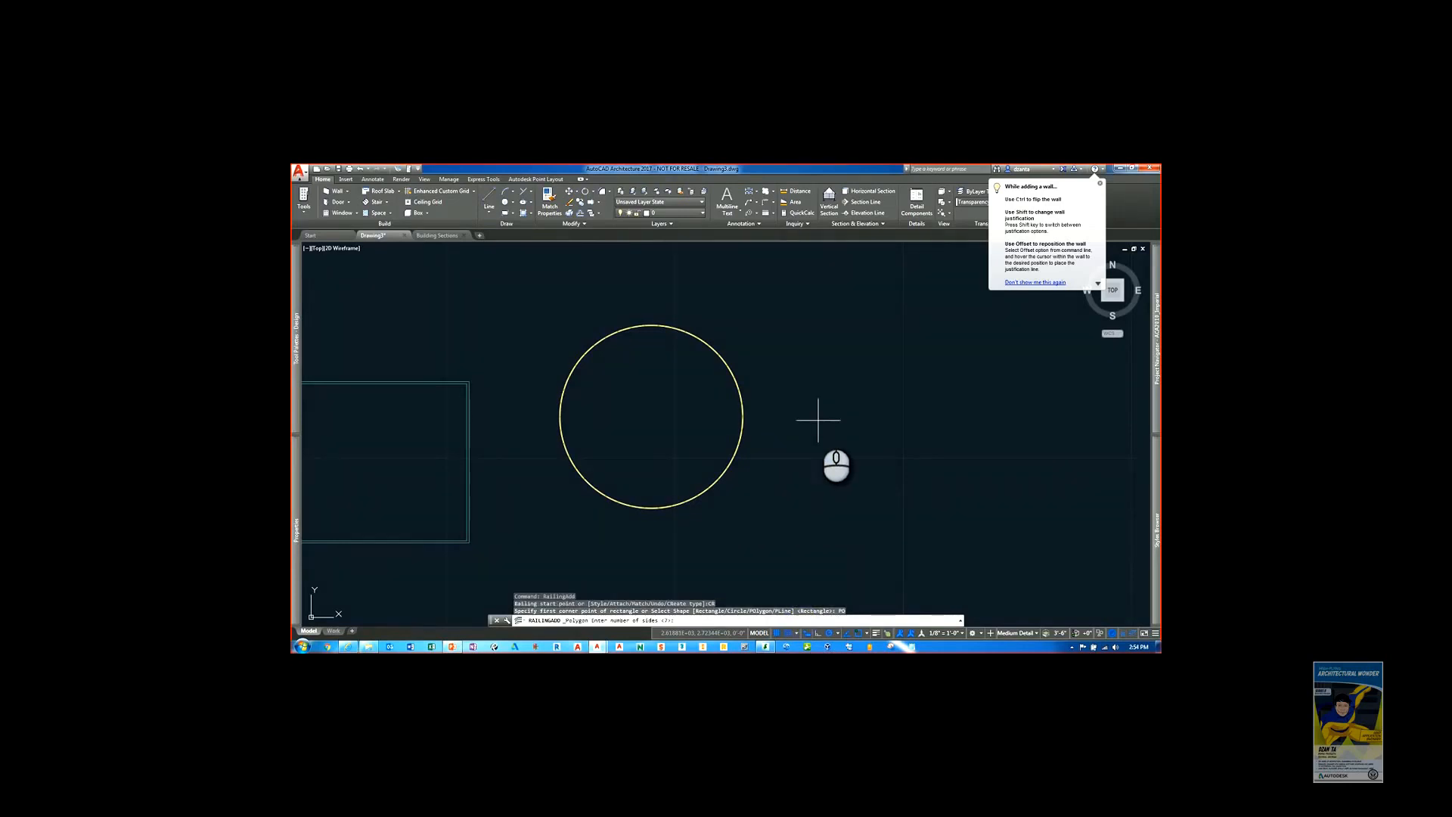
pyautogui.press('Return')
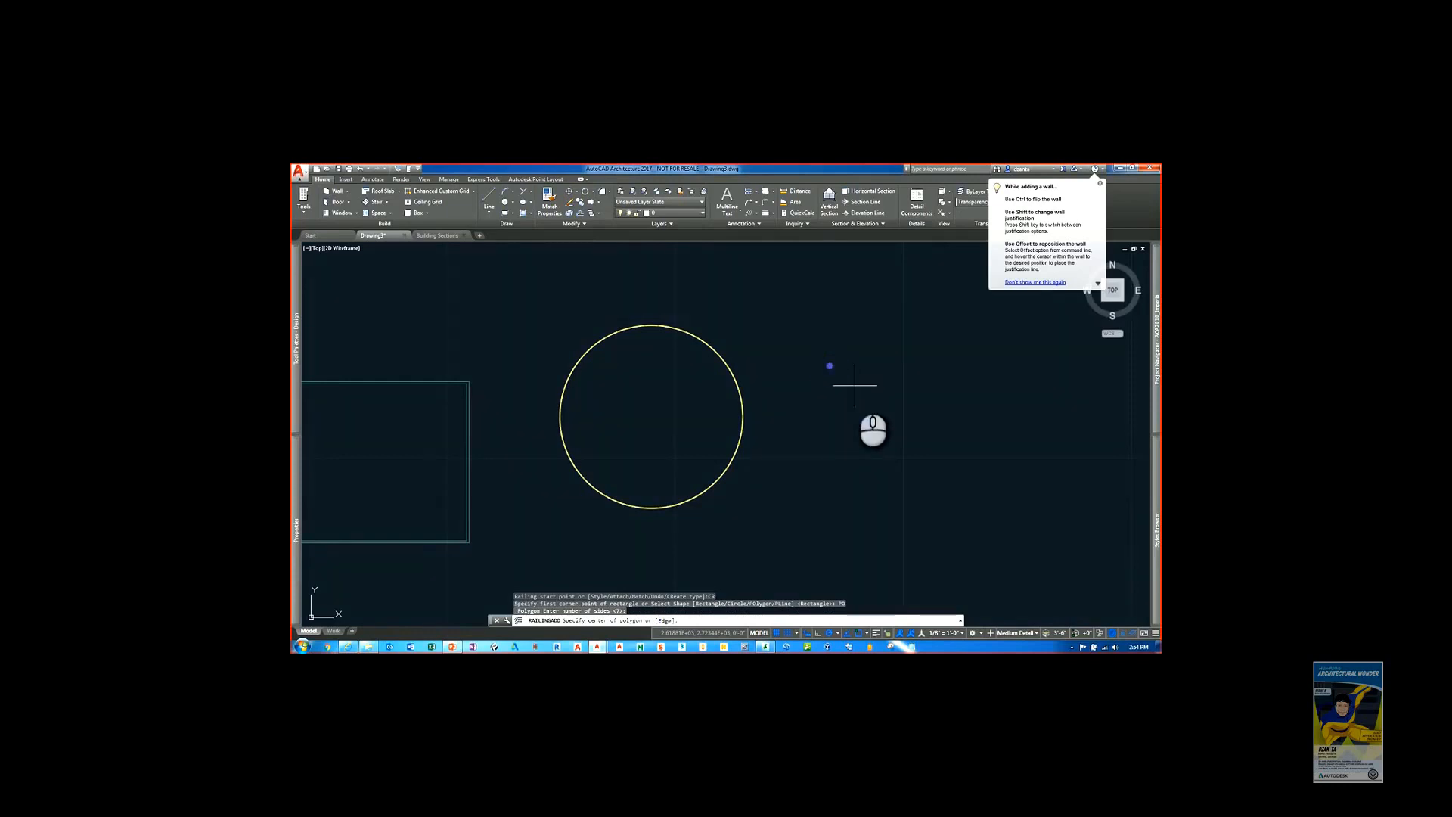
pyautogui.click(889, 412)
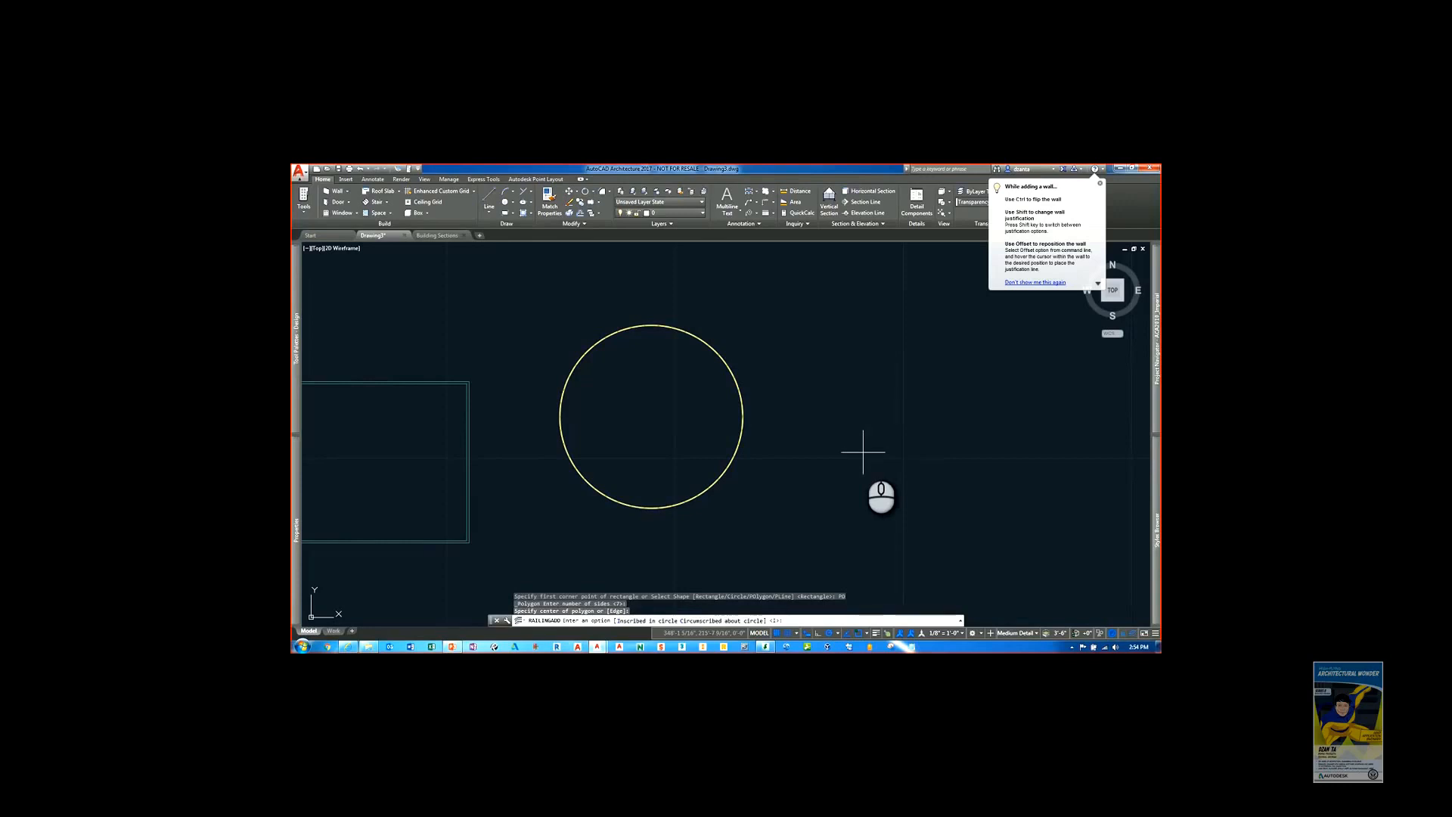
pyautogui.press('Return')
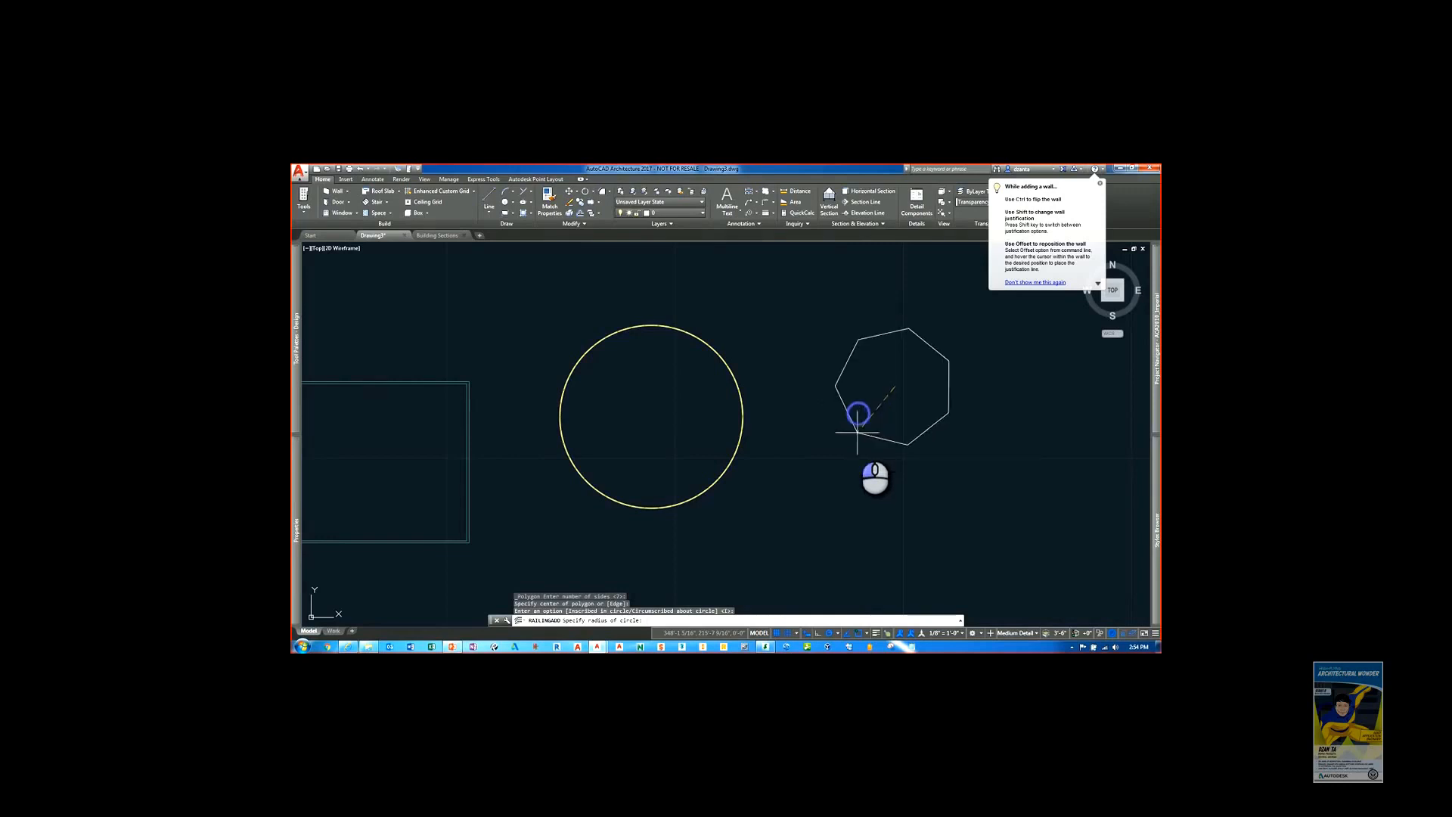
pyautogui.click(847, 455)
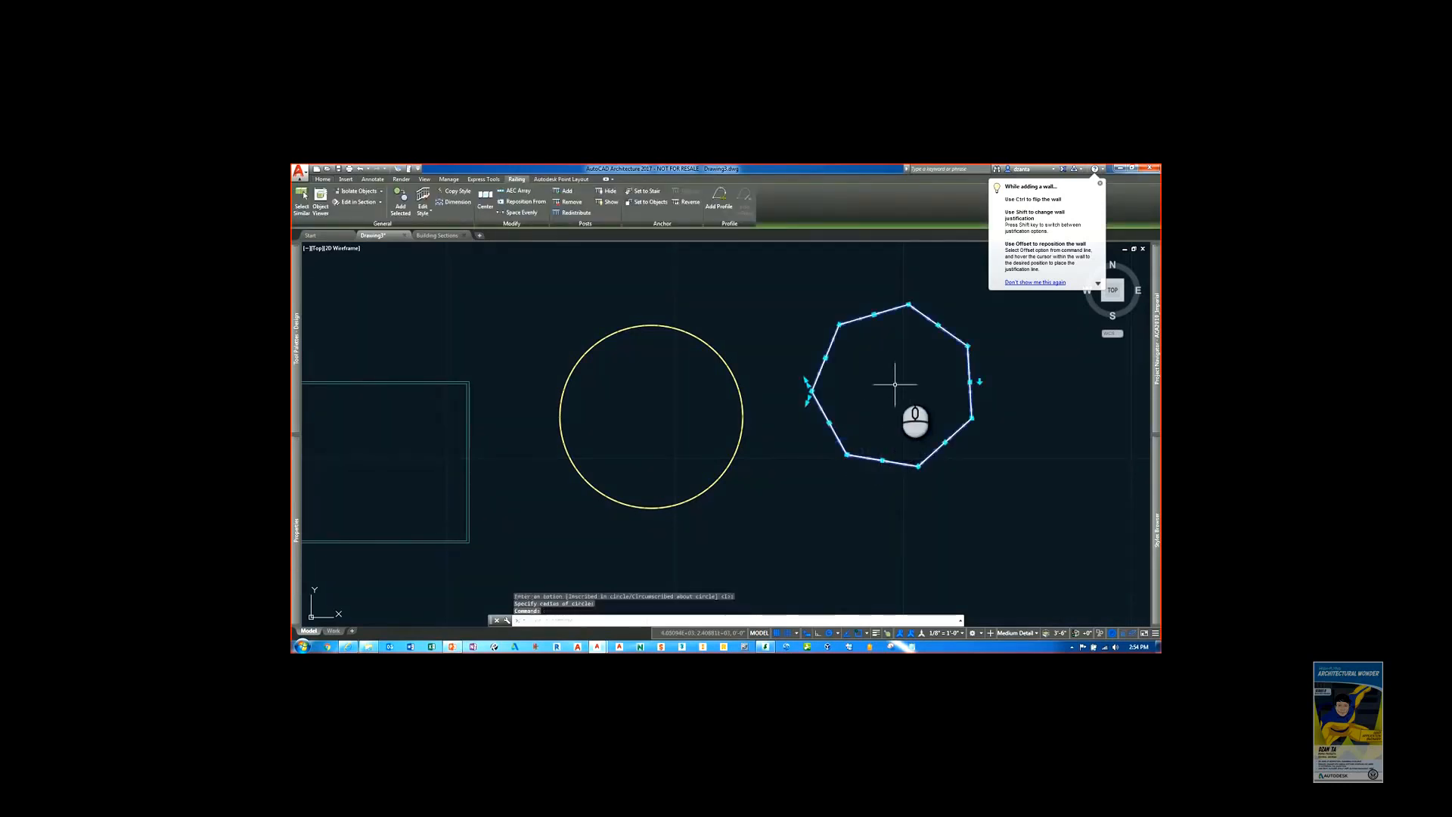
pyautogui.scroll(2, 915, 379)
pyautogui.moveTo(915, 379); pyautogui.dragTo(781, 403, button='middle')
pyautogui.press('Escape')
pyautogui.press('Escape')
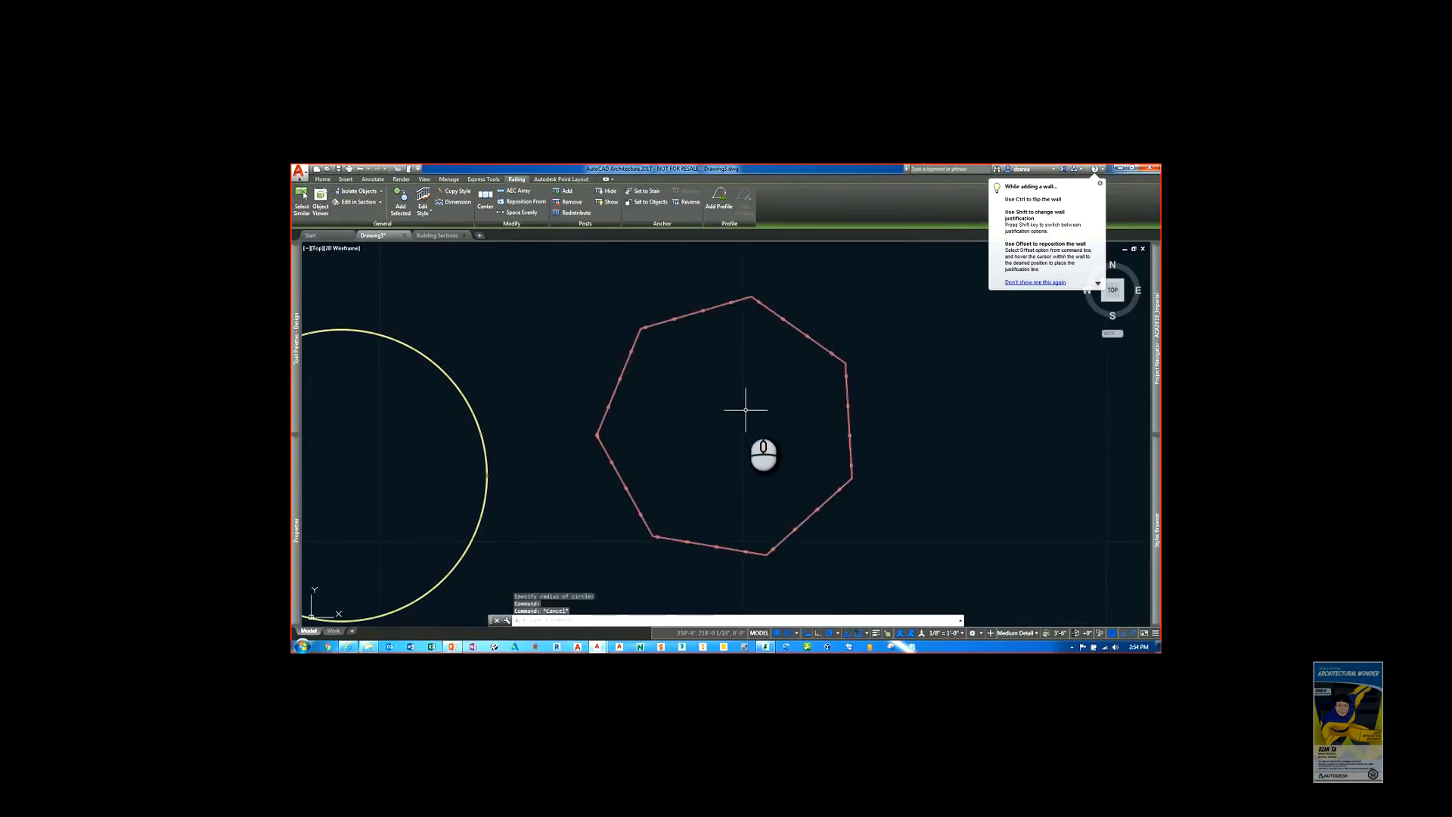
pyautogui.scroll(5, 605, 424)
pyautogui.scroll(-6, 646, 429)
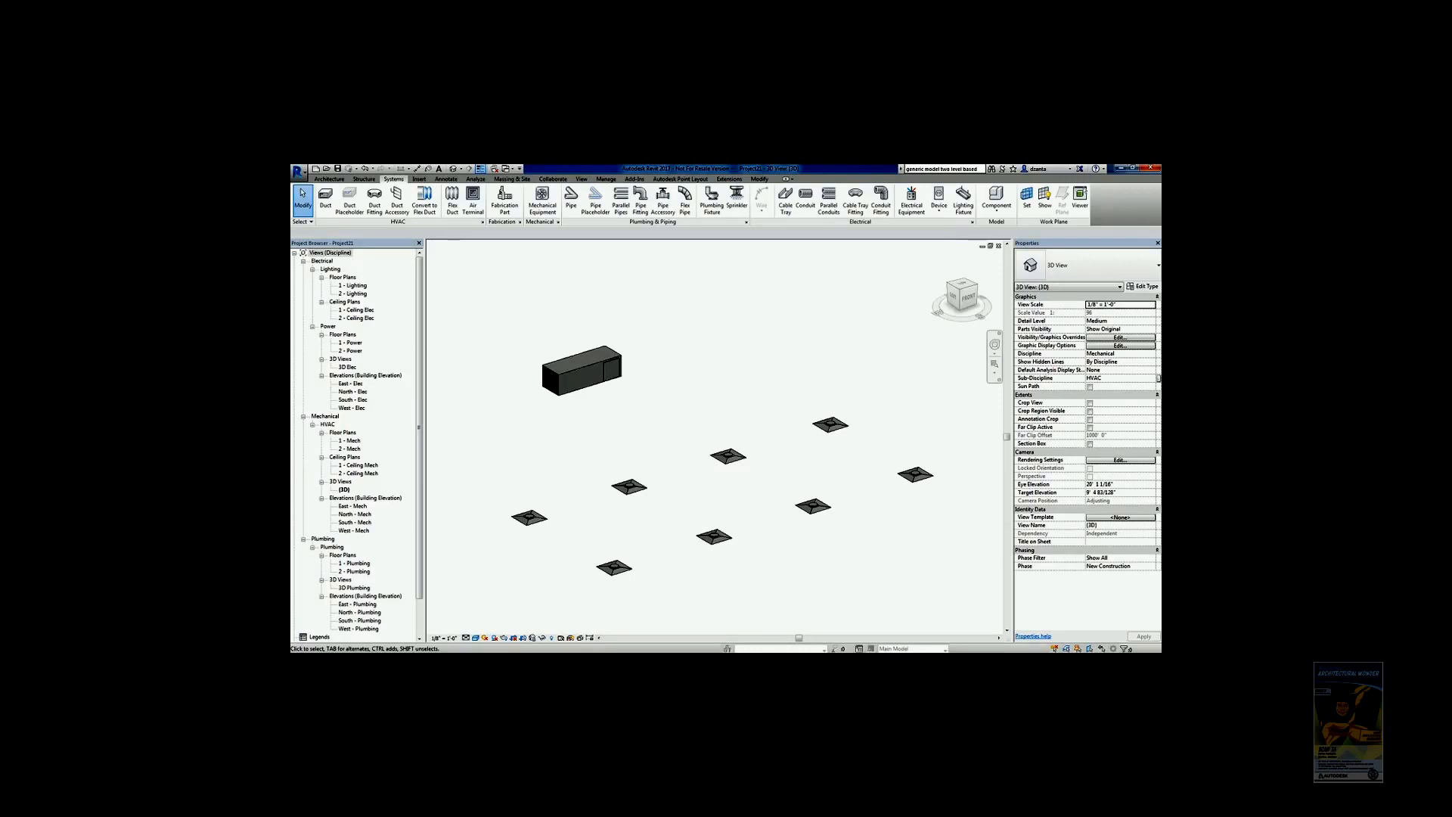
pyautogui.click(735, 351)
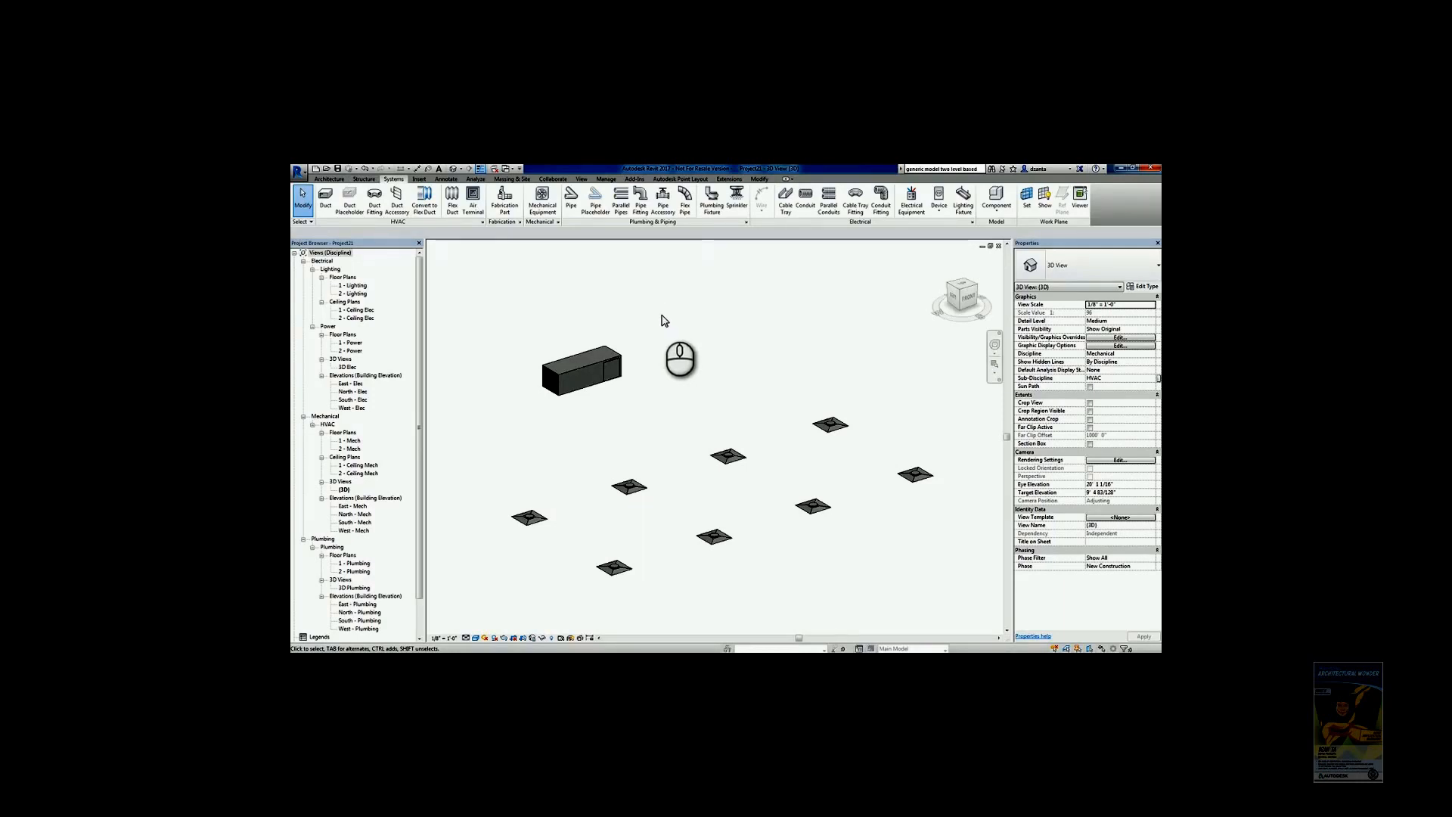
pyautogui.click(632, 485)
pyautogui.click(670, 444)
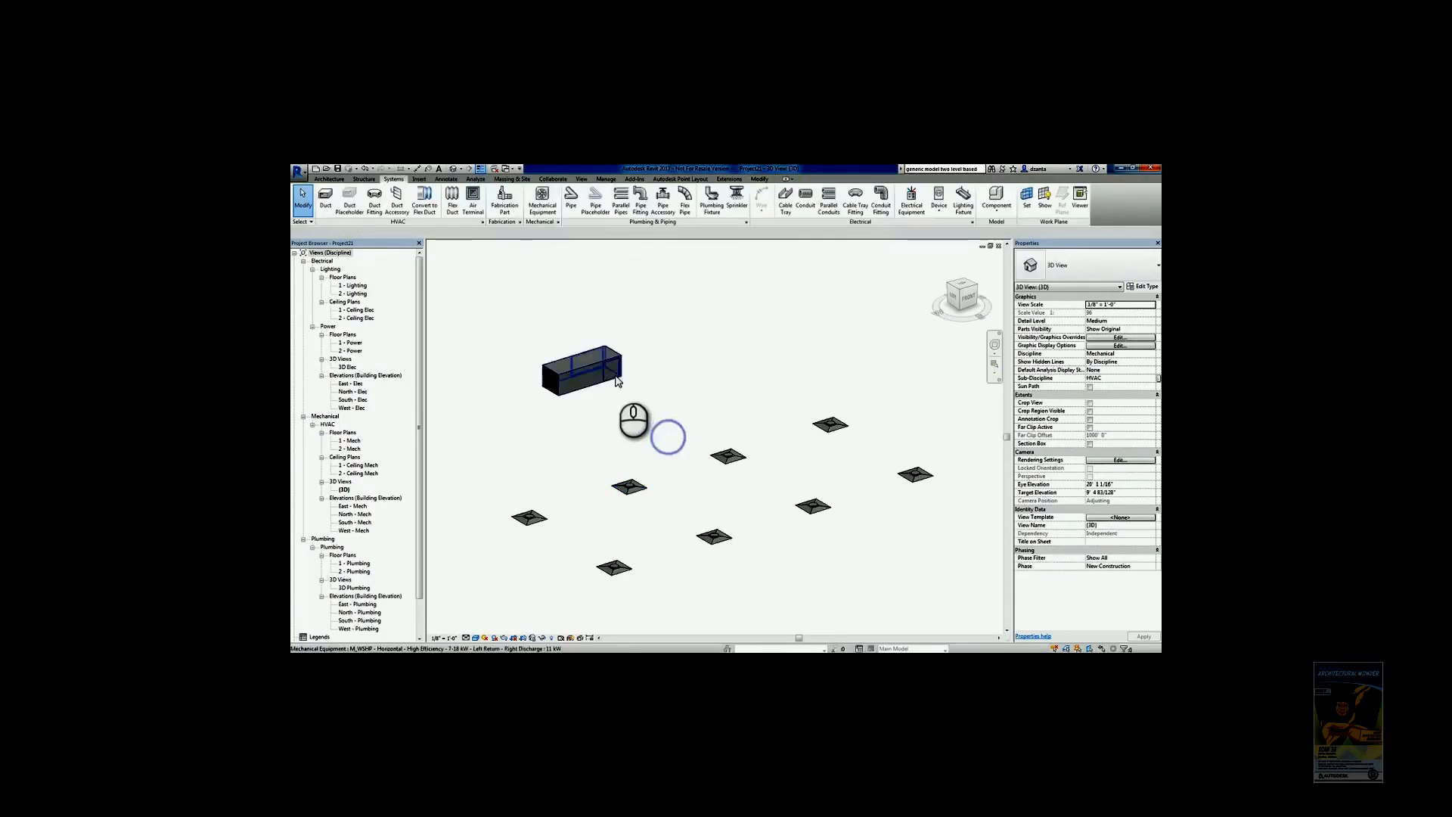
pyautogui.click(608, 367)
pyautogui.click(668, 355)
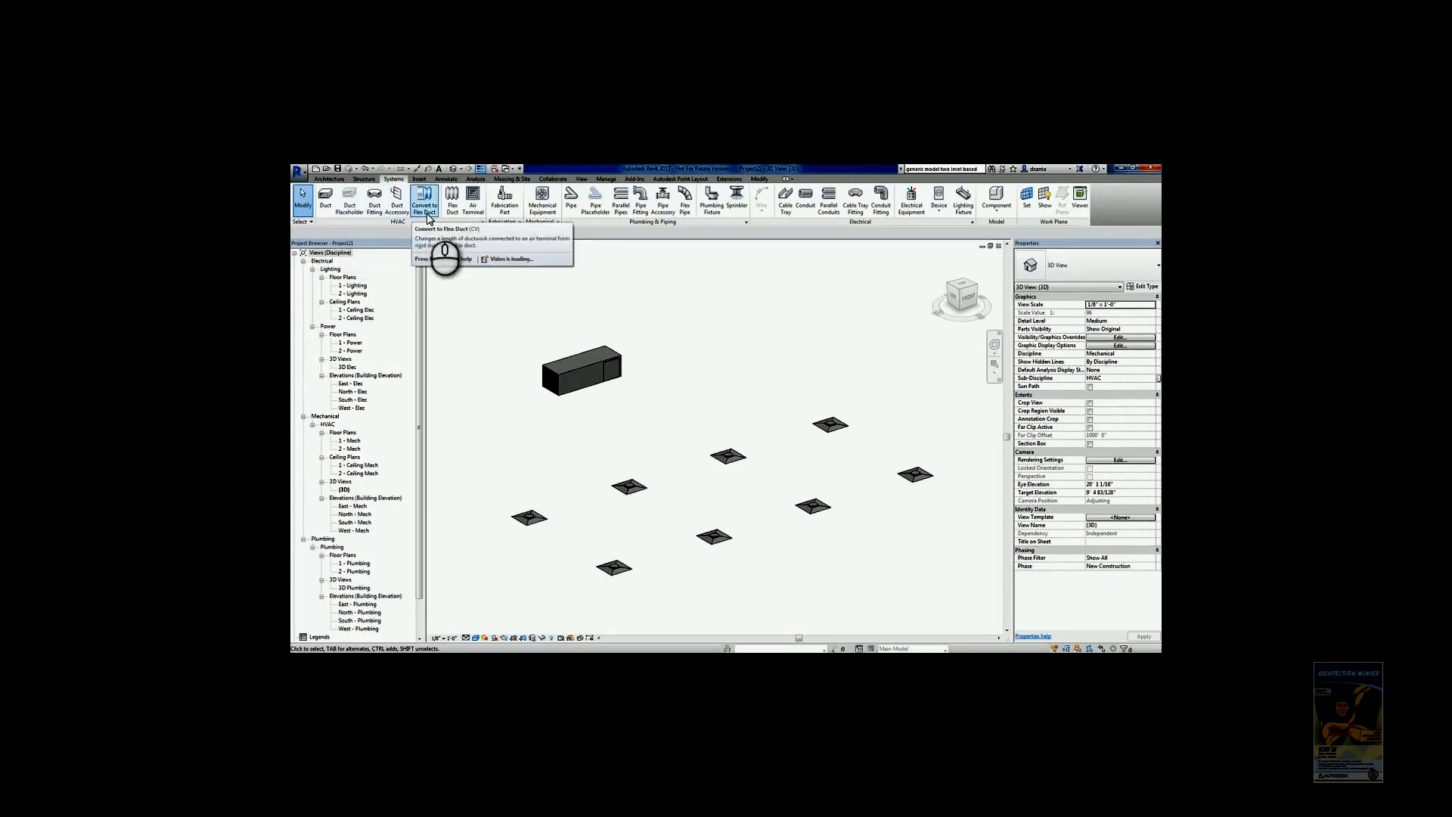
pyautogui.click(678, 365)
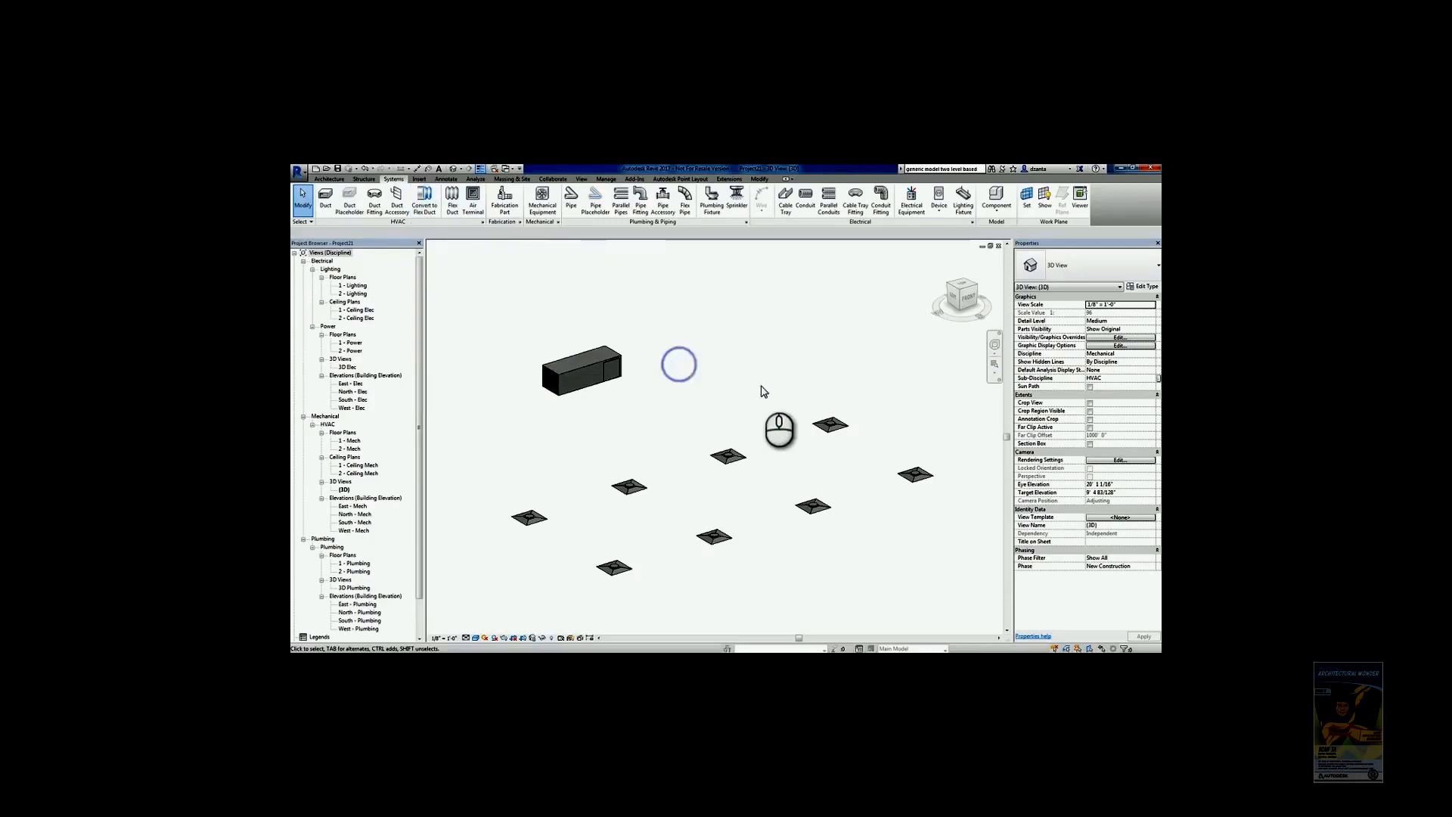
# Step: In Revit, create a duct system of type Supply Air from the leftmost supply diffuser in the 3D view
pyautogui.click(541, 520)
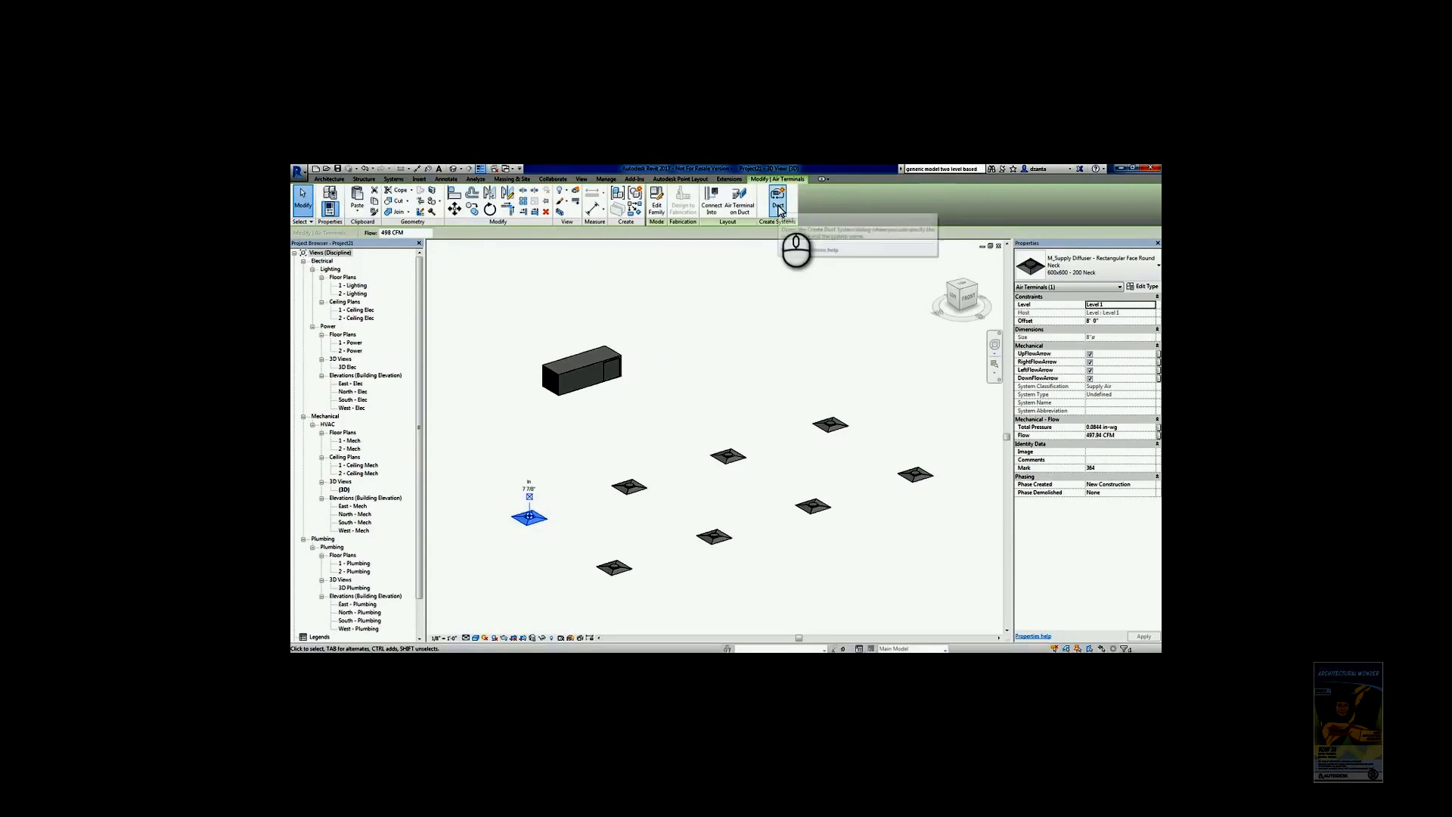
pyautogui.click(779, 210)
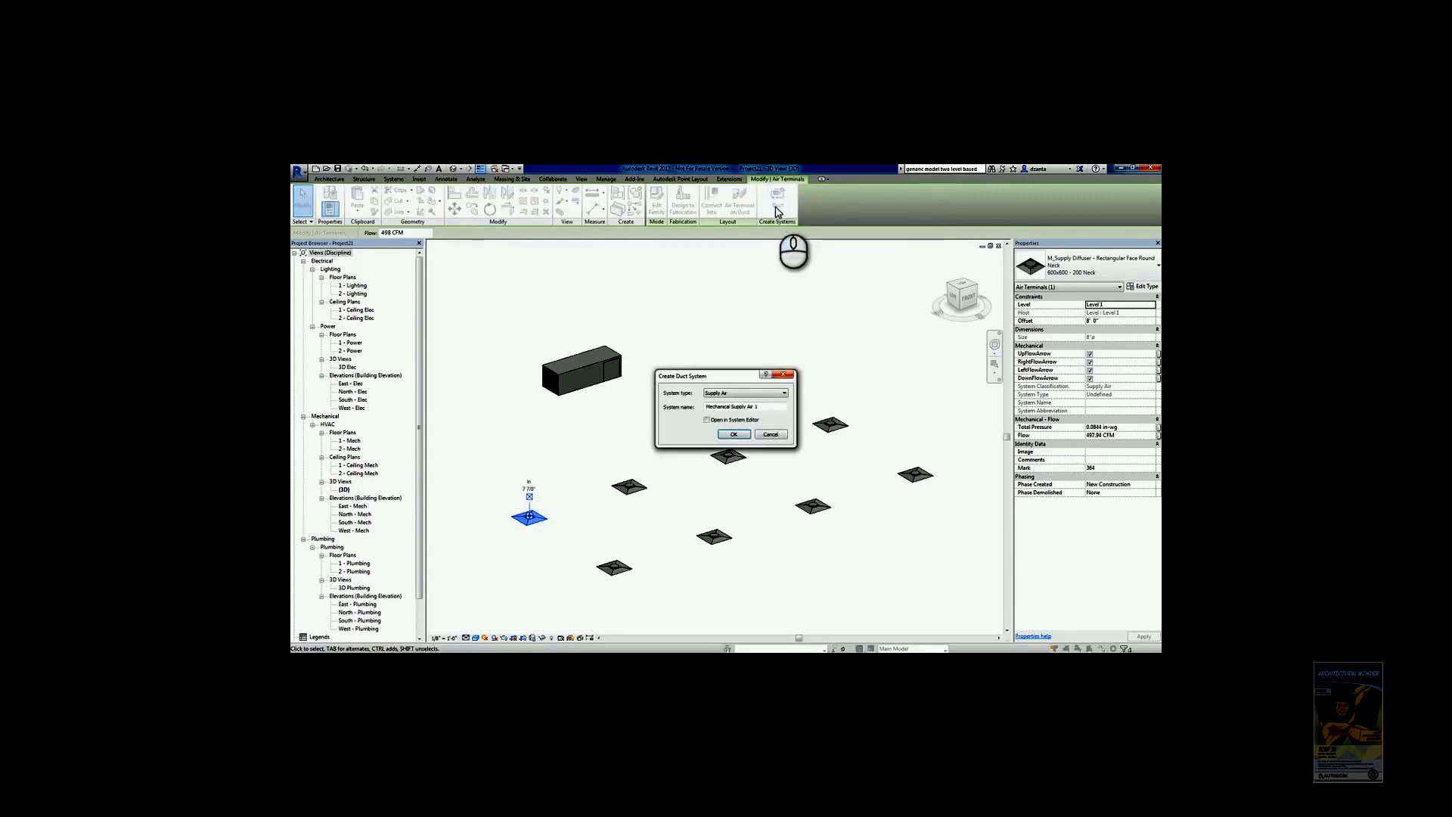
pyautogui.click(723, 394)
pyautogui.click(721, 392)
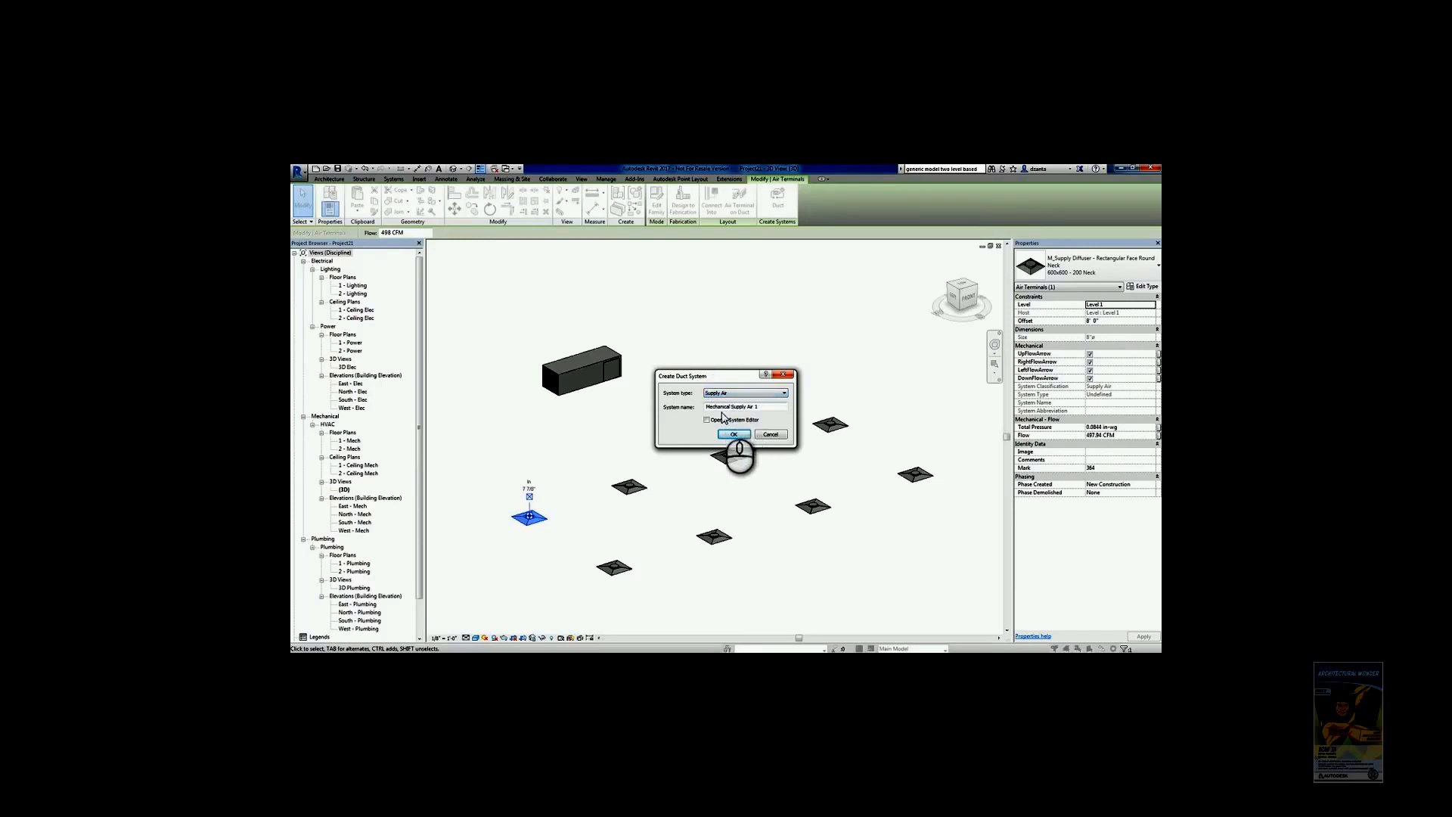
pyautogui.click(731, 436)
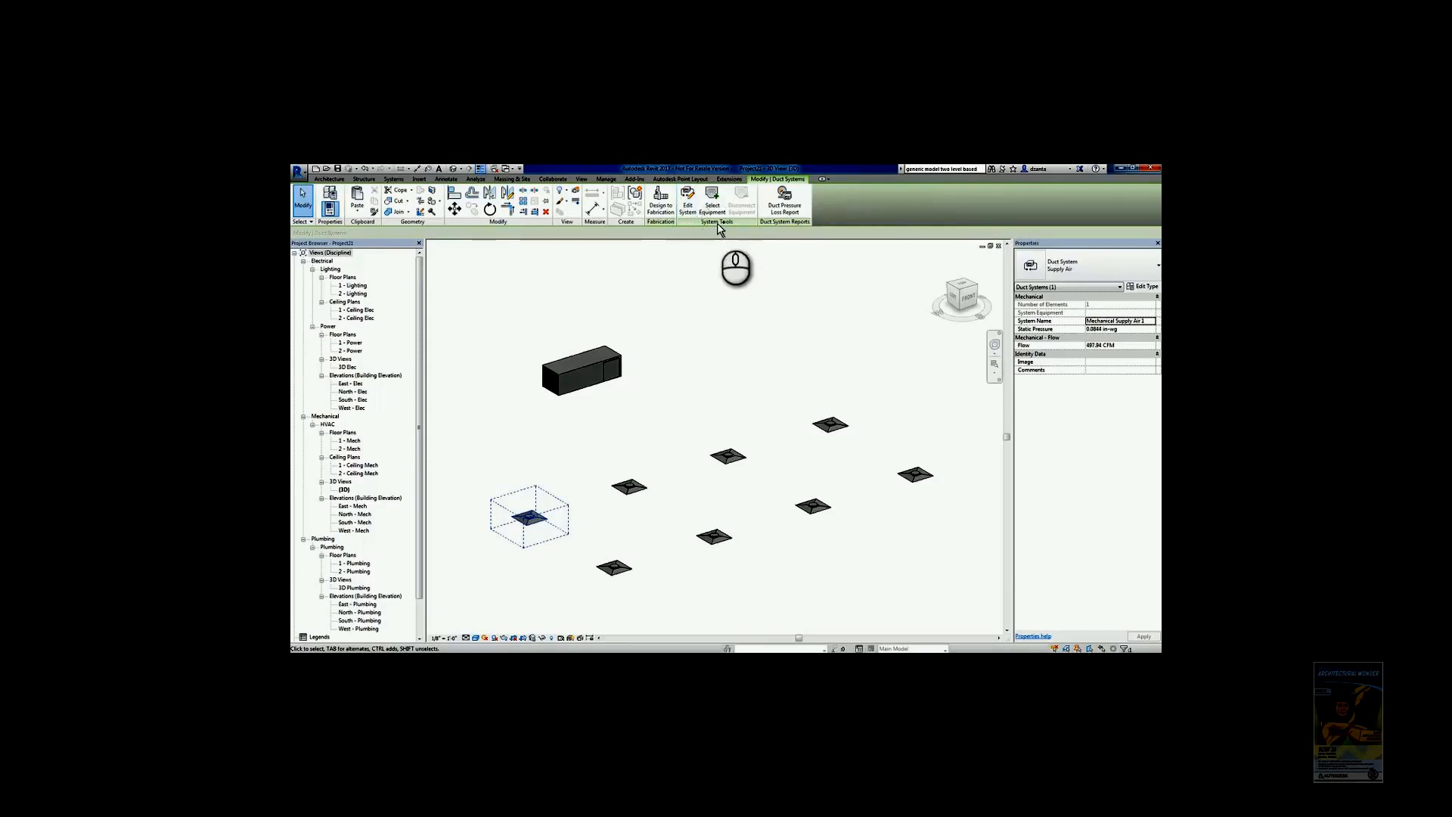
# Step: Edit the supply air duct system and add the seven remaining supply diffusers to it
pyautogui.click(698, 211)
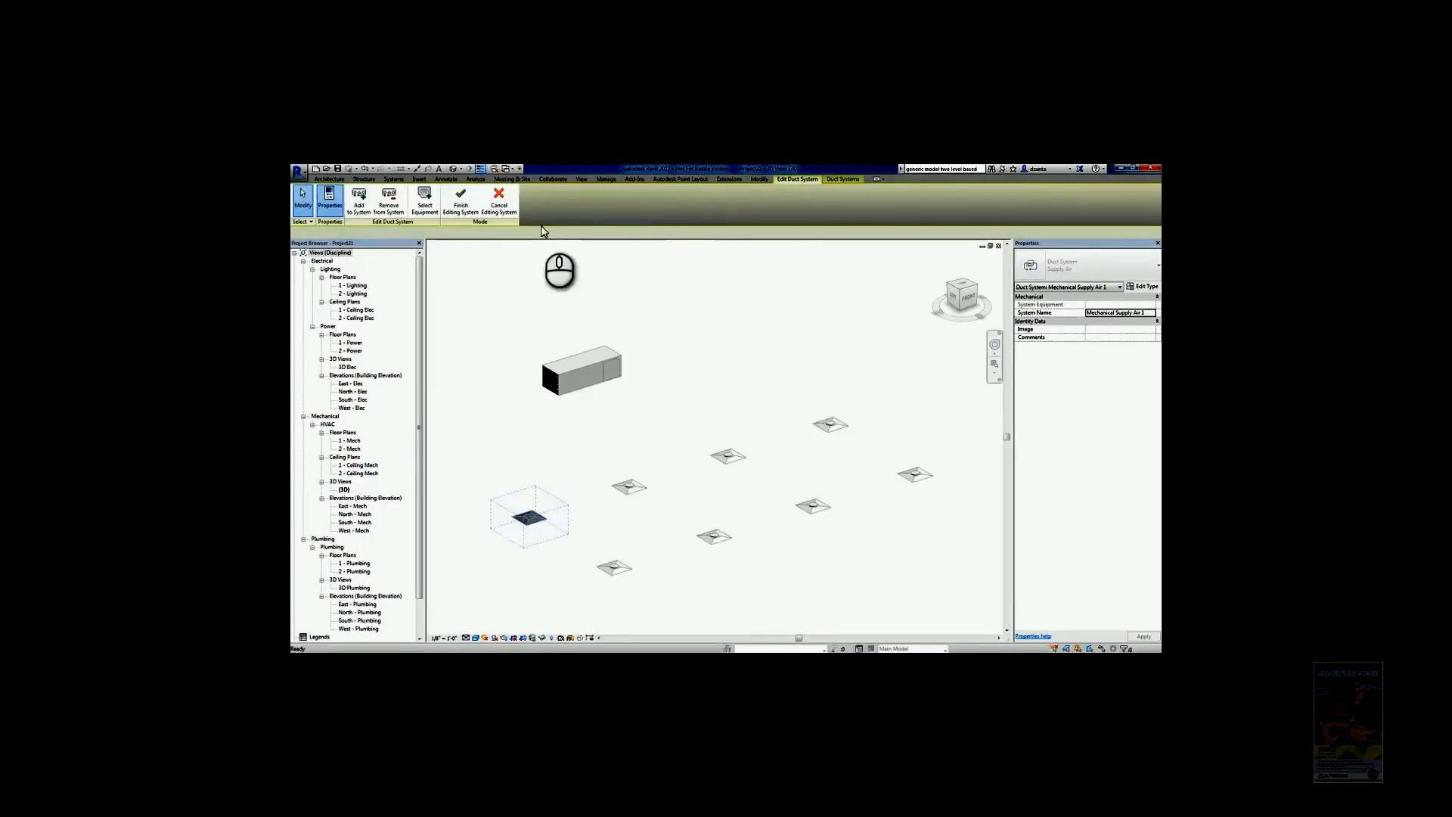
pyautogui.moveTo(927, 577); pyautogui.dragTo(707, 413)
pyautogui.click(740, 581)
pyautogui.moveTo(739, 581); pyautogui.dragTo(599, 466)
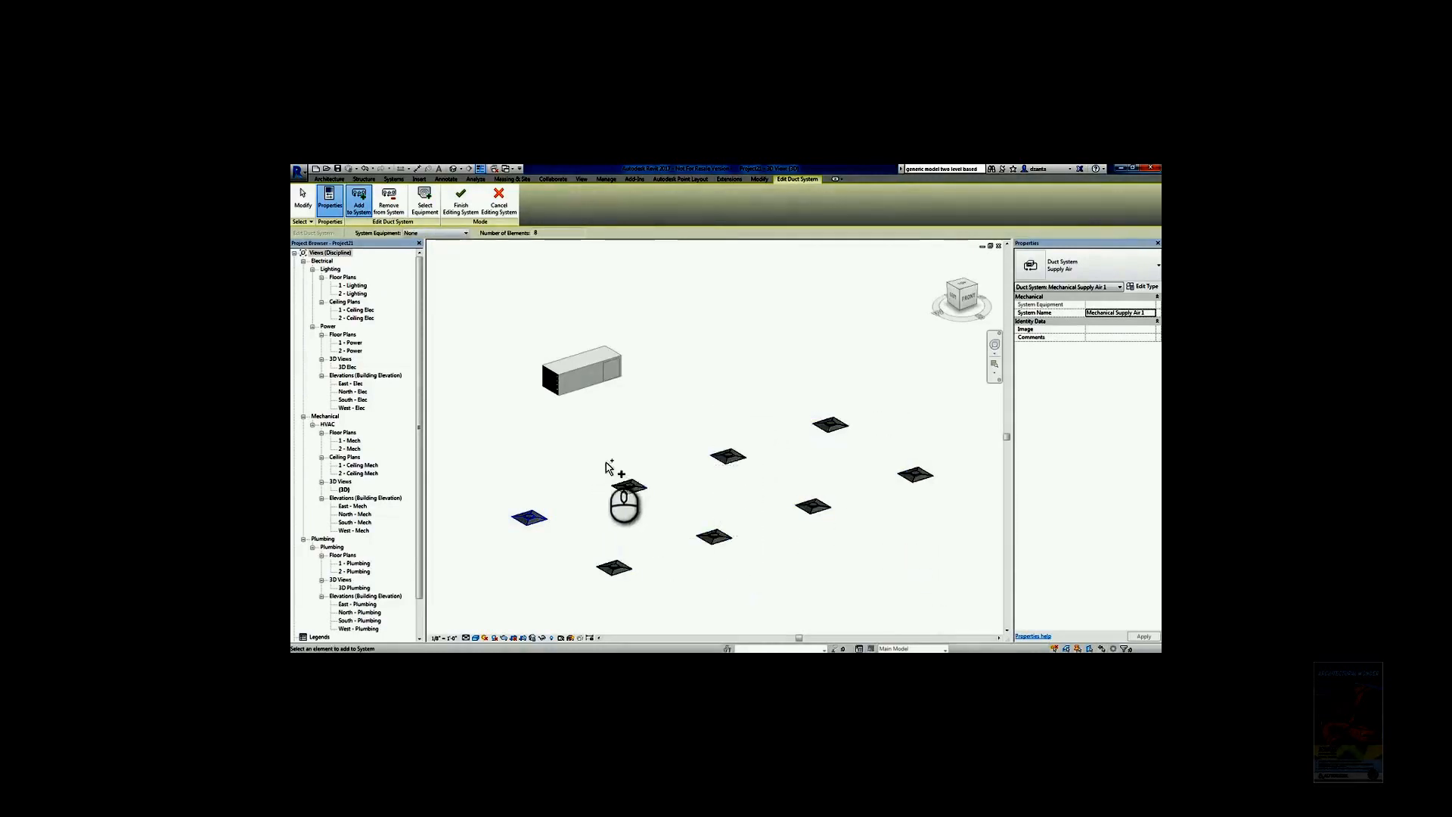
# Step: Assign the box-shaped WSHP unit as the duct system's equipment and finish editing the system
pyautogui.click(420, 211)
pyautogui.click(584, 367)
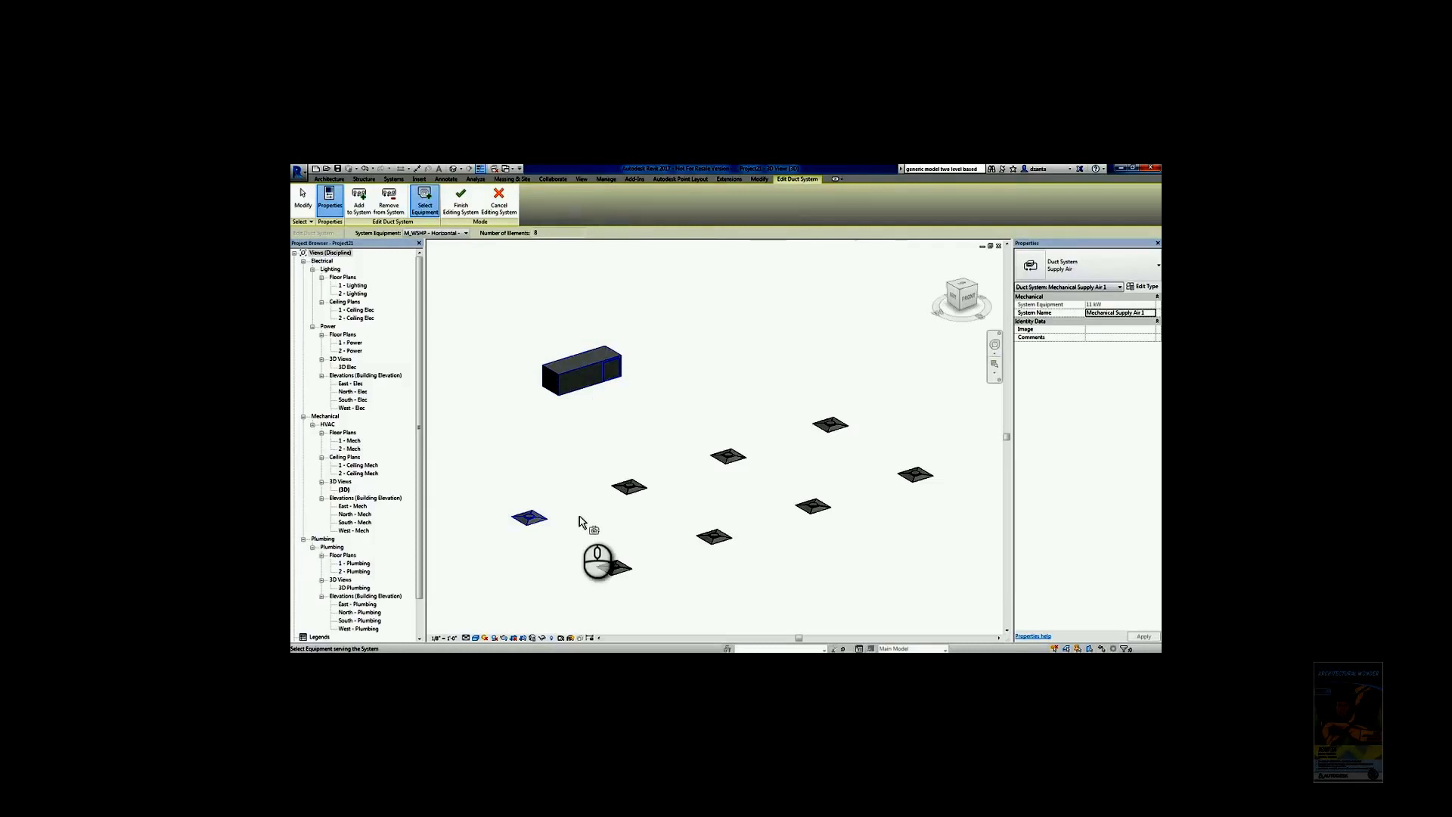
pyautogui.click(461, 203)
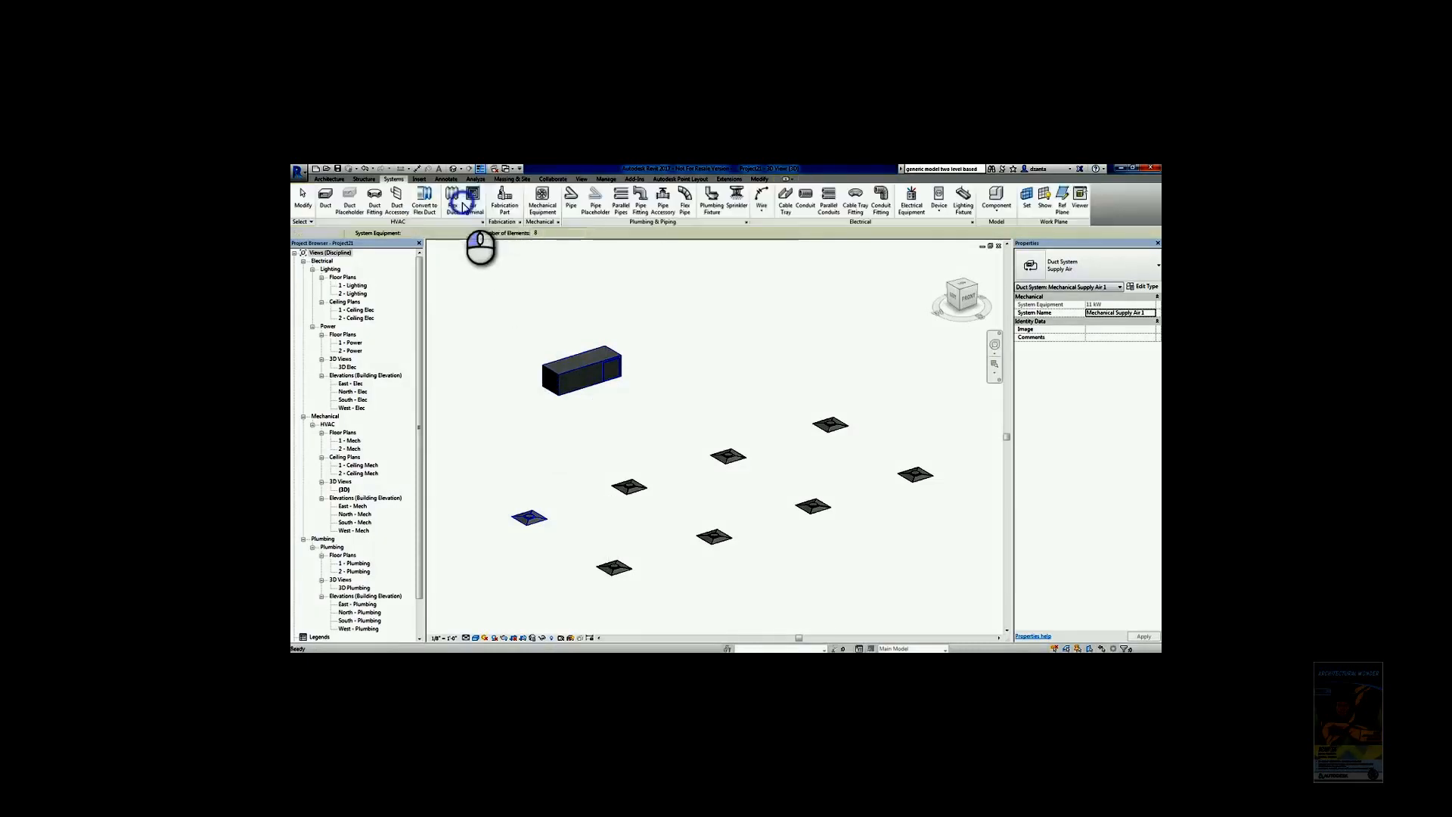
# Step: Generate a duct layout from the leftmost supply diffuser and step through the Network routing solutions
pyautogui.click(546, 519)
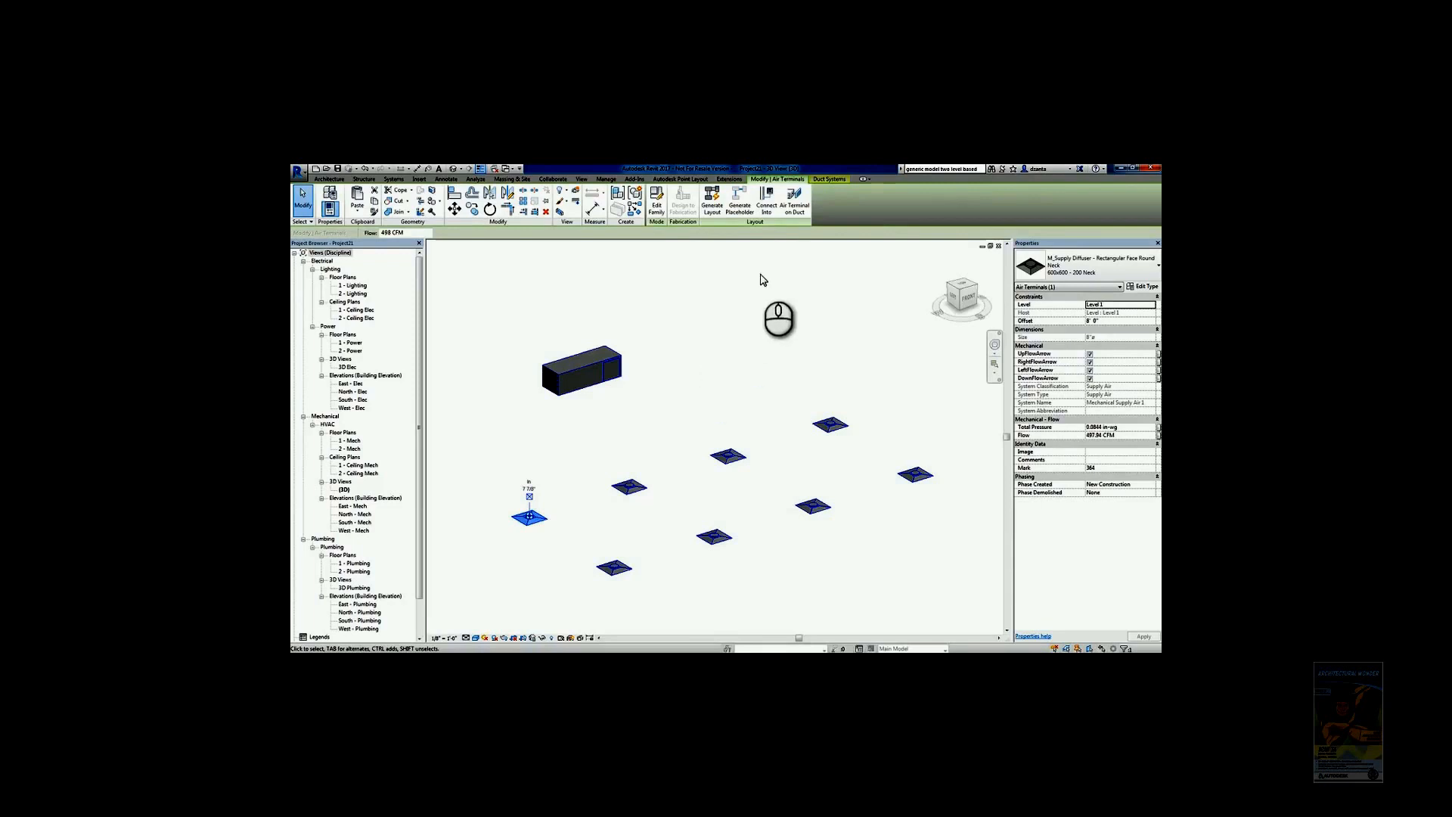
pyautogui.click(711, 209)
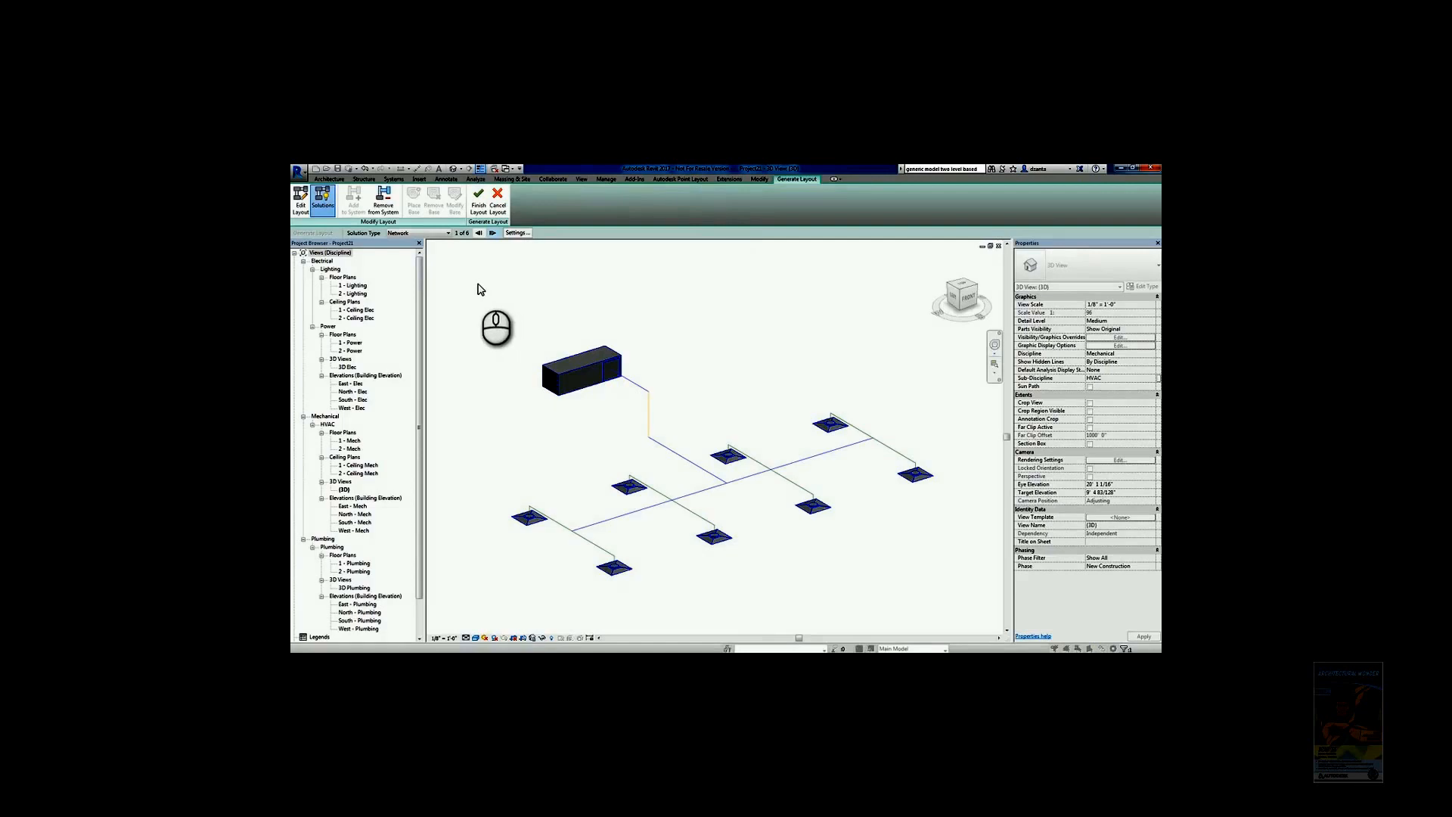
pyautogui.click(445, 235)
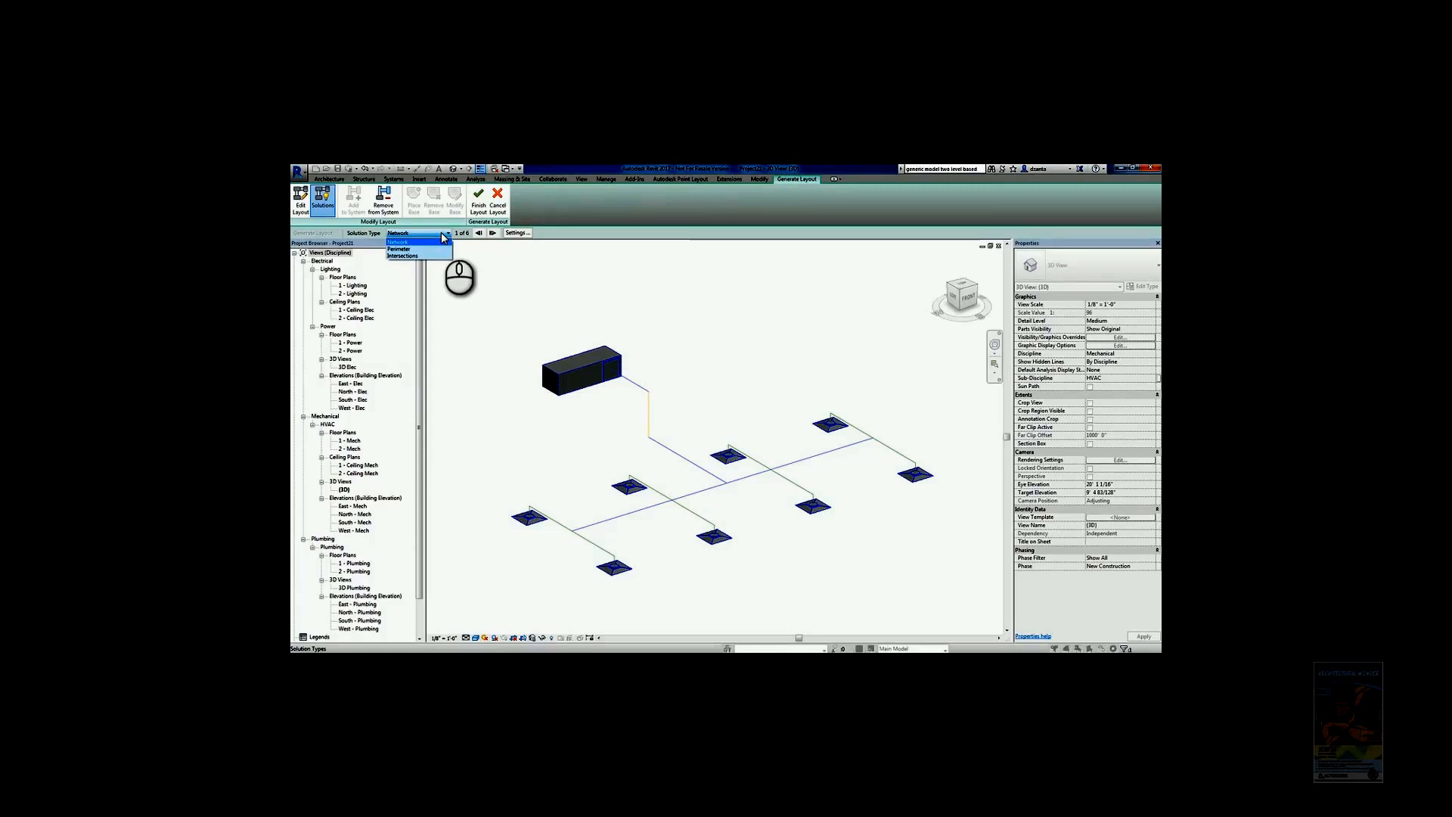
pyautogui.click(441, 235)
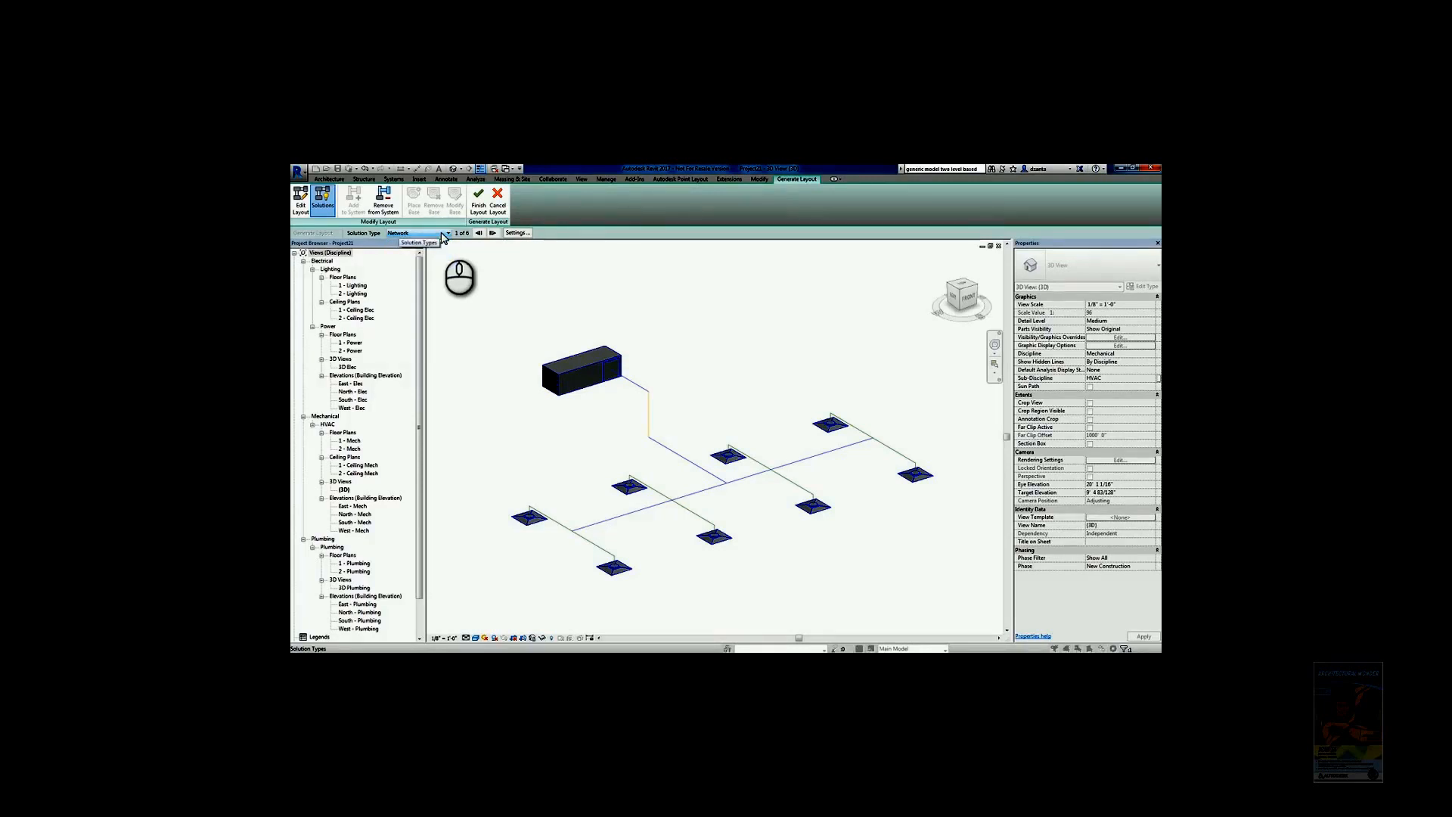
pyautogui.click(494, 234)
pyautogui.click(493, 234)
pyautogui.click(494, 234)
pyautogui.click(493, 234)
pyautogui.click(493, 233)
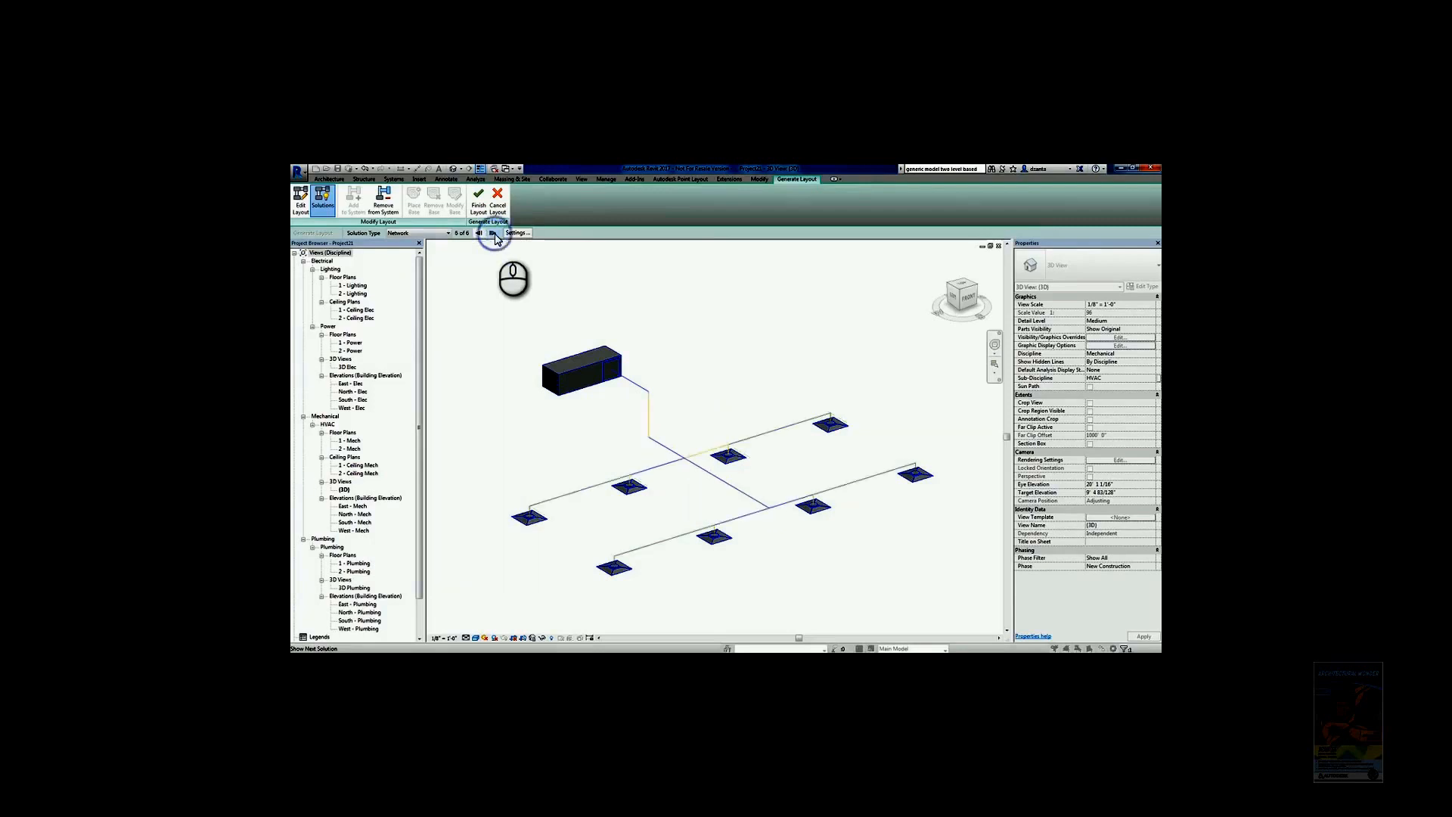
pyautogui.click(493, 234)
pyautogui.click(493, 234)
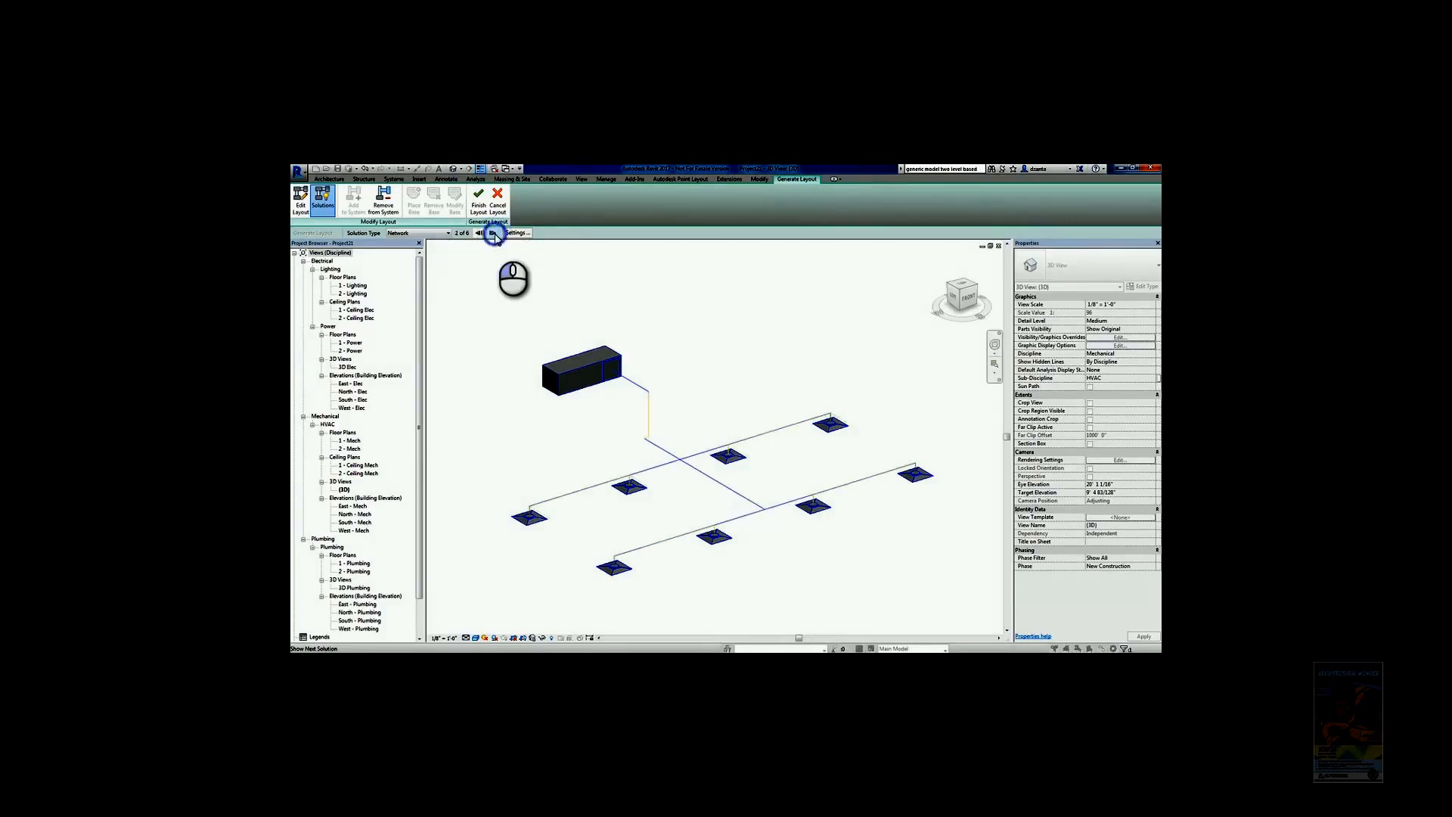
# Step: Switch the layout's solution type to Perimeter and step through its routing solutions
pyautogui.click(445, 233)
pyautogui.click(439, 248)
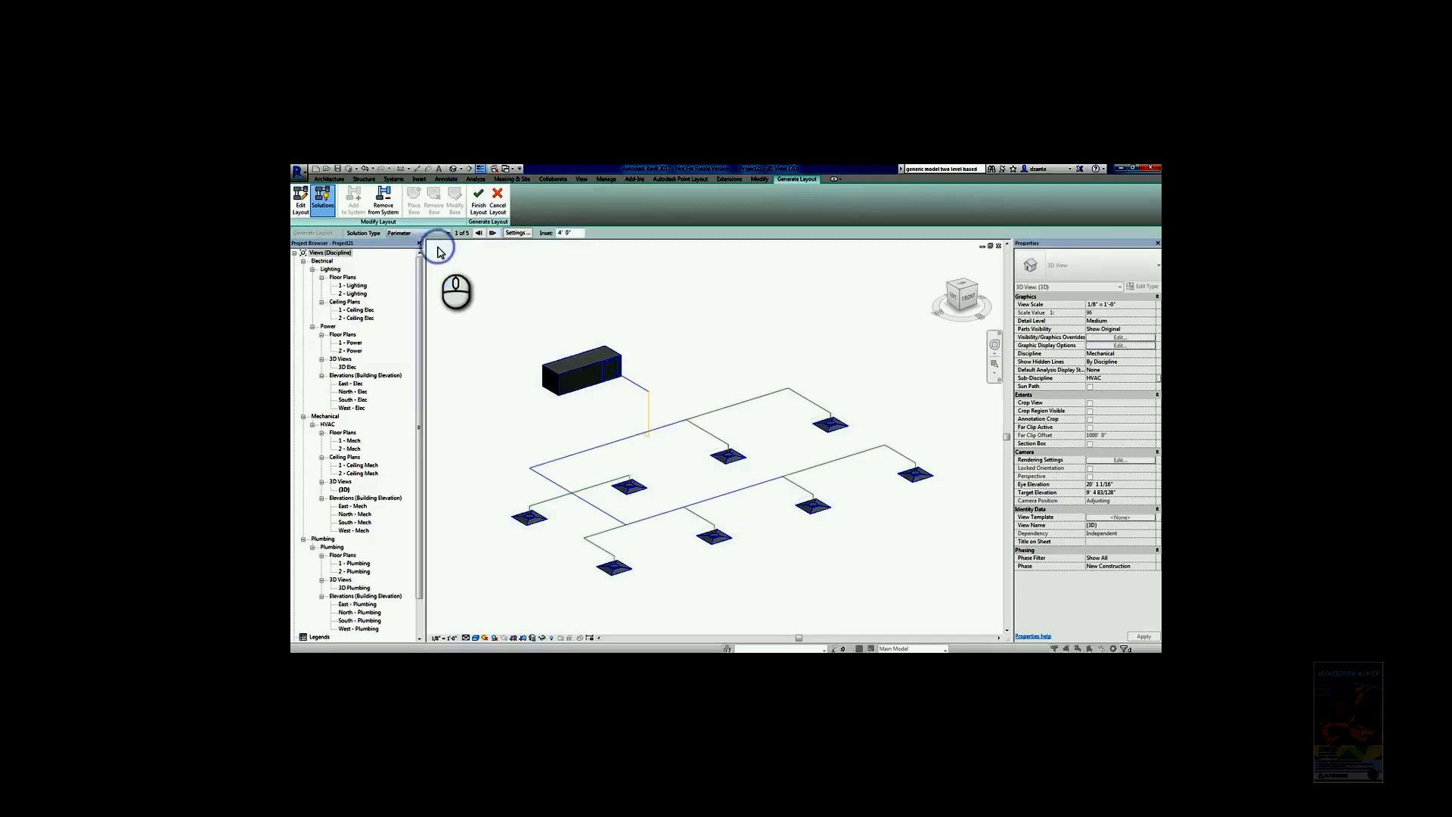
pyautogui.click(493, 234)
pyautogui.click(493, 234)
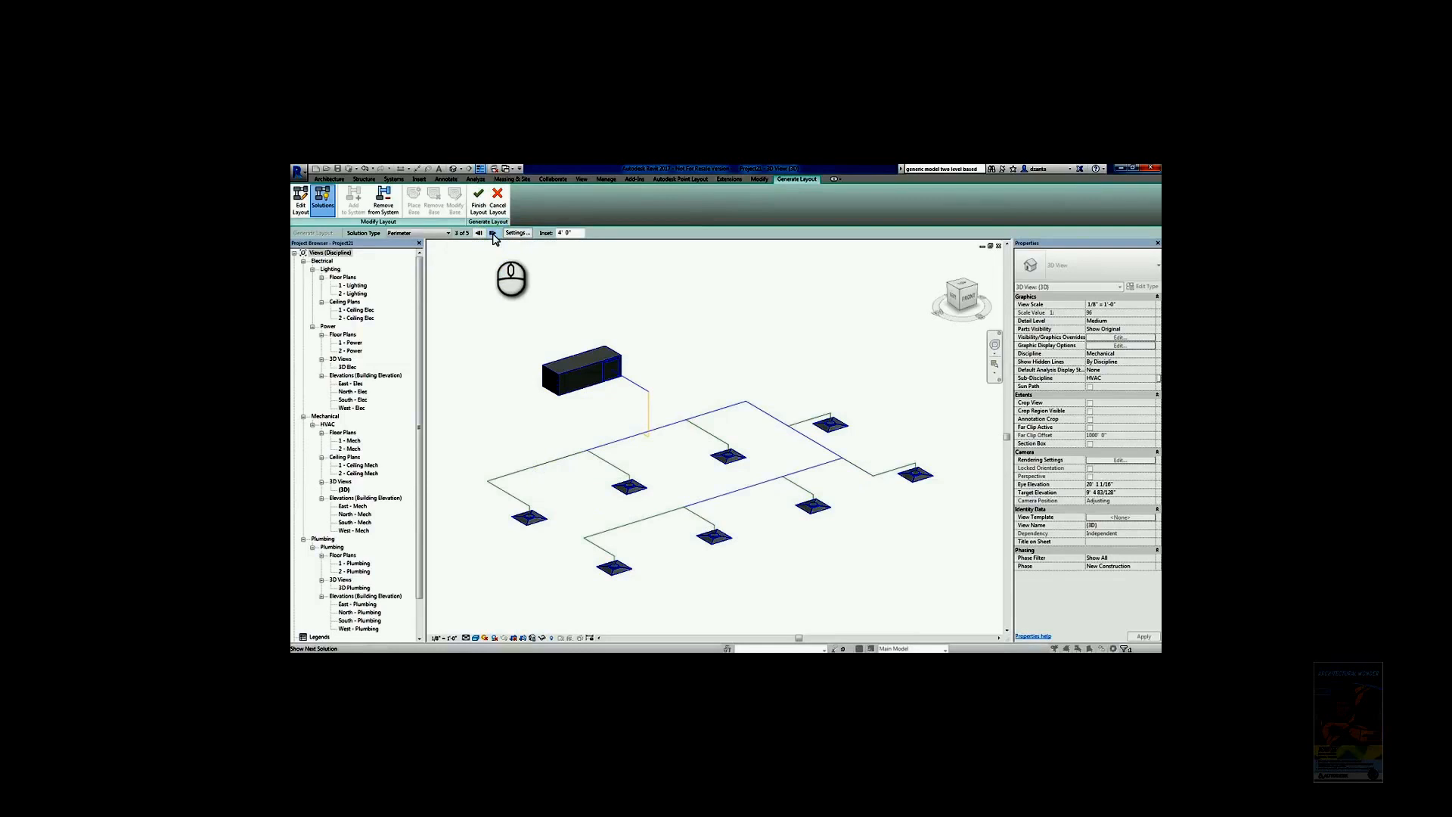
pyautogui.click(493, 233)
pyautogui.click(493, 234)
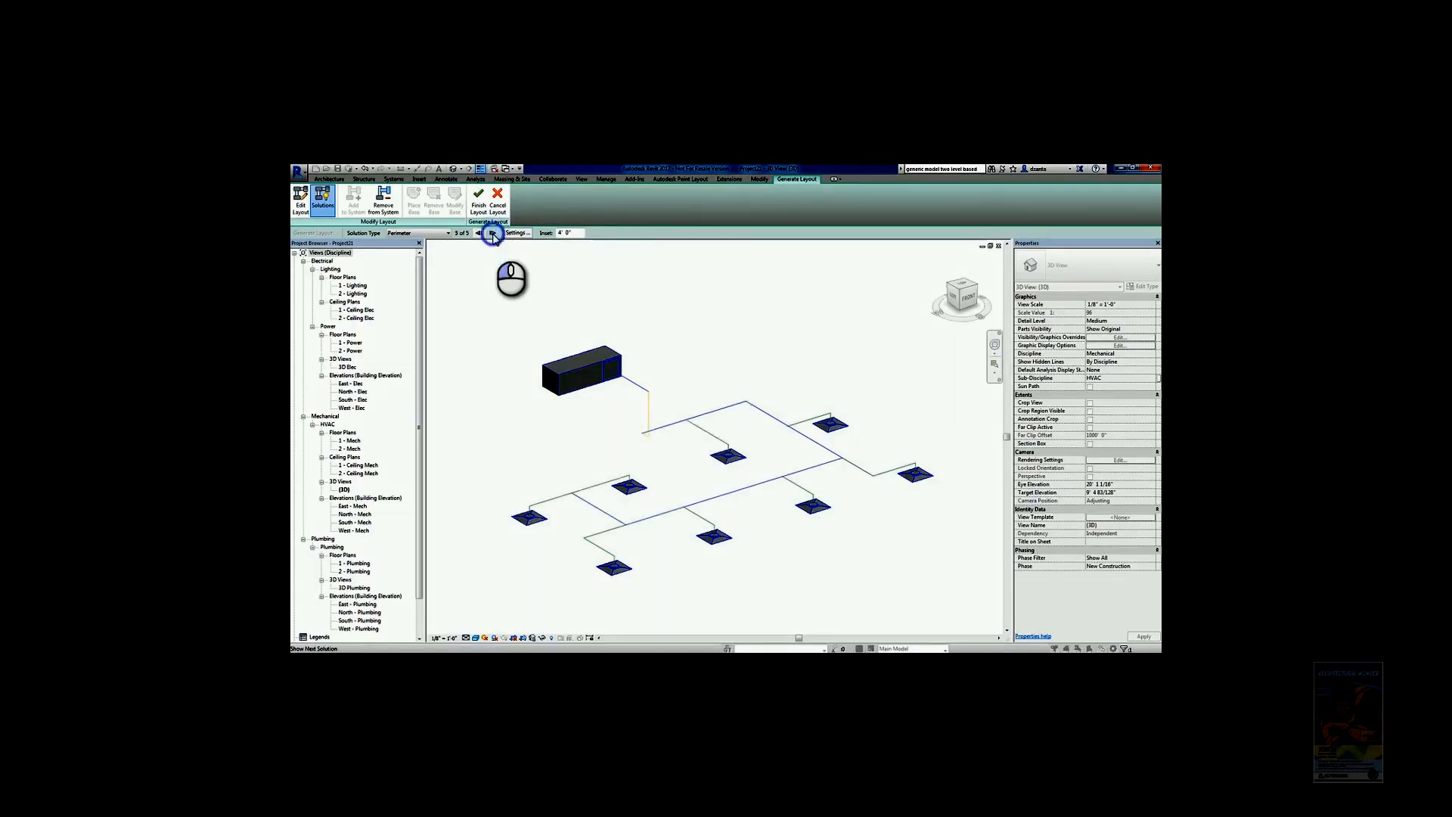
pyautogui.click(493, 234)
# Step: Set the layout's solution type to Intersections and choose solution 2 of 2
pyautogui.click(428, 233)
pyautogui.click(421, 255)
pyautogui.click(494, 233)
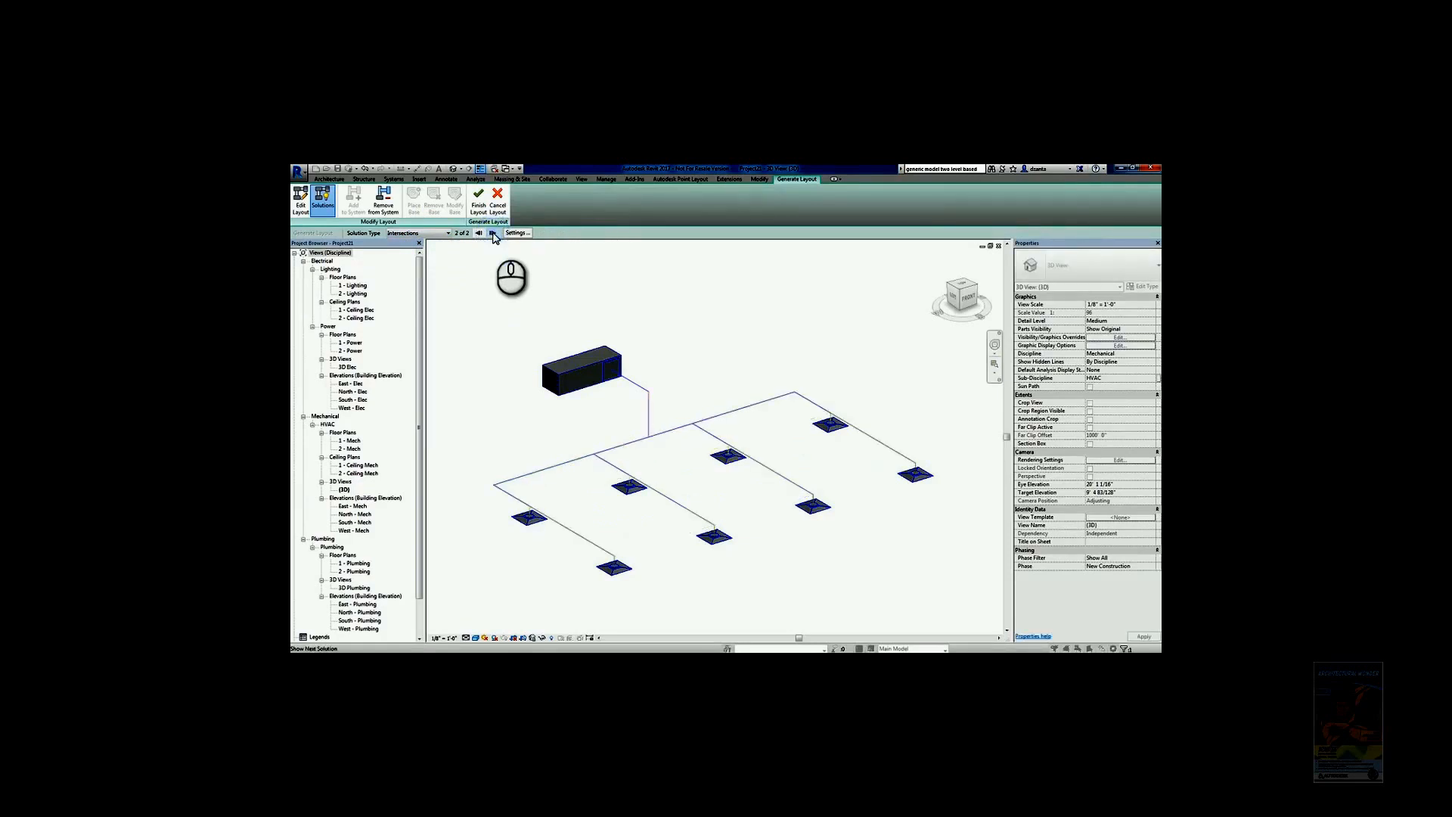
pyautogui.moveTo(581, 418)
pyautogui.keyDown('shift'); pyautogui.mouseDown(button='middle')
pyautogui.moveTo(592, 428)
pyautogui.moveTo(639, 370)
pyautogui.moveTo(598, 407)
pyautogui.mouseUp(button='middle'); pyautogui.keyUp('shift')
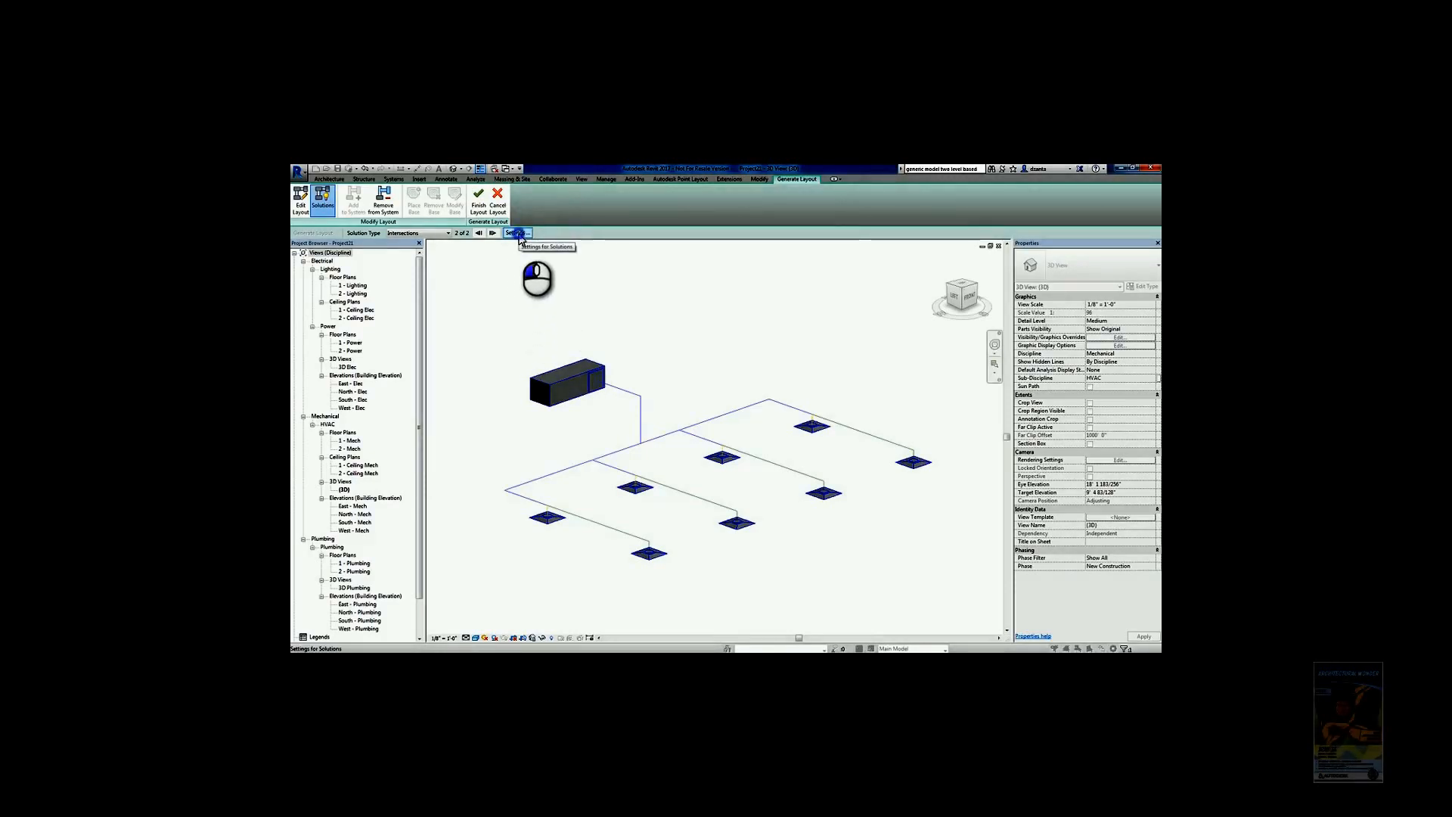
# Step: Set the main duct's offset to 11' in the duct conversion settings
pyautogui.click(518, 233)
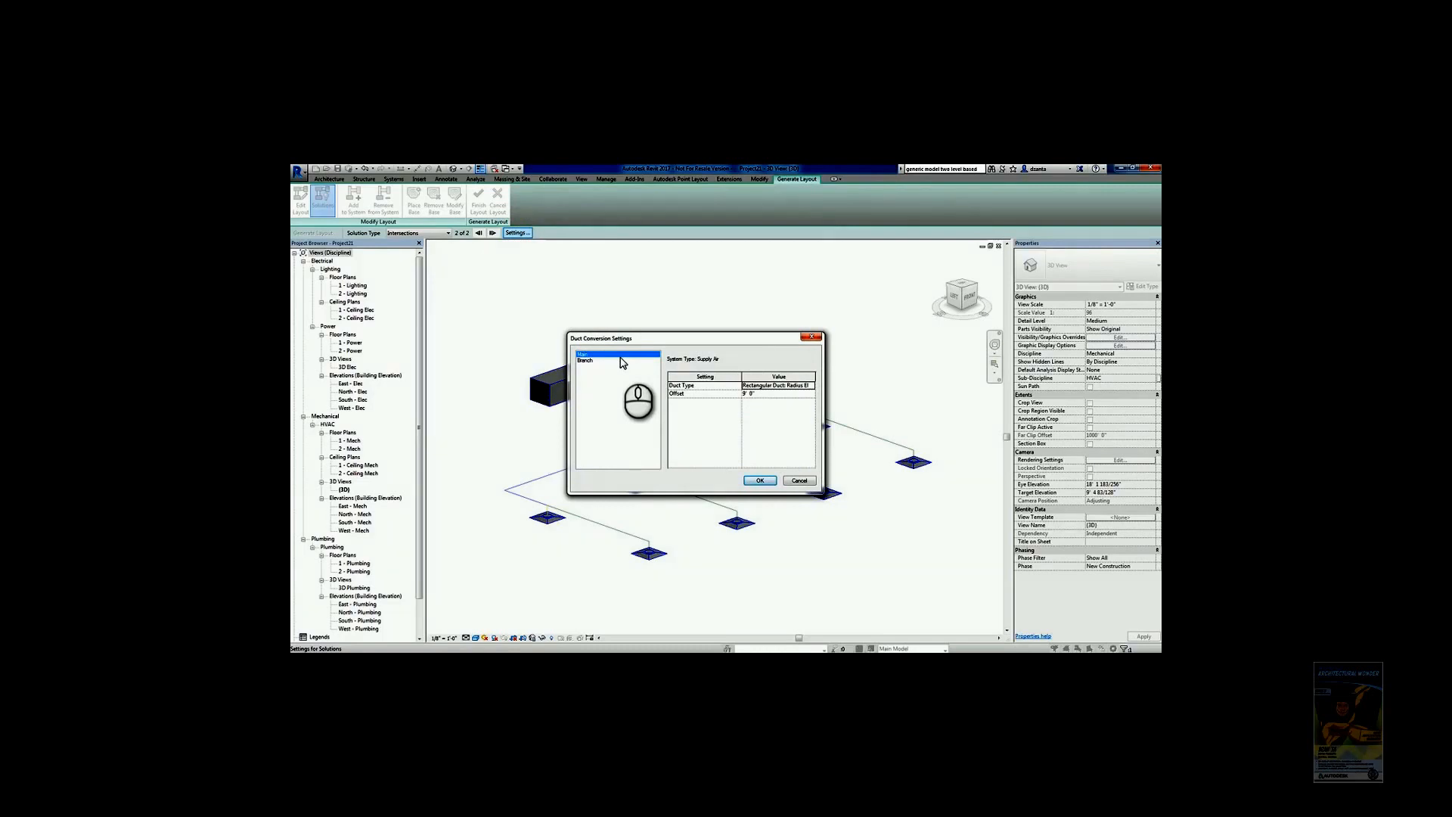
pyautogui.click(801, 394)
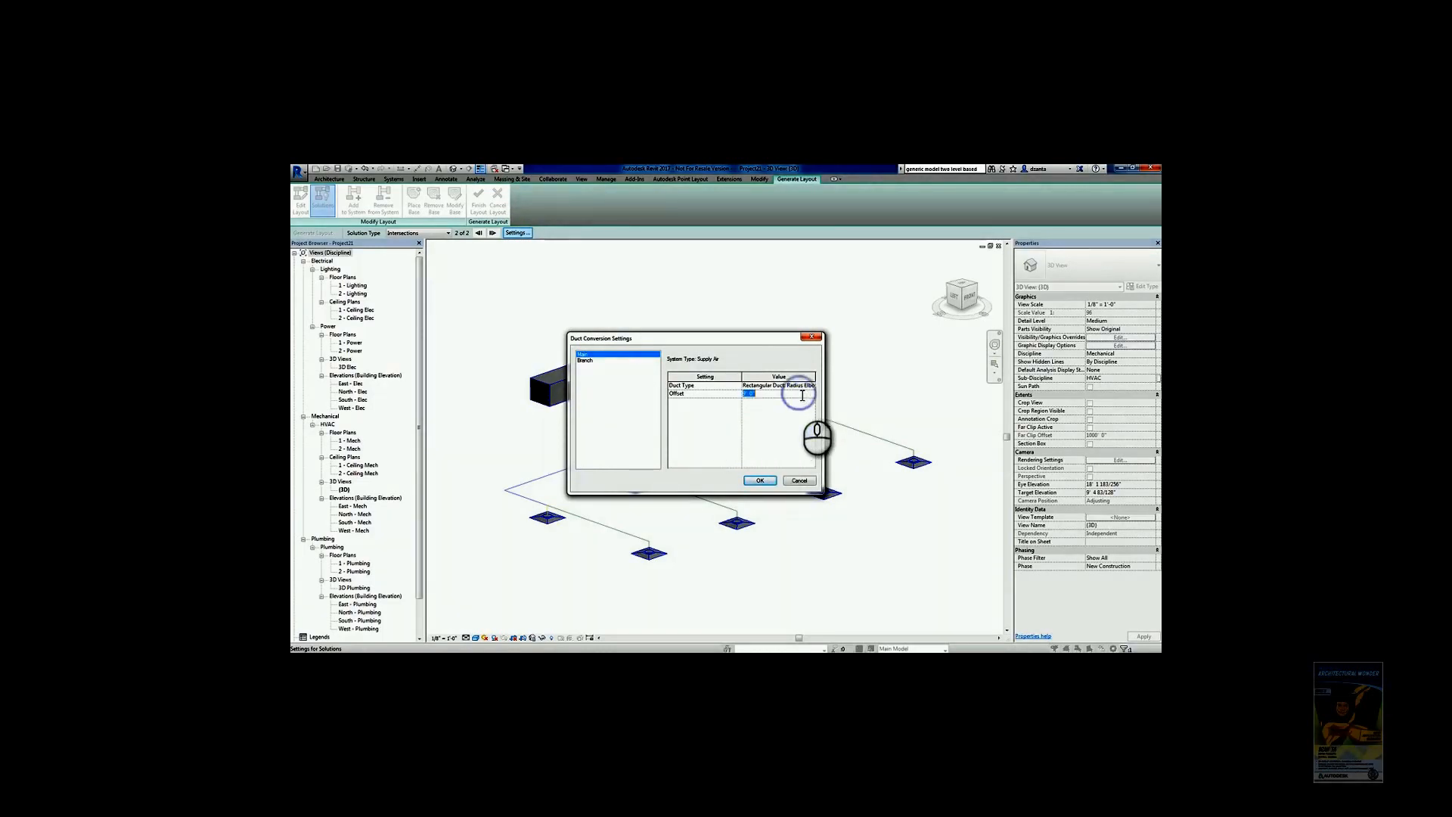
pyautogui.write('11')
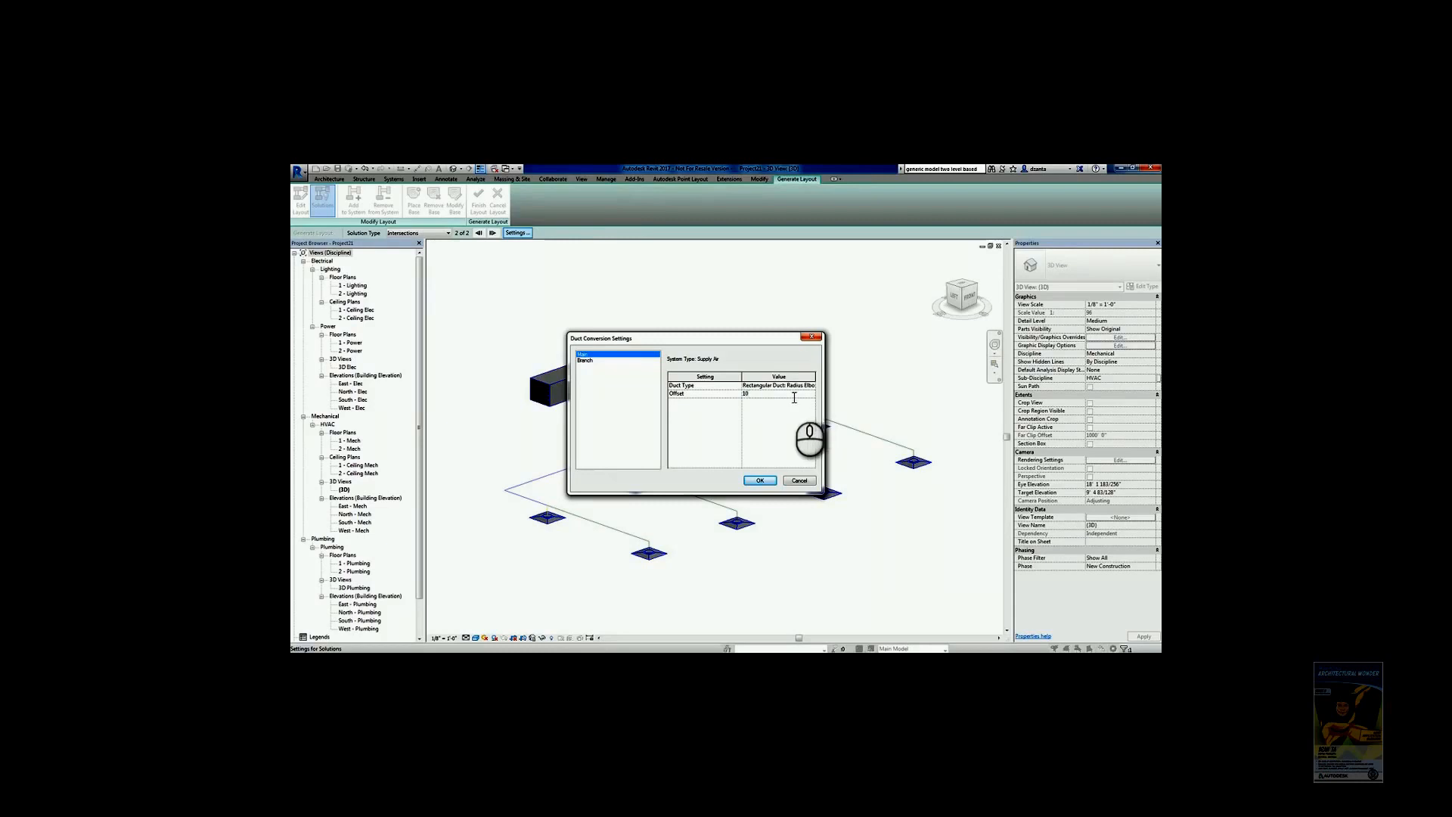
pyautogui.click(795, 444)
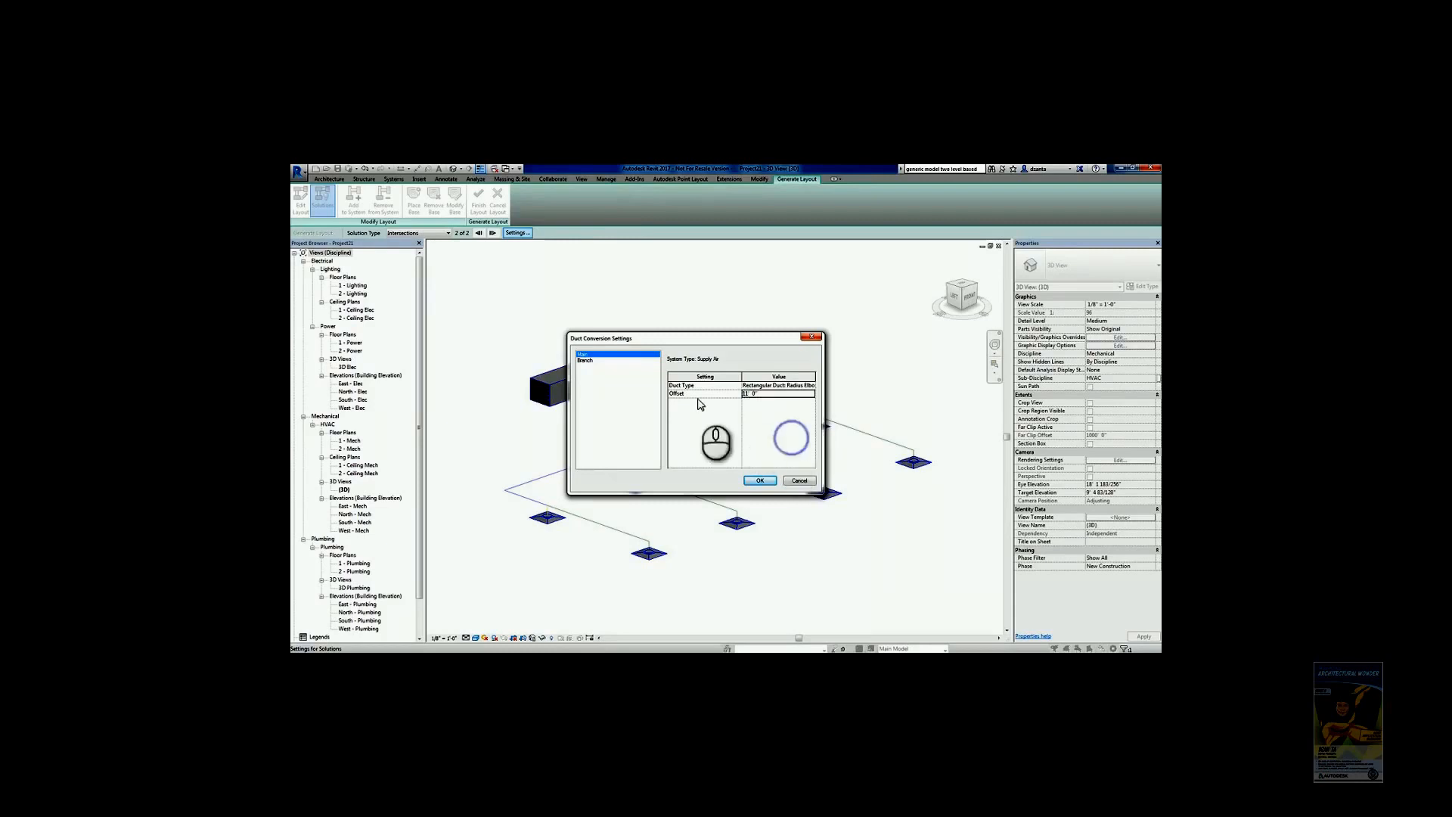
# Step: Set the branch offset to 10' and the flex duct type to Flex Duct Round : Flex - Round, and apply the conversion settings
pyautogui.click(587, 360)
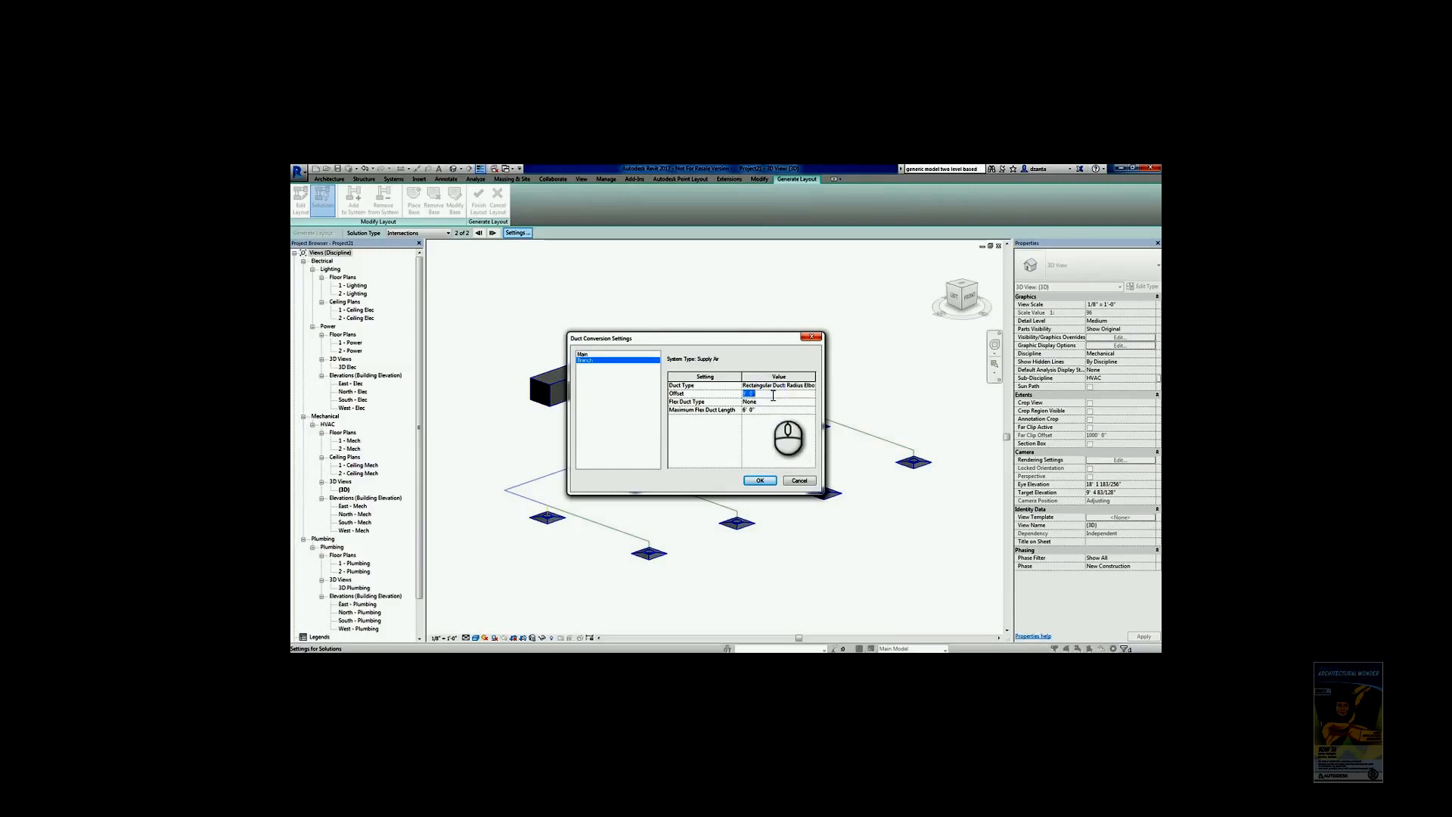
pyautogui.click(768, 394)
pyautogui.write('10')
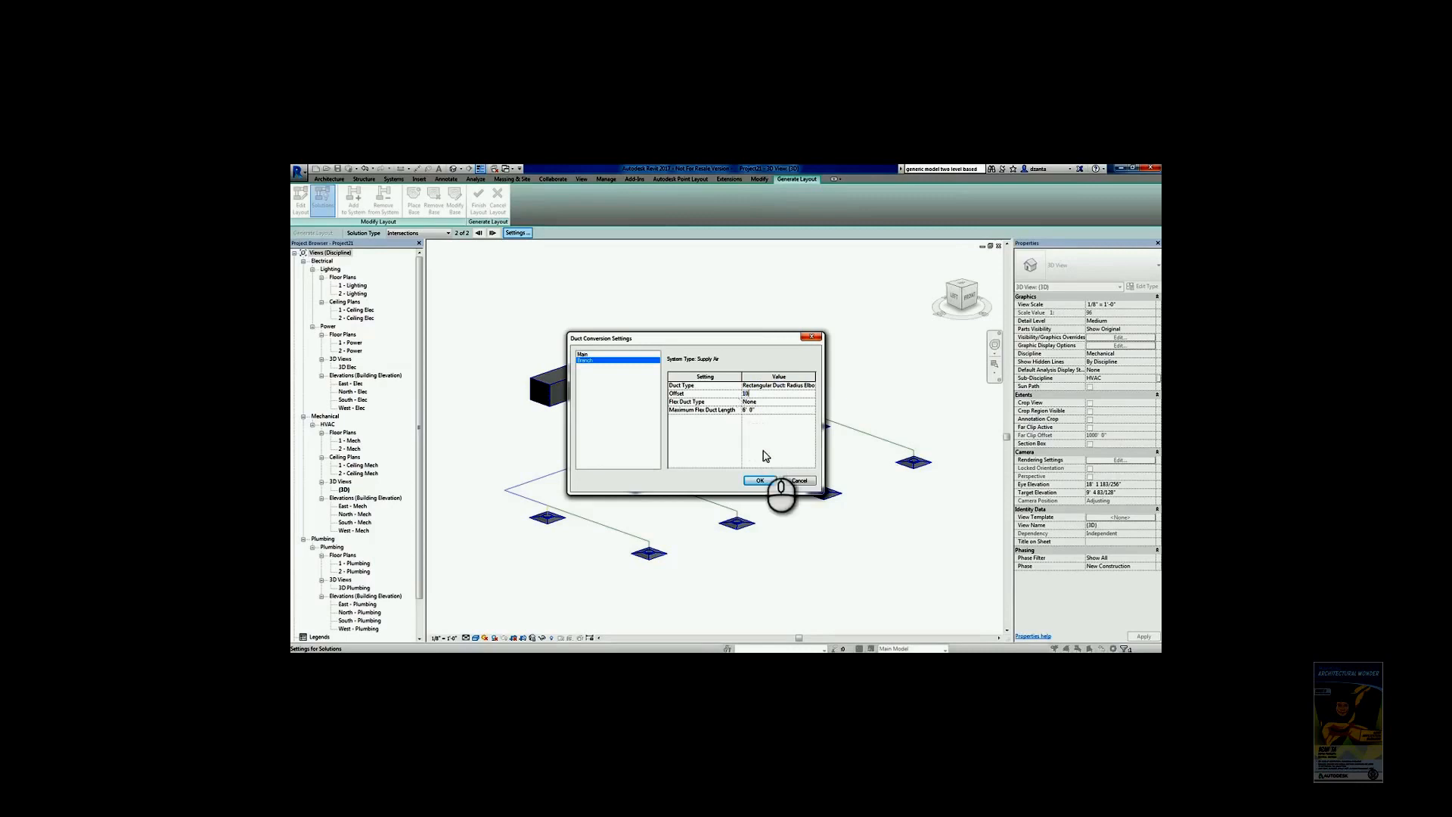
pyautogui.click(811, 404)
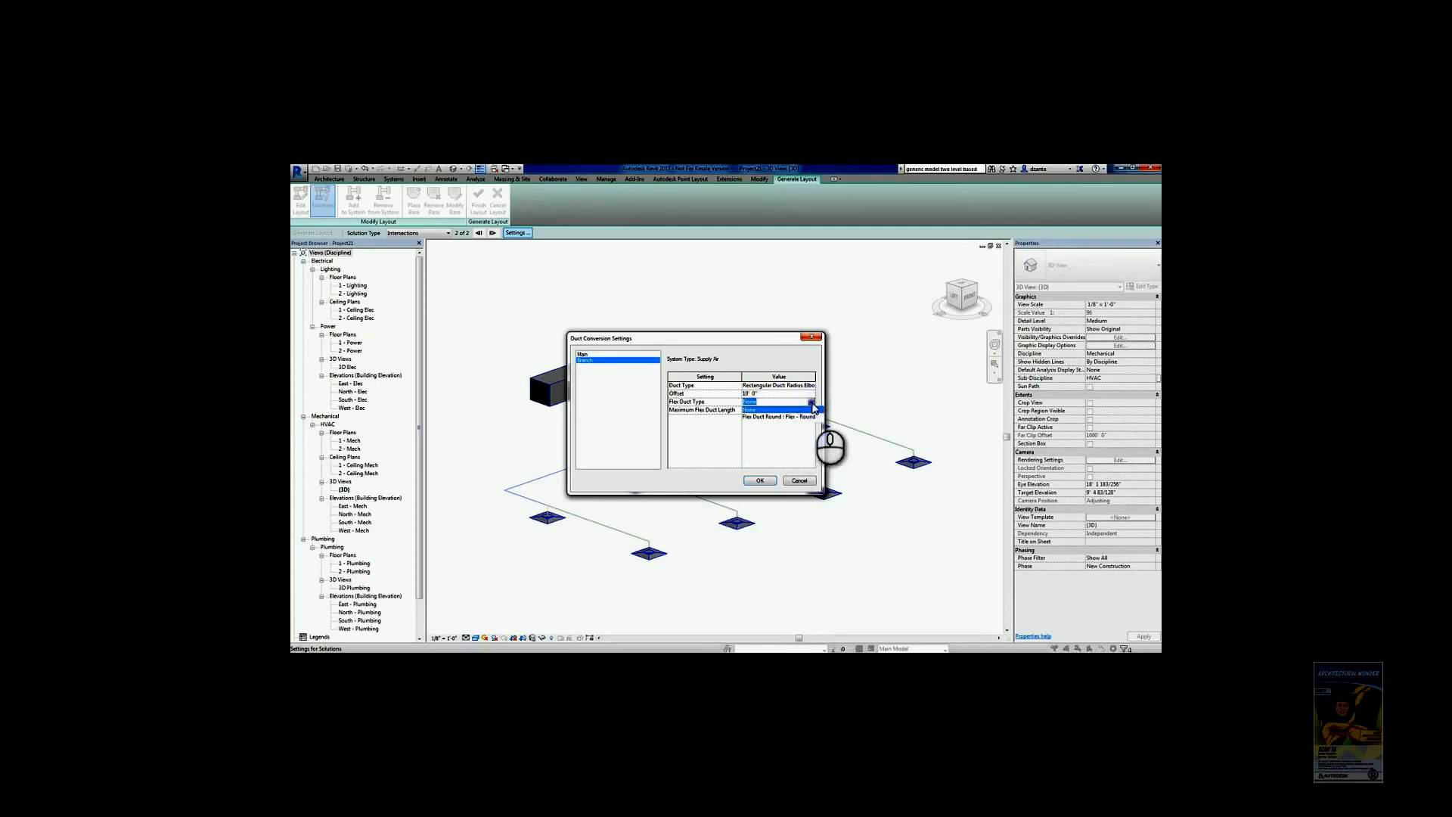
pyautogui.click(809, 416)
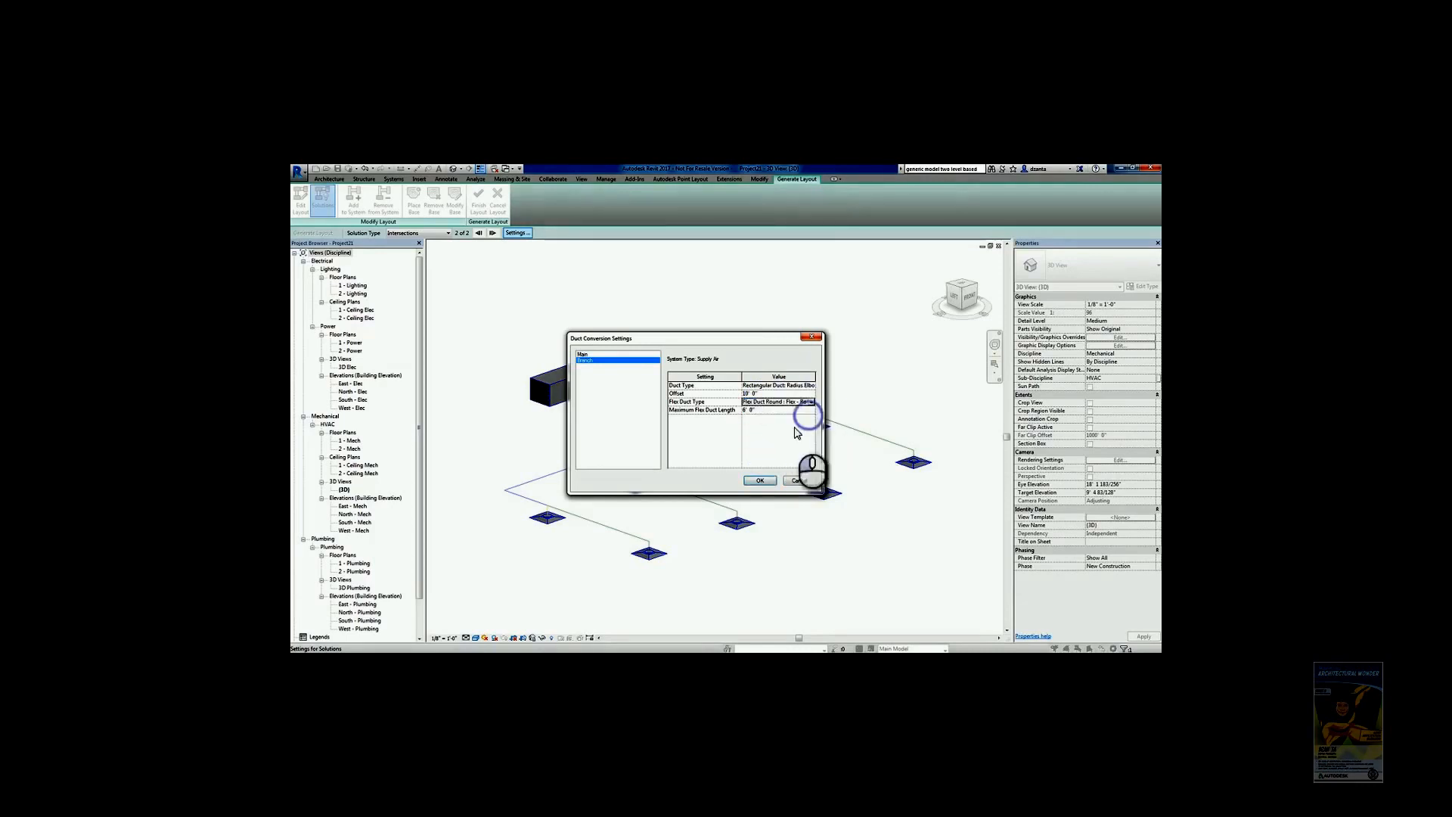
pyautogui.click(759, 480)
pyautogui.keyDown('shift'); pyautogui.moveTo(840, 514); pyautogui.dragTo(840, 553, button='middle'); pyautogui.keyUp('shift')
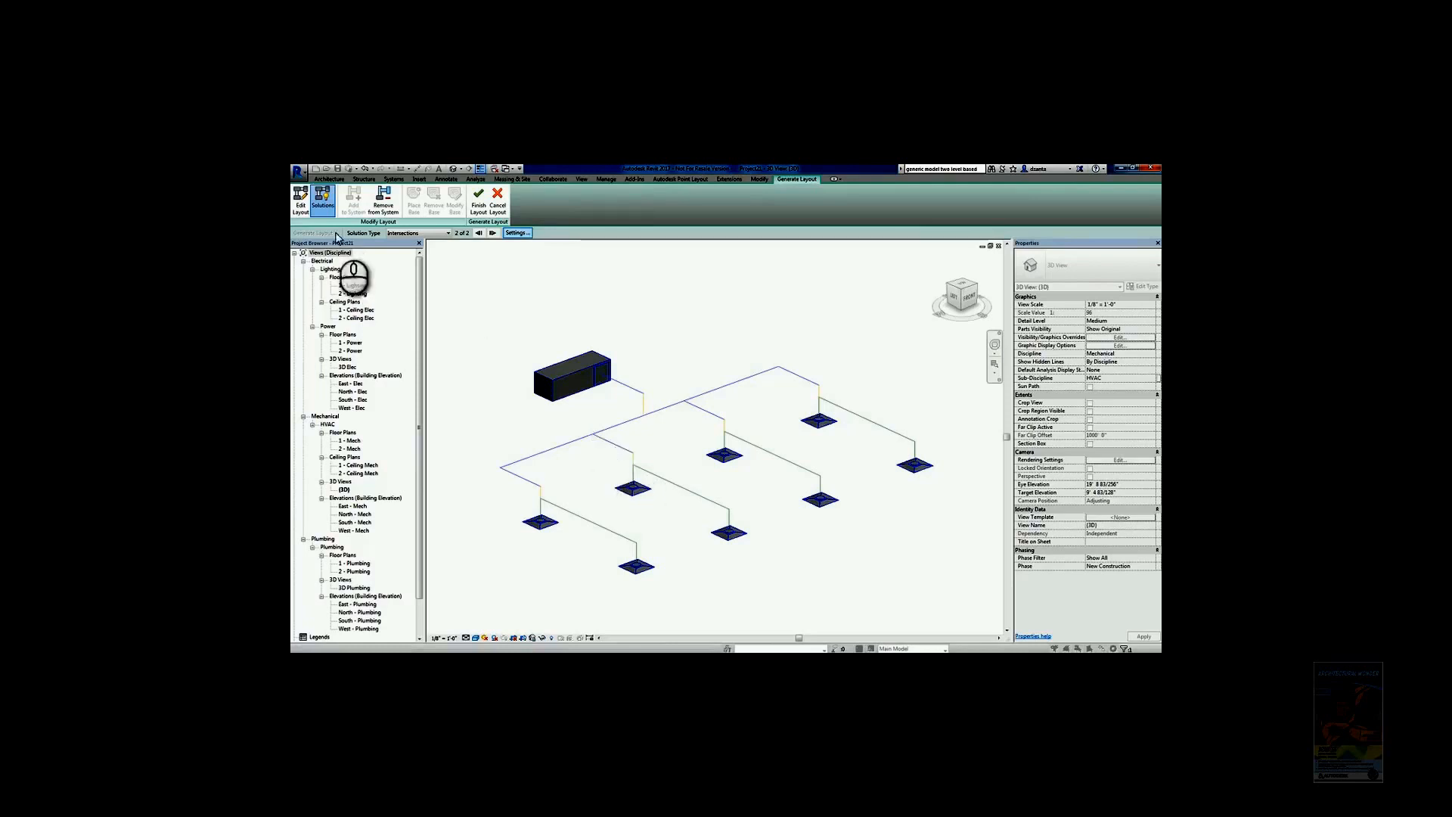
# Step: Start editing the layout and set the elevation of the second branch line from the left to 11'
pyautogui.click(302, 203)
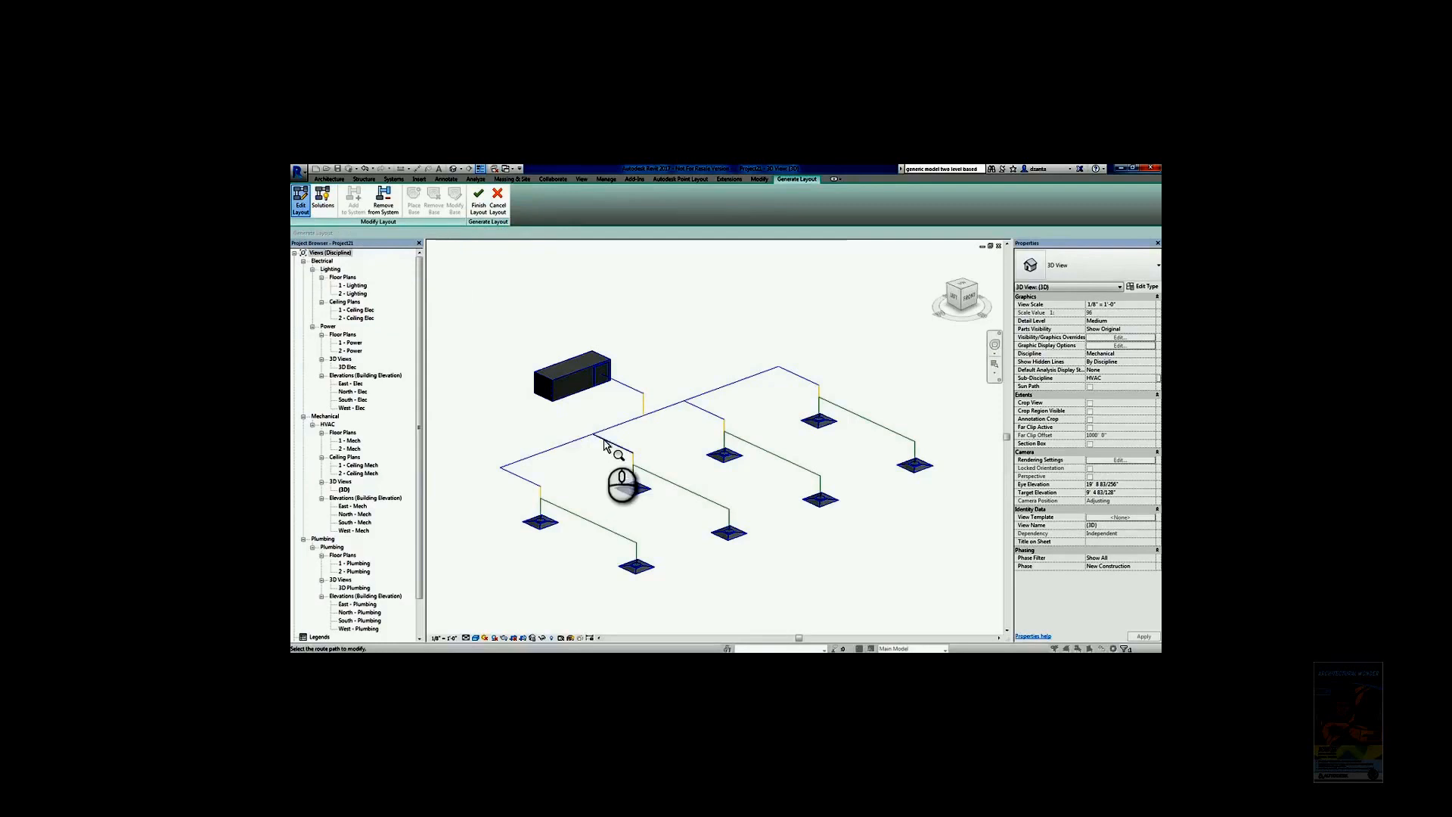
pyautogui.click(568, 442)
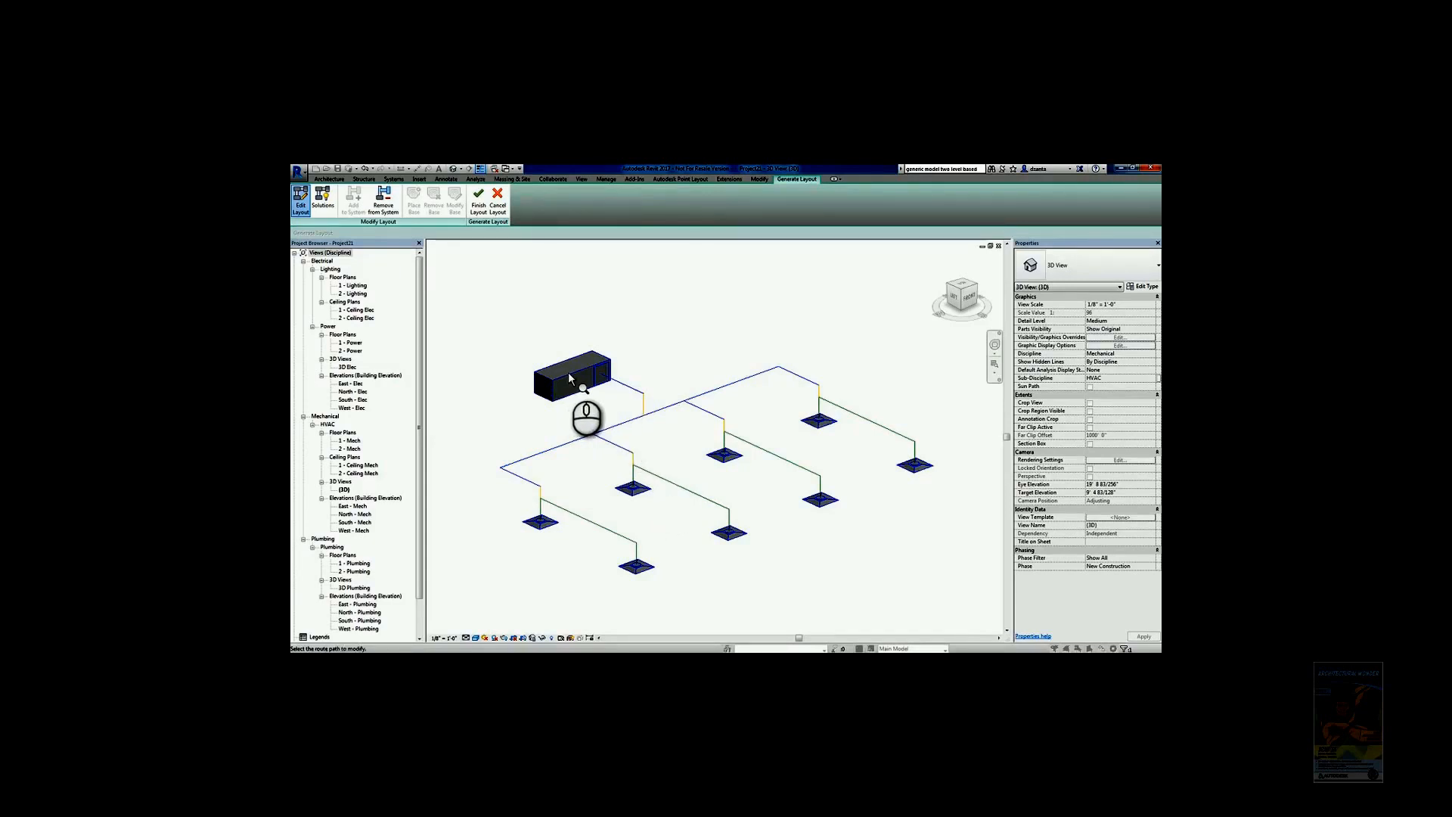
pyautogui.click(689, 493)
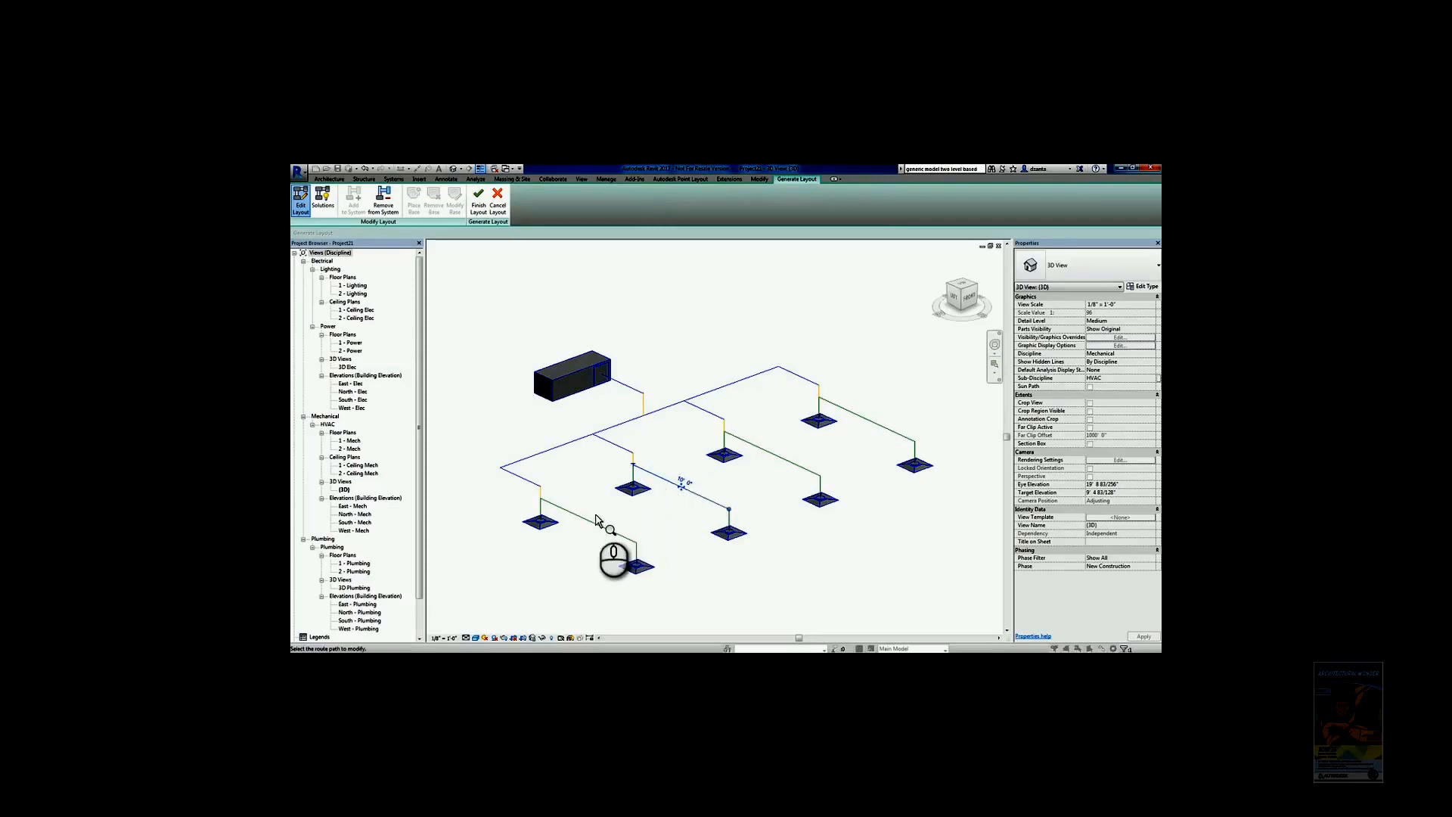
pyautogui.click(689, 482)
pyautogui.write('11')
pyautogui.click(774, 499)
# Step: Raise the third and fourth branch lines from the left to an elevation of 11'
pyautogui.click(781, 457)
pyautogui.click(781, 446)
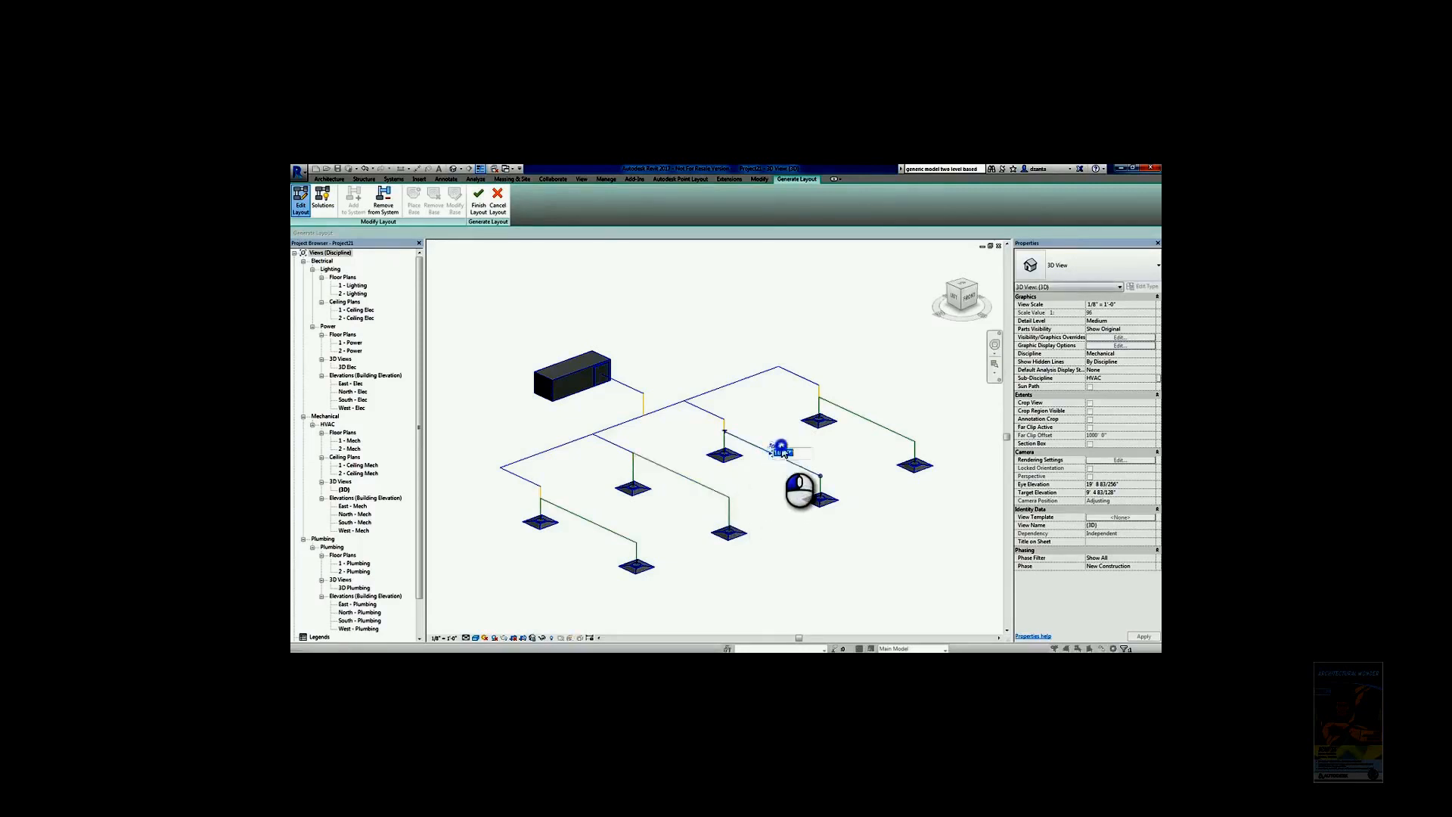
pyautogui.write('11')
pyautogui.click(775, 411)
pyautogui.click(845, 409)
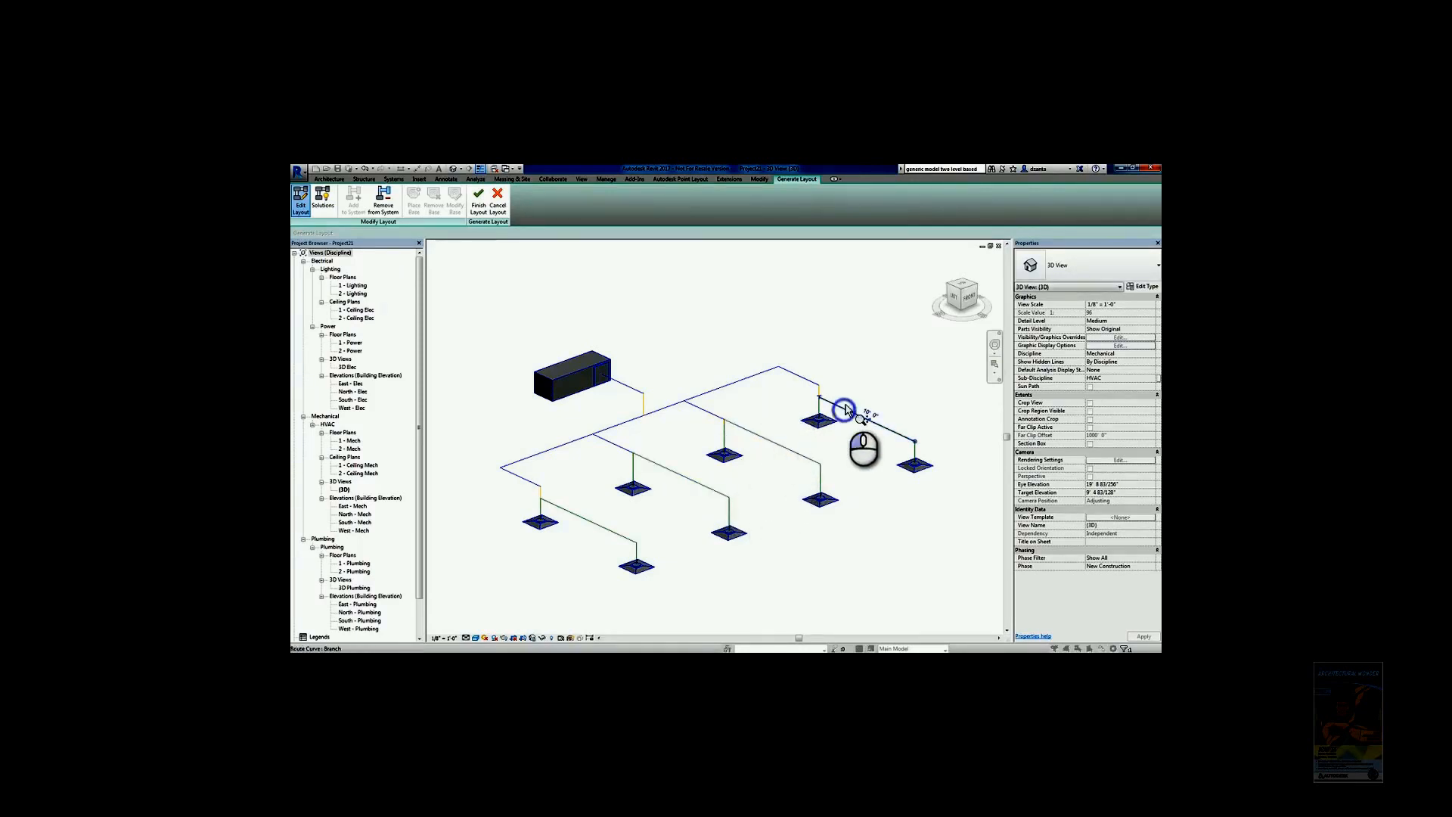
pyautogui.click(898, 389)
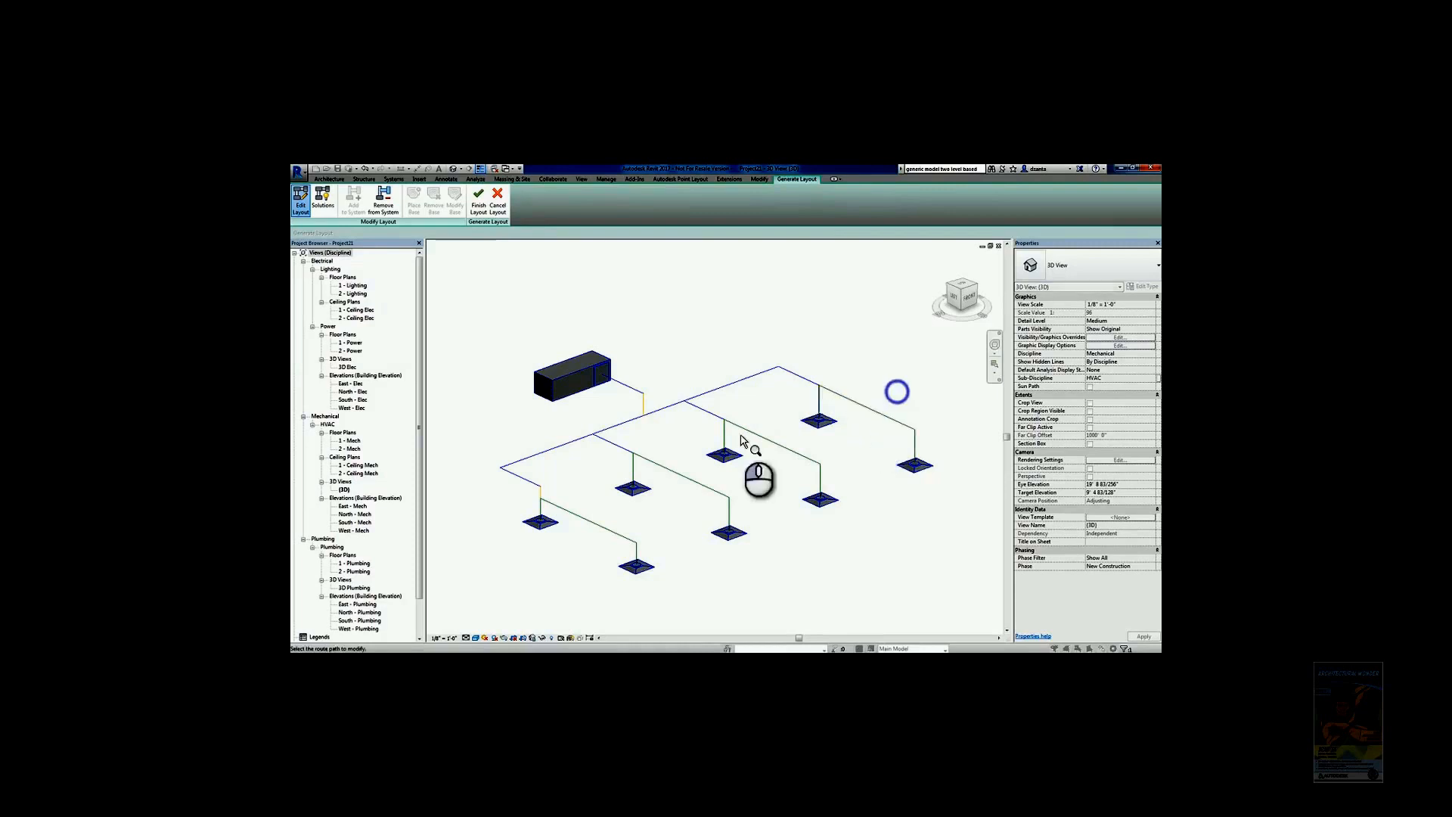
# Step: Set the leftmost branch line's elevation to 11' and finish the layout to convert it into ducts, dismissing the warnings
pyautogui.click(607, 526)
pyautogui.click(601, 519)
pyautogui.write('11')
pyautogui.click(683, 528)
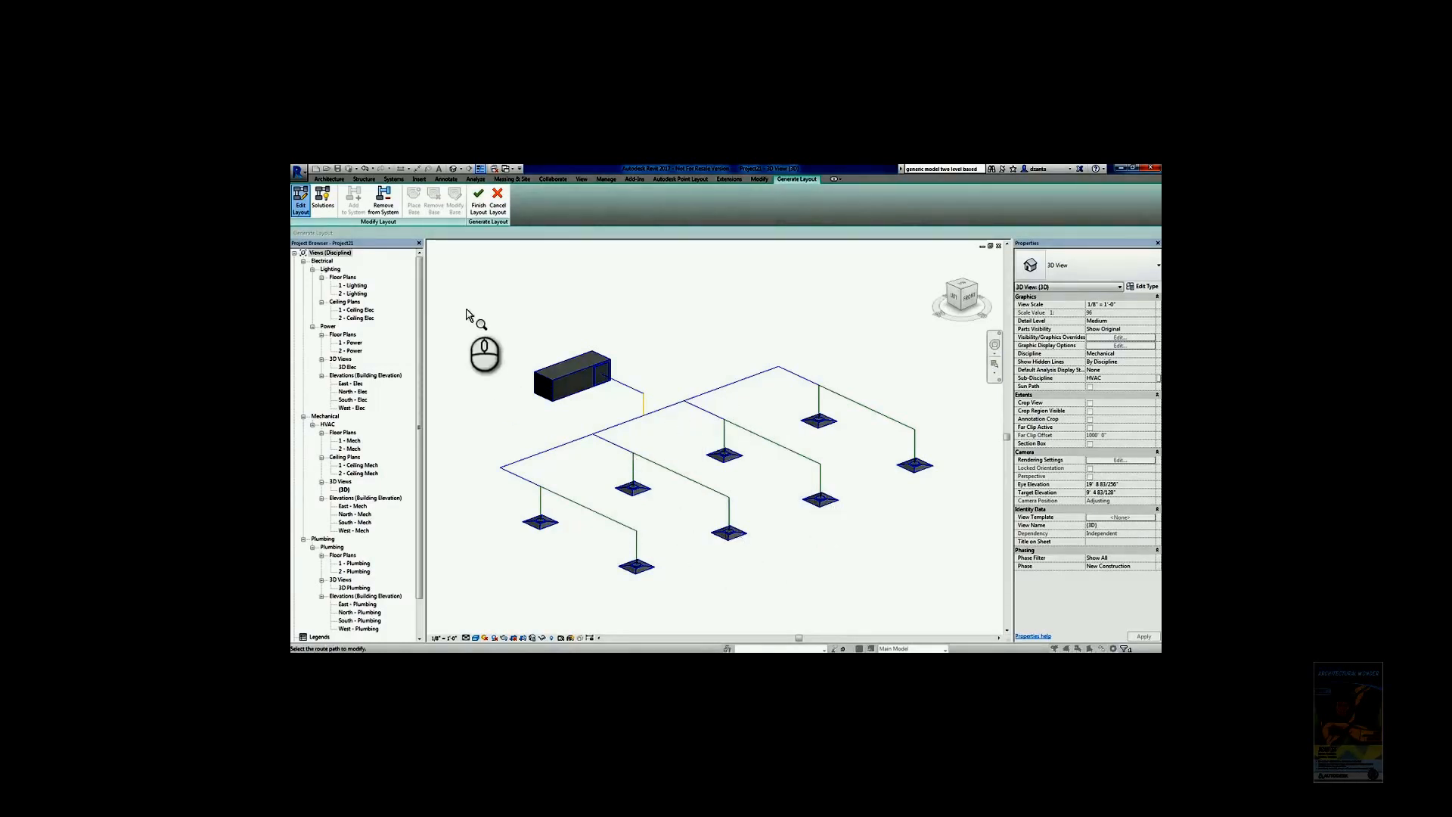
pyautogui.click(478, 203)
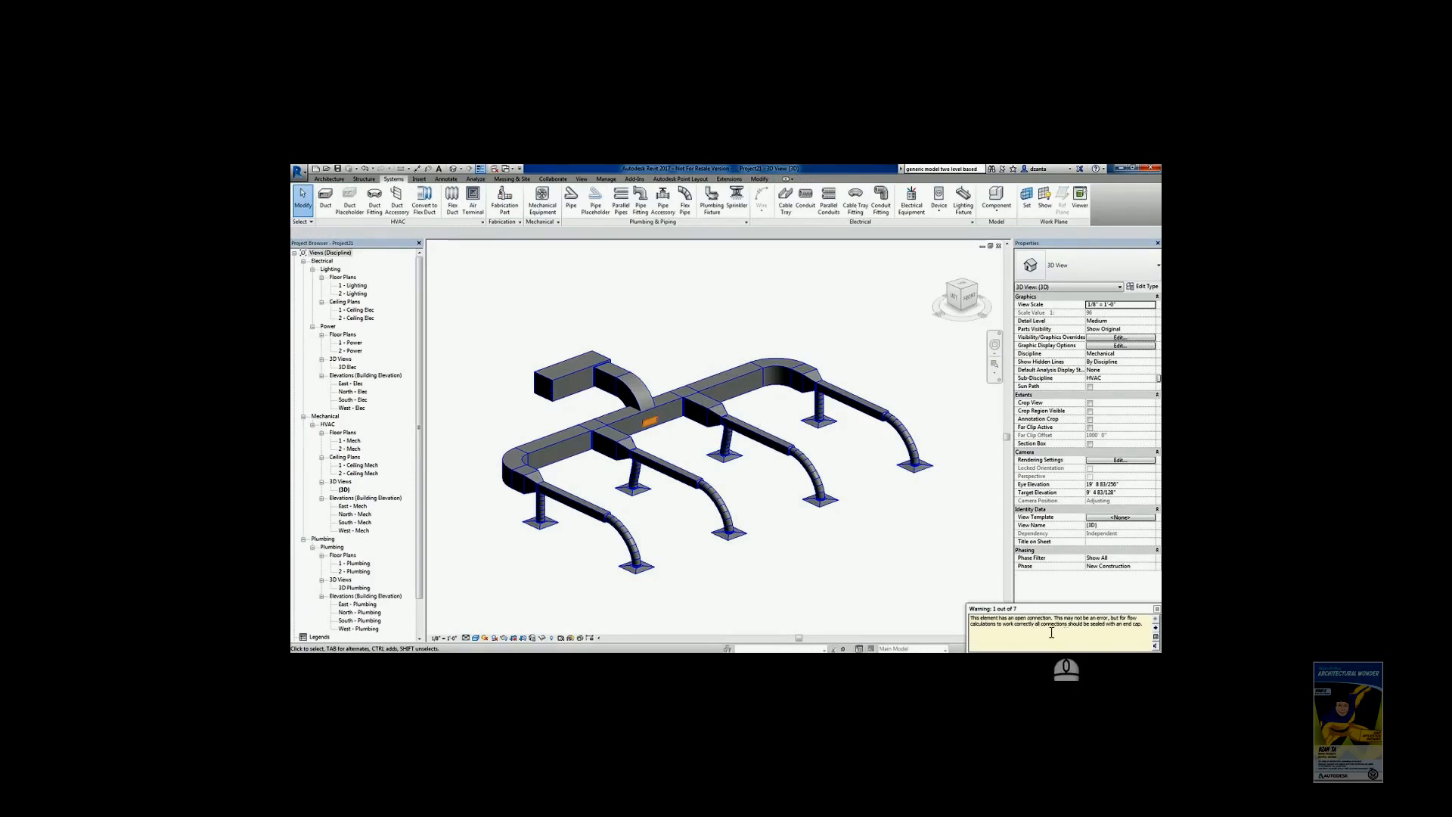
pyautogui.click(851, 601)
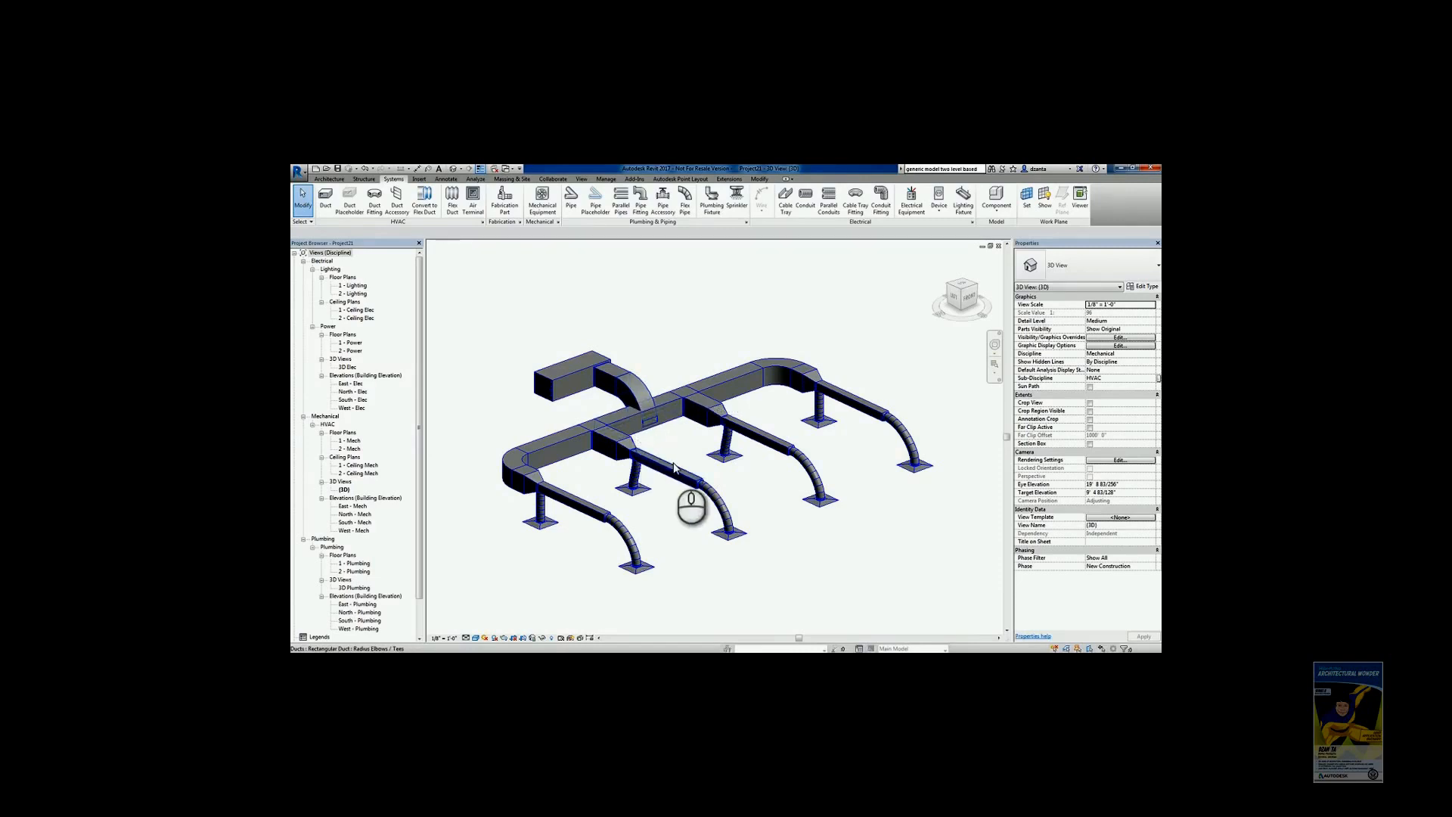
# Step: Examine the rectangular radius elbow that joins the mechanical equipment's duct to the main duct
pyautogui.click(648, 429)
pyautogui.press('Escape')
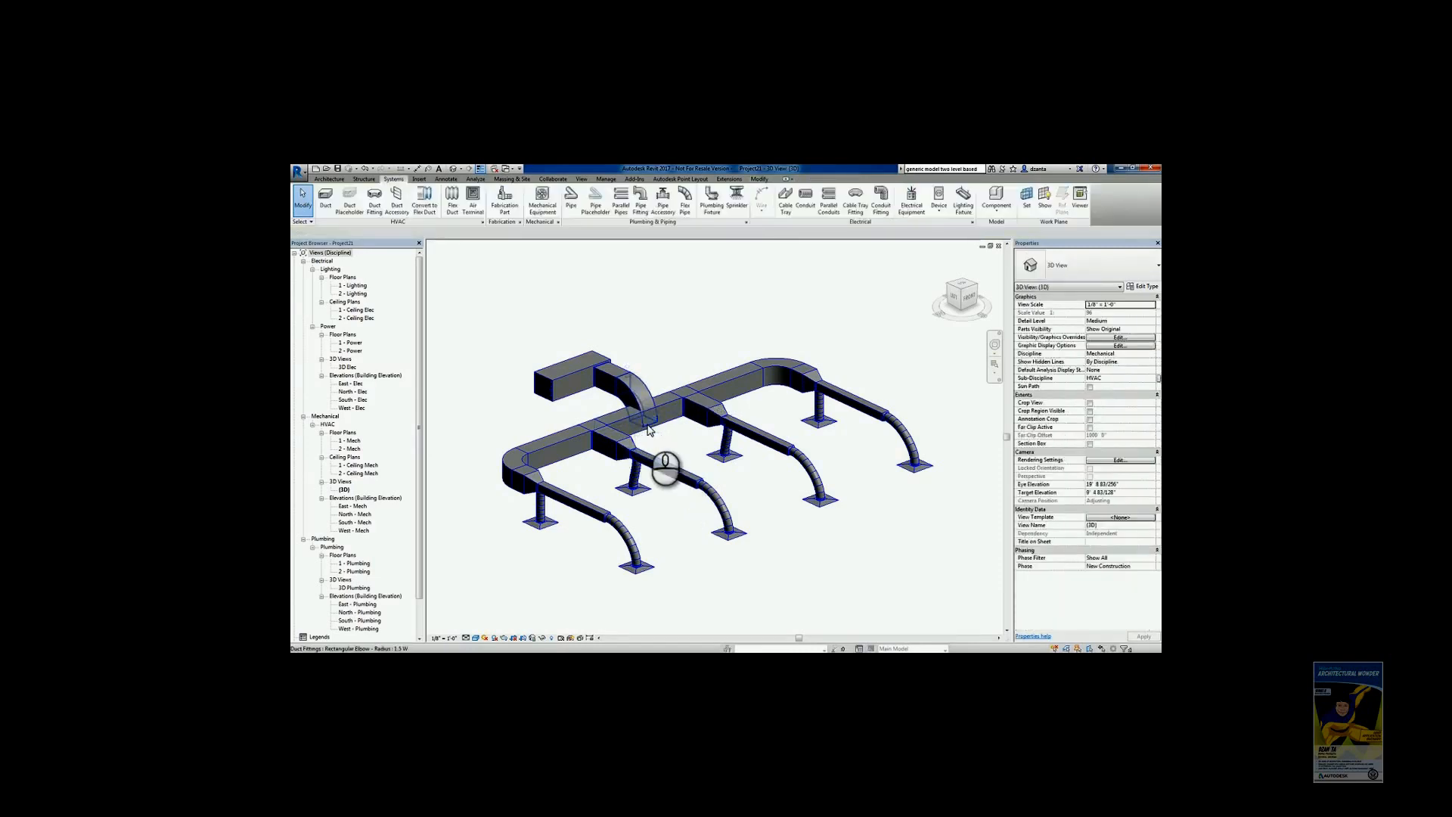
pyautogui.scroll(3, 637, 400)
pyautogui.click(638, 398)
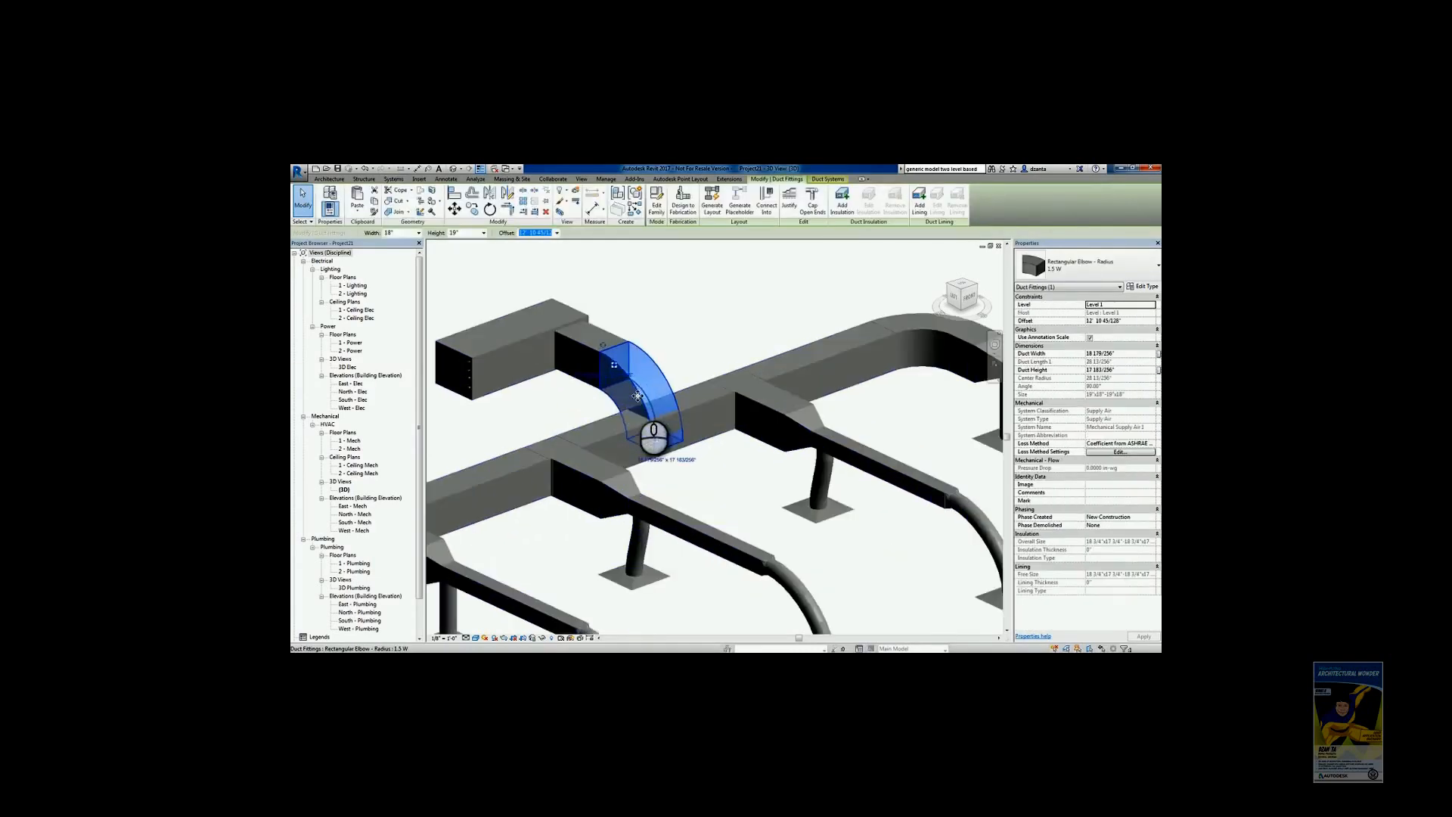
pyautogui.scroll(-3, 756, 522)
pyautogui.press('Escape')
pyautogui.moveTo(843, 564); pyautogui.dragTo(832, 526, button='middle')
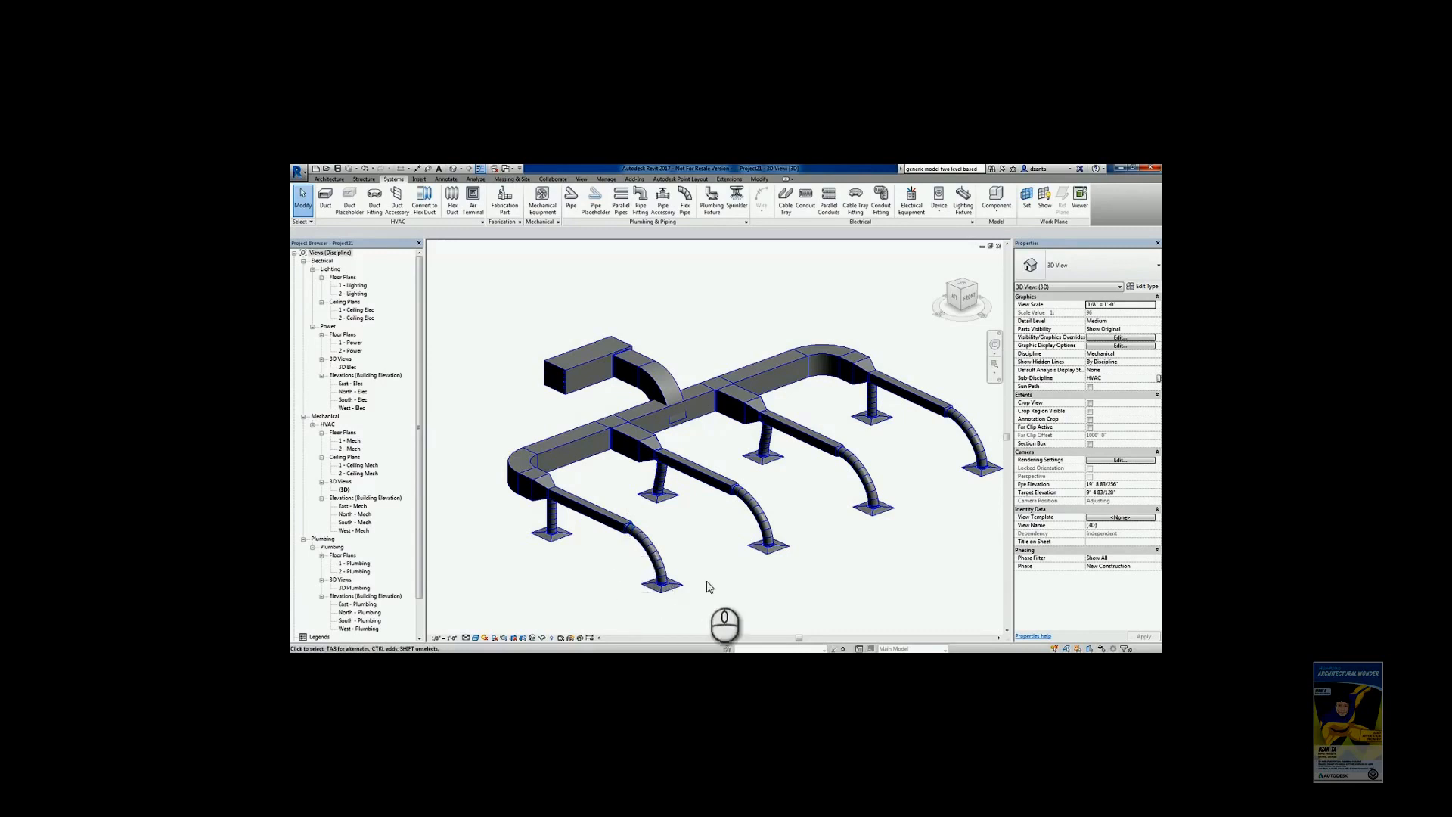
# Step: Select the duct network connected to the front diffuser and size its ducts by velocity and friction combined
pyautogui.moveTo(752, 587); pyautogui.dragTo(693, 557, button='middle')
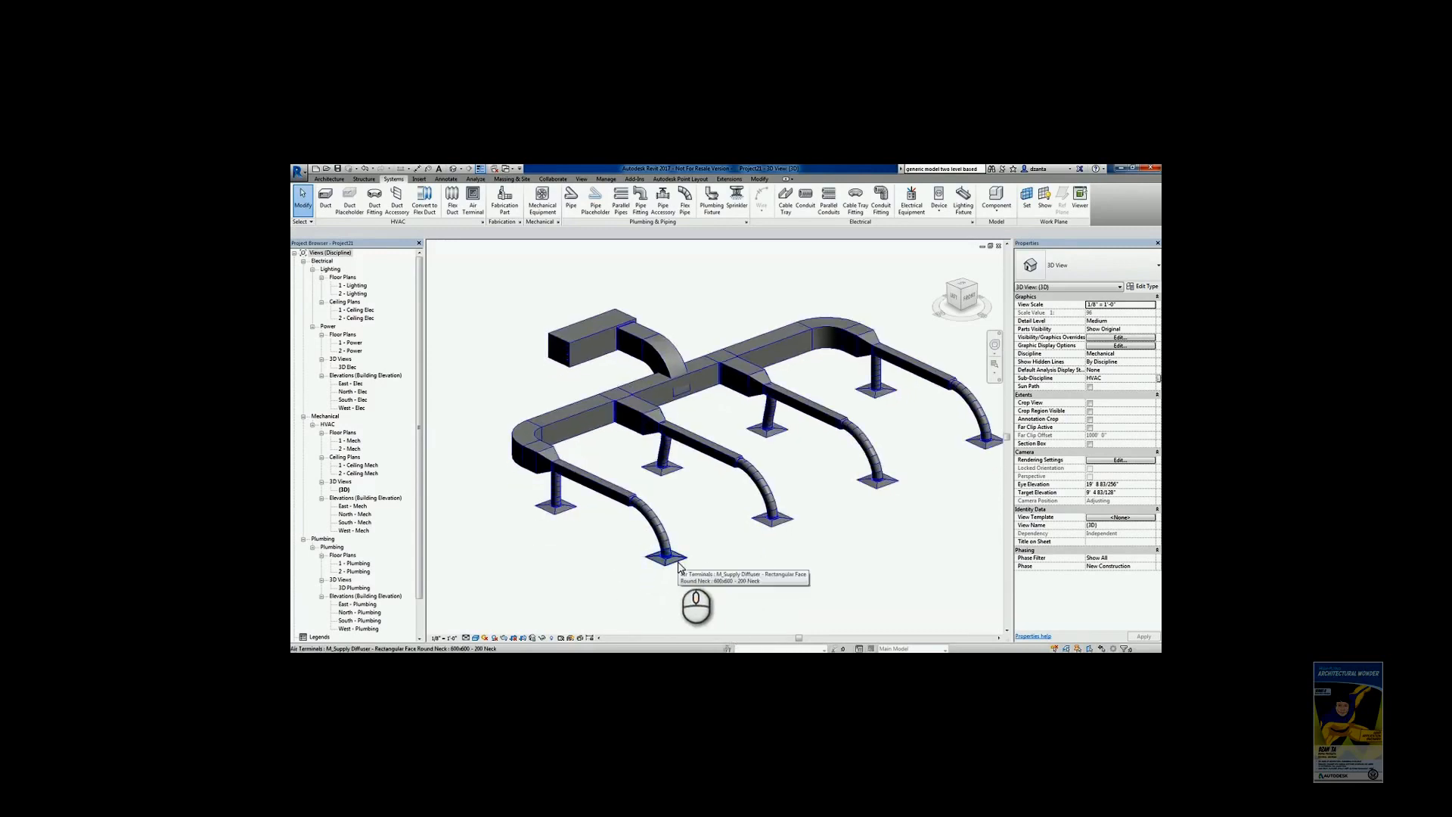
pyautogui.press('Tab')
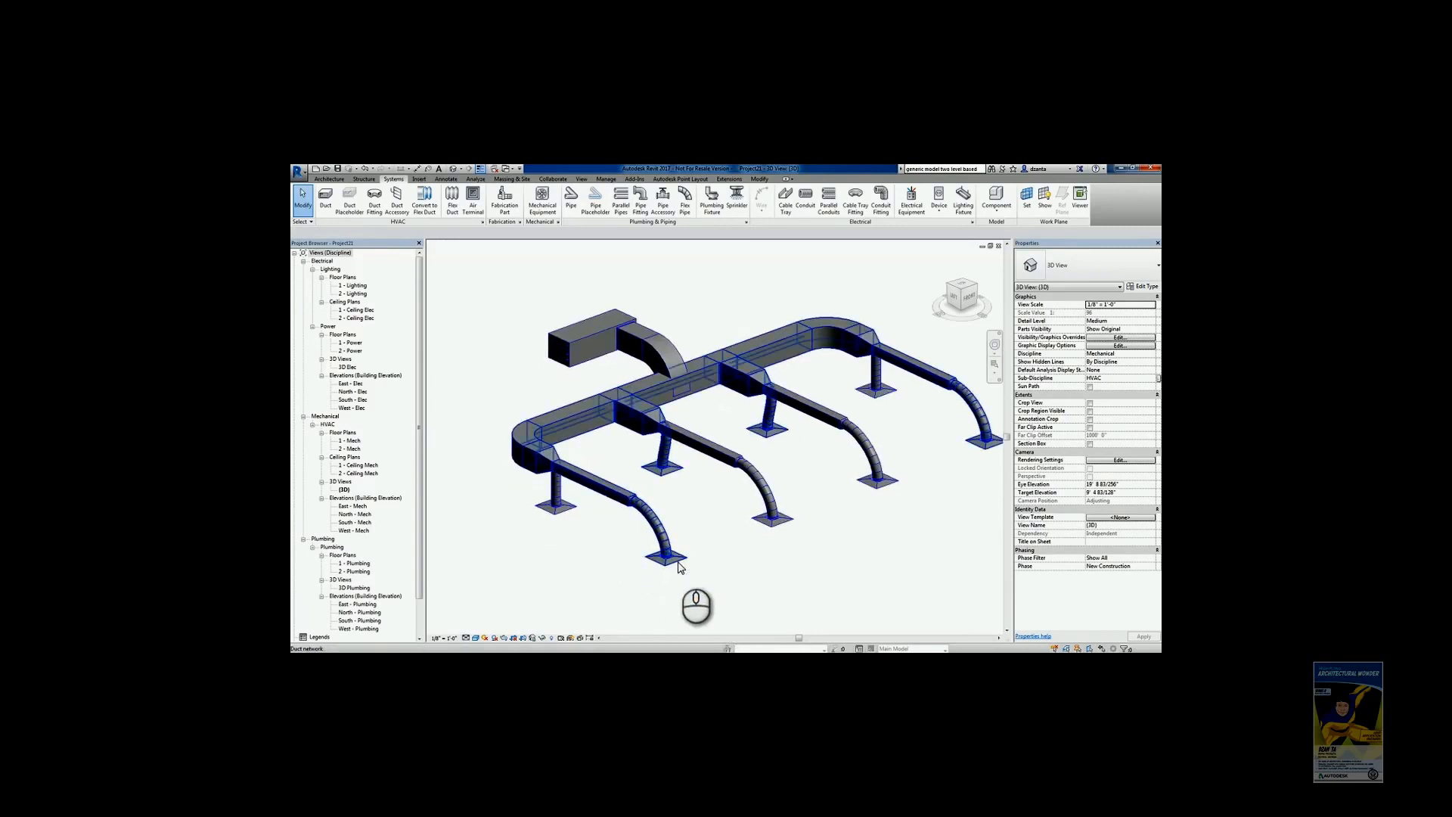
pyautogui.click(679, 568)
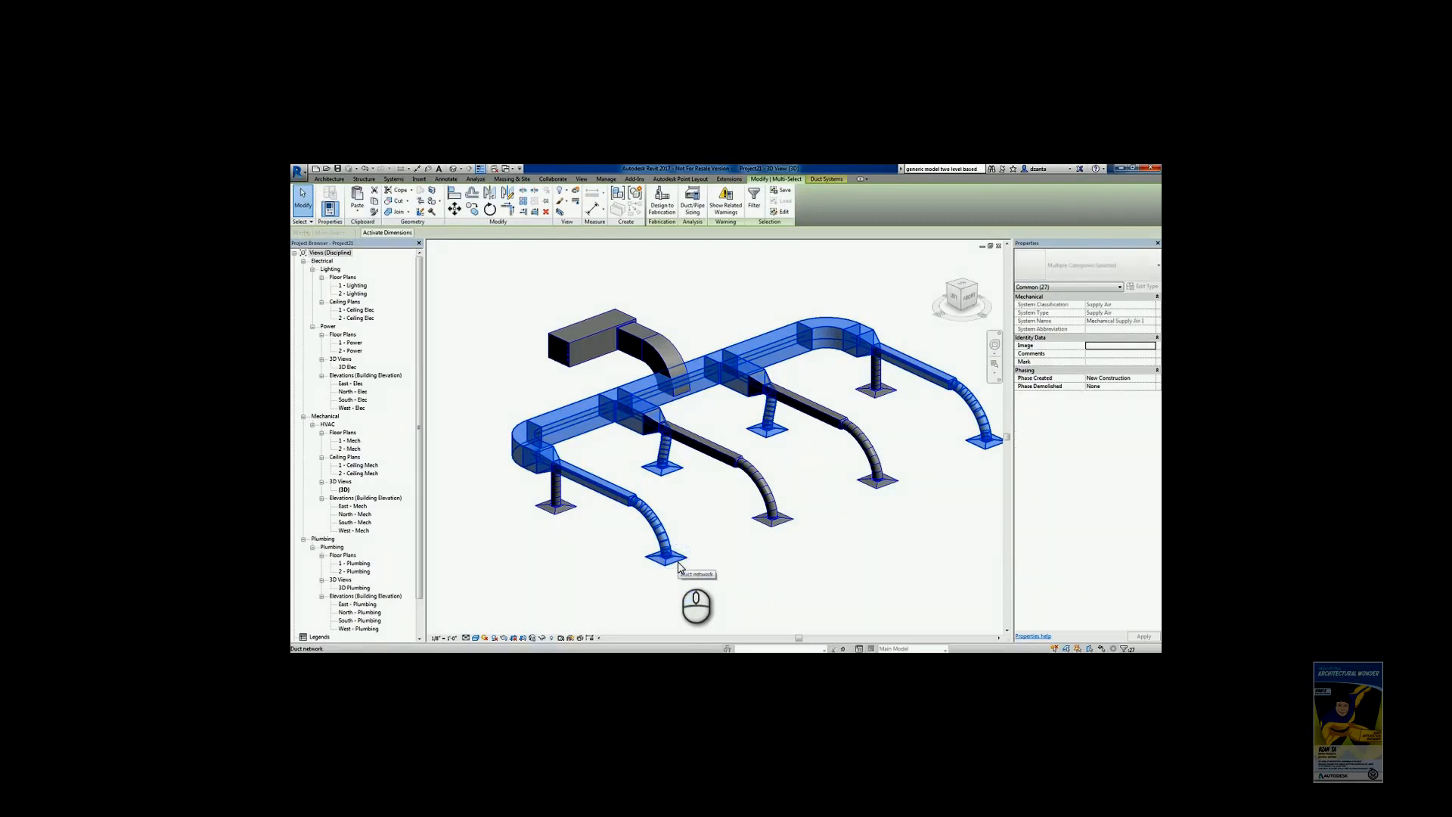
pyautogui.click(693, 211)
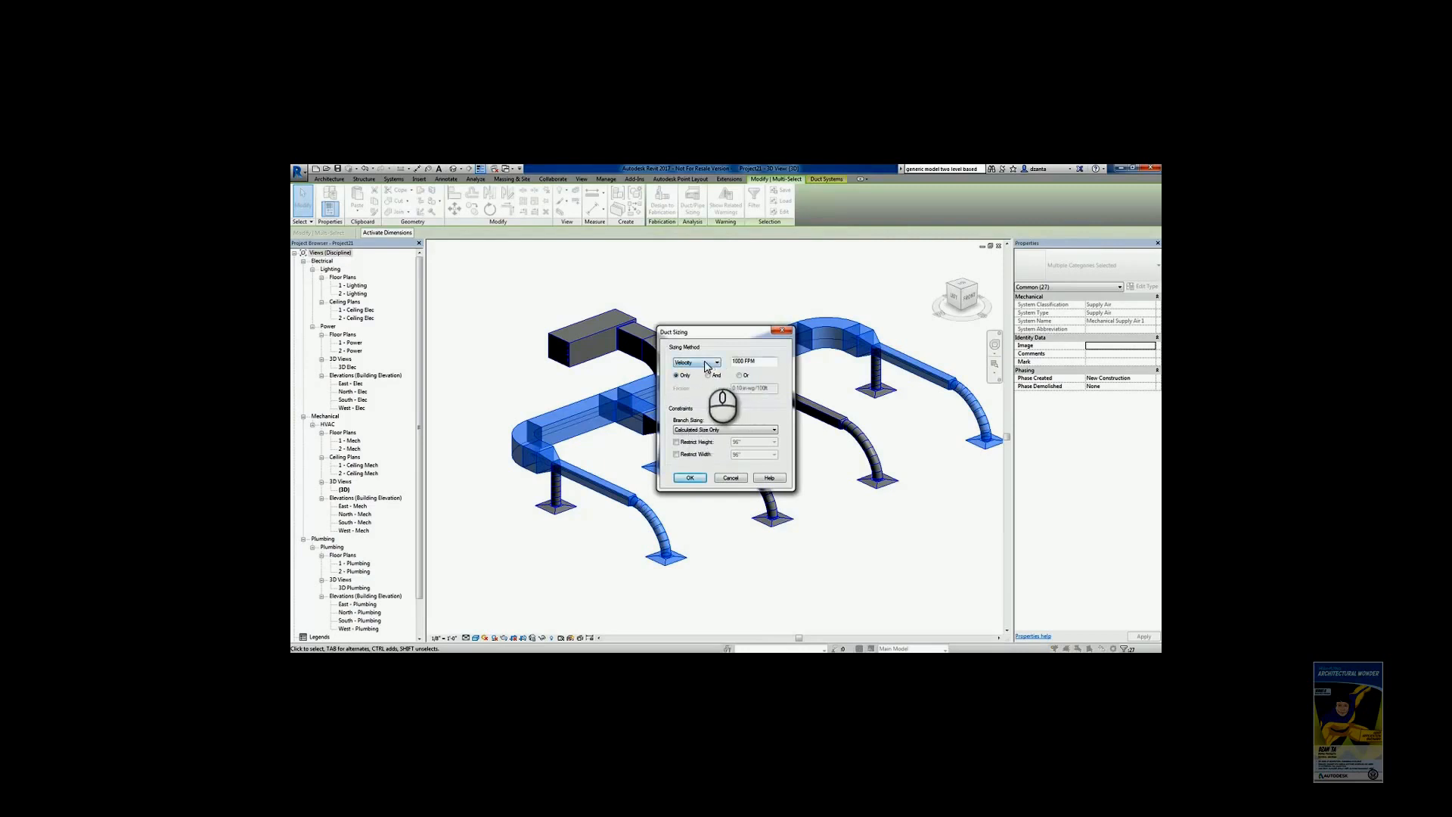
pyautogui.click(711, 376)
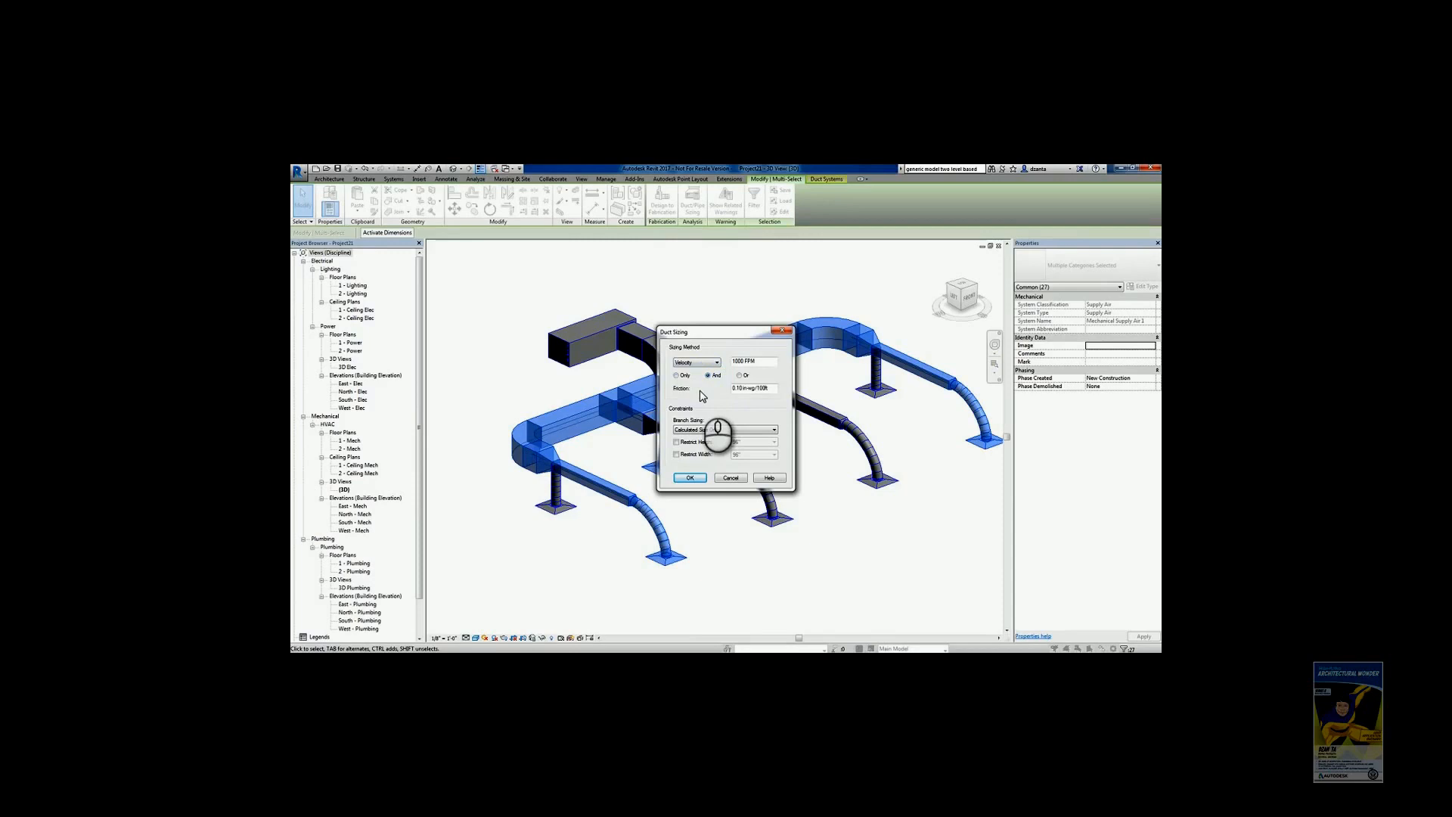
pyautogui.click(690, 478)
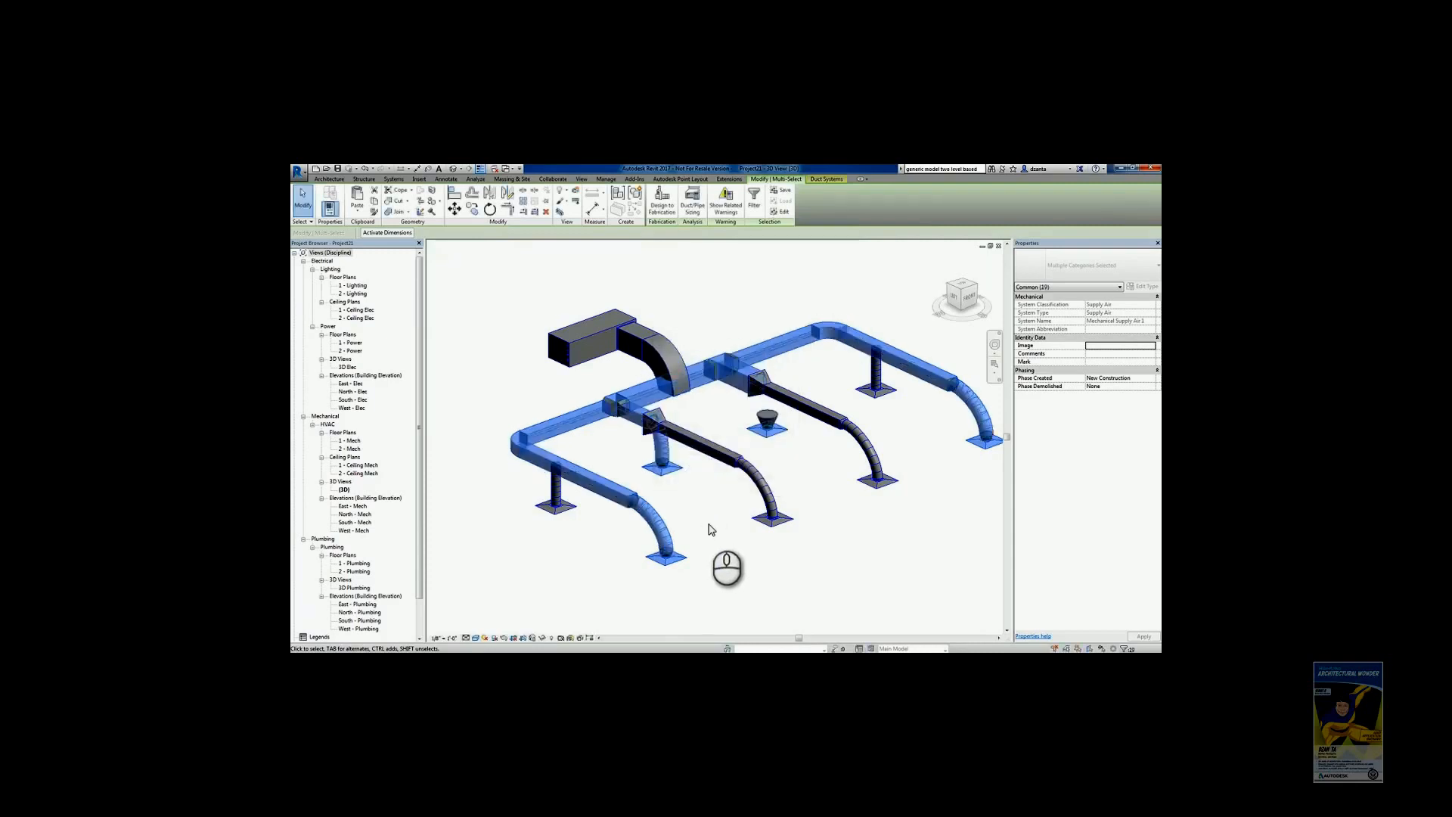
pyautogui.click(709, 527)
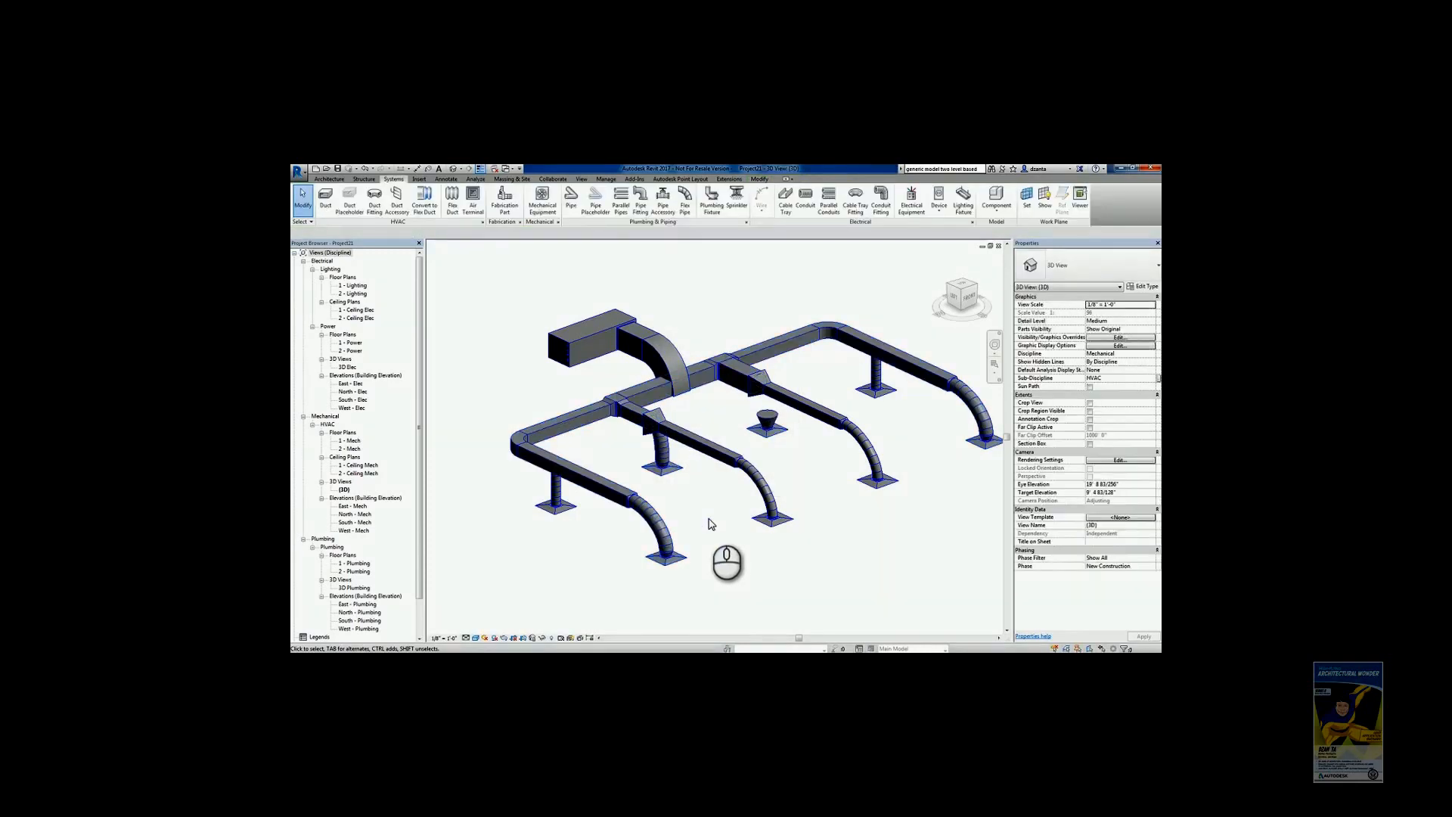
# Step: Undo the duct sizing and the previously generated duct layout
pyautogui.keyDown('shift'); pyautogui.moveTo(711, 537); pyautogui.dragTo(851, 565, button='middle'); pyautogui.keyUp('shift')
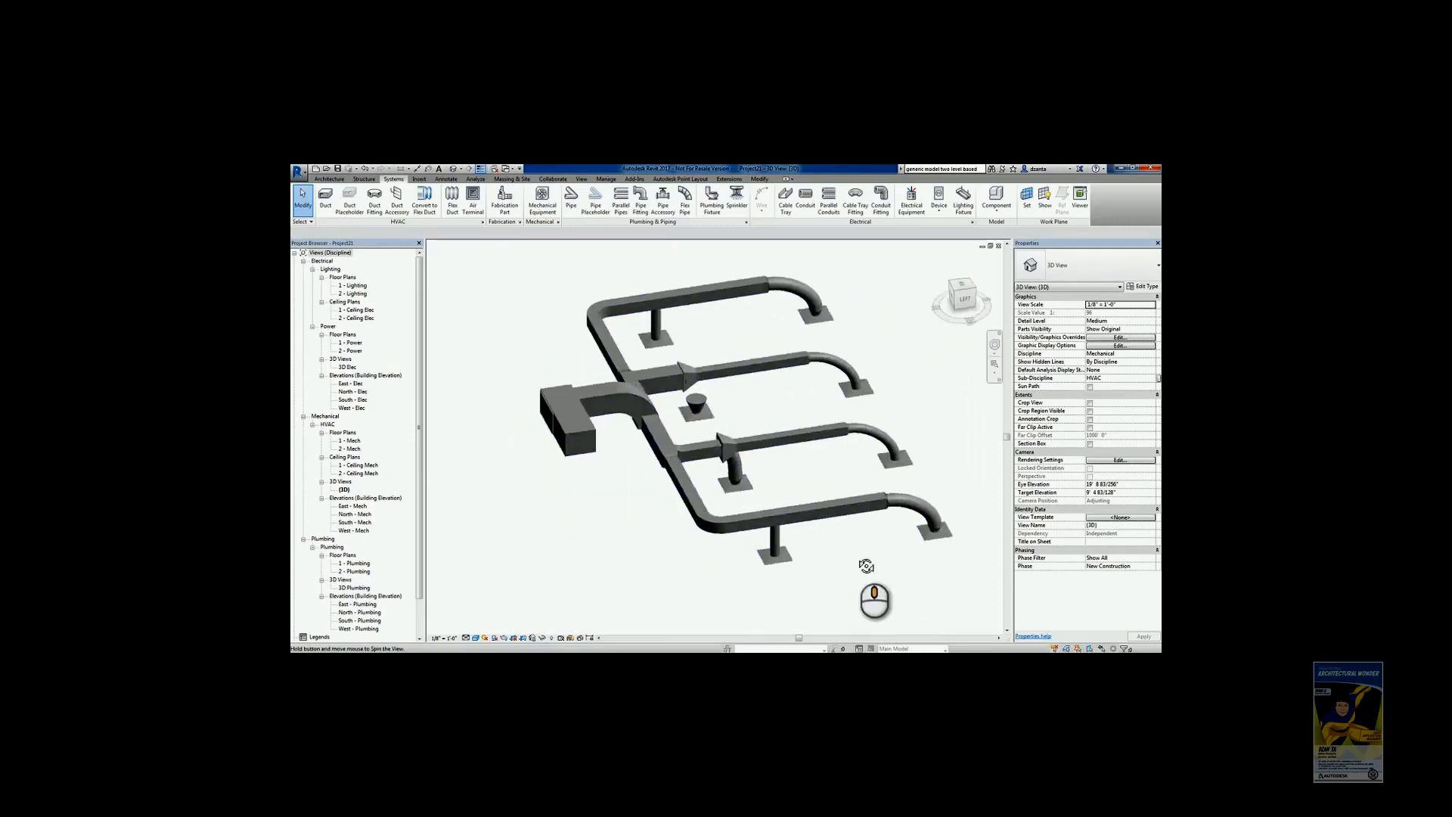
pyautogui.scroll(3, 755, 484)
pyautogui.keyDown('shift'); pyautogui.moveTo(755, 484); pyautogui.dragTo(635, 509, button='middle'); pyautogui.keyUp('shift')
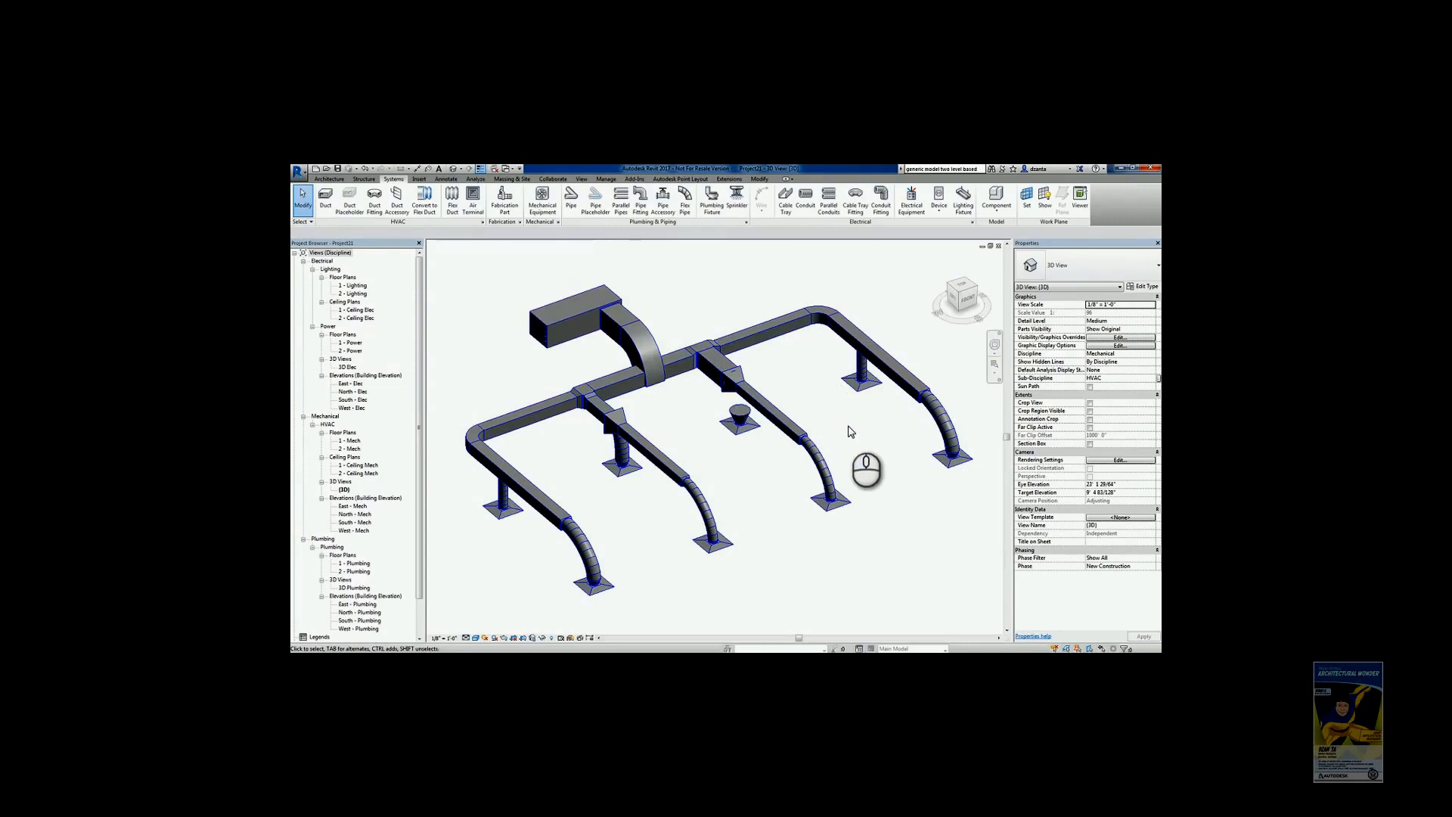
pyautogui.hotkey('ctrl', 'z')
pyautogui.hotkey('ctrl', 'z')
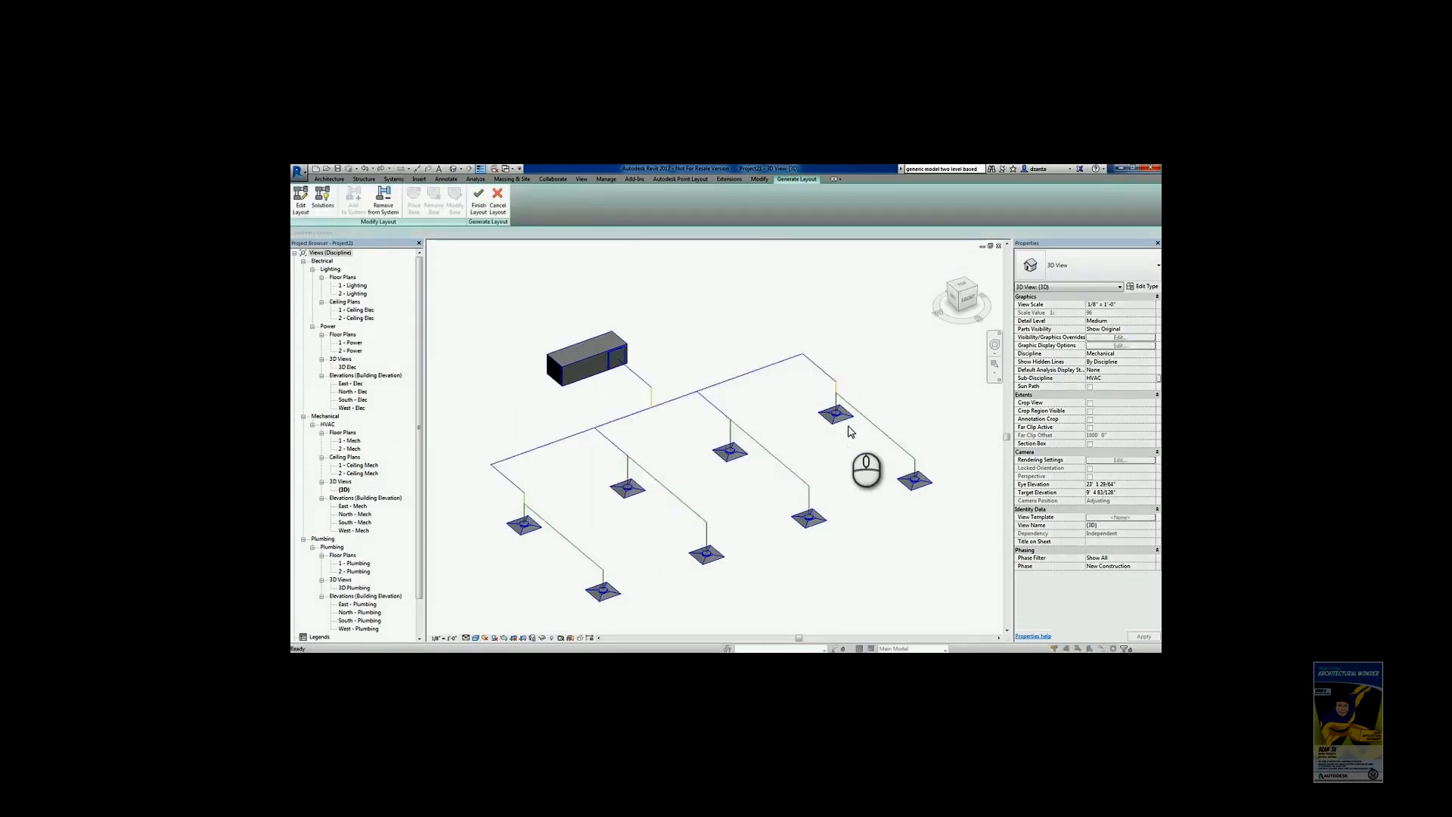
pyautogui.hotkey('ctrl', 'z')
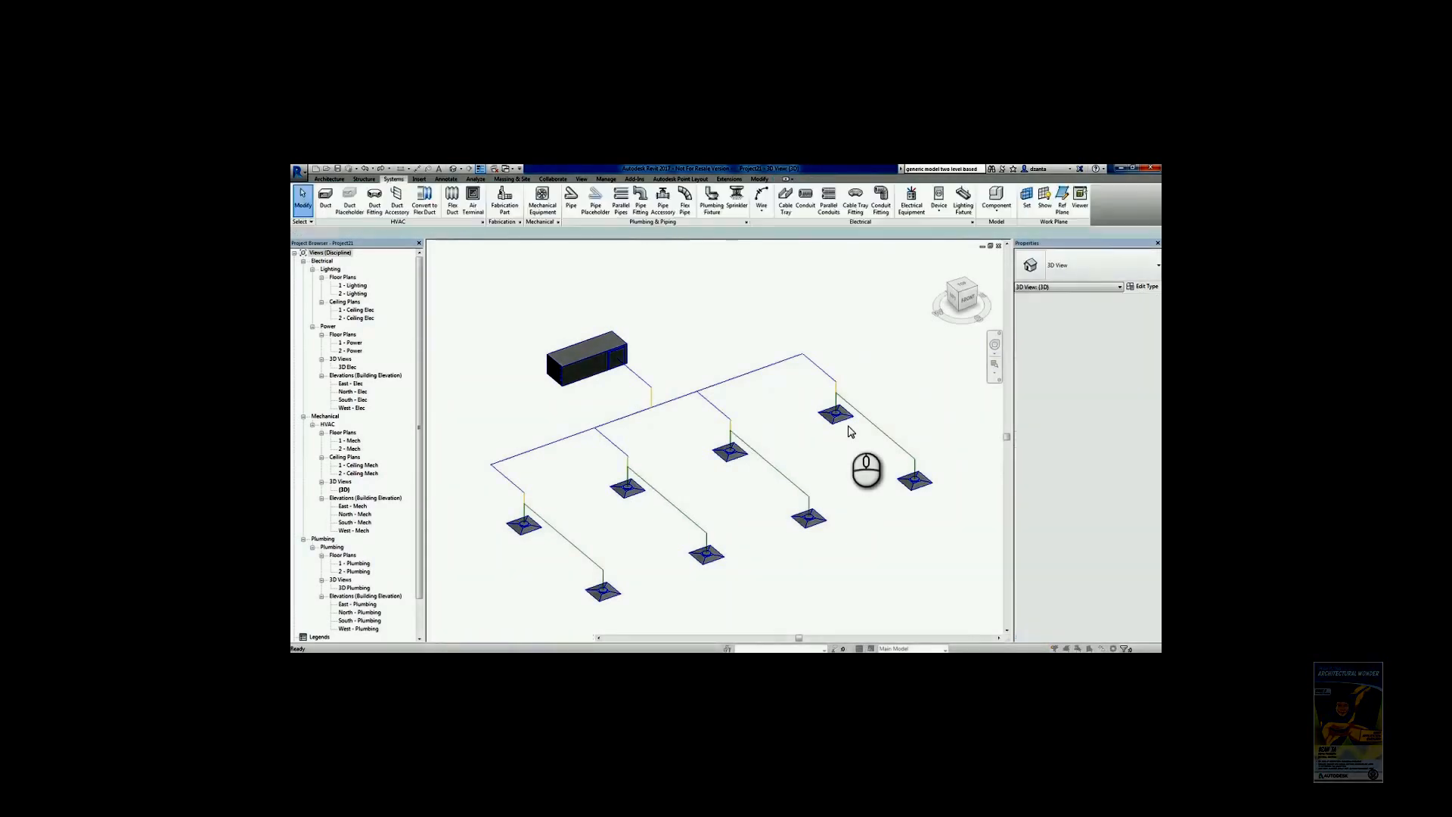
# Step: Generate a new layout from the rear diffuser of the supply air system, choosing network solution 6 of 6
pyautogui.click(836, 414)
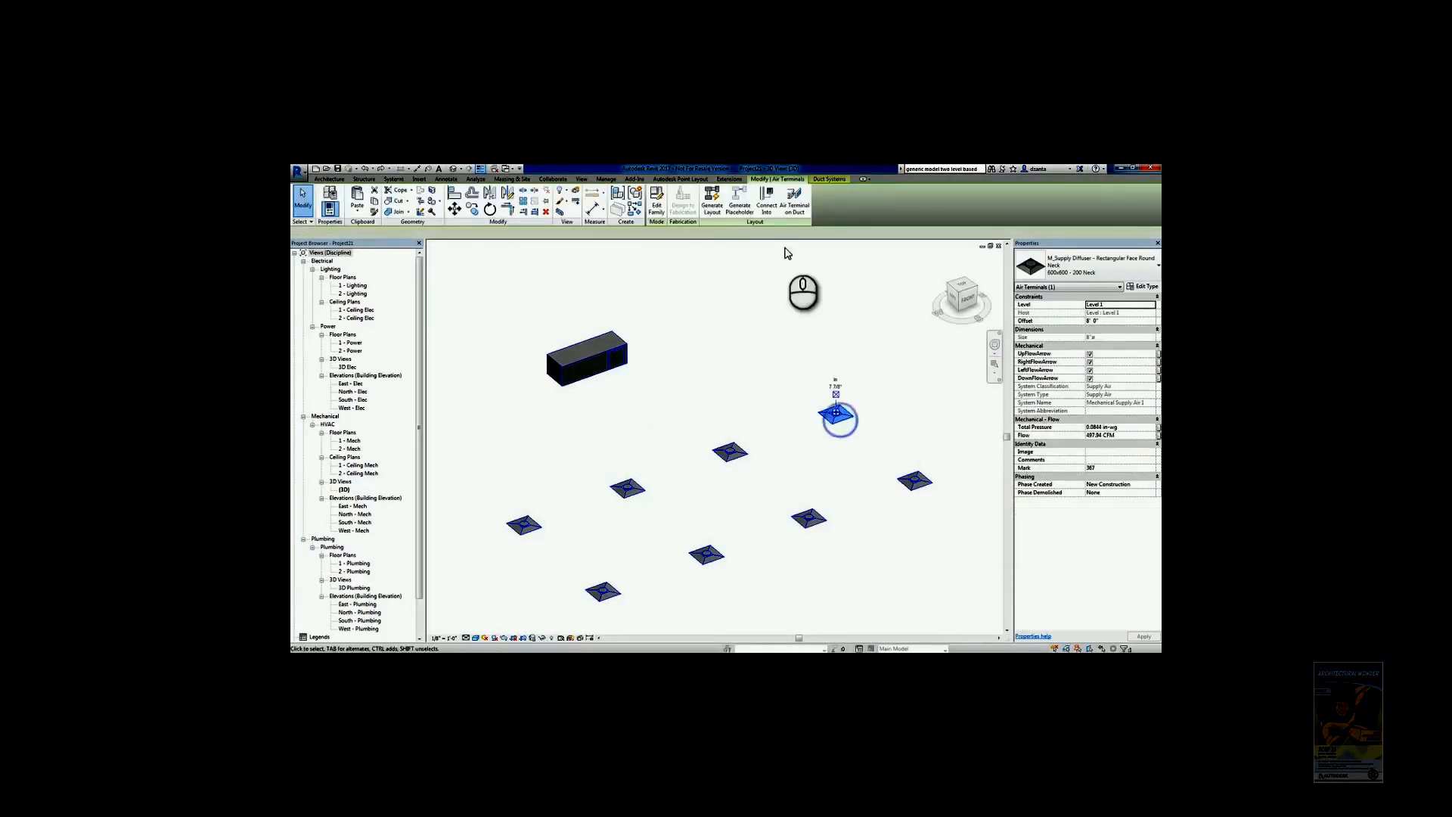
pyautogui.click(709, 203)
pyautogui.click(323, 199)
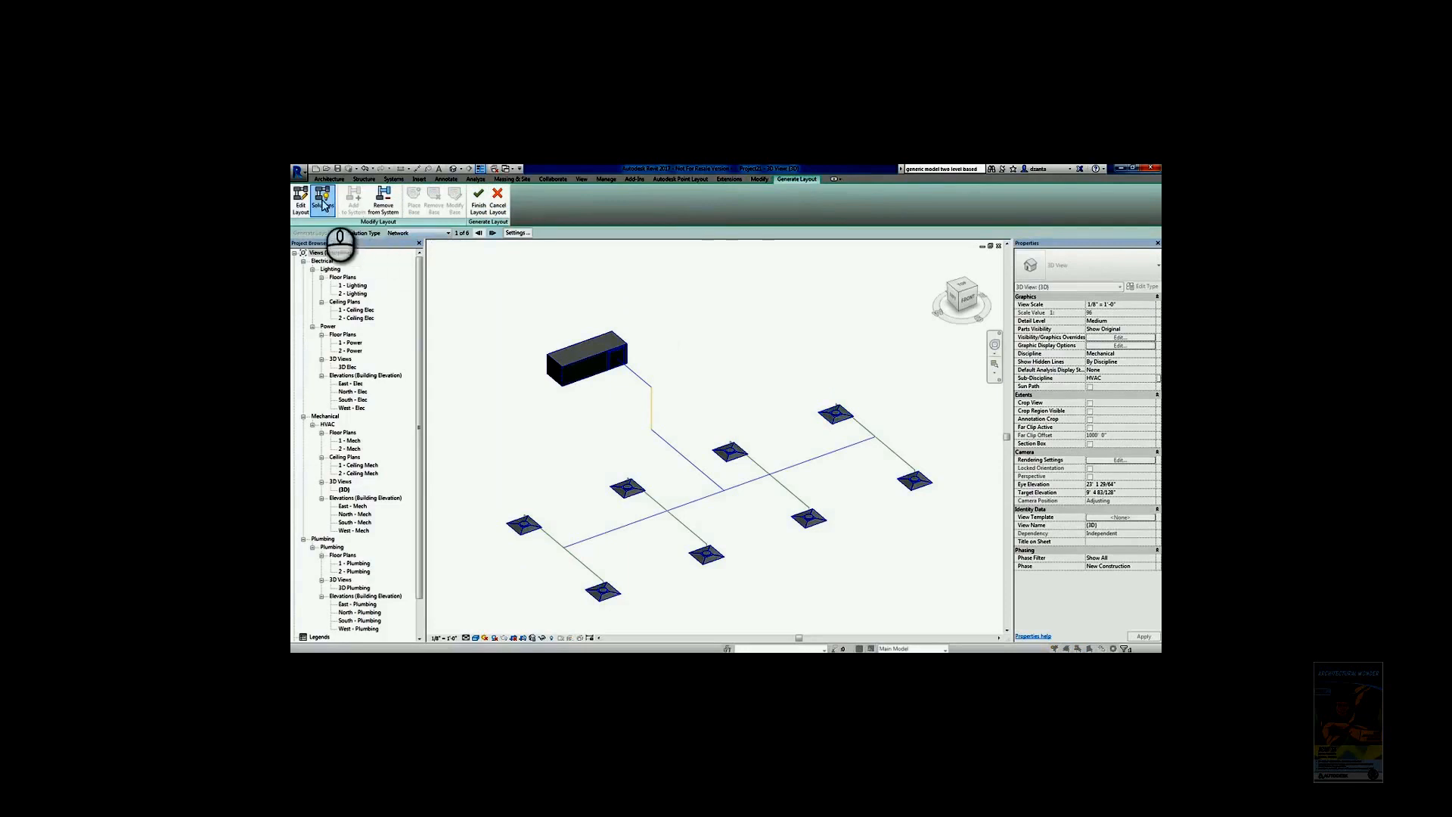
pyautogui.click(480, 234)
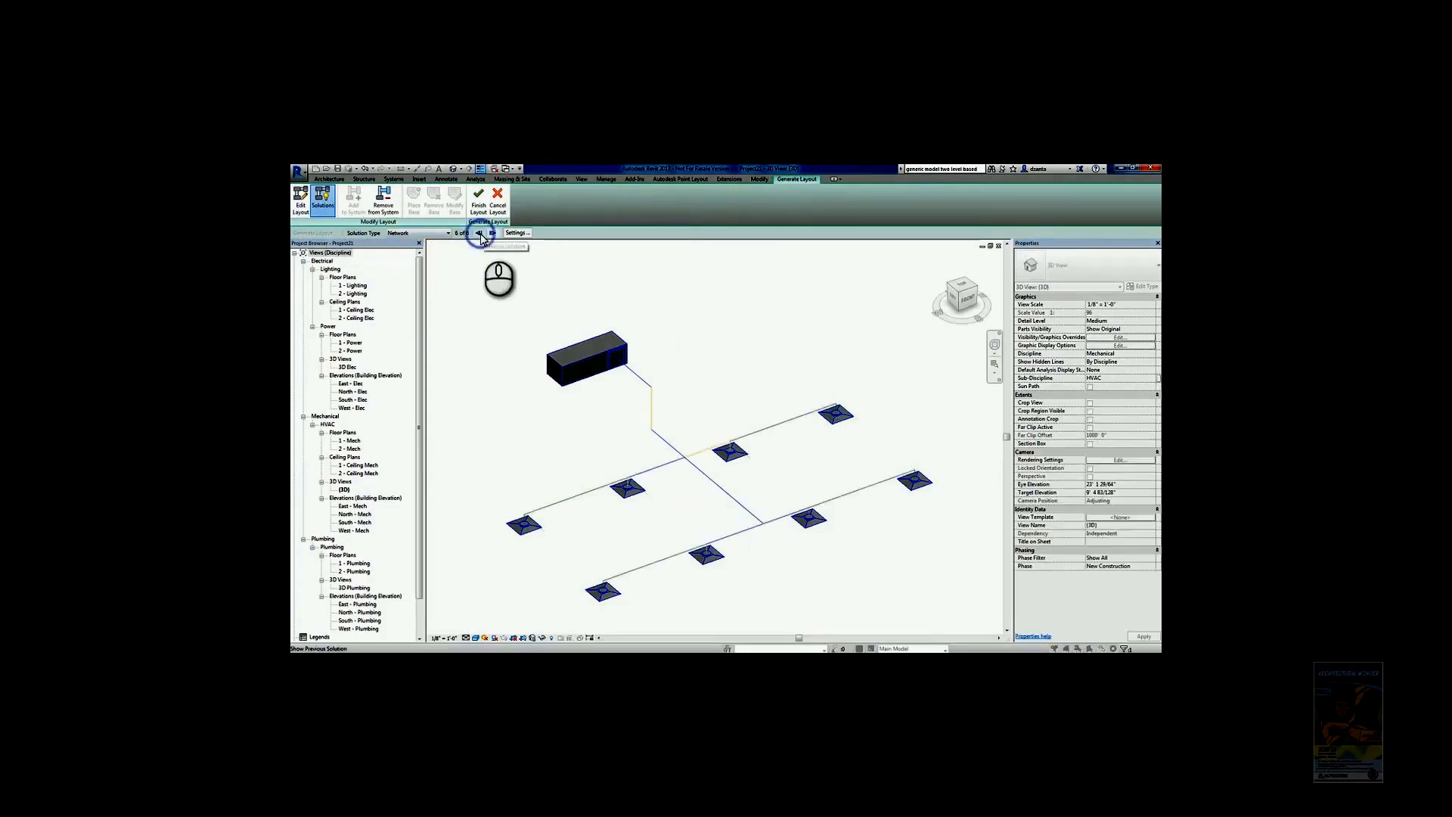
pyautogui.keyDown('shift'); pyautogui.moveTo(785, 474); pyautogui.dragTo(832, 424, button='middle'); pyautogui.keyUp('shift')
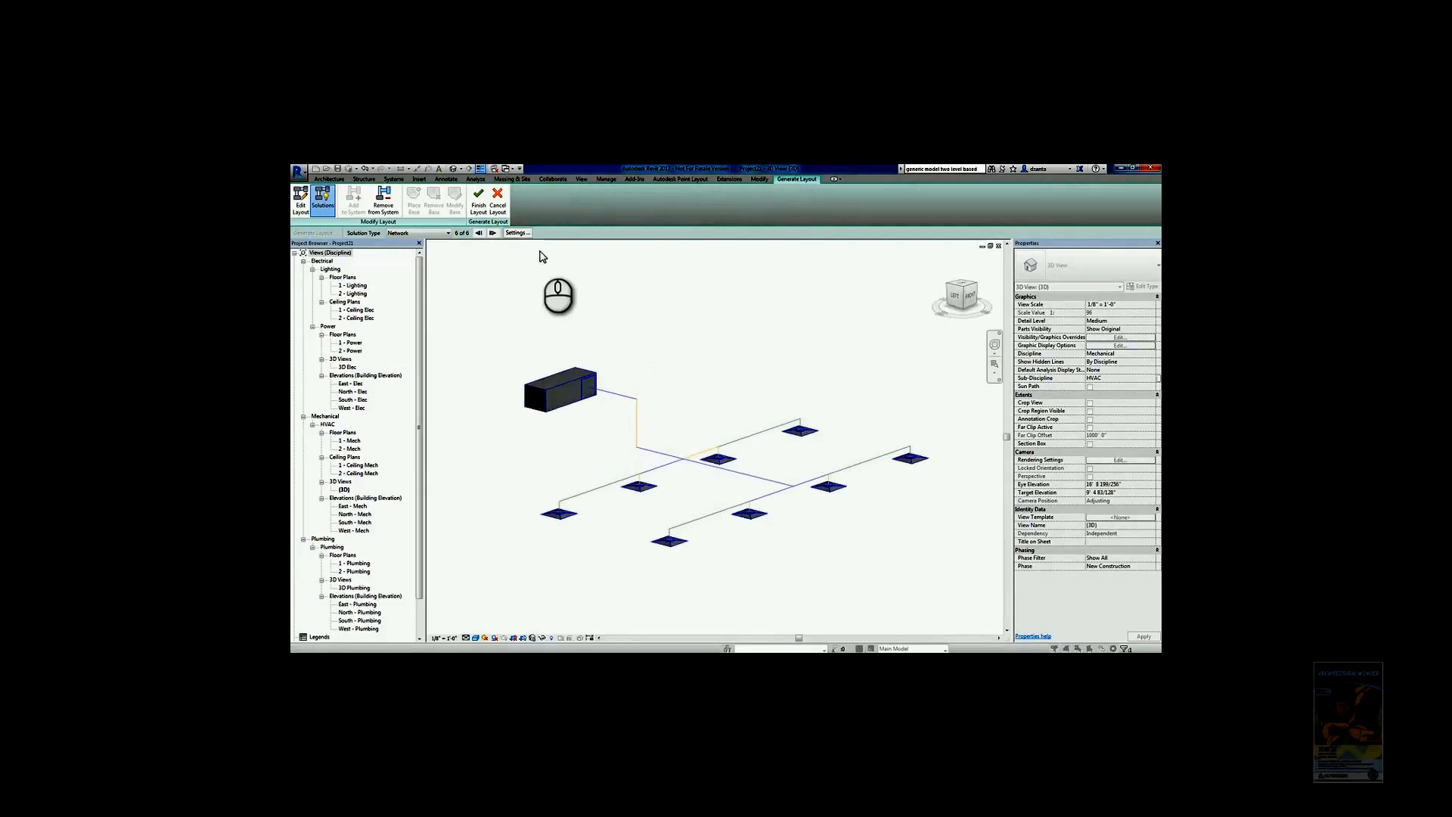
# Step: Set the main duct offset to 11' in the conversion settings, edit the branch offset, and apply the settings
pyautogui.click(519, 233)
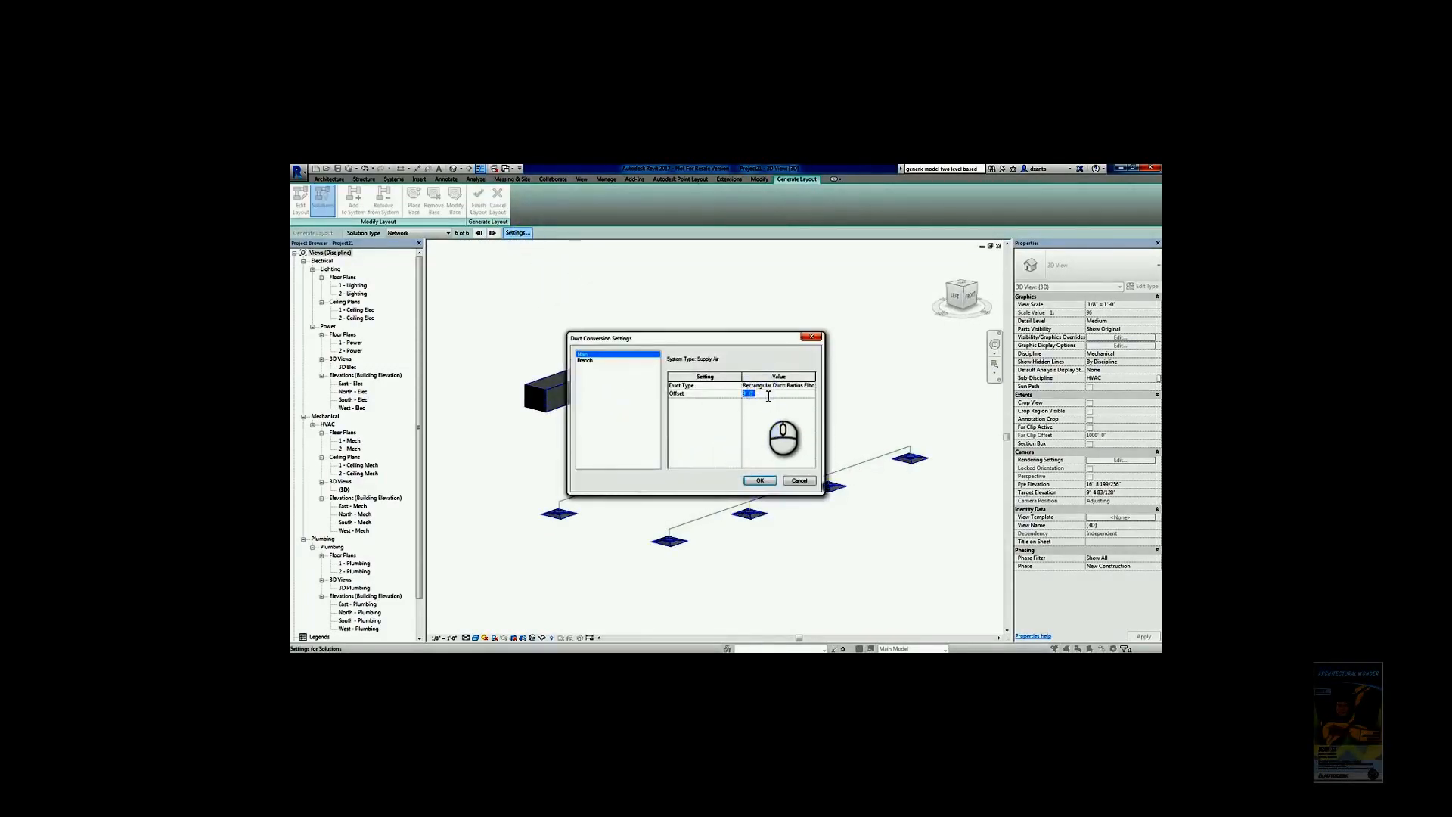
pyautogui.click(769, 396)
pyautogui.write('11')
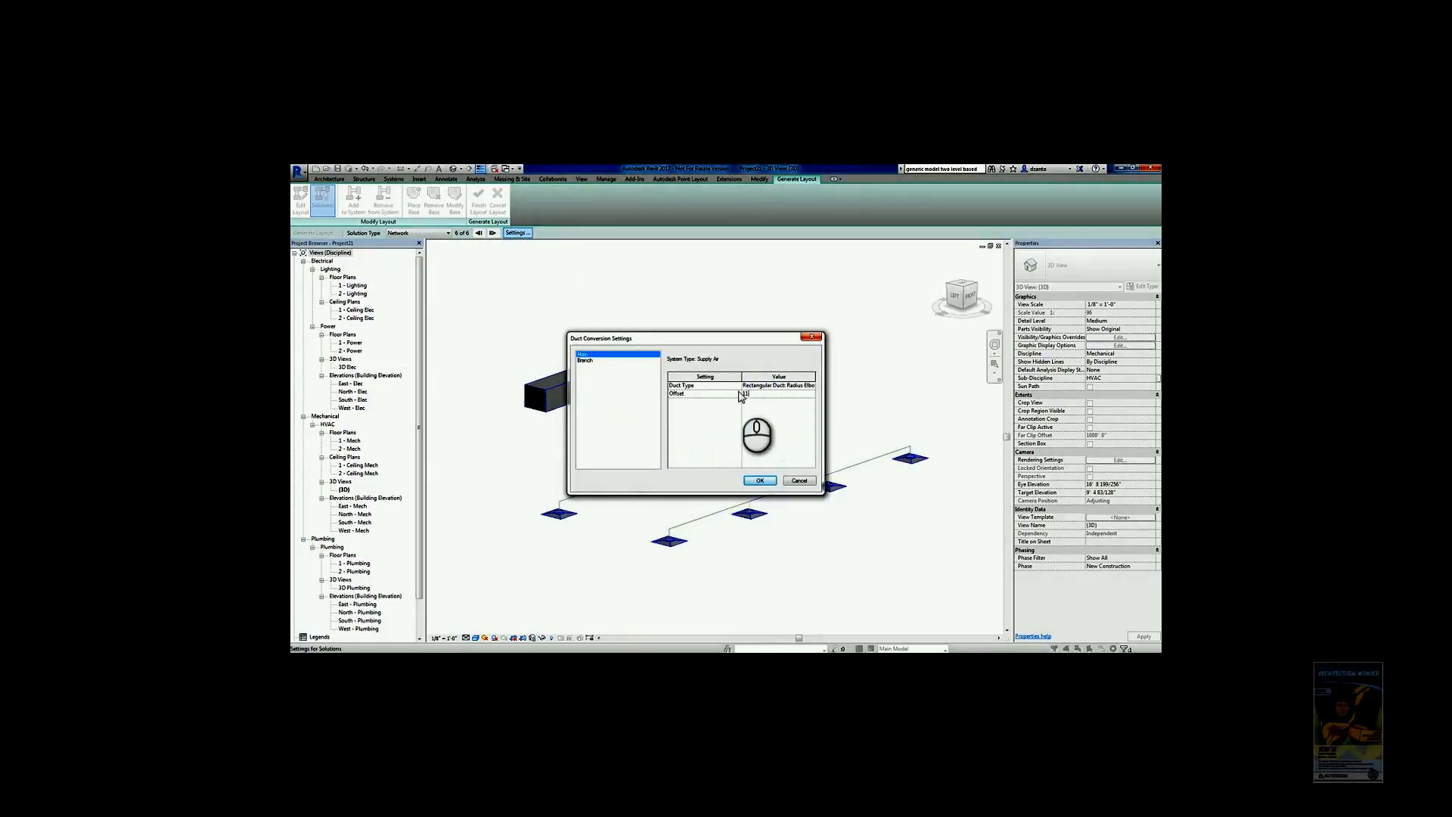
pyautogui.click(593, 361)
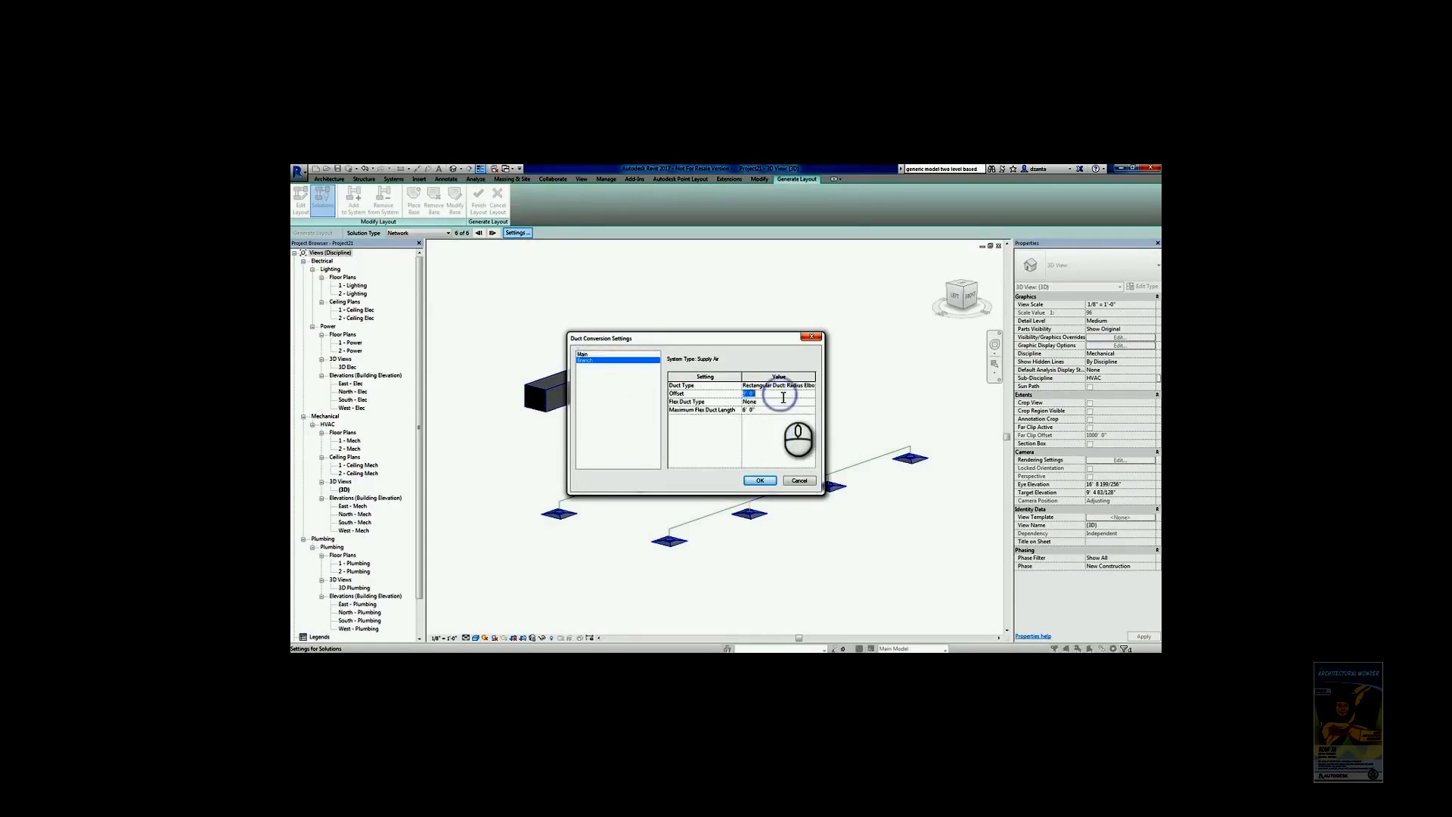
pyautogui.click(760, 480)
pyautogui.keyDown('shift'); pyautogui.moveTo(862, 403); pyautogui.dragTo(875, 486, button='middle'); pyautogui.keyUp('shift')
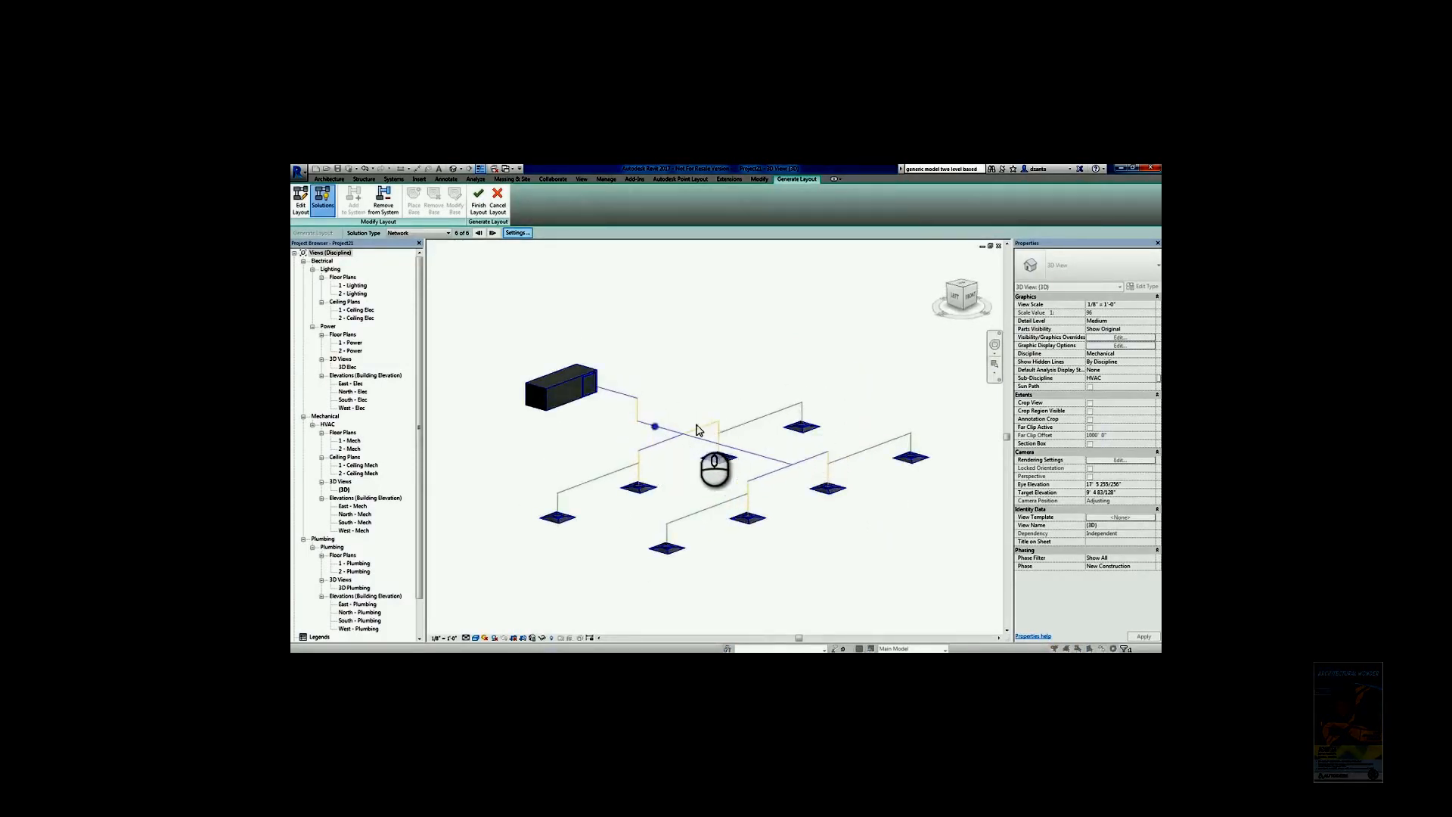
# Step: Start editing the layout and raise the cross main line in the diffuser row nearest the equipment to 12'
pyautogui.click(301, 210)
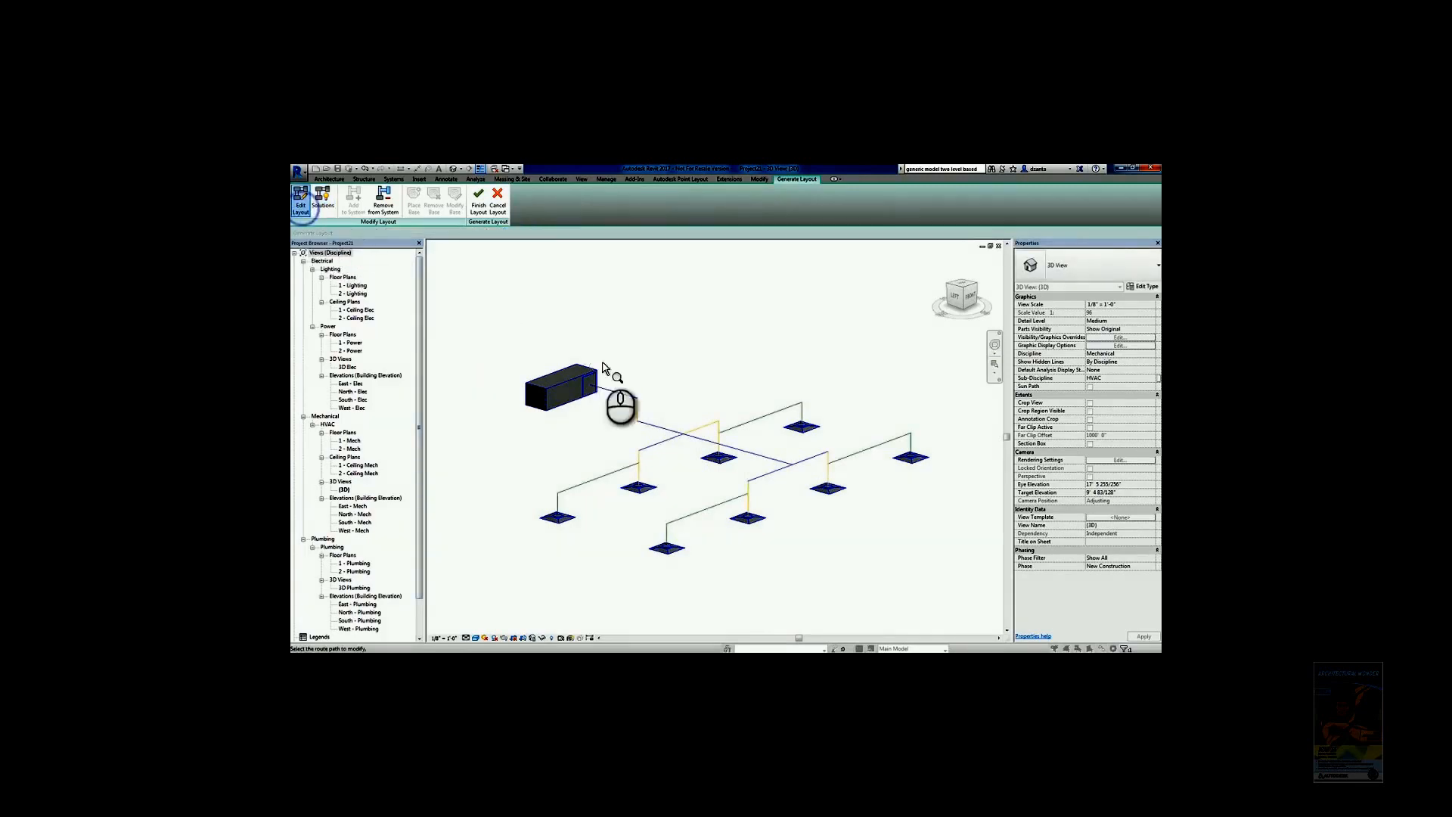
pyautogui.click(660, 422)
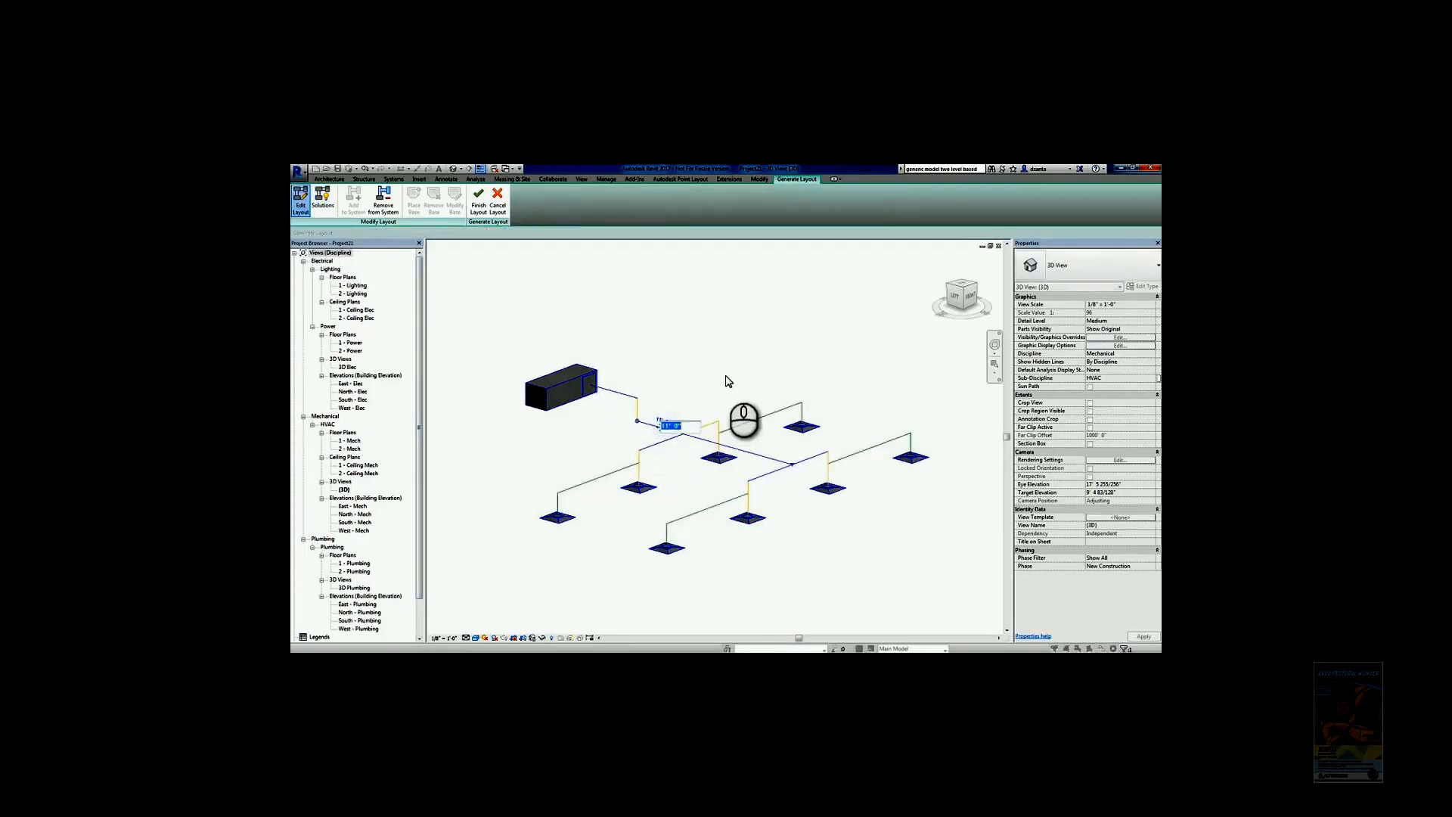
pyautogui.click(742, 349)
pyautogui.keyDown('shift'); pyautogui.moveTo(814, 484); pyautogui.dragTo(741, 441, button='middle'); pyautogui.keyUp('shift')
pyautogui.click(674, 441)
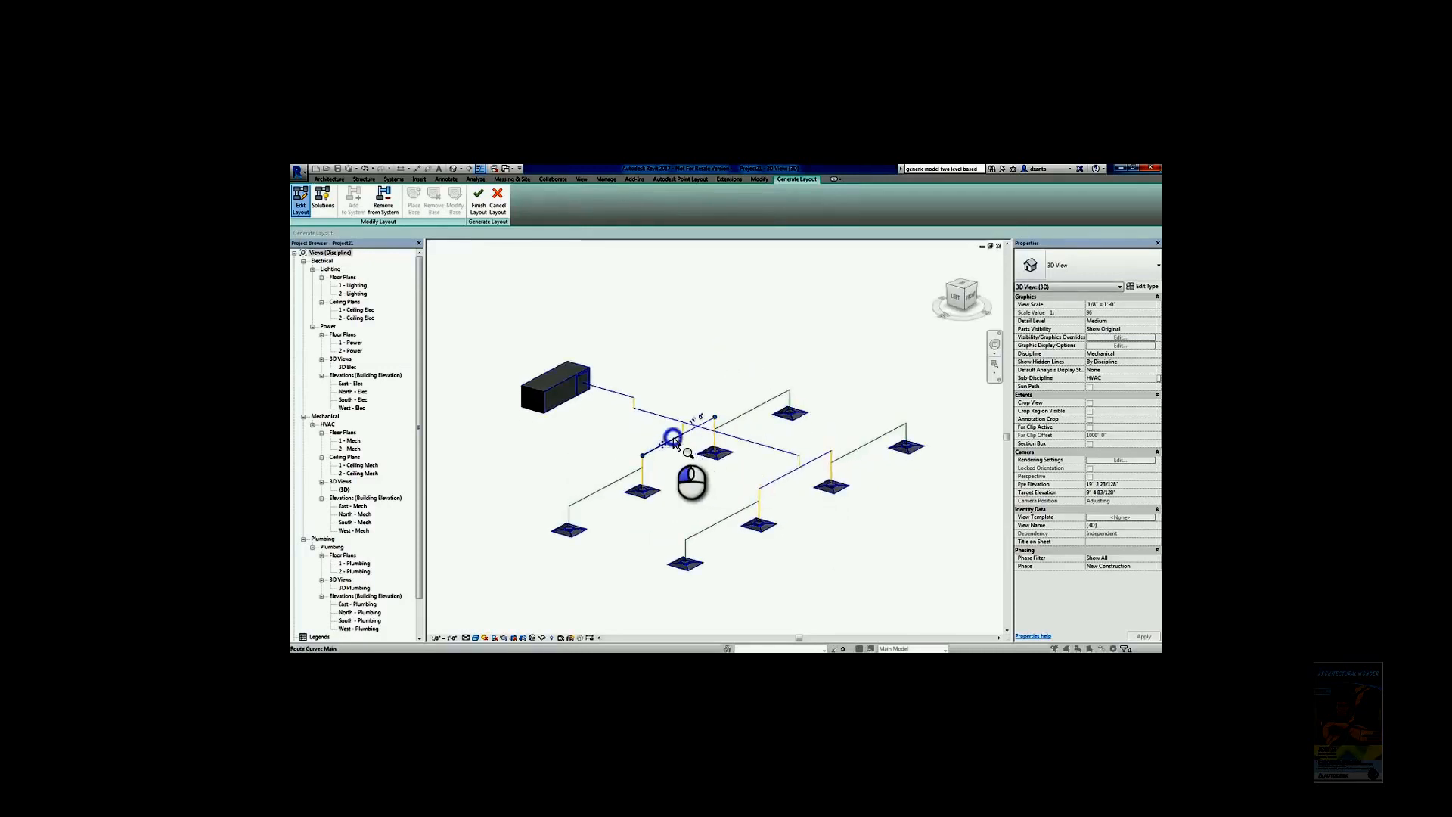
pyautogui.click(692, 422)
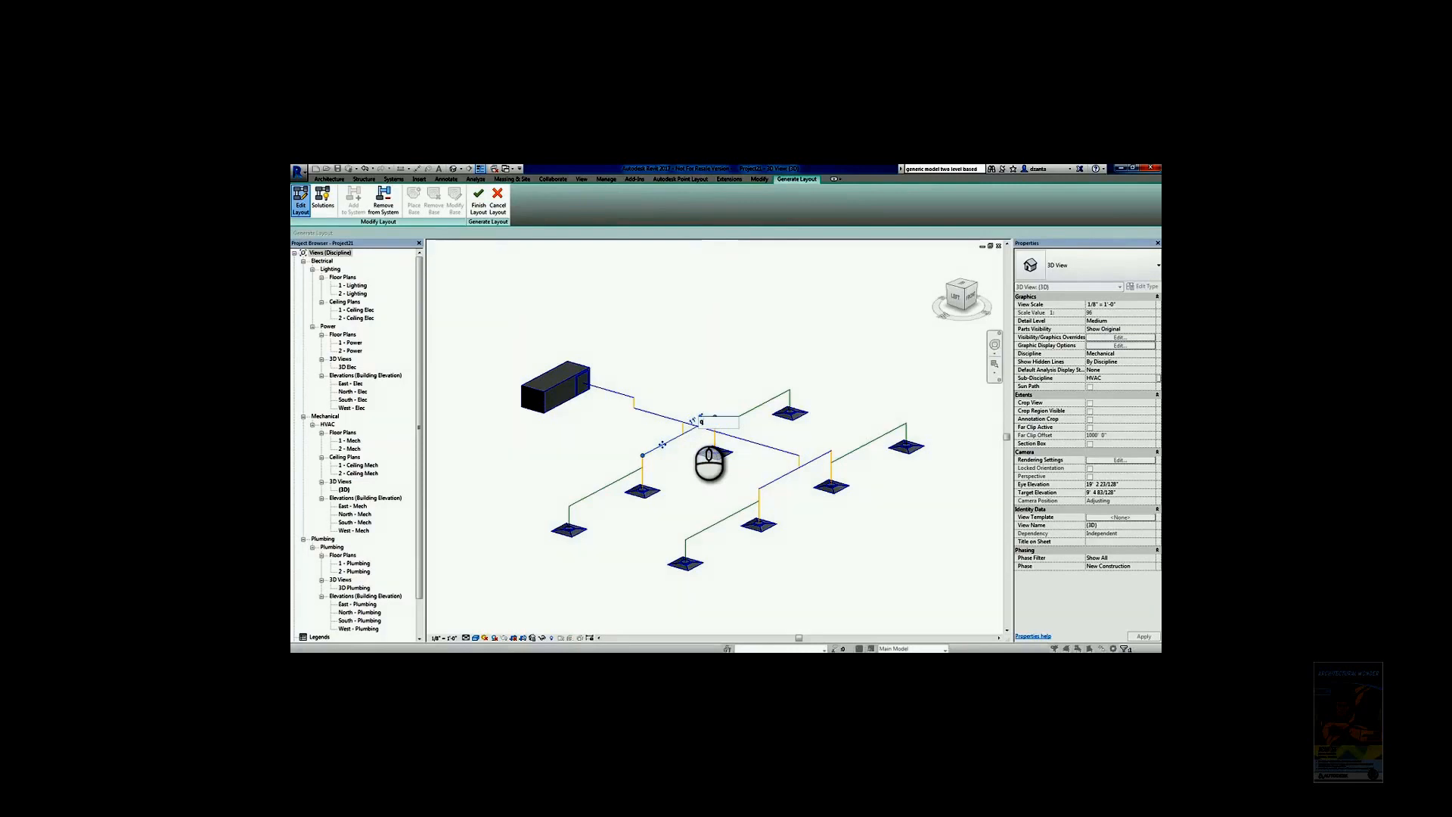
pyautogui.press('Return')
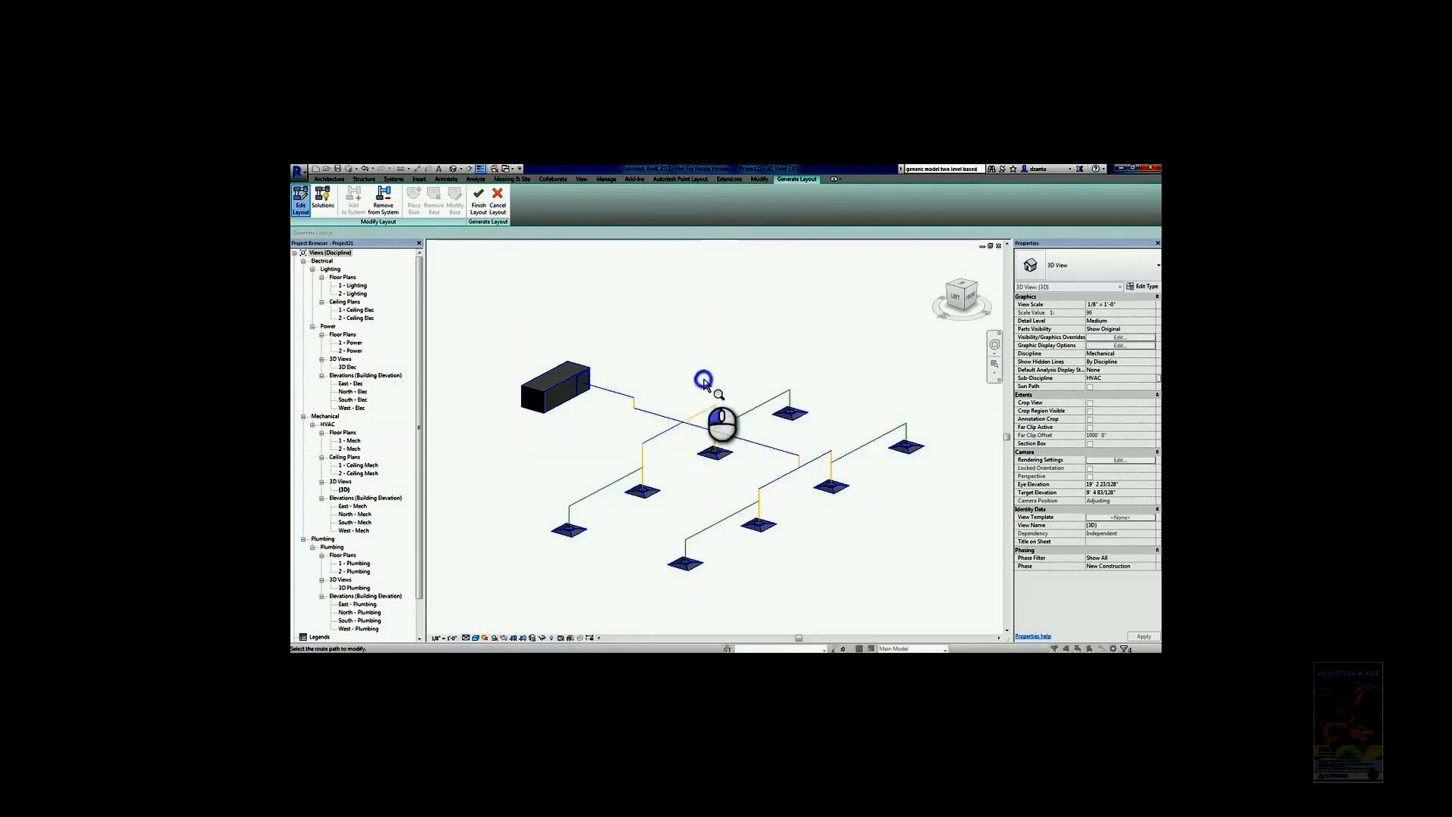
# Step: Set both branch lines in the diffuser row nearest the equipment to an elevation of 12'
pyautogui.click(749, 406)
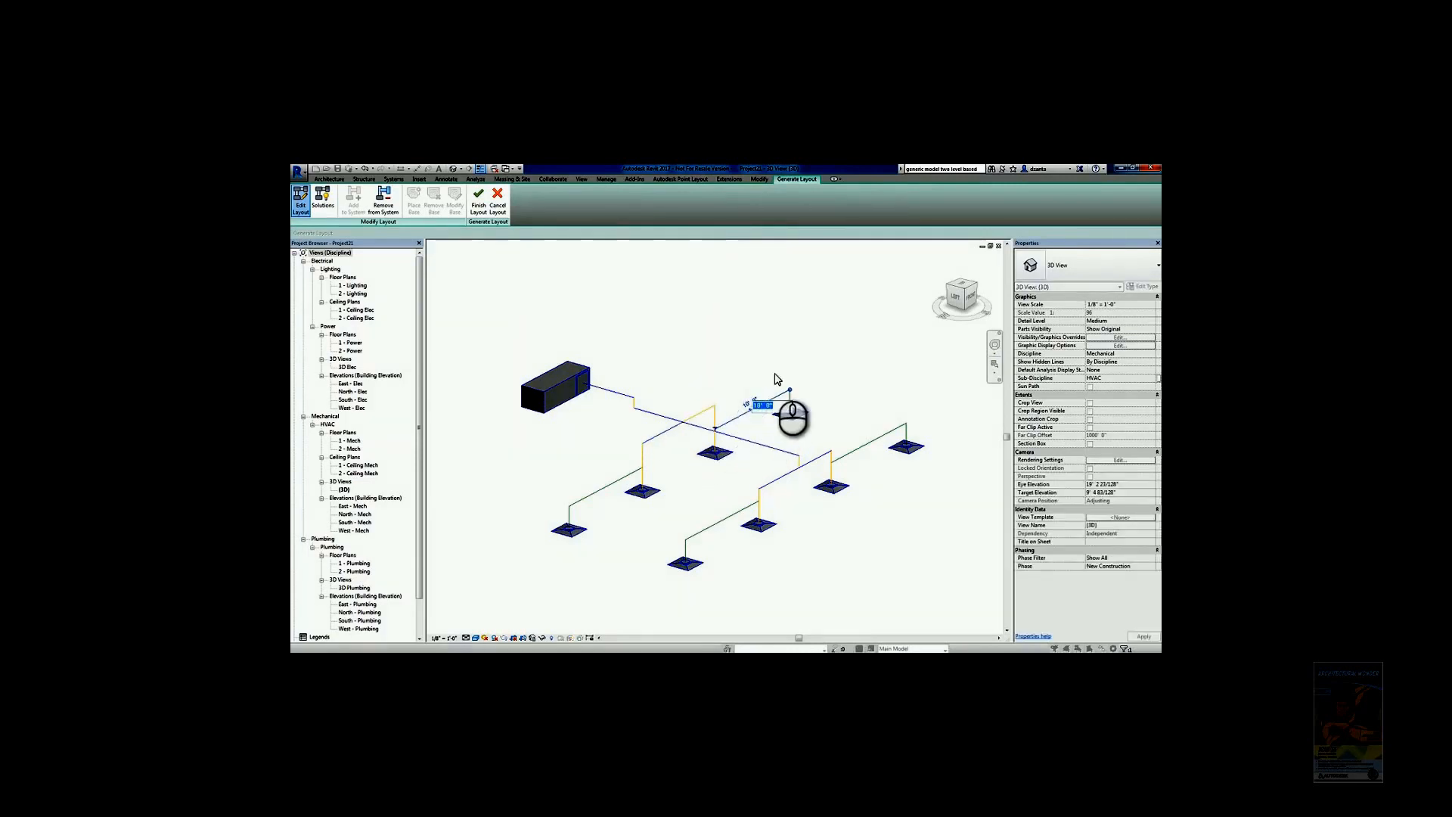
pyautogui.write('12')
pyautogui.press('Return')
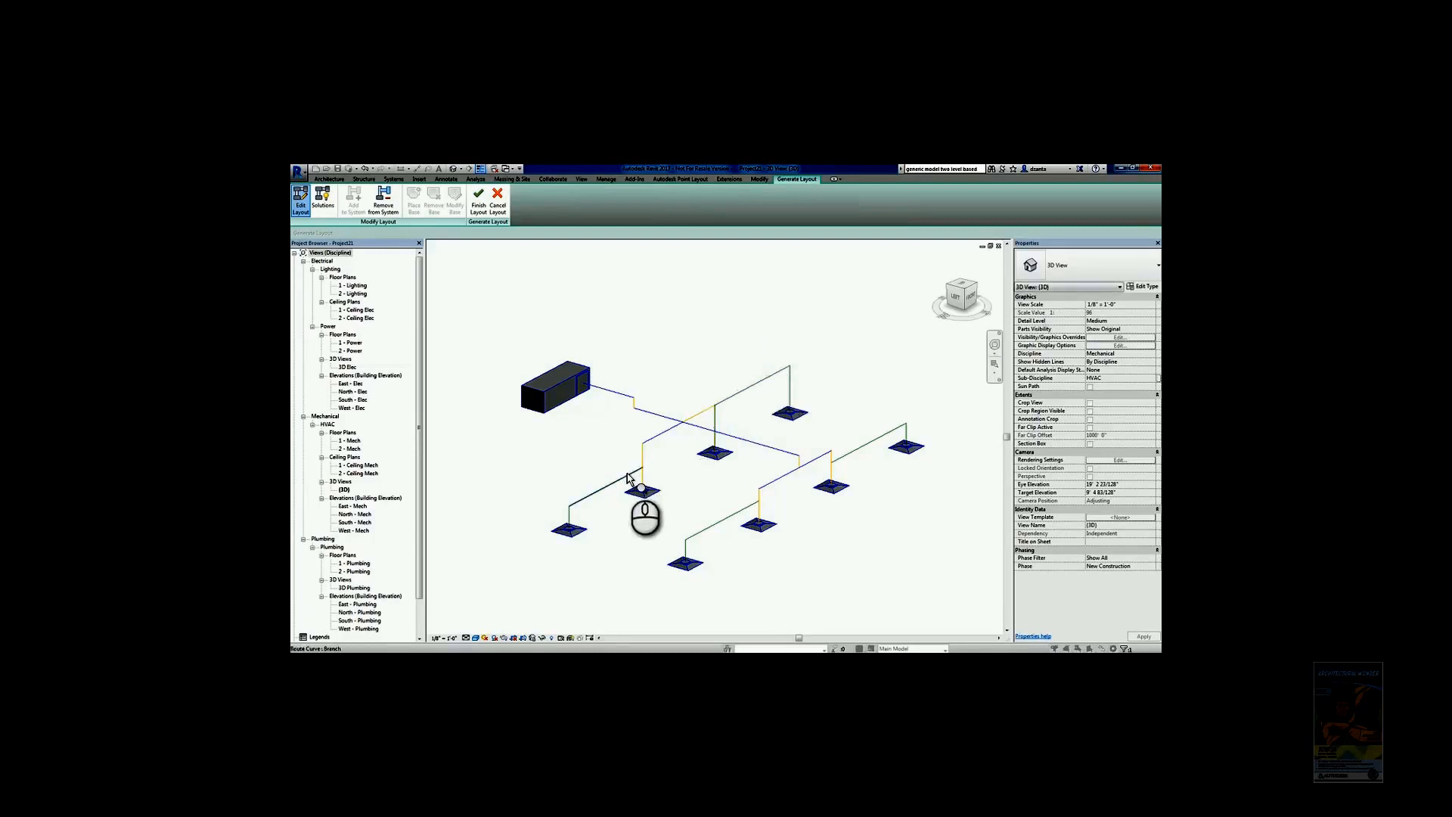
pyautogui.click(606, 478)
pyautogui.write('12')
pyautogui.click(665, 358)
# Step: Set both branch lines in the diffuser row farthest from the equipment to an elevation of 12'
pyautogui.click(749, 510)
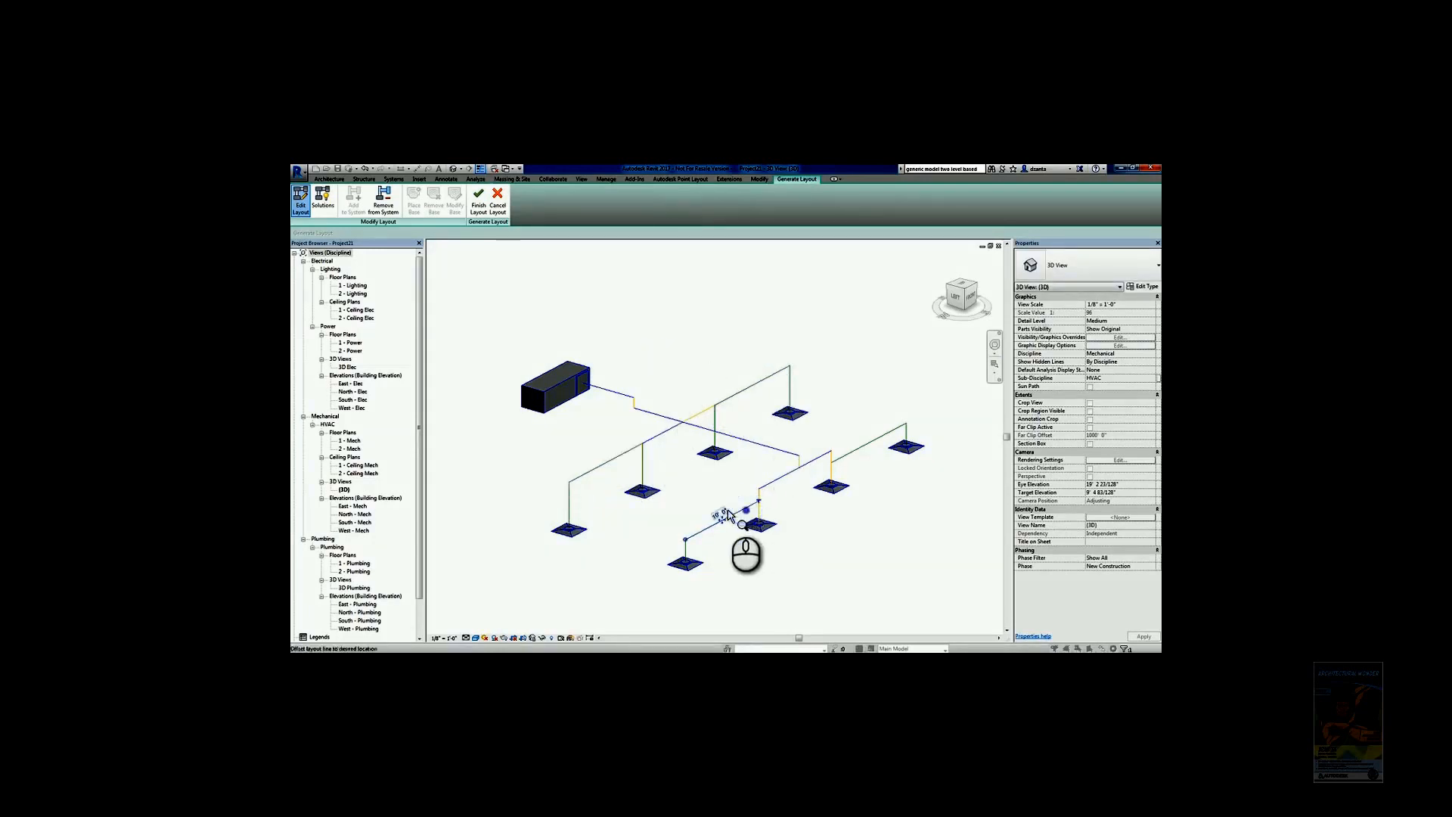
pyautogui.click(730, 515)
pyautogui.write('12')
pyautogui.press('Return')
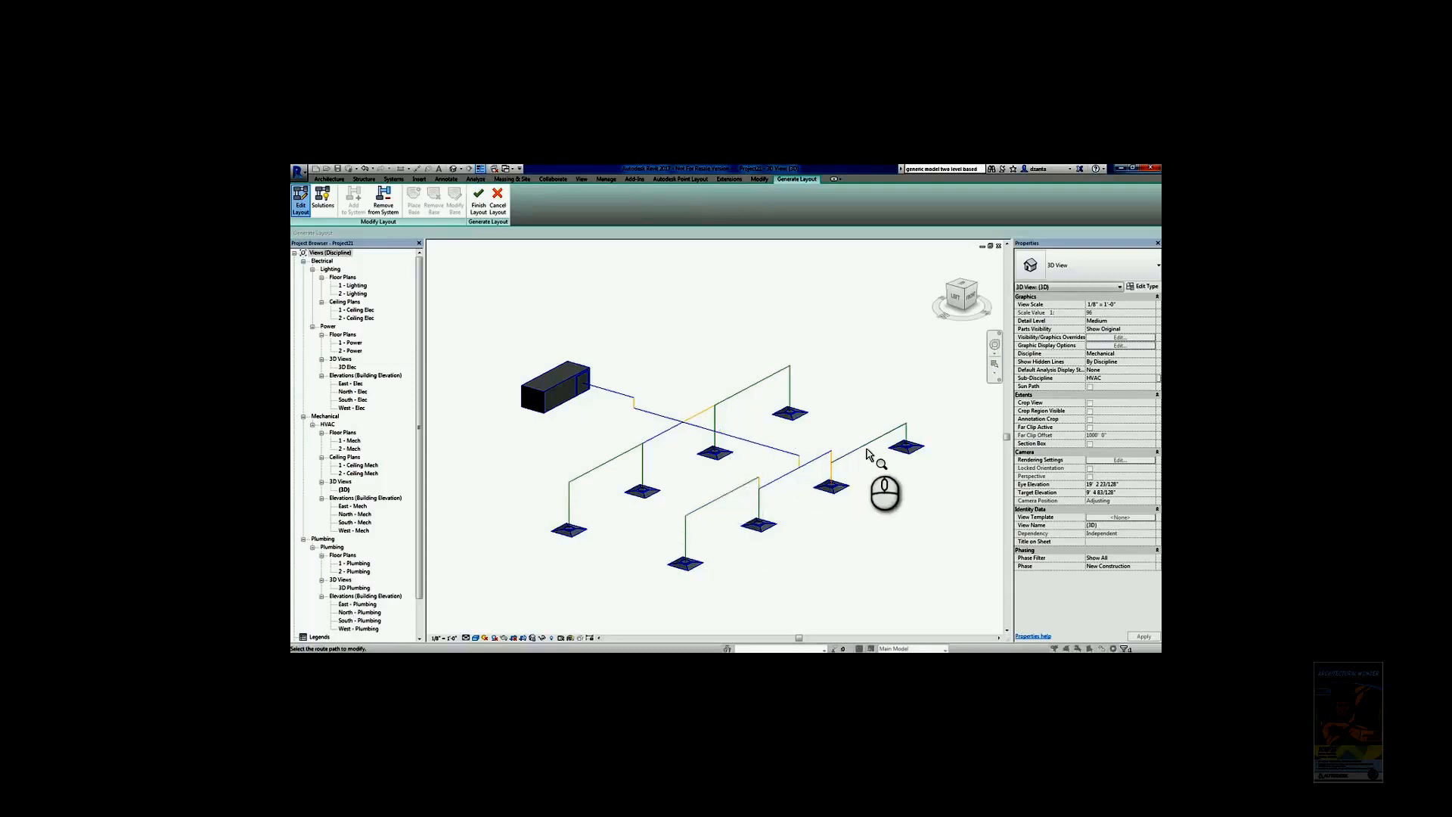
pyautogui.click(867, 439)
pyautogui.write('12')
pyautogui.click(827, 374)
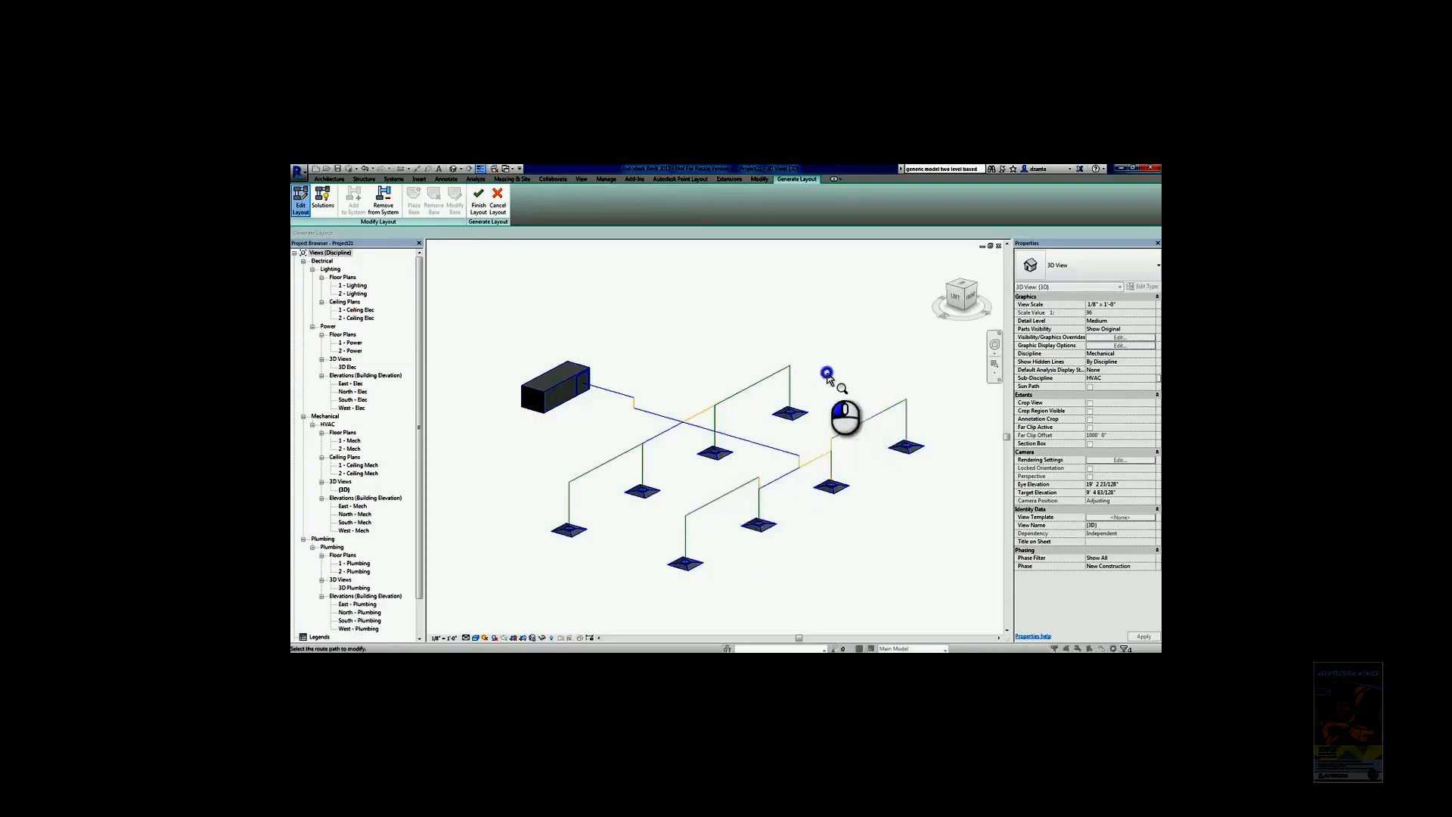
# Step: Set the far row's cross main line to an elevation of 12' and finish the layout to convert it into ducts
pyautogui.click(814, 459)
pyautogui.click(812, 454)
pyautogui.write('12')
pyautogui.press('Return')
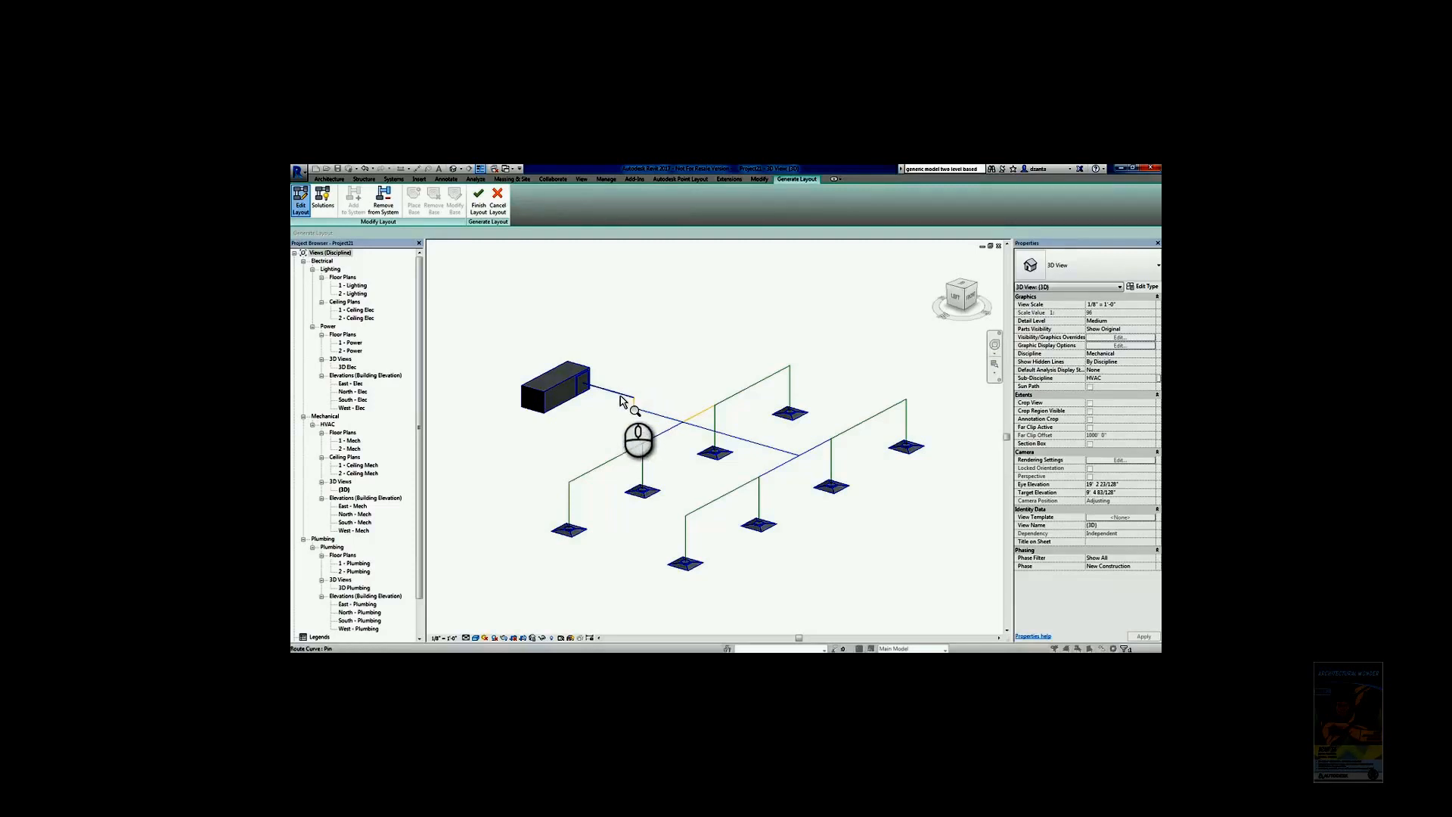
pyautogui.click(479, 200)
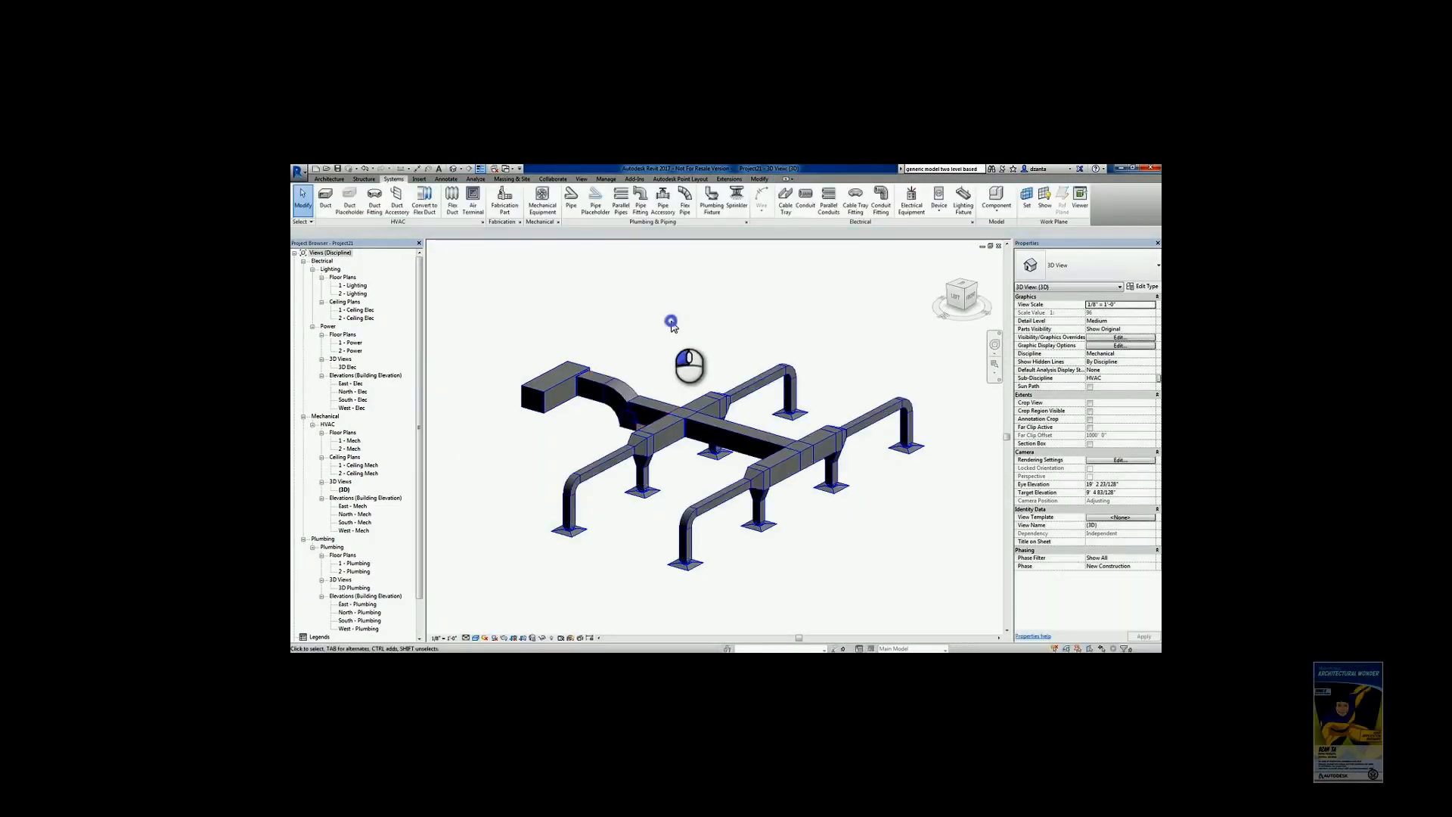
pyautogui.keyDown('shift'); pyautogui.moveTo(682, 421); pyautogui.dragTo(787, 491, button='middle'); pyautogui.keyUp('shift')
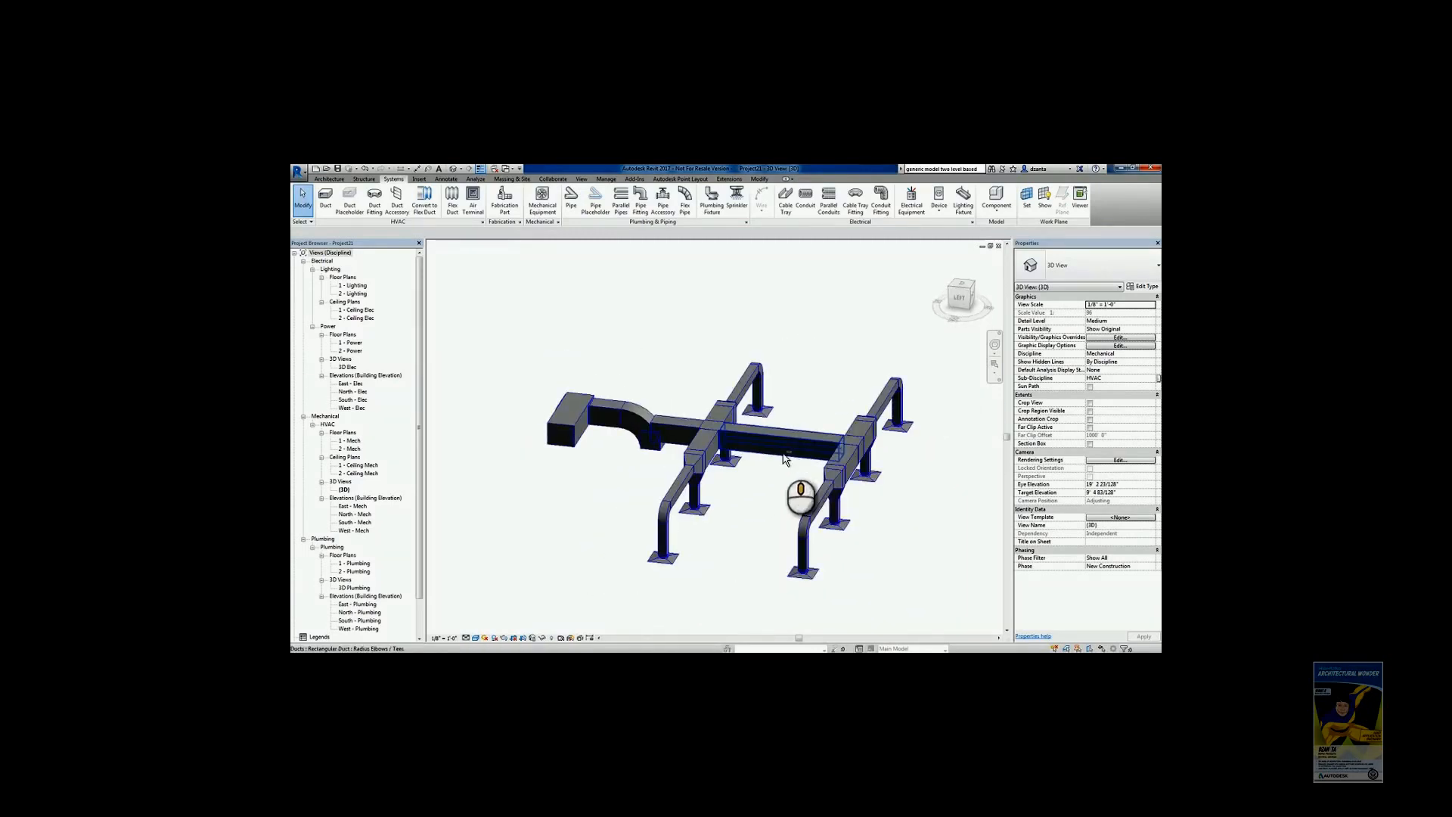
# Step: Delete the radius elbow and the leftover duct section between the equipment and the nearest cross fitting
pyautogui.click(633, 446)
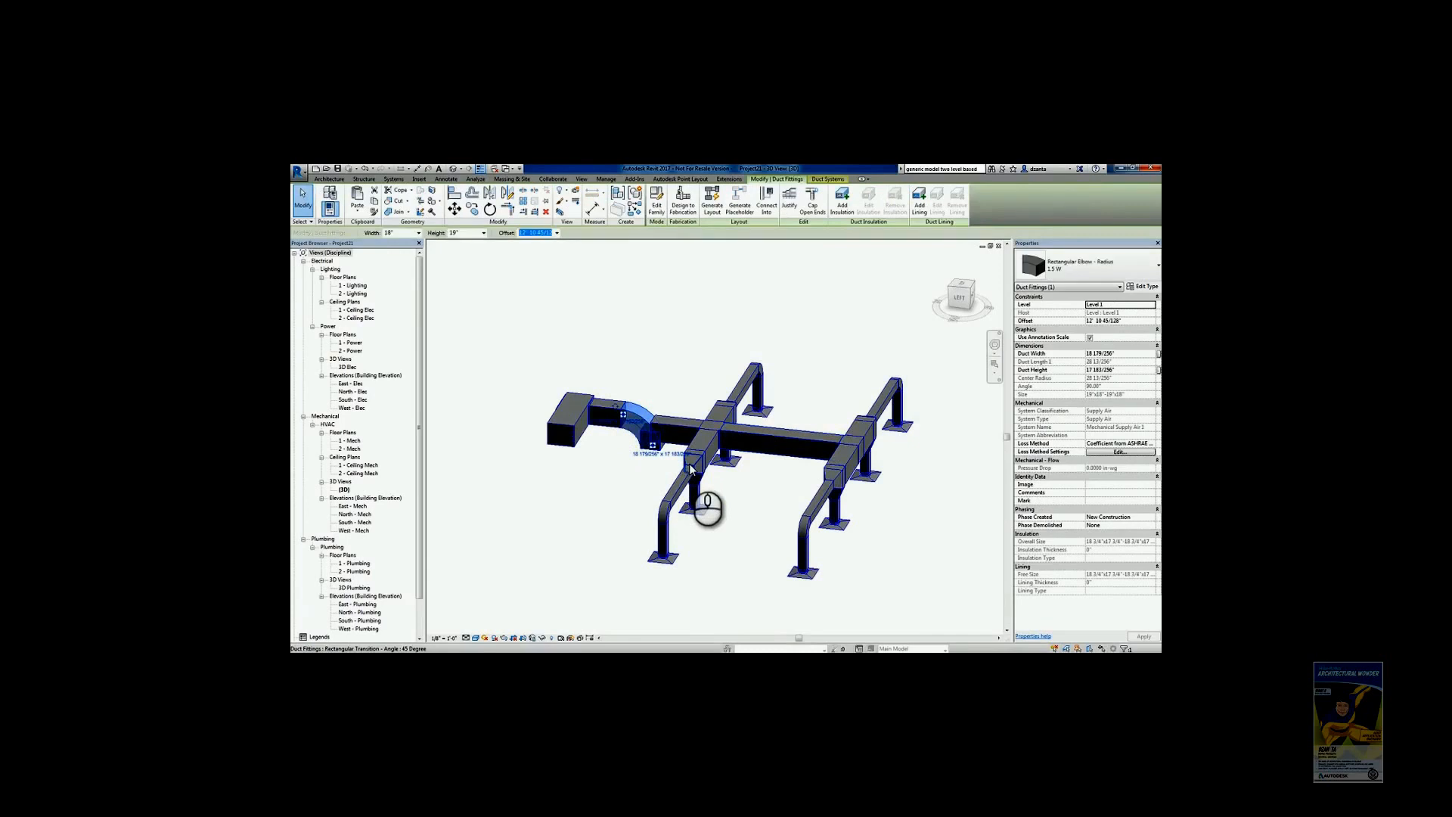
pyautogui.press('Delete')
pyautogui.scroll(2, 658, 458)
pyautogui.click(635, 456)
pyautogui.press('Escape')
pyautogui.scroll(3, 654, 466)
pyautogui.keyDown('shift'); pyautogui.moveTo(693, 468); pyautogui.dragTo(737, 469, button='middle'); pyautogui.keyUp('shift')
pyautogui.click(700, 421)
pyautogui.press('Delete')
# Step: Draw a duct from the open end of the nearest cross fitting to the equipment's duct stub, reconnecting the main run
pyautogui.click(740, 462)
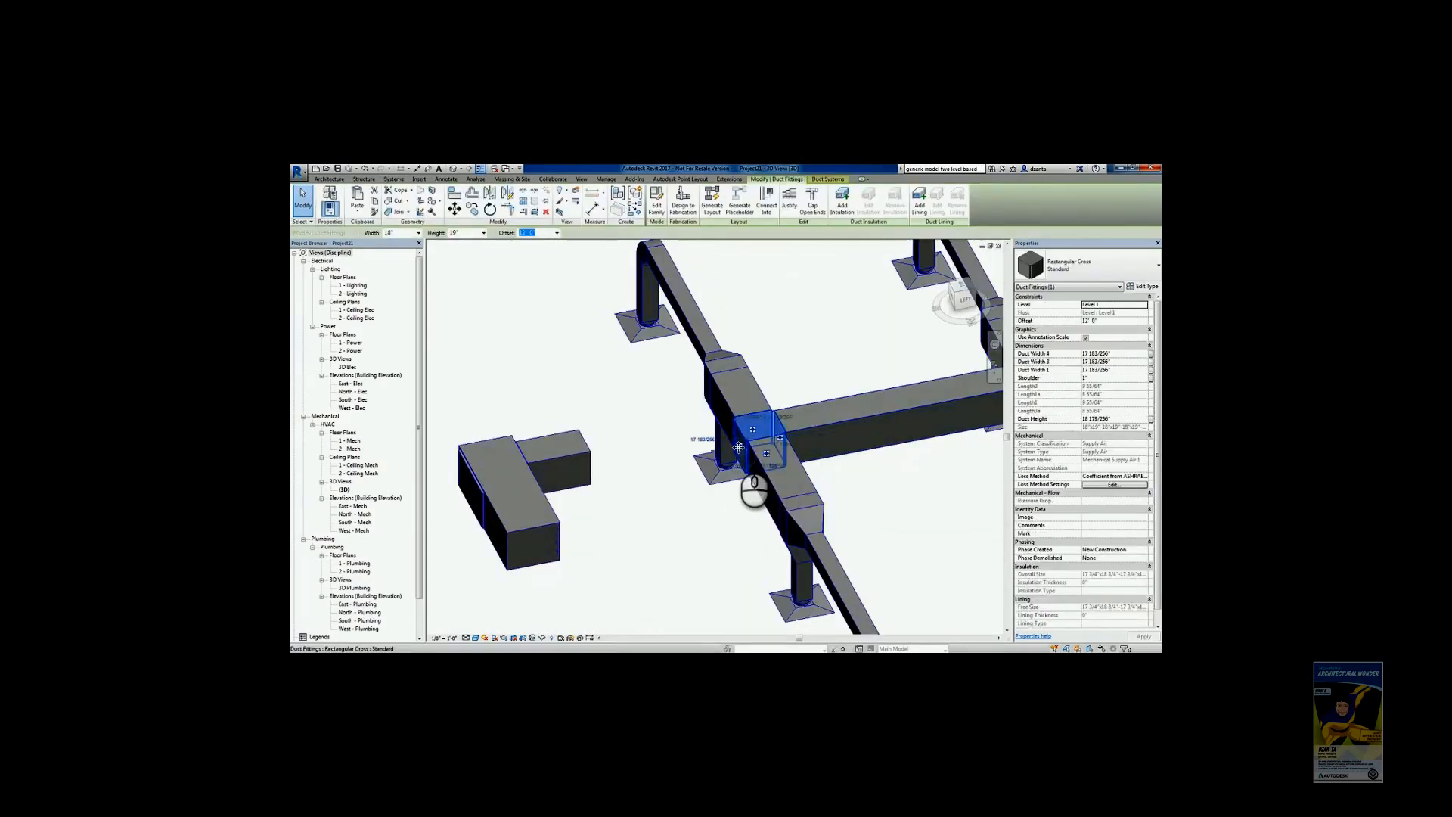
pyautogui.rightClick(739, 448)
pyautogui.click(691, 527)
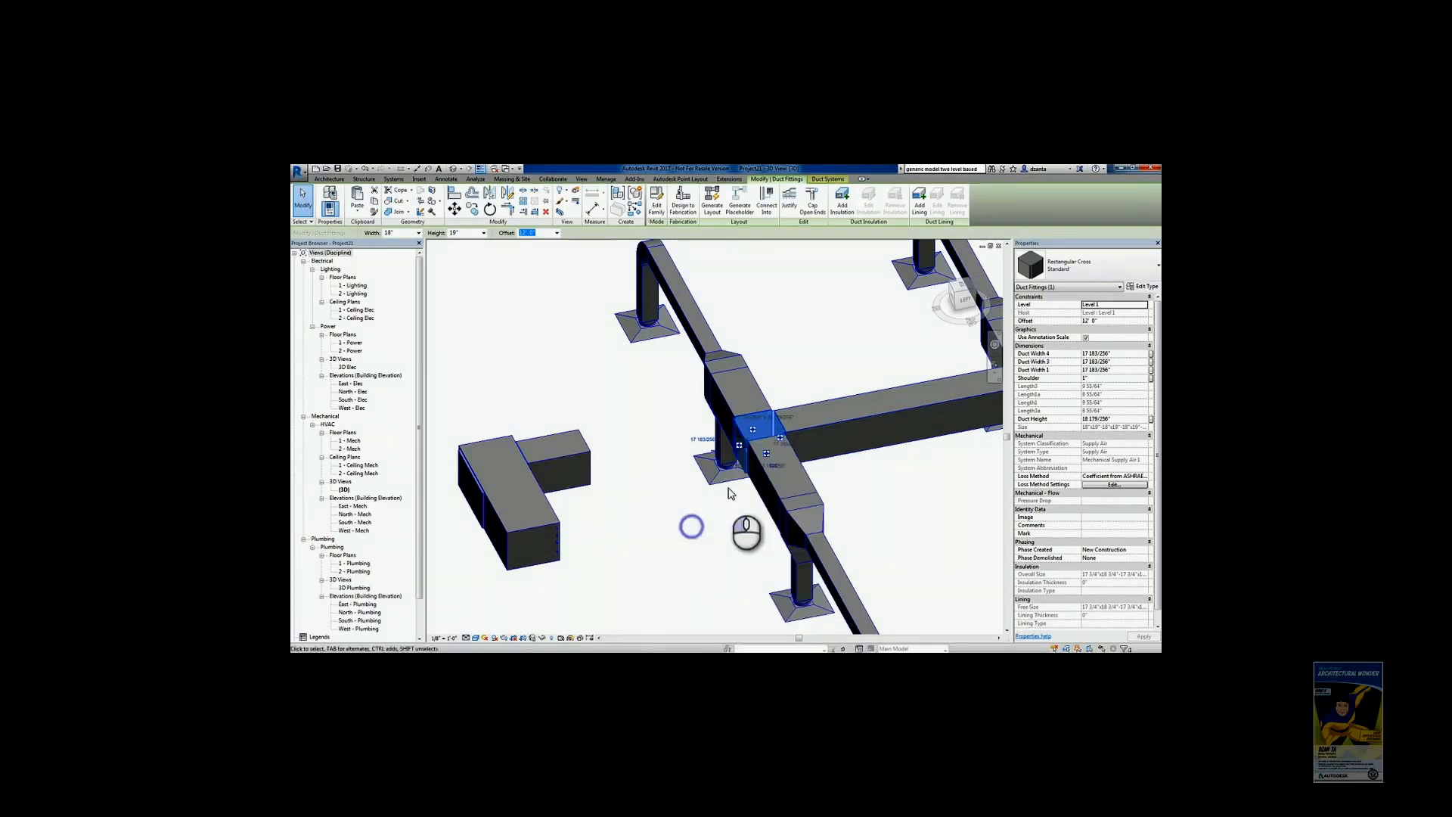
pyautogui.rightClick(740, 445)
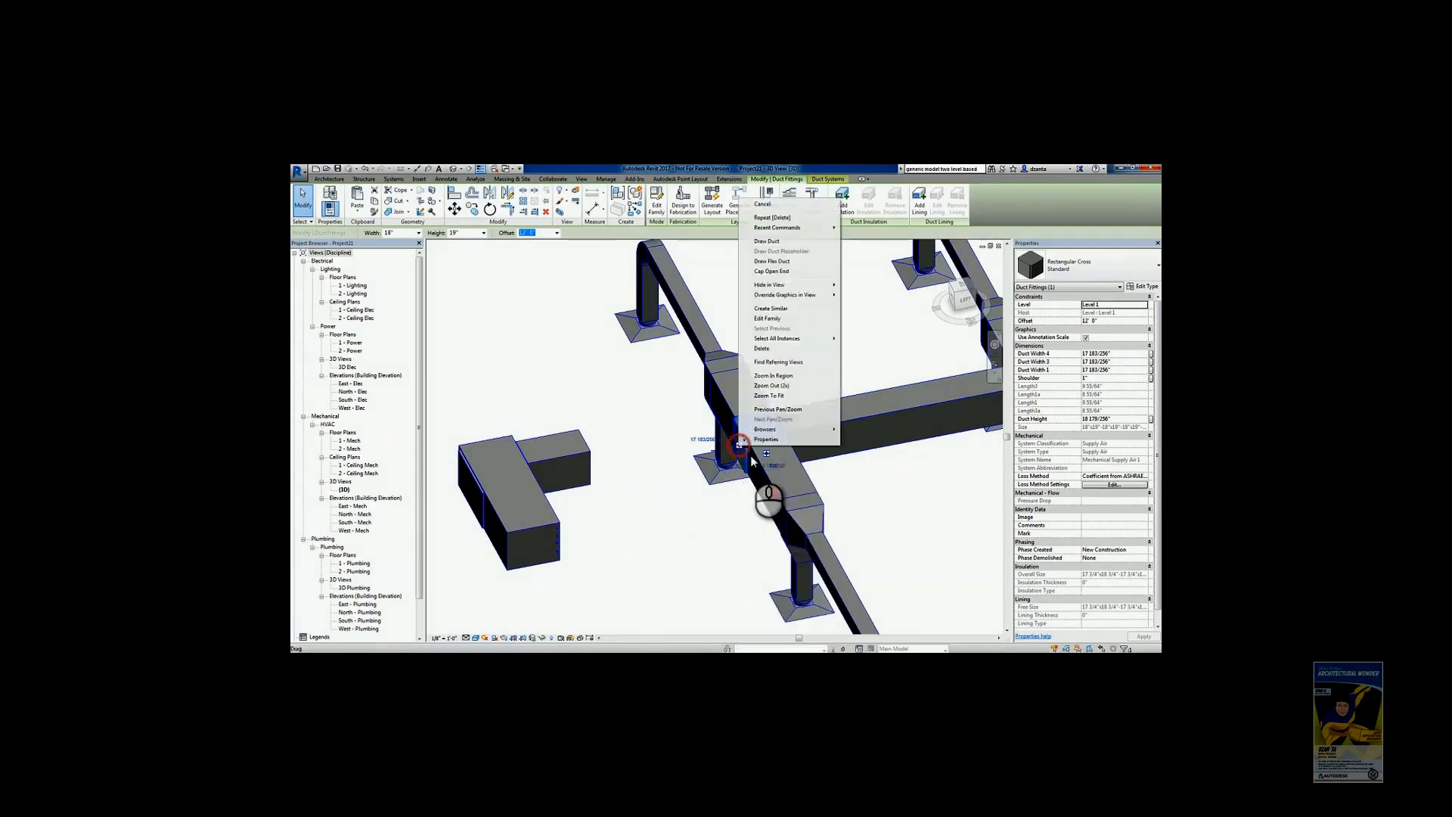
pyautogui.click(768, 241)
pyautogui.keyDown('shift'); pyautogui.moveTo(673, 473); pyautogui.dragTo(535, 470, button='middle'); pyautogui.keyUp('shift')
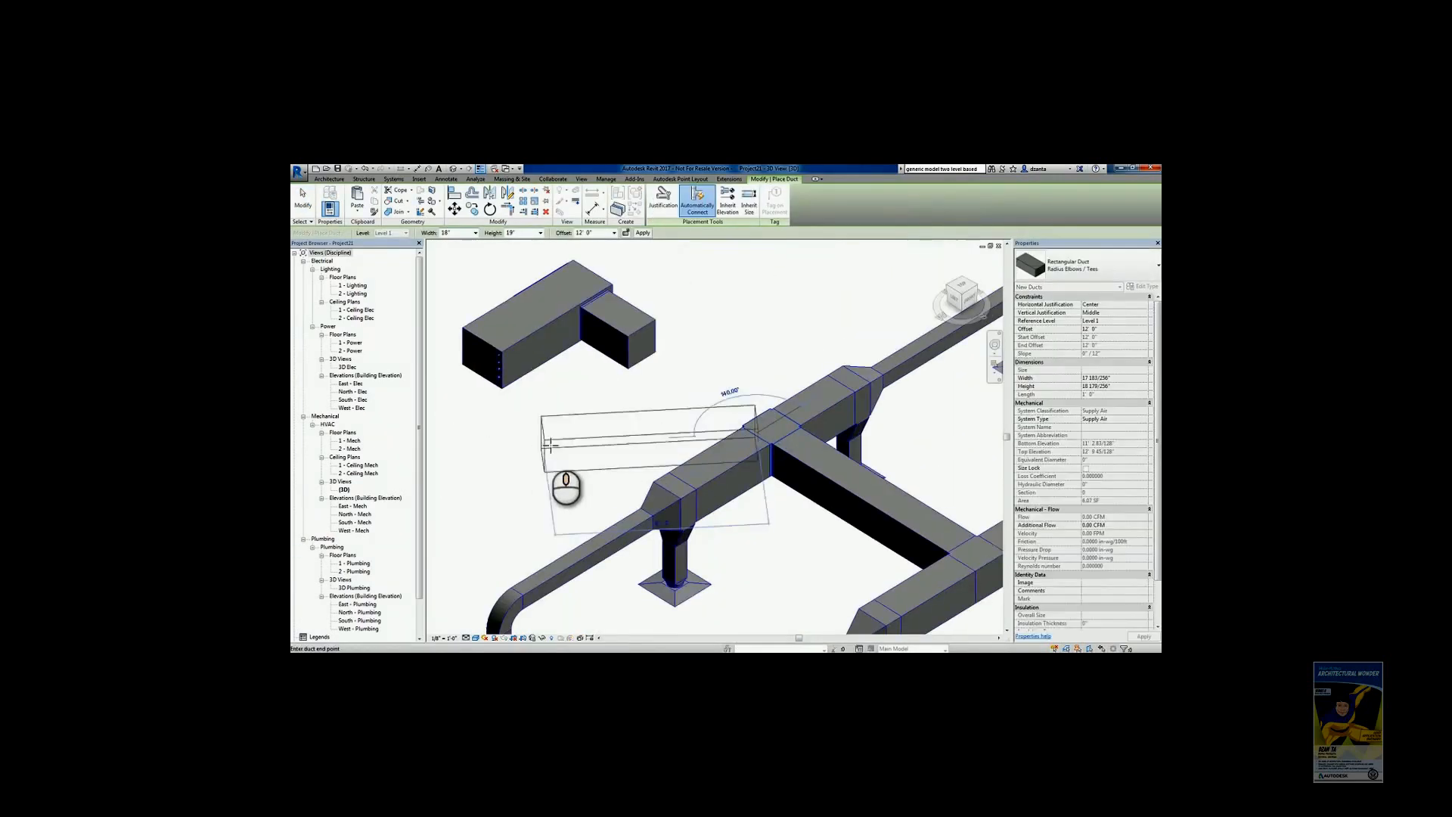
pyautogui.click(642, 344)
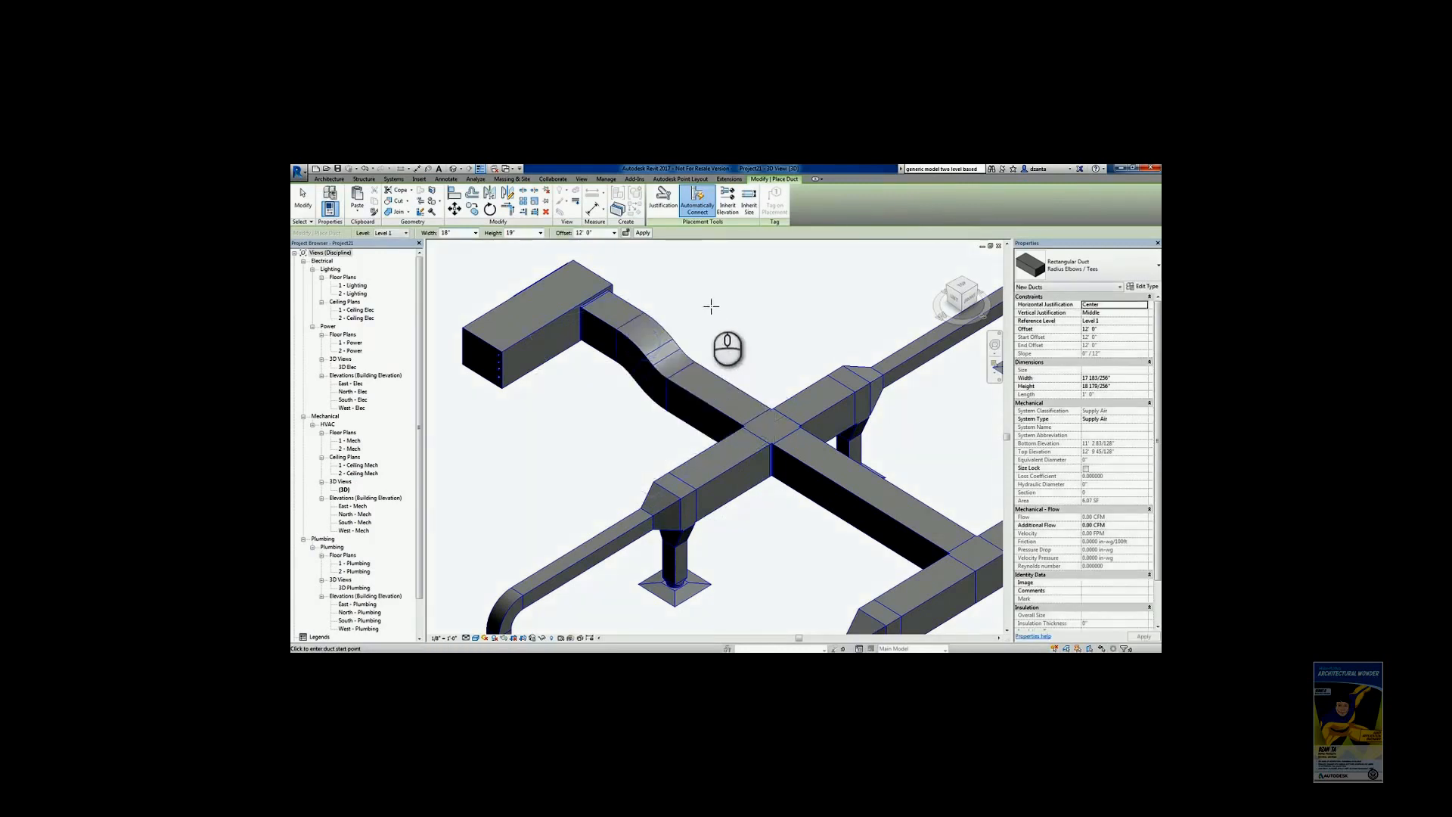
pyautogui.click(303, 198)
pyautogui.keyDown('shift'); pyautogui.moveTo(613, 374); pyautogui.dragTo(643, 368, button='middle'); pyautogui.keyUp('shift')
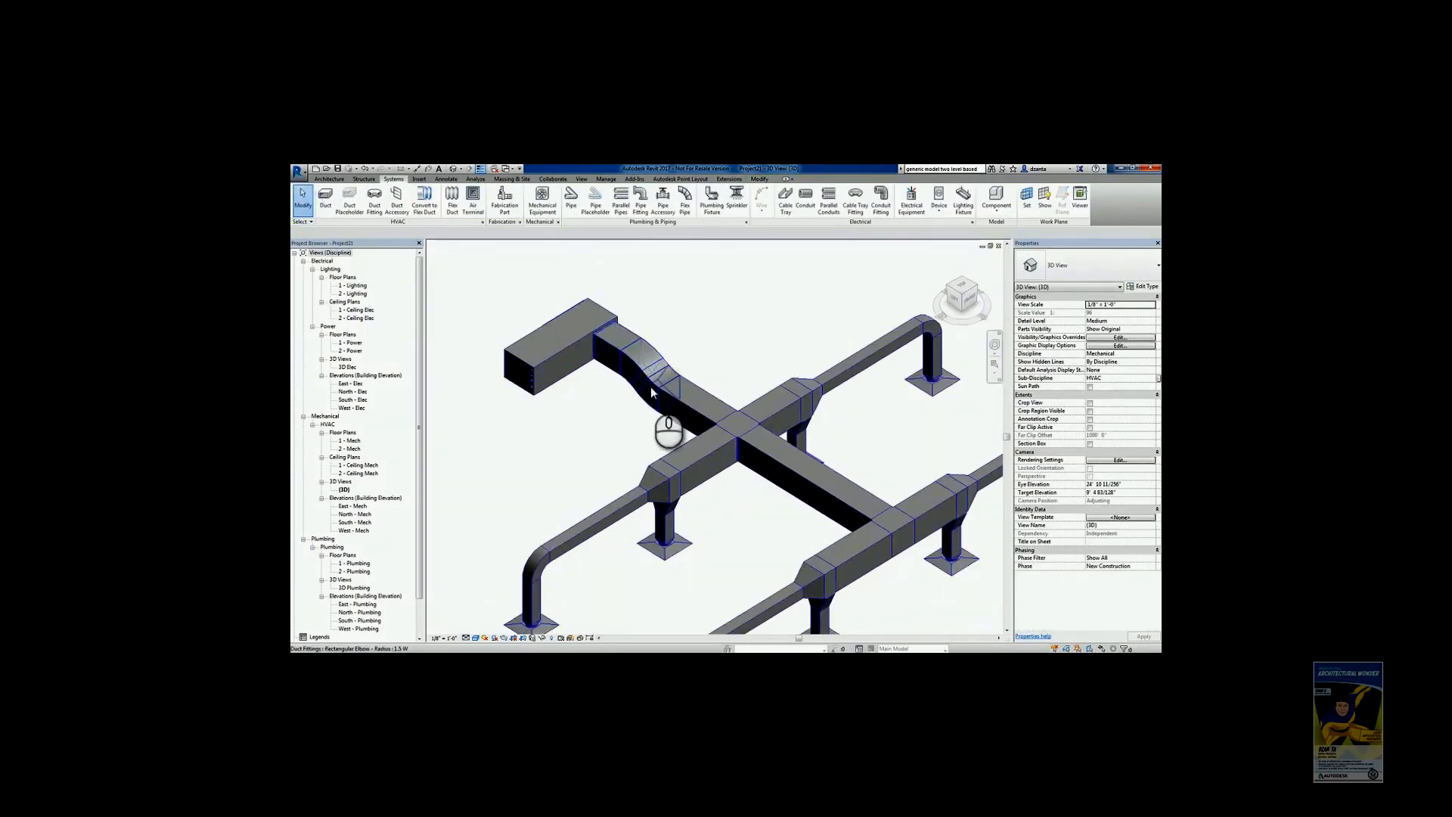
# Step: Select the entire connected duct network and resize it with Duct/Pipe Sizing, using the Velocity method with the Only option
pyautogui.scroll(-3, 658, 413)
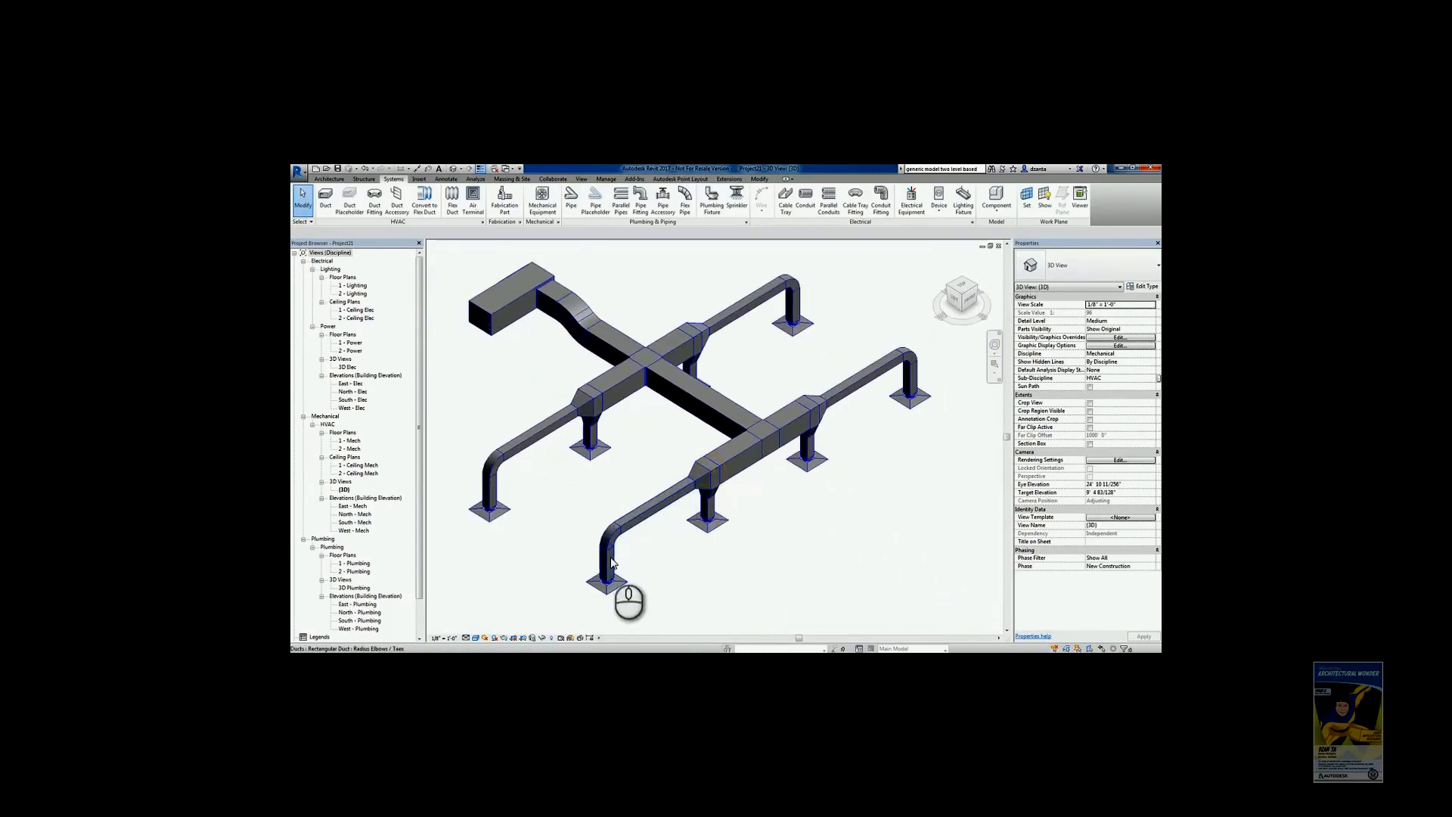
pyautogui.press('Tab')
pyautogui.press('Tab')
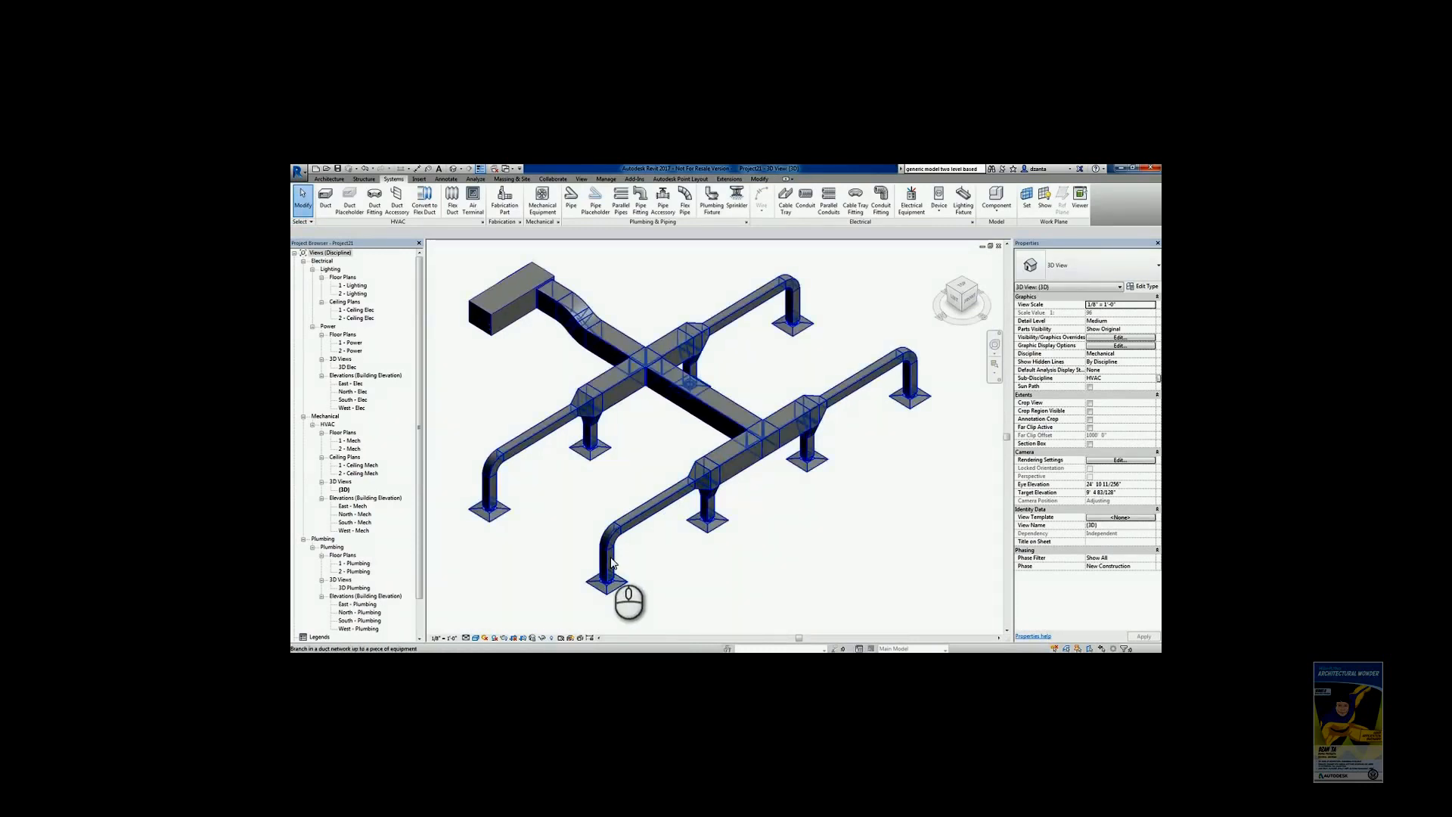
pyautogui.click(611, 561)
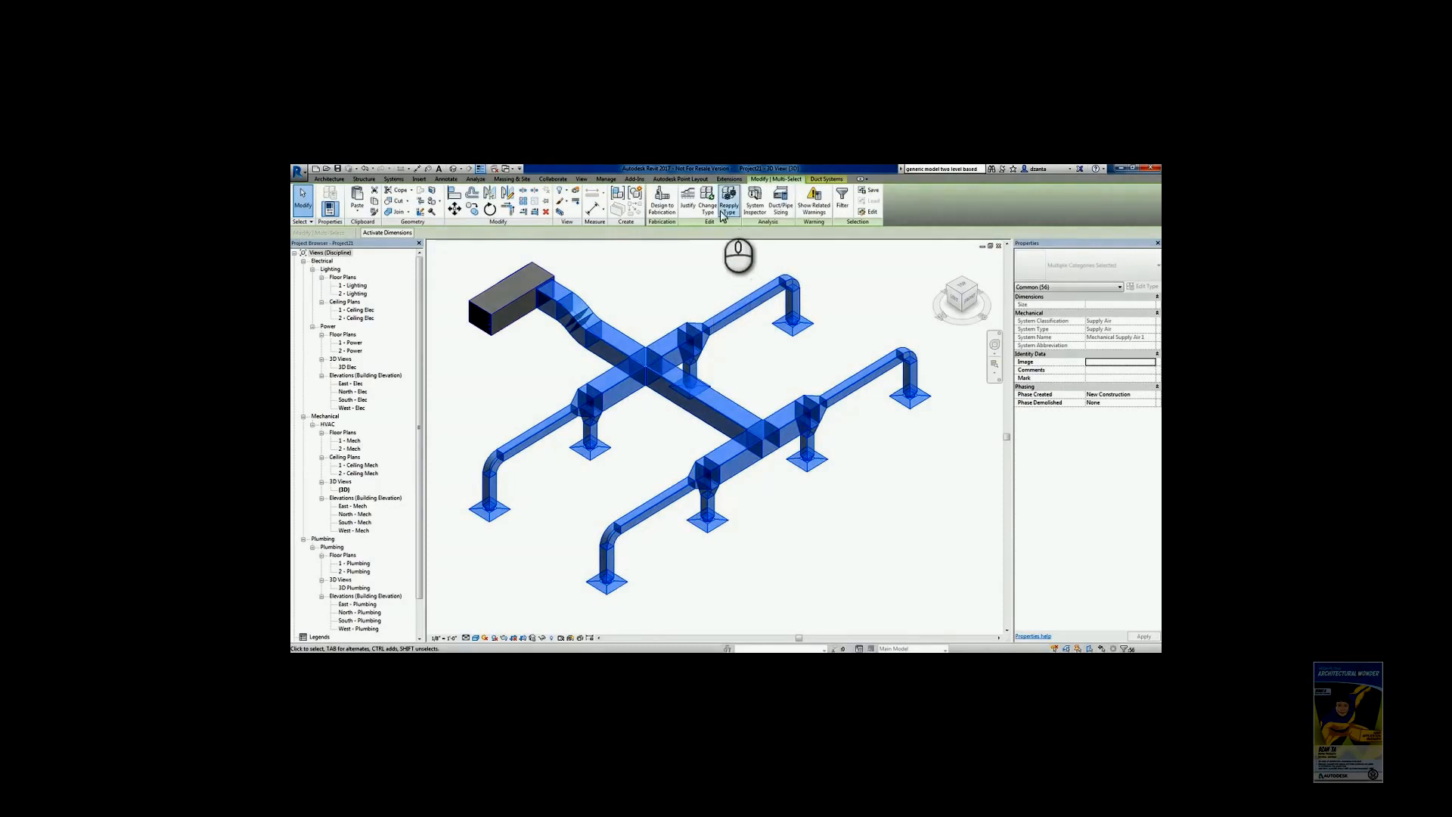
pyautogui.click(779, 211)
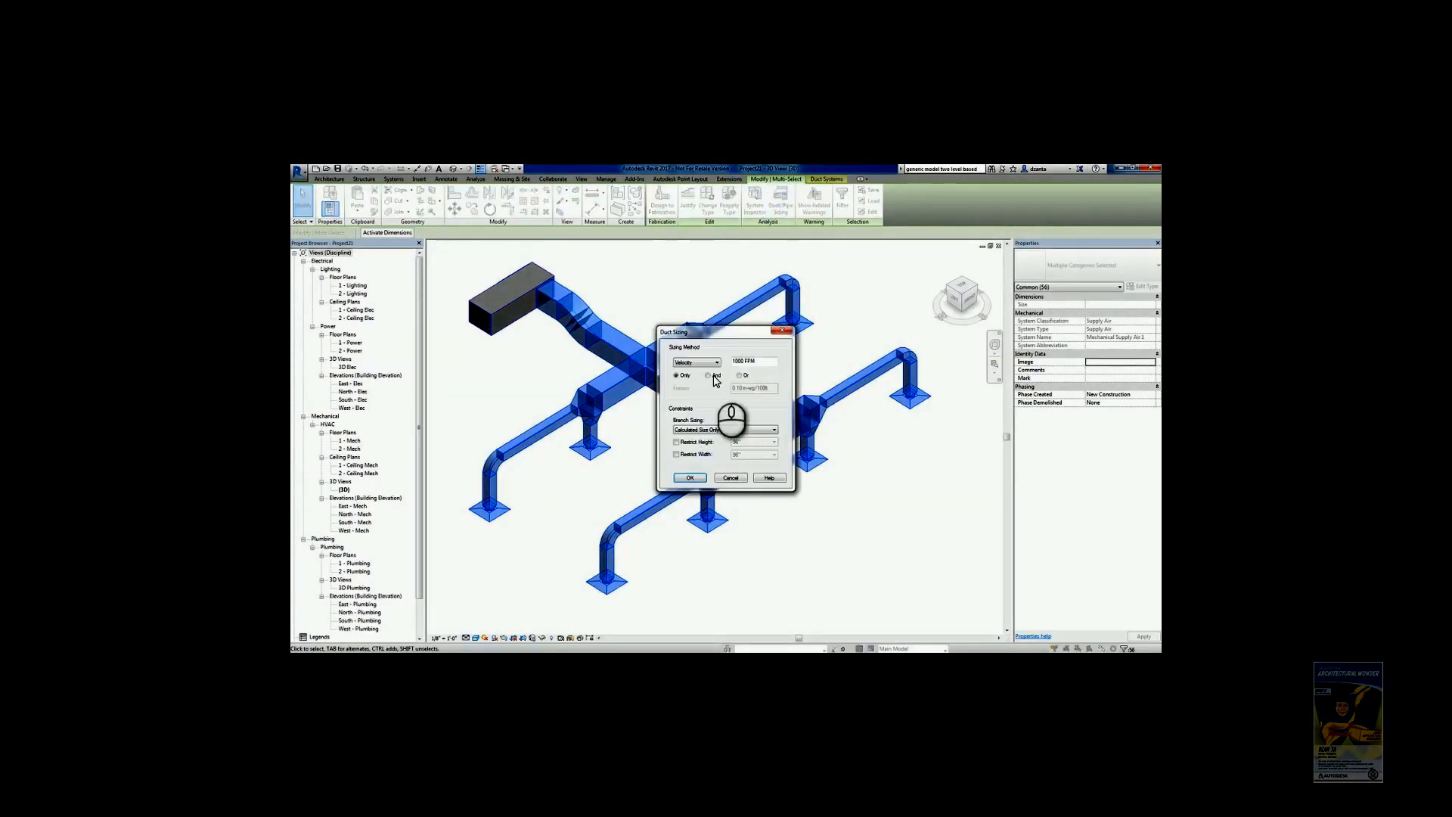
pyautogui.click(689, 478)
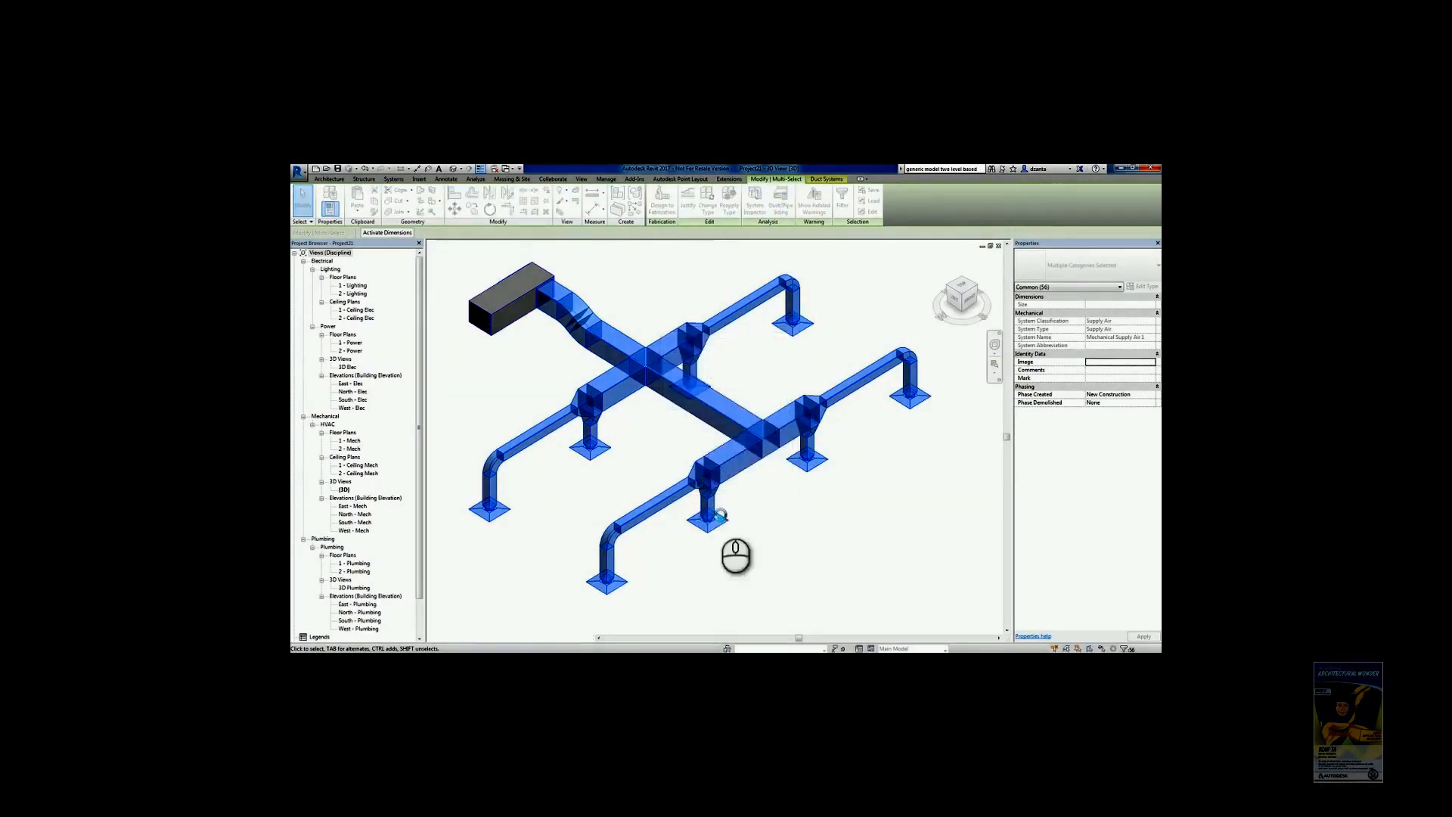
pyautogui.click(814, 521)
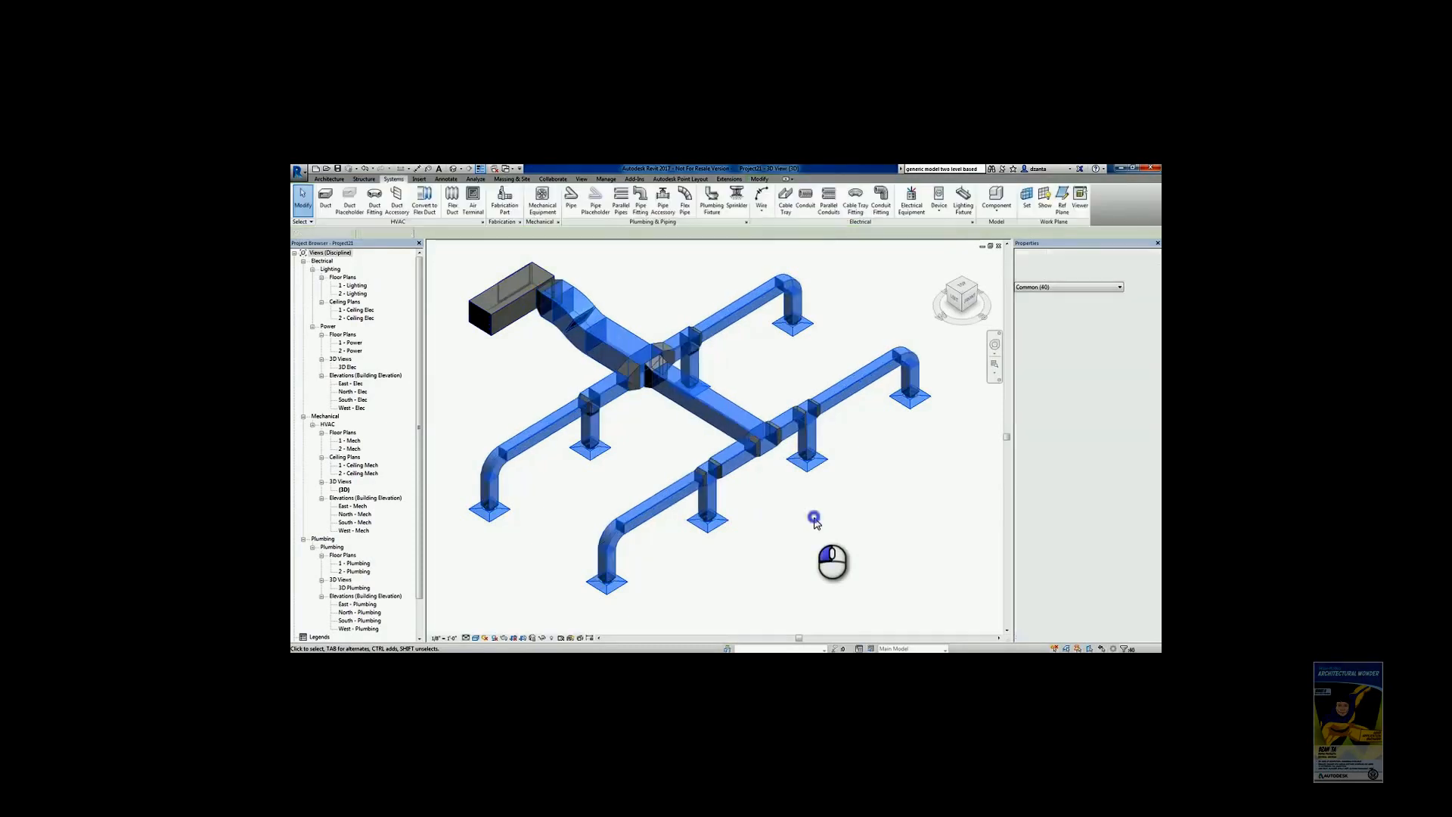
pyautogui.moveTo(818, 507); pyautogui.dragTo(833, 524, button='middle')
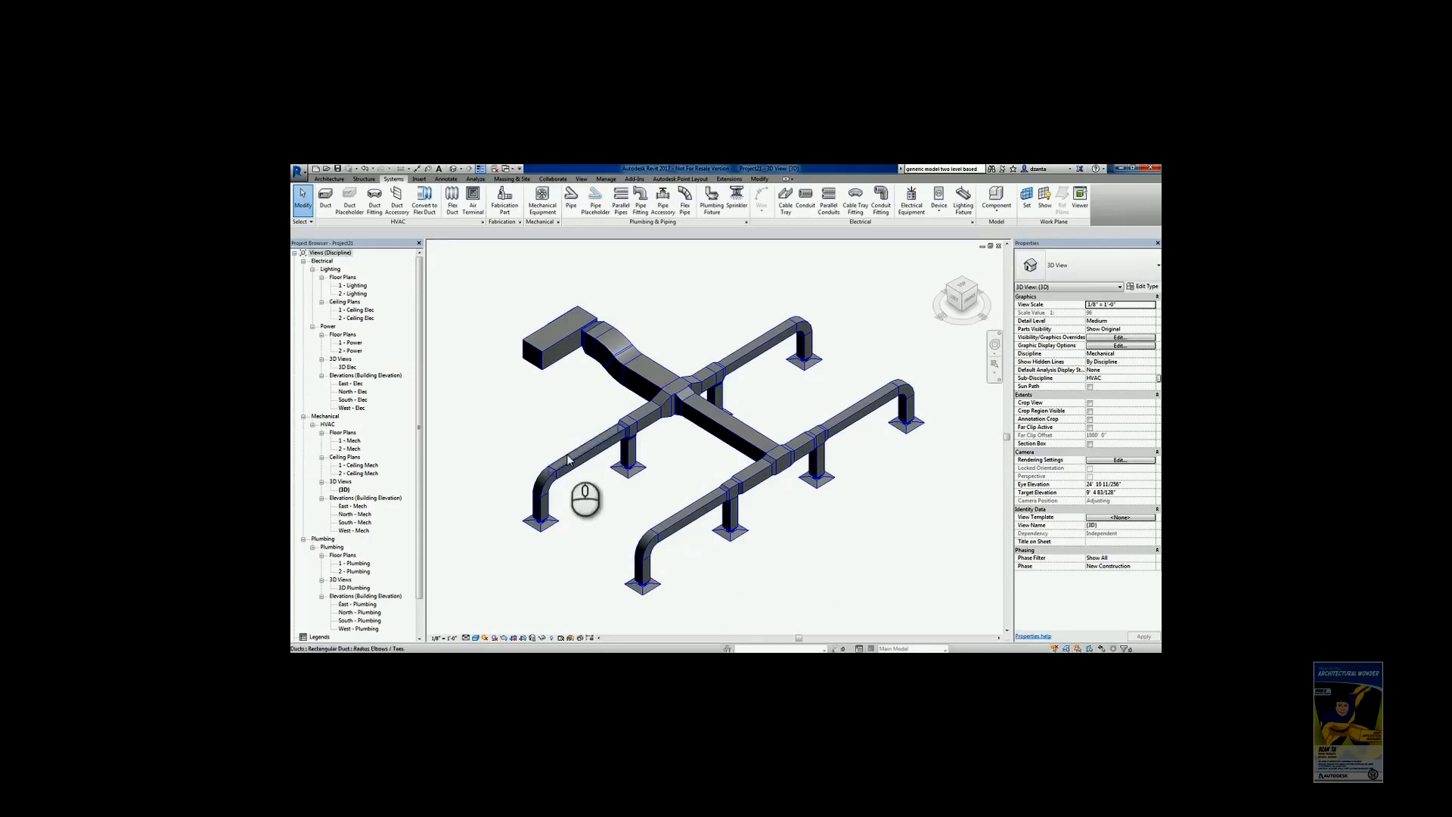
# Step: Convert the connection at the front end diffuser of the row farthest from the equipment to flex duct
pyautogui.click(652, 593)
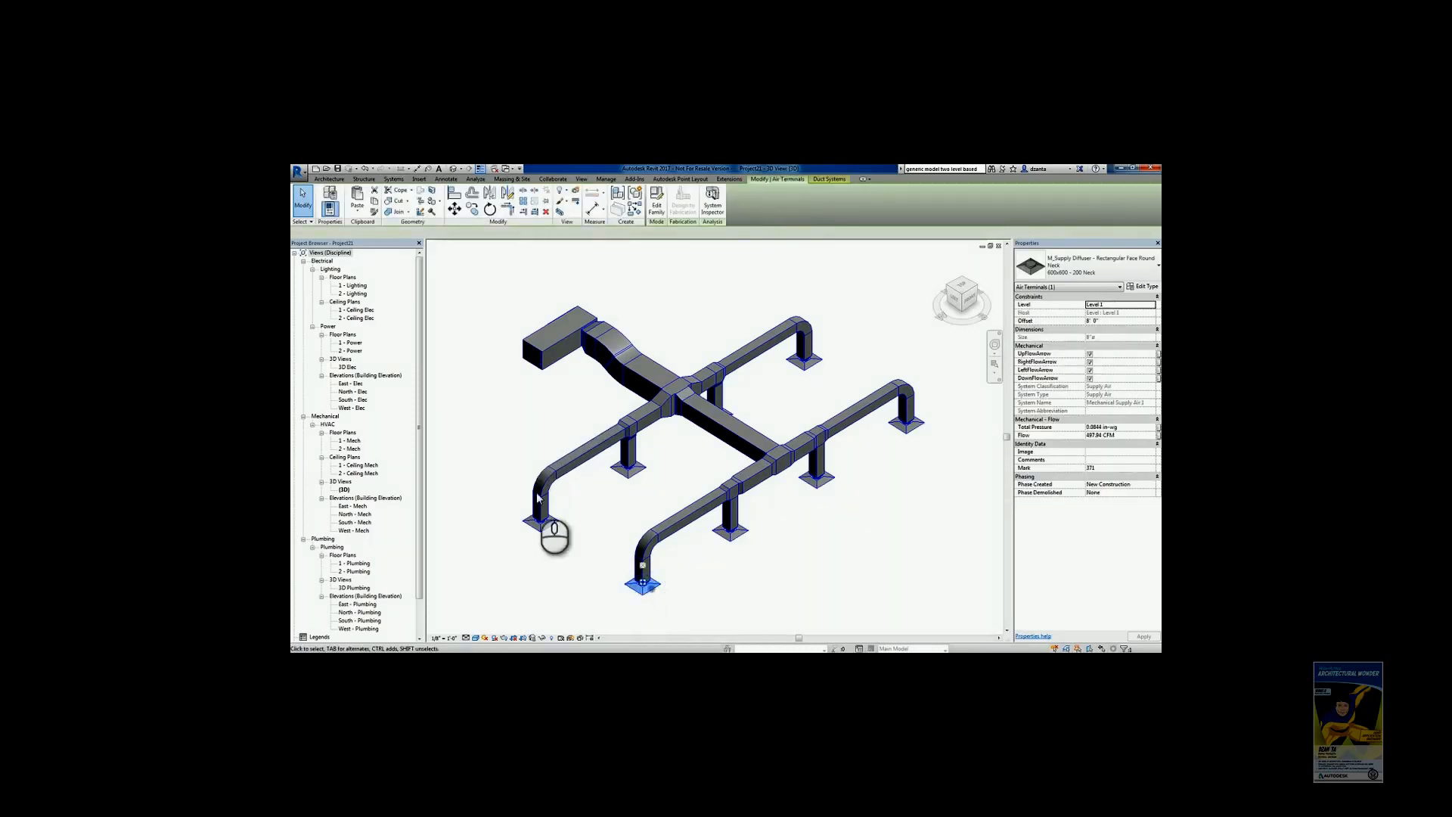
pyautogui.click(395, 179)
pyautogui.click(426, 206)
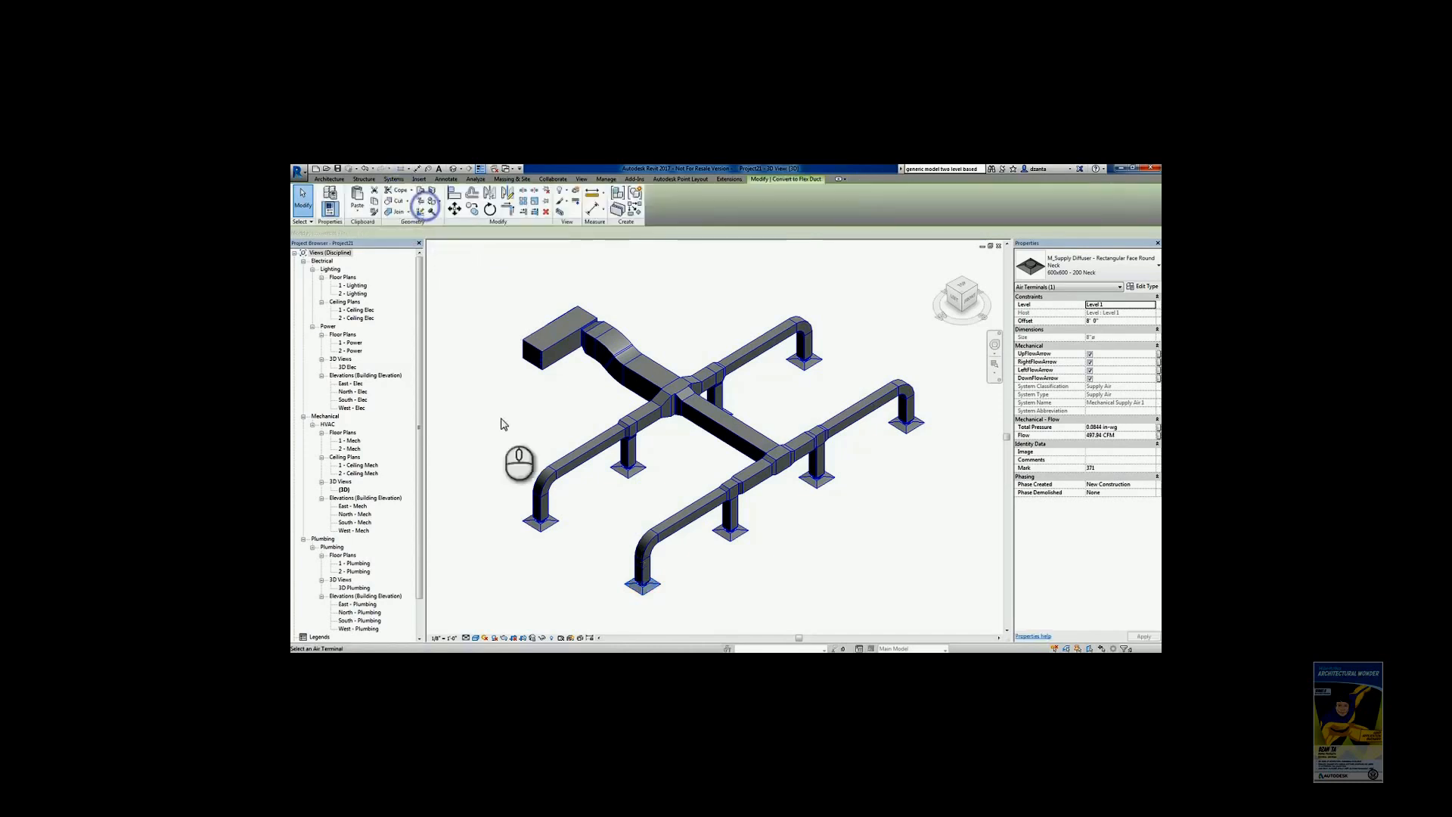
pyautogui.click(647, 596)
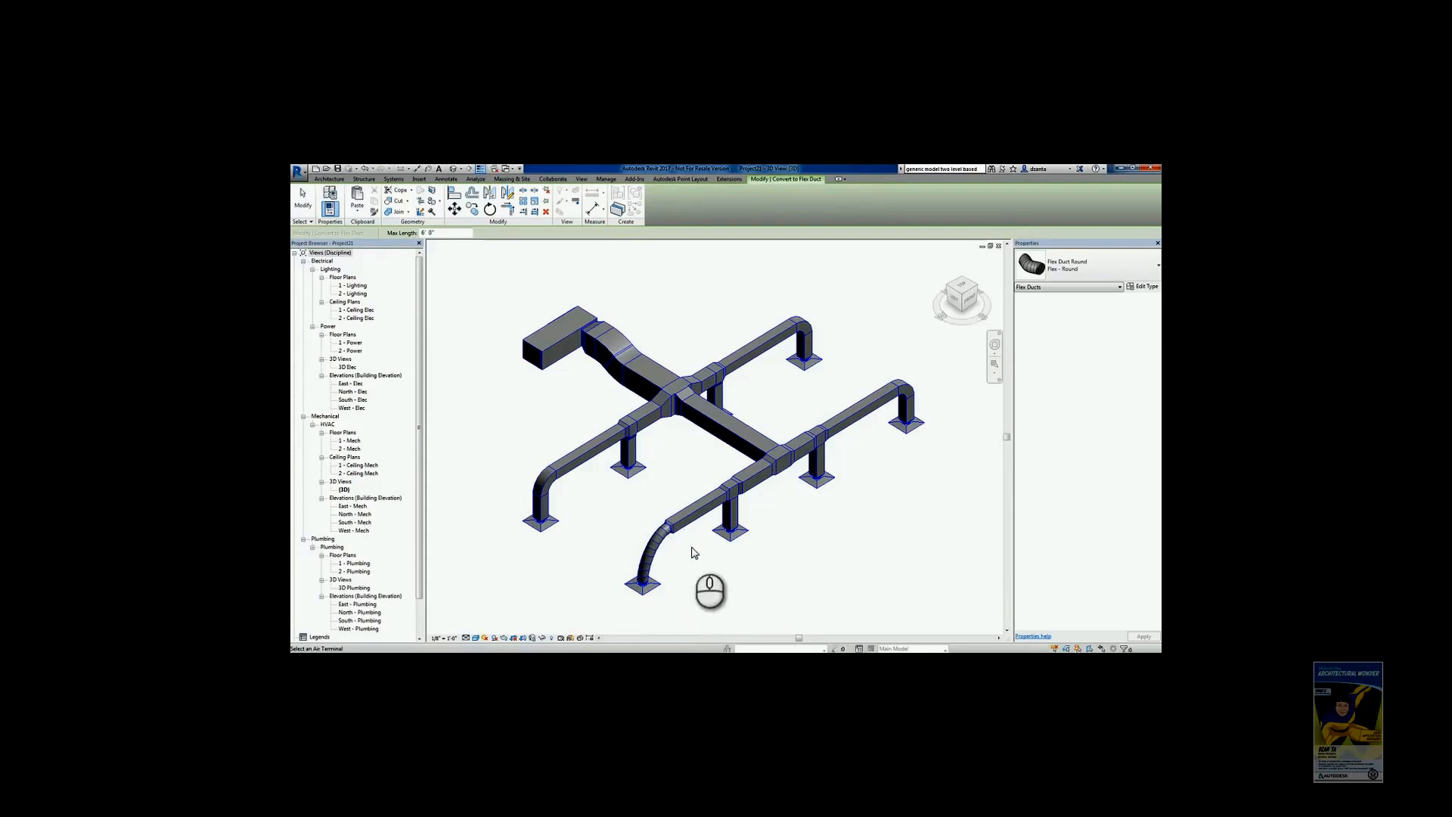
pyautogui.click(305, 202)
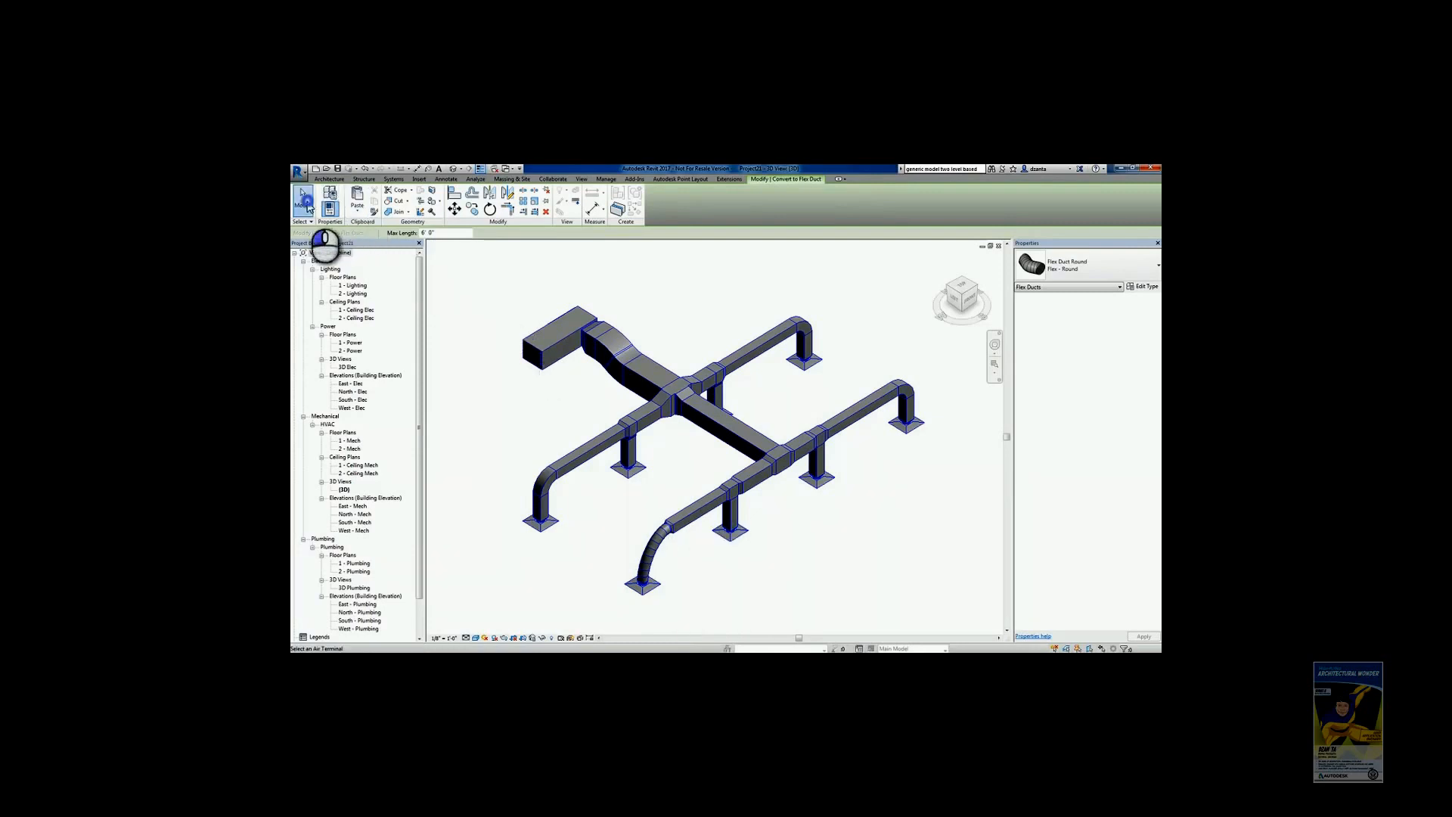
# Step: Convert the connections at the three remaining end-of-branch diffusers to flex duct
pyautogui.click(427, 207)
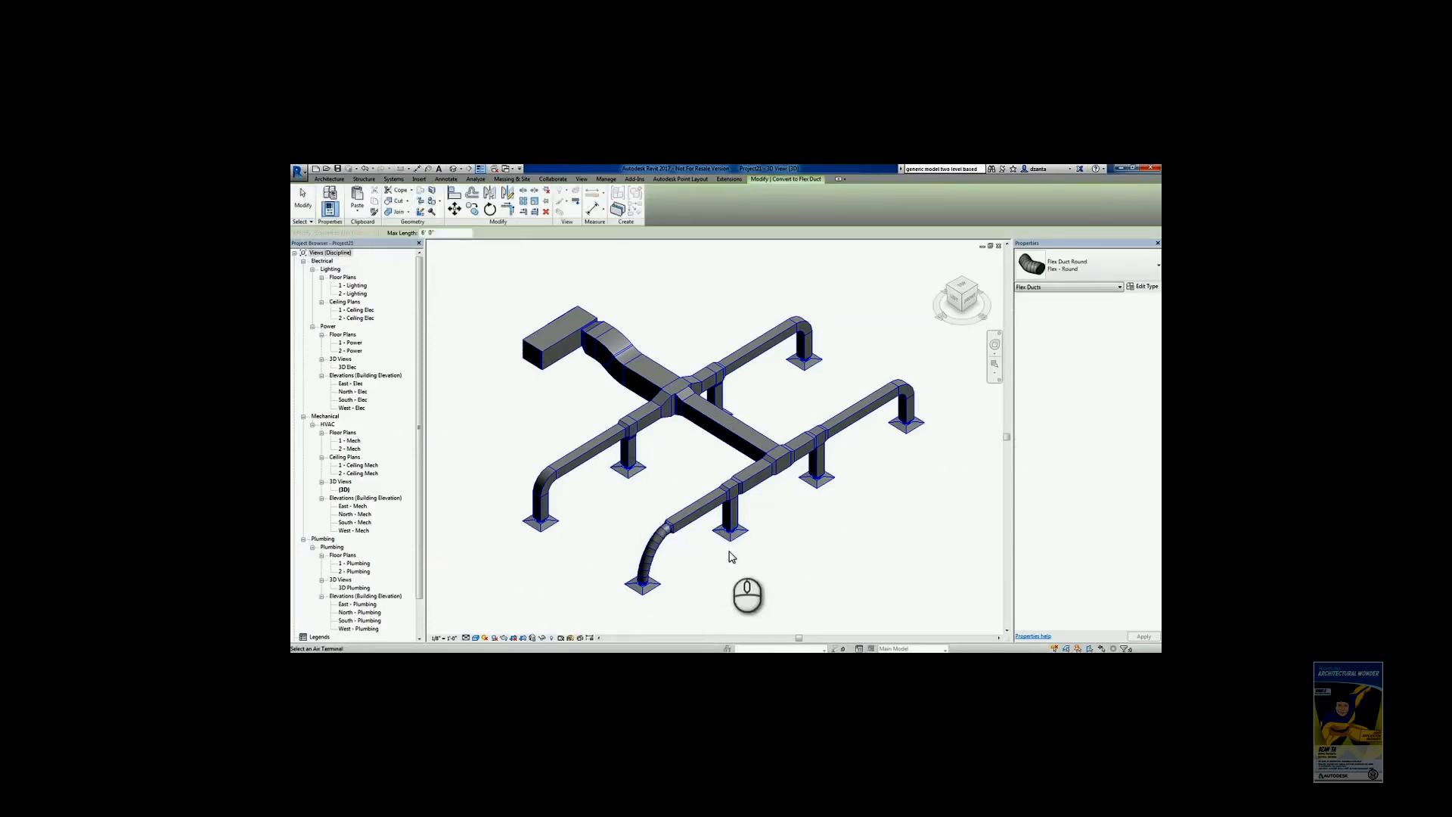
pyautogui.click(912, 427)
pyautogui.click(799, 360)
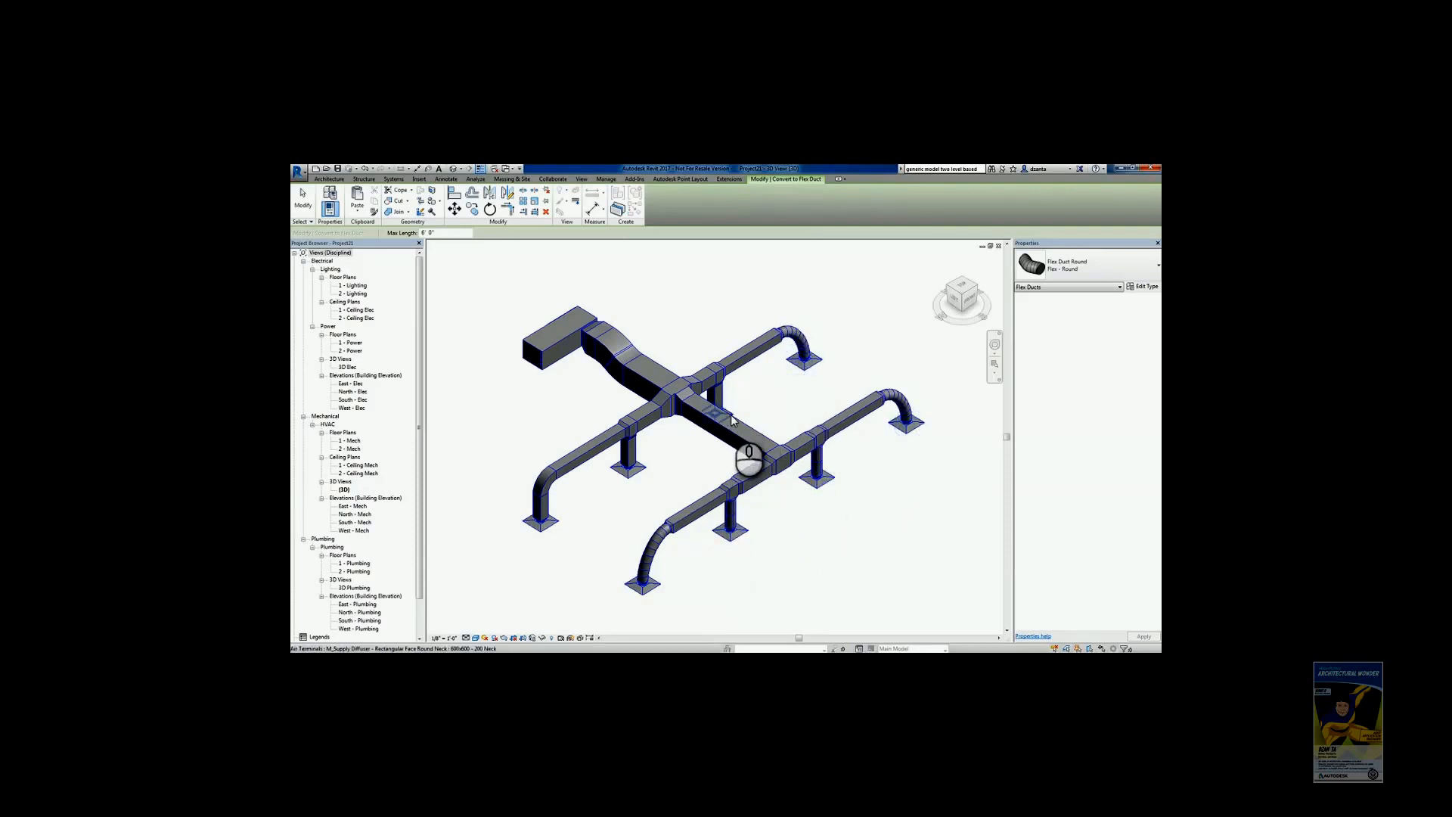
pyautogui.click(557, 523)
pyautogui.click(302, 198)
pyautogui.click(894, 558)
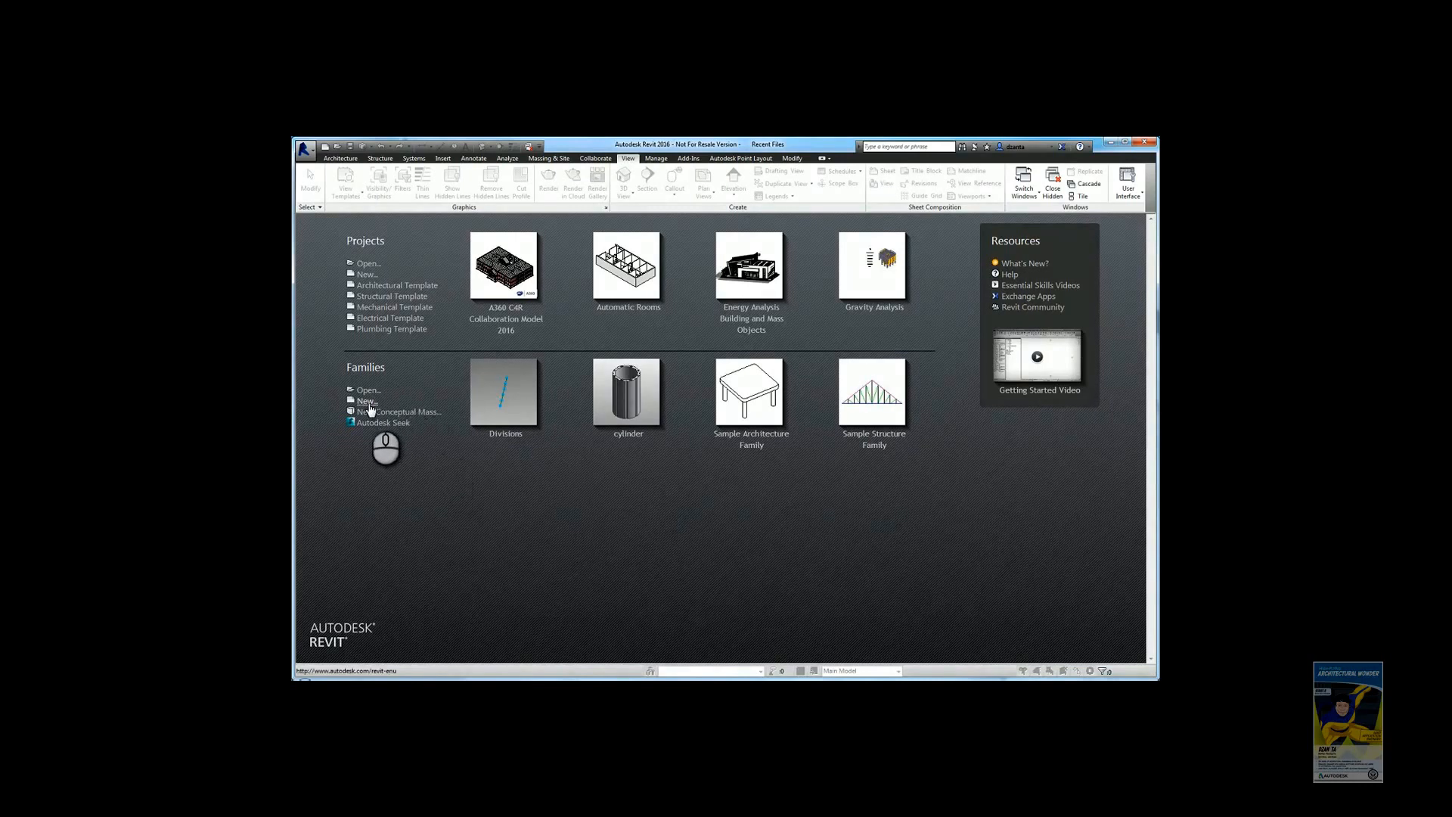
# Step: Create a new family from the Generic Model.rft template
pyautogui.click(369, 404)
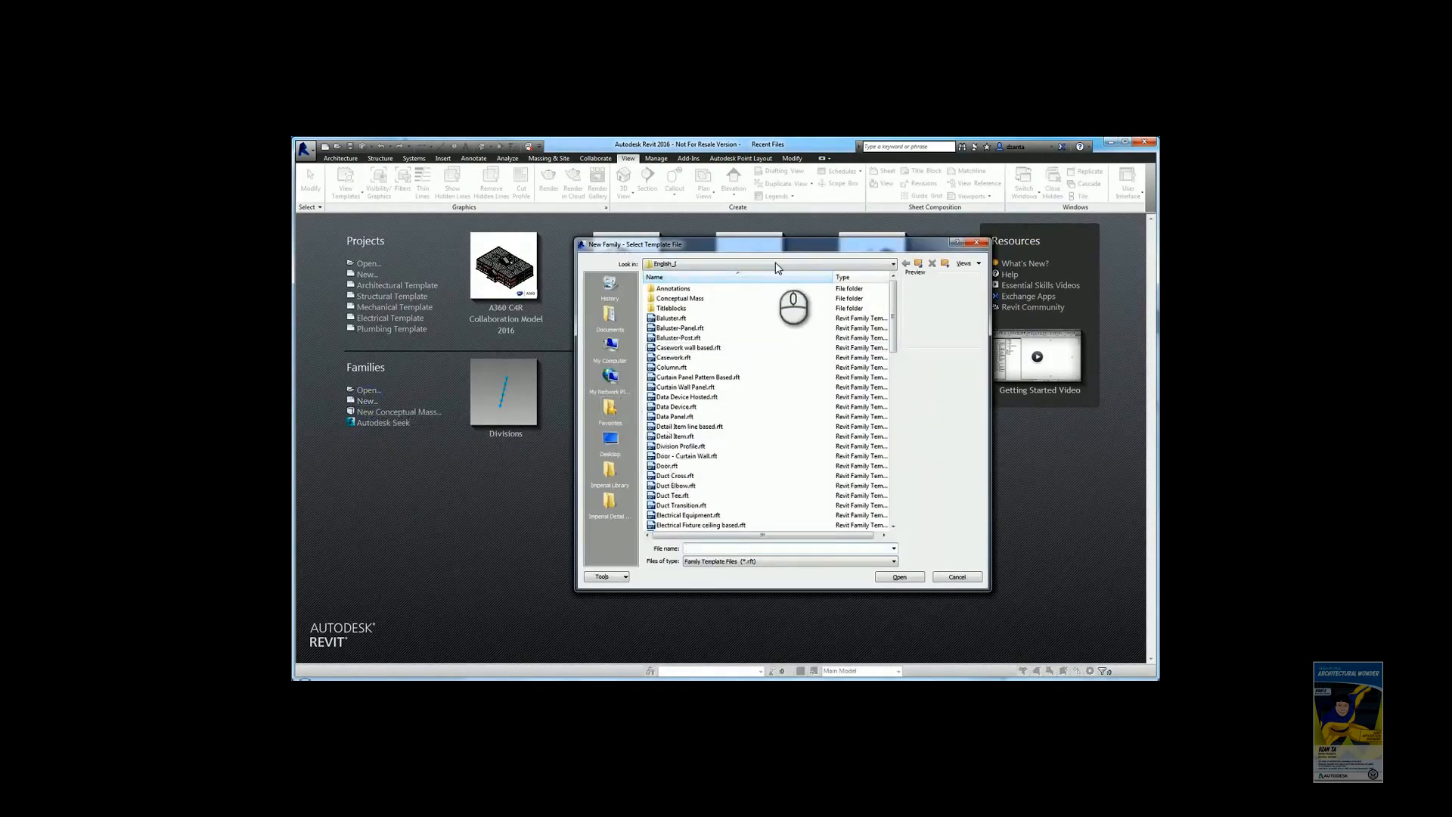
pyautogui.moveTo(776, 249); pyautogui.dragTo(719, 255)
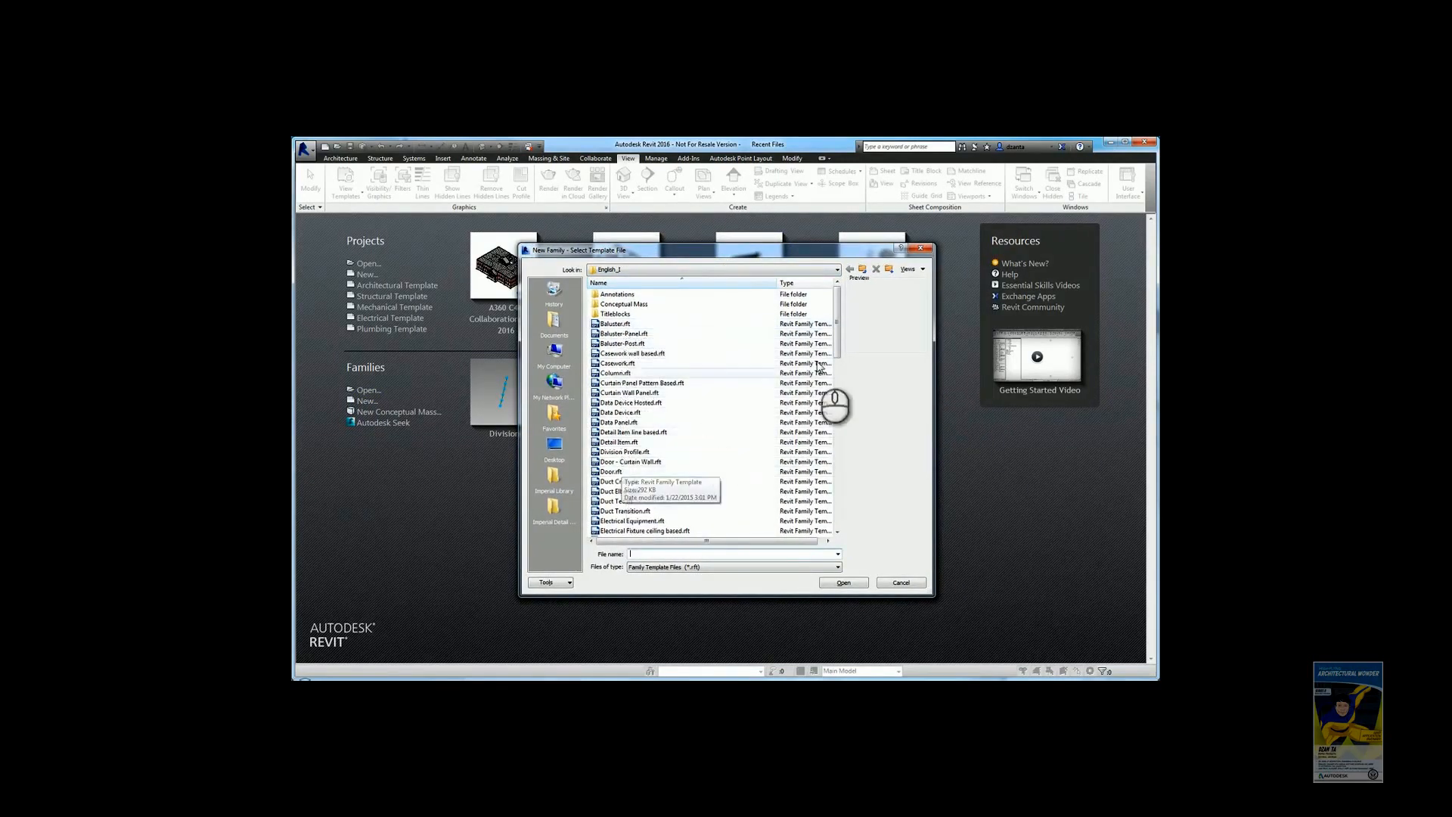
pyautogui.moveTo(838, 321); pyautogui.dragTo(836, 408)
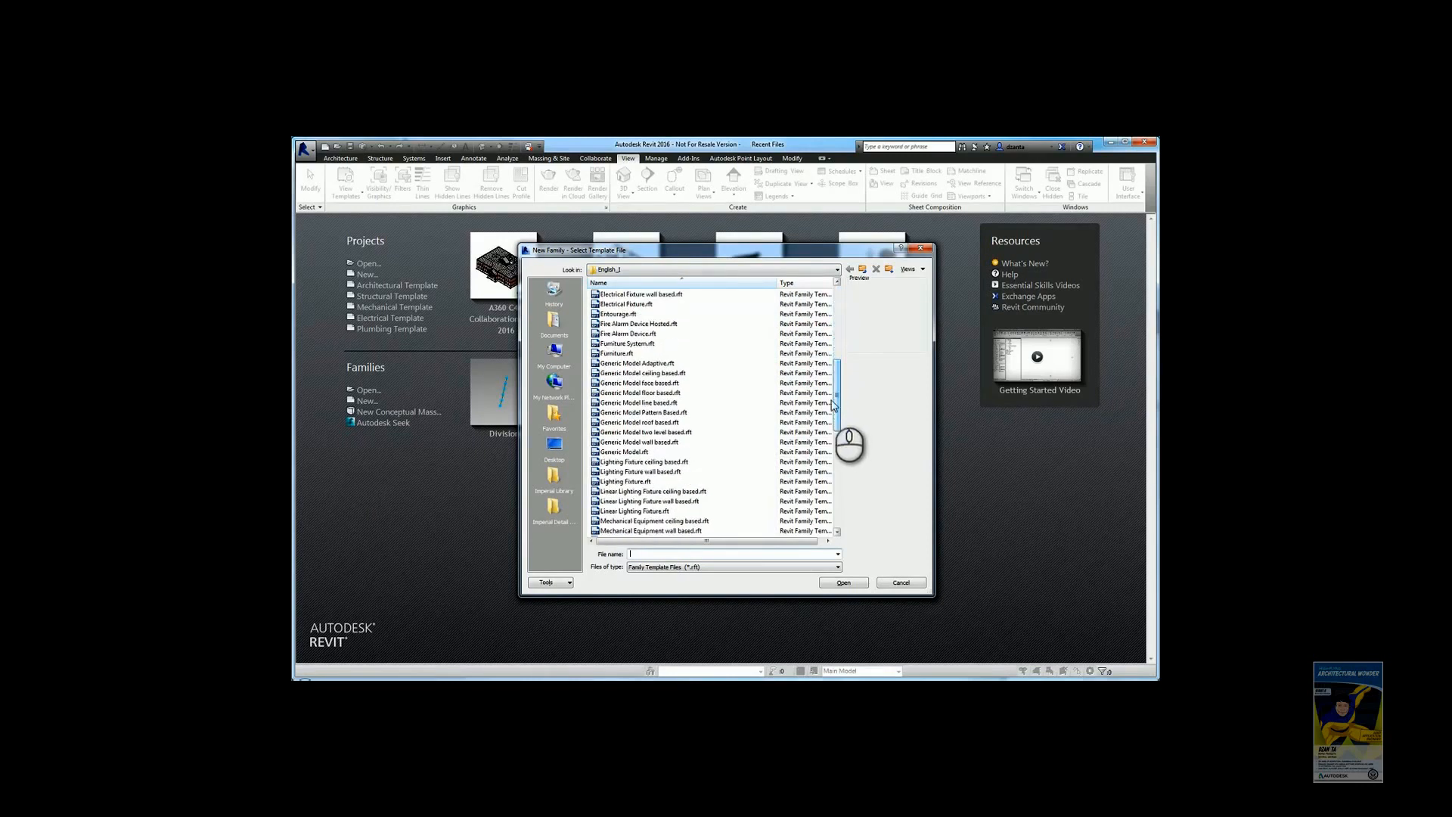
pyautogui.click(680, 452)
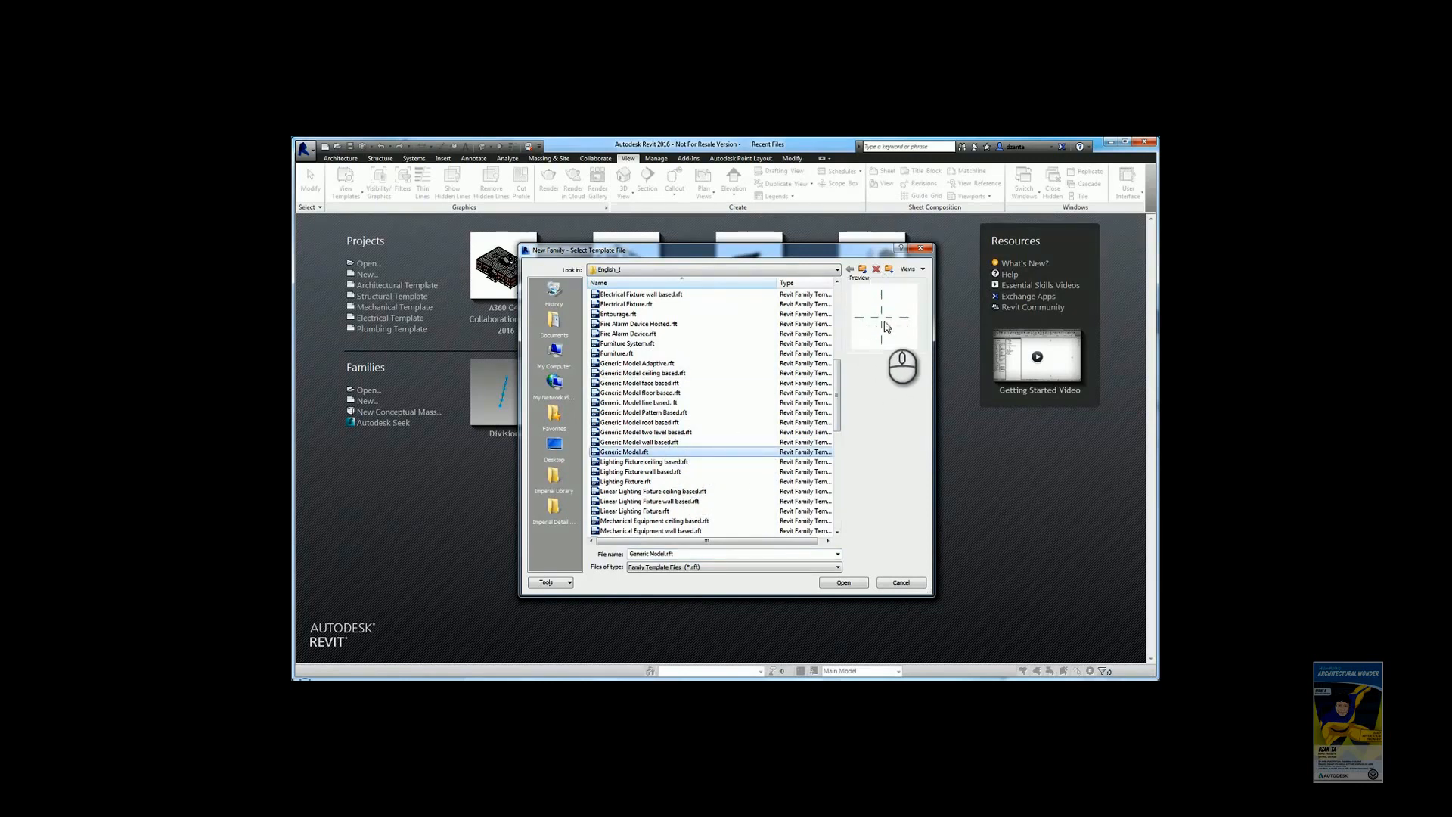
pyautogui.click(845, 583)
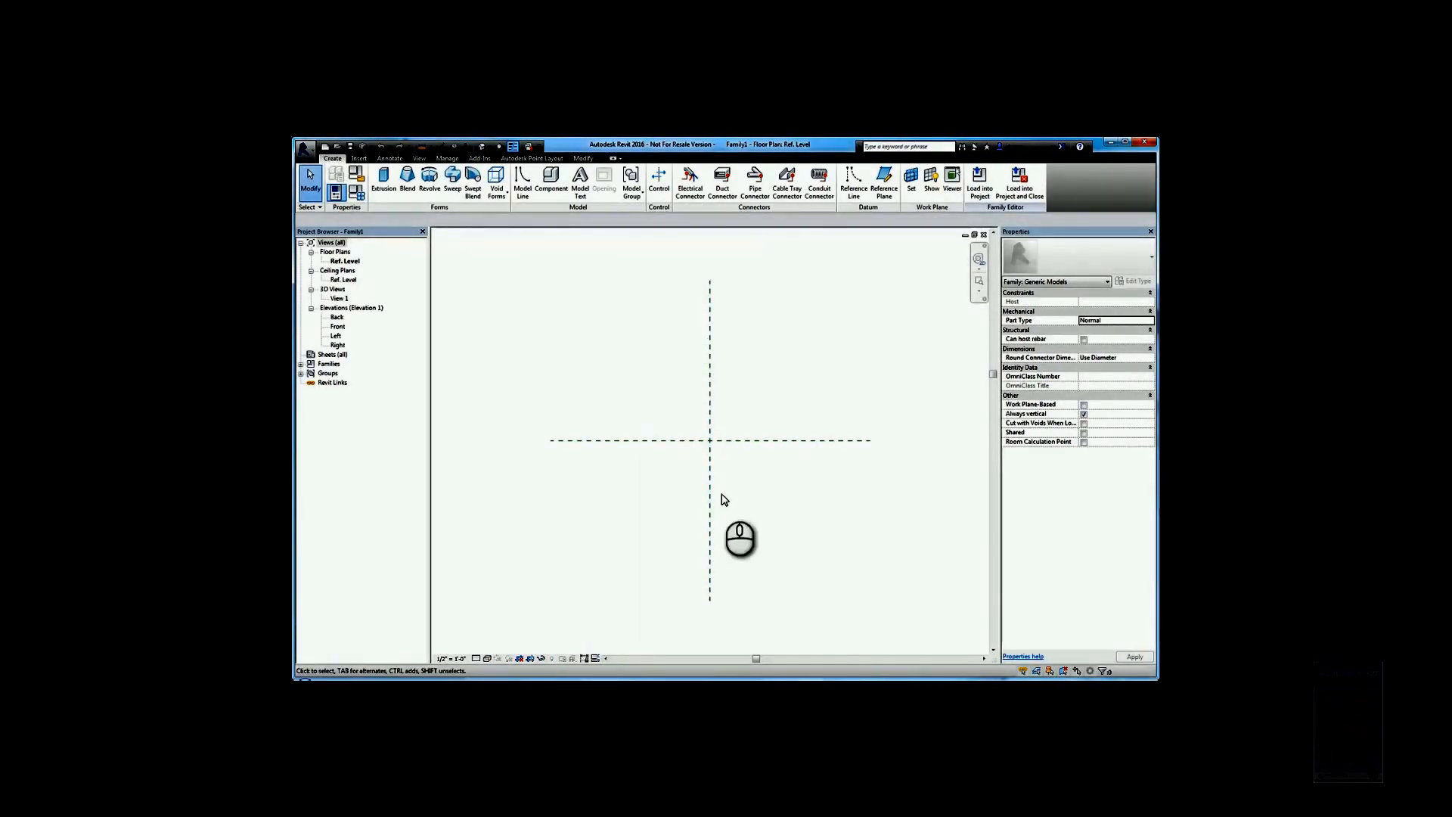
# Step: Examine the names, reference settings and origin definition of the Center (Front/Back) and Center (Left/Right) reference planes
pyautogui.click(753, 441)
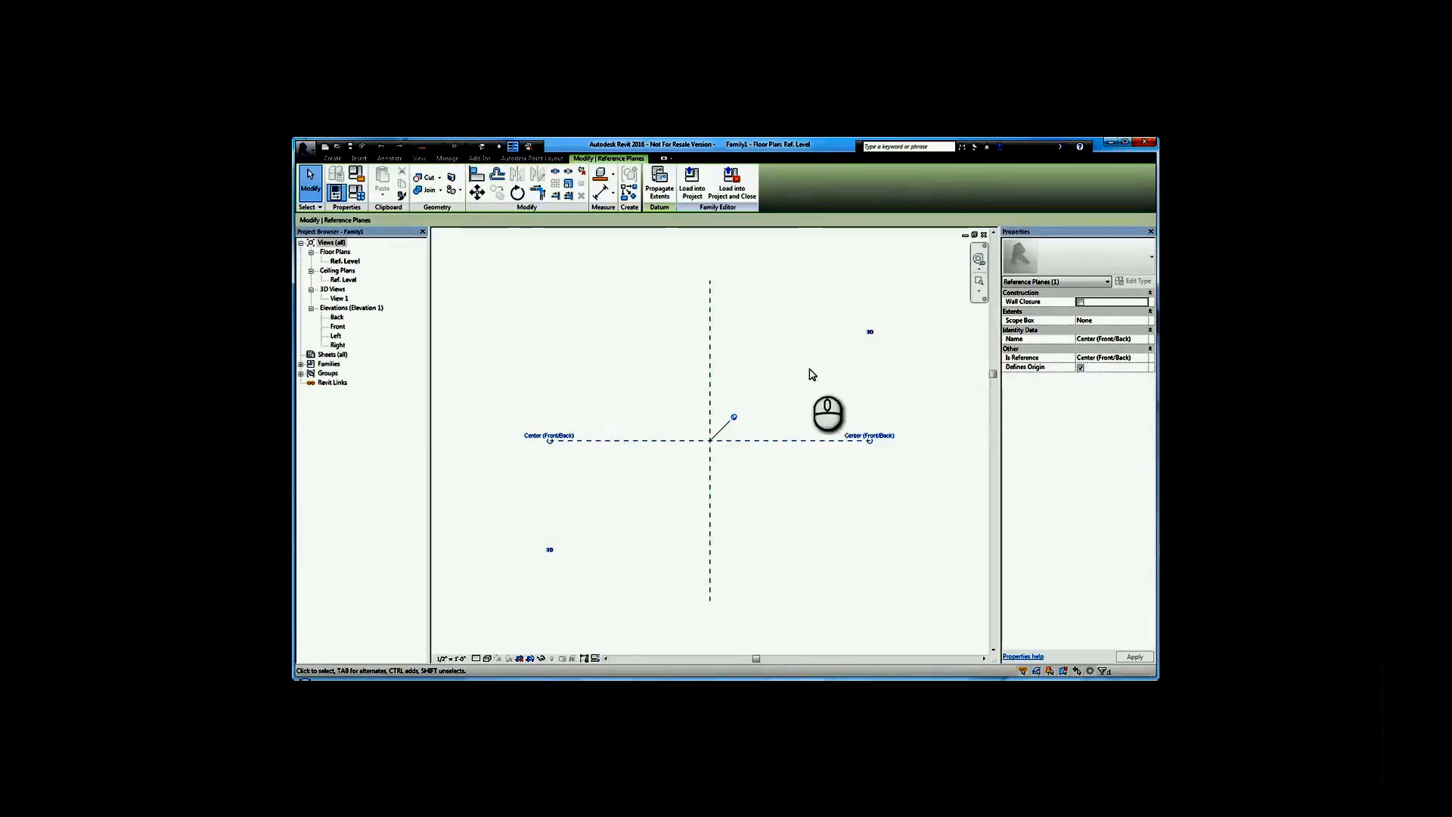
pyautogui.click(776, 378)
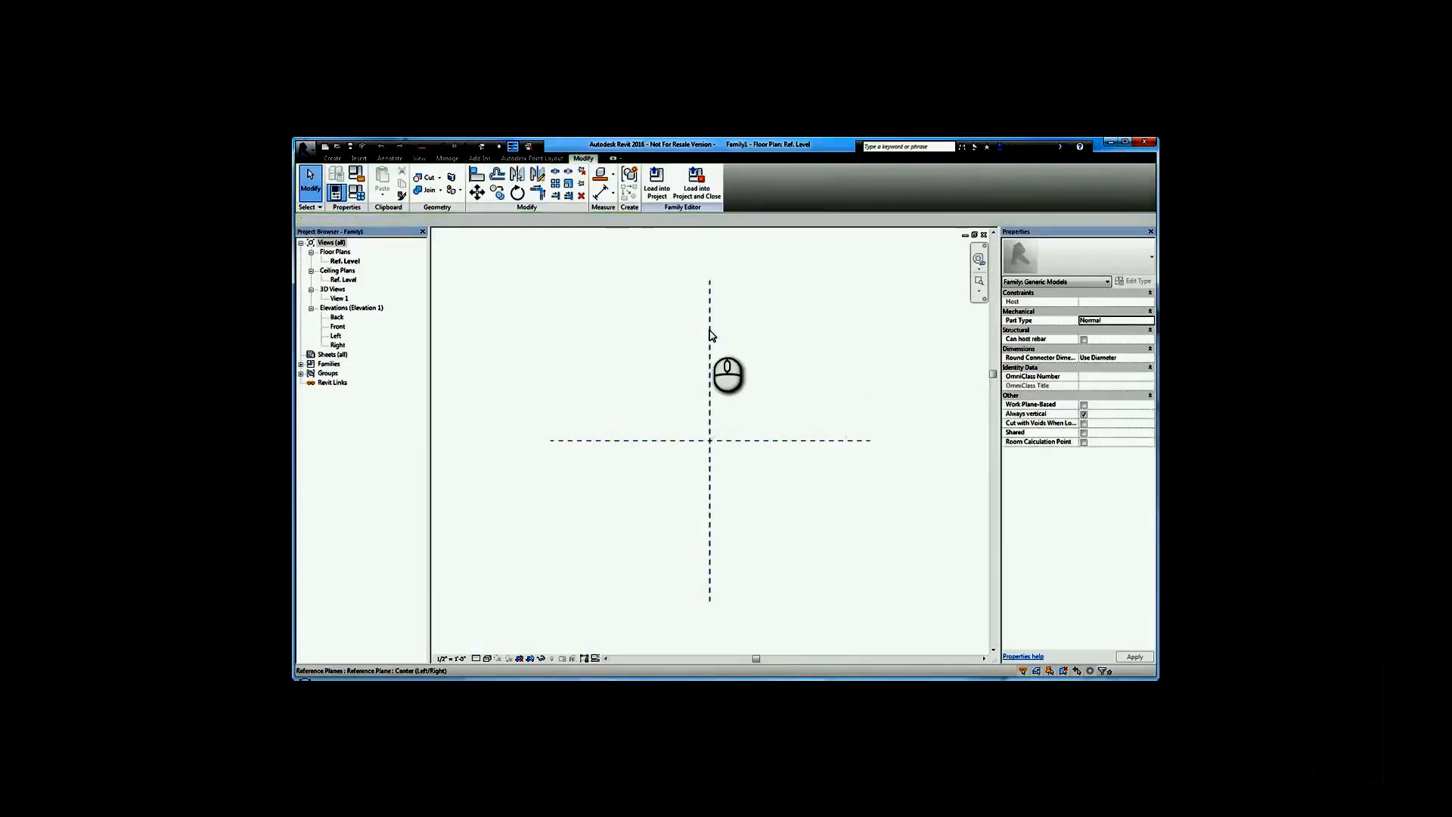
pyautogui.click(710, 333)
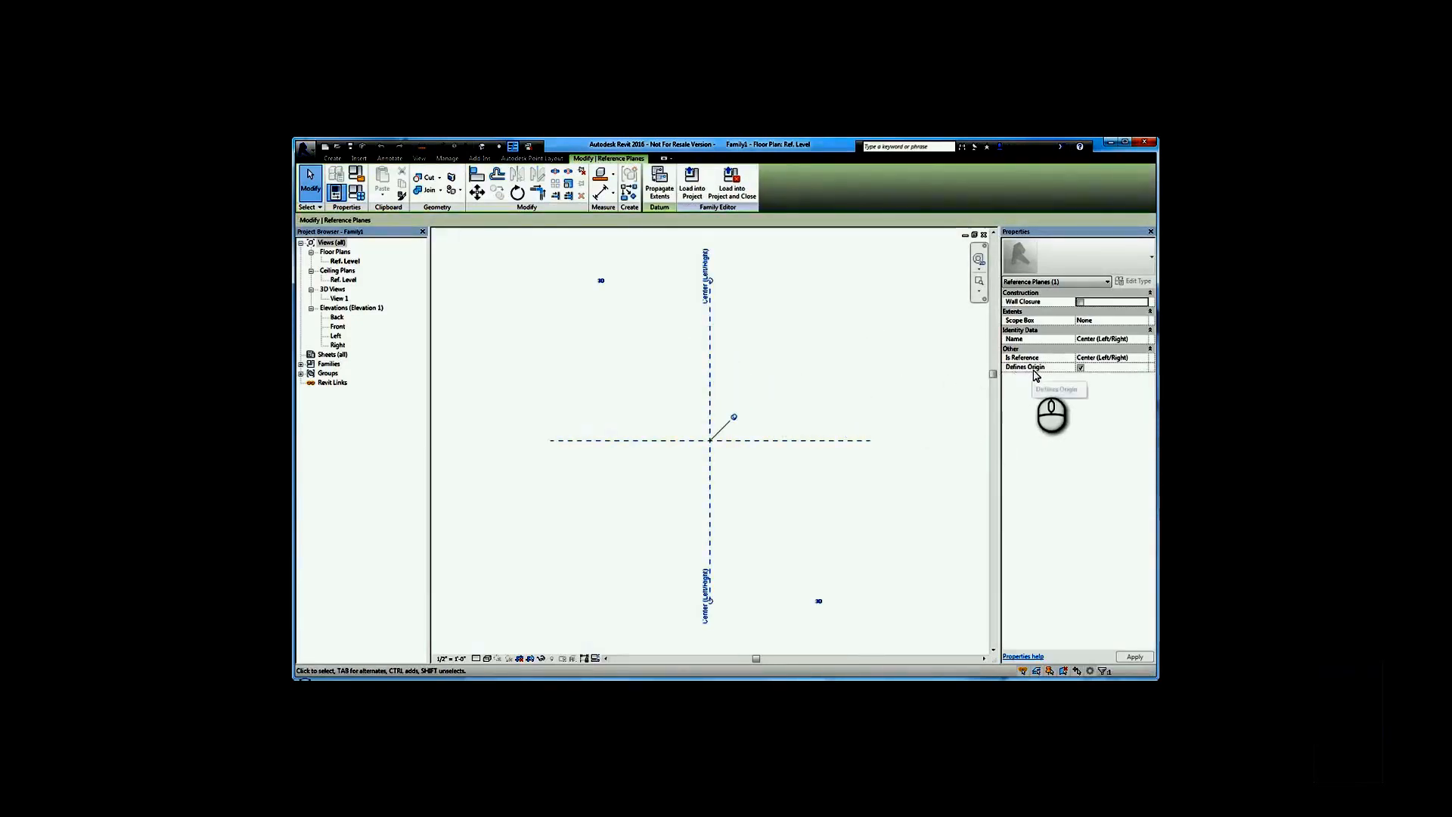
pyautogui.click(833, 373)
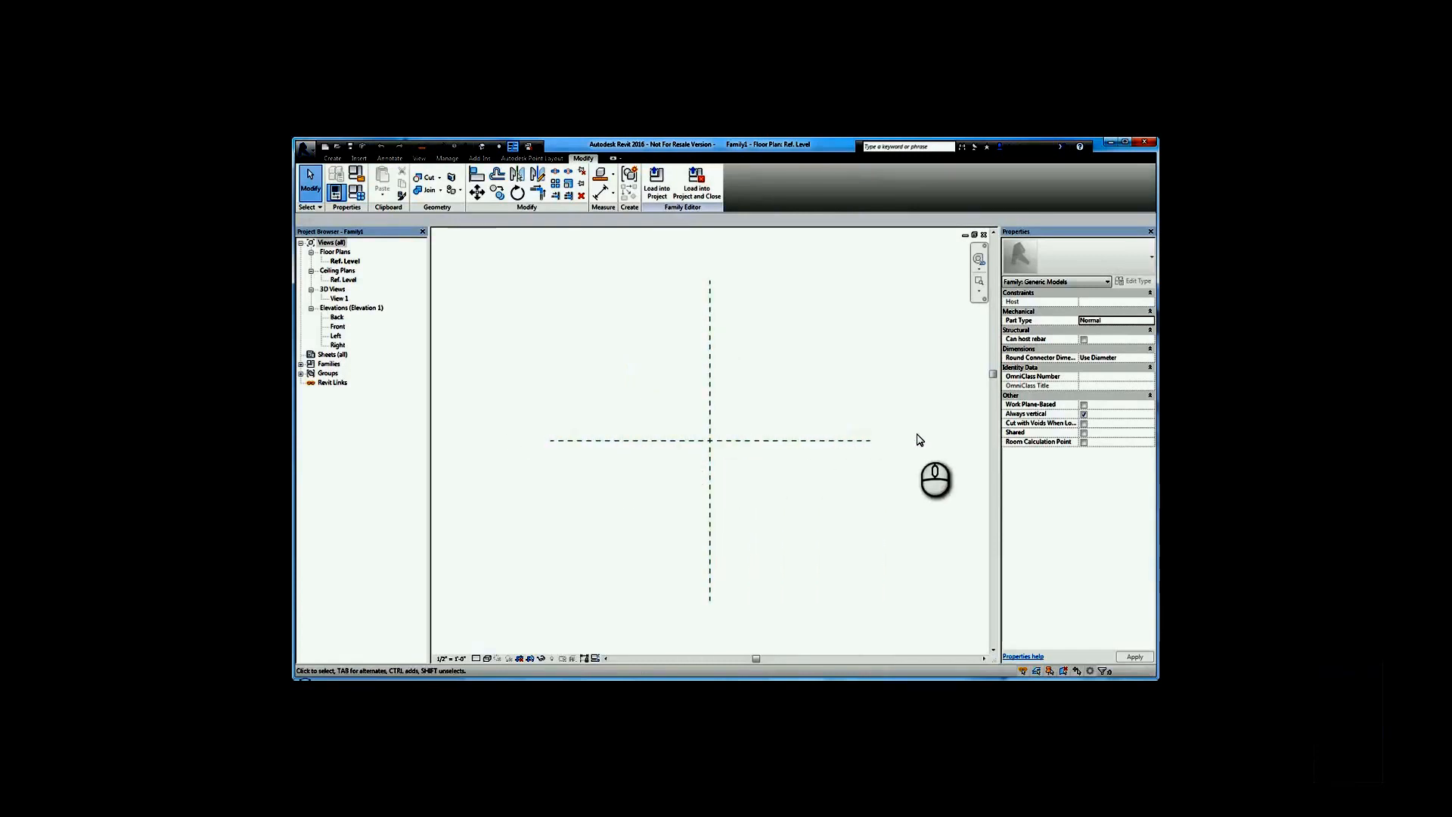
pyautogui.click(575, 443)
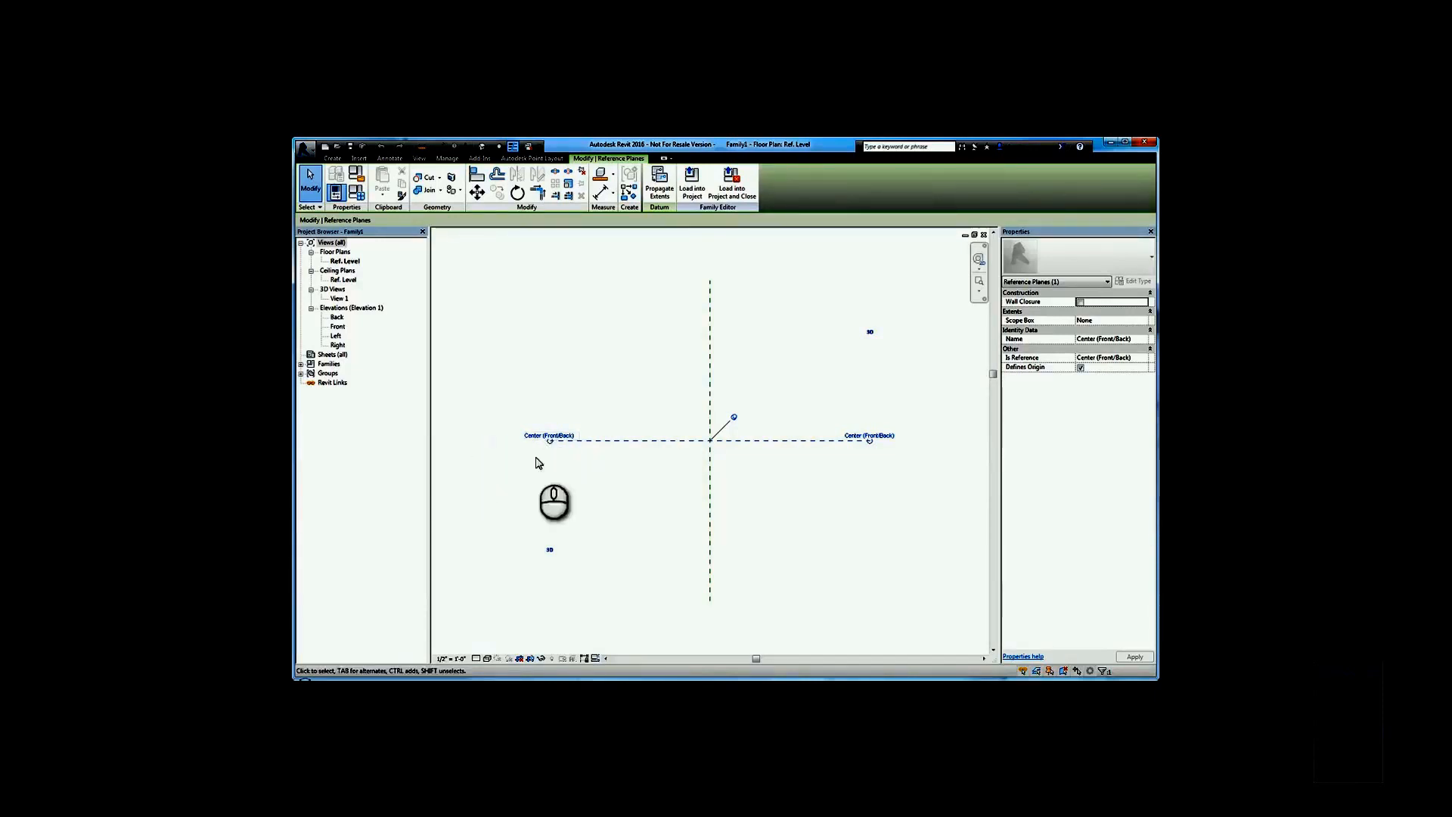
pyautogui.click(760, 367)
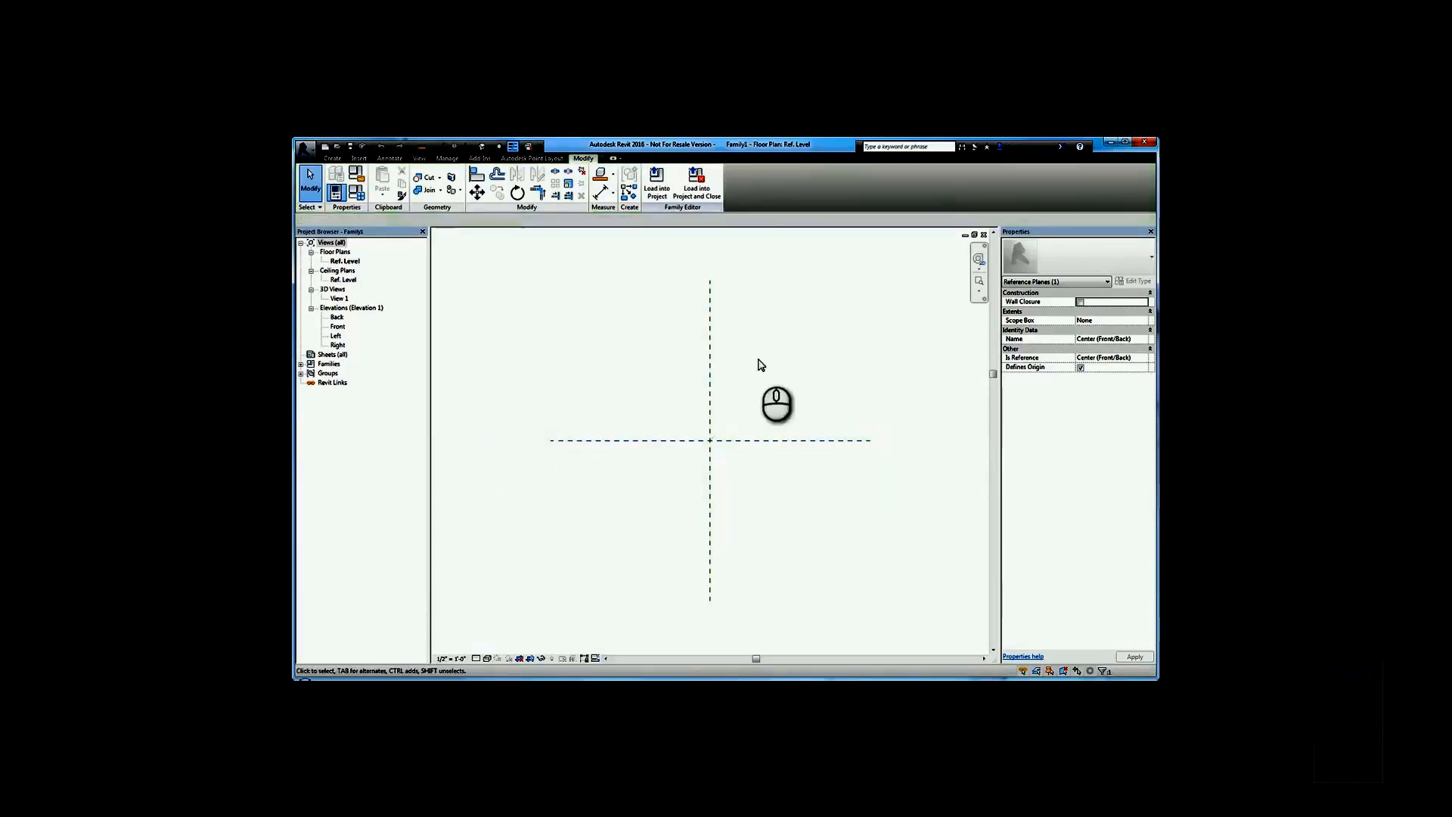
pyautogui.click(709, 330)
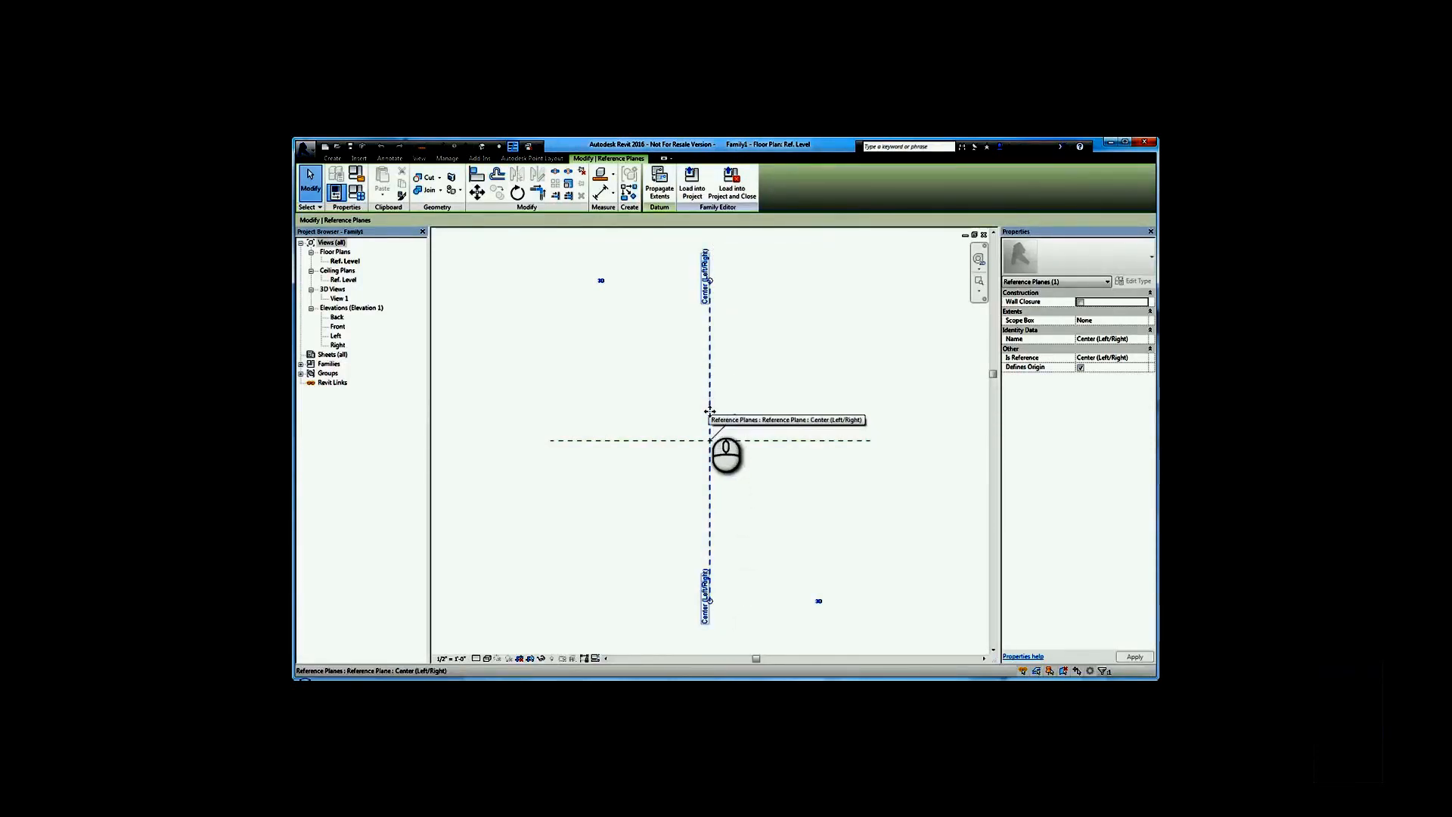
pyautogui.click(684, 401)
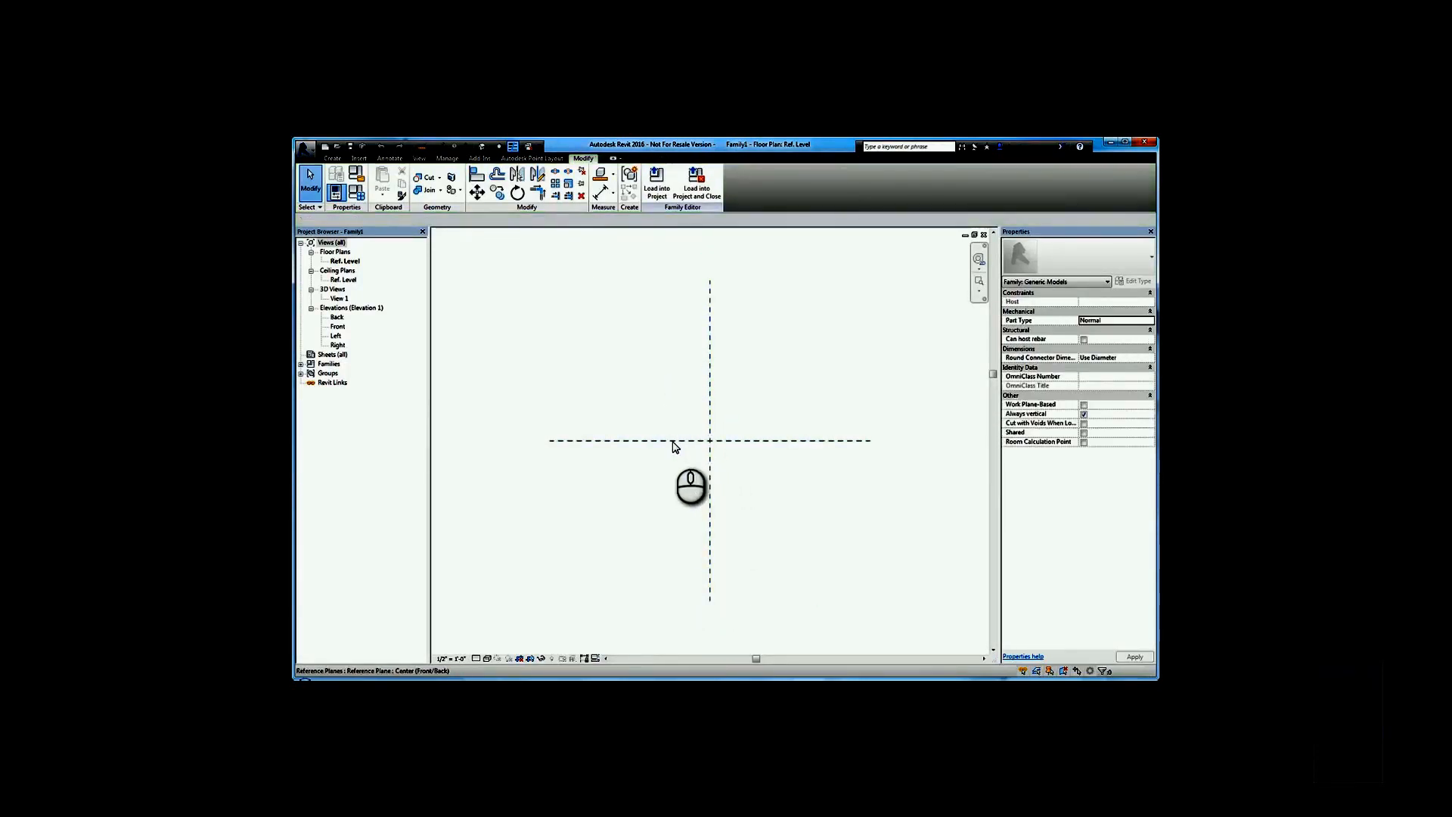
pyautogui.scroll(-8, 741, 472)
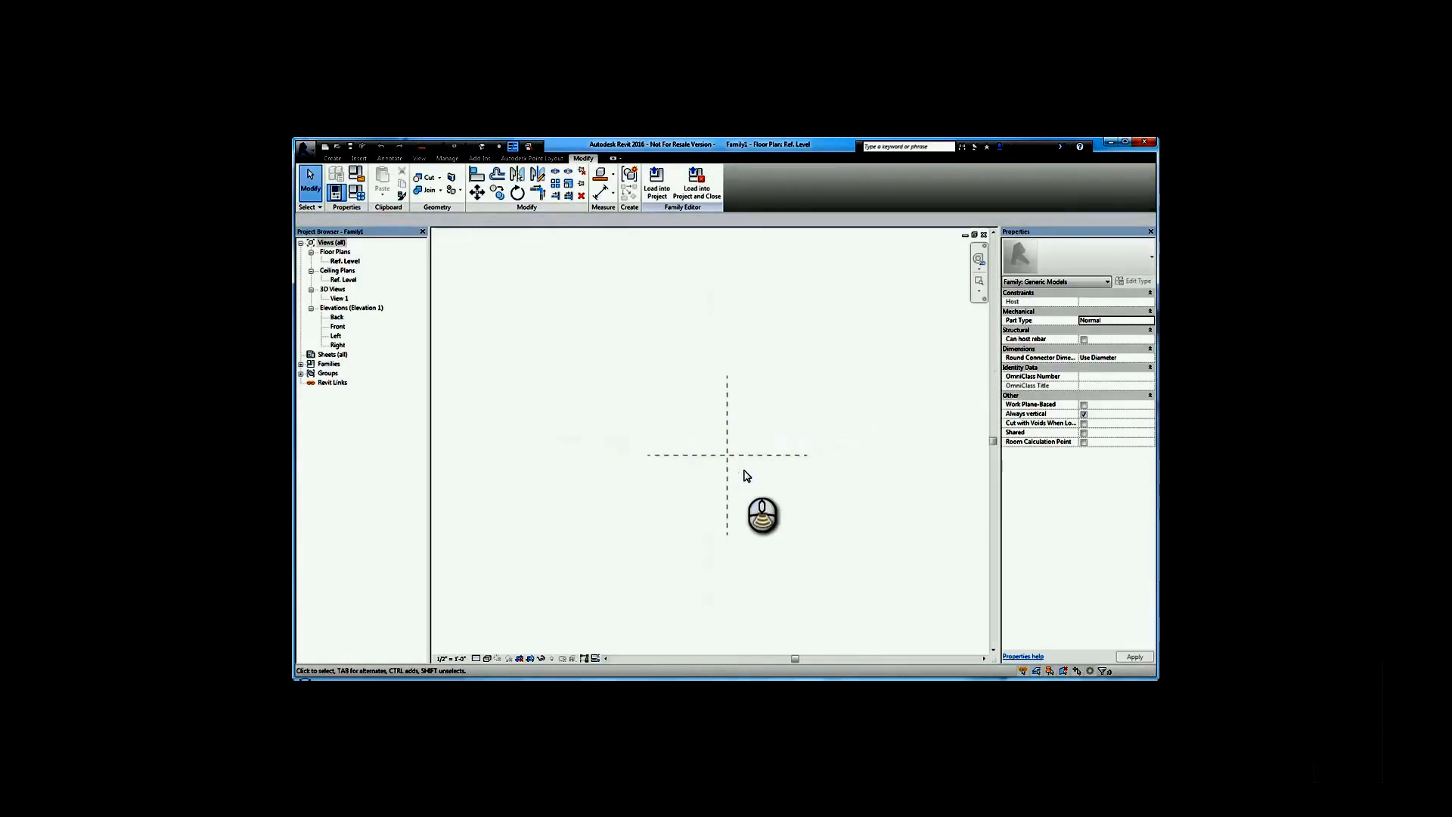
# Step: Review the model and annotation category visibility settings of the Ref. Level floor plan, leaving them unchanged
pyautogui.moveTo(790, 508); pyautogui.dragTo(710, 444, button='middle')
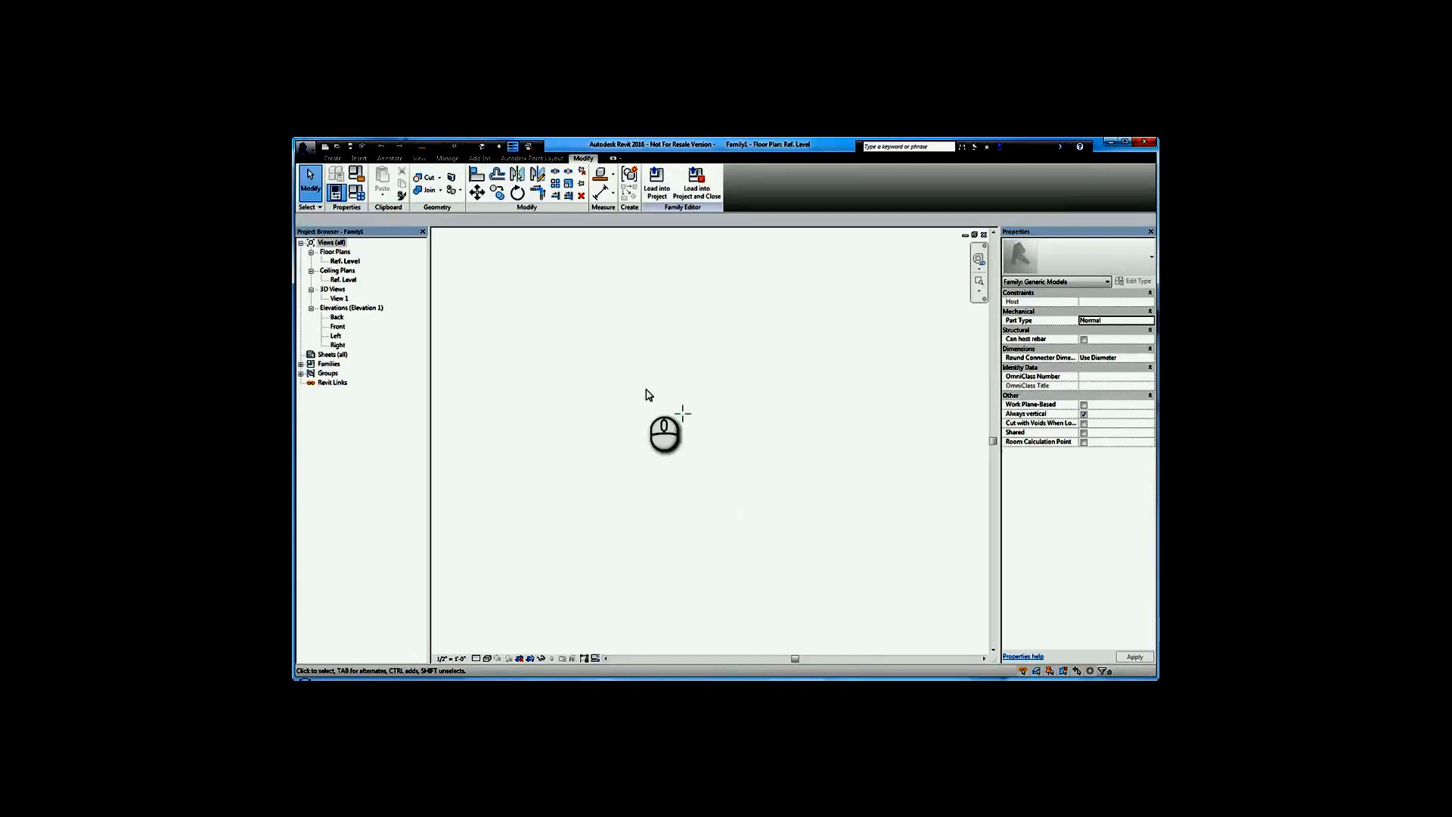
pyautogui.scroll(7, 673, 409)
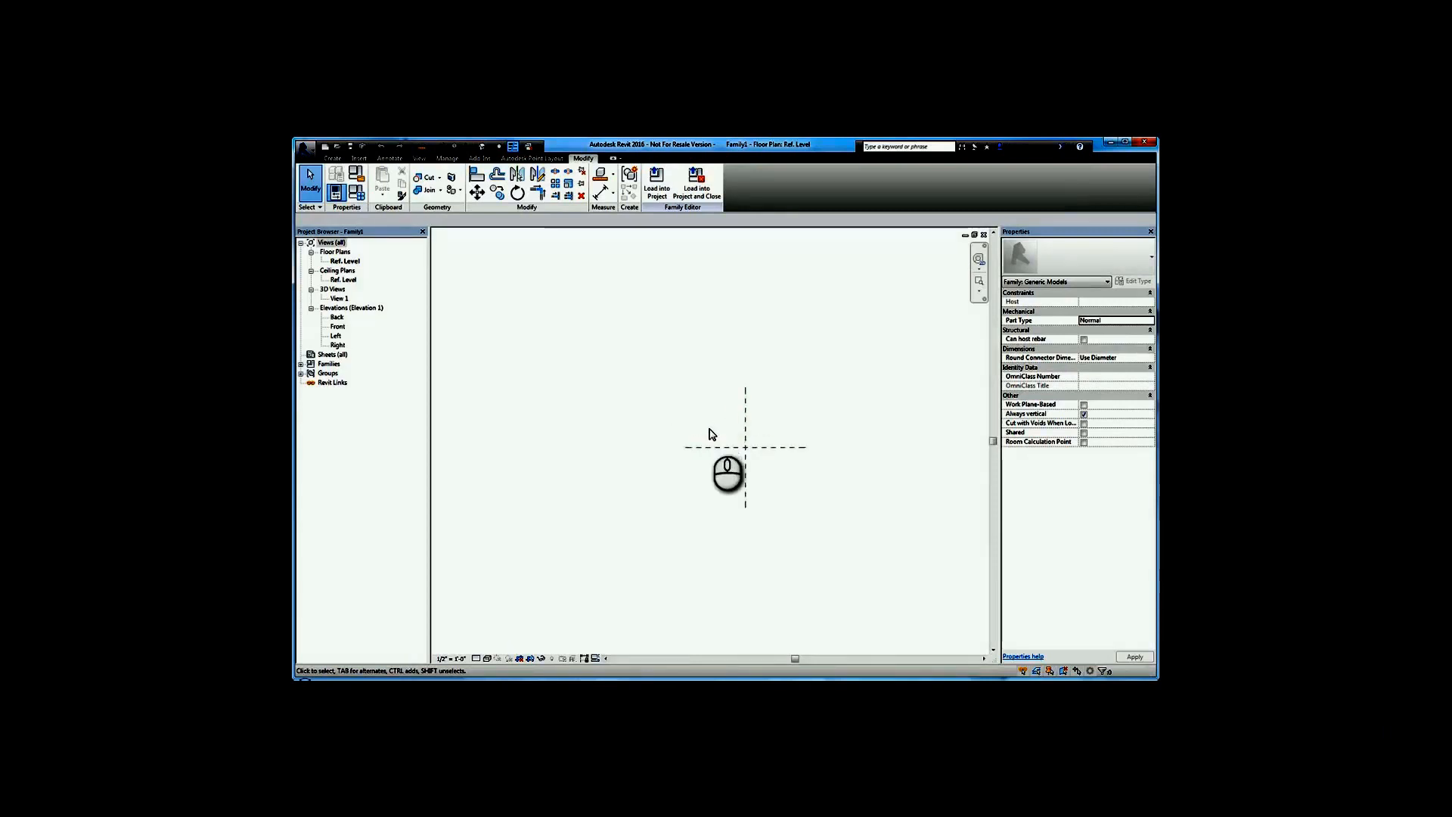
pyautogui.scroll(1, 761, 410)
pyautogui.moveTo(759, 413); pyautogui.dragTo(727, 399, button='middle')
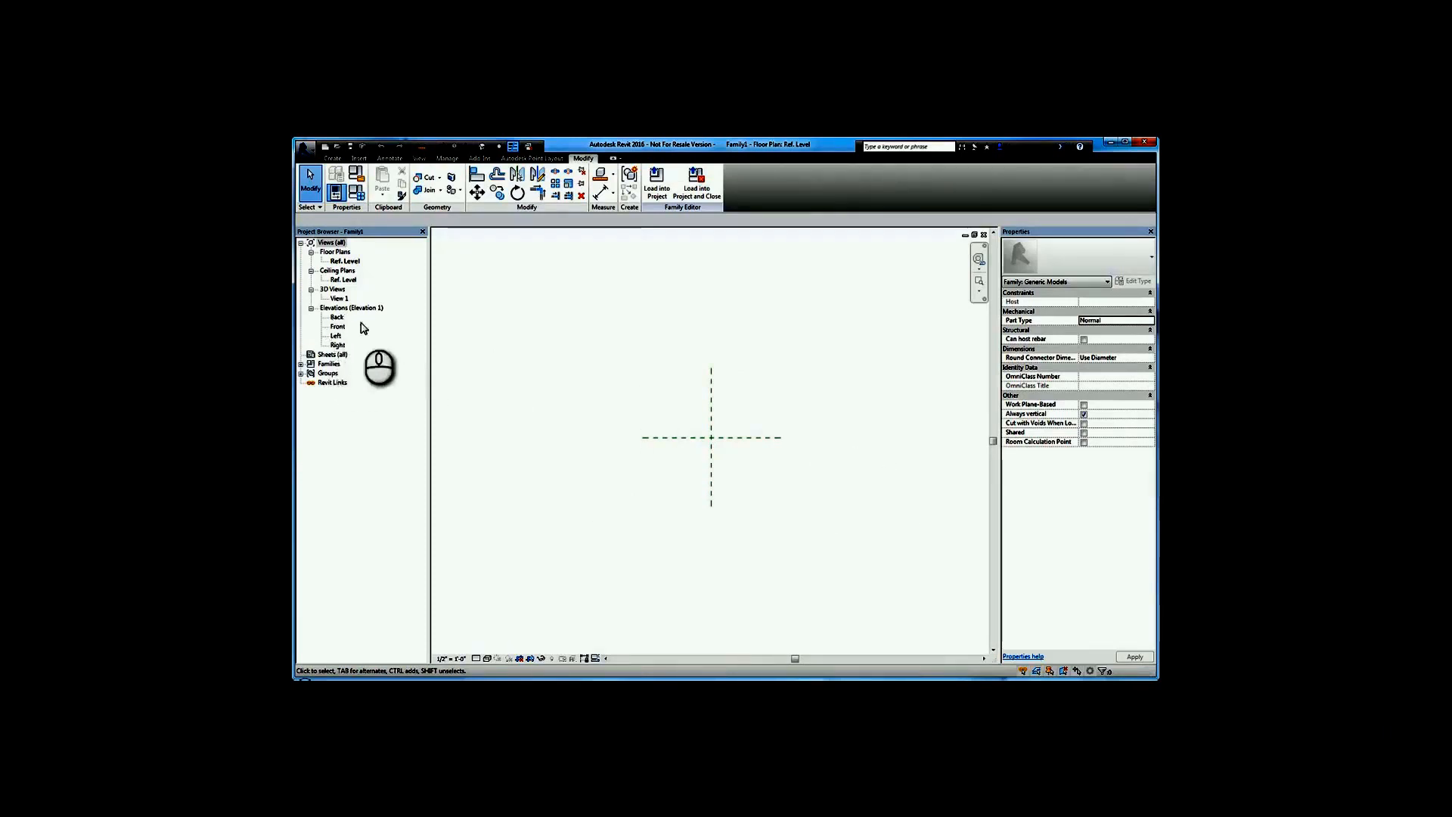
pyautogui.click(548, 393)
pyautogui.press('v')
pyautogui.press('g')
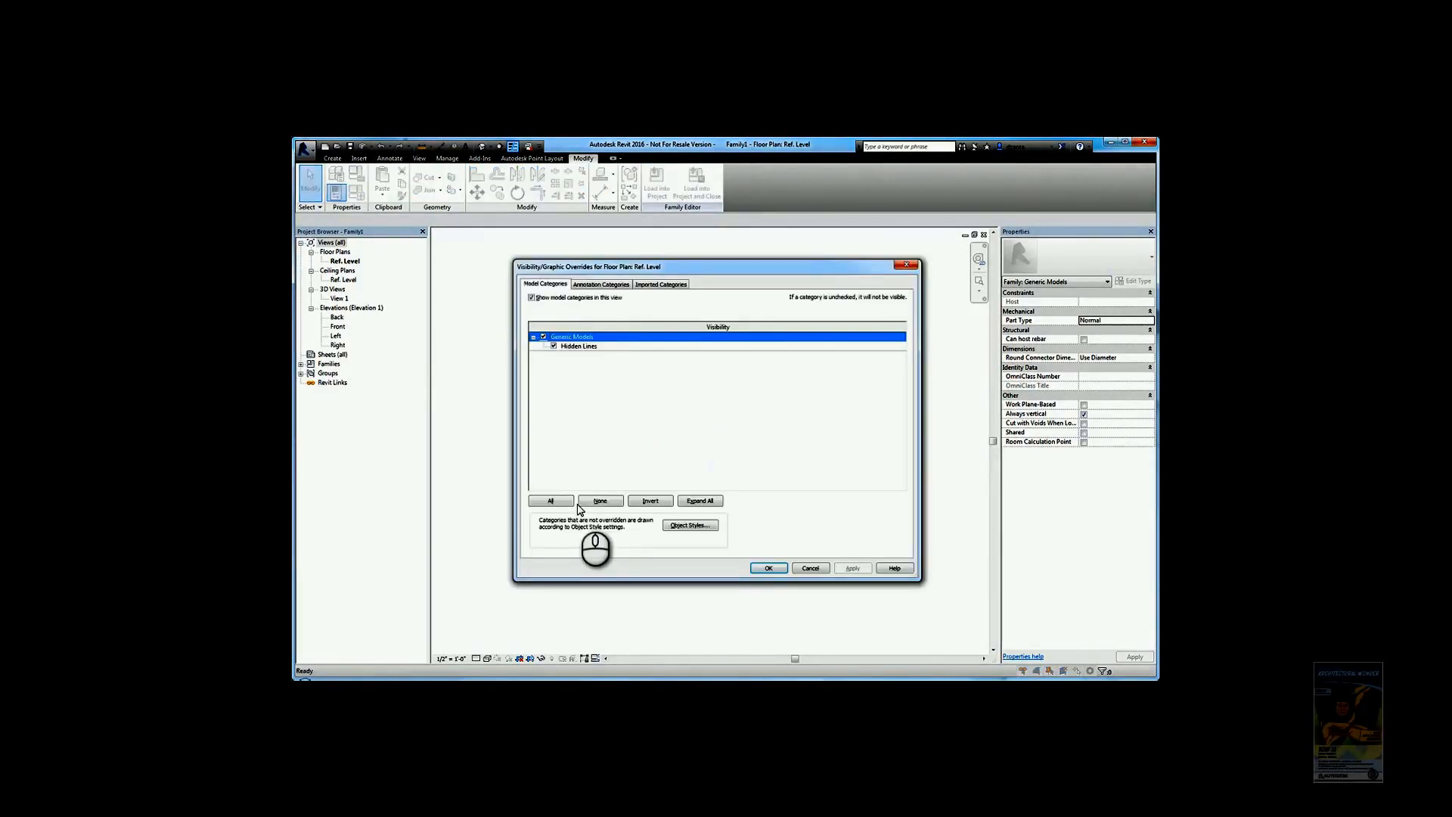
pyautogui.click(600, 285)
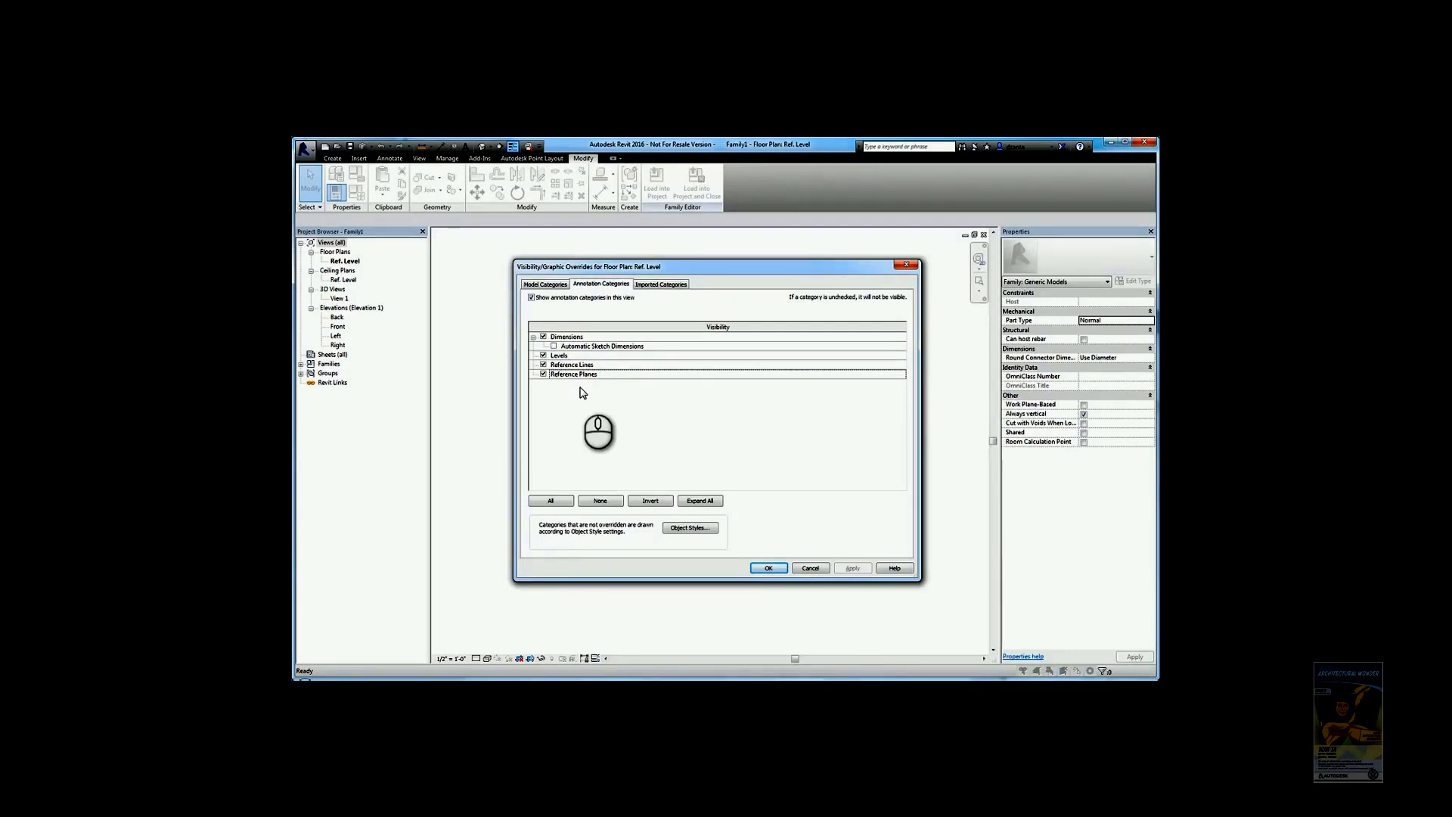
pyautogui.click(810, 569)
pyautogui.click(636, 519)
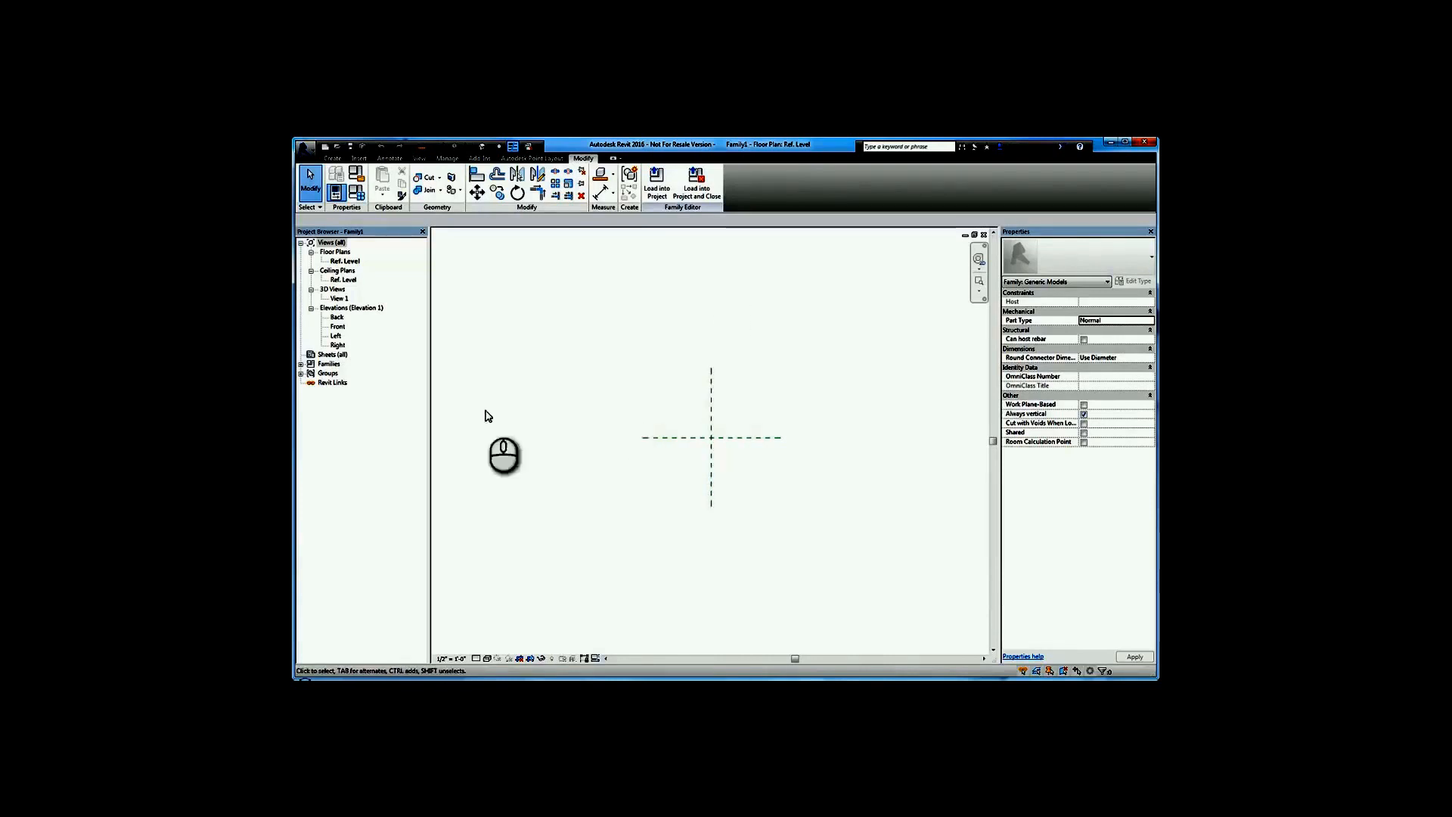
# Step: Examine the Center (Left/Right) reference plane in the Front elevation and in the Ref. Level floor plan
pyautogui.doubleClick(337, 327)
pyautogui.click(749, 481)
pyautogui.press('z')
pyautogui.press('e')
pyautogui.scroll(-3, 753, 484)
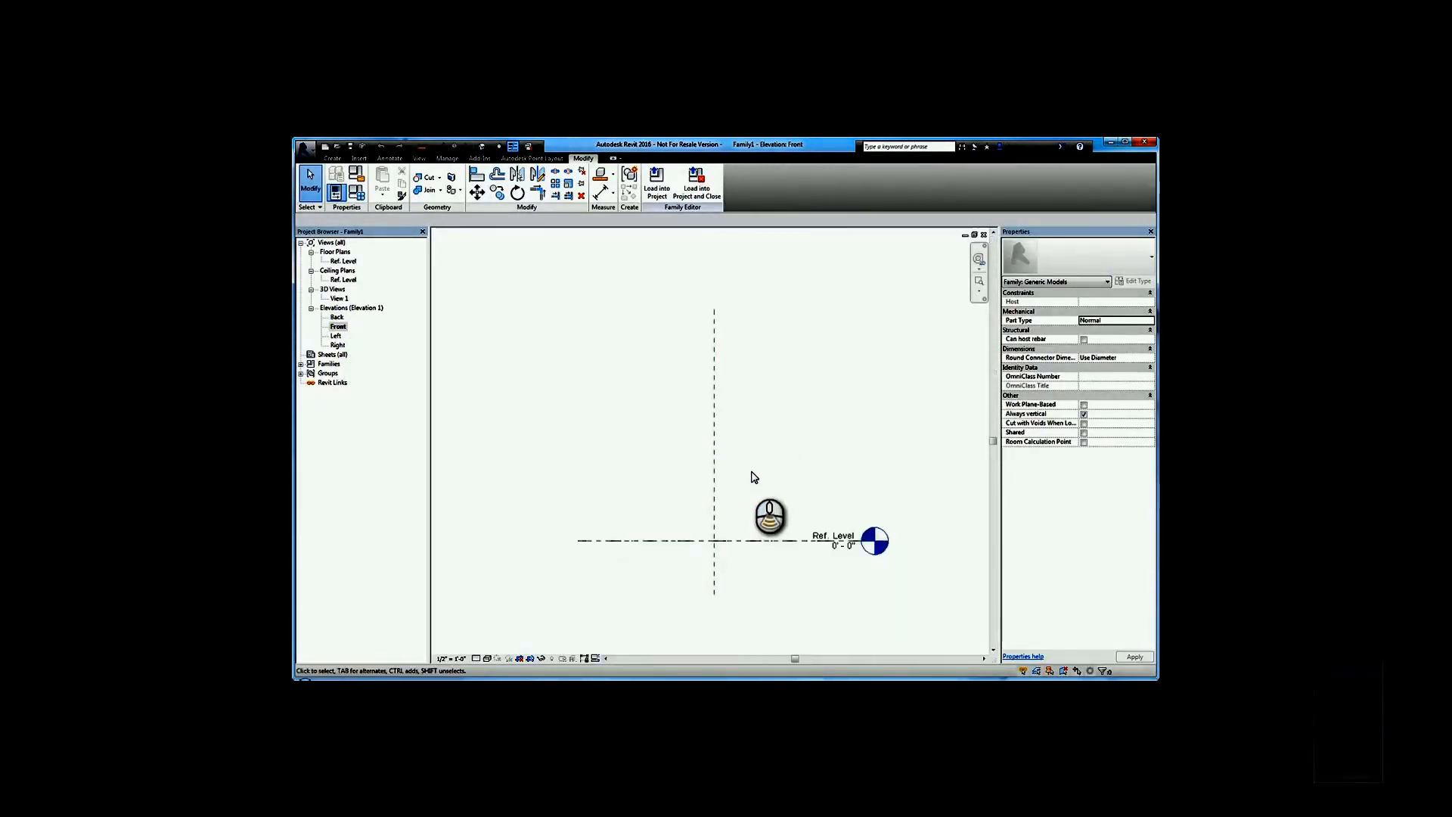
pyautogui.moveTo(754, 476); pyautogui.dragTo(711, 453, button='middle')
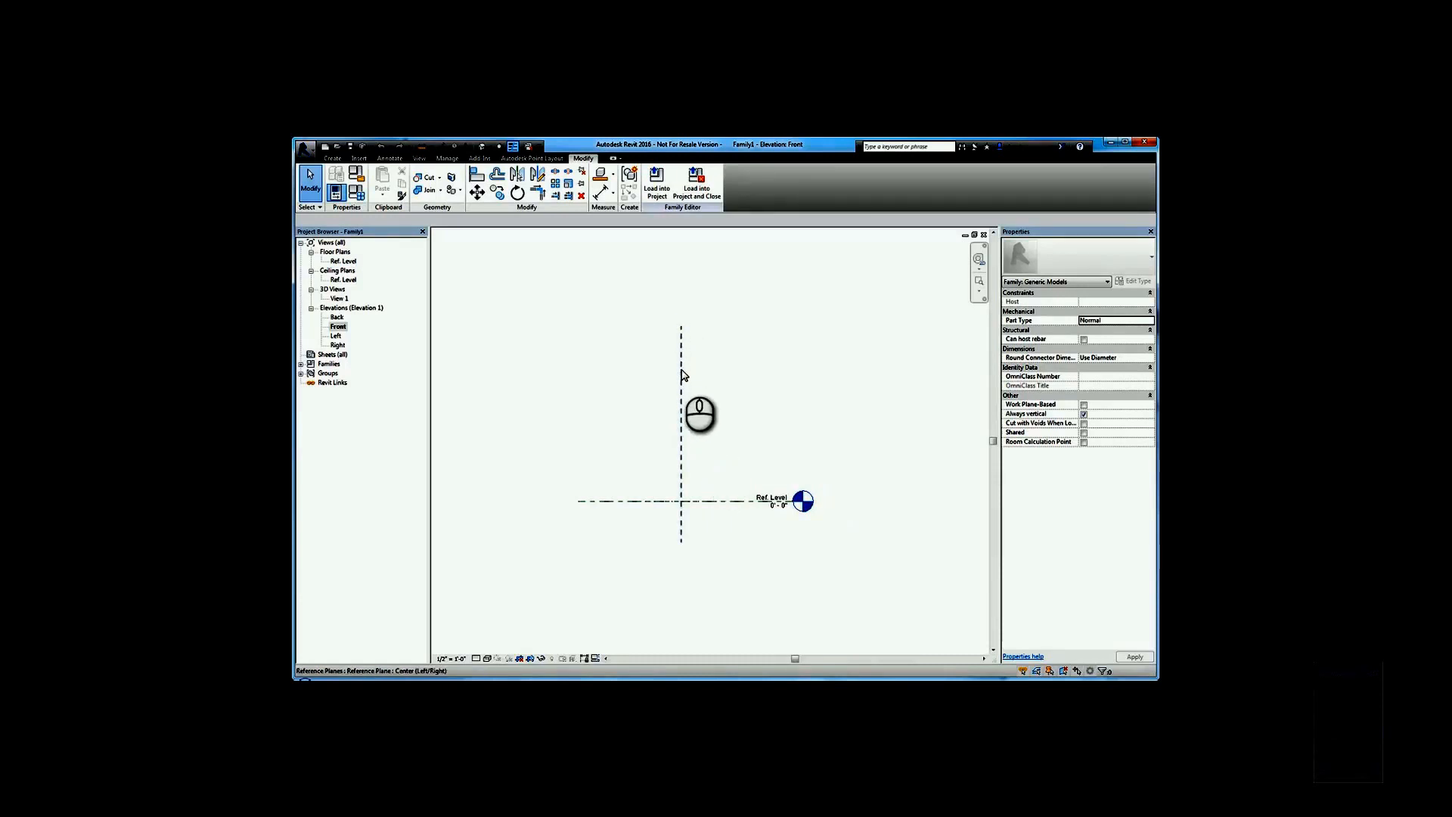
pyautogui.click(681, 446)
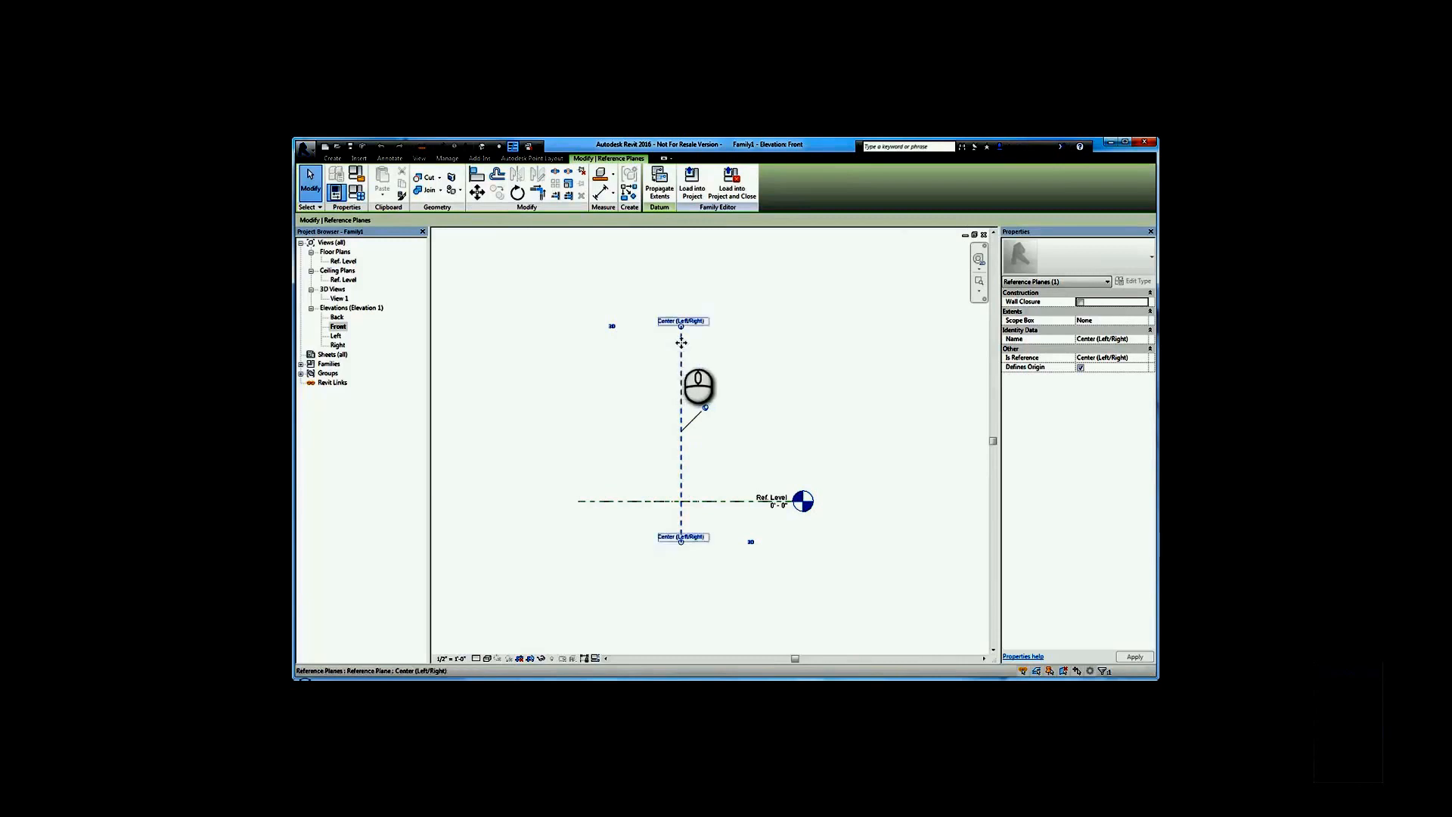
pyautogui.click(783, 344)
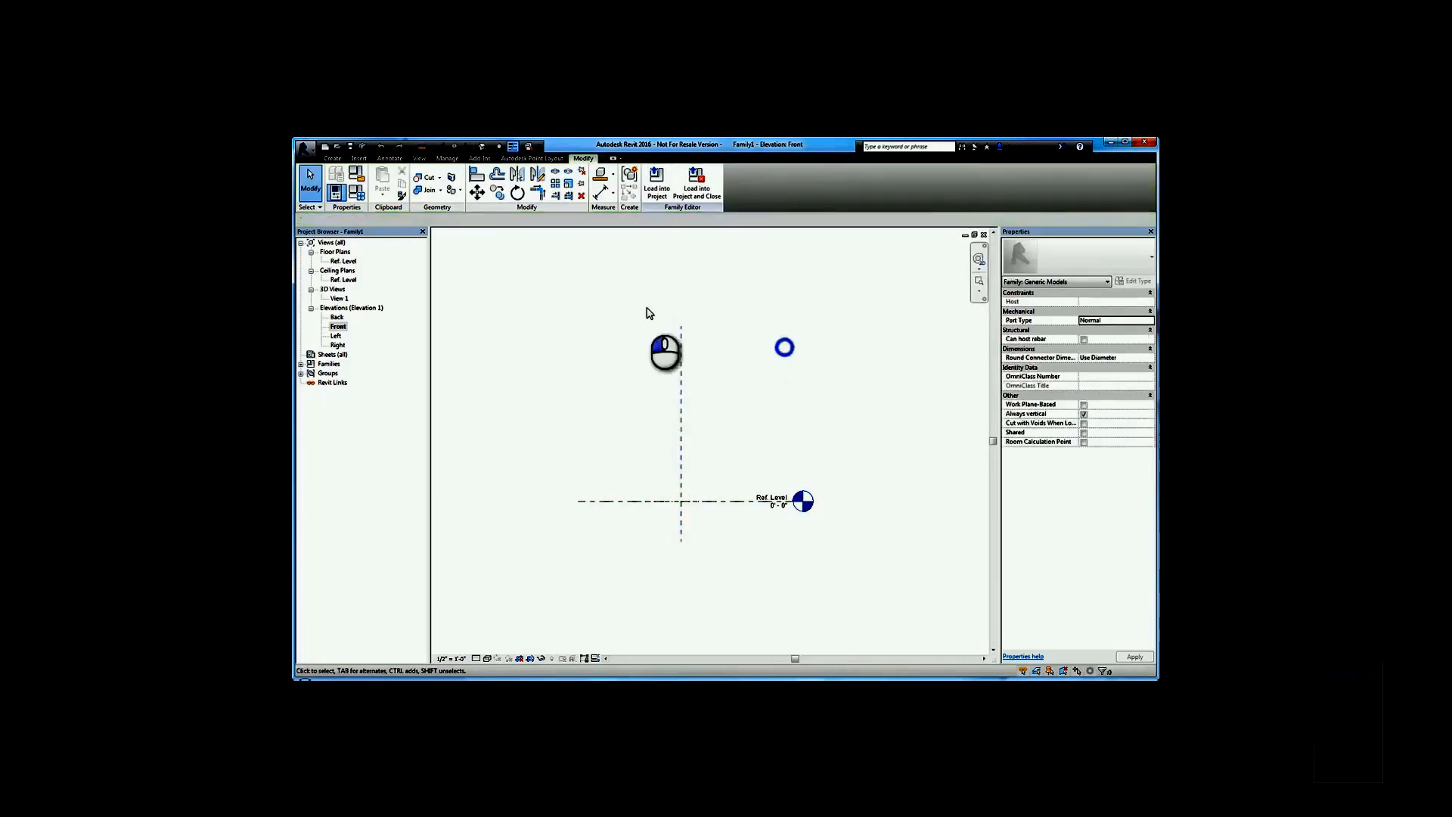
pyautogui.doubleClick(344, 261)
pyautogui.click(710, 387)
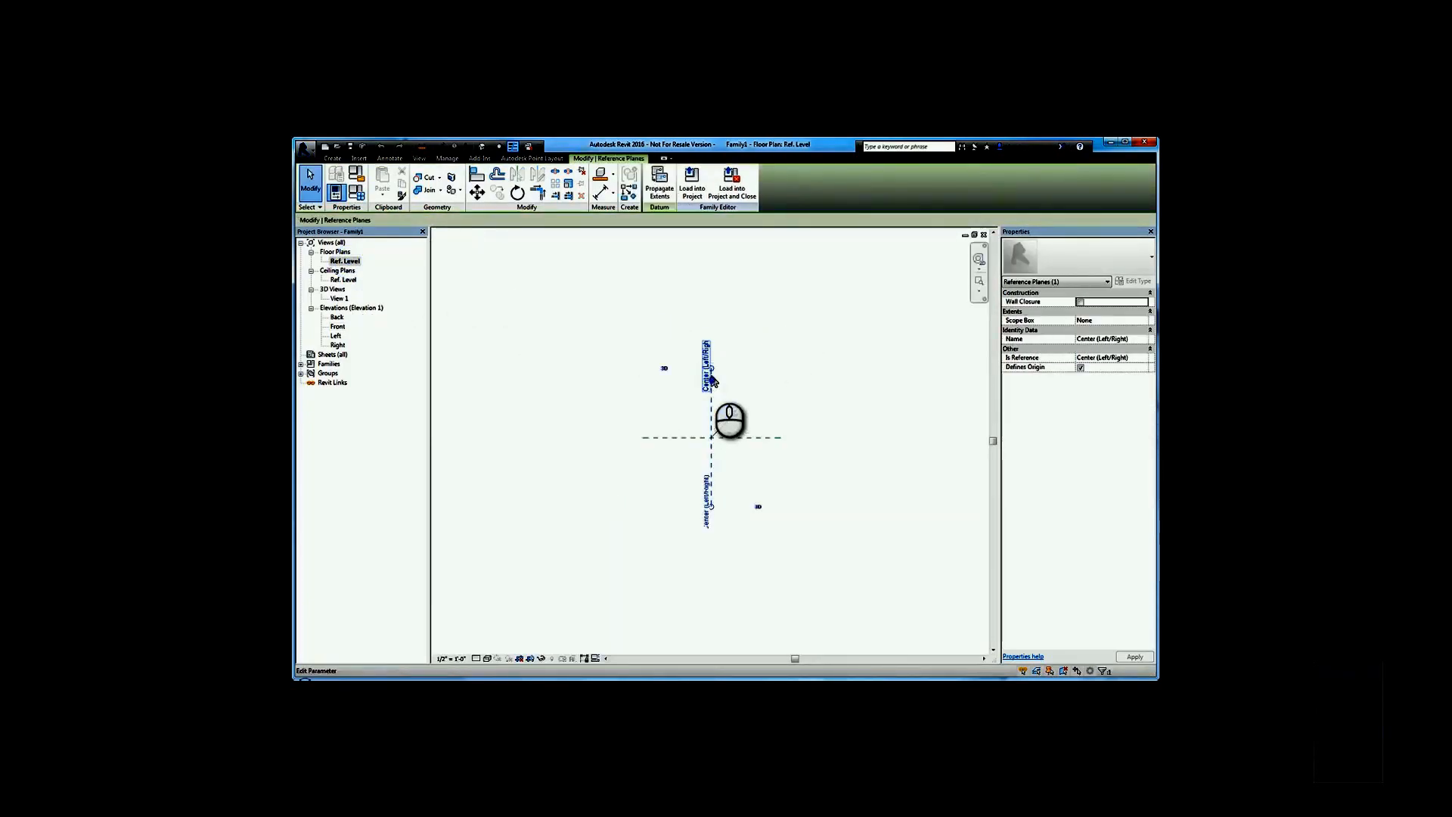
pyautogui.click(804, 358)
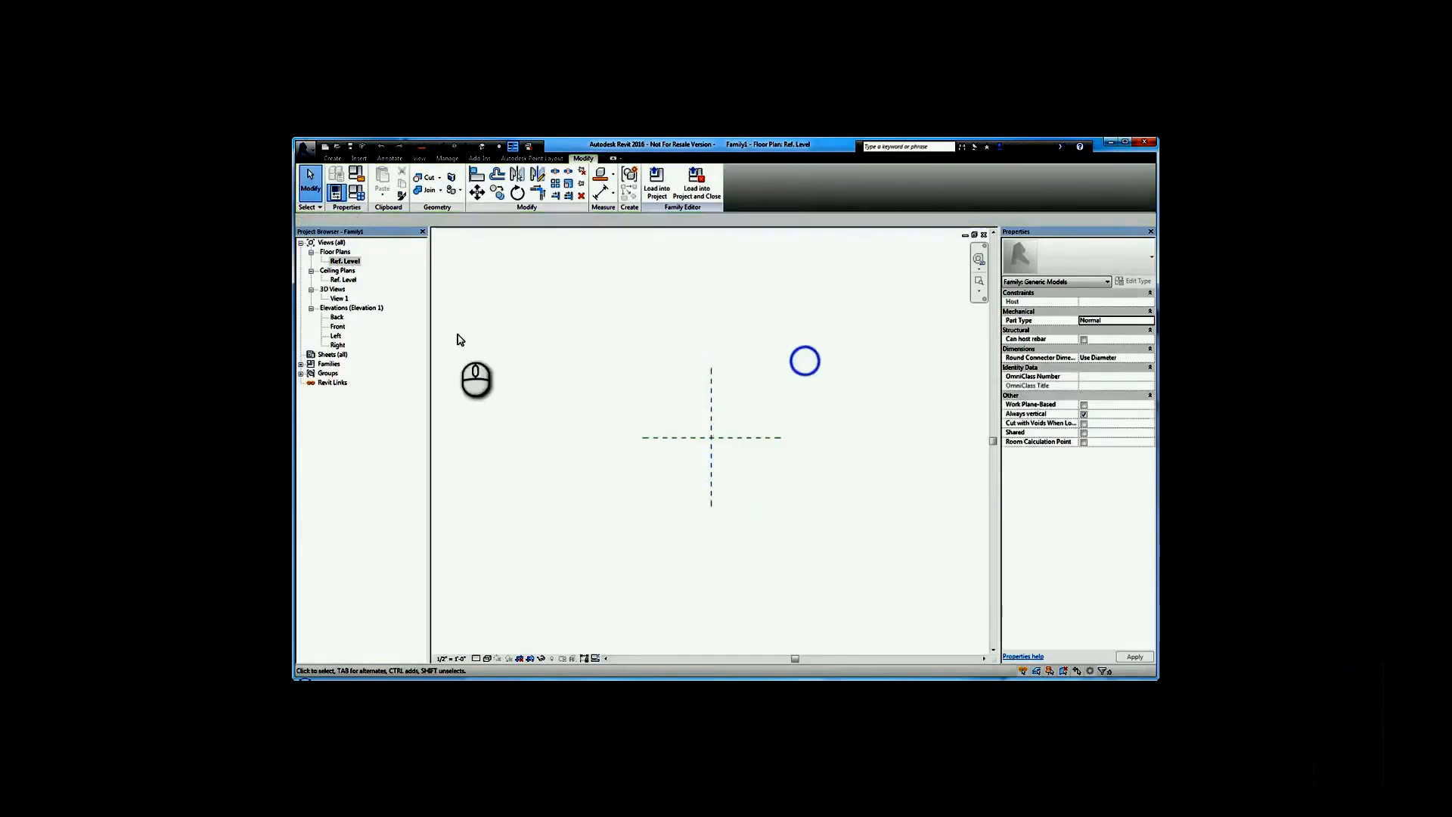
# Step: In the Front elevation, shift both ends of the Ref. Level line to the right, clear of the horizontal reference plane it overlaps
pyautogui.doubleClick(336, 326)
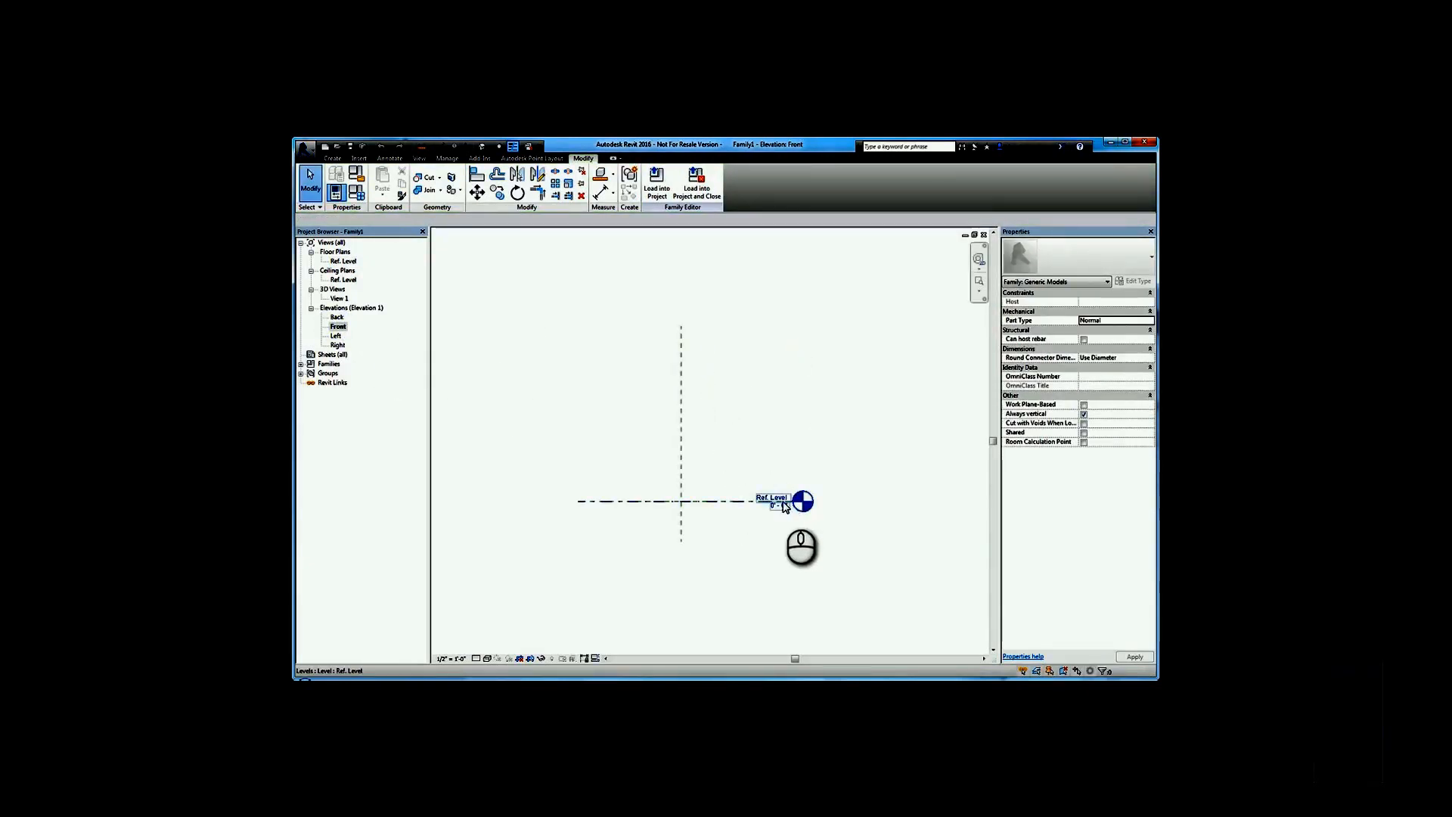
pyautogui.click(784, 505)
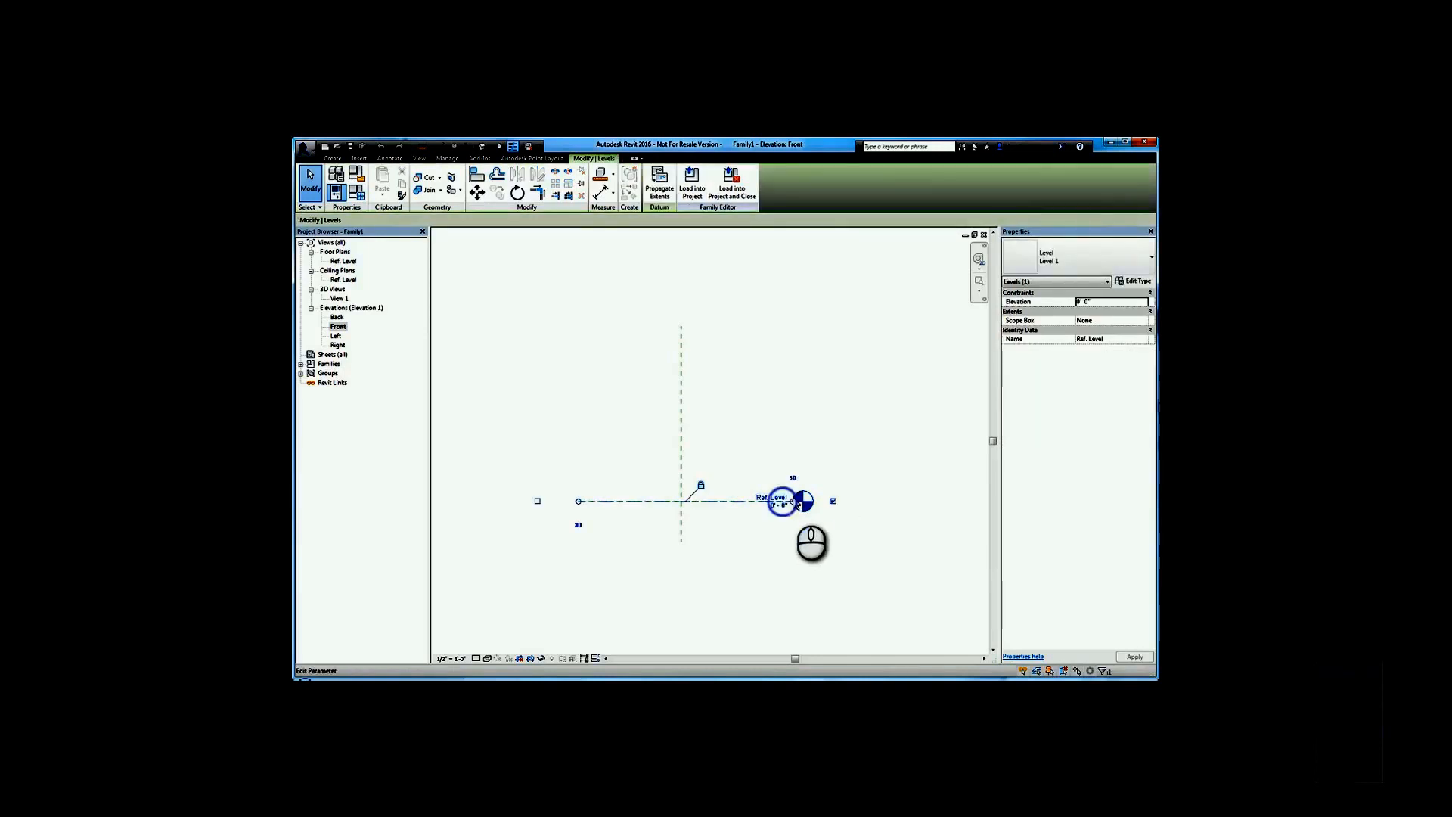
pyautogui.scroll(-2, 786, 532)
pyautogui.scroll(-1, 785, 531)
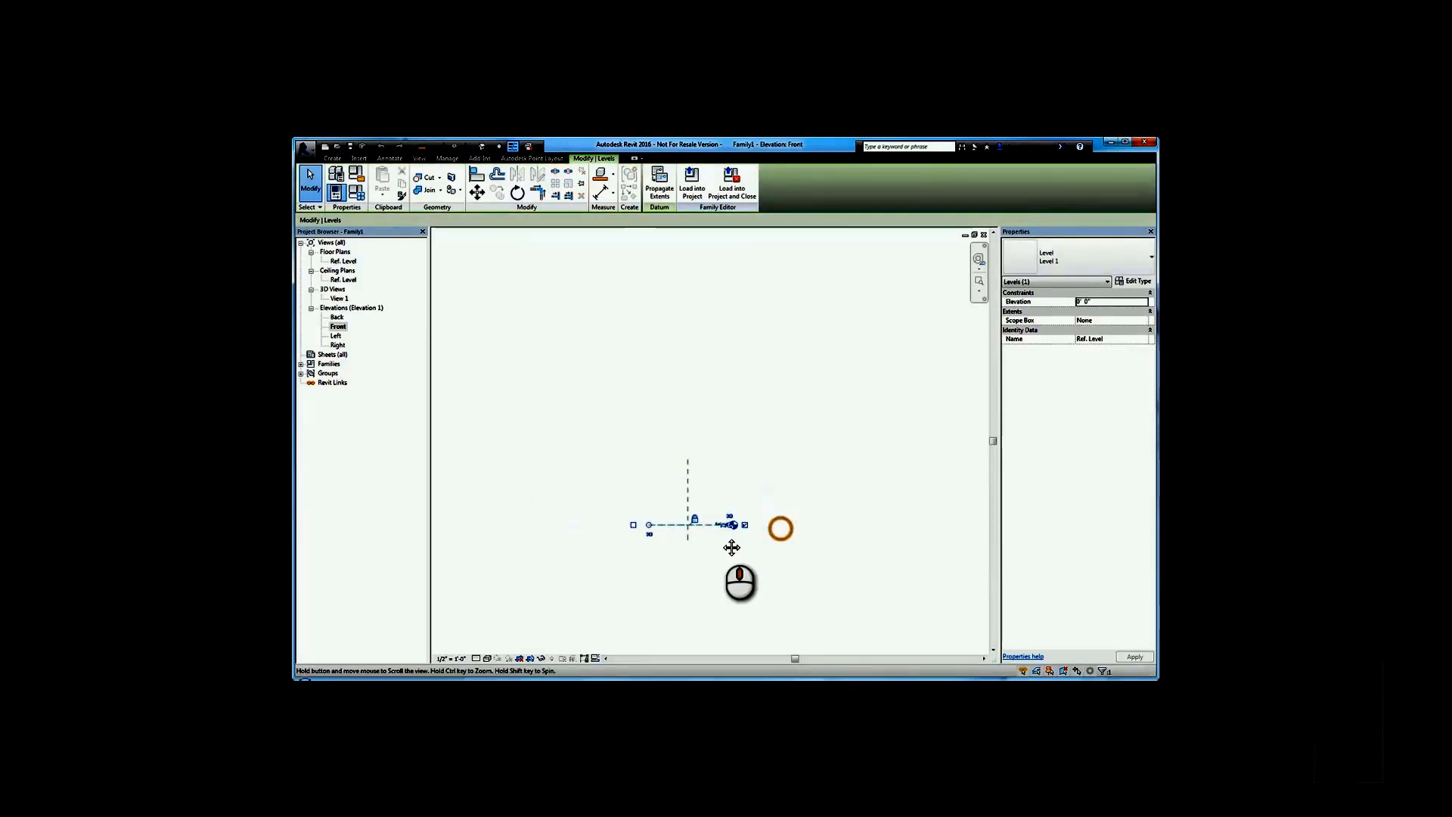
pyautogui.moveTo(729, 524); pyautogui.dragTo(923, 525)
pyautogui.moveTo(648, 526); pyautogui.dragTo(803, 527)
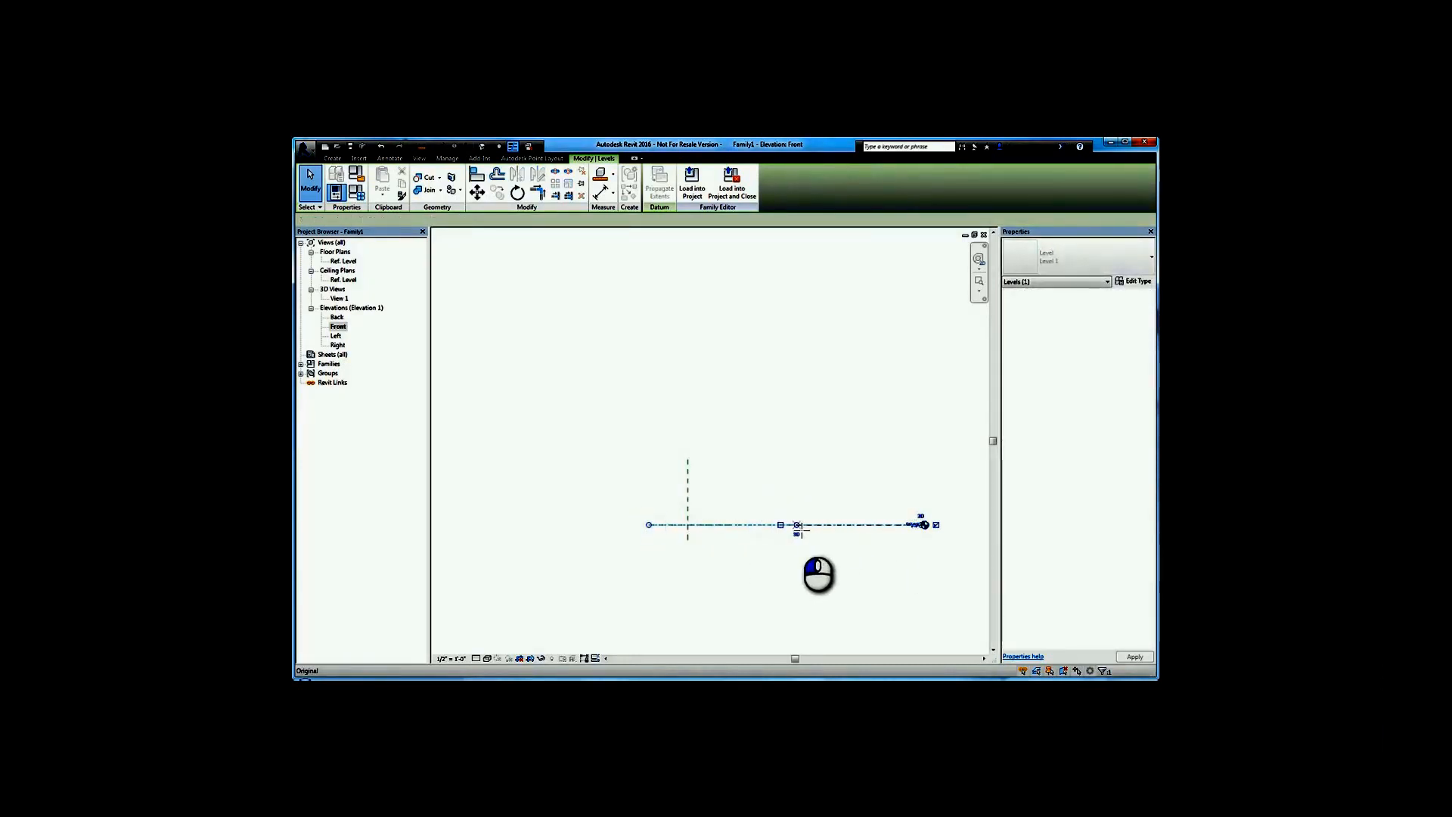
pyautogui.click(765, 552)
pyautogui.scroll(1, 742, 540)
pyautogui.moveTo(744, 540); pyautogui.dragTo(688, 545, button='middle')
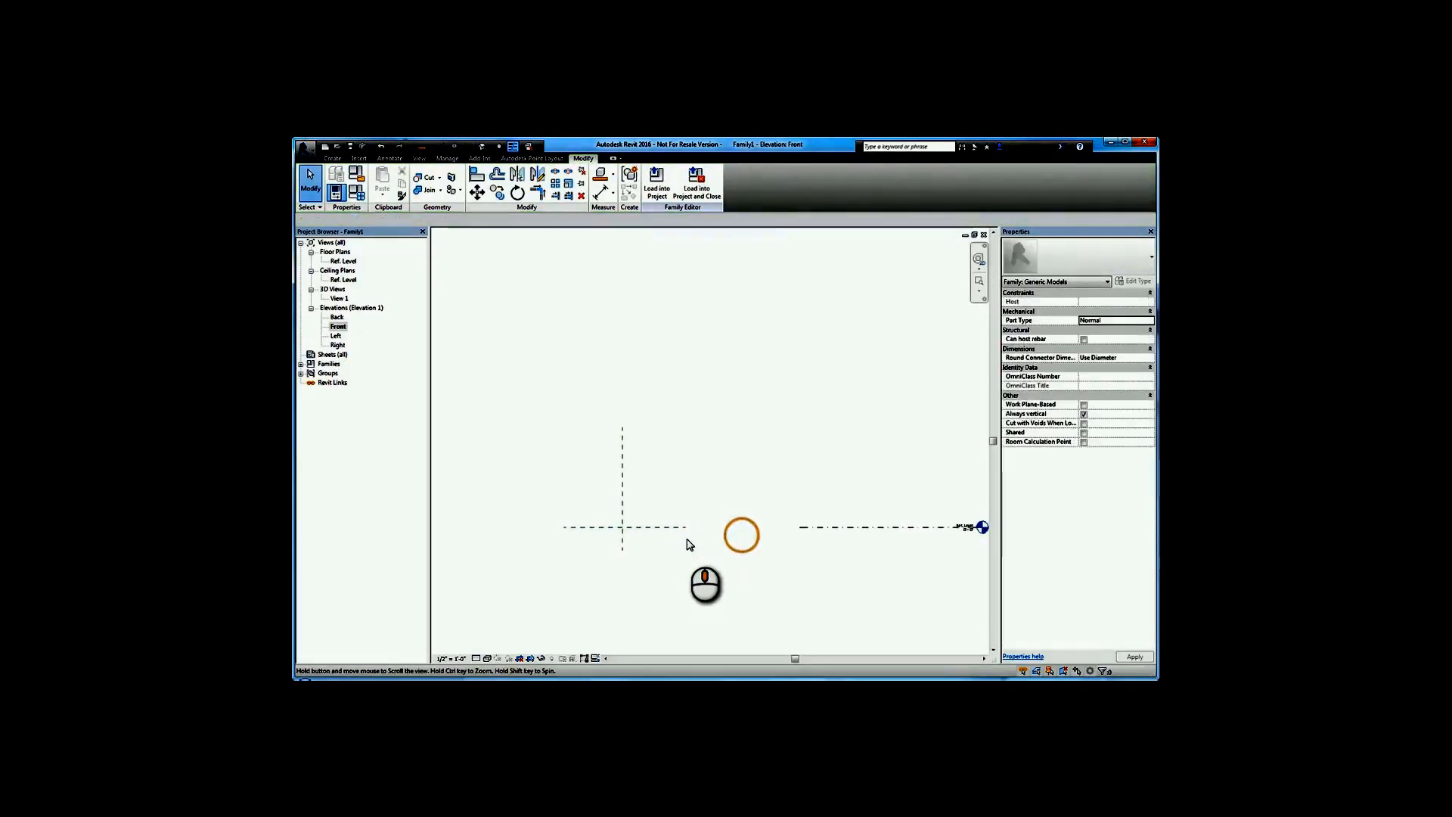
pyautogui.click(824, 527)
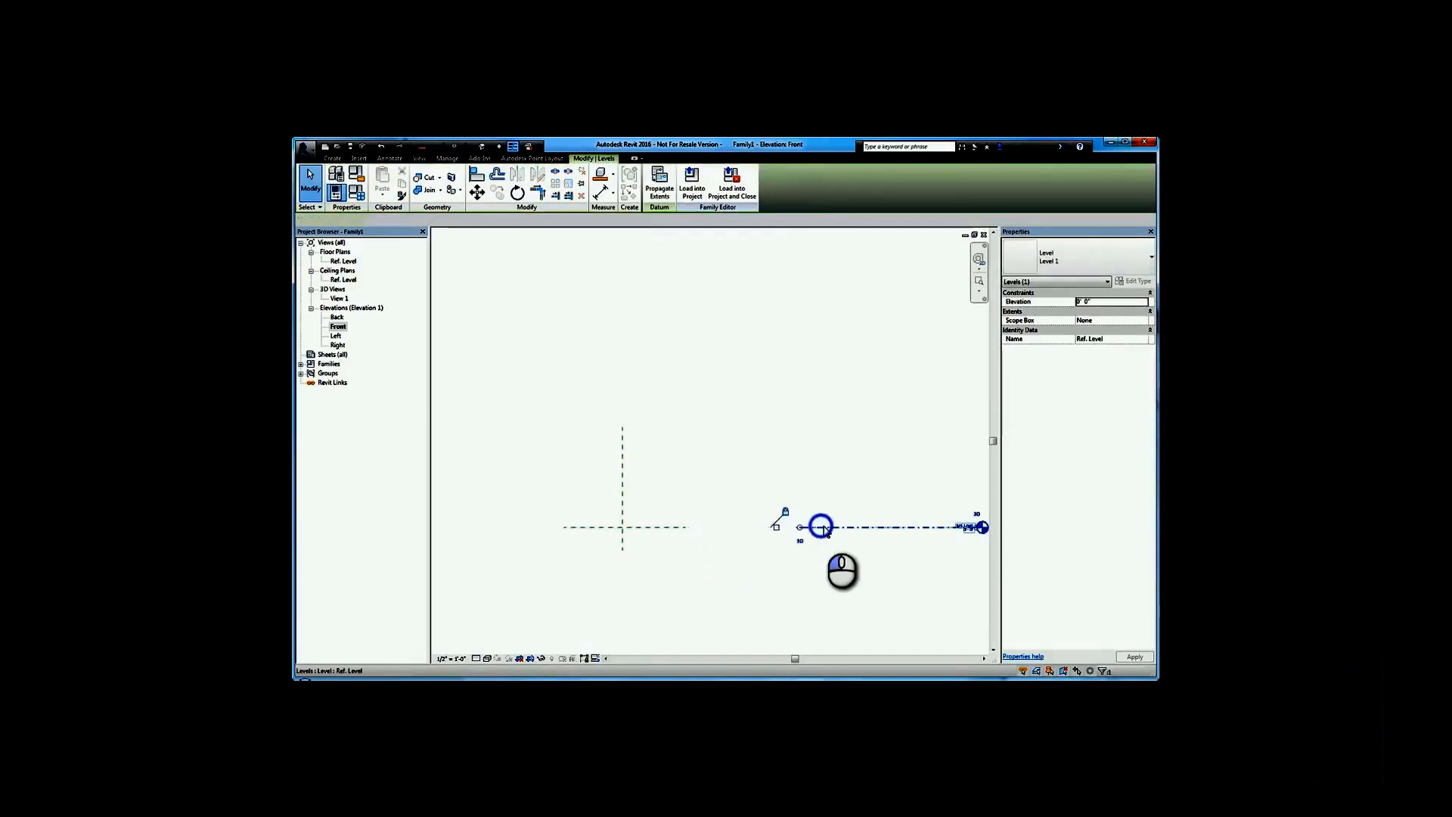
pyautogui.moveTo(800, 527); pyautogui.dragTo(732, 527)
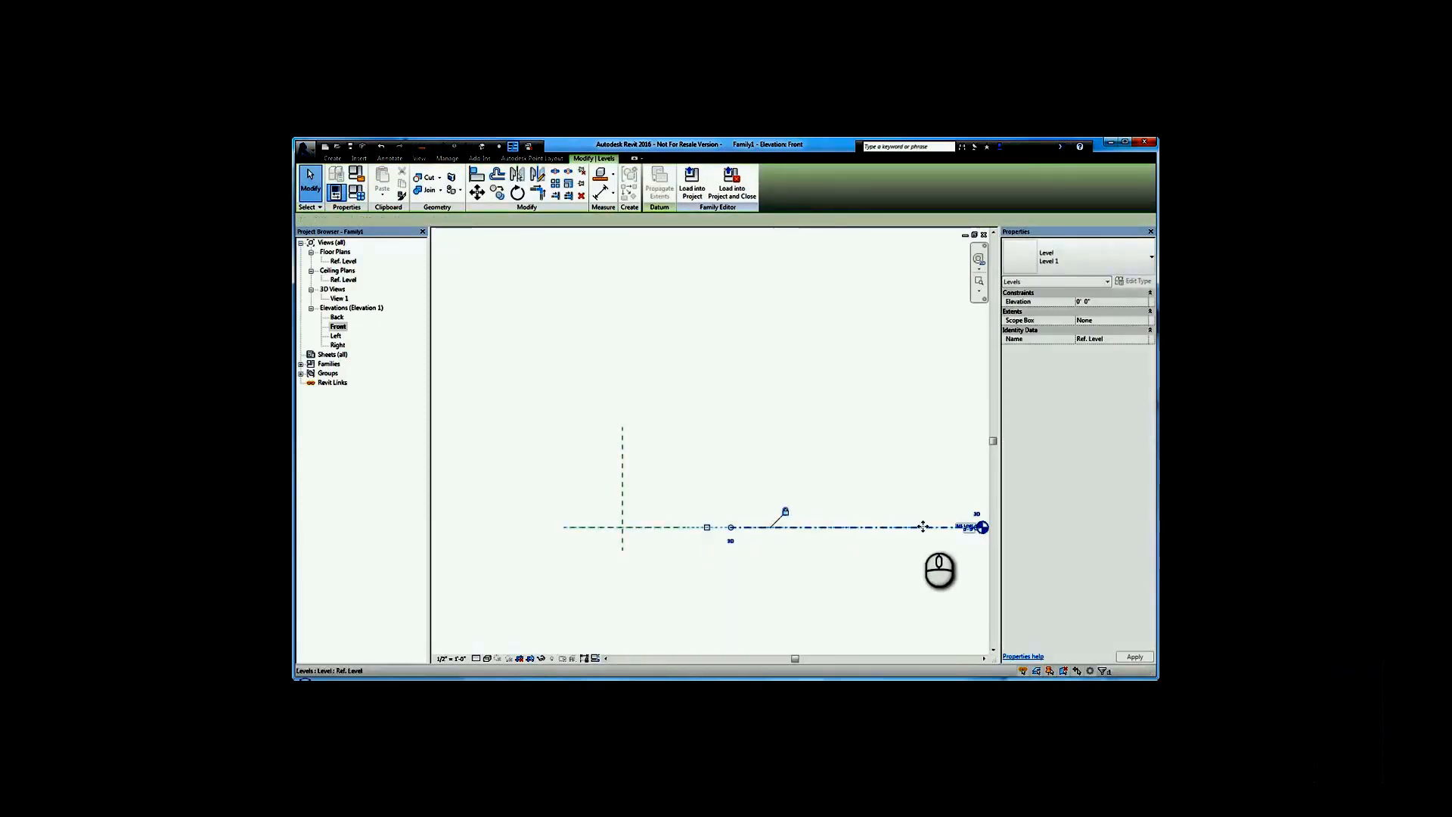
pyautogui.click(929, 573)
# Step: Examine the unnamed horizontal reference plane's properties and its available Is Reference options in the Front elevation
pyautogui.scroll(2, 602, 535)
pyautogui.scroll(1, 602, 535)
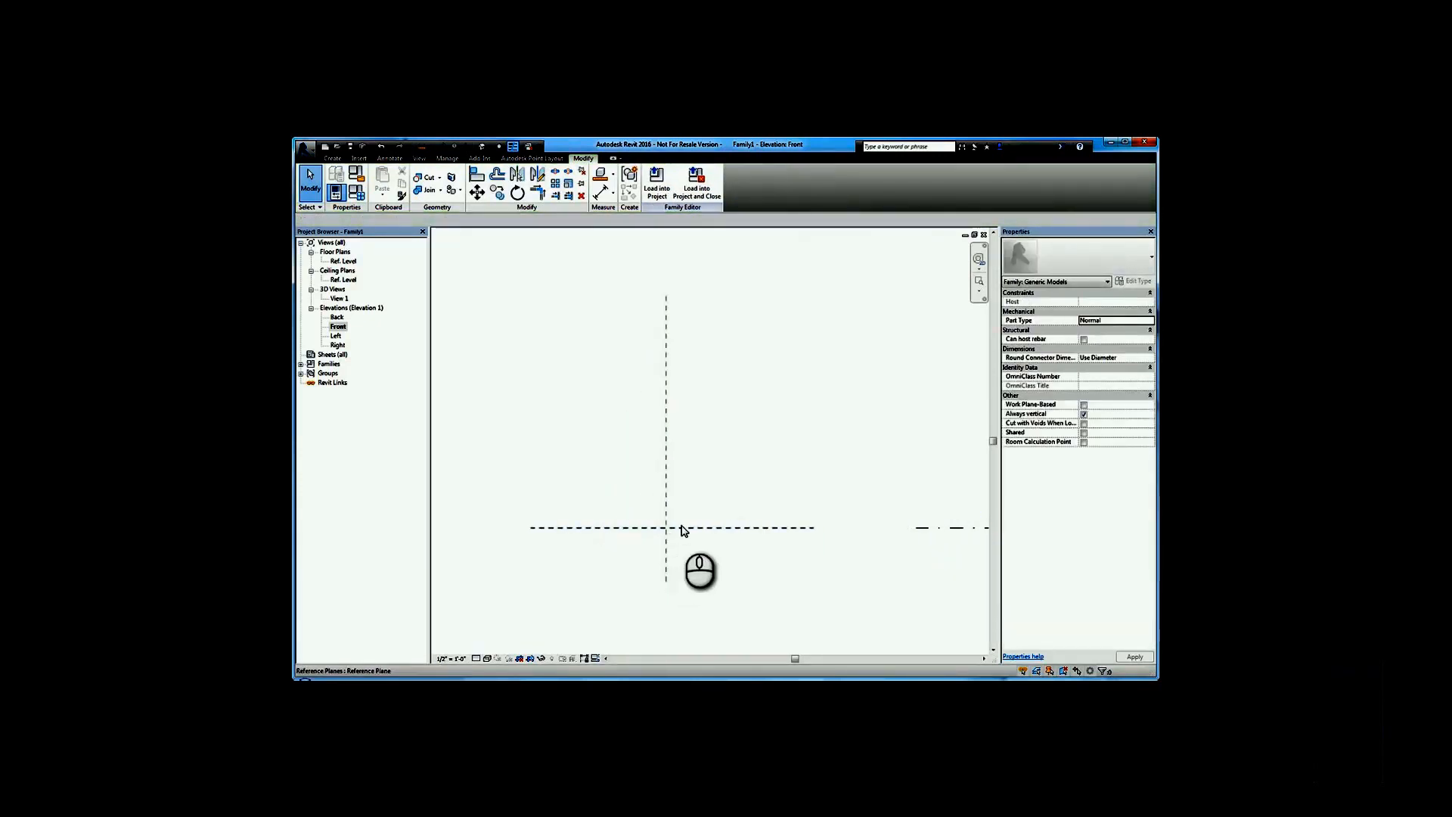
pyautogui.click(722, 529)
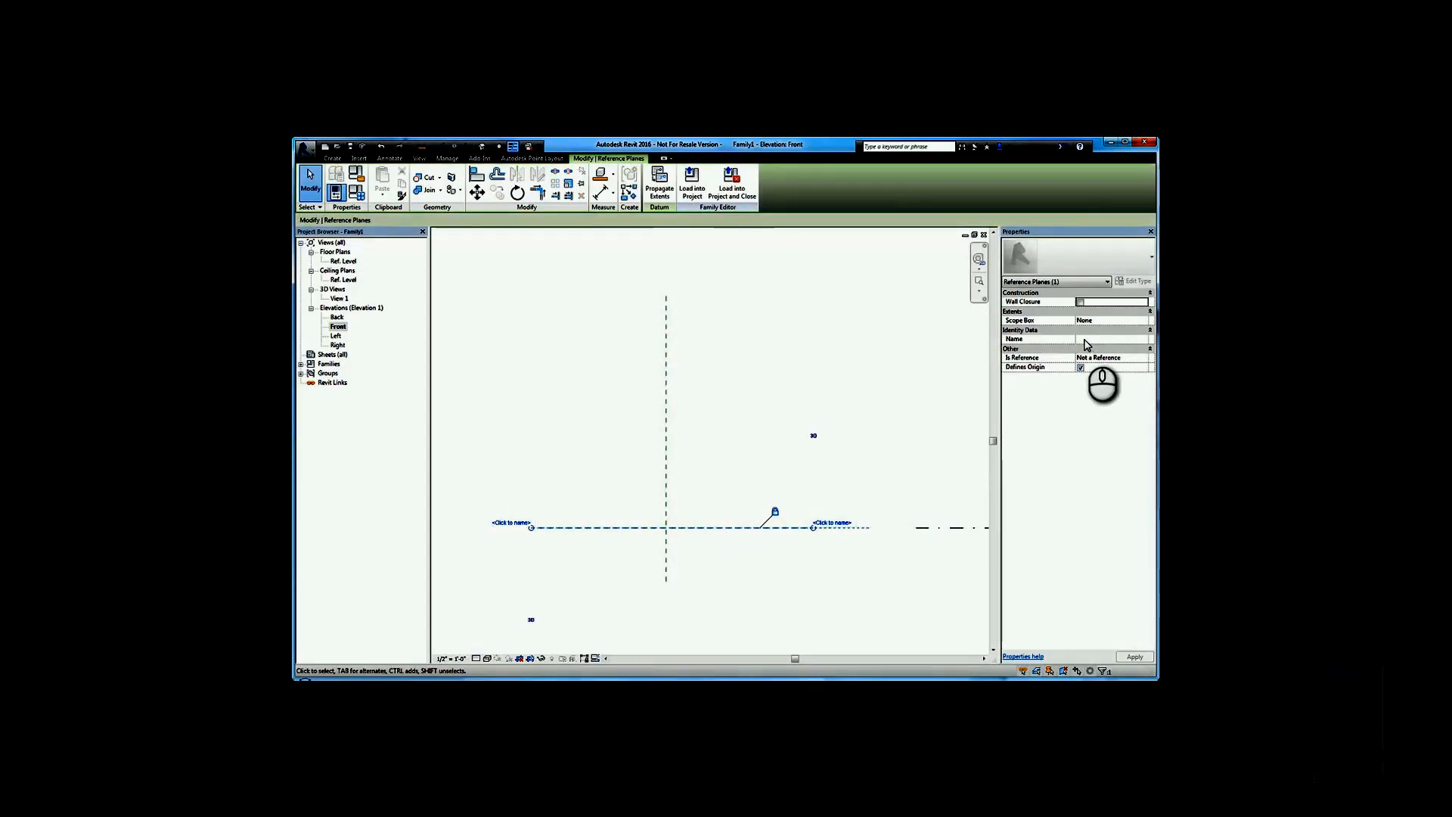
pyautogui.click(1144, 360)
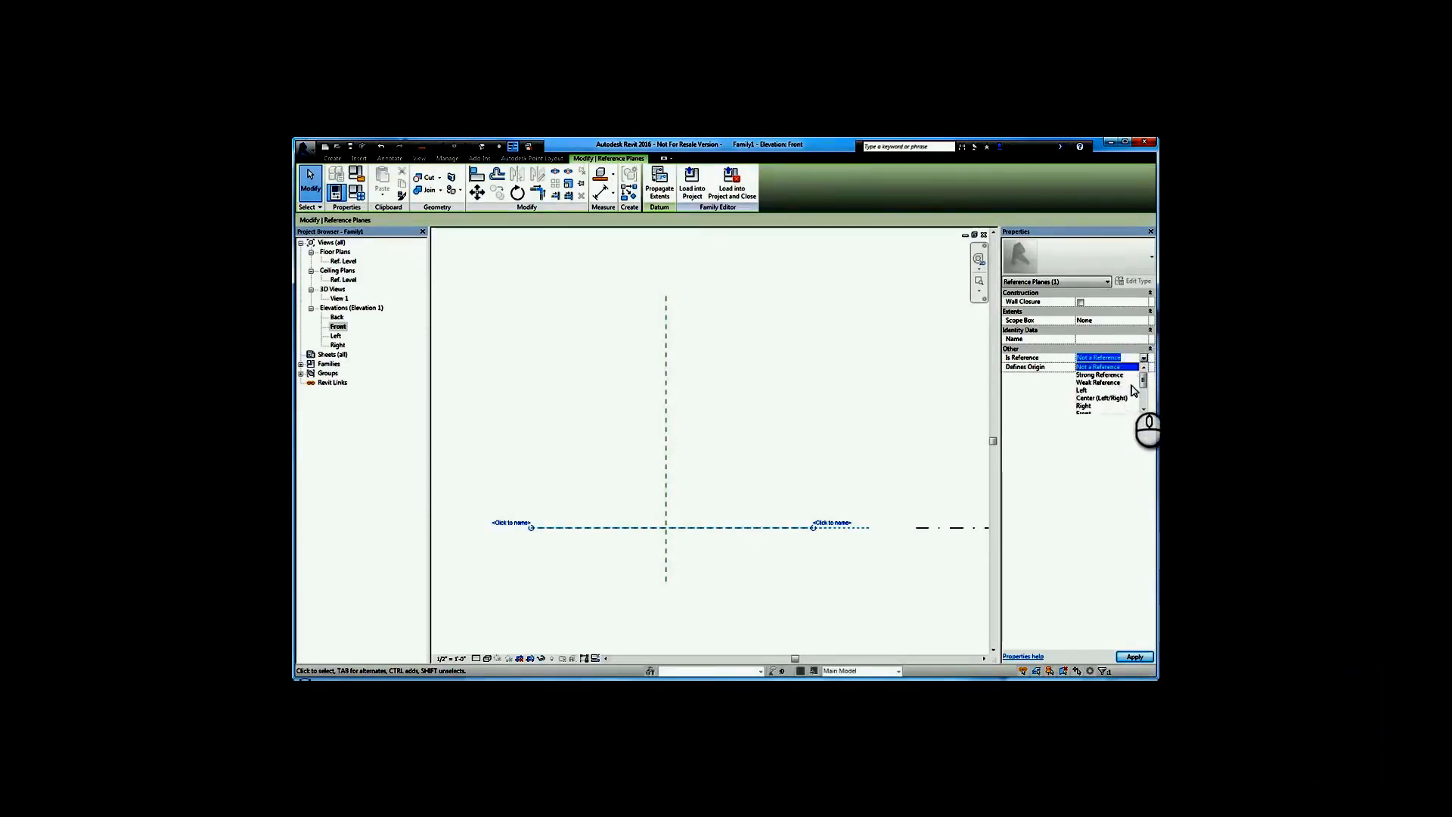
pyautogui.moveTo(1145, 384); pyautogui.dragTo(1145, 404)
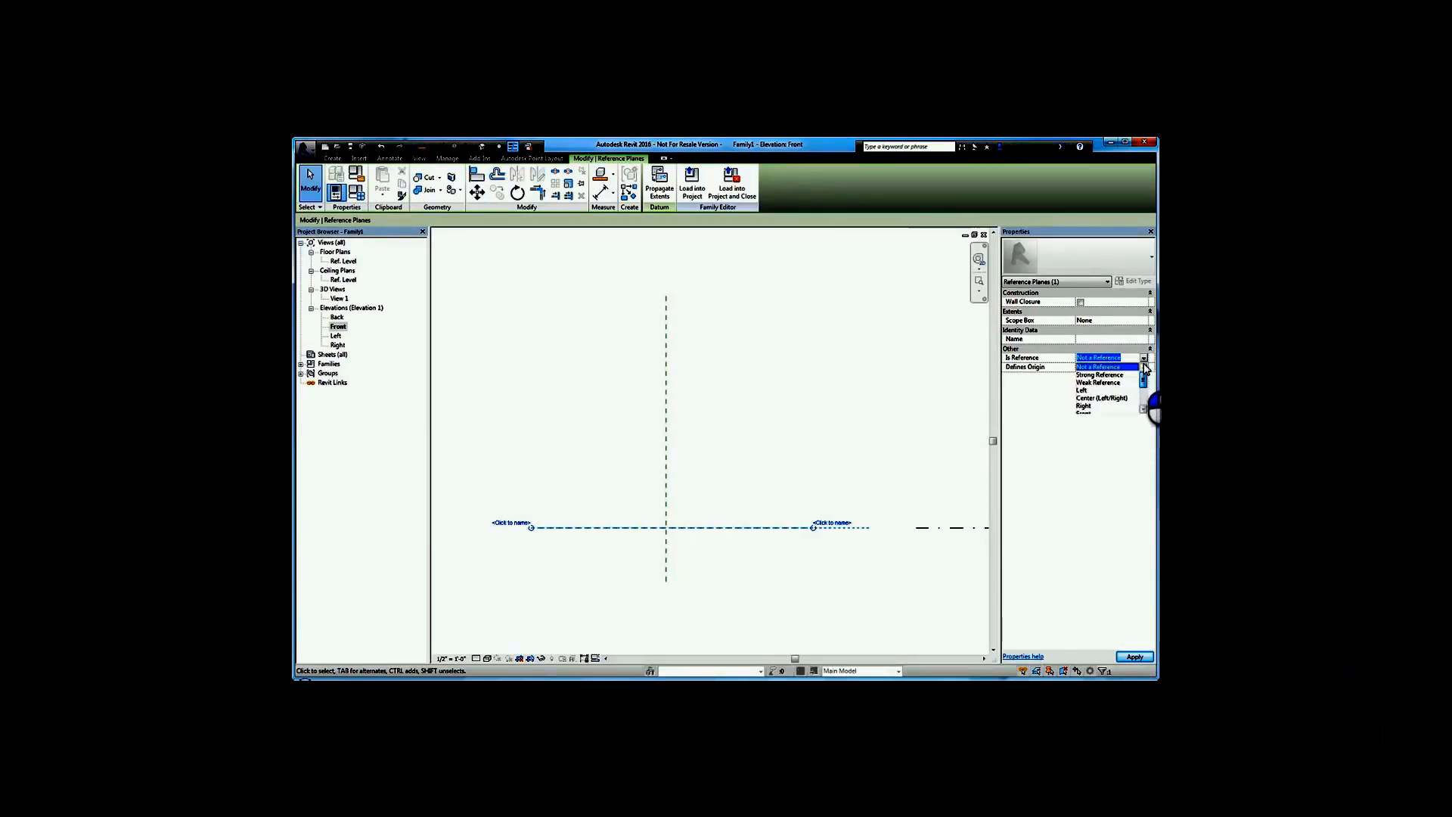
pyautogui.click(1125, 454)
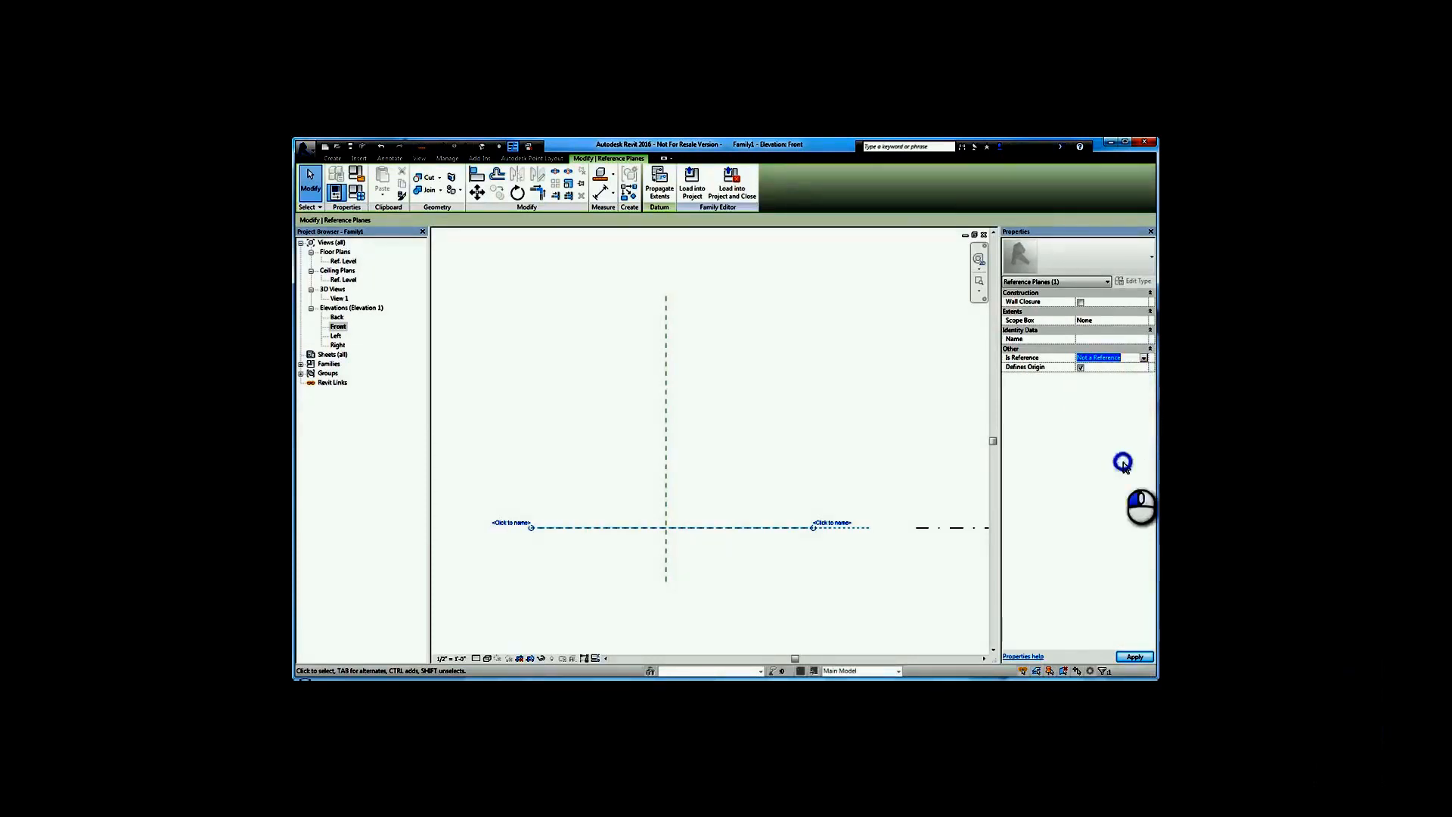
pyautogui.click(1144, 358)
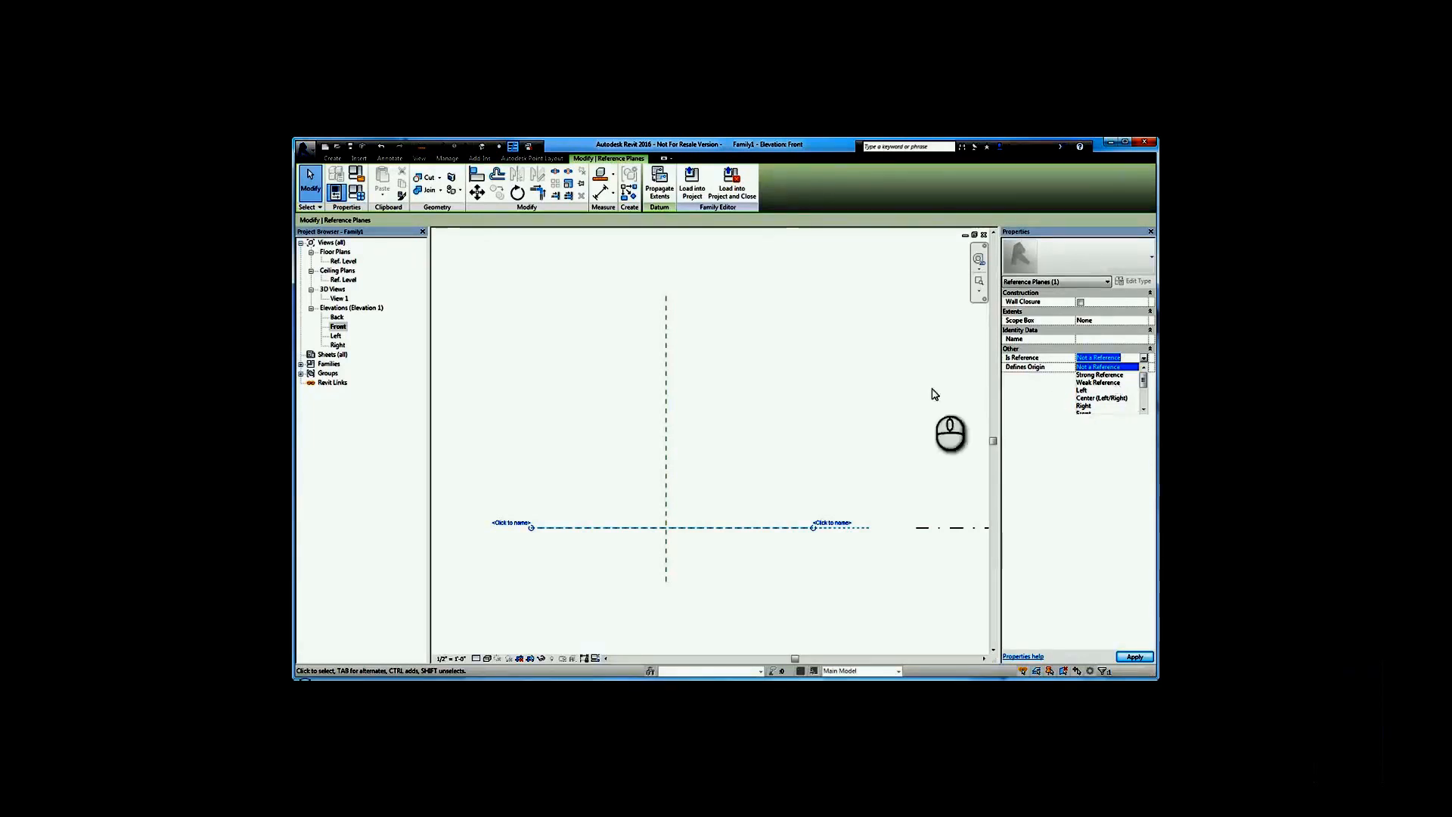
pyautogui.click(909, 390)
pyautogui.click(725, 403)
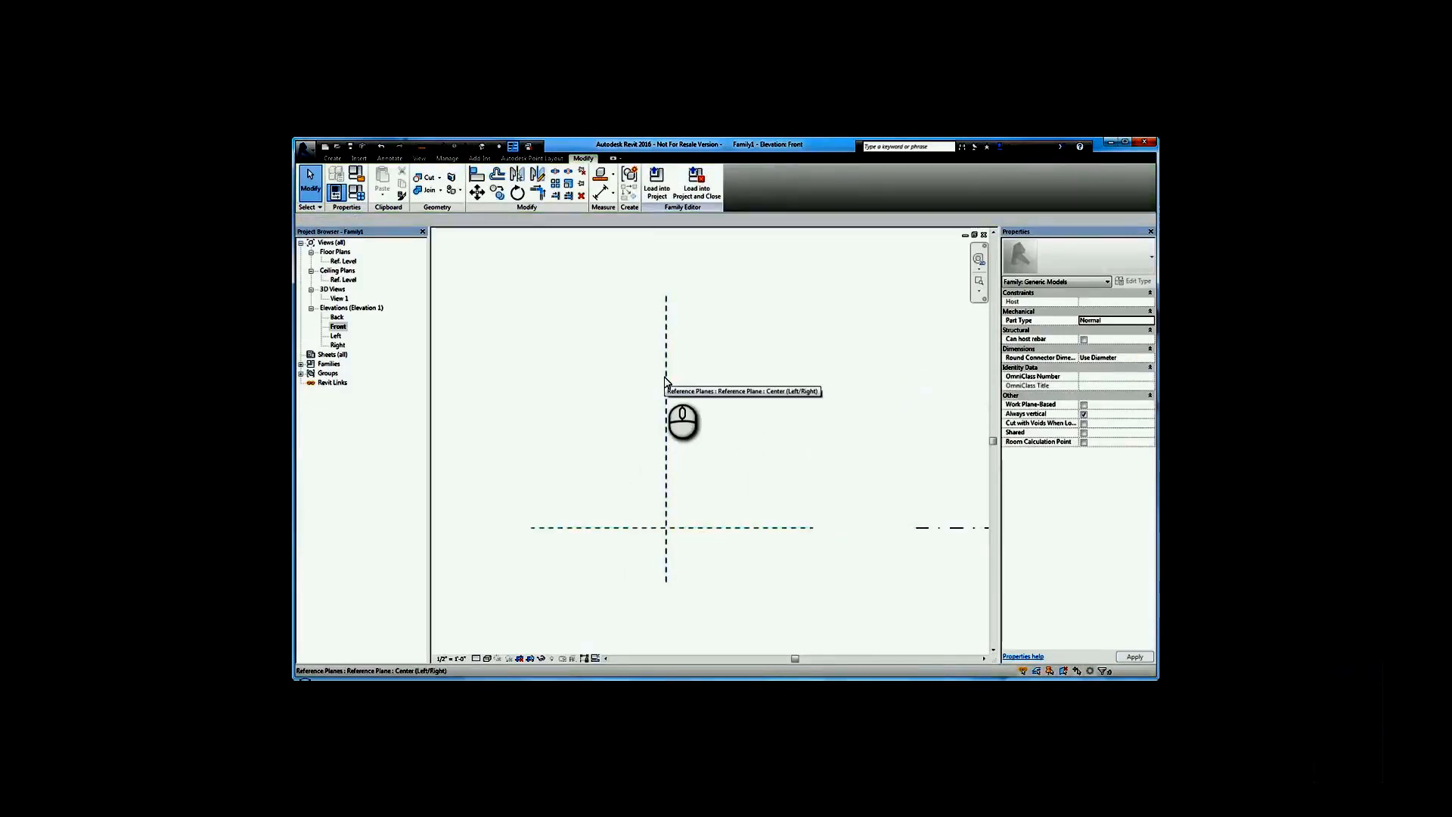
# Step: Inspect the Center (Front/Back) reference plane in the Ref. Level floor plan and in the Left elevation
pyautogui.doubleClick(344, 261)
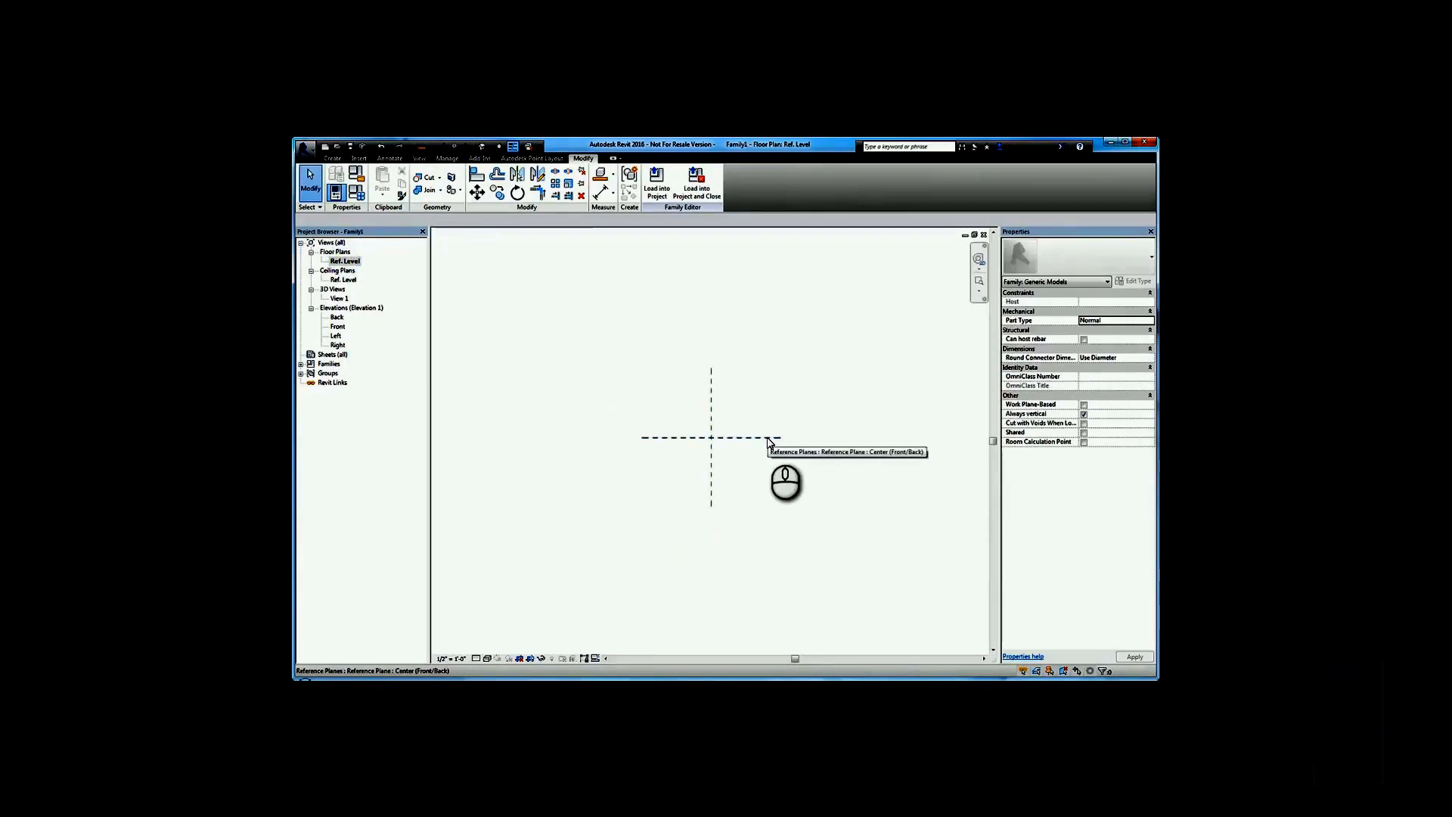
pyautogui.click(770, 442)
pyautogui.click(738, 472)
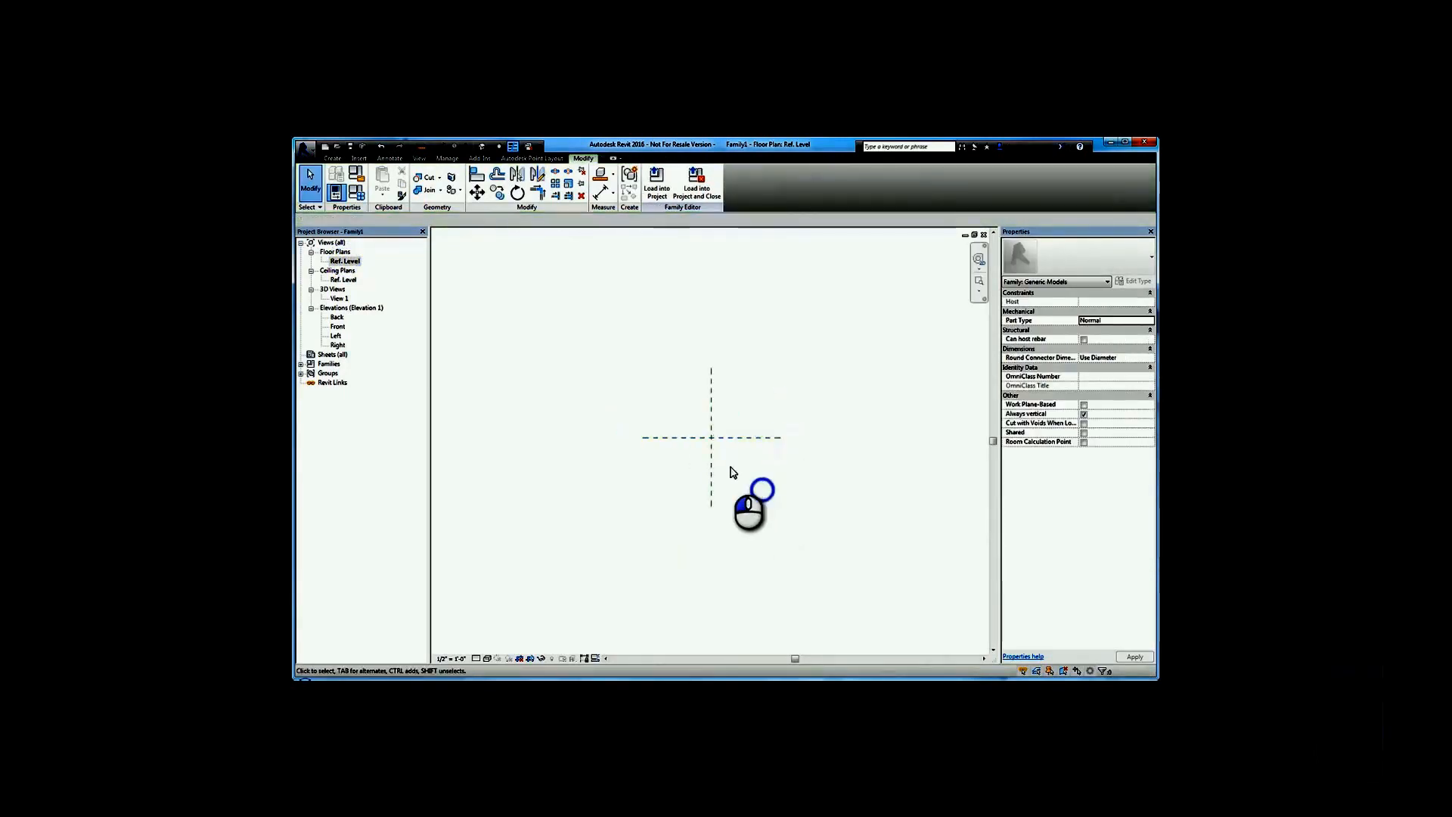
pyautogui.doubleClick(333, 335)
pyautogui.click(720, 416)
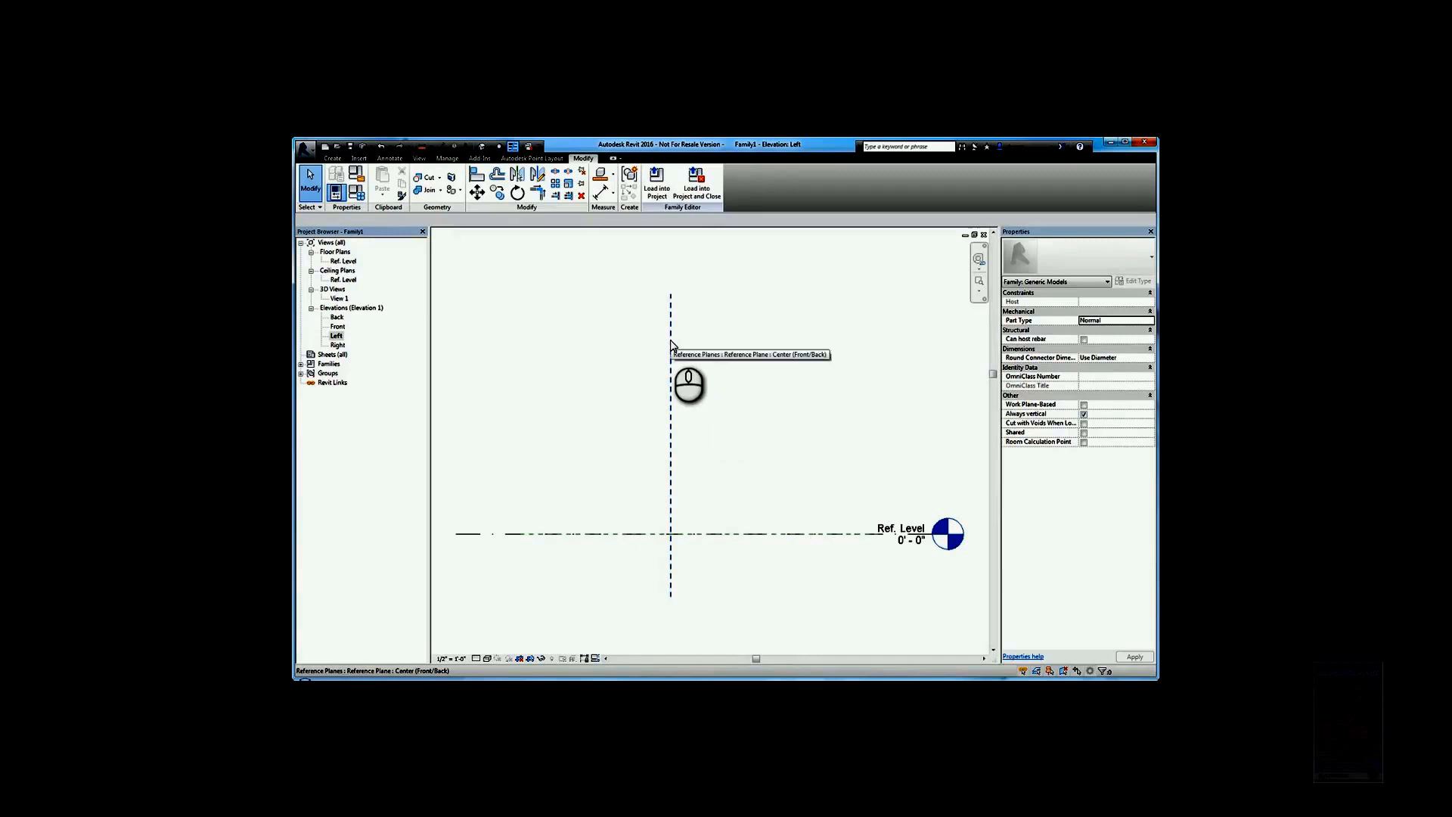
pyautogui.click(670, 345)
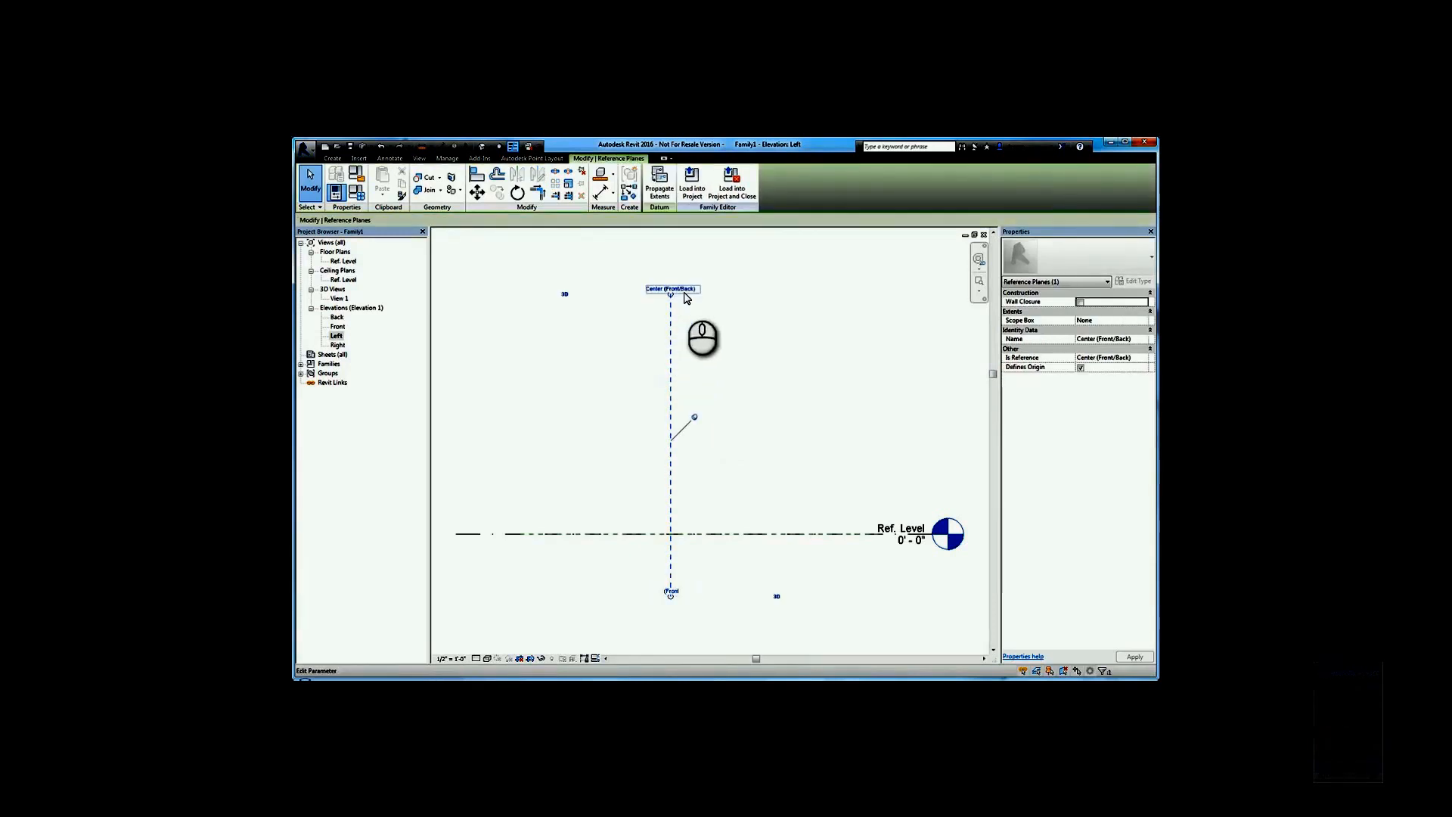
# Step: Close the Left elevation and return to a closer view of the reference planes in the Ref. Level floor plan
pyautogui.click(984, 234)
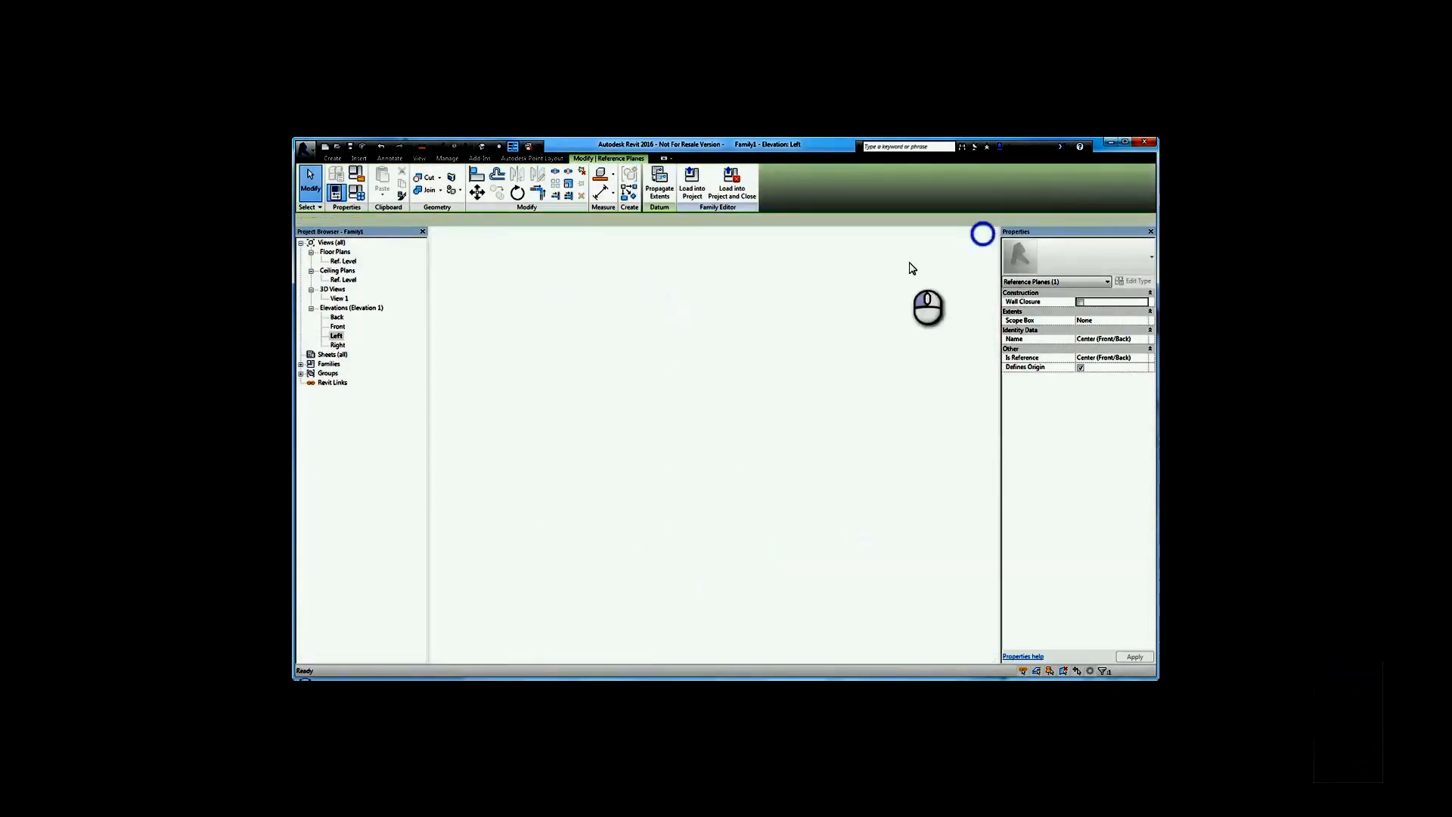
pyautogui.scroll(3, 748, 378)
pyautogui.moveTo(713, 434); pyautogui.dragTo(764, 492, button='middle')
pyautogui.scroll(1, 768, 475)
pyautogui.moveTo(756, 442); pyautogui.dragTo(755, 434, button='middle')
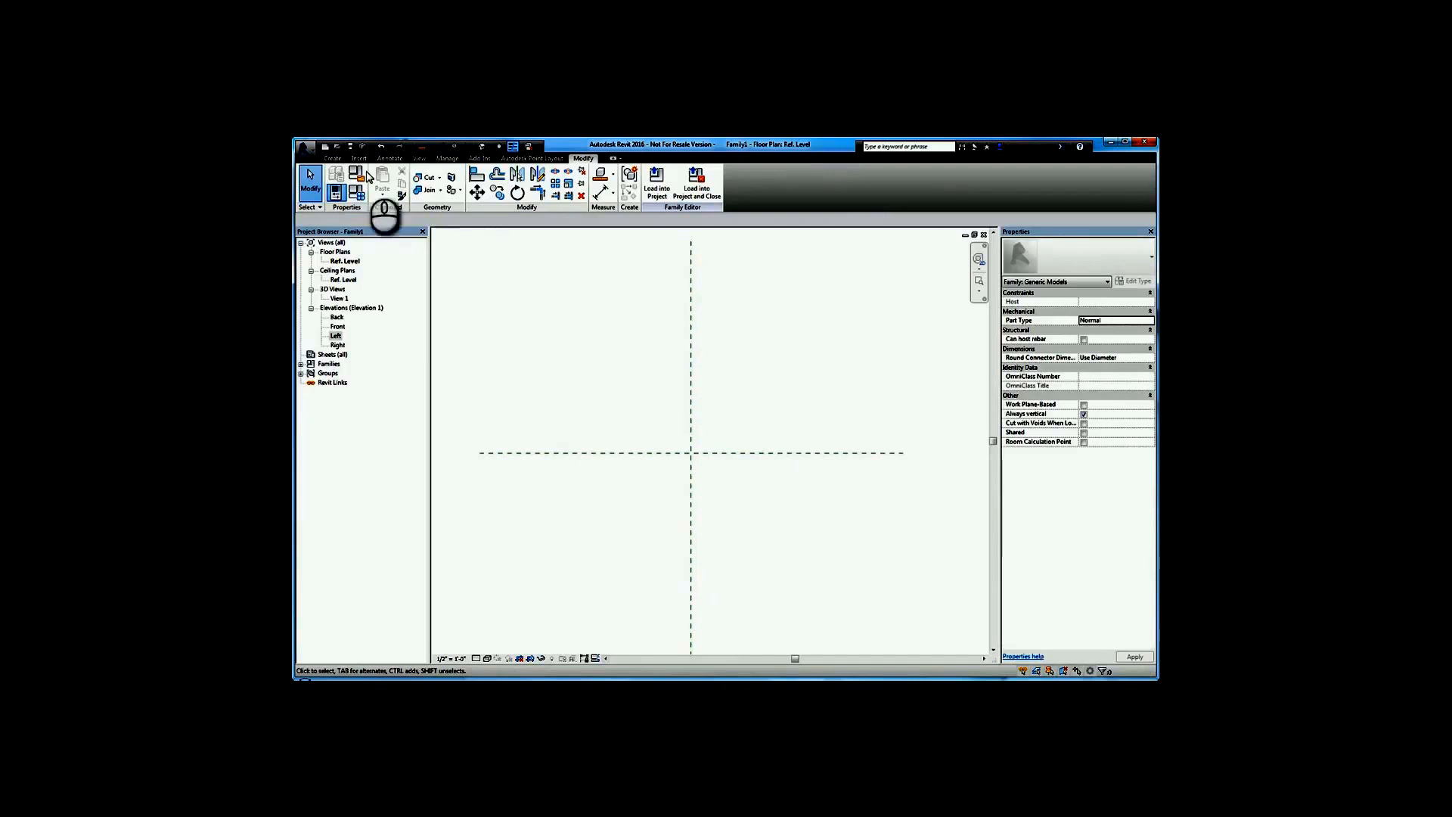
# Step: Draw two vertical reference planes crossing the horizontal centre plane, one on each side of the vertical centre plane
pyautogui.click(333, 159)
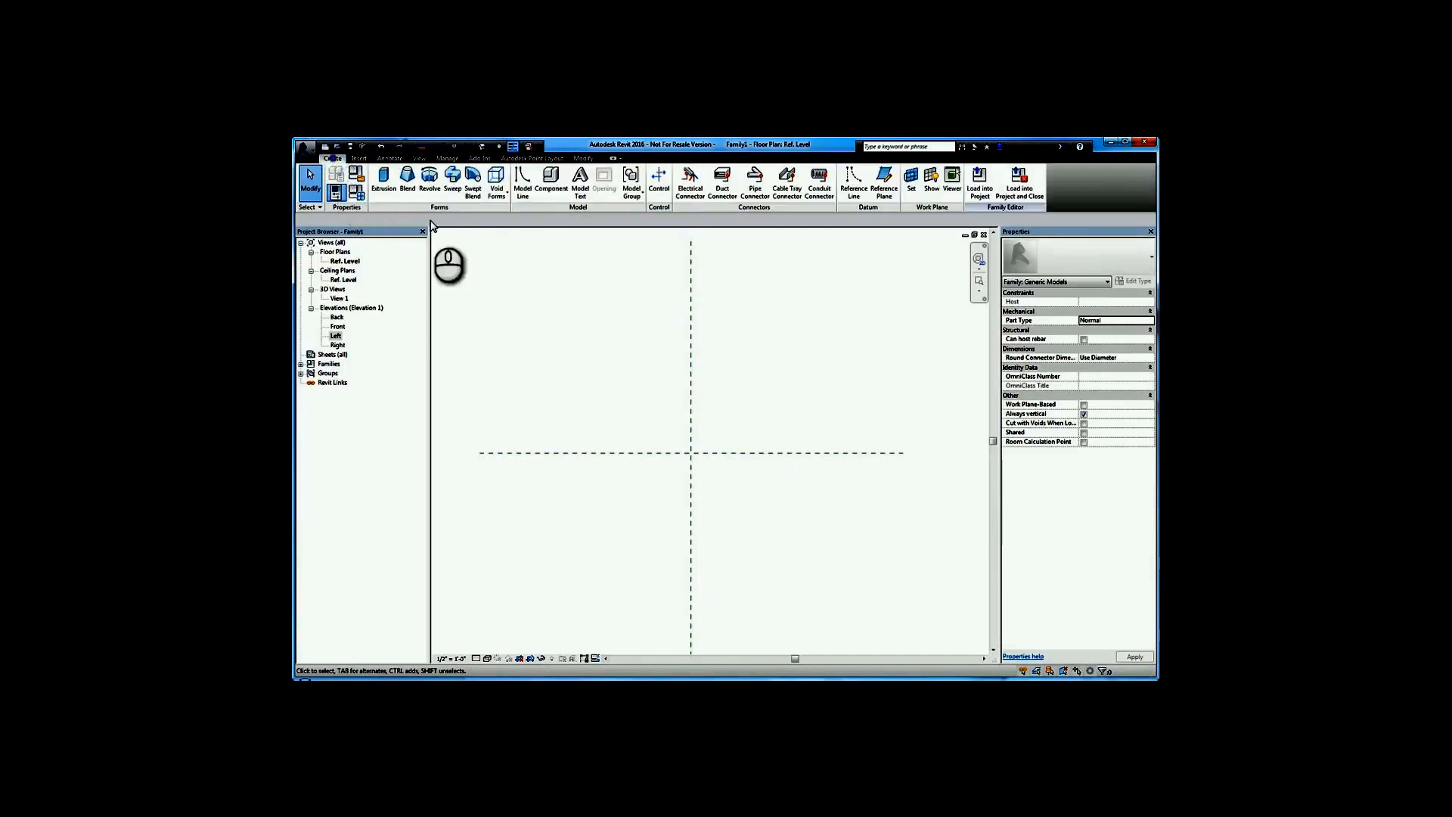
pyautogui.click(887, 187)
pyautogui.click(592, 515)
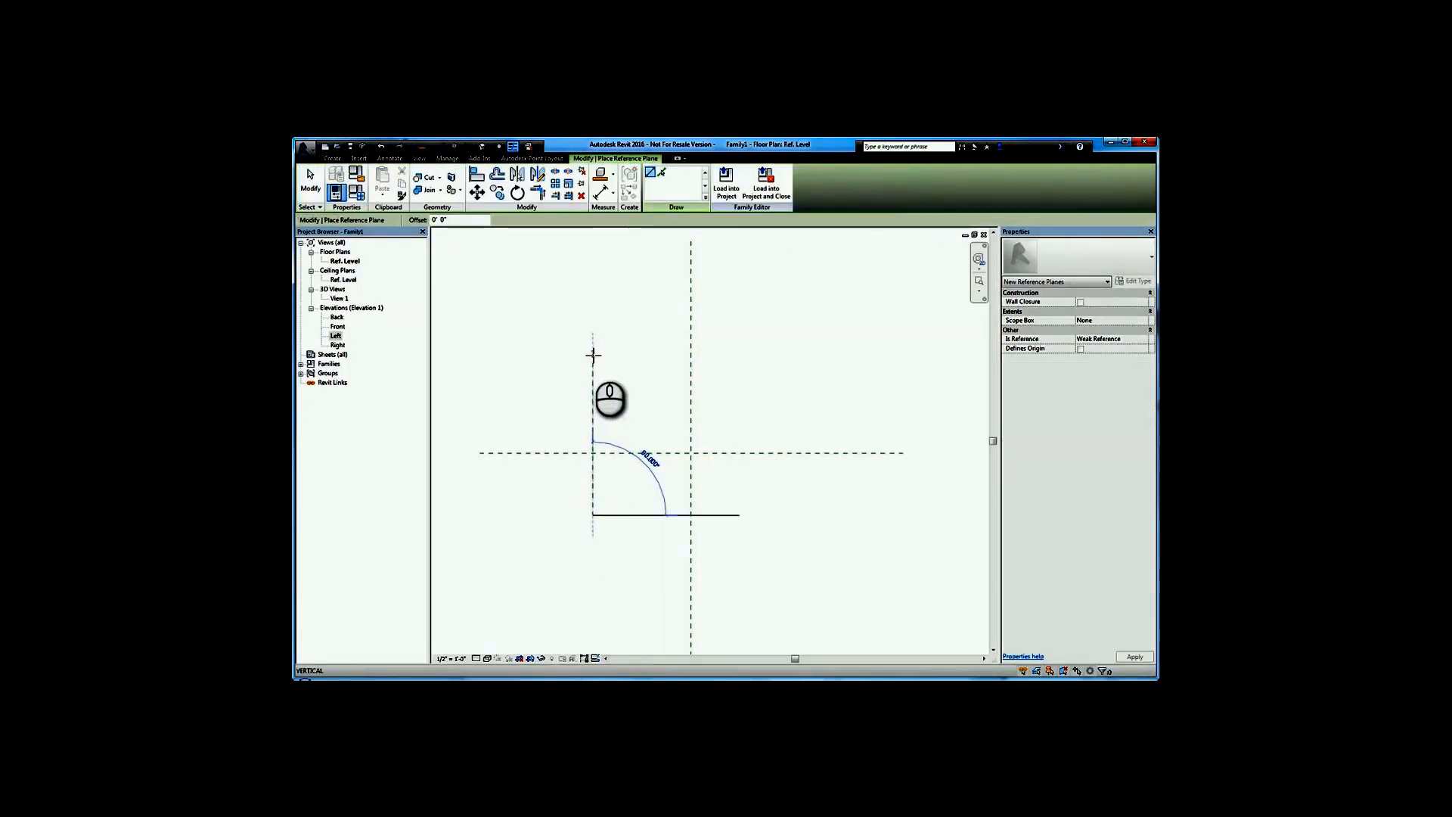
pyautogui.click(591, 354)
pyautogui.click(815, 516)
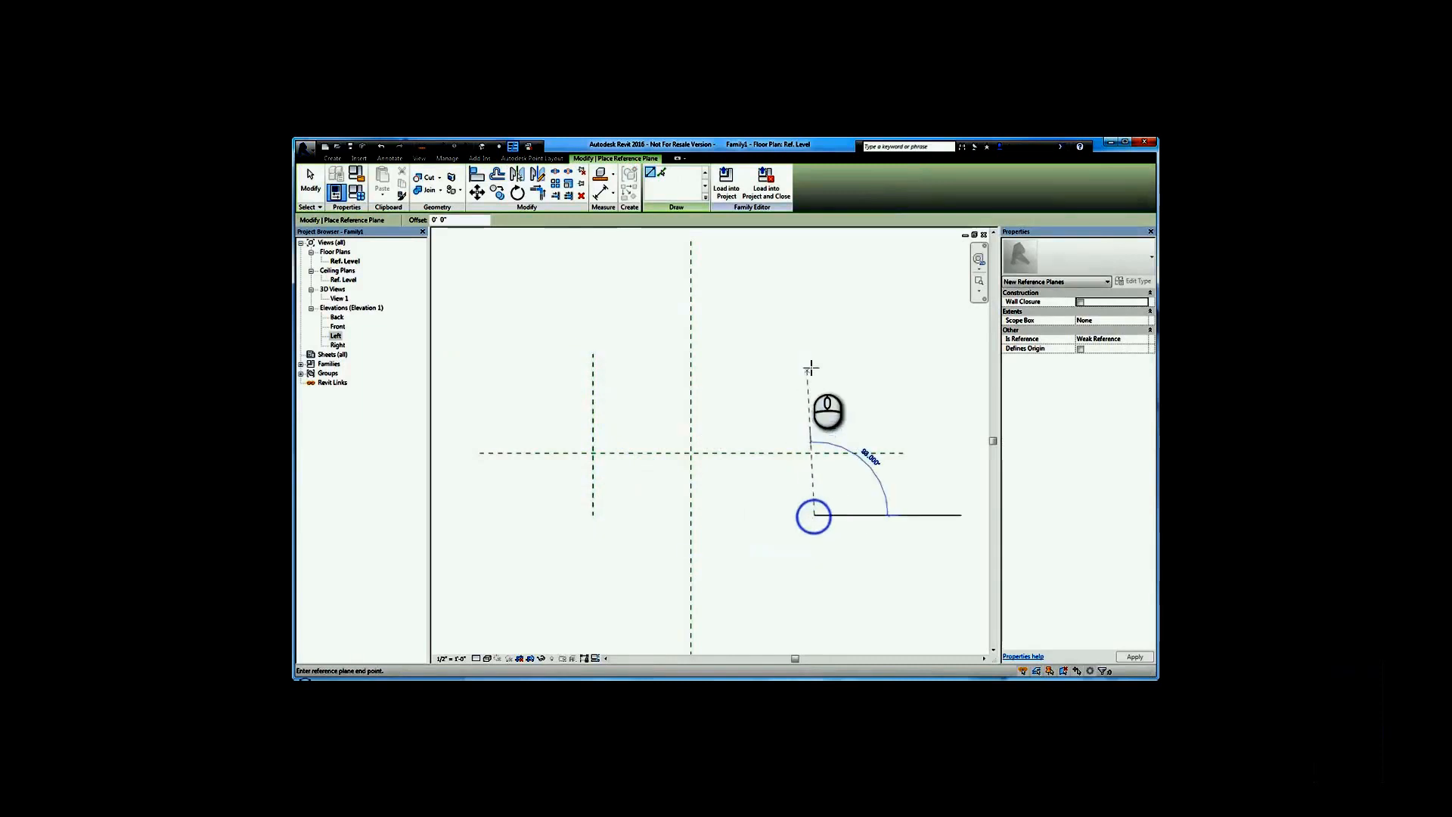
pyautogui.click(817, 353)
pyautogui.press('Escape')
# Step: Name the reference plane left of the centre "my left"
pyautogui.click(593, 370)
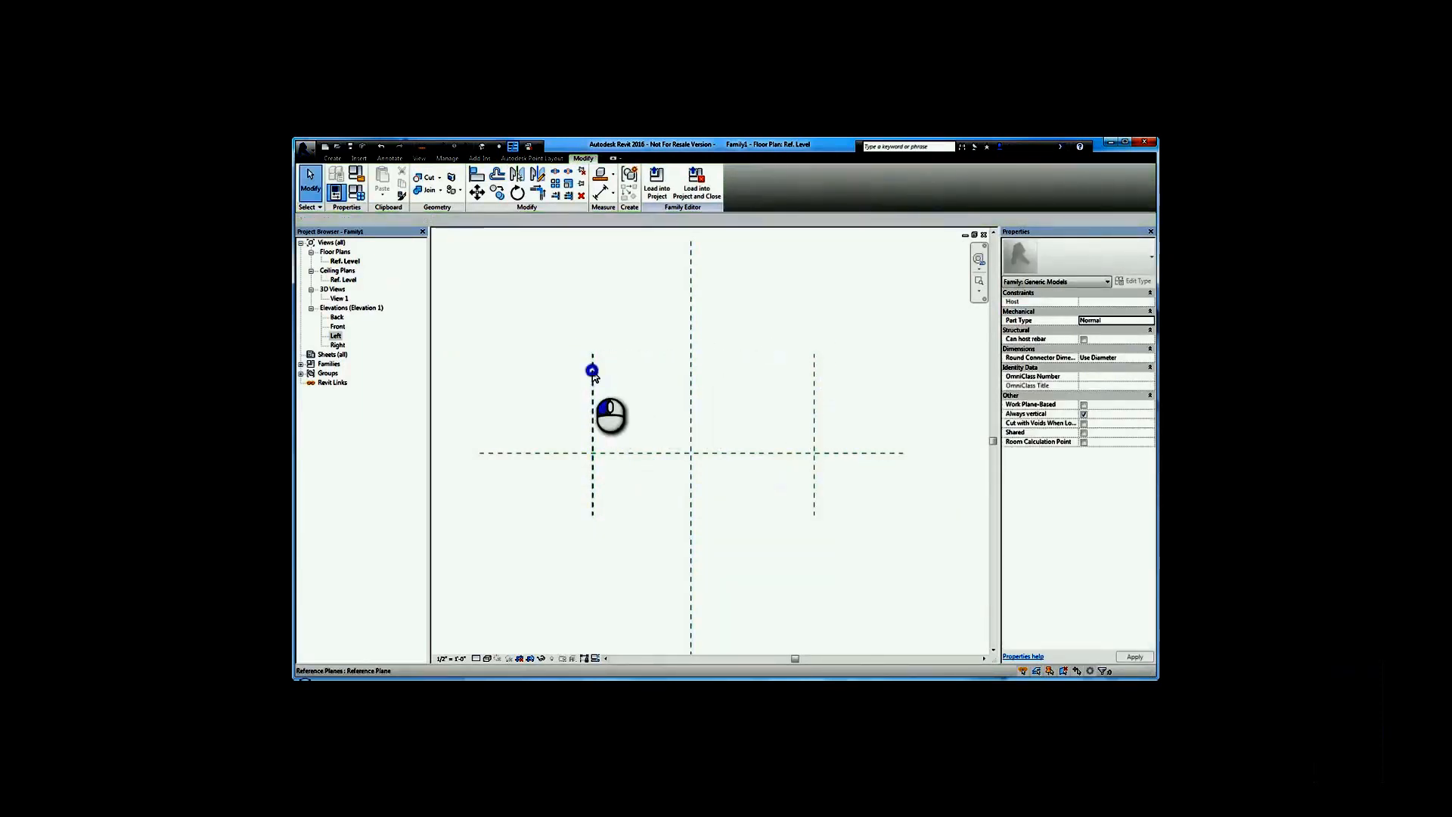
pyautogui.click(597, 357)
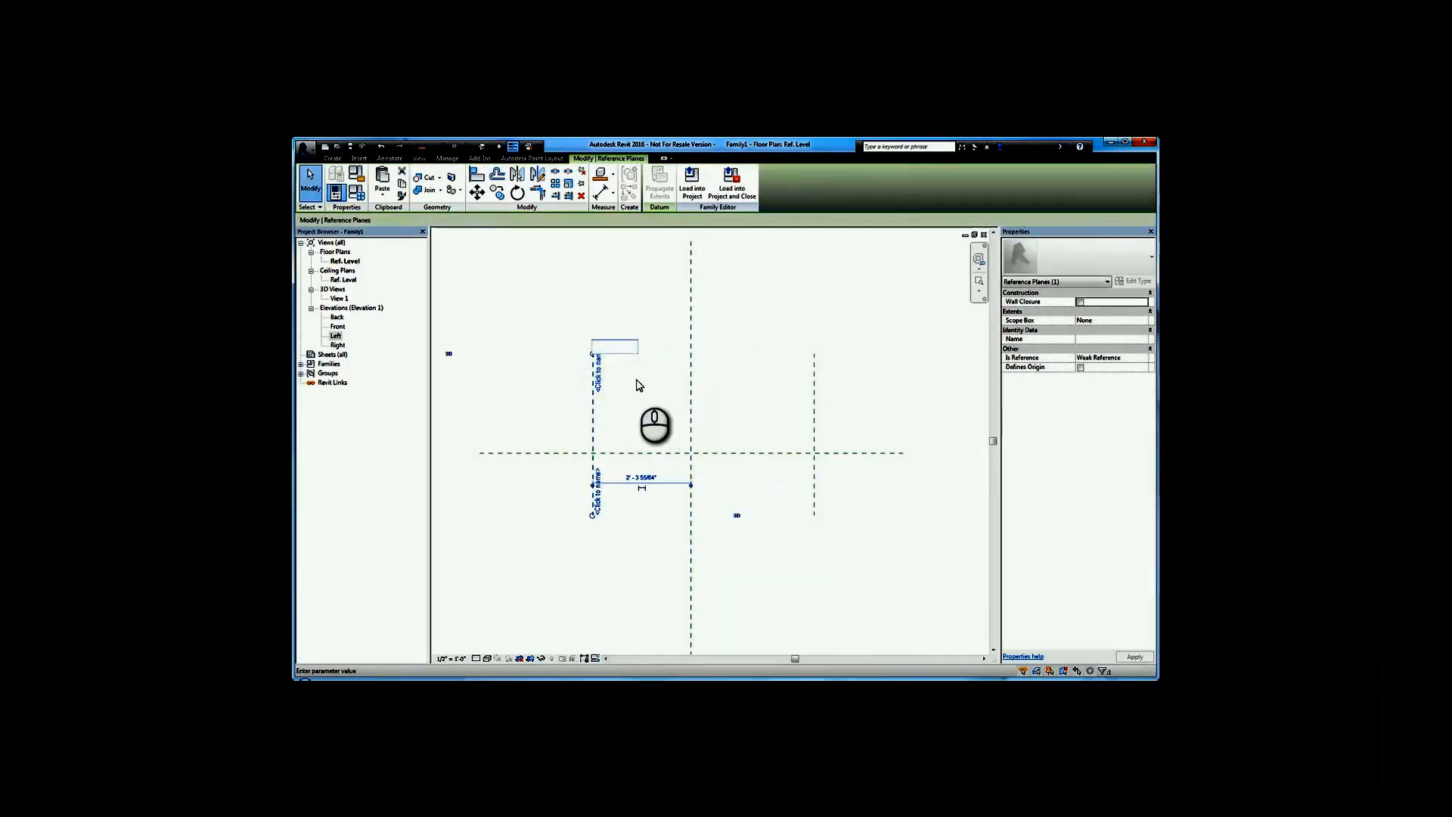
pyautogui.write('my left')
pyautogui.press('Return')
pyautogui.click(732, 347)
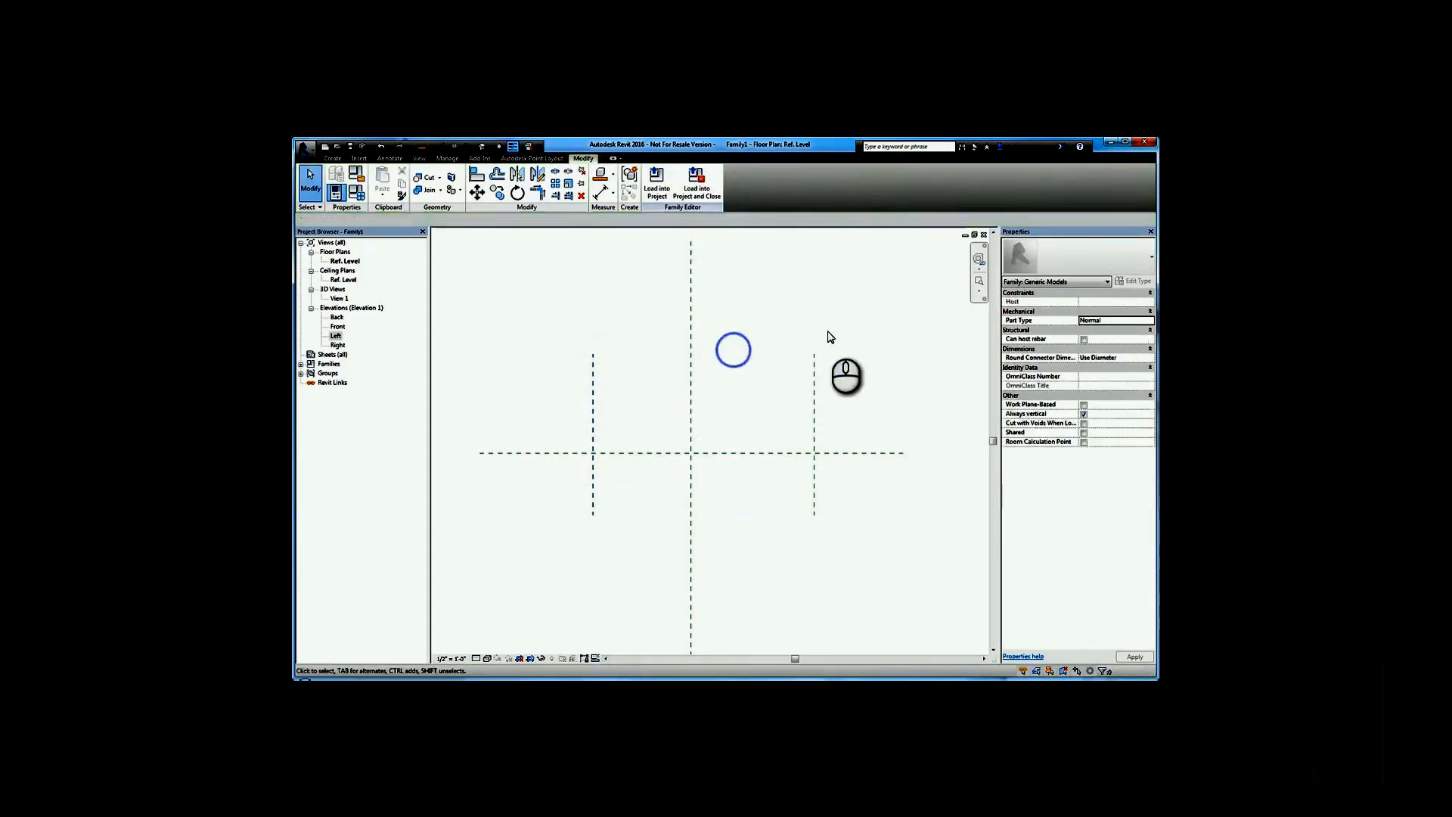
# Step: Name the reference plane right of the centre "my right"
pyautogui.click(814, 362)
pyautogui.click(819, 363)
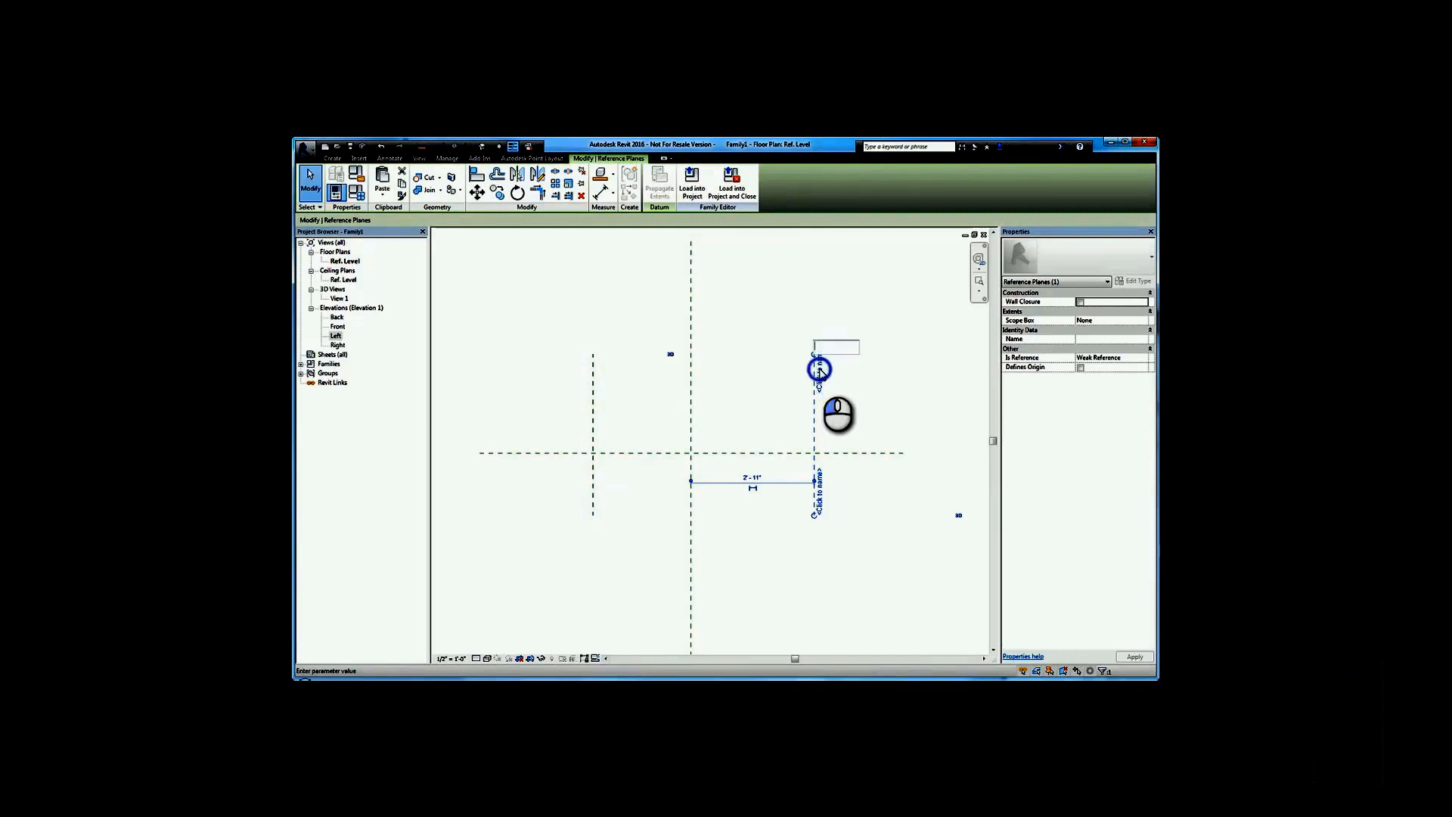
pyautogui.write('my right')
pyautogui.press('Return')
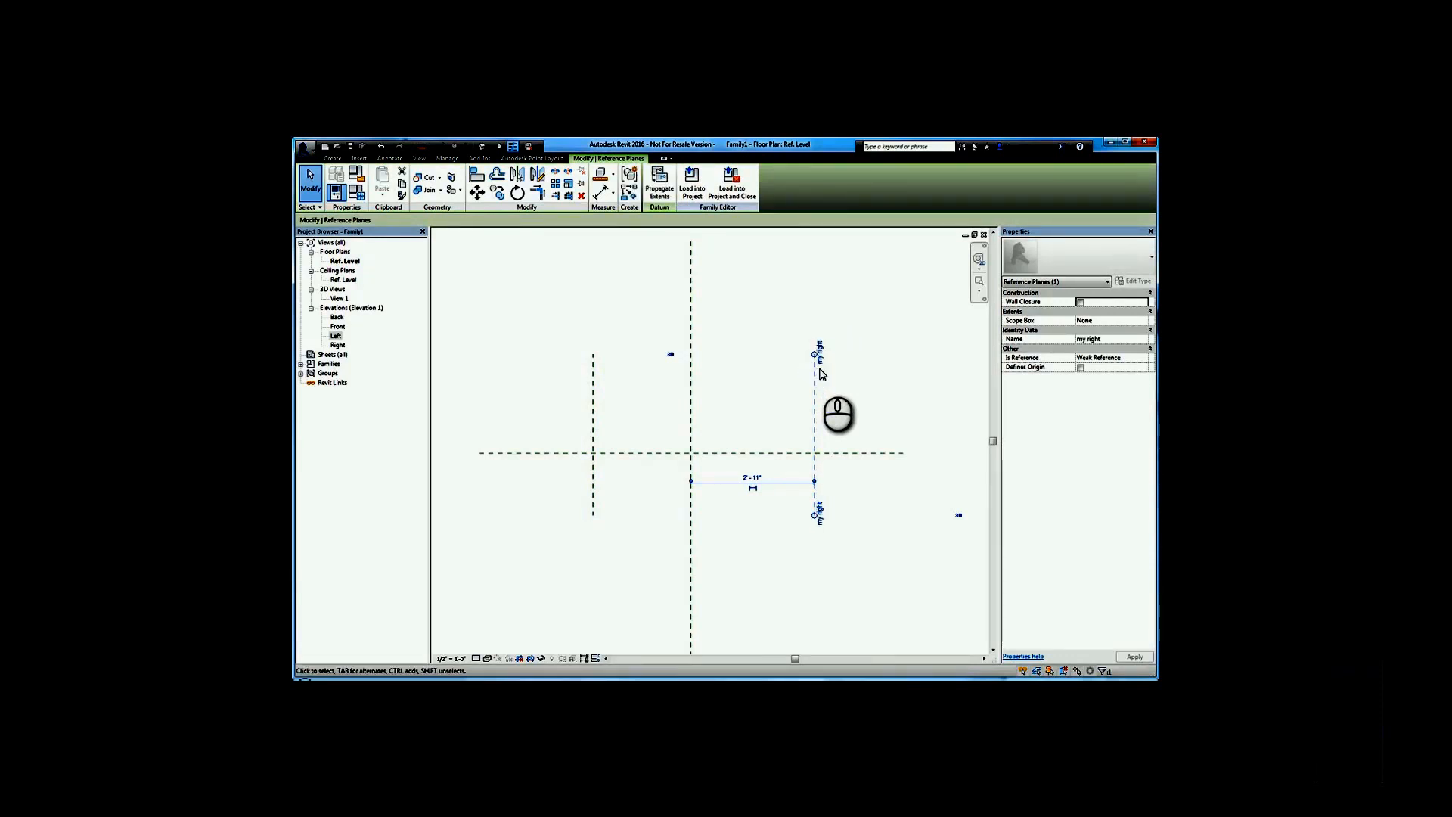
pyautogui.click(852, 371)
# Step: Open the Front elevation and check the names of the two outer vertical reference planes there
pyautogui.doubleClick(339, 330)
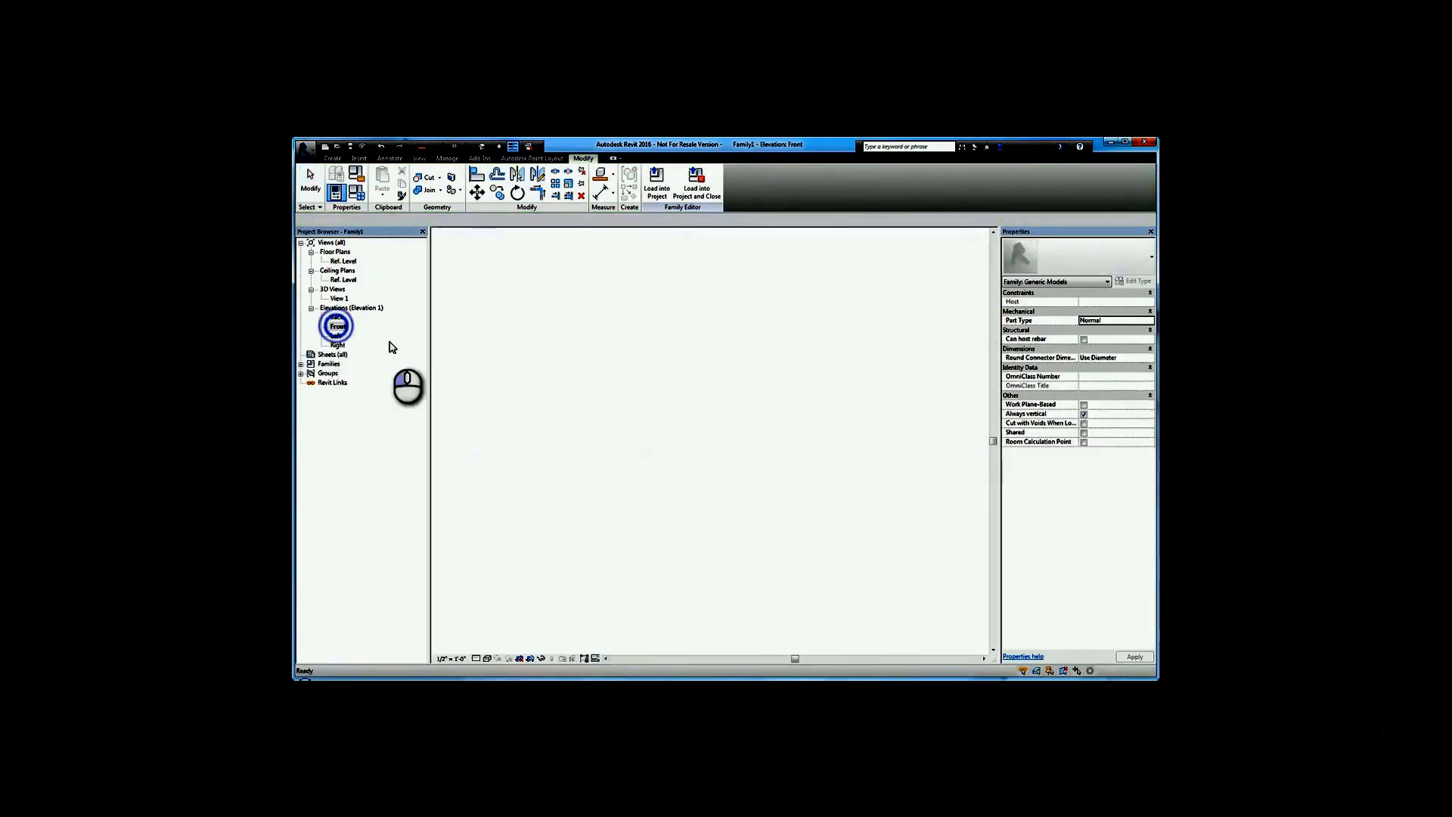
pyautogui.scroll(-3, 729, 474)
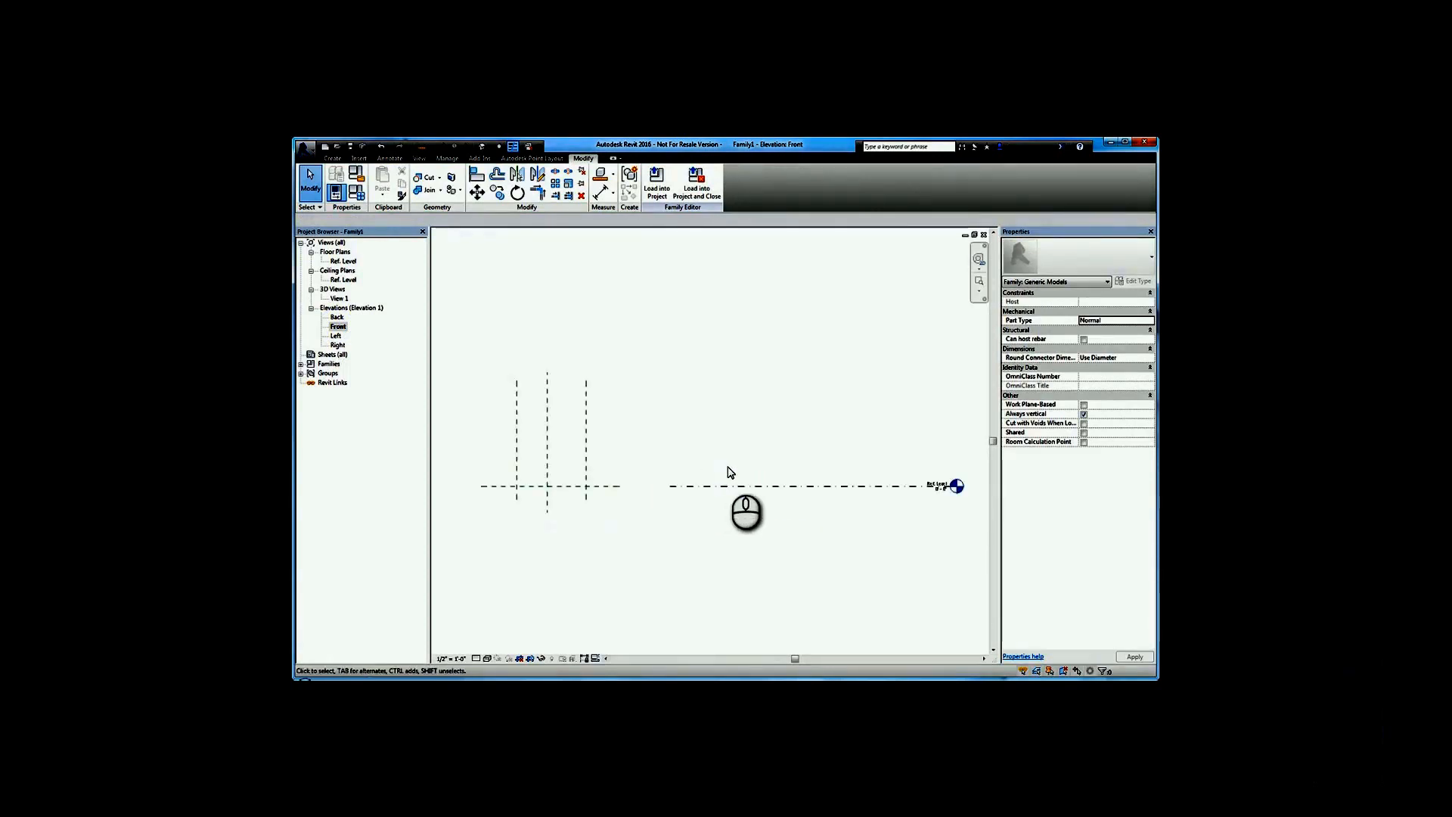
pyautogui.scroll(4, 519, 454)
pyautogui.moveTo(536, 454); pyautogui.dragTo(636, 512, button='middle')
pyautogui.scroll(2, 756, 479)
pyautogui.click(590, 392)
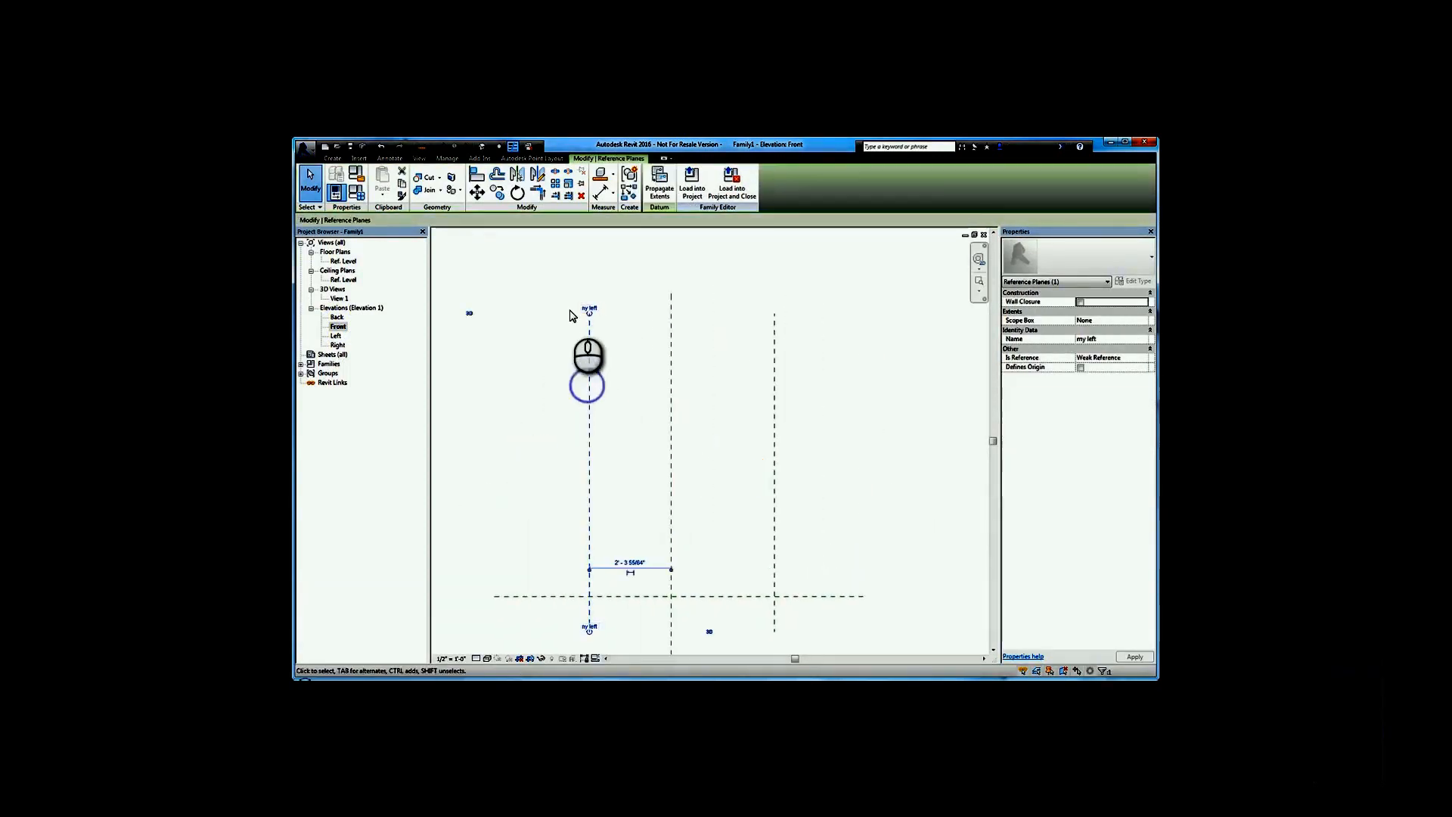
pyautogui.click(714, 372)
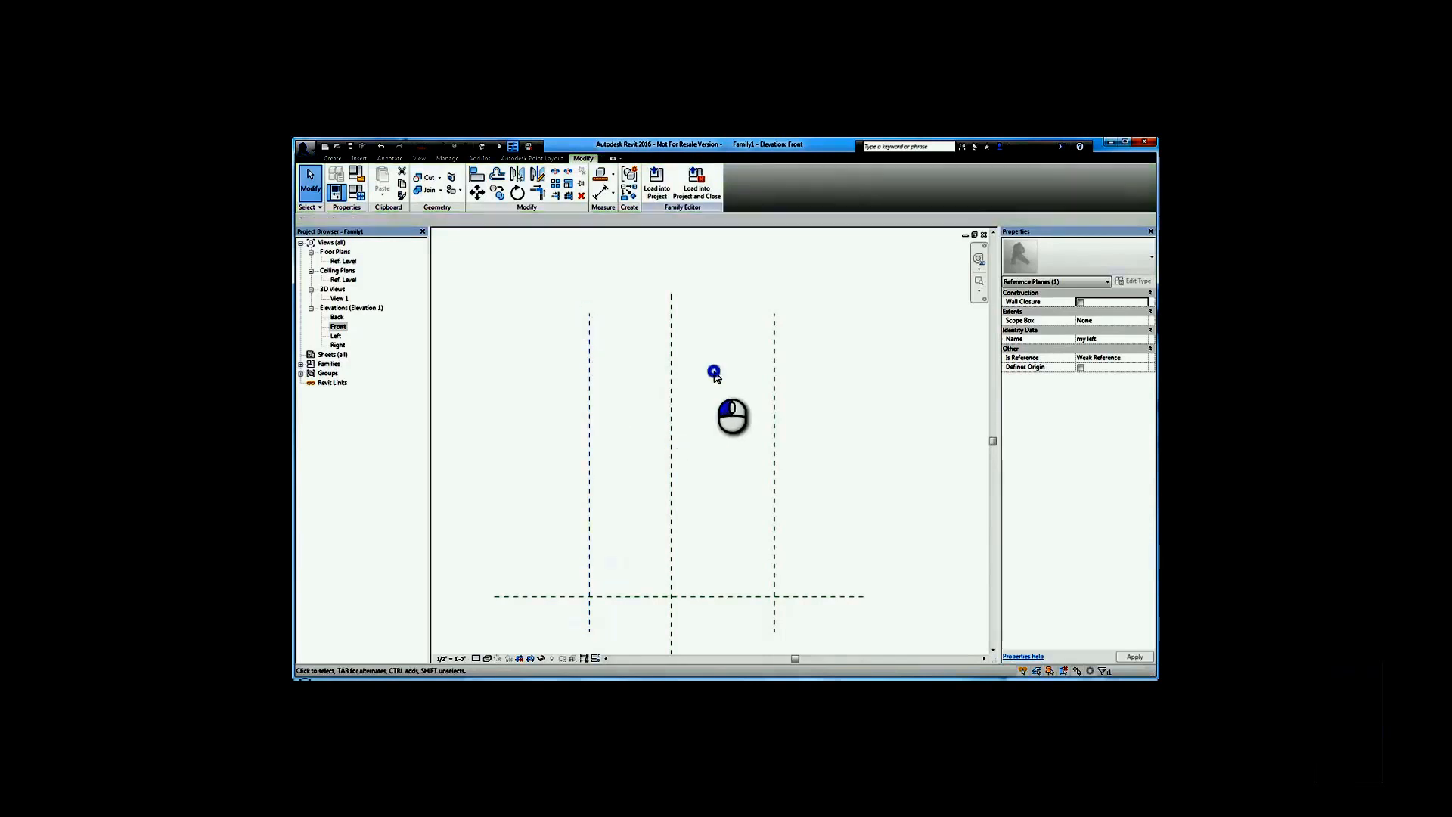
pyautogui.click(774, 334)
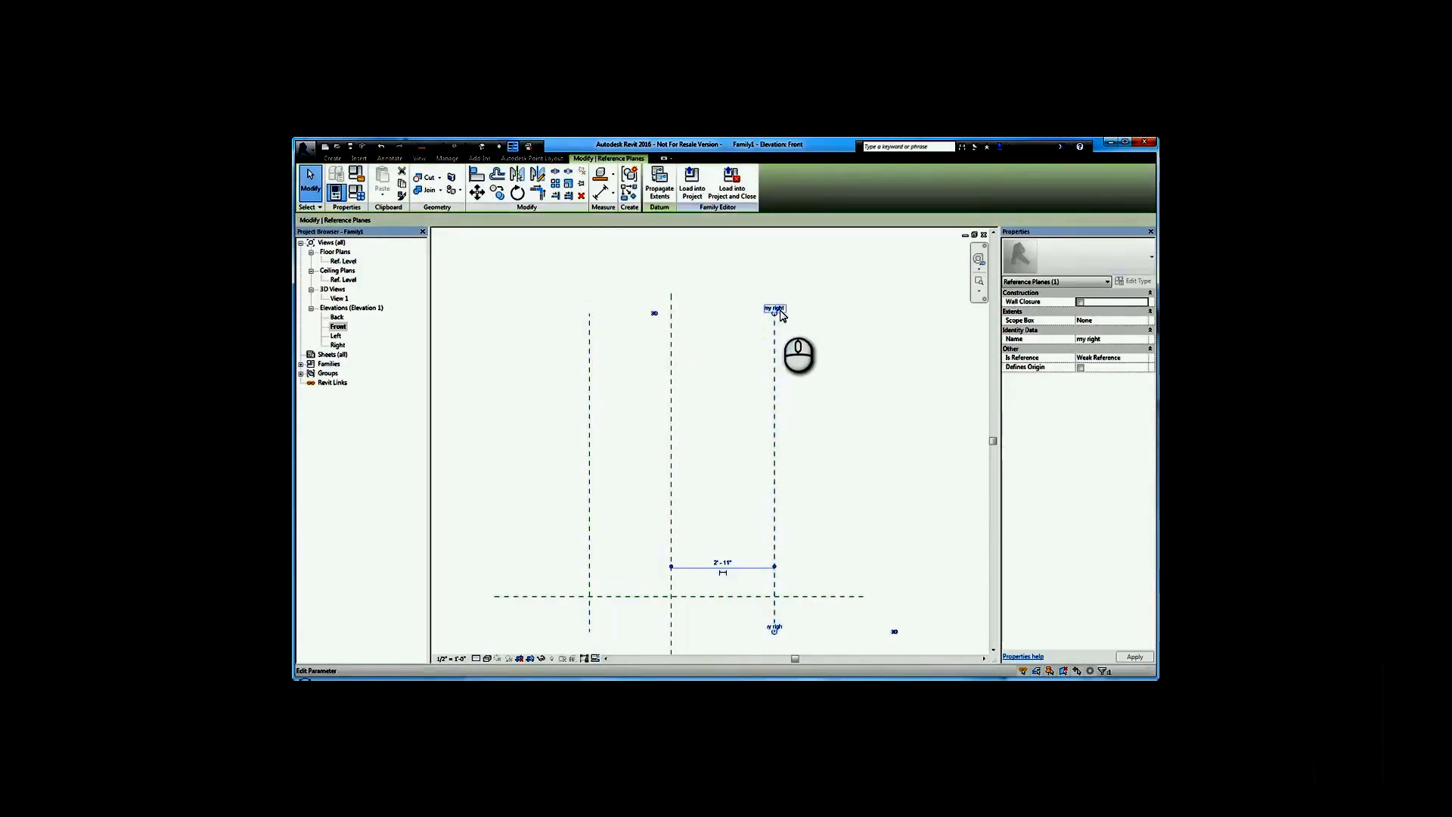
# Step: In the Ref. Level floor plan, dimension across the three vertical reference planes and make the spacing equal
pyautogui.doubleClick(349, 261)
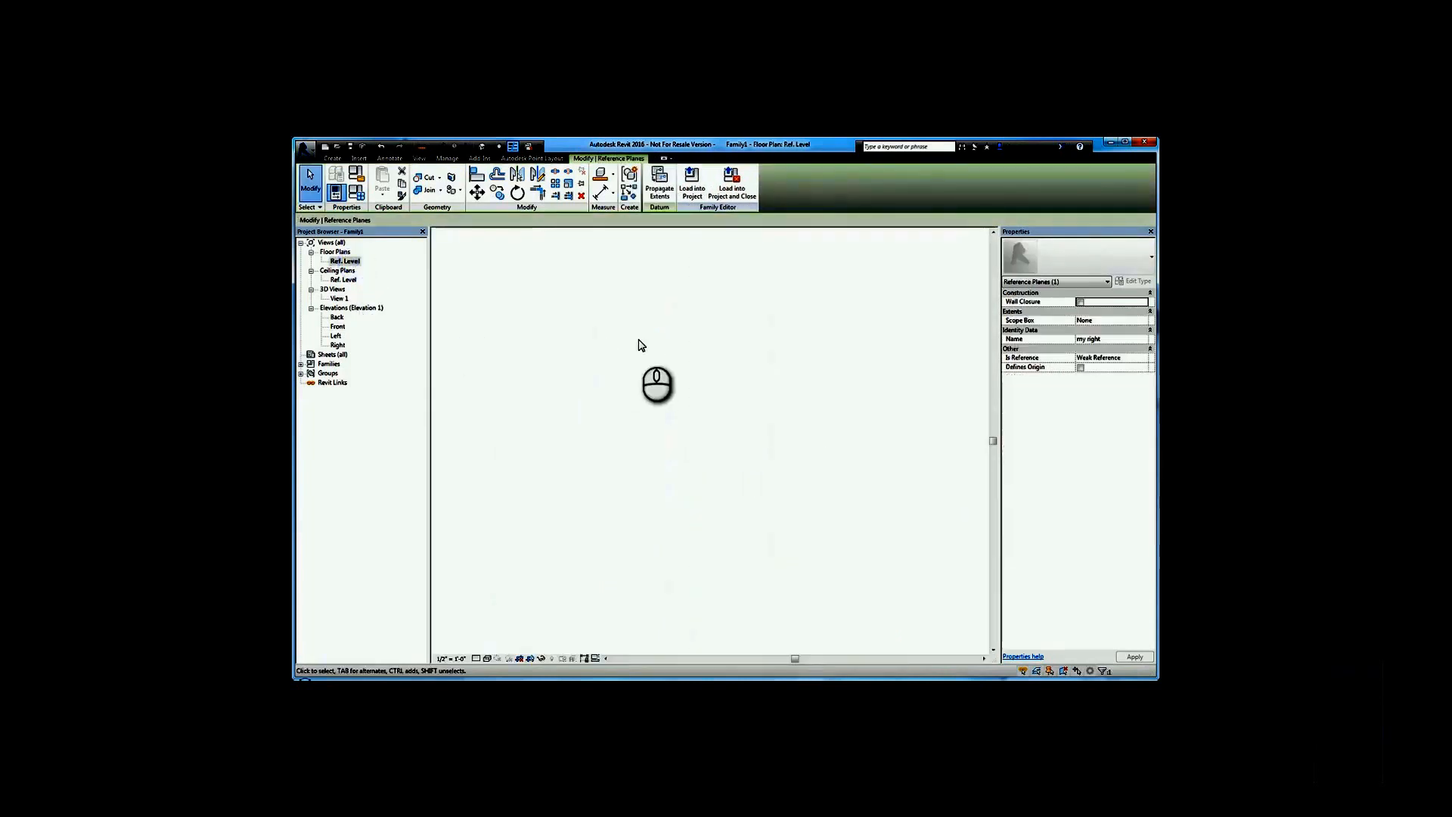
pyautogui.click(671, 383)
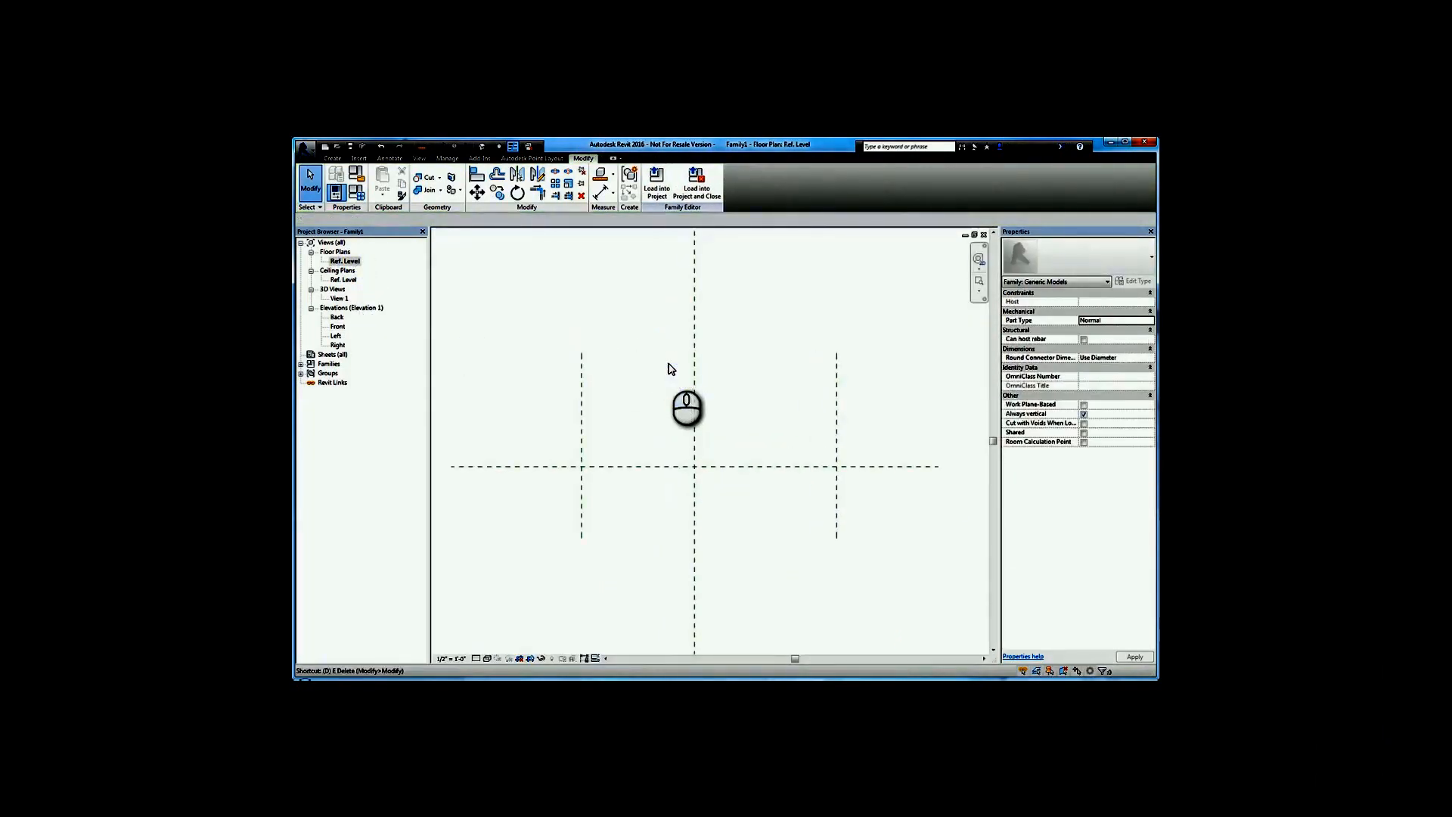
pyautogui.press('i')
pyautogui.click(582, 398)
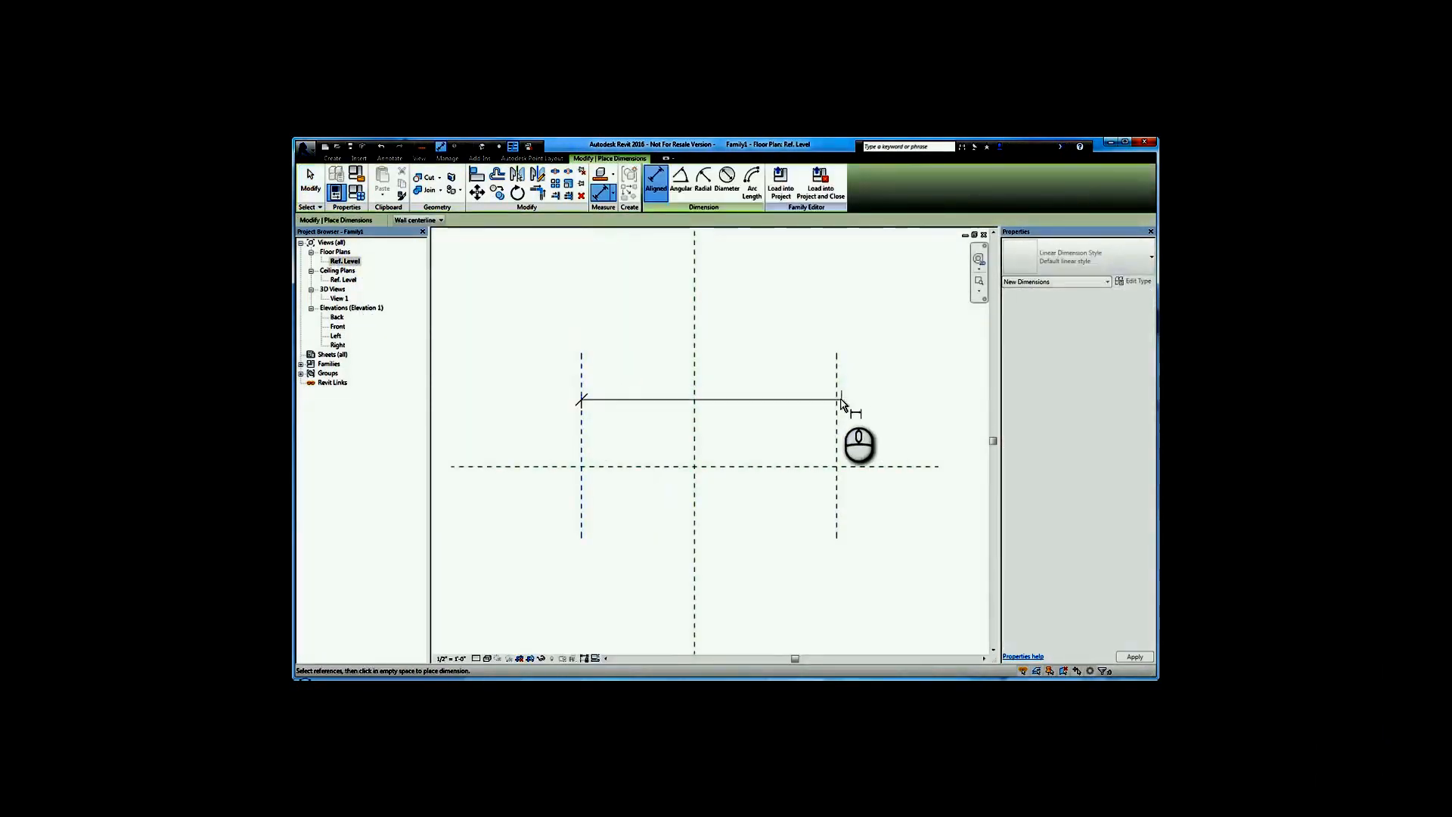
pyautogui.click(694, 402)
pyautogui.click(836, 409)
pyautogui.click(794, 310)
pyautogui.click(709, 259)
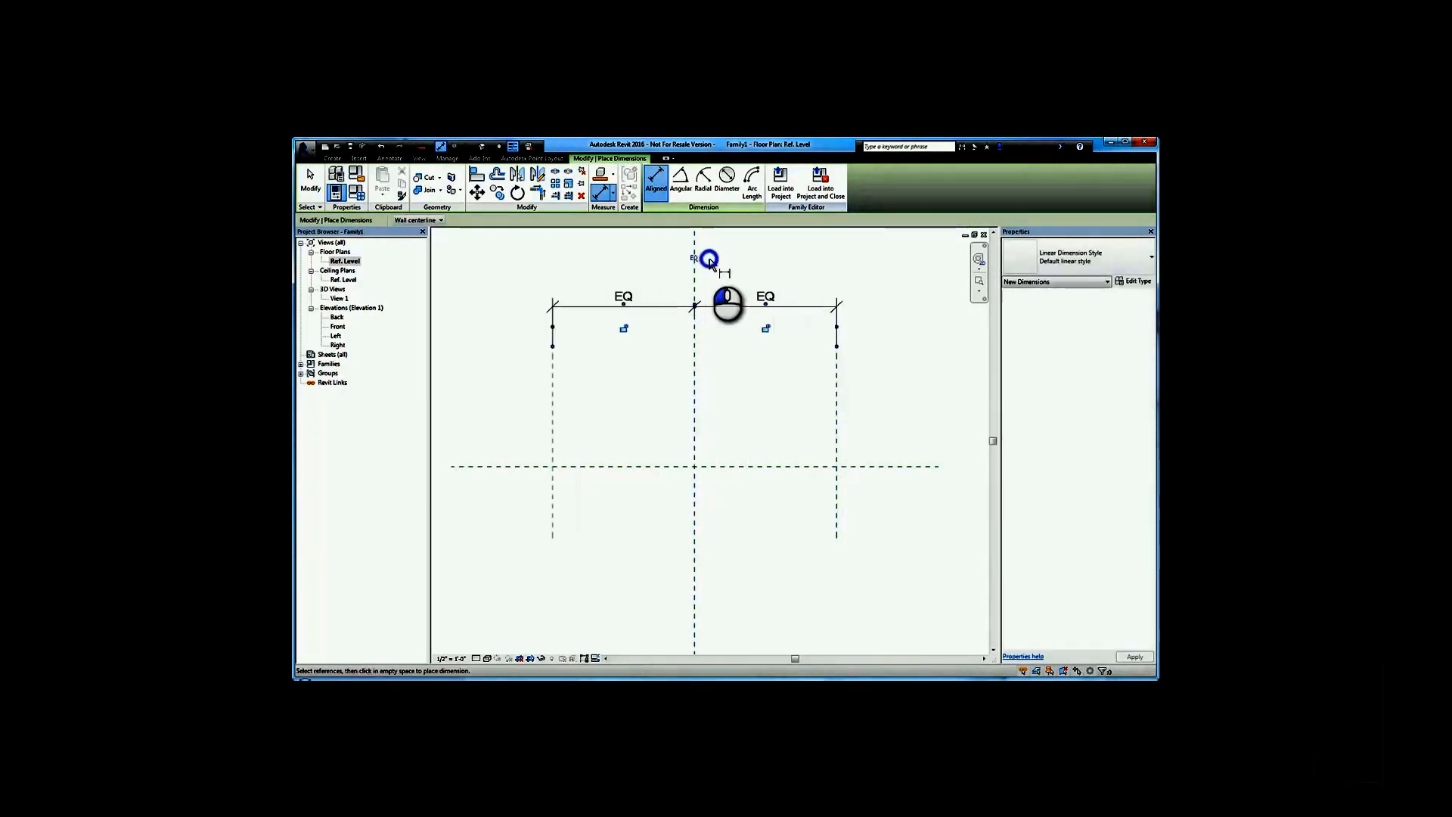
pyautogui.click(311, 183)
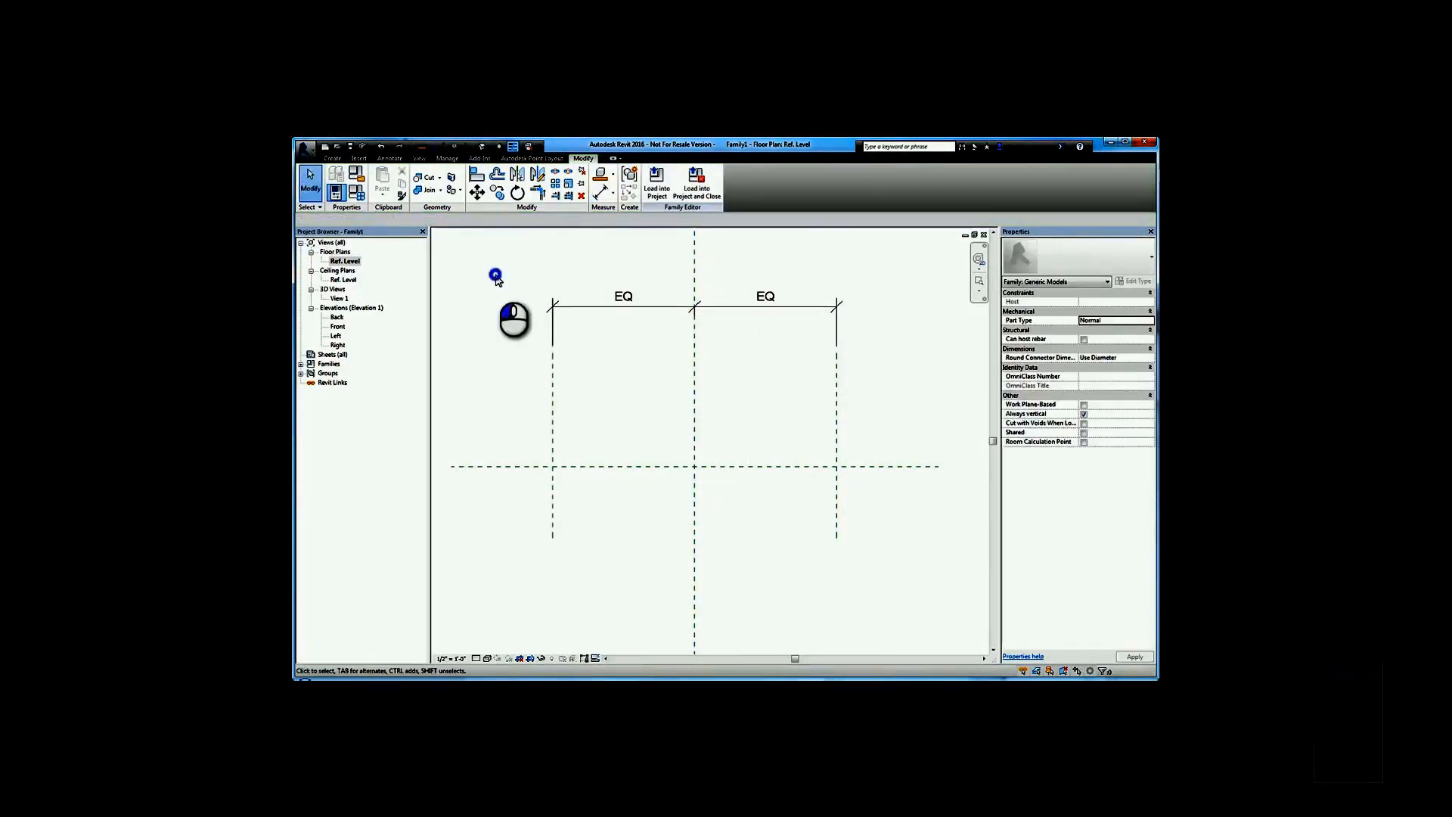
# Step: Move the "my right" reference plane closer to the vertical centre plane
pyautogui.moveTo(761, 347); pyautogui.dragTo(746, 391, button='middle')
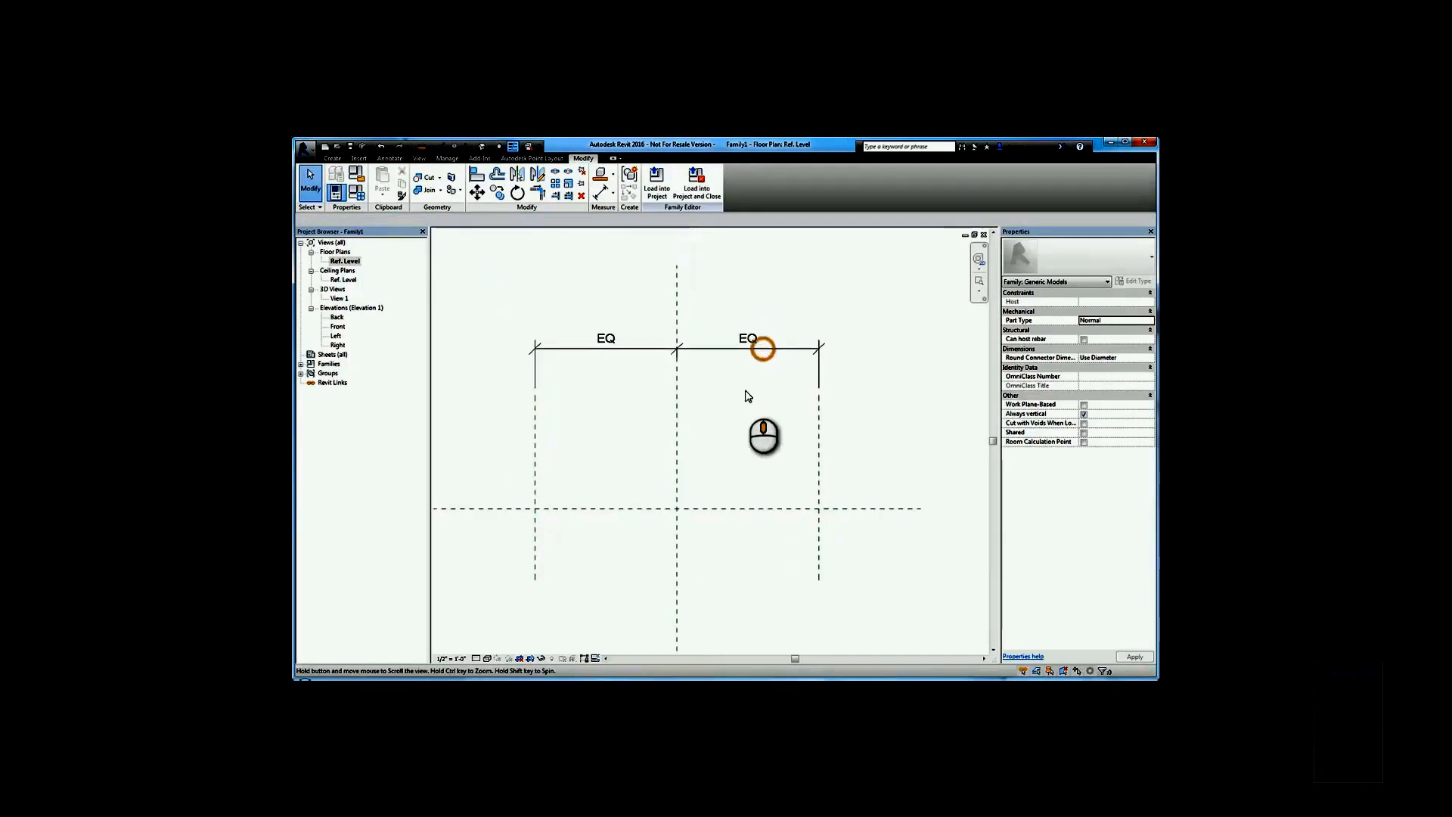
pyautogui.click(817, 415)
pyautogui.moveTo(818, 417); pyautogui.dragTo(749, 440)
pyautogui.click(849, 338)
# Step: Check the positions of the vertical reference planes in the Front elevation, and return to the Ref. Level floor plan
pyautogui.click(338, 326)
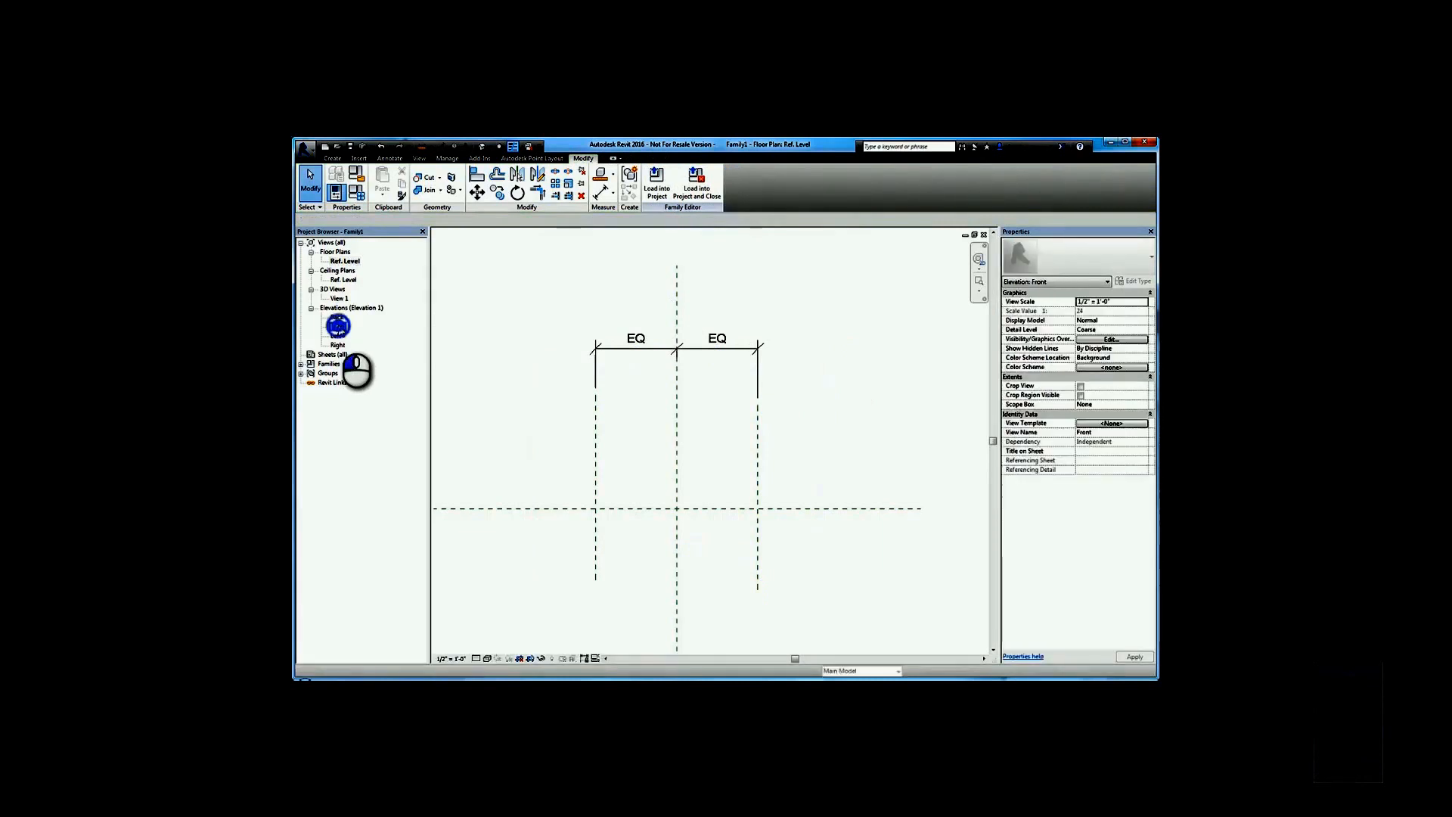
pyautogui.doubleClick(338, 327)
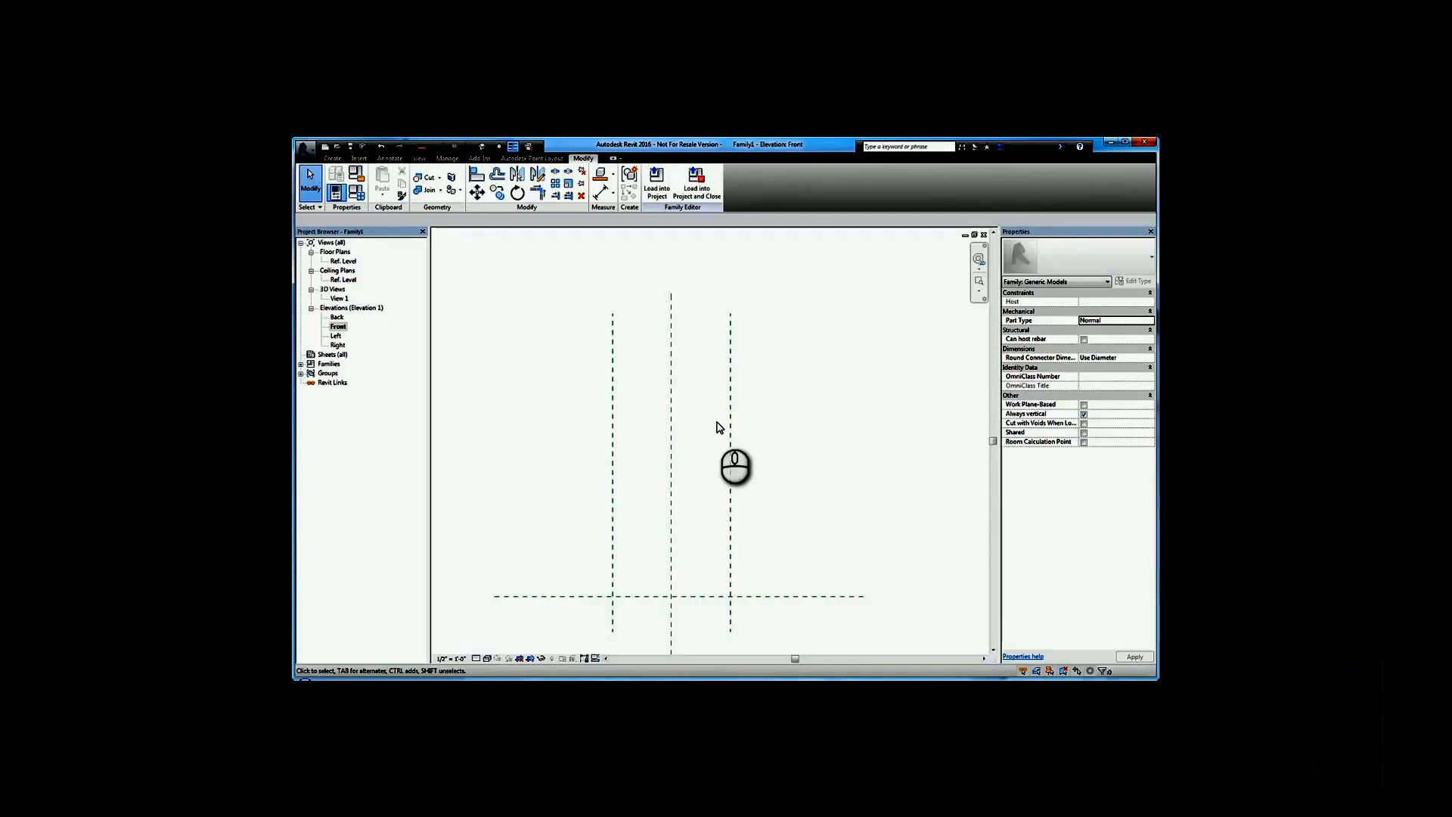
pyautogui.doubleClick(345, 261)
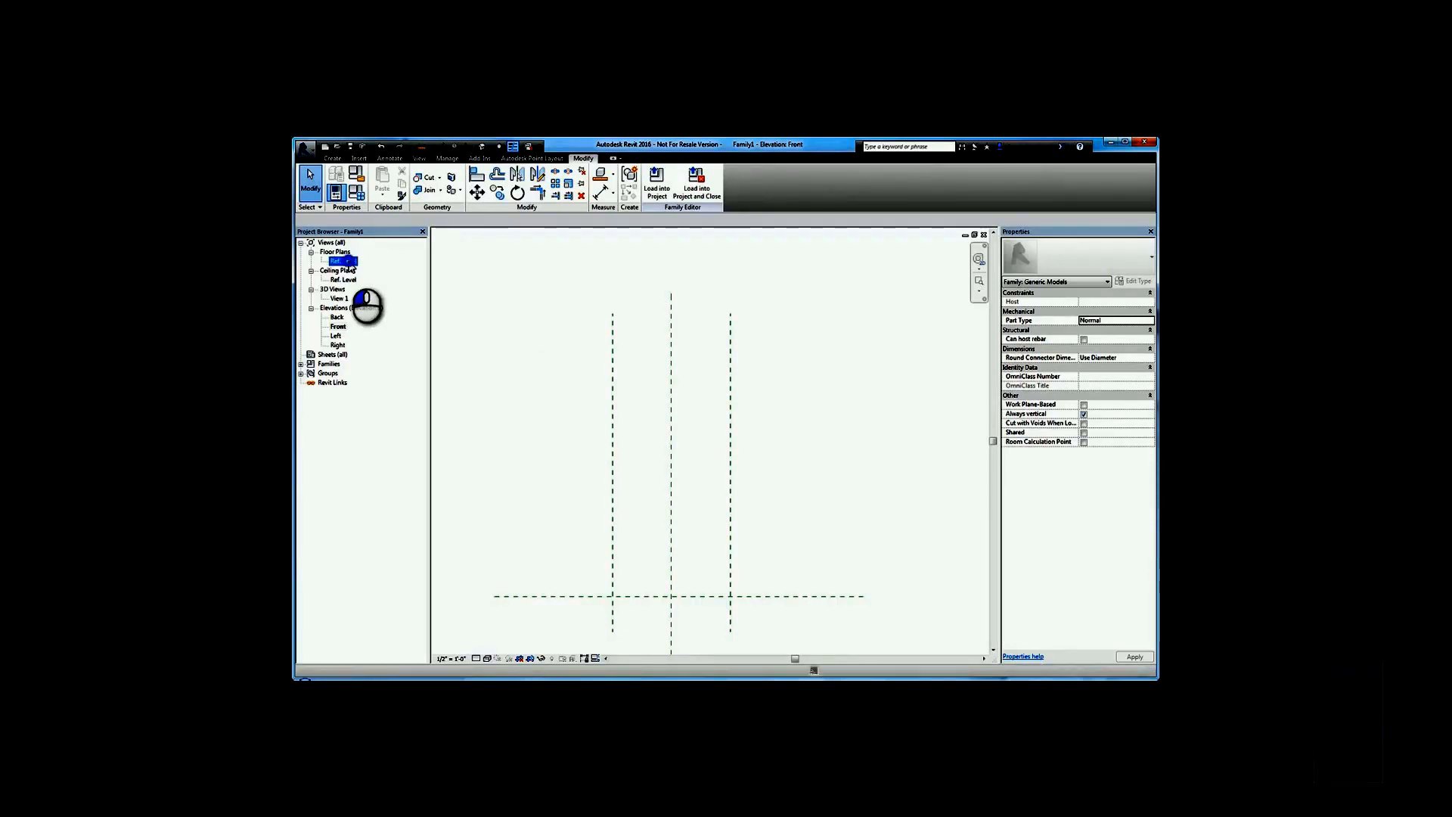
# Step: Draw a reference line about 4' 6" long from the centre planes' intersection, rising to the right at about 36°
pyautogui.moveTo(799, 429); pyautogui.dragTo(847, 421, button='middle')
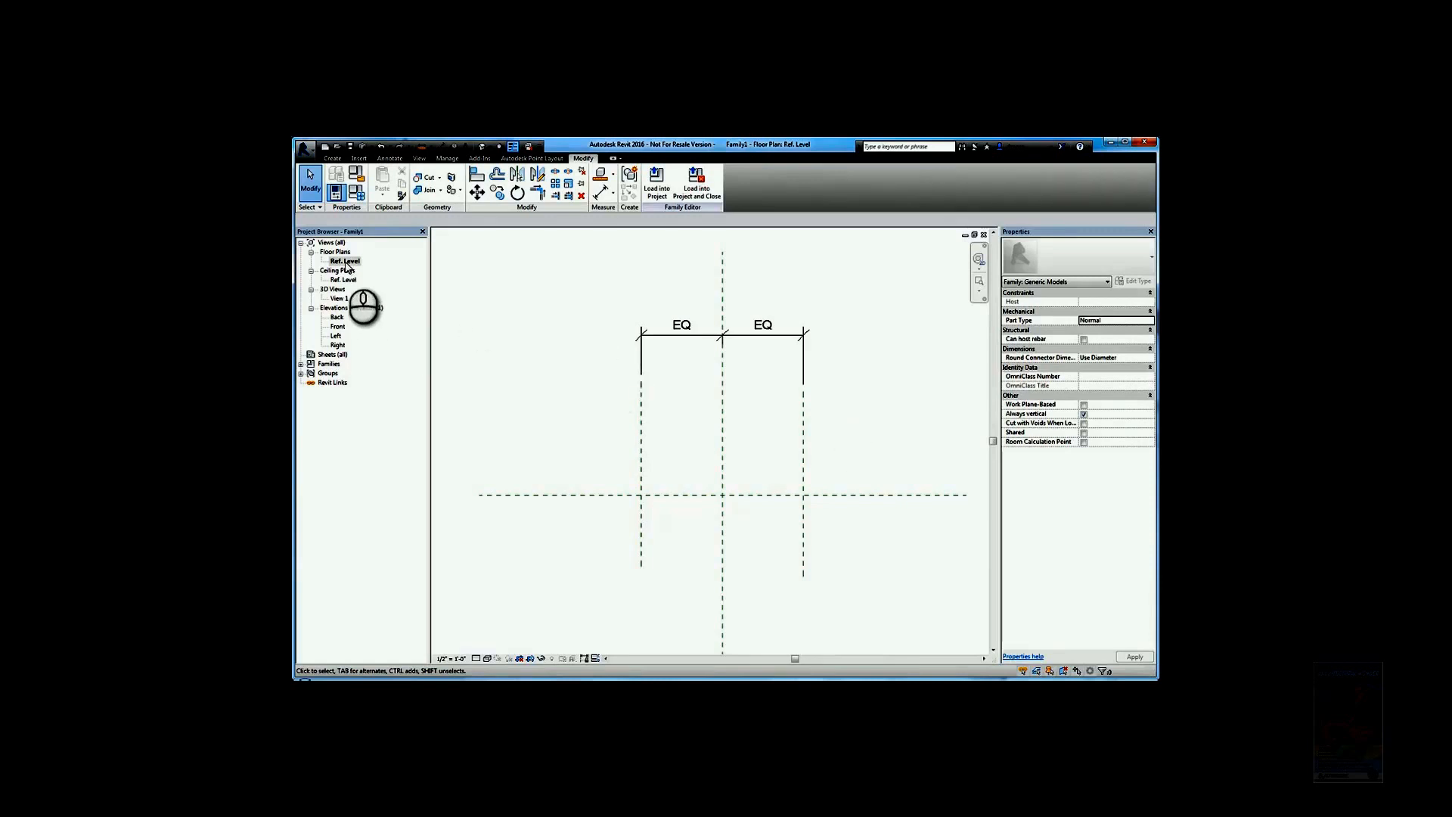
pyautogui.scroll(-2, 678, 412)
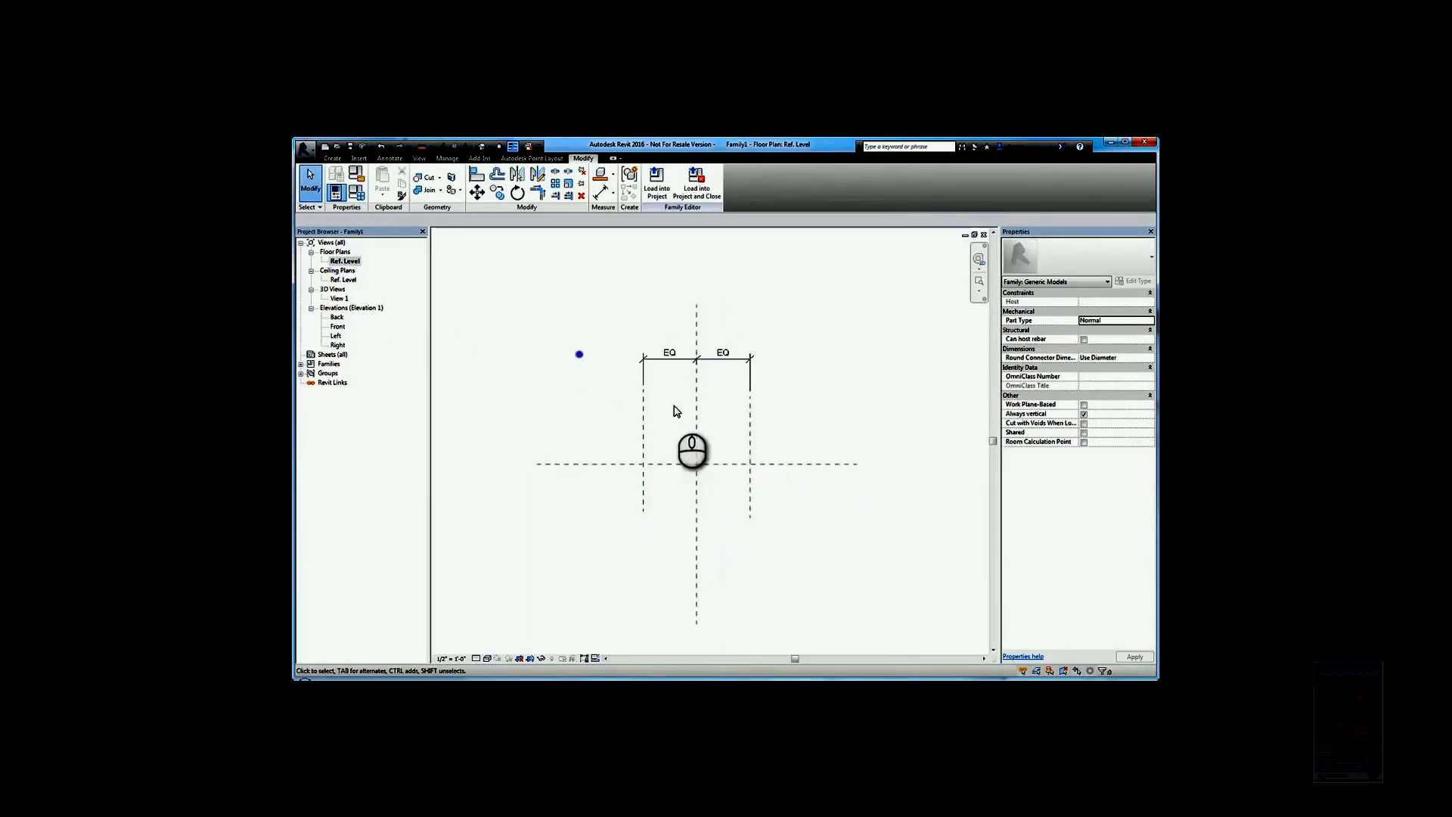
pyautogui.click(337, 160)
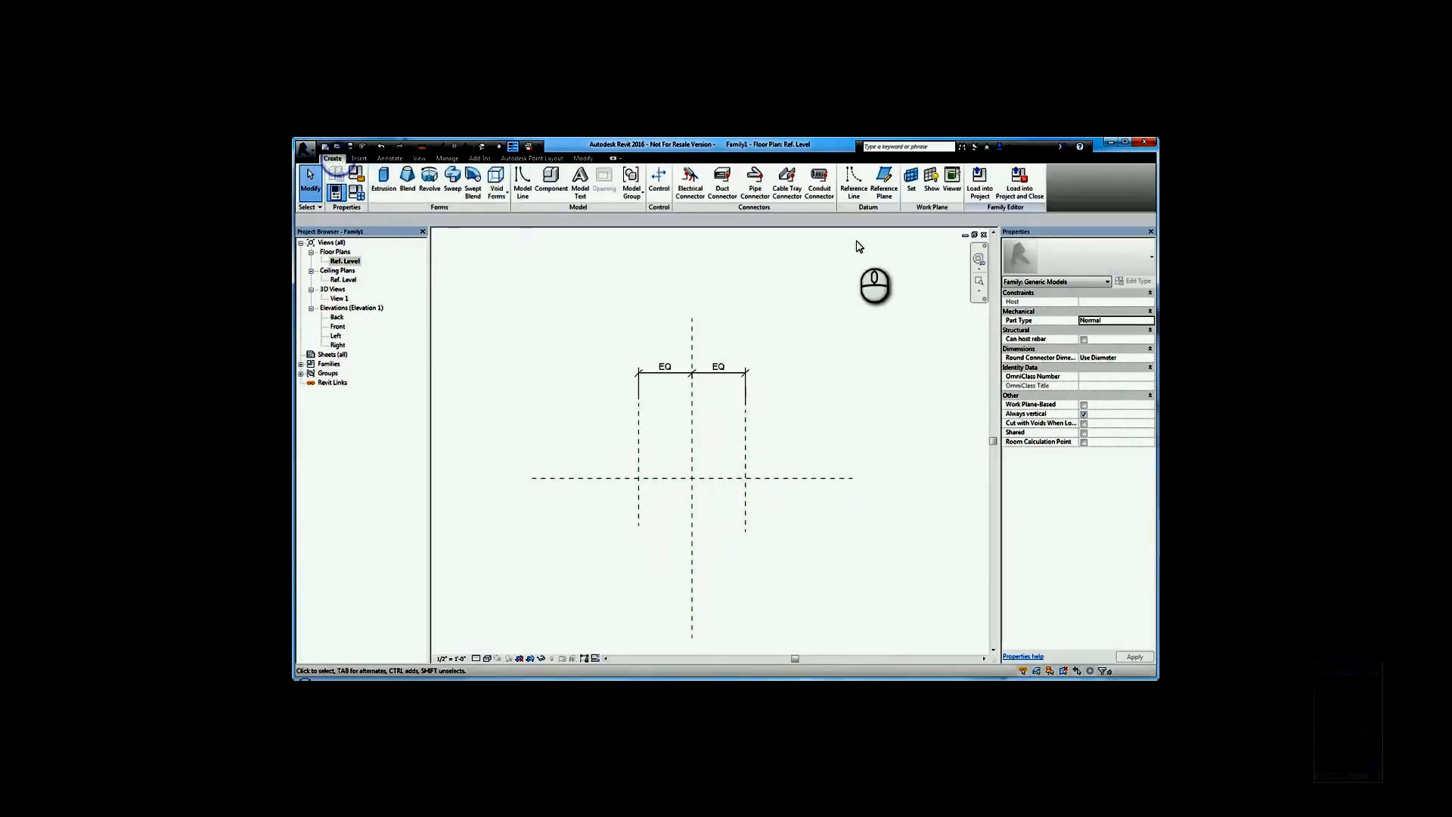
pyautogui.click(851, 189)
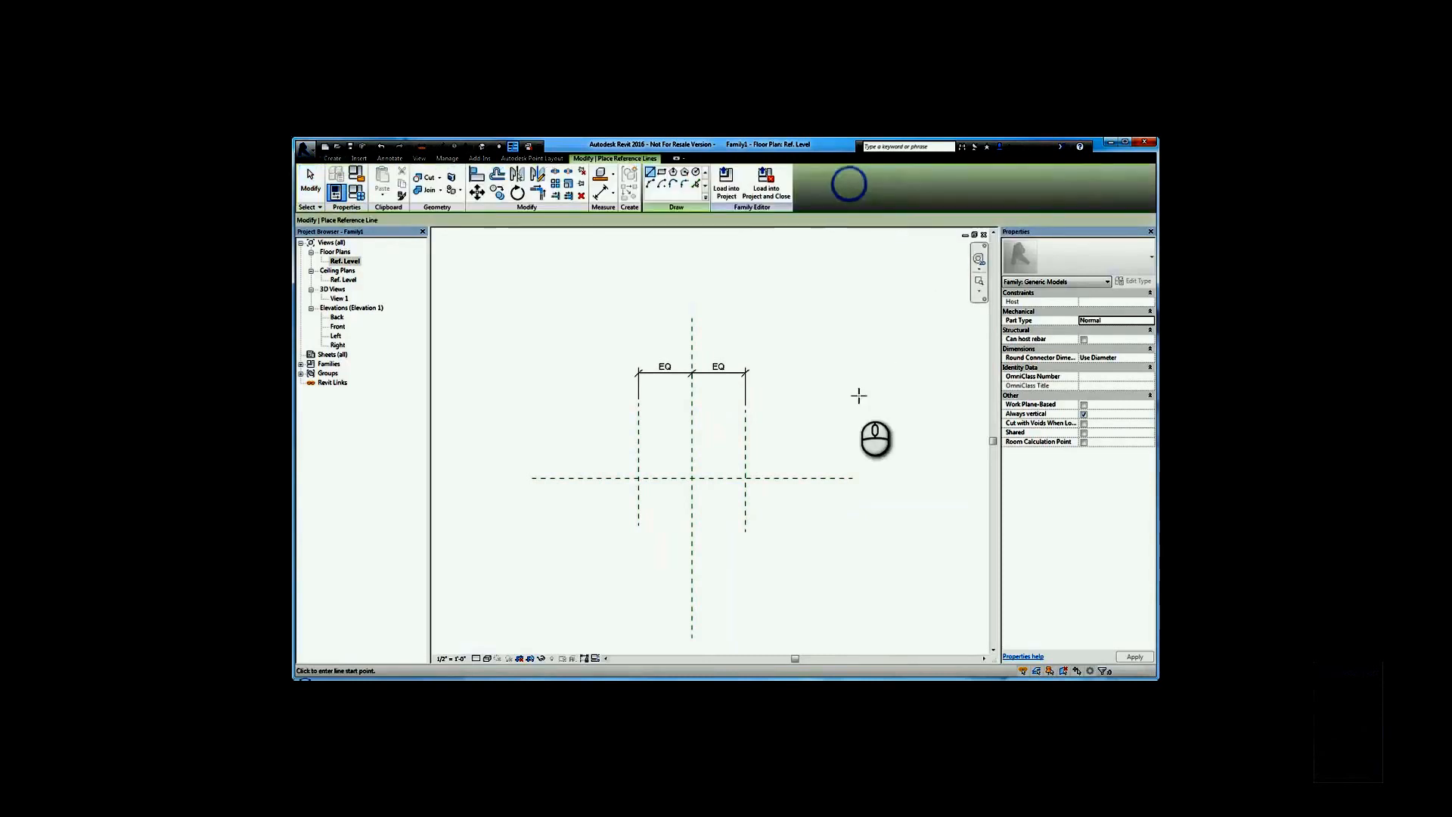
pyautogui.click(691, 478)
pyautogui.click(807, 393)
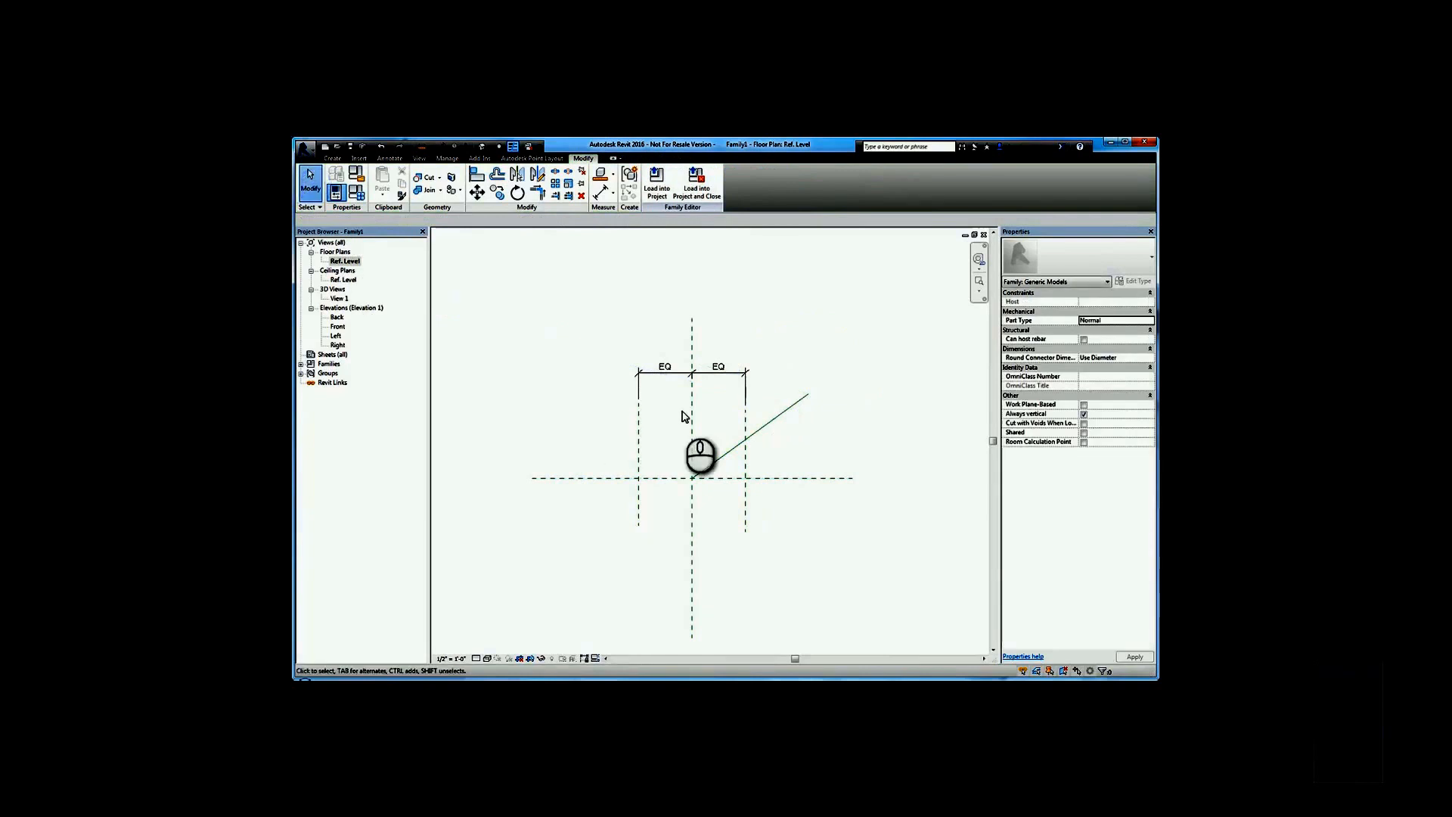
pyautogui.scroll(2, 686, 410)
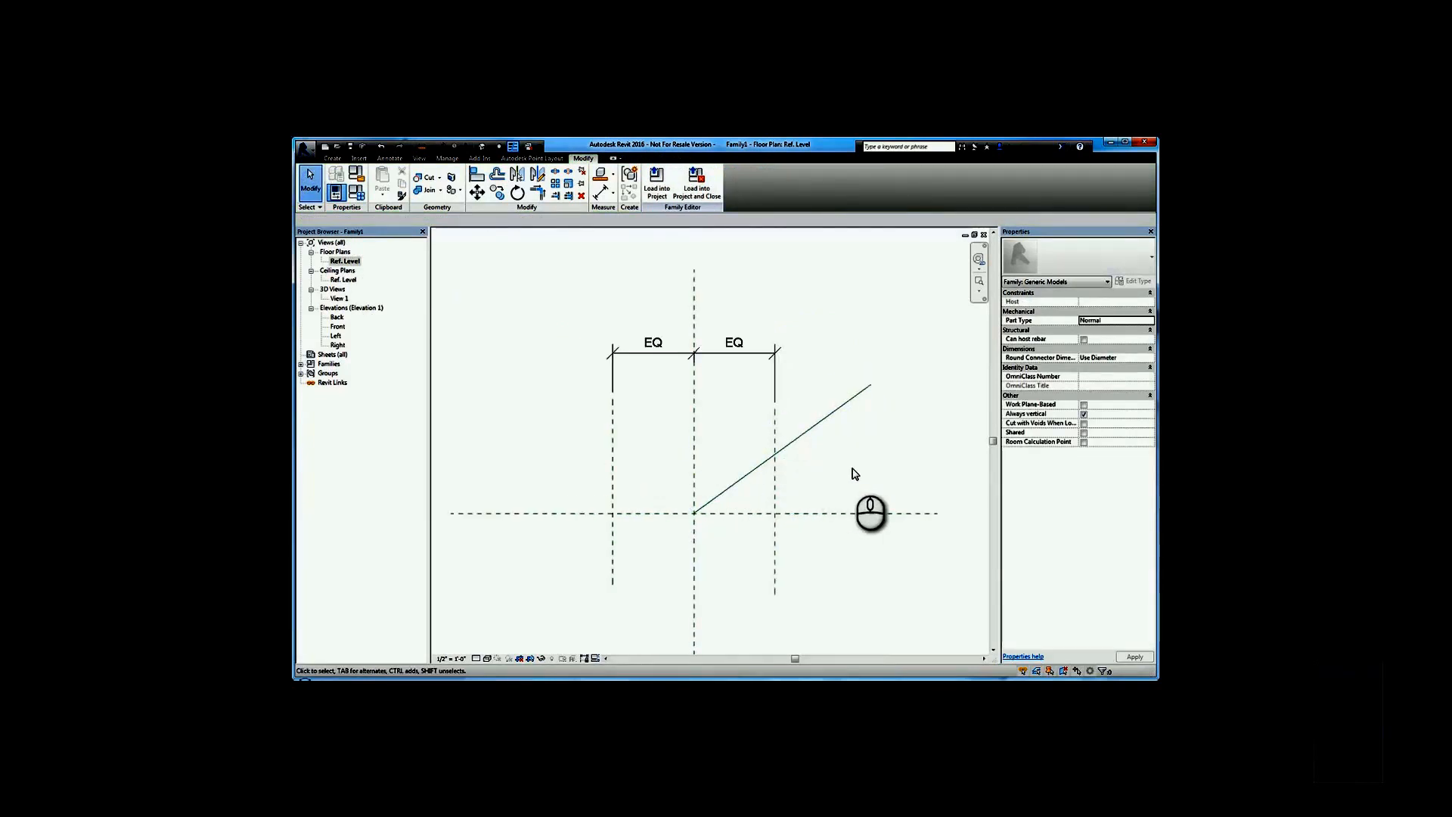
# Step: Select the horizontal centre reference plane and the sloped reference line in turn to compare their extents and work planes
pyautogui.click(869, 514)
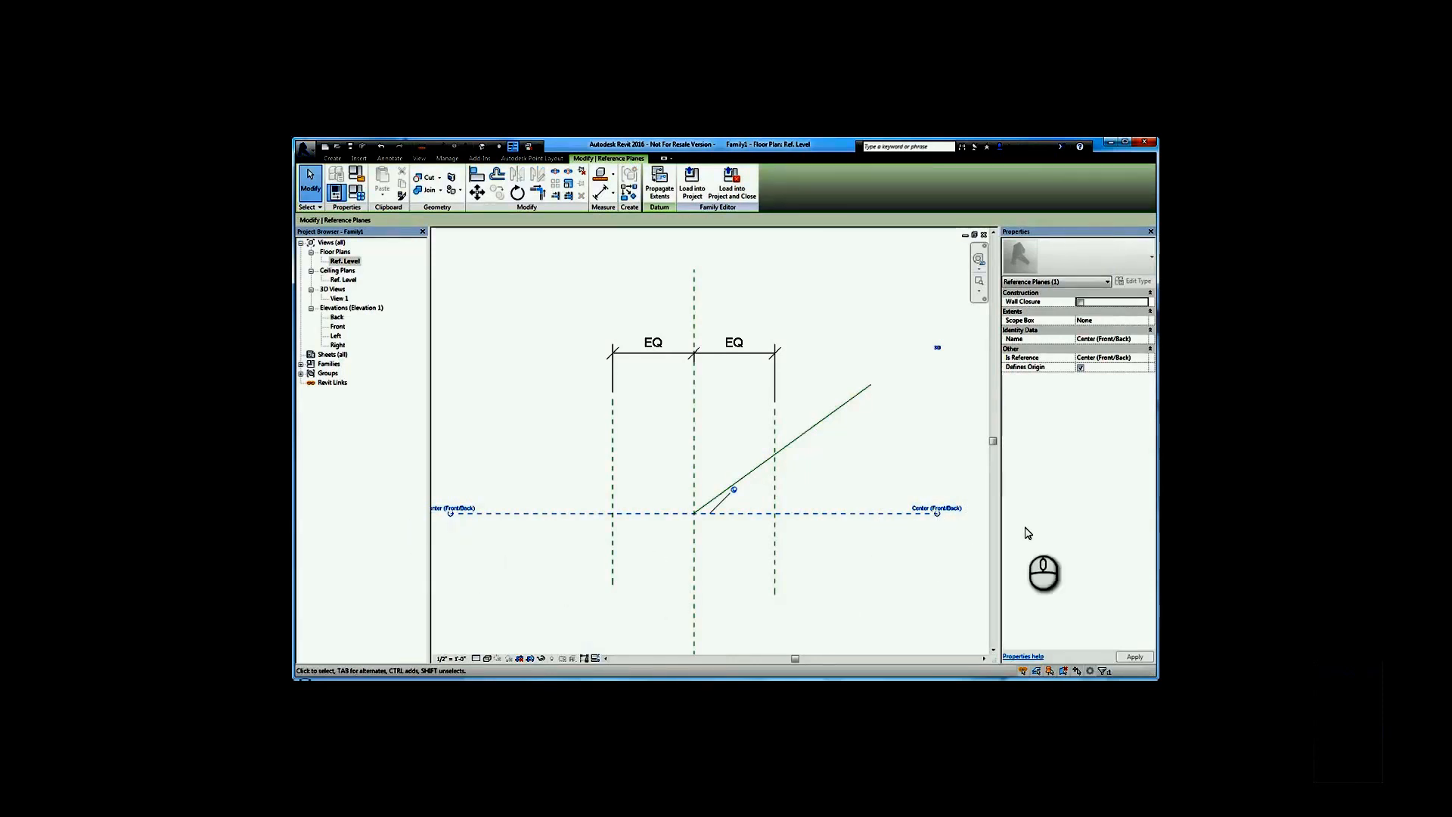
pyautogui.click(924, 422)
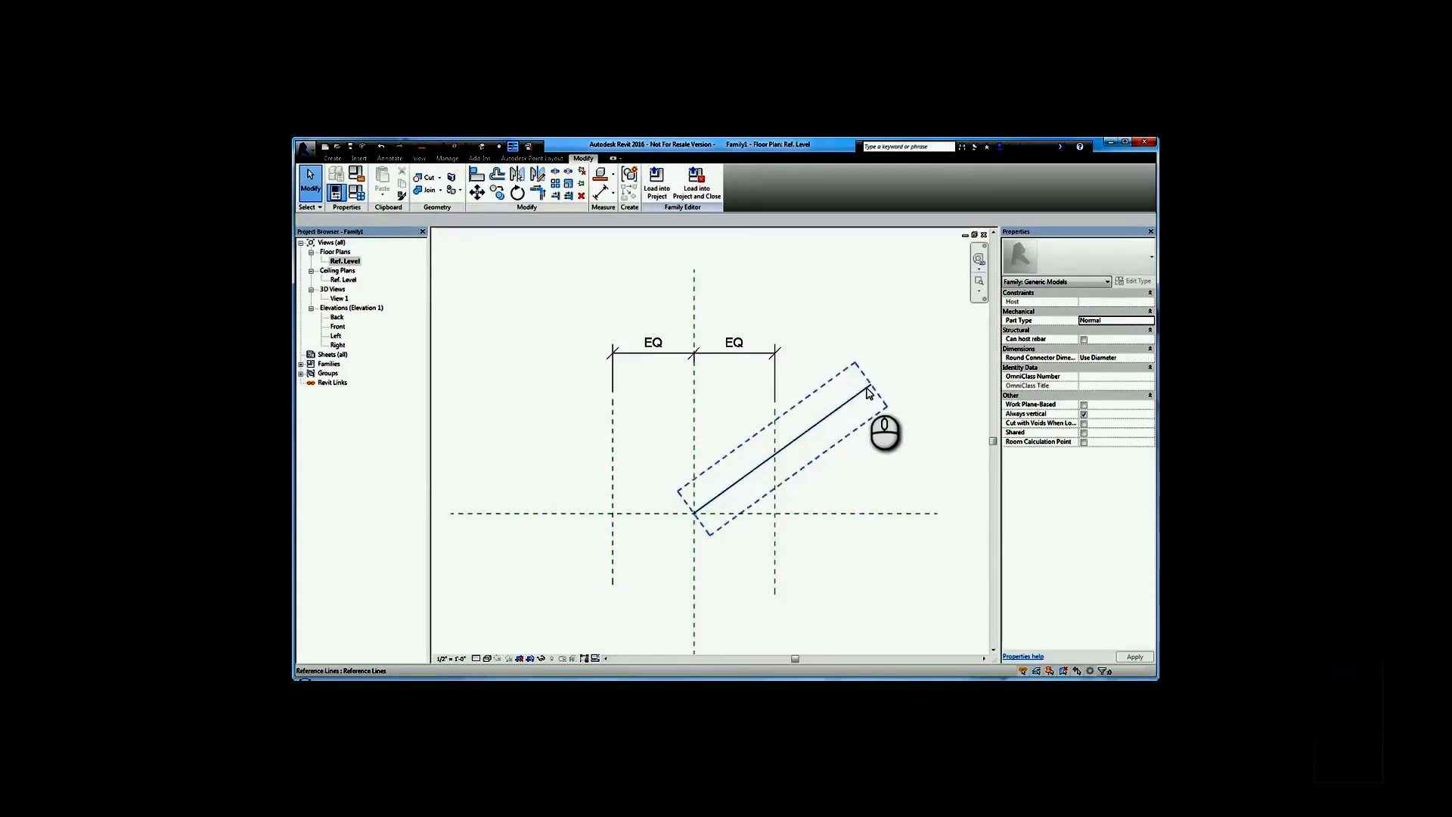
pyautogui.click(782, 452)
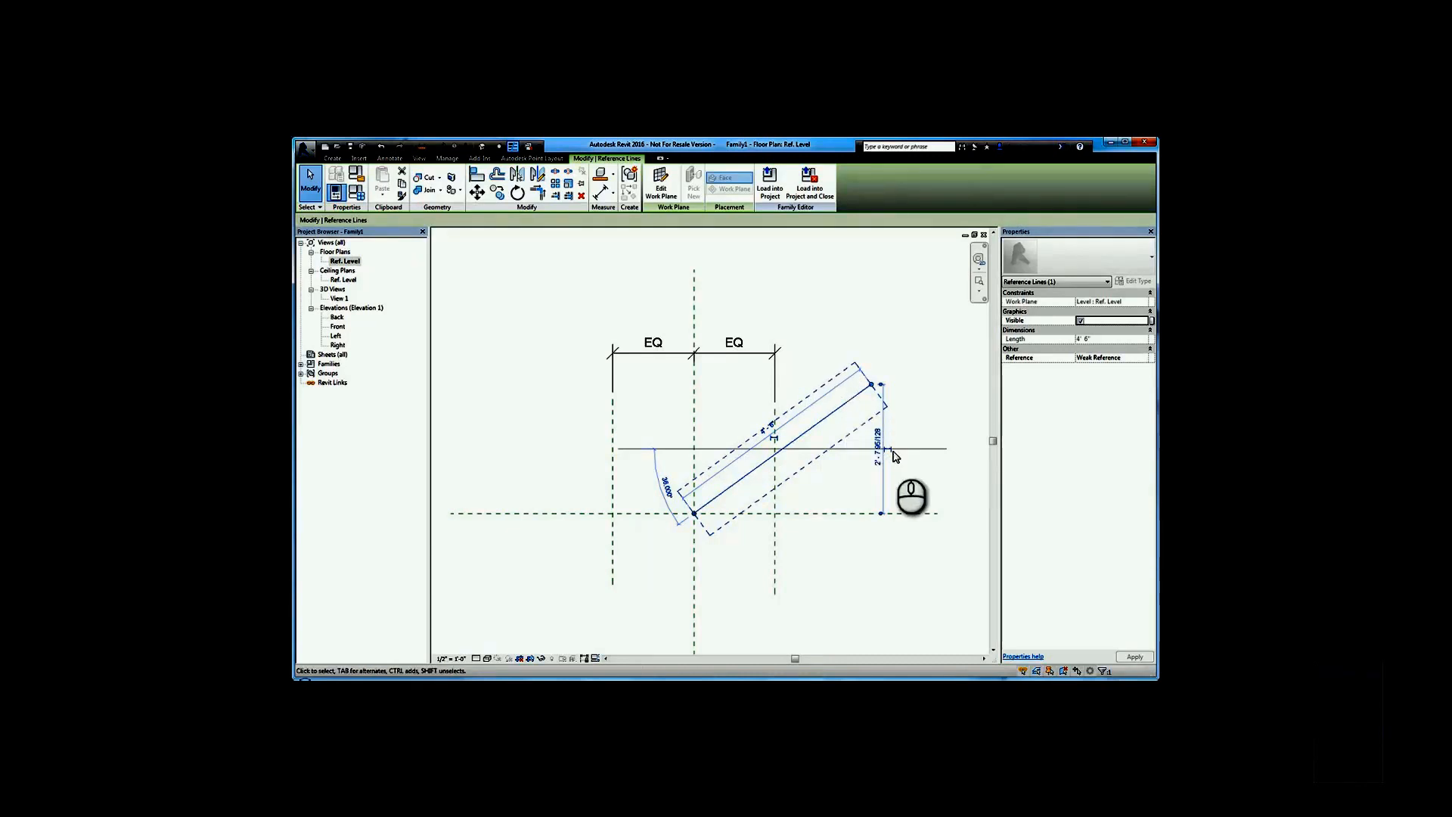
pyautogui.click(895, 322)
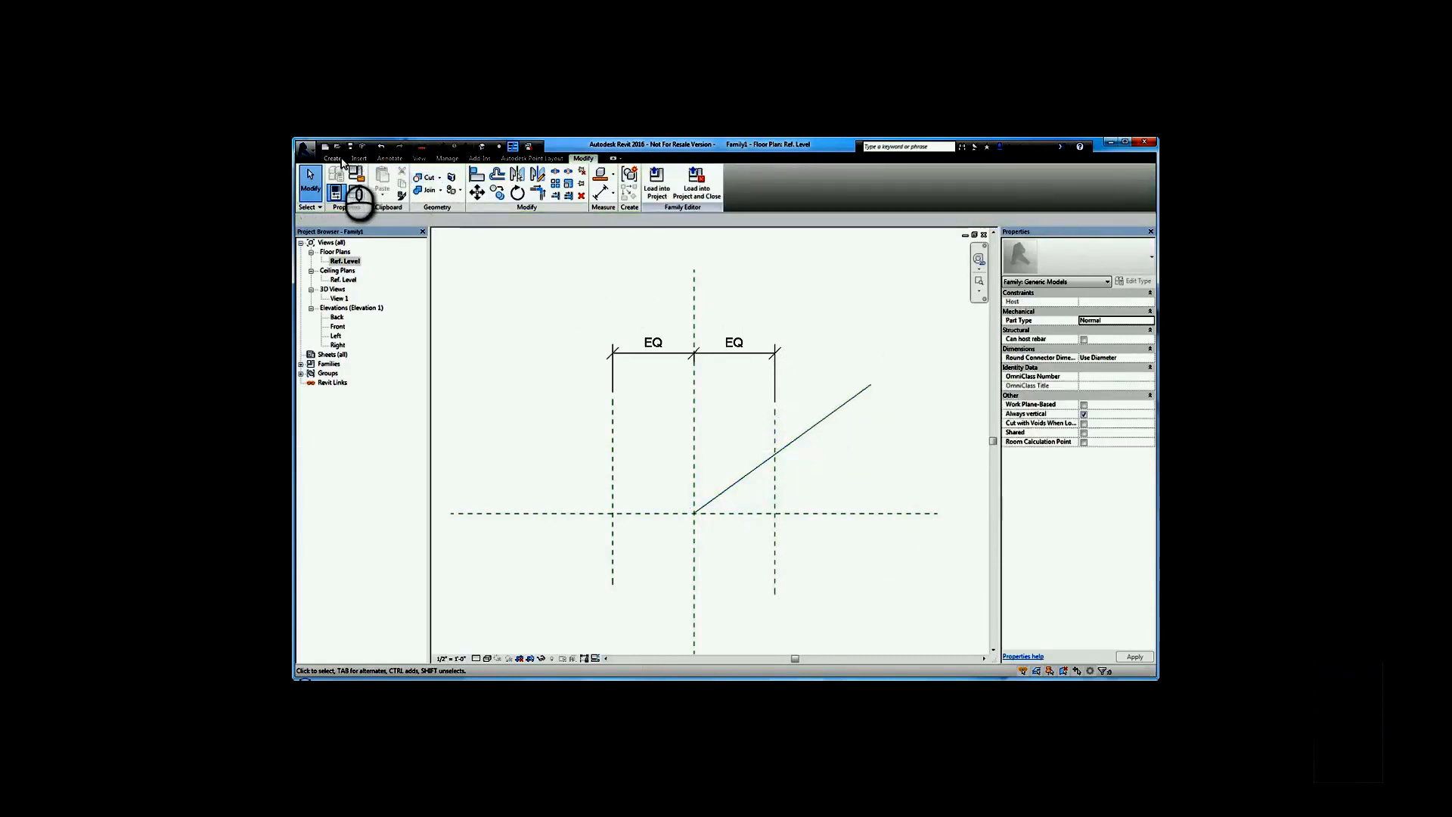
# Step: Add an angular dimension between the sloped reference line and the horizontal centre reference plane
pyautogui.click(387, 160)
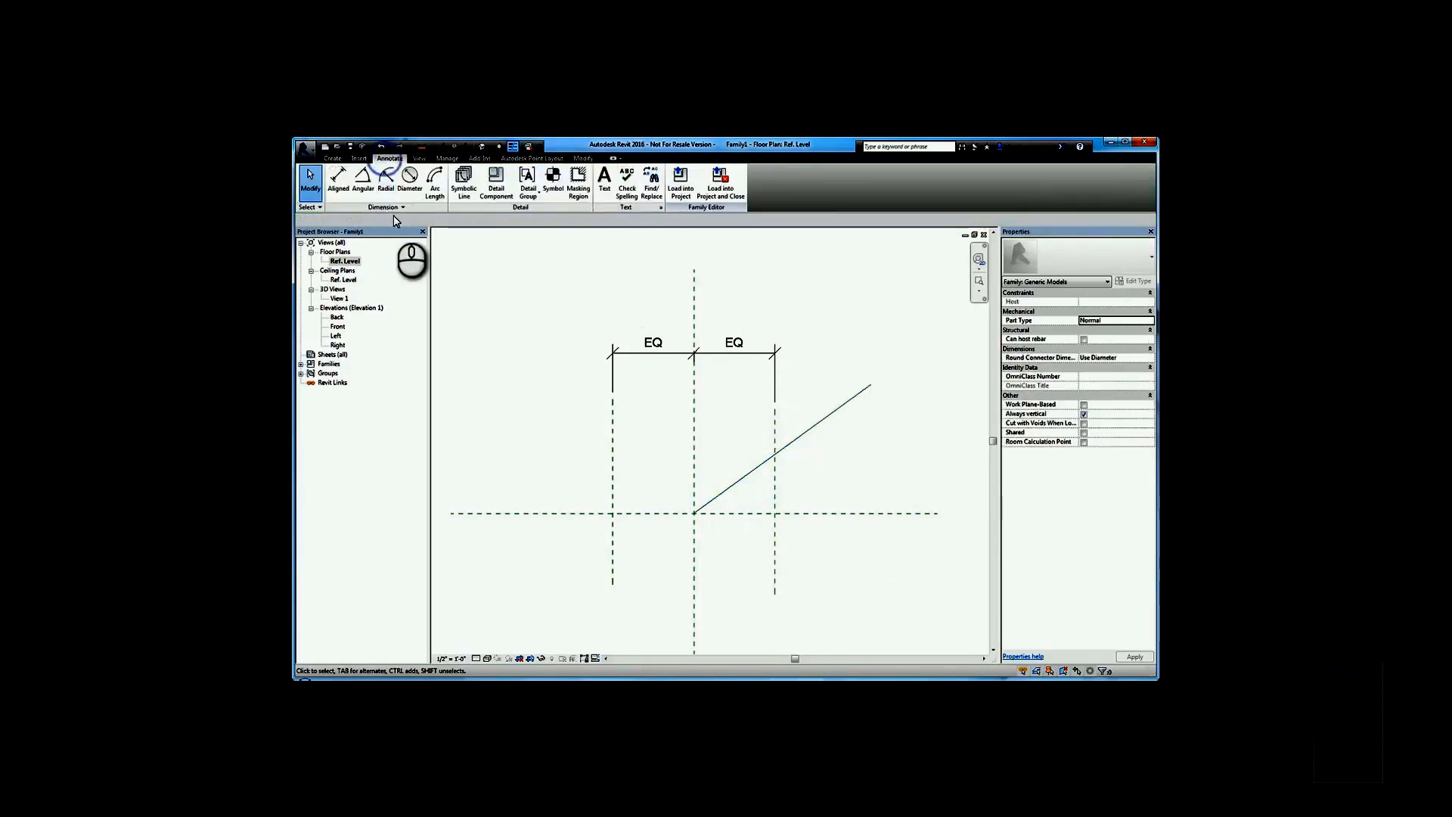
pyautogui.click(360, 183)
pyautogui.click(751, 473)
pyautogui.click(764, 513)
pyautogui.click(809, 473)
pyautogui.press('Escape')
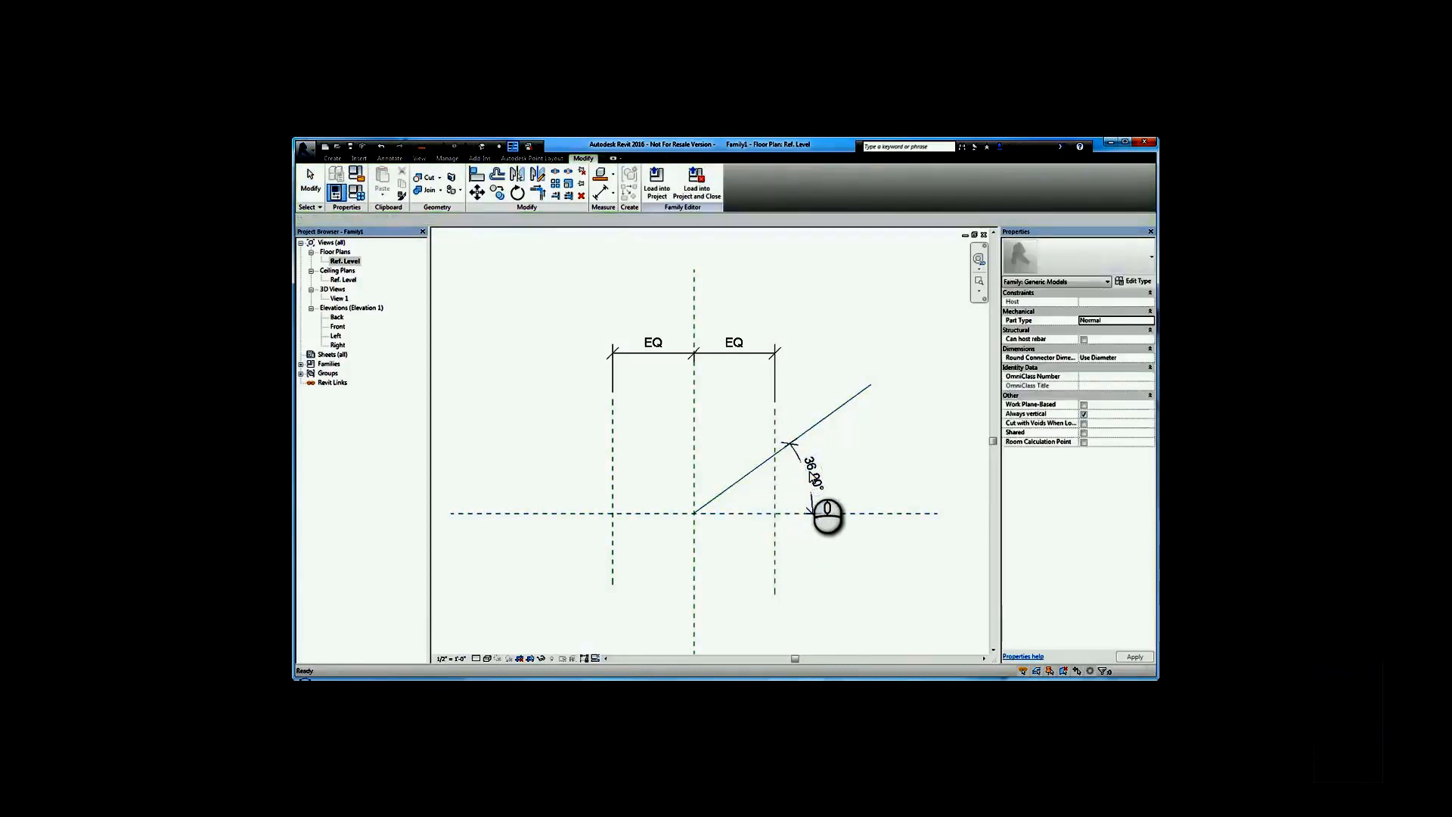
# Step: Label the angular dimension with a new family type parameter named "door swing", grouped under Dimensions
pyautogui.click(538, 220)
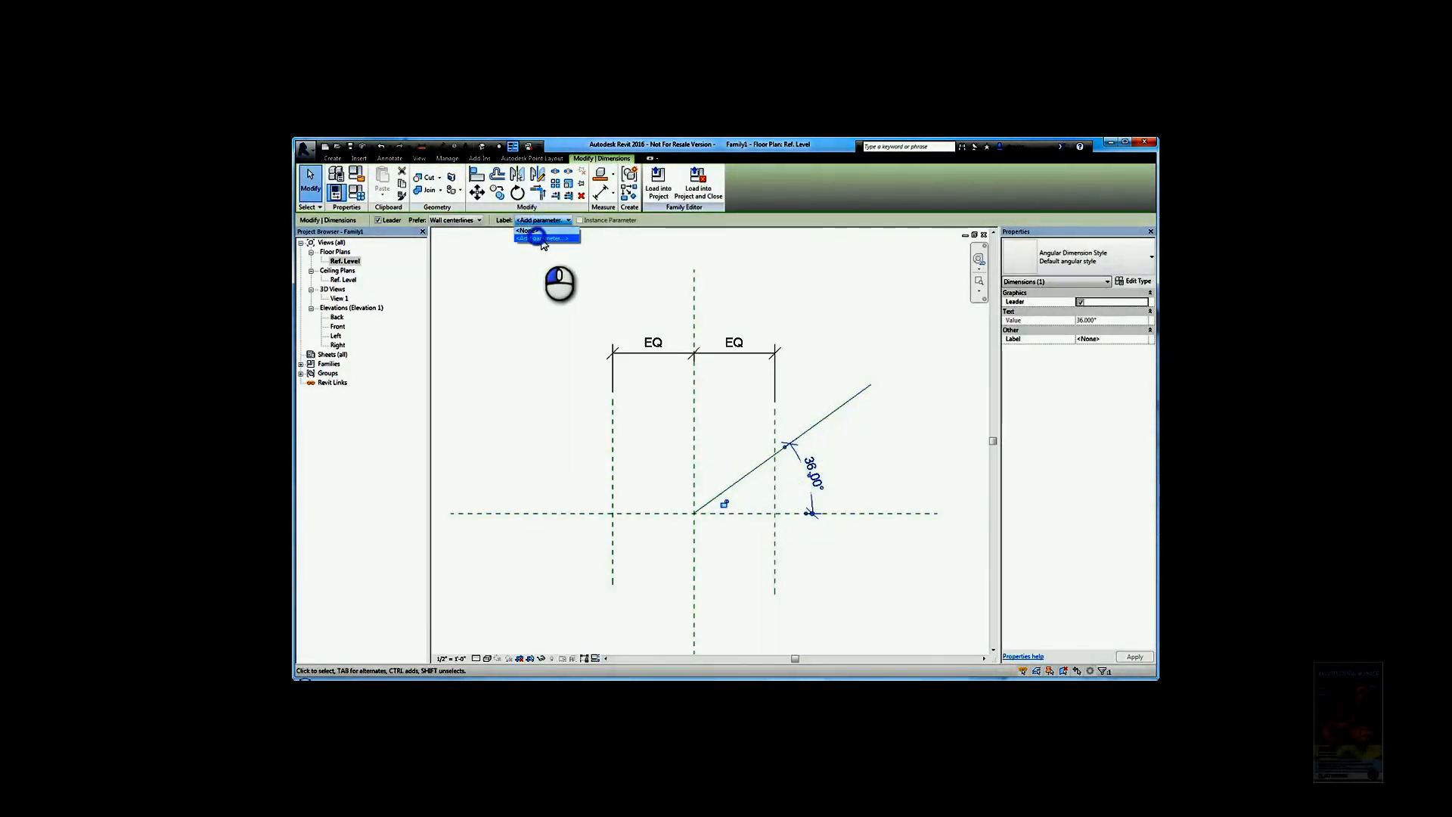
pyautogui.click(544, 240)
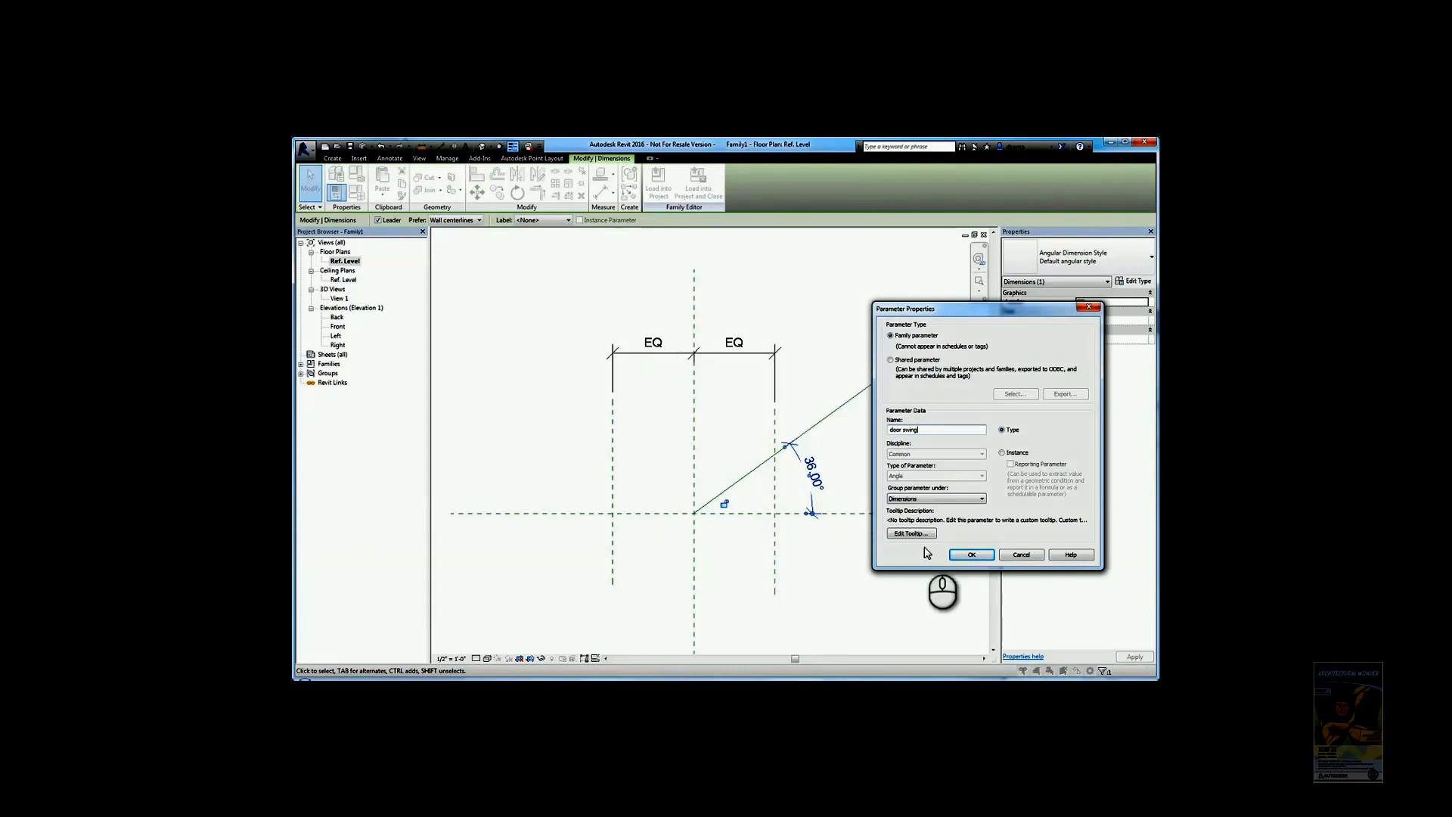
pyautogui.click(957, 555)
pyautogui.click(878, 579)
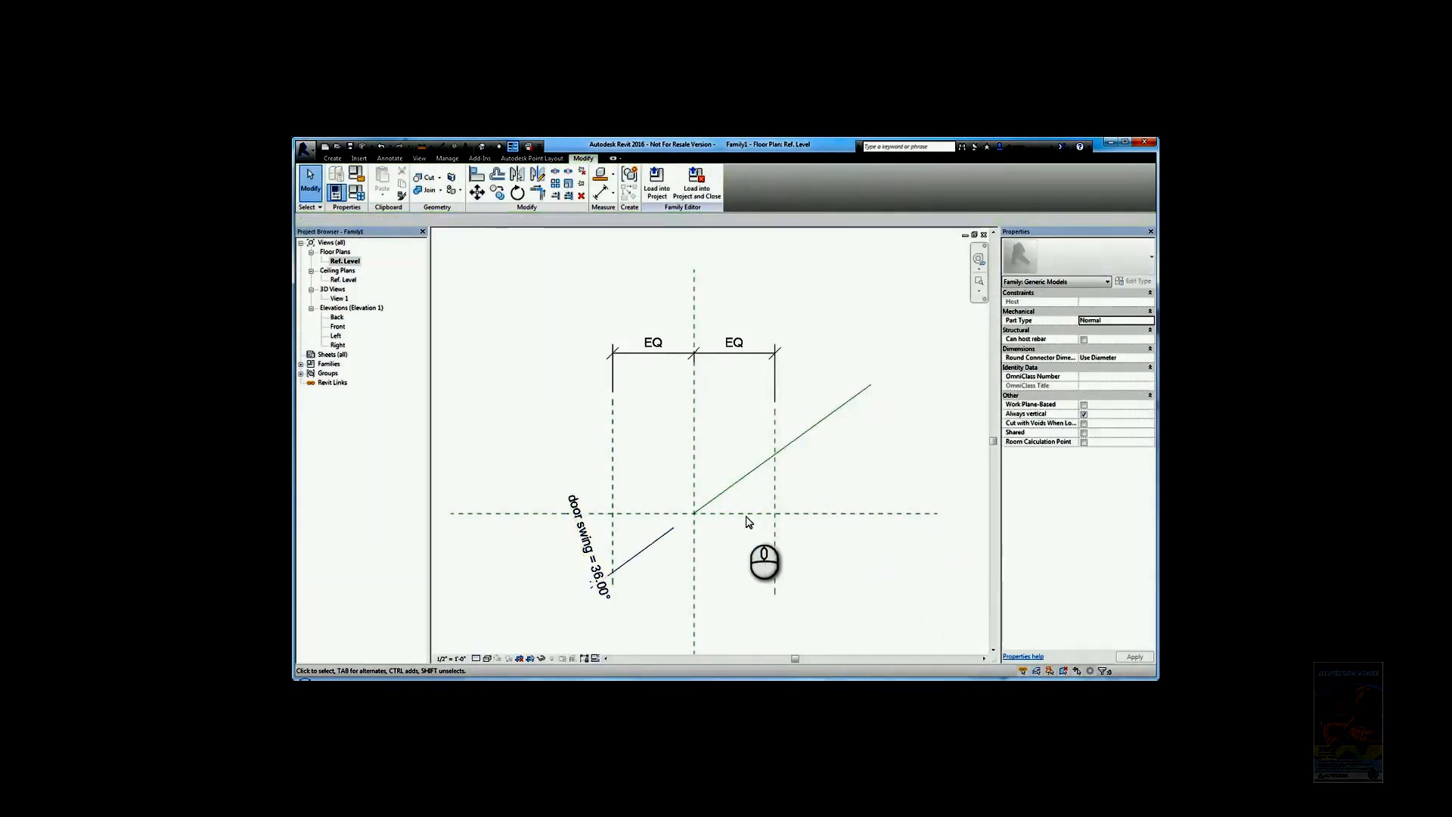
# Step: Set the door swing parameter to 23° in Family Types and apply it to the reference line
pyautogui.click(353, 194)
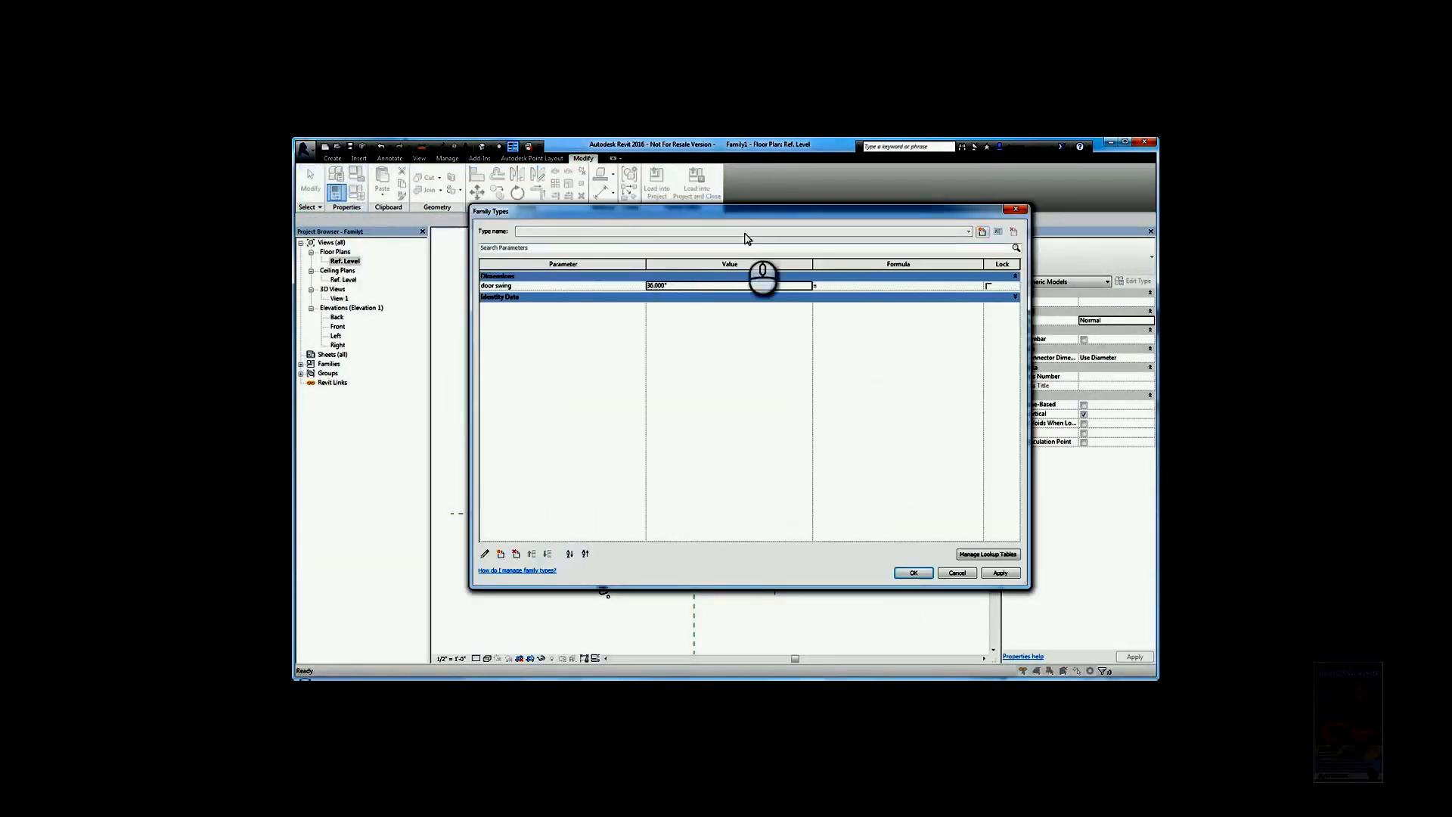
pyautogui.moveTo(1029, 585); pyautogui.dragTo(752, 590)
pyautogui.moveTo(615, 214); pyautogui.dragTo(463, 190)
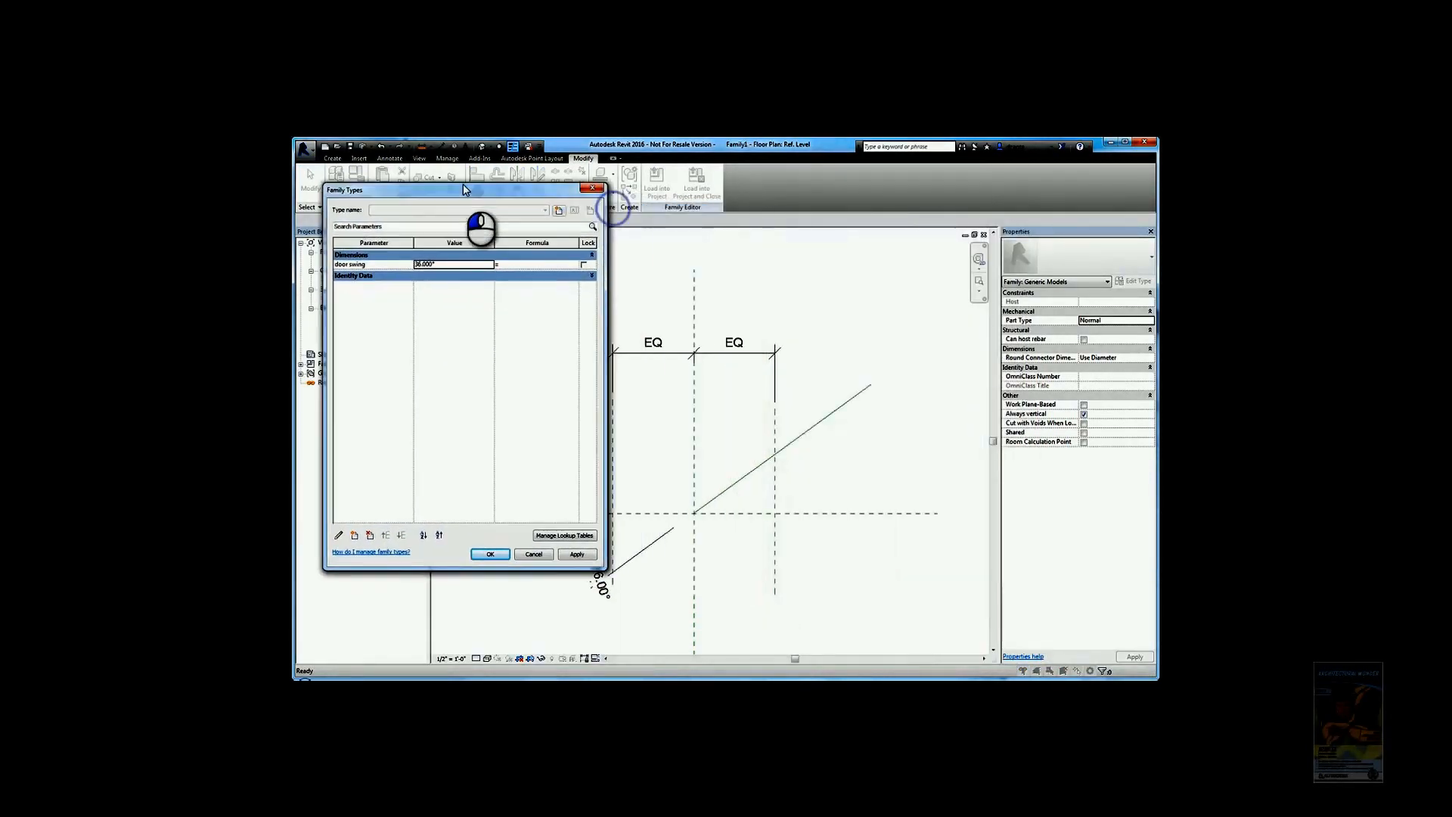
pyautogui.click(439, 261)
pyautogui.write('23')
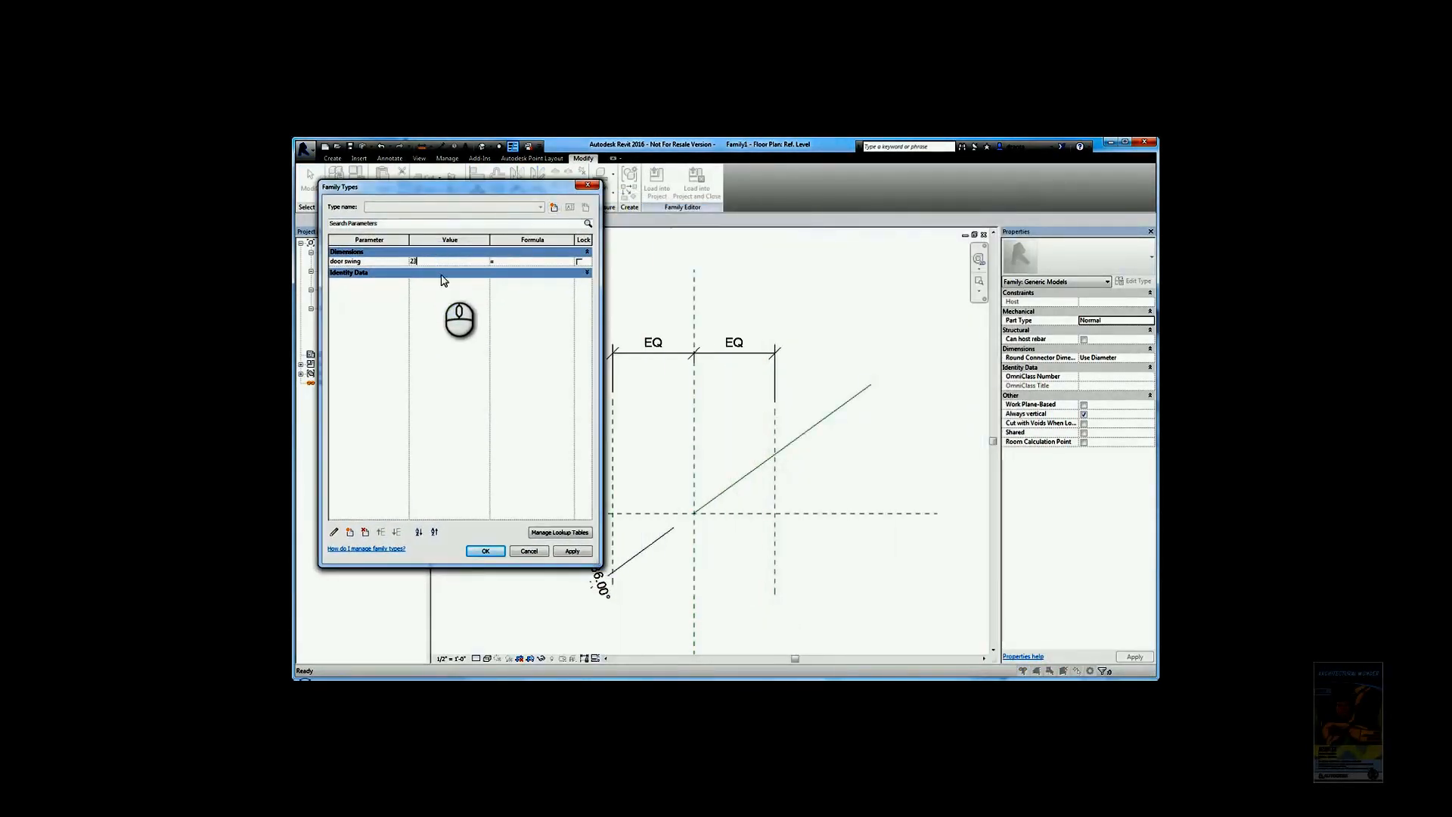
pyautogui.click(488, 551)
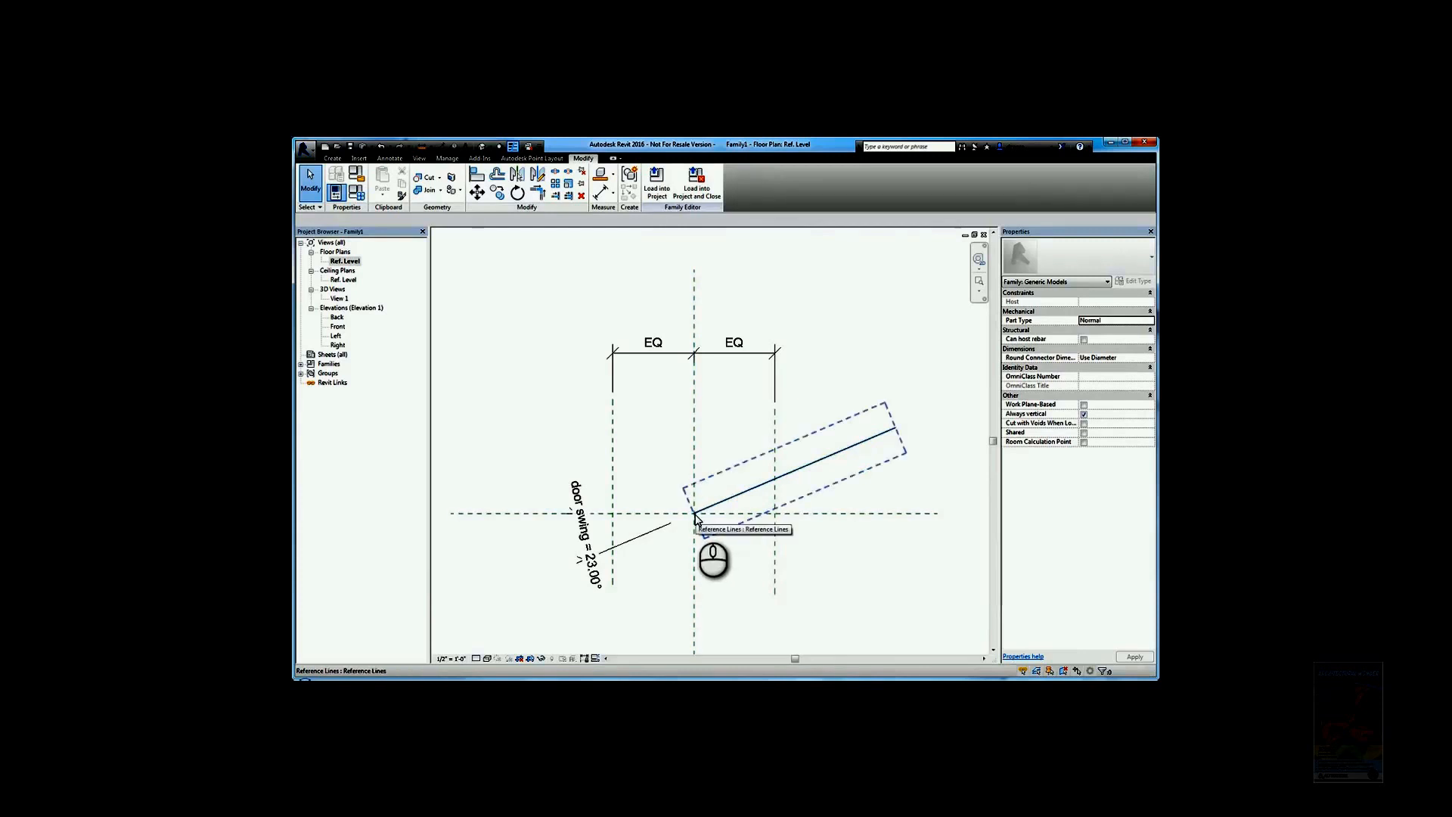
# Step: Align and lock the sloped reference line's lower endpoint to both the vertical and the horizontal centre reference planes
pyautogui.click(728, 582)
pyautogui.press('a')
pyautogui.press('l')
pyautogui.click(695, 563)
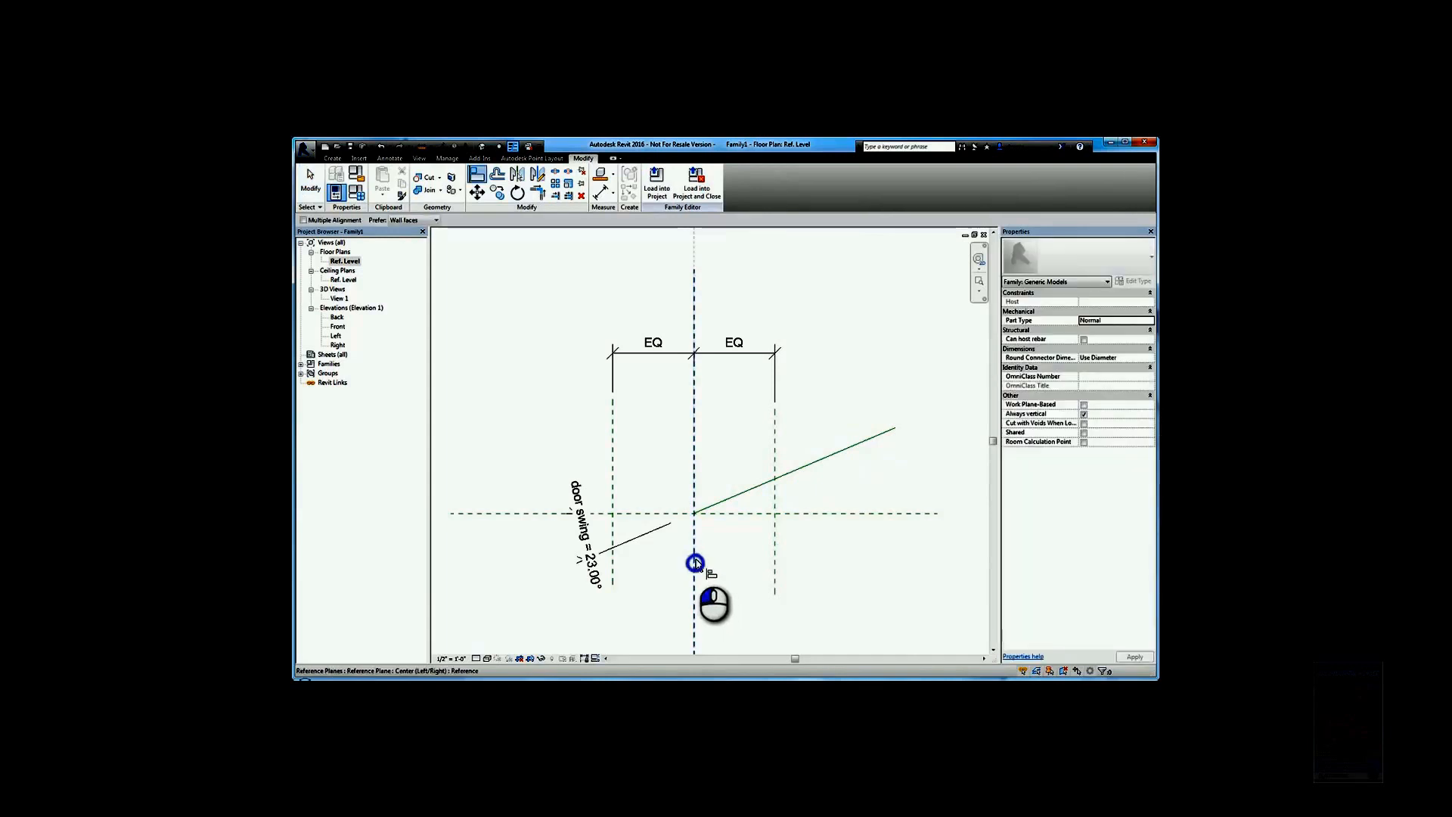
pyautogui.click(709, 478)
pyautogui.click(730, 514)
pyautogui.click(696, 513)
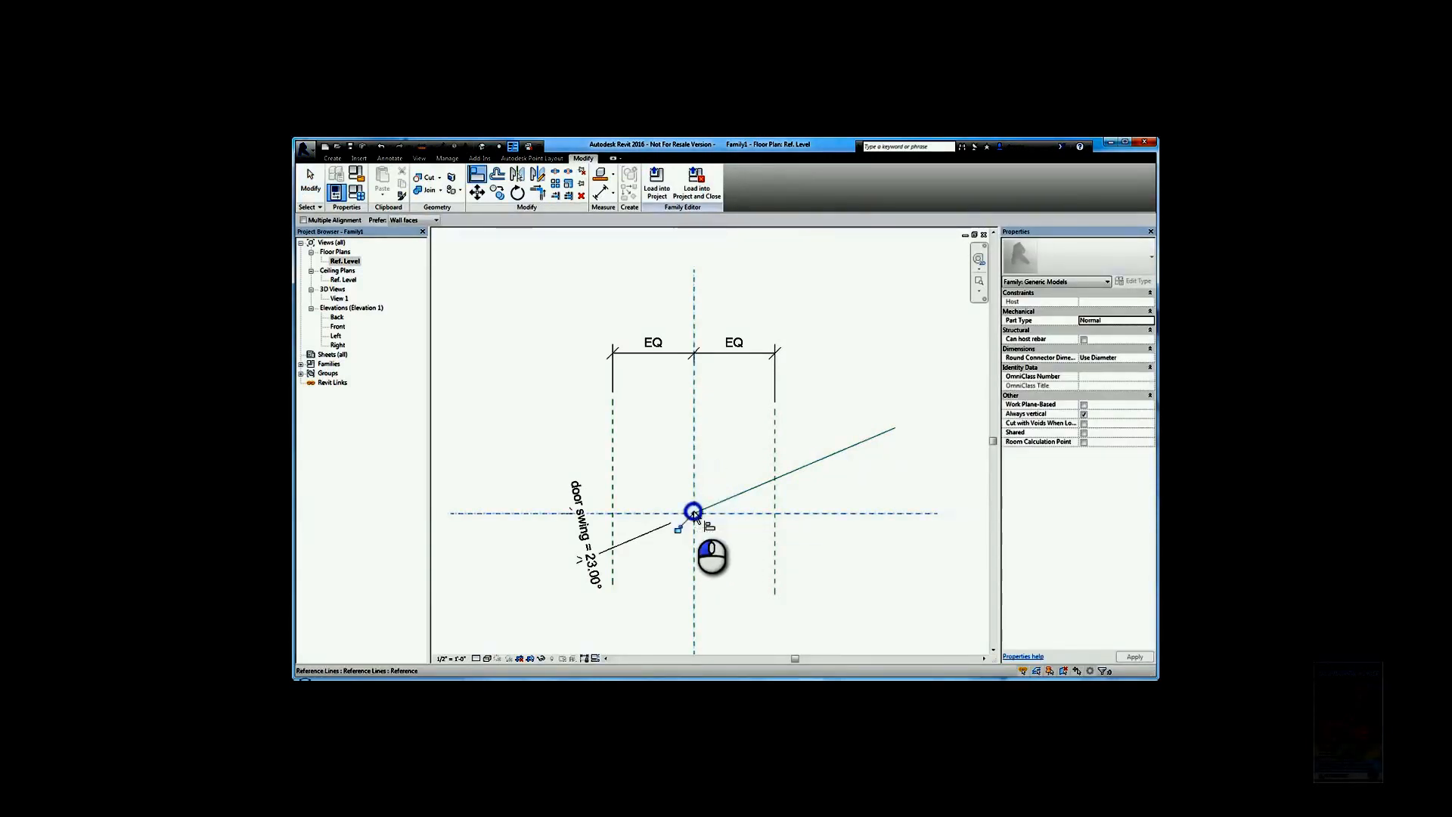
pyautogui.click(770, 455)
pyautogui.click(310, 186)
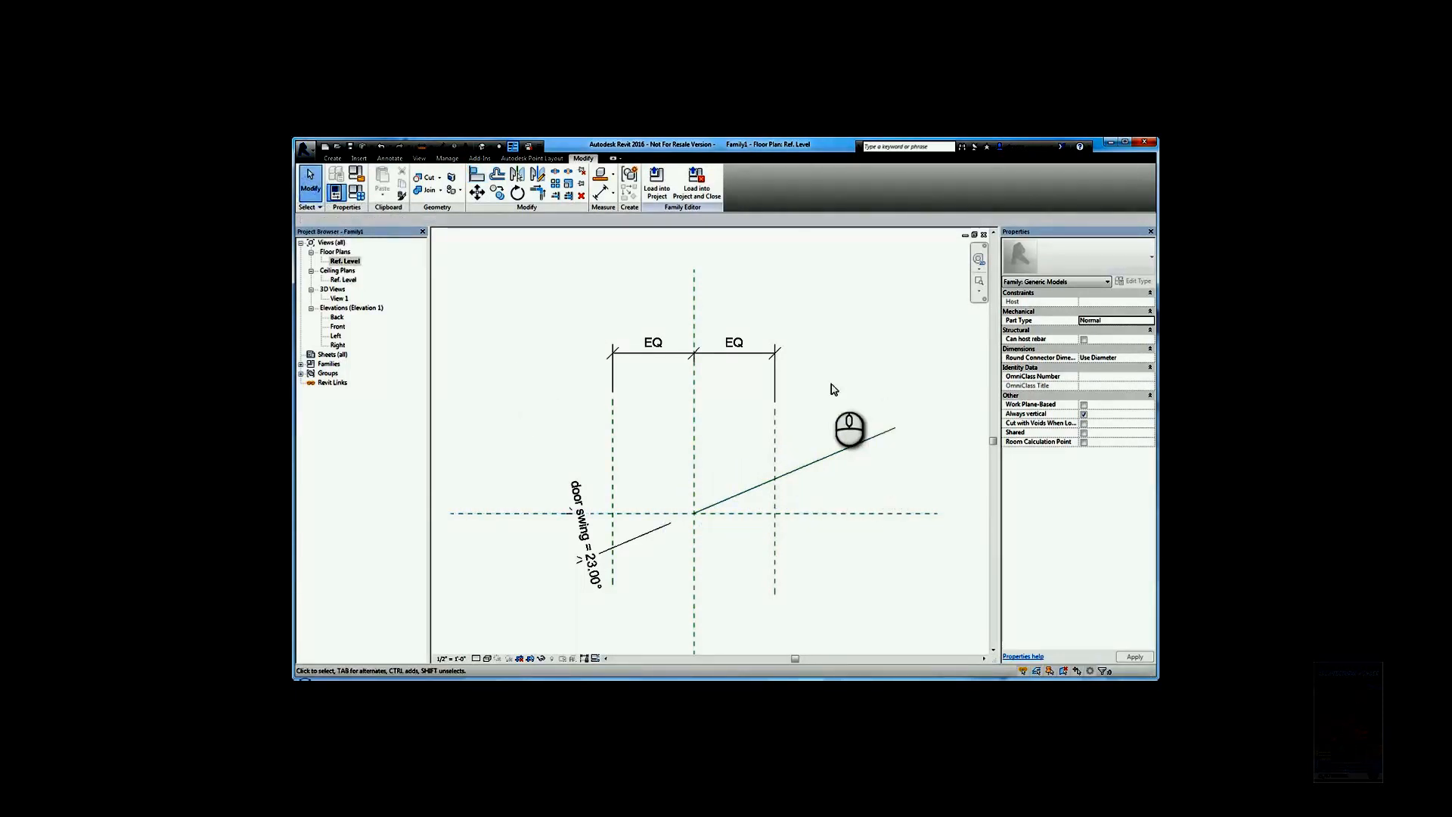
# Step: Change the sloped reference line's door swing angle to 68° through its labelled dimension in the plan
pyautogui.click(862, 440)
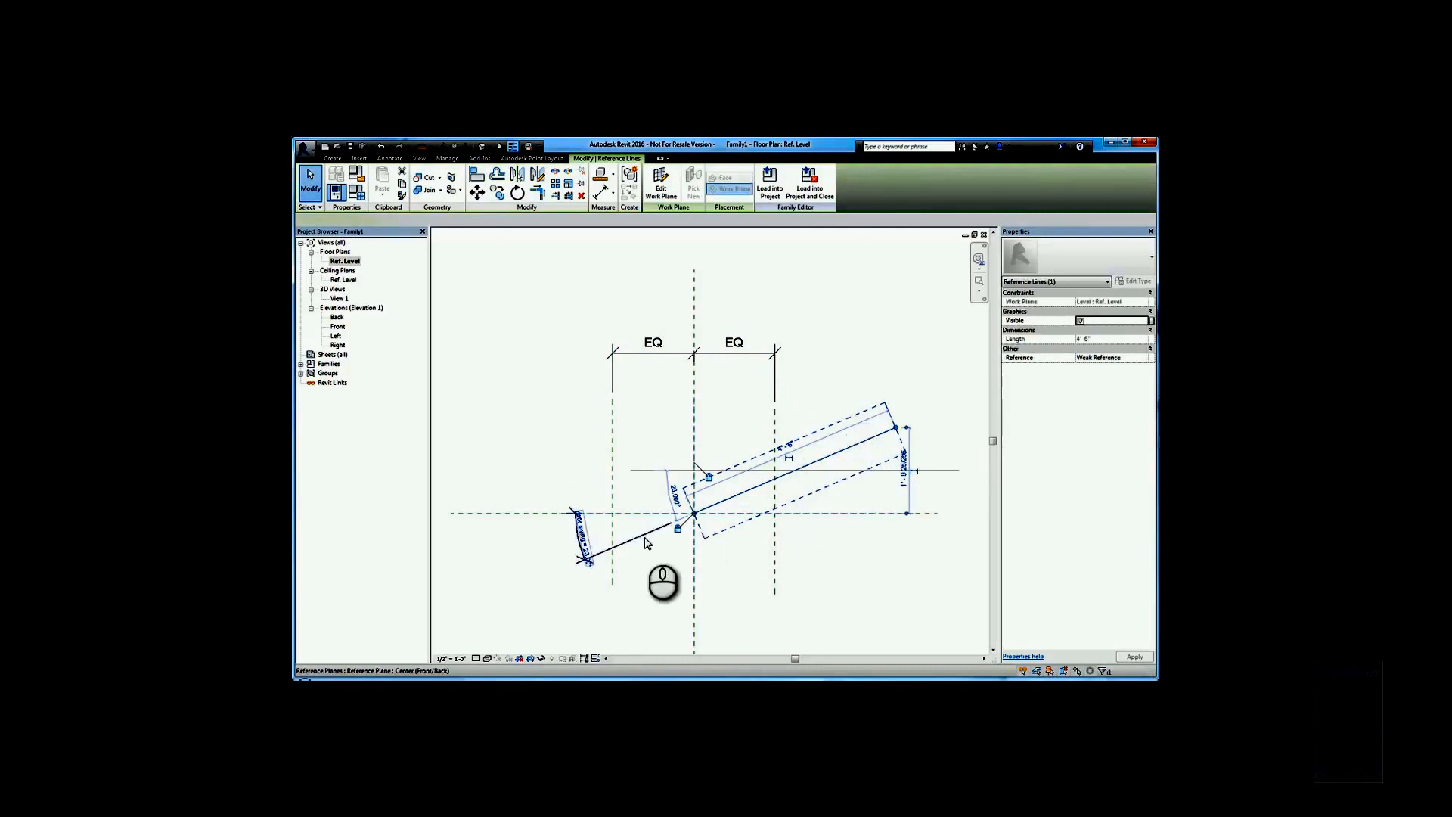
pyautogui.click(582, 534)
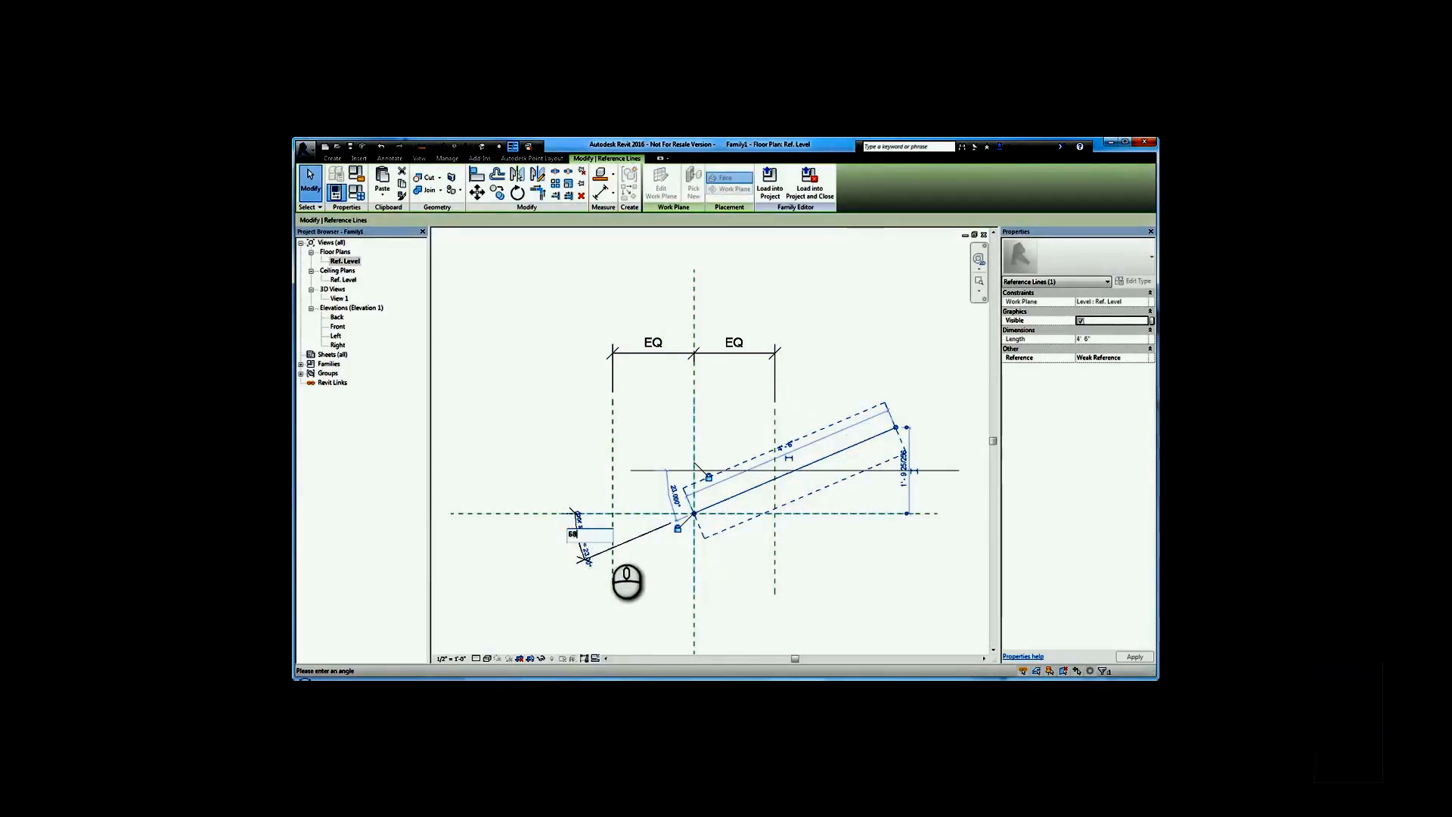
pyautogui.write('68')
pyautogui.press('Return')
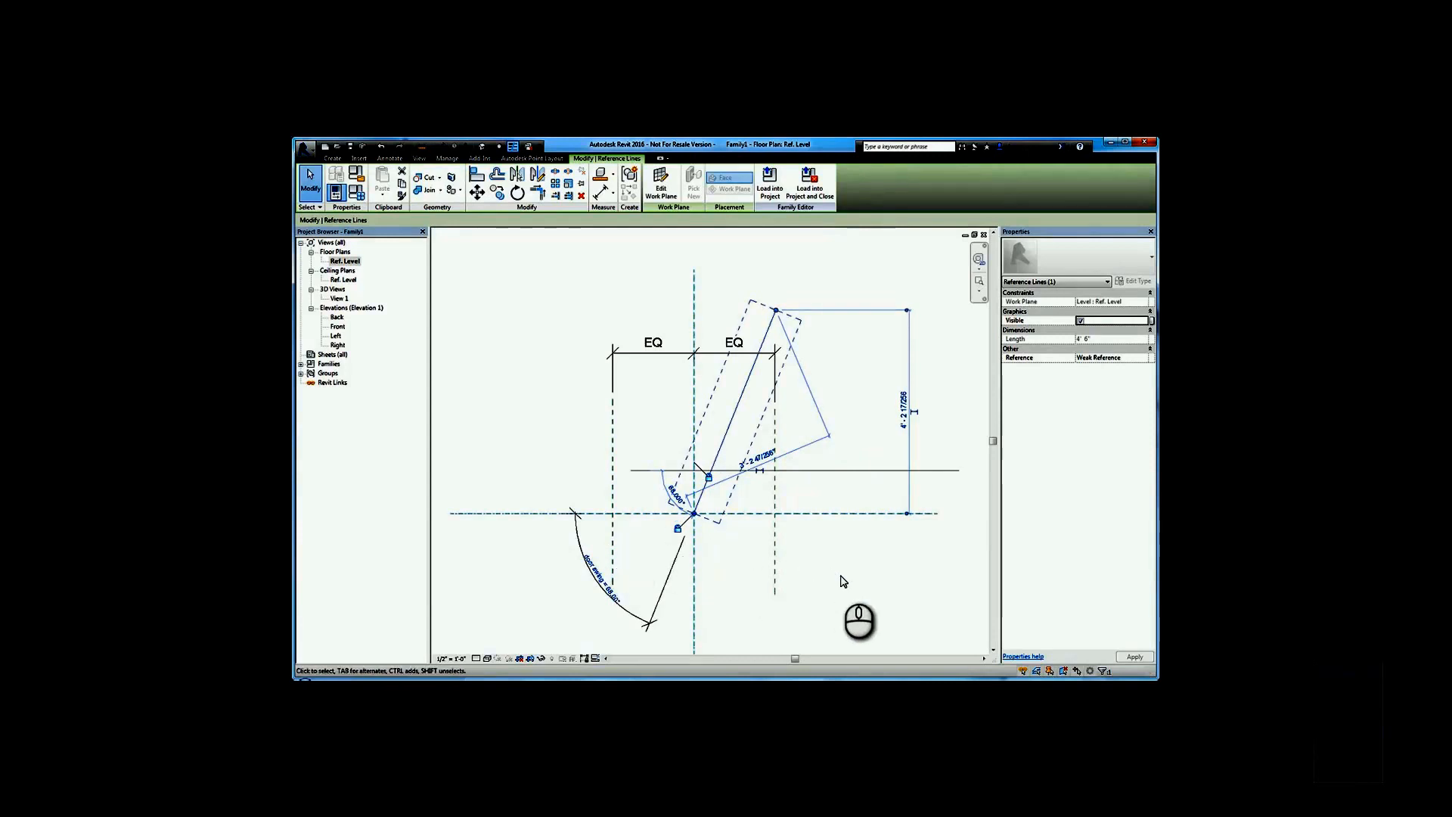
pyautogui.click(841, 579)
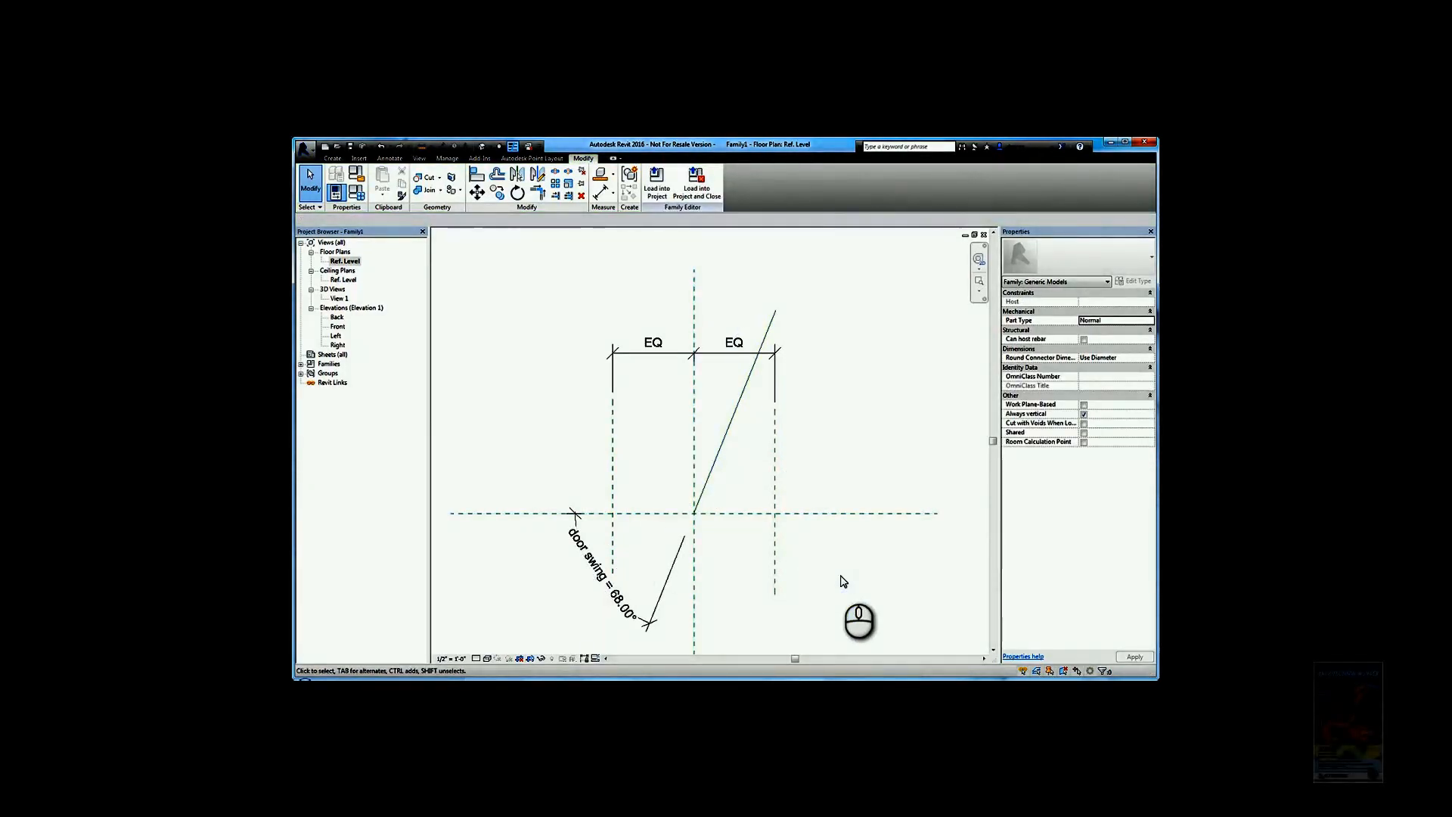
pyautogui.scroll(-1, 845, 579)
pyautogui.moveTo(847, 577); pyautogui.dragTo(868, 542, button='middle')
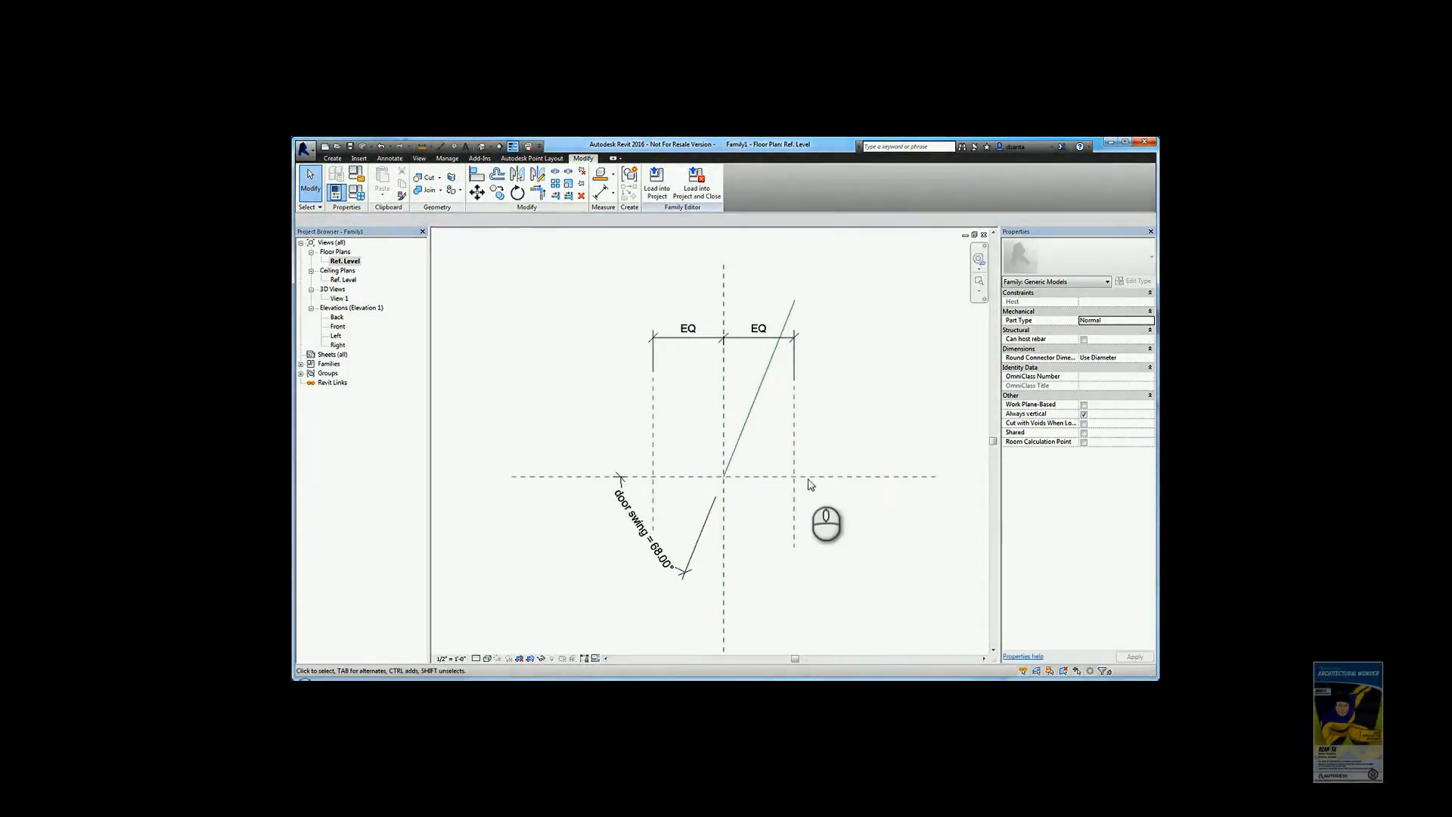
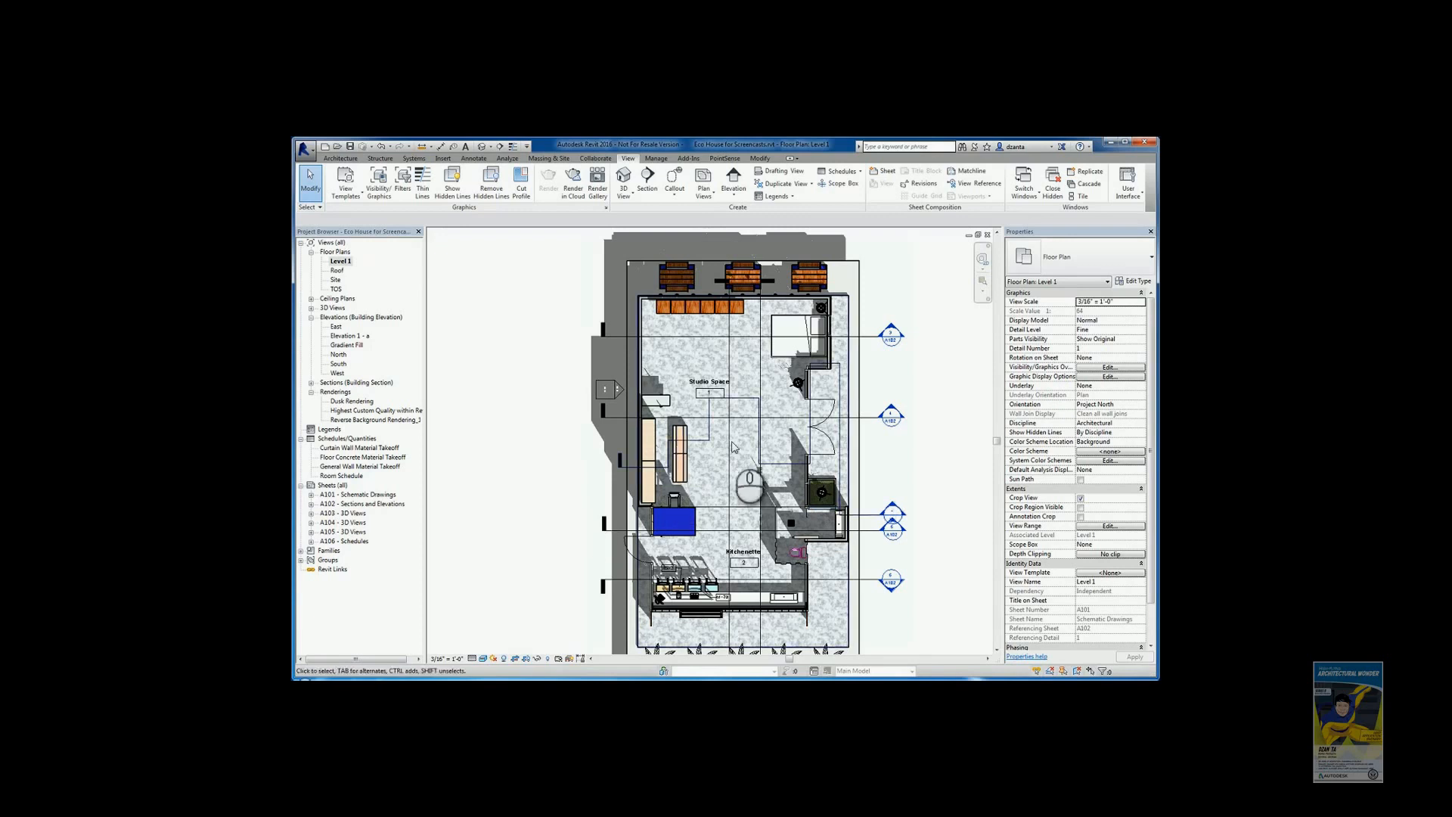
# Step: In the Eco House project's Level 1 plan, create a rectangular callout around the toilet and planter area beside the Kitchenette
pyautogui.moveTo(762, 464); pyautogui.dragTo(745, 444, button='middle')
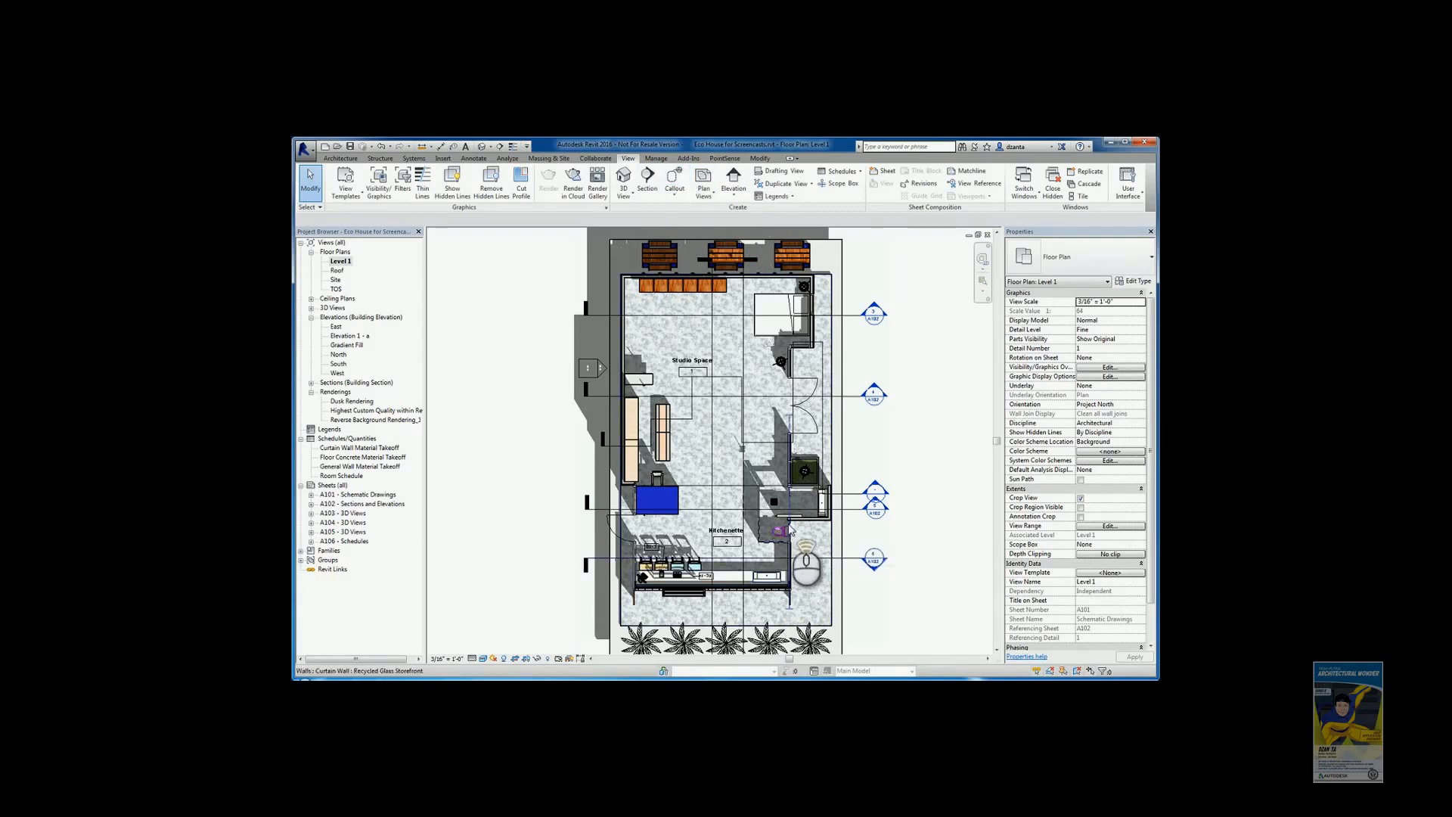
pyautogui.scroll(3, 787, 535)
pyautogui.scroll(3, 793, 531)
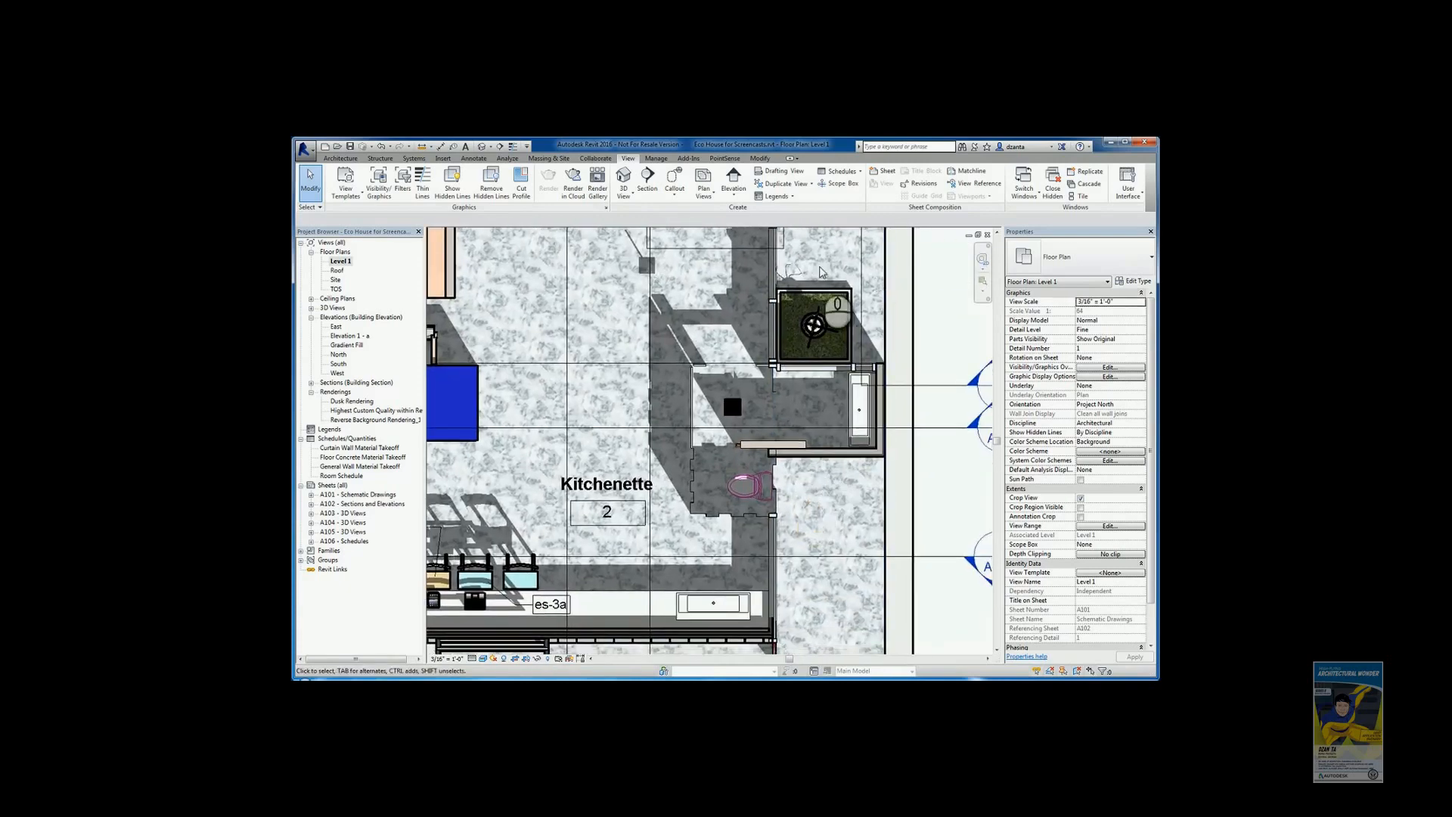
pyautogui.click(671, 199)
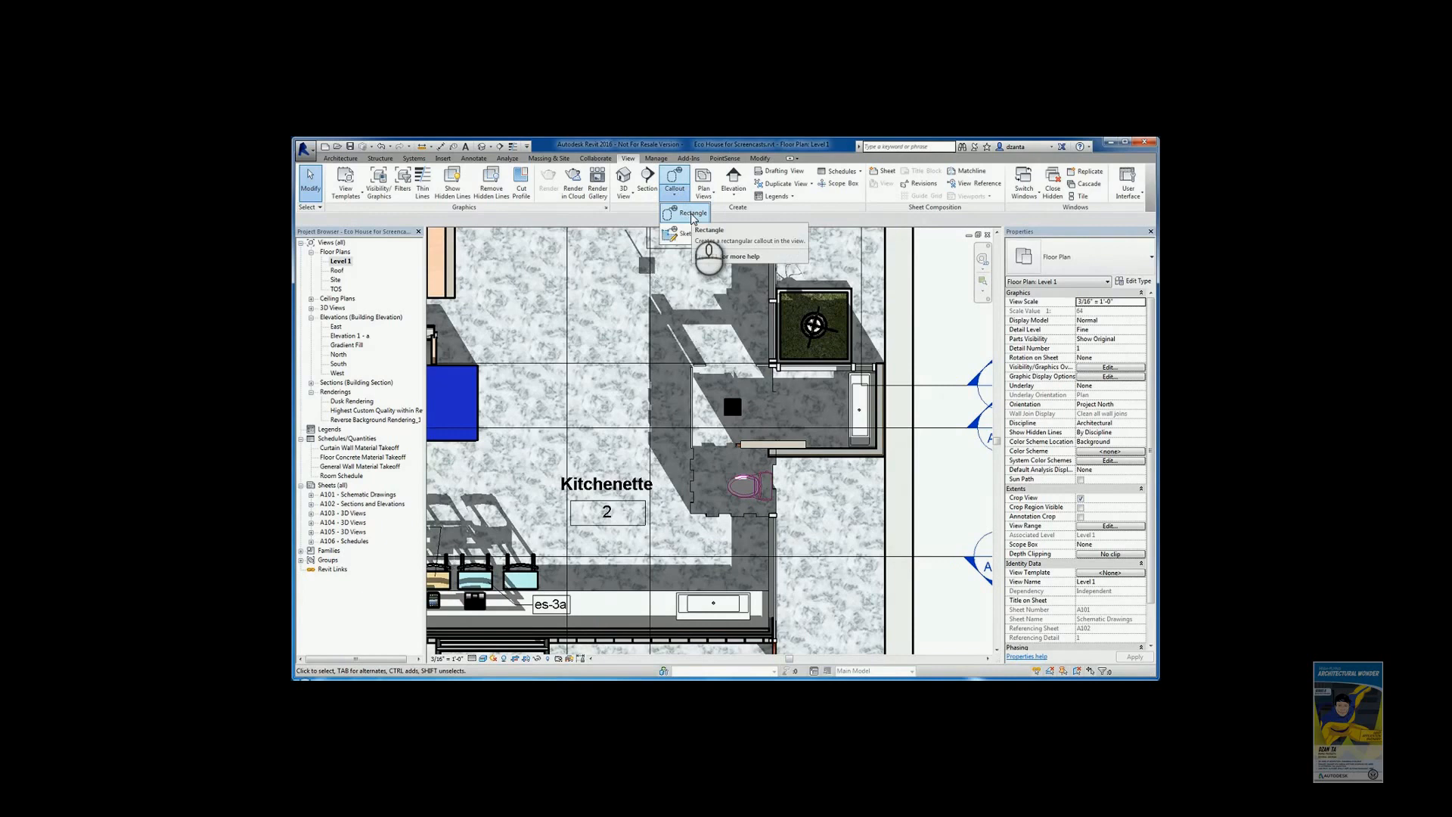
pyautogui.click(689, 220)
pyautogui.moveTo(890, 524); pyautogui.dragTo(895, 556, button='middle')
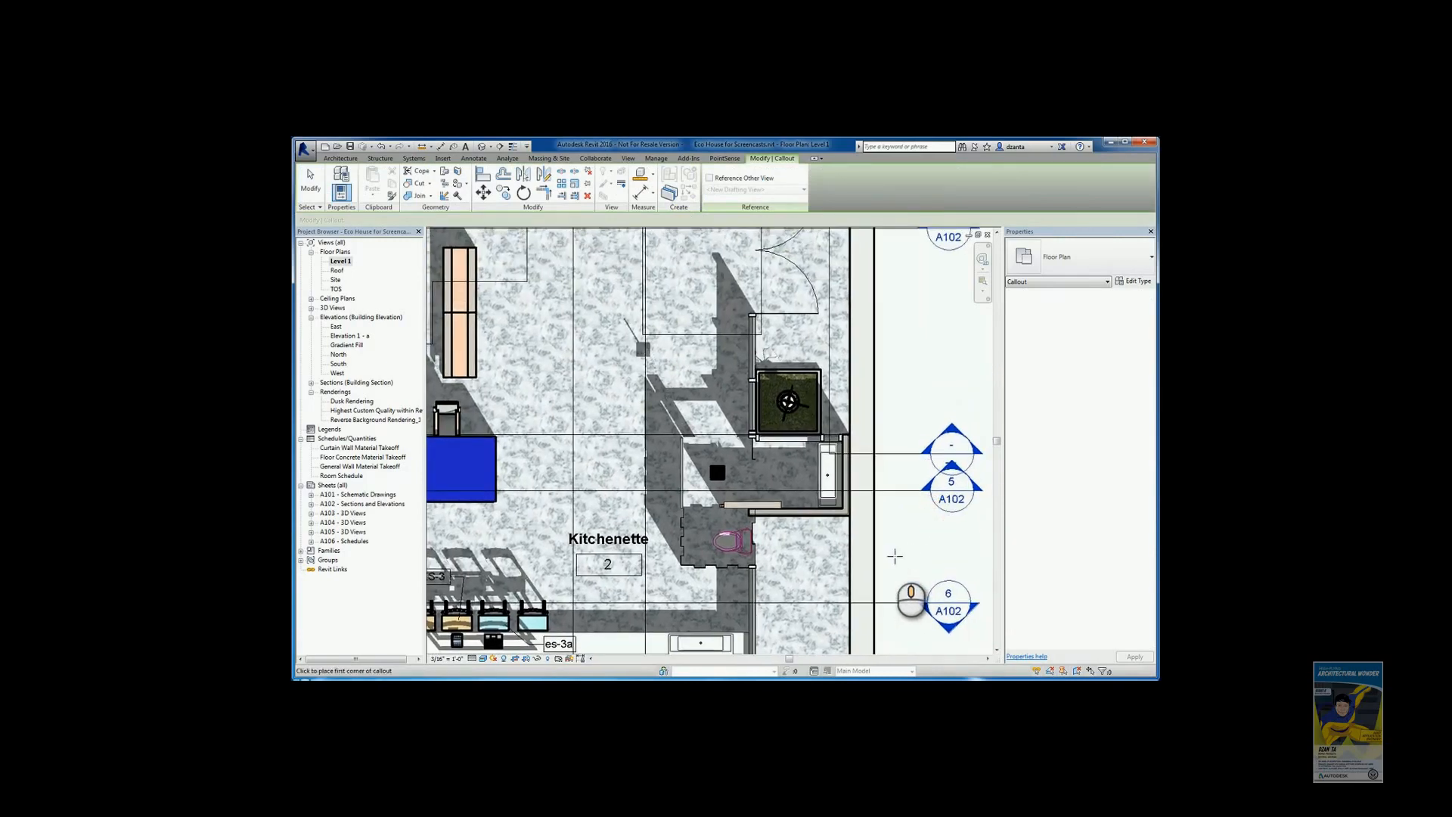
pyautogui.click(644, 349)
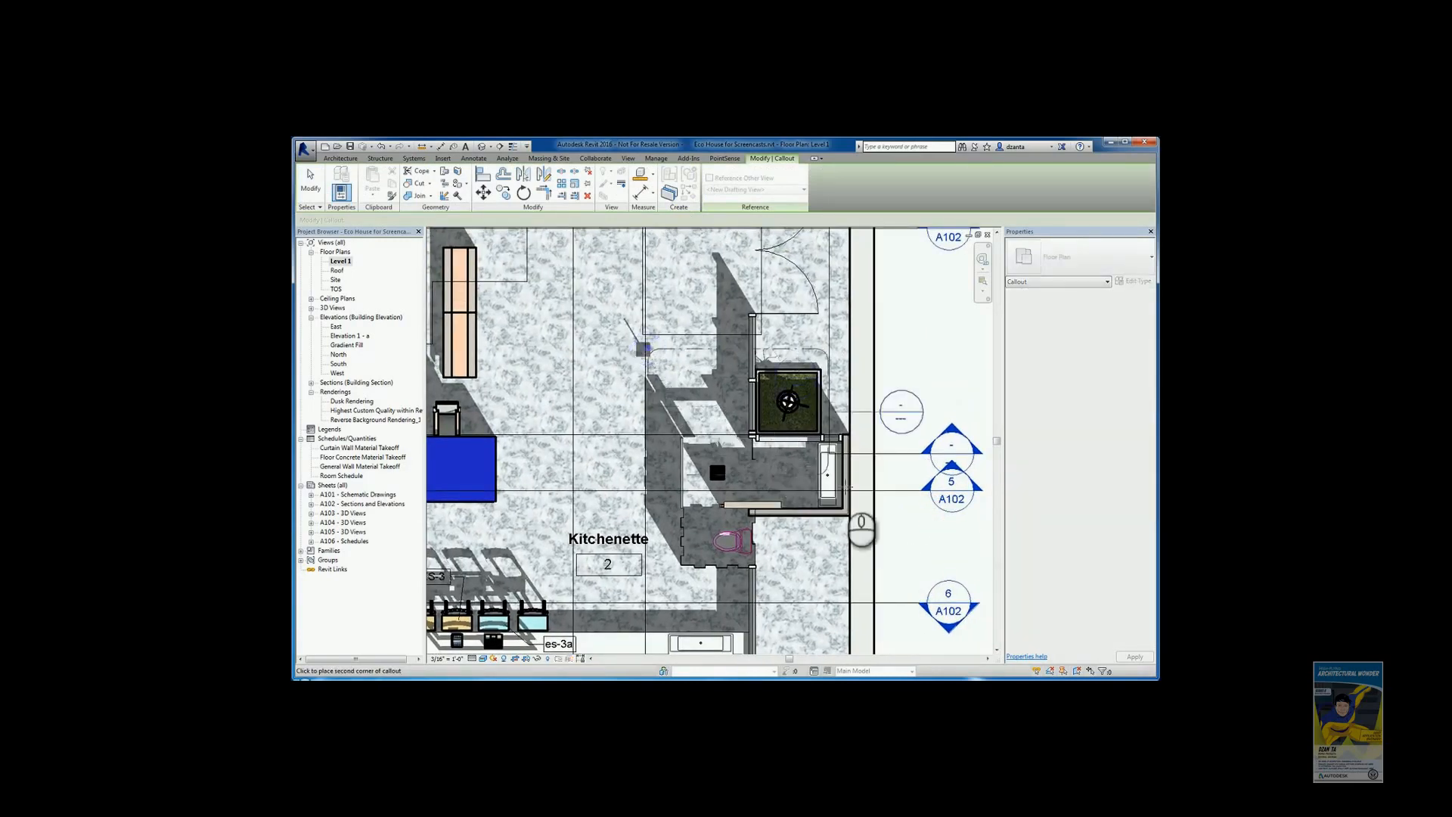
pyautogui.click(895, 578)
# Step: Move the new callout's head up, clear of the overlapping section markers outside the building
pyautogui.click(895, 477)
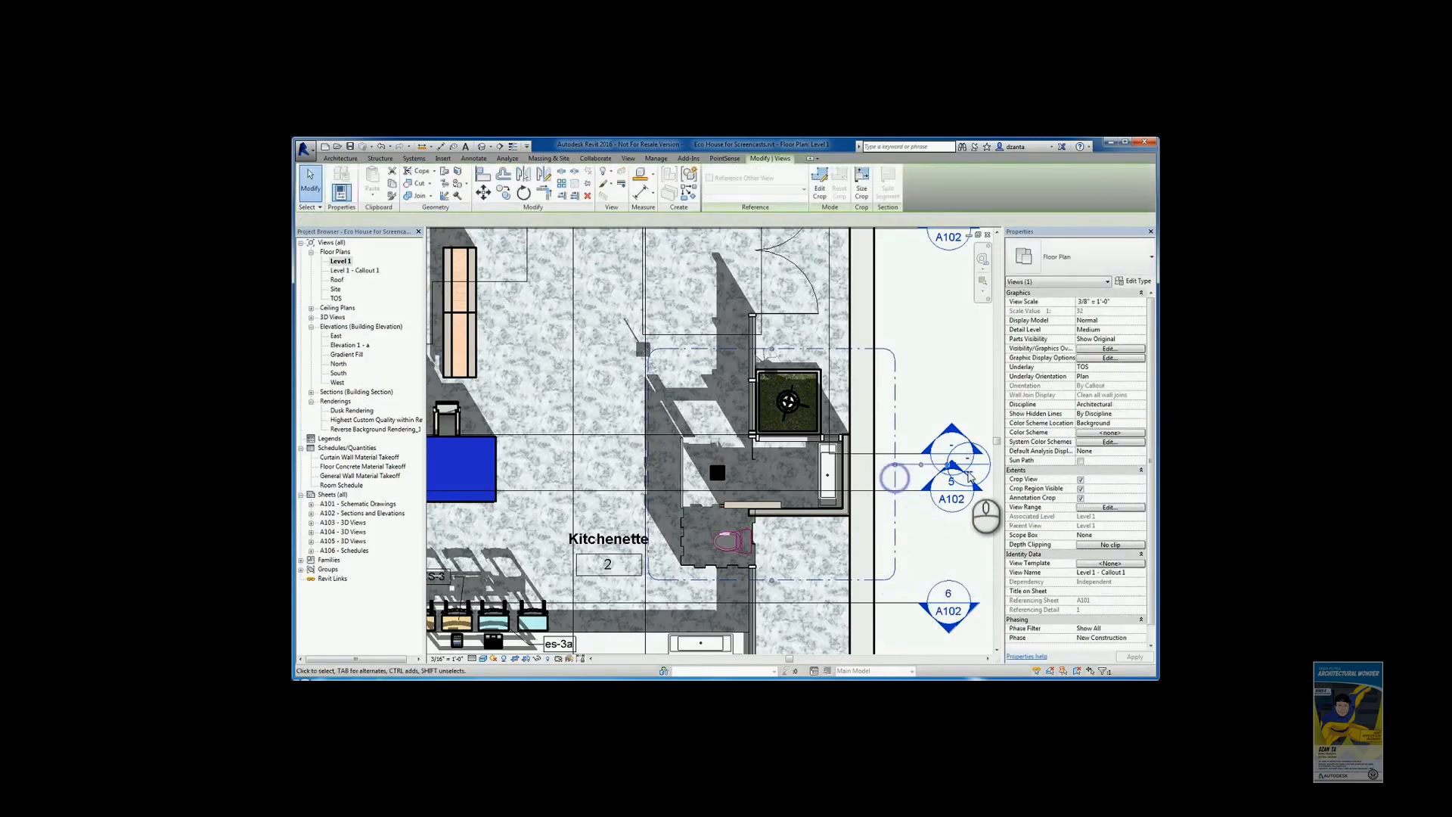
pyautogui.moveTo(949, 463); pyautogui.dragTo(906, 333)
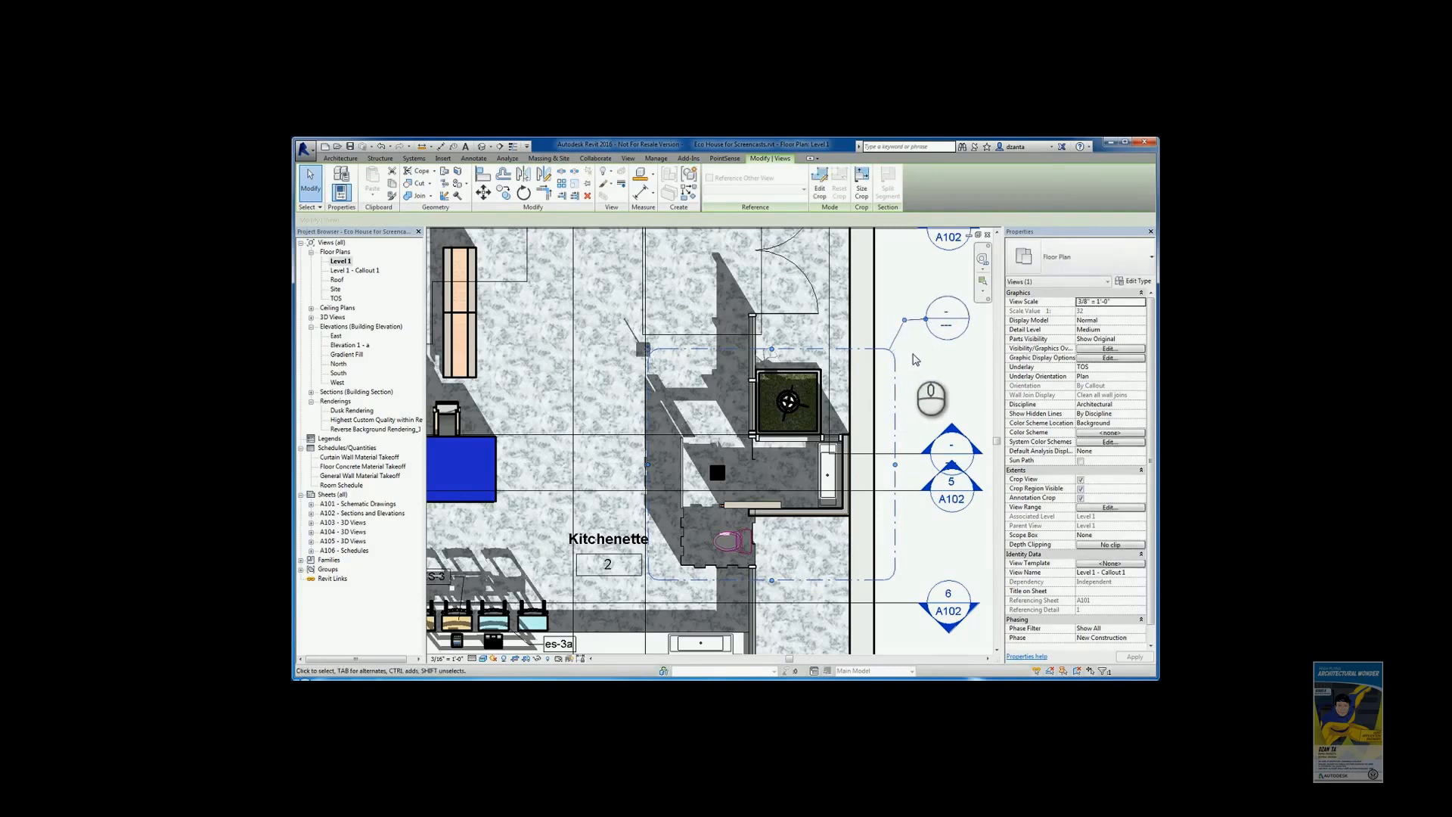
pyautogui.click(913, 356)
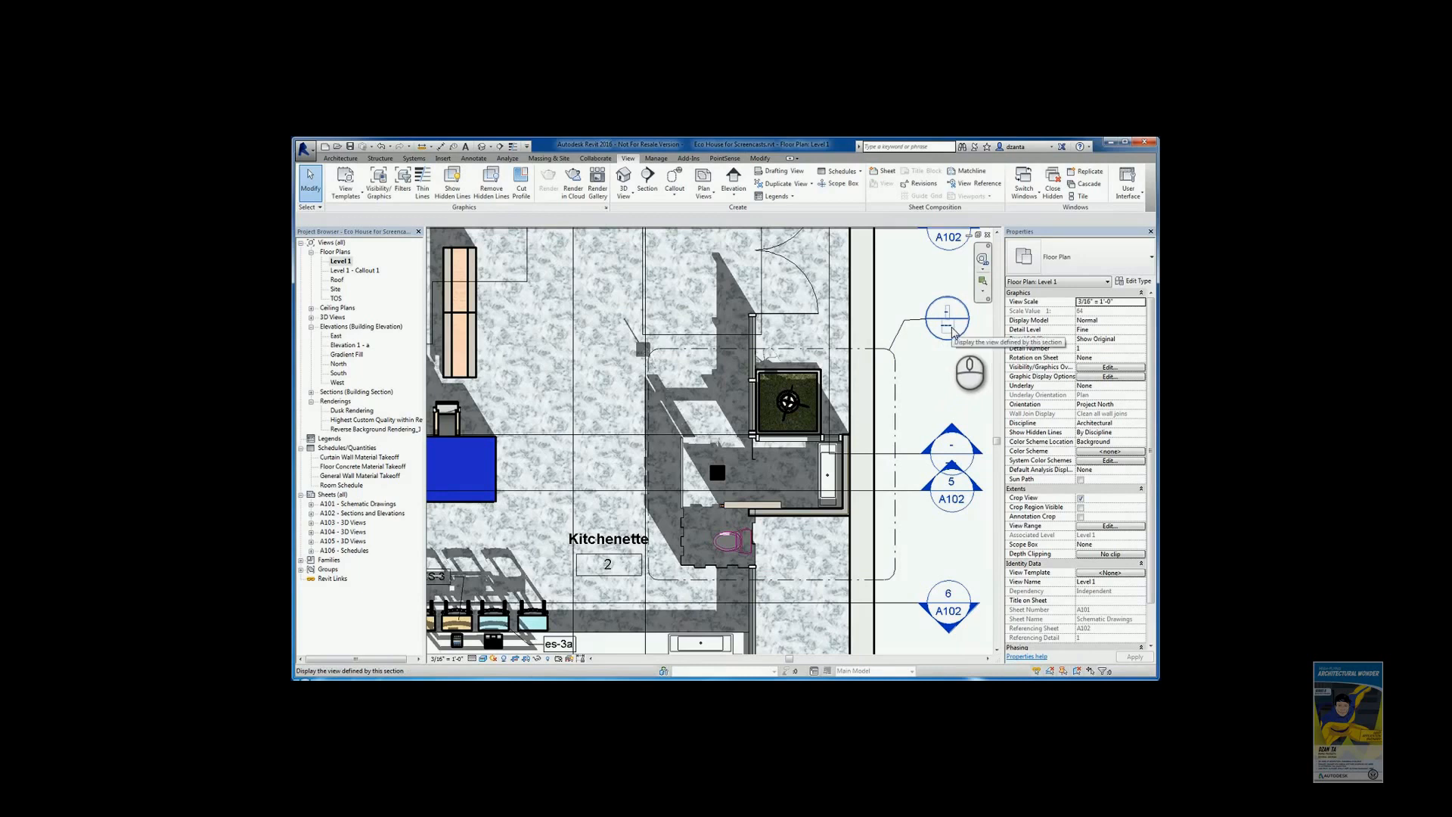
# Step: Open the callout's view from its head to inspect it, and return to the Level 1 plan
pyautogui.doubleClick(951, 333)
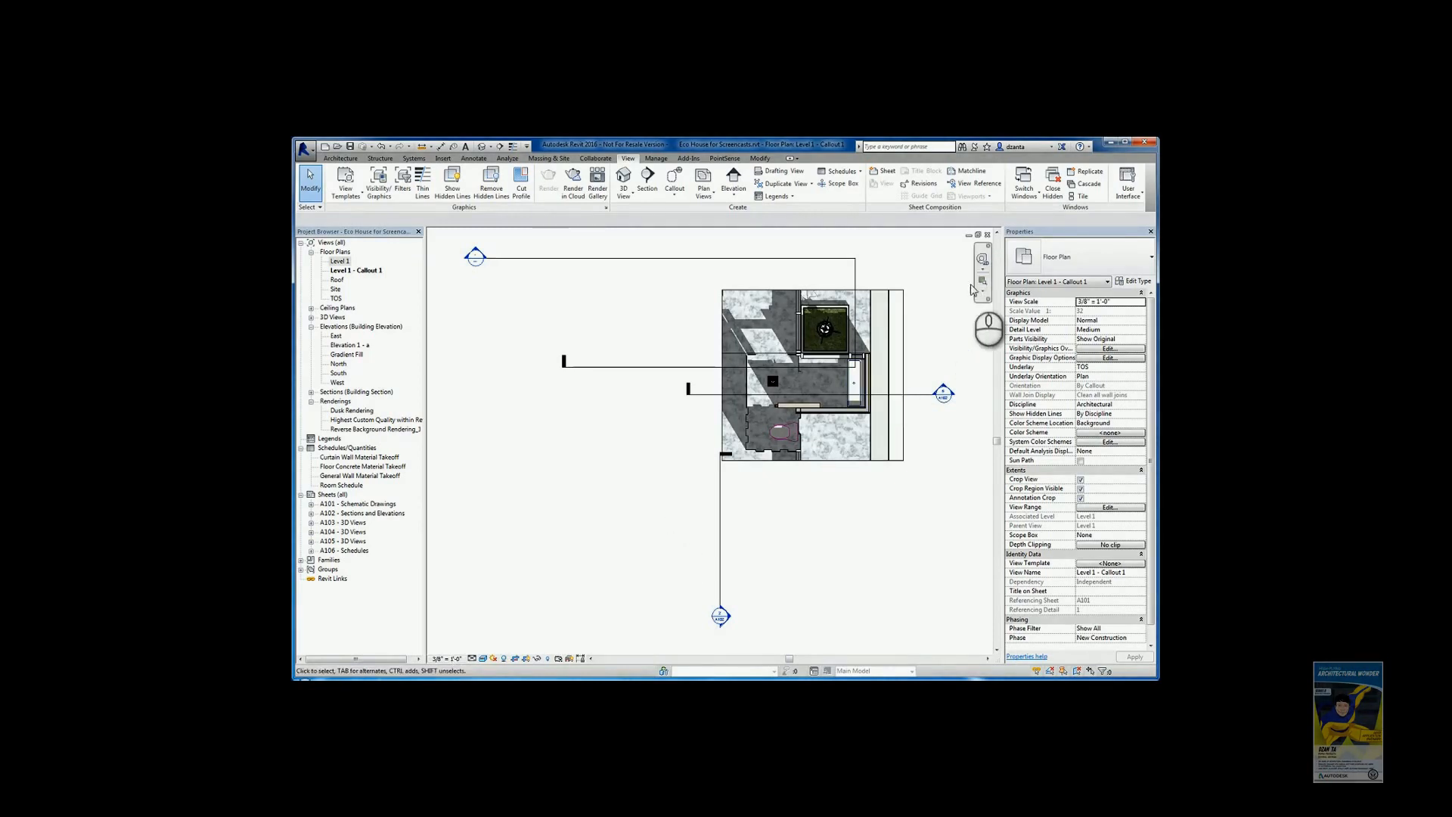
pyautogui.click(987, 234)
pyautogui.scroll(-1, 937, 376)
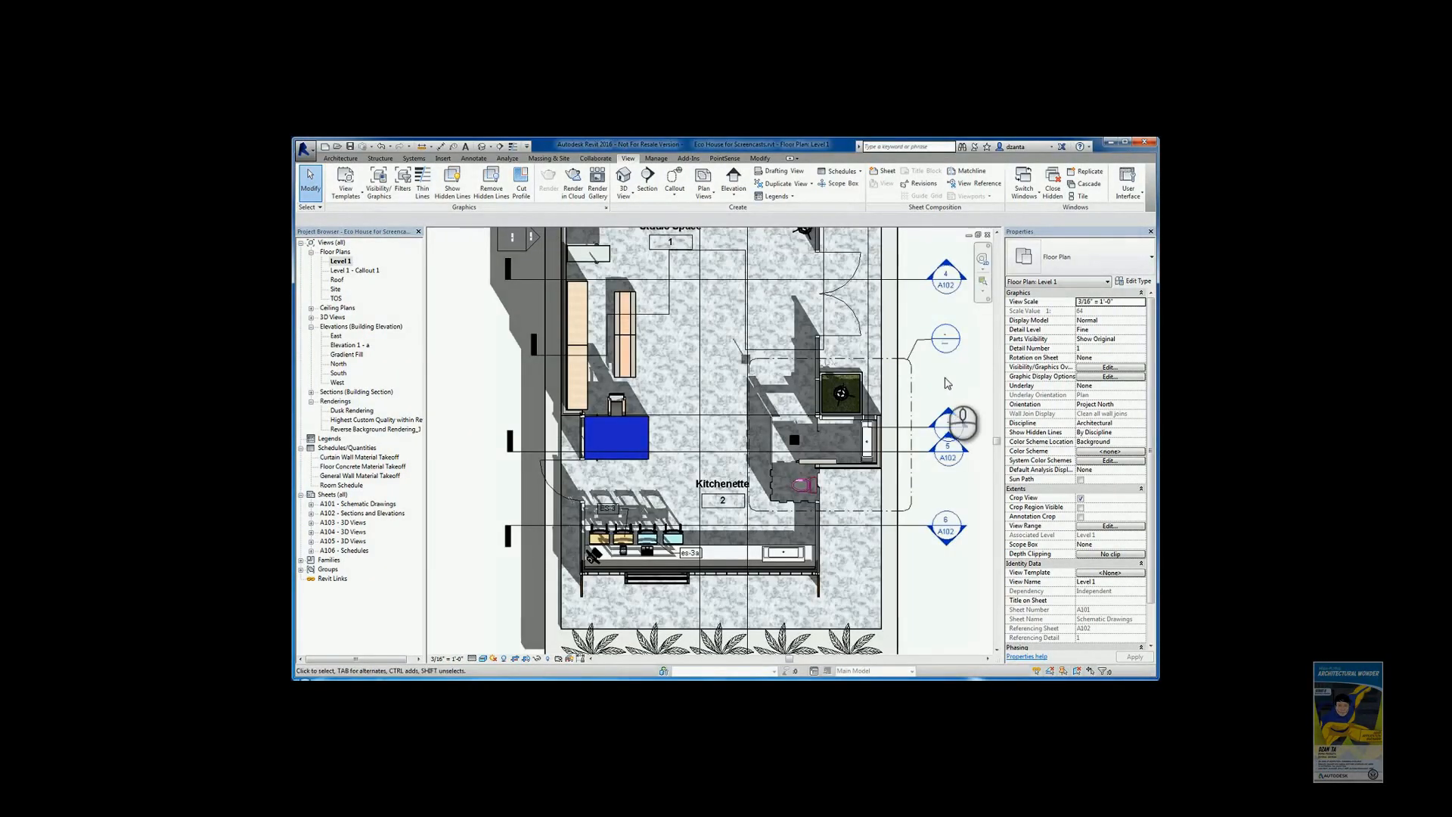
# Step: Tile the open views, fit their contents, and close the Sketchy Lines 3D view
pyautogui.press('w')
pyautogui.press('t')
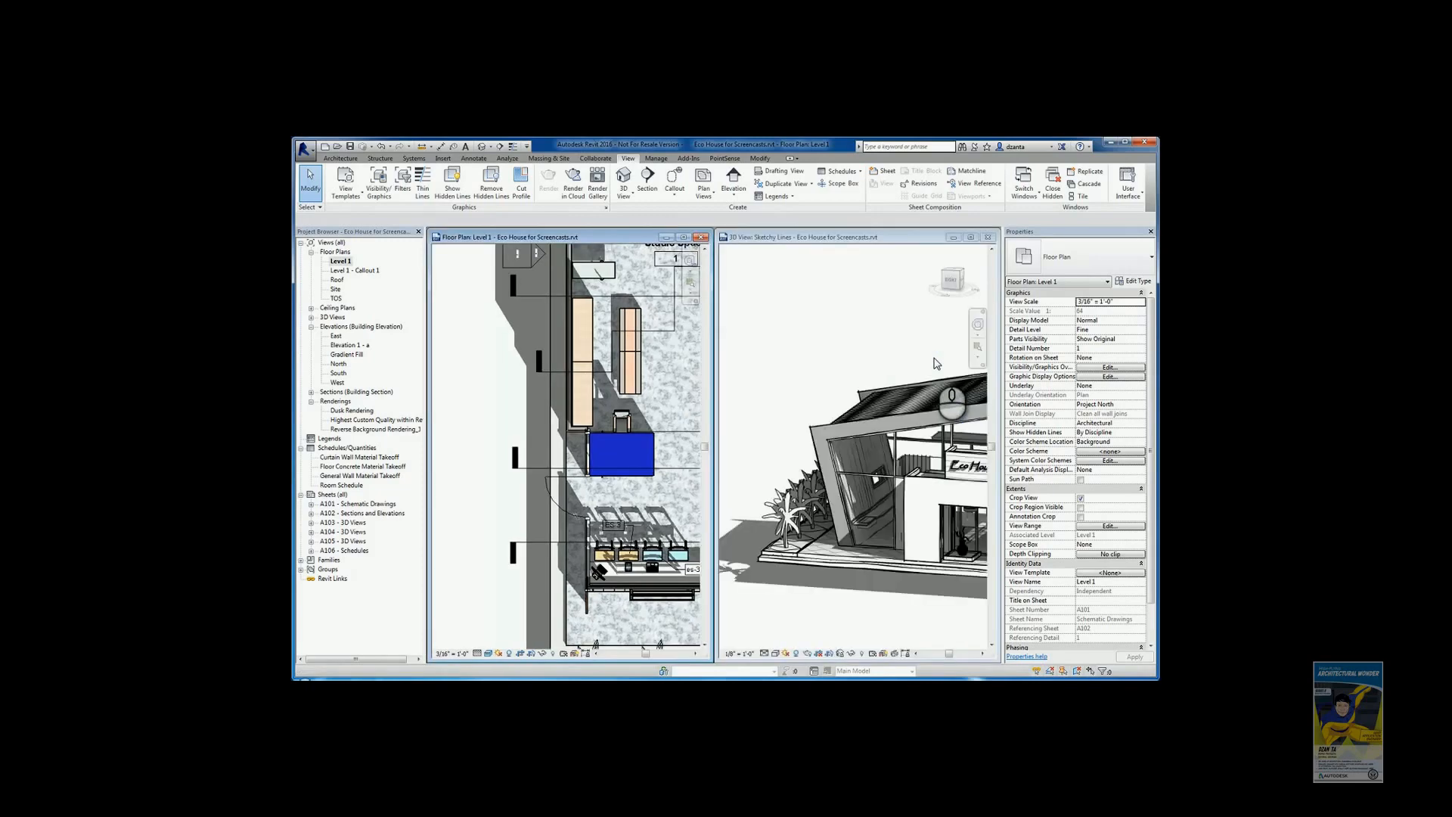
pyautogui.press('z')
pyautogui.press('a')
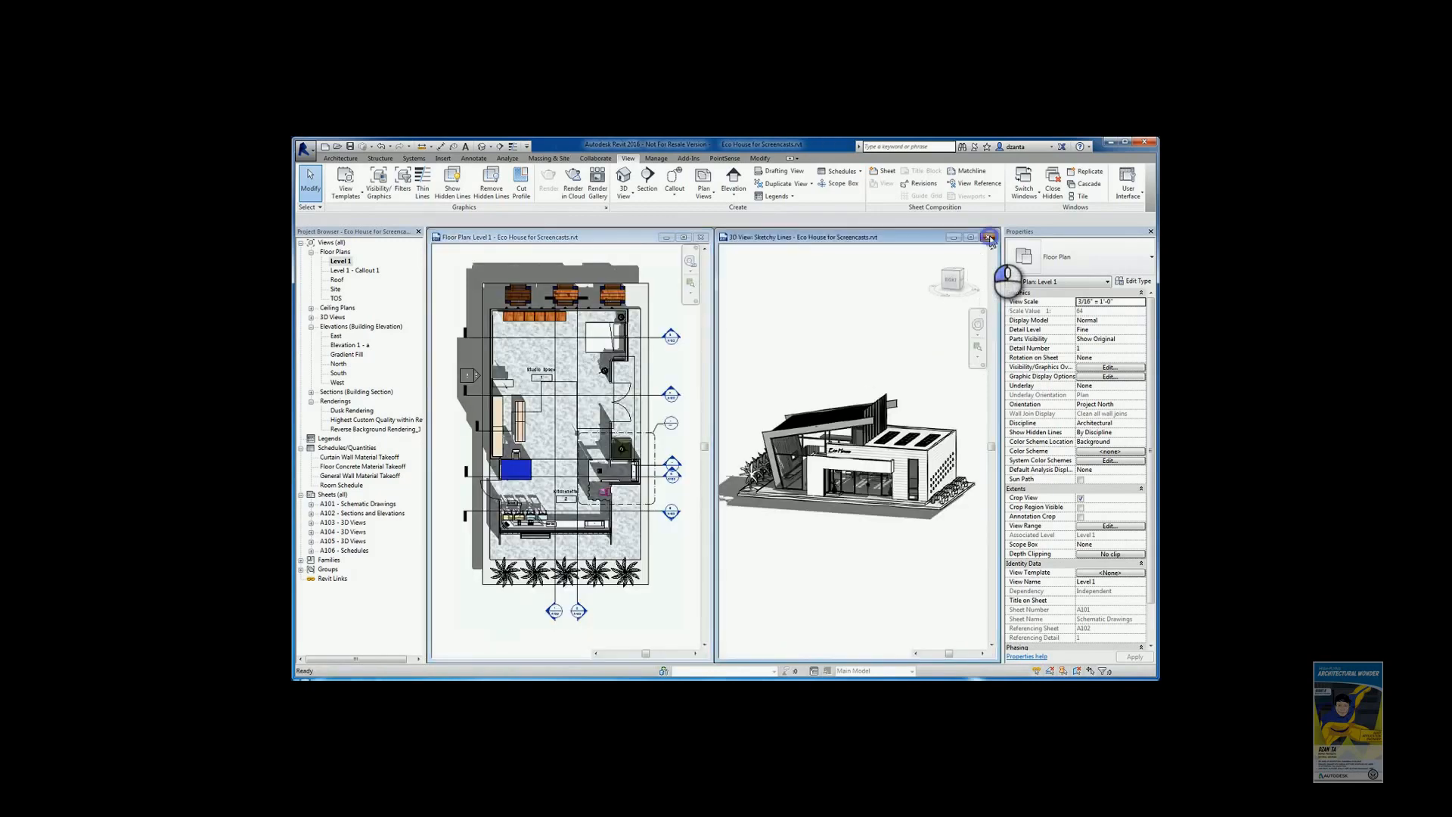
pyautogui.click(989, 238)
# Step: Reopen the callout's view and tile it beside the Level 1 plan, with both views fitted to their windows
pyautogui.doubleClick(670, 423)
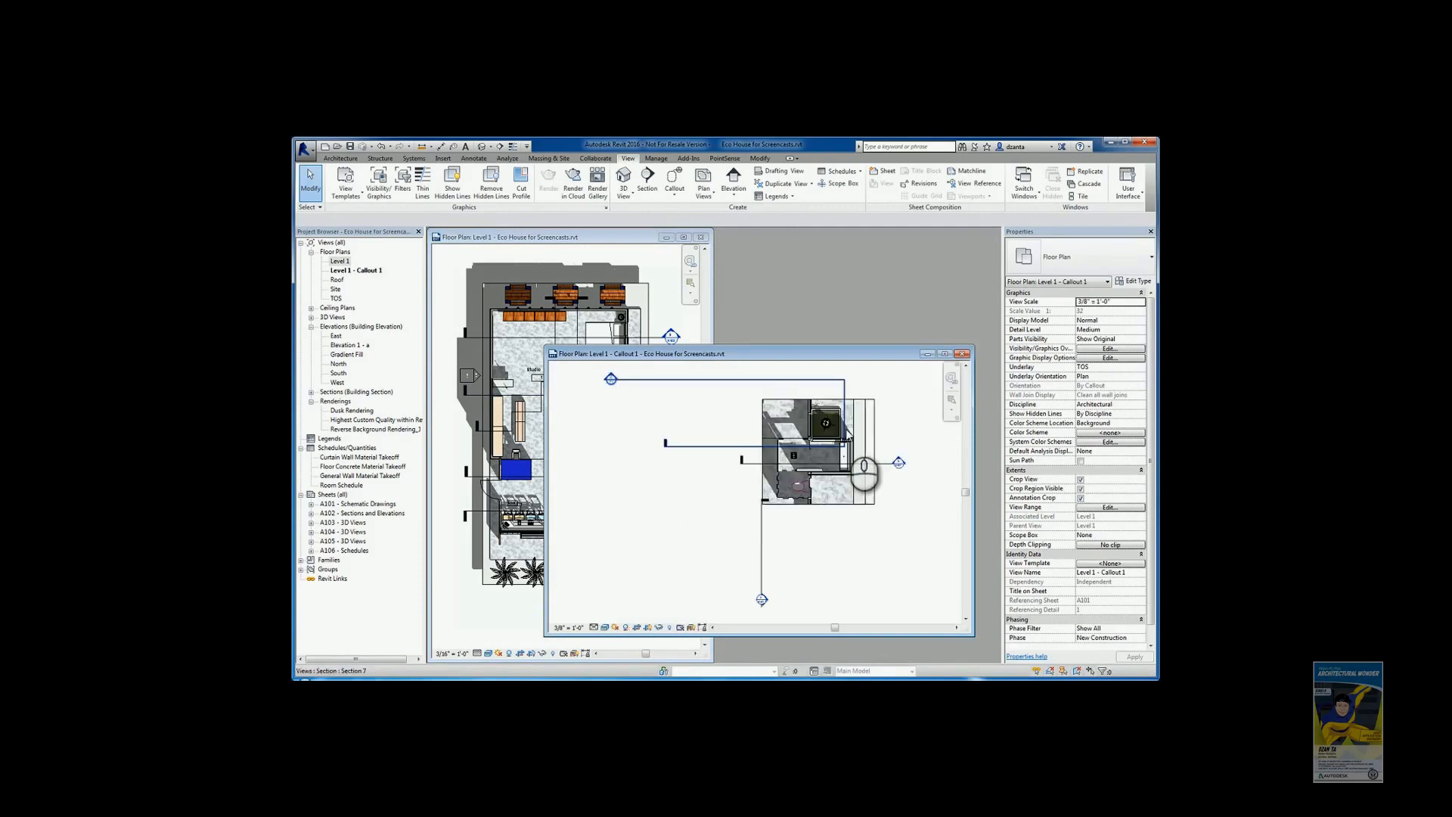
pyautogui.press('w')
pyautogui.press('t')
pyautogui.press('z')
pyautogui.press('a')
pyautogui.click(655, 345)
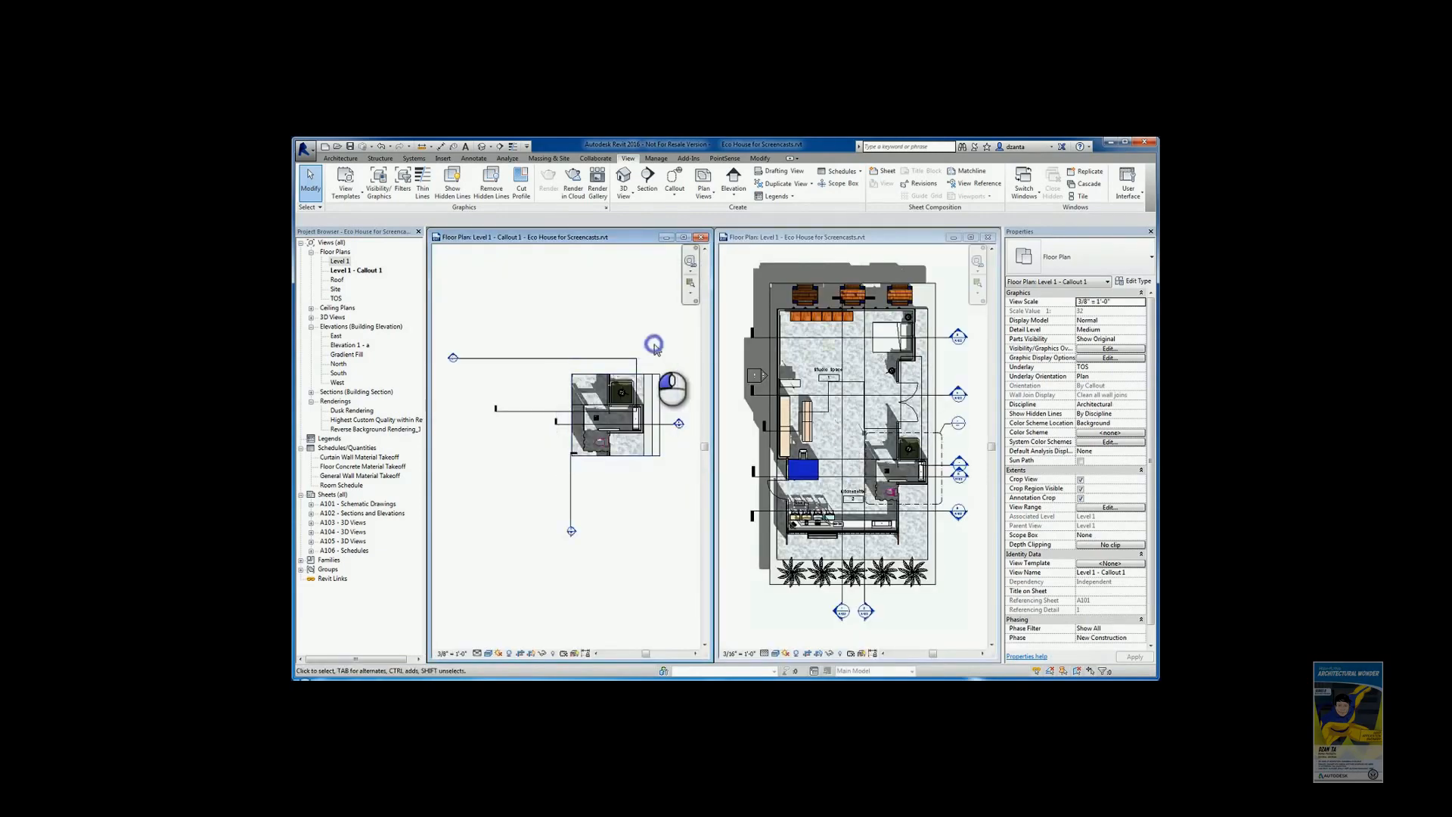
pyautogui.scroll(4, 655, 371)
# Step: Narrow the callout boundary from both sides in the Level 1 plan, and activate the callout view
pyautogui.click(959, 445)
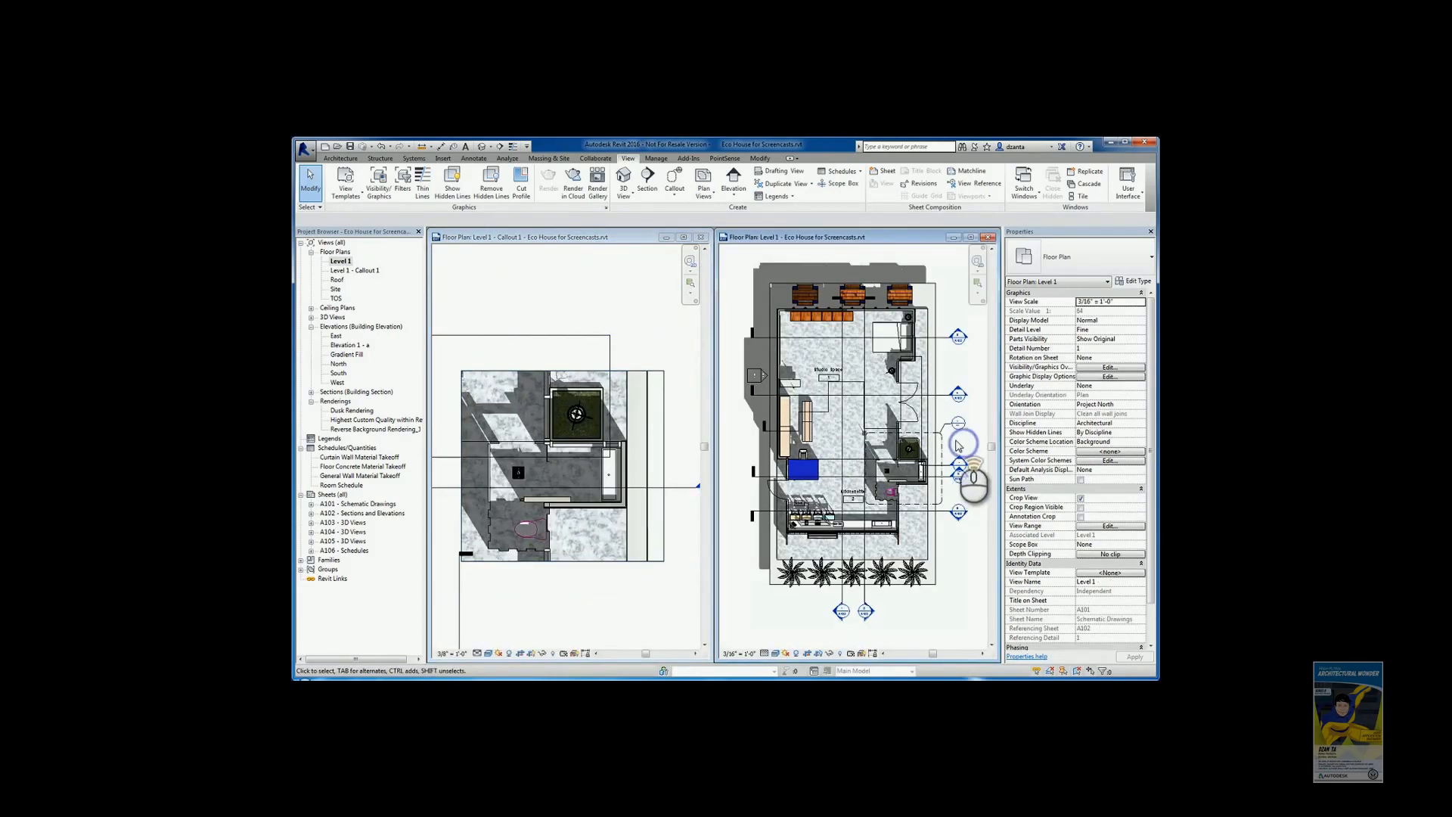
pyautogui.scroll(3, 957, 446)
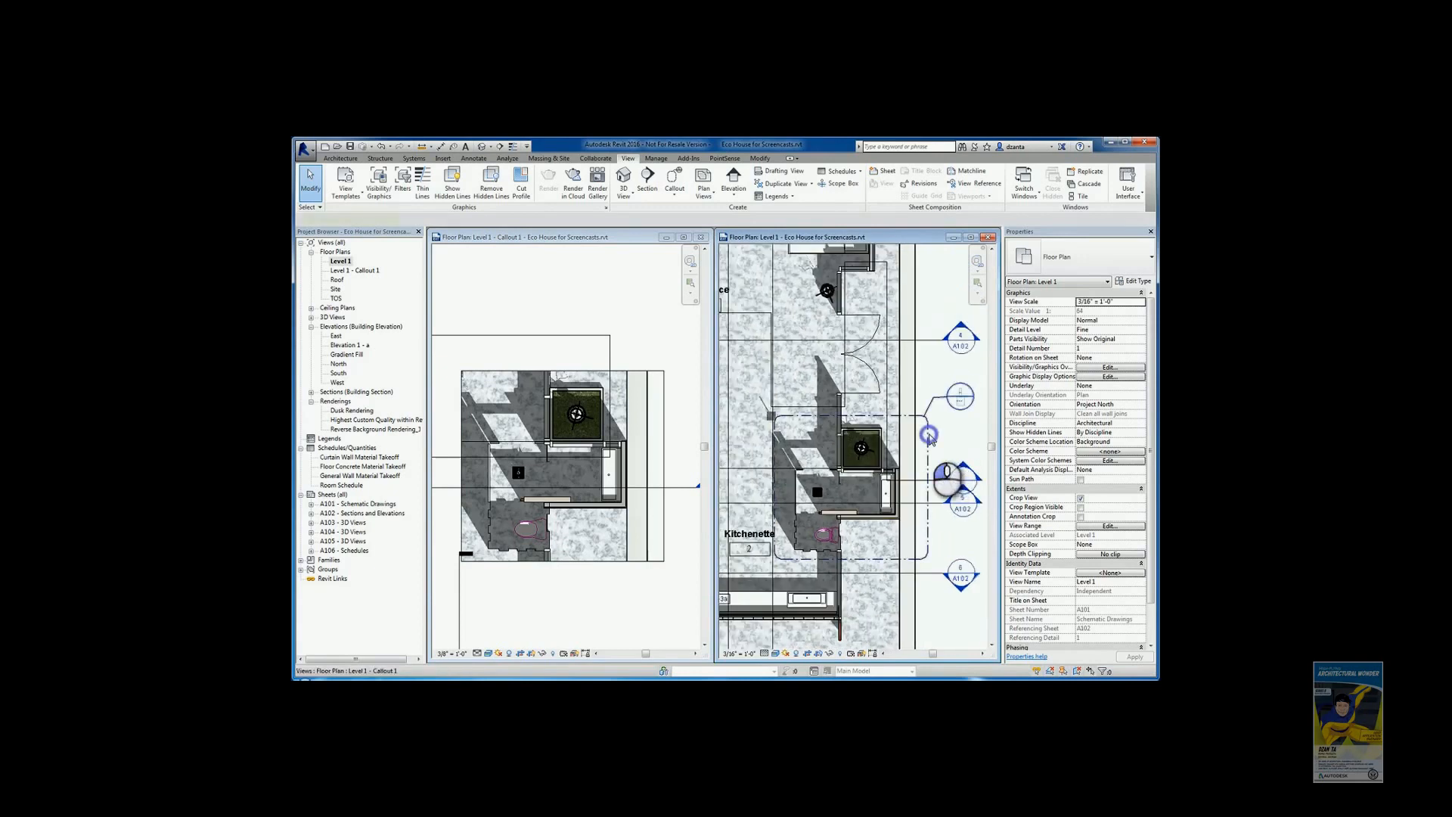
pyautogui.click(929, 437)
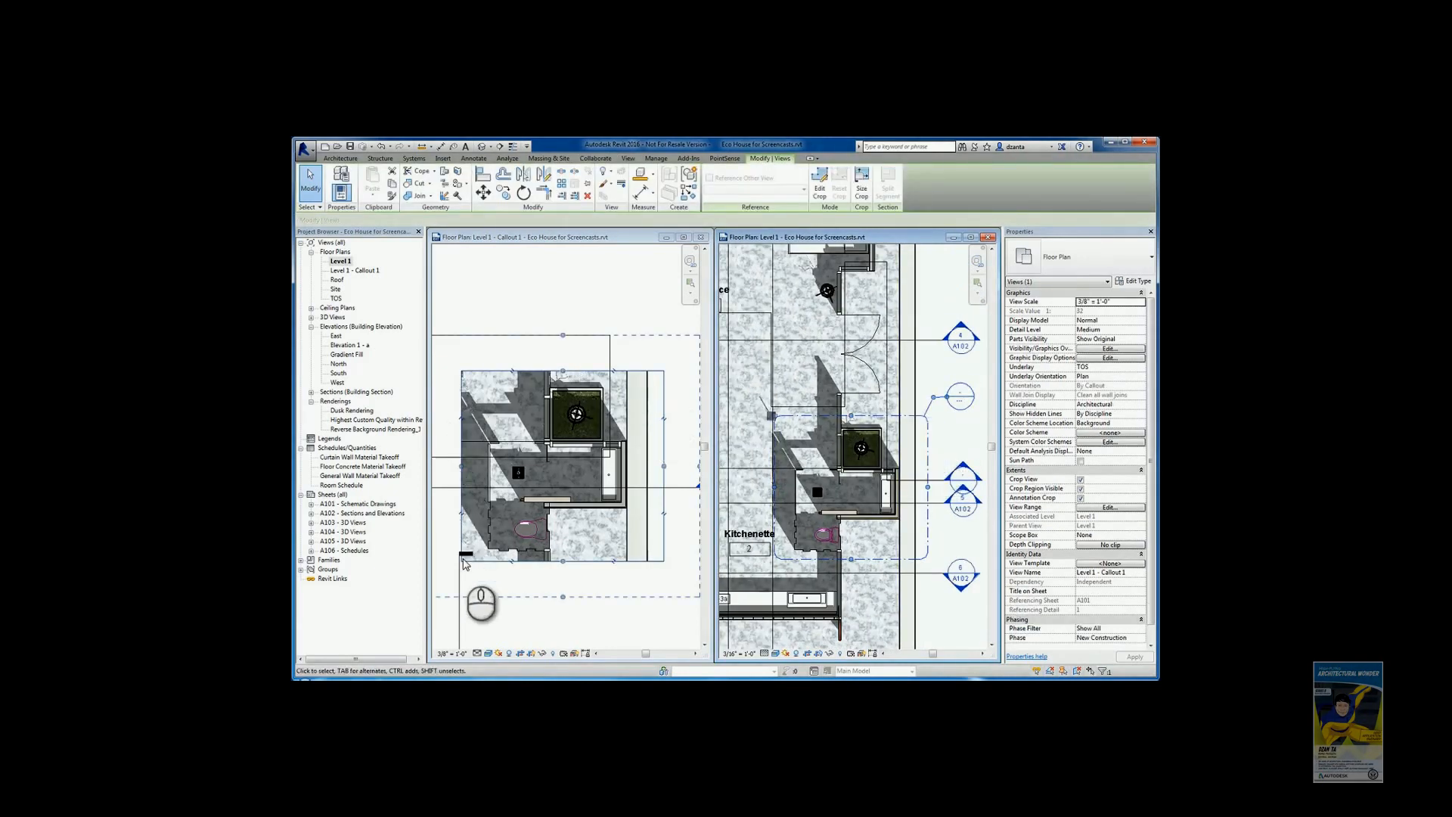
pyautogui.moveTo(928, 486); pyautogui.dragTo(912, 487)
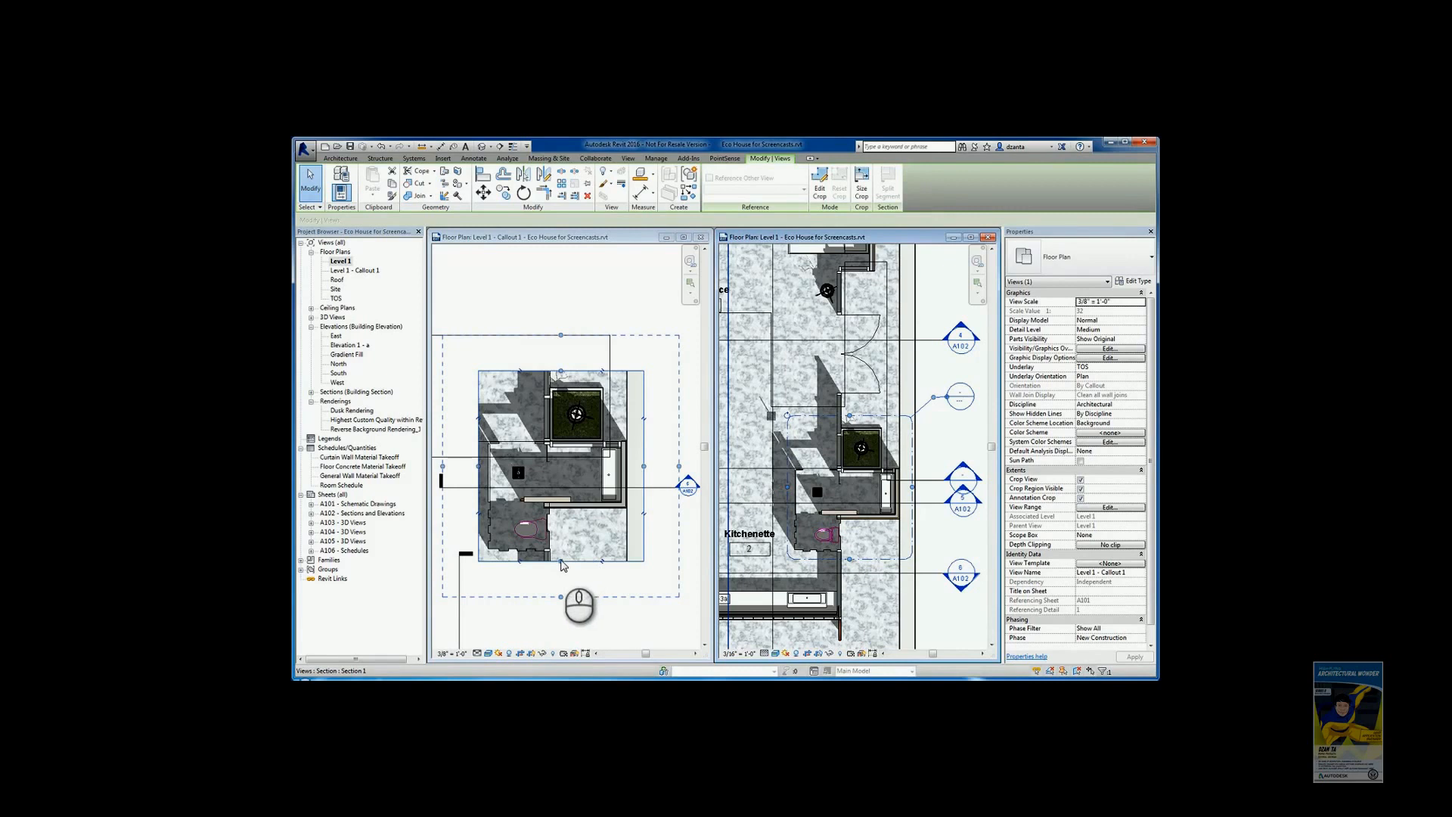
pyautogui.click(572, 290)
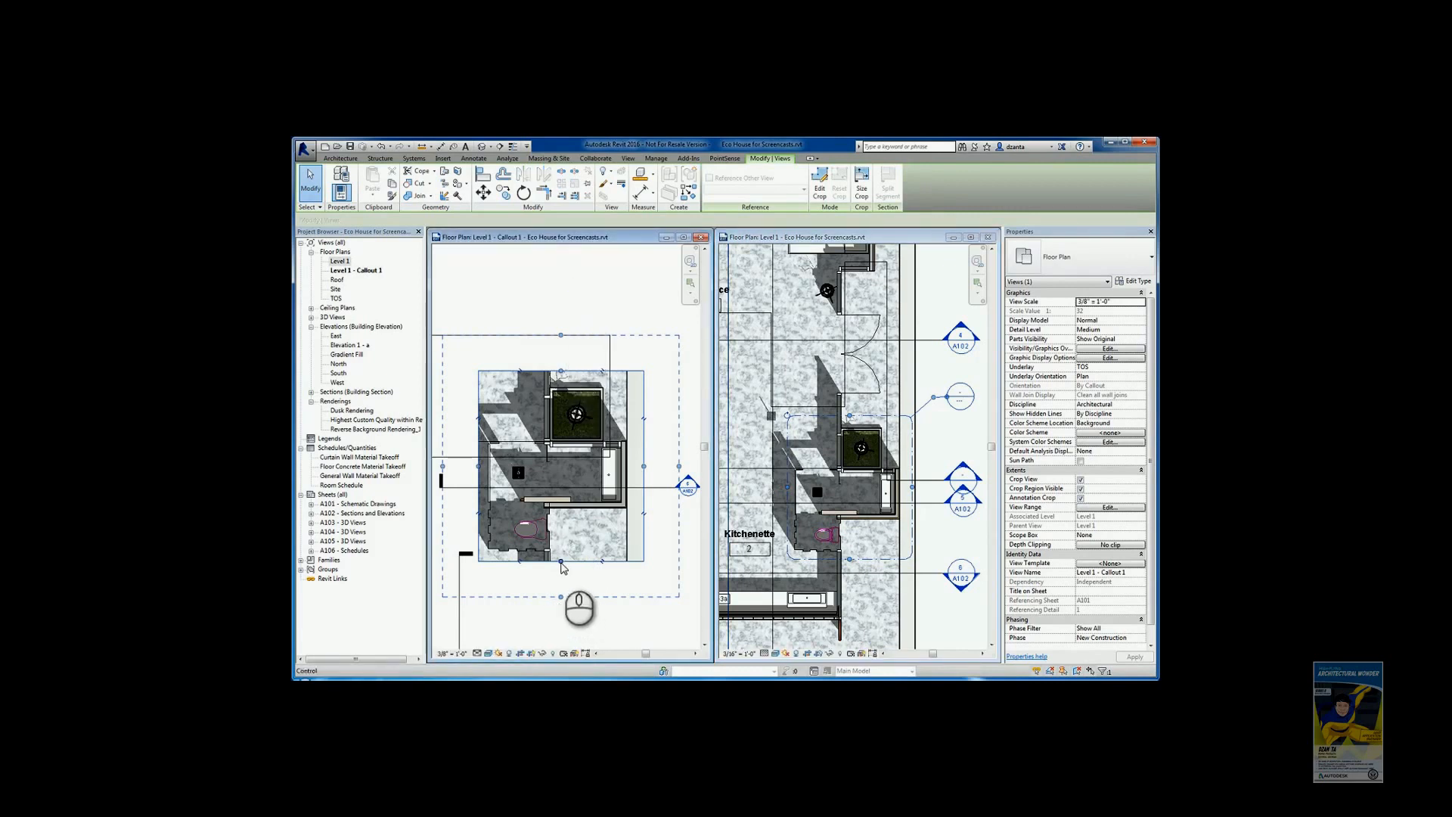
# Step: Shift the lower and upper crop edges of the Level 1 - Callout 1 view slightly downward, and maximize the Level 1 plan
pyautogui.moveTo(563, 567); pyautogui.dragTo(562, 580)
pyautogui.moveTo(561, 372); pyautogui.dragTo(561, 380)
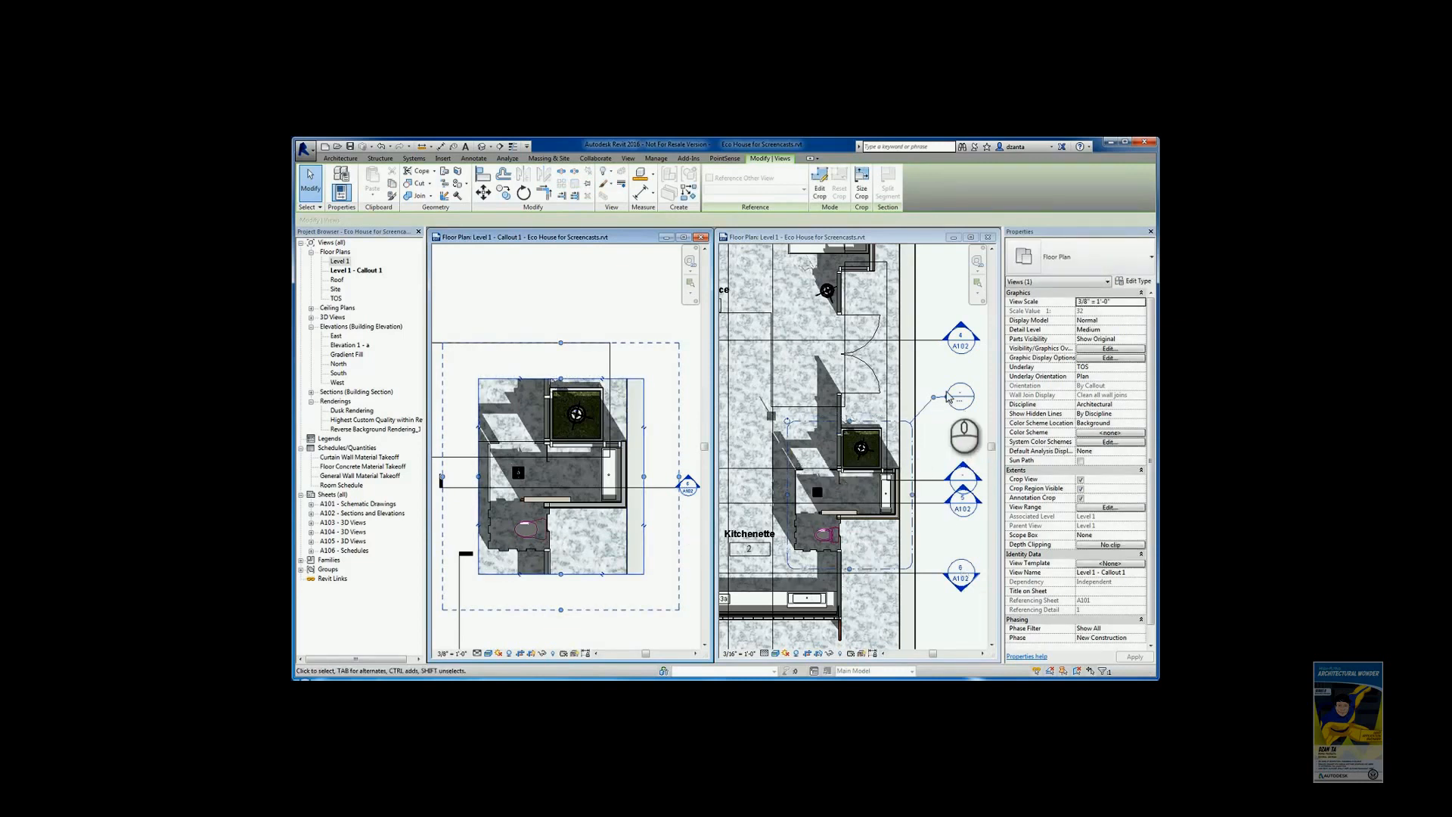
pyautogui.click(939, 302)
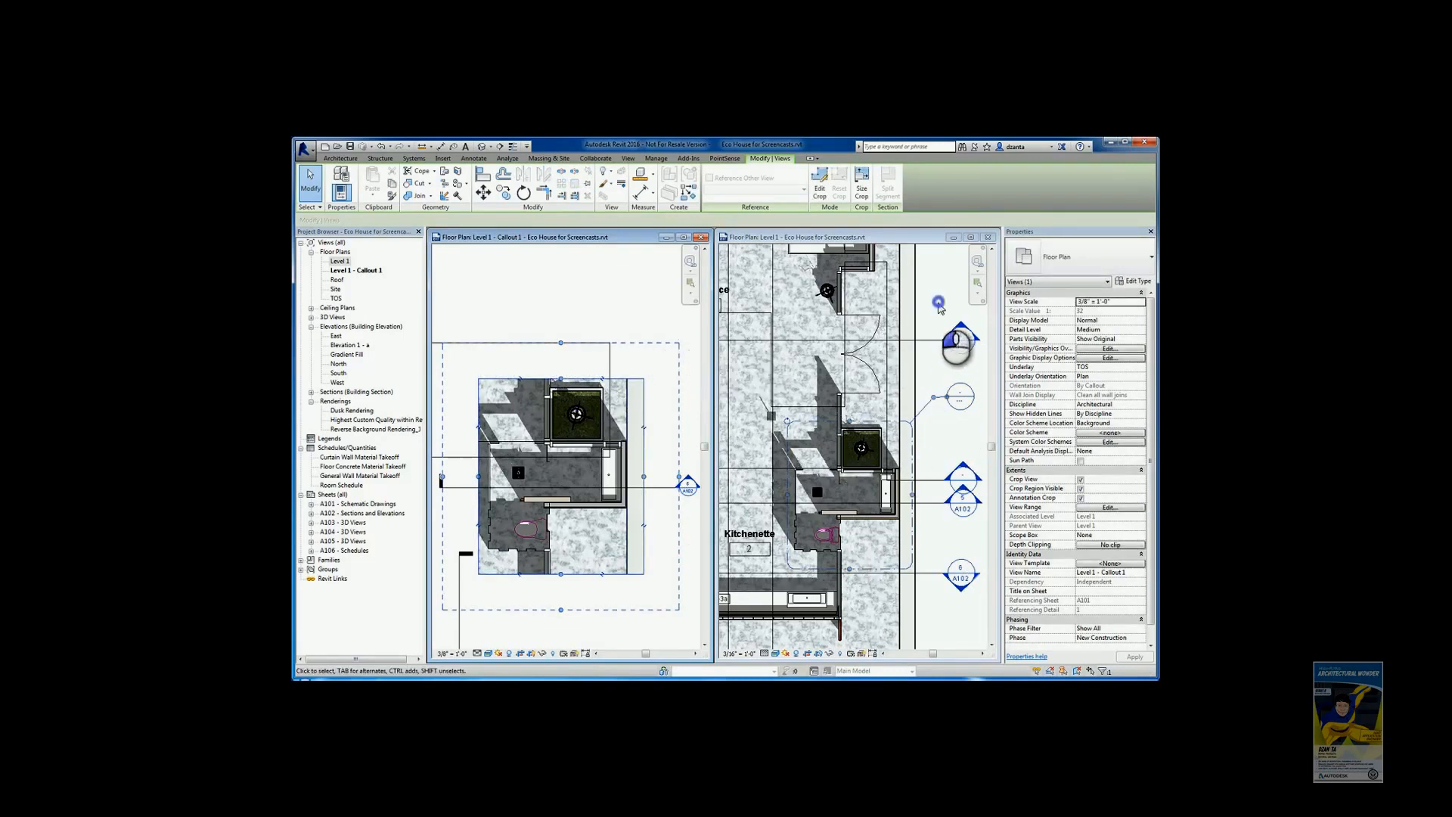
pyautogui.click(970, 238)
# Step: Create a sketched callout in the Level 1 plan, with a stepped eight-sided outline around the bed and the wall jog below it
pyautogui.scroll(-2, 771, 408)
pyautogui.moveTo(695, 448); pyautogui.dragTo(837, 547, button='middle')
pyautogui.scroll(1, 761, 329)
pyautogui.scroll(2, 761, 329)
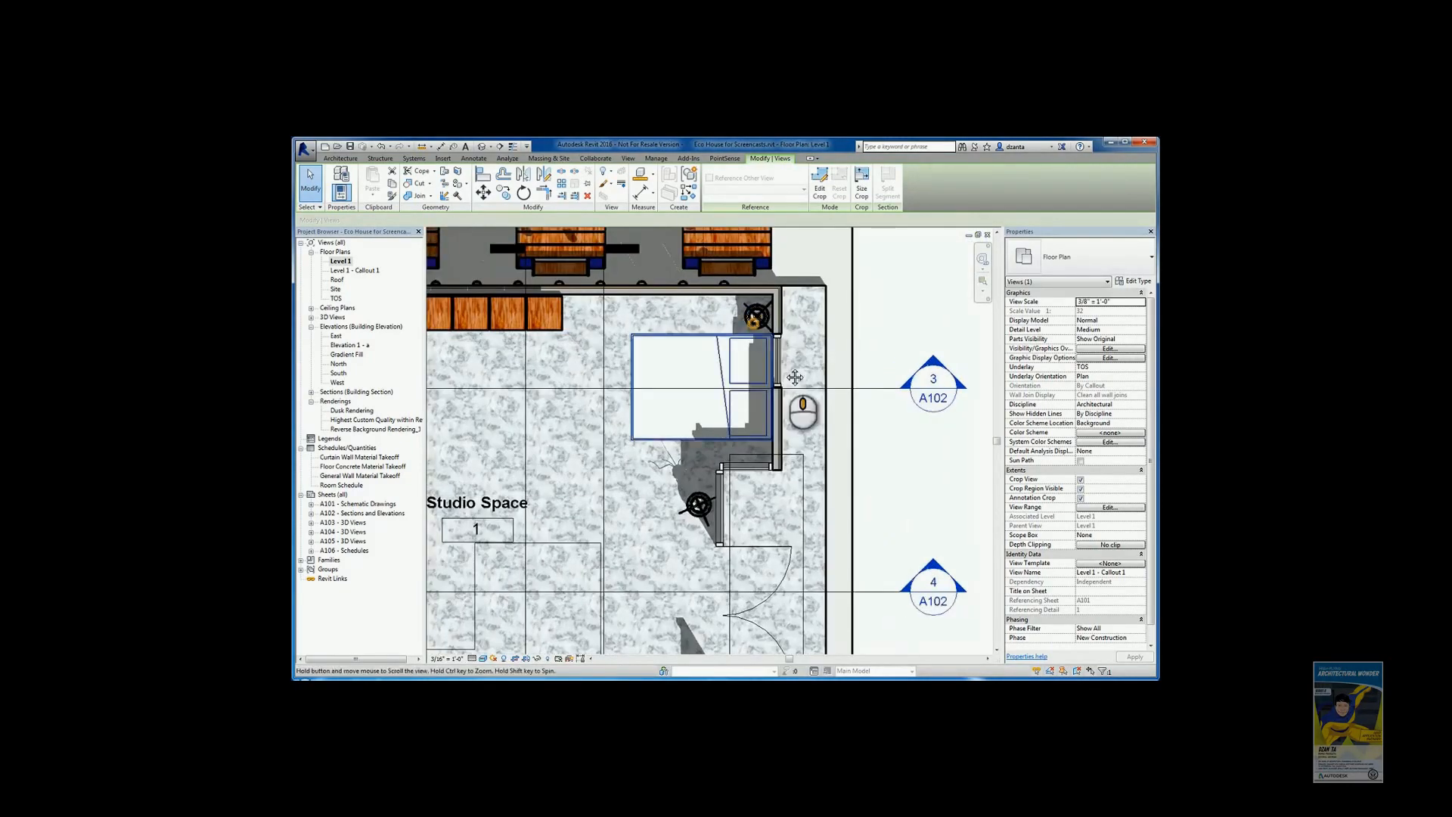
pyautogui.moveTo(793, 375); pyautogui.dragTo(854, 461, button='middle')
pyautogui.click(942, 294)
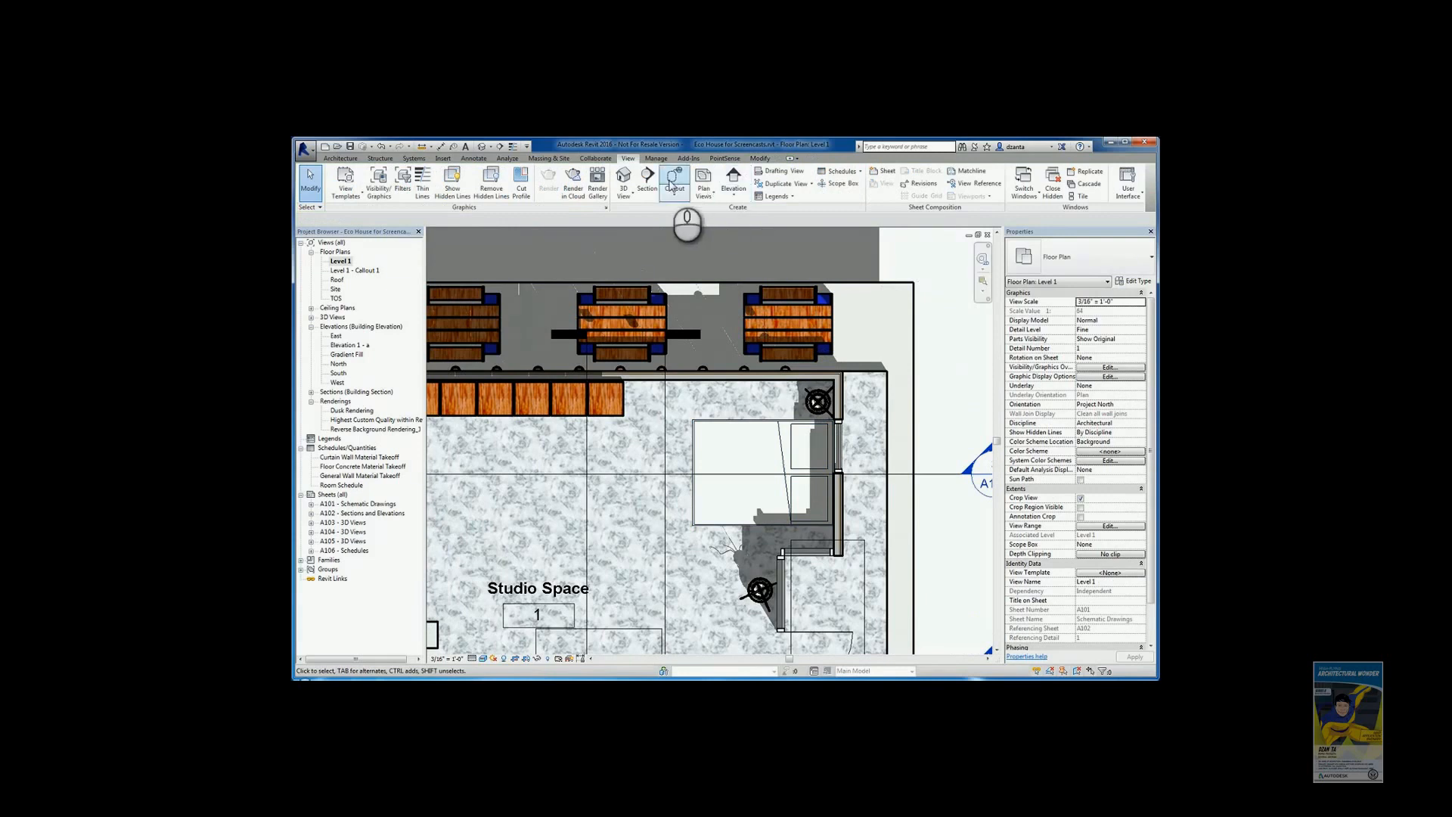
pyautogui.click(675, 198)
pyautogui.click(707, 281)
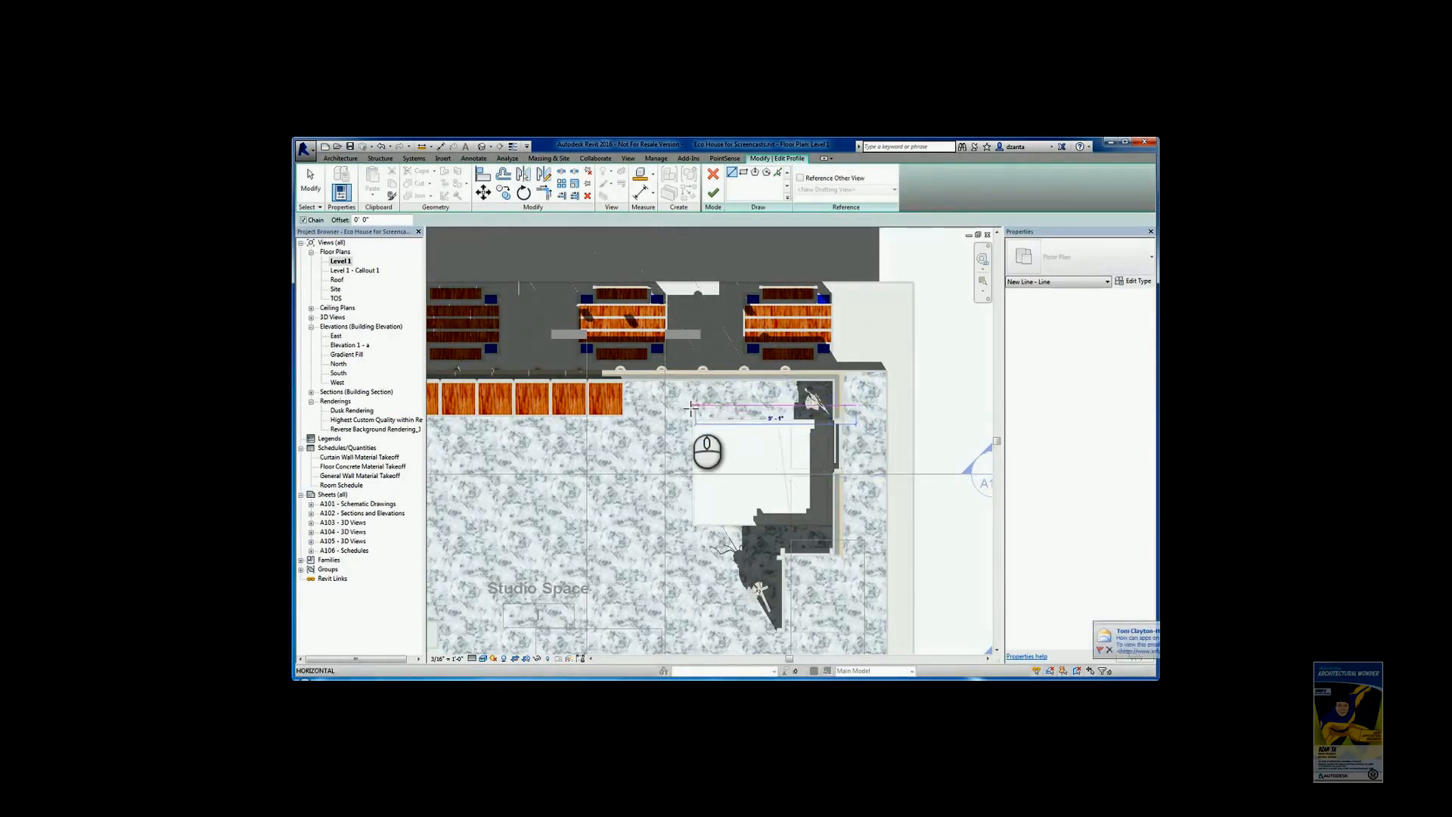
pyautogui.click(680, 406)
pyautogui.click(680, 541)
pyautogui.click(745, 541)
pyautogui.click(755, 636)
pyautogui.click(822, 637)
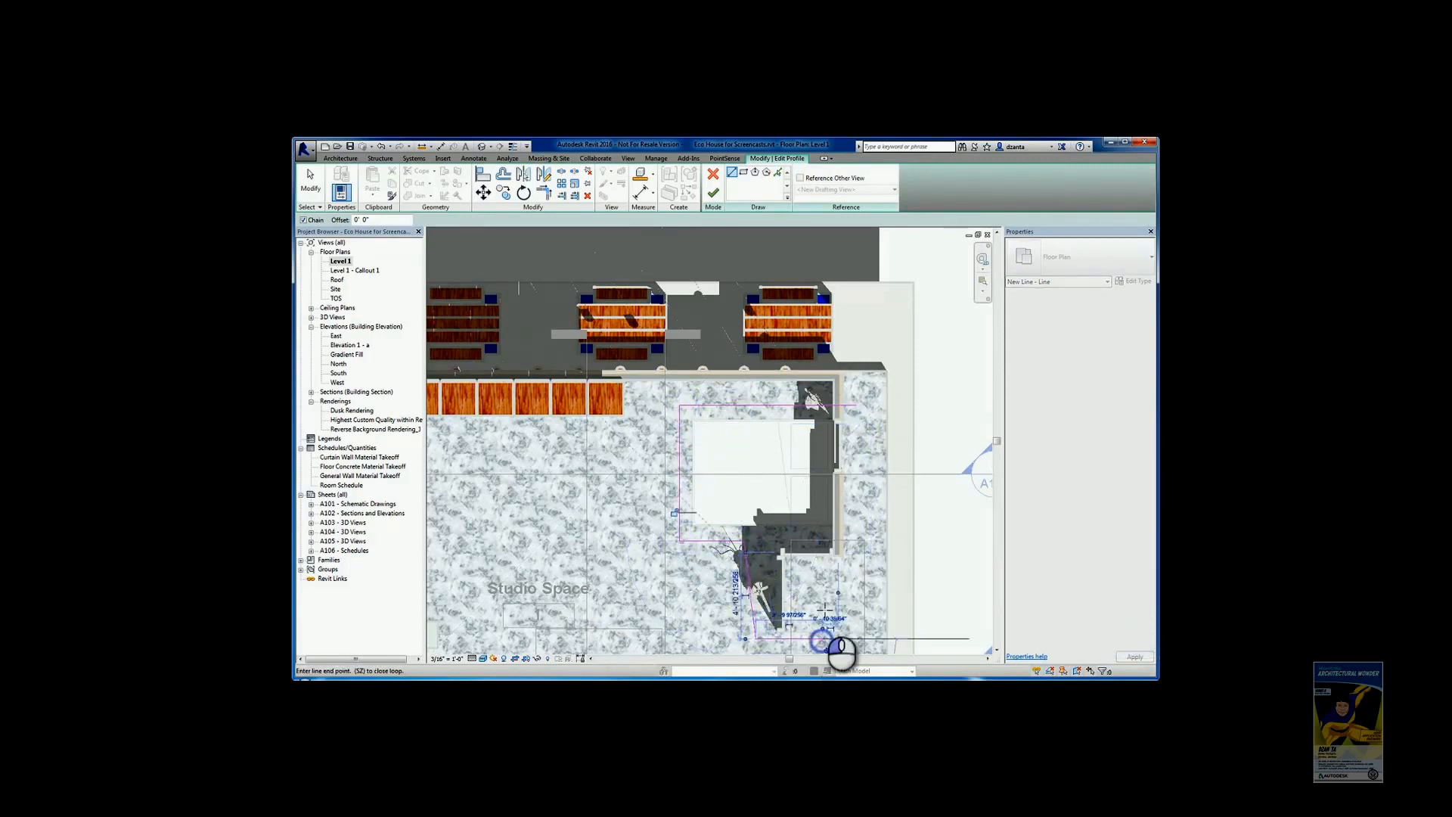
pyautogui.click(859, 569)
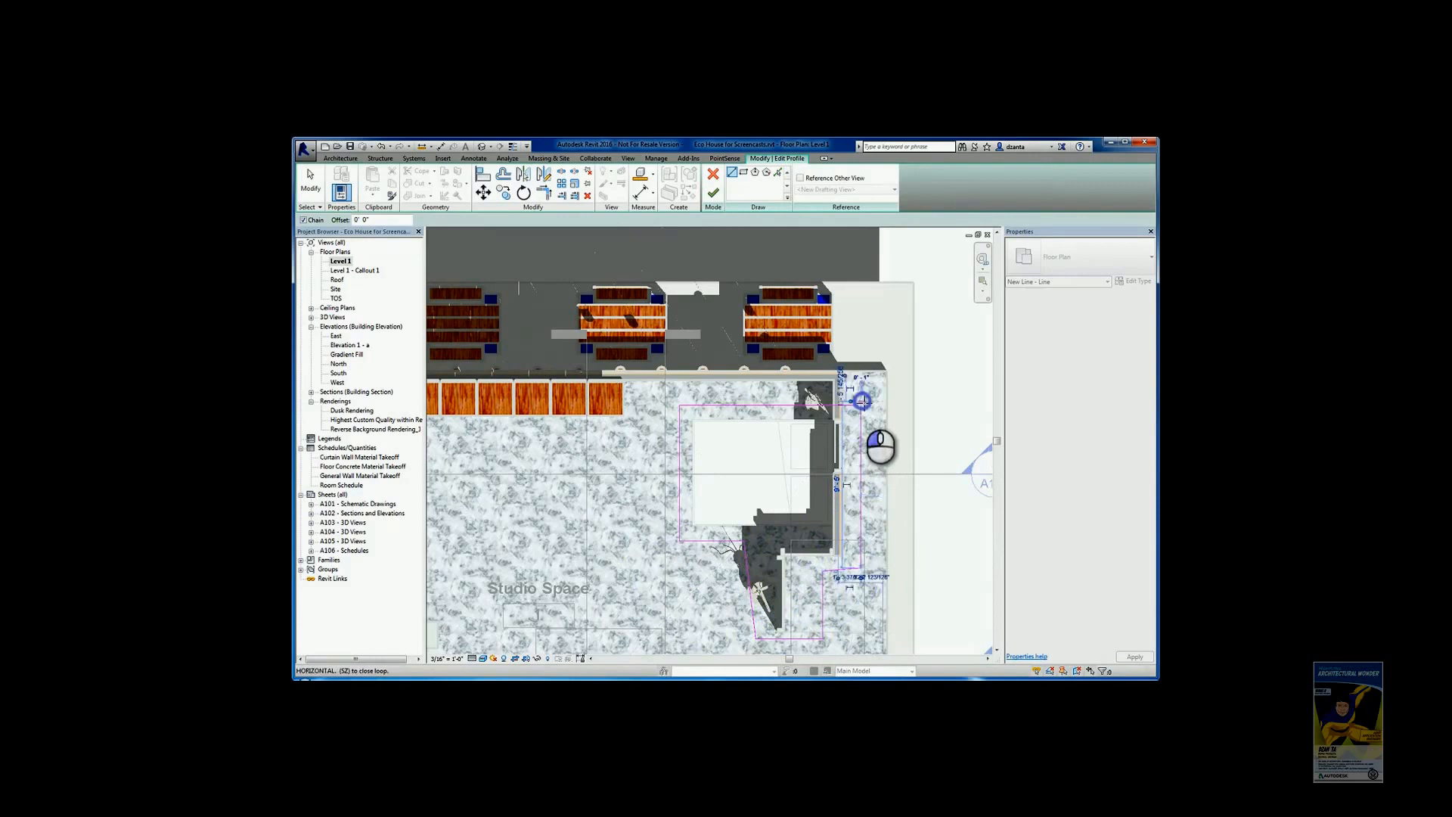
pyautogui.click(857, 403)
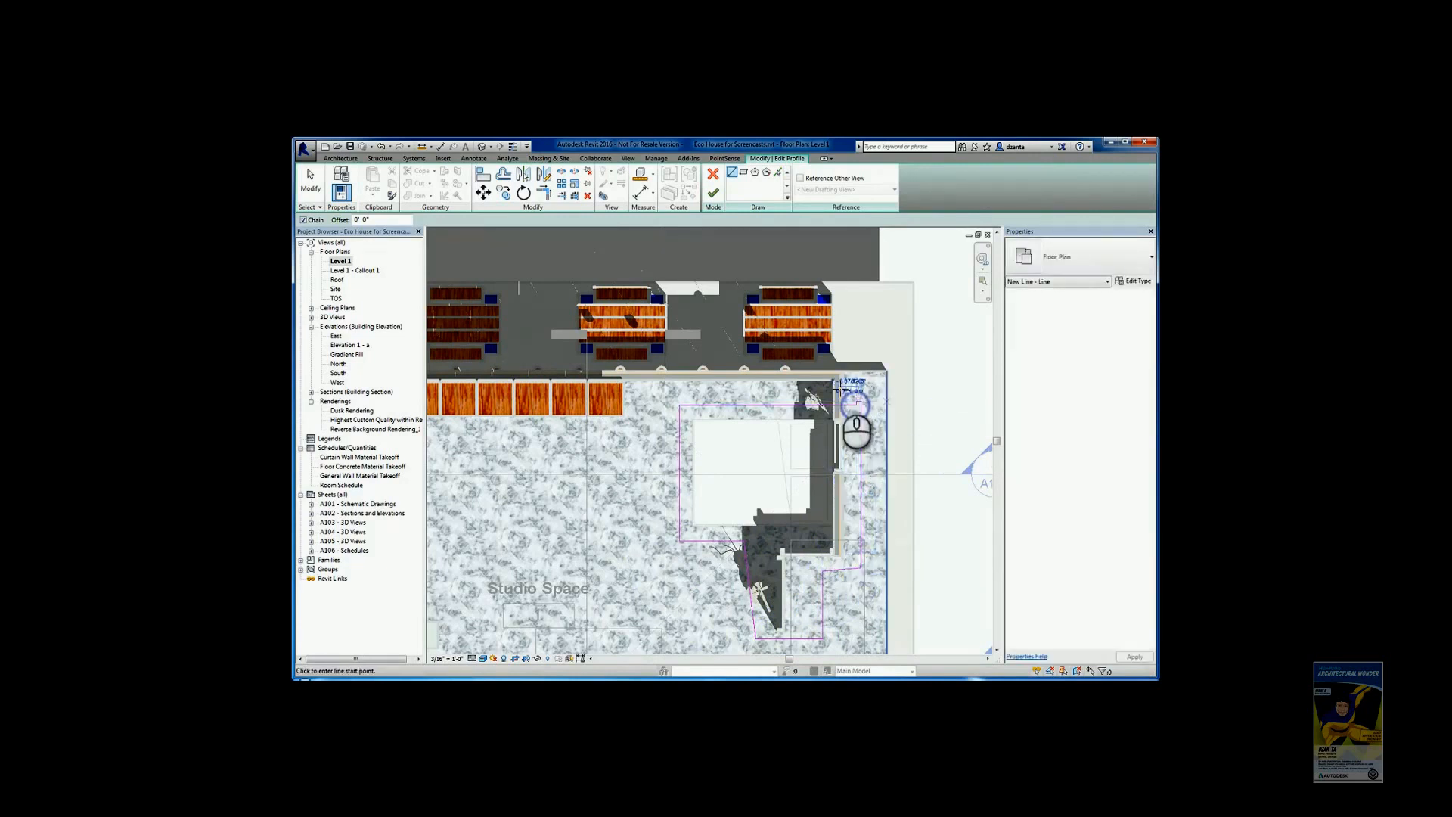
pyautogui.click(312, 188)
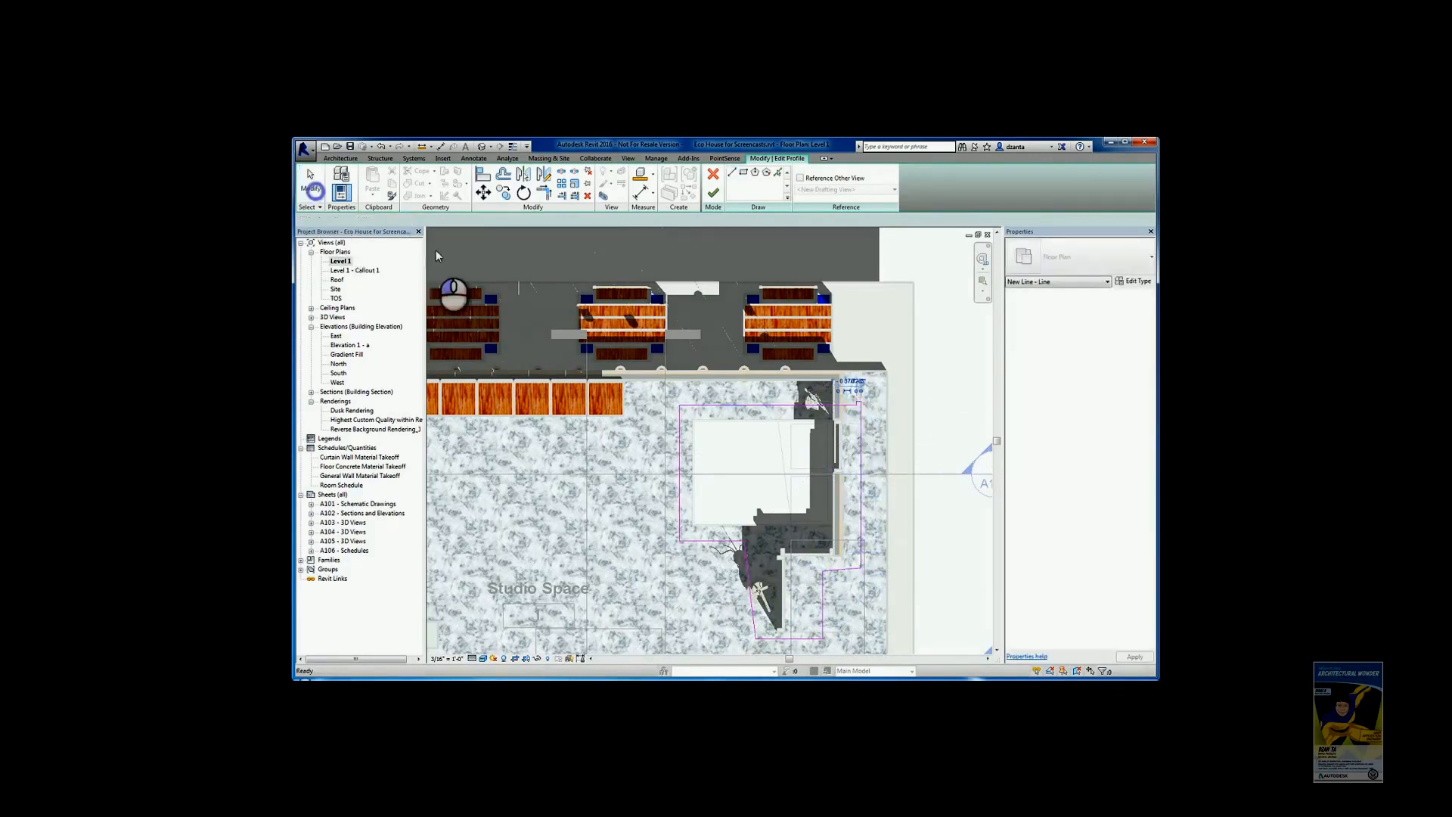
pyautogui.click(714, 195)
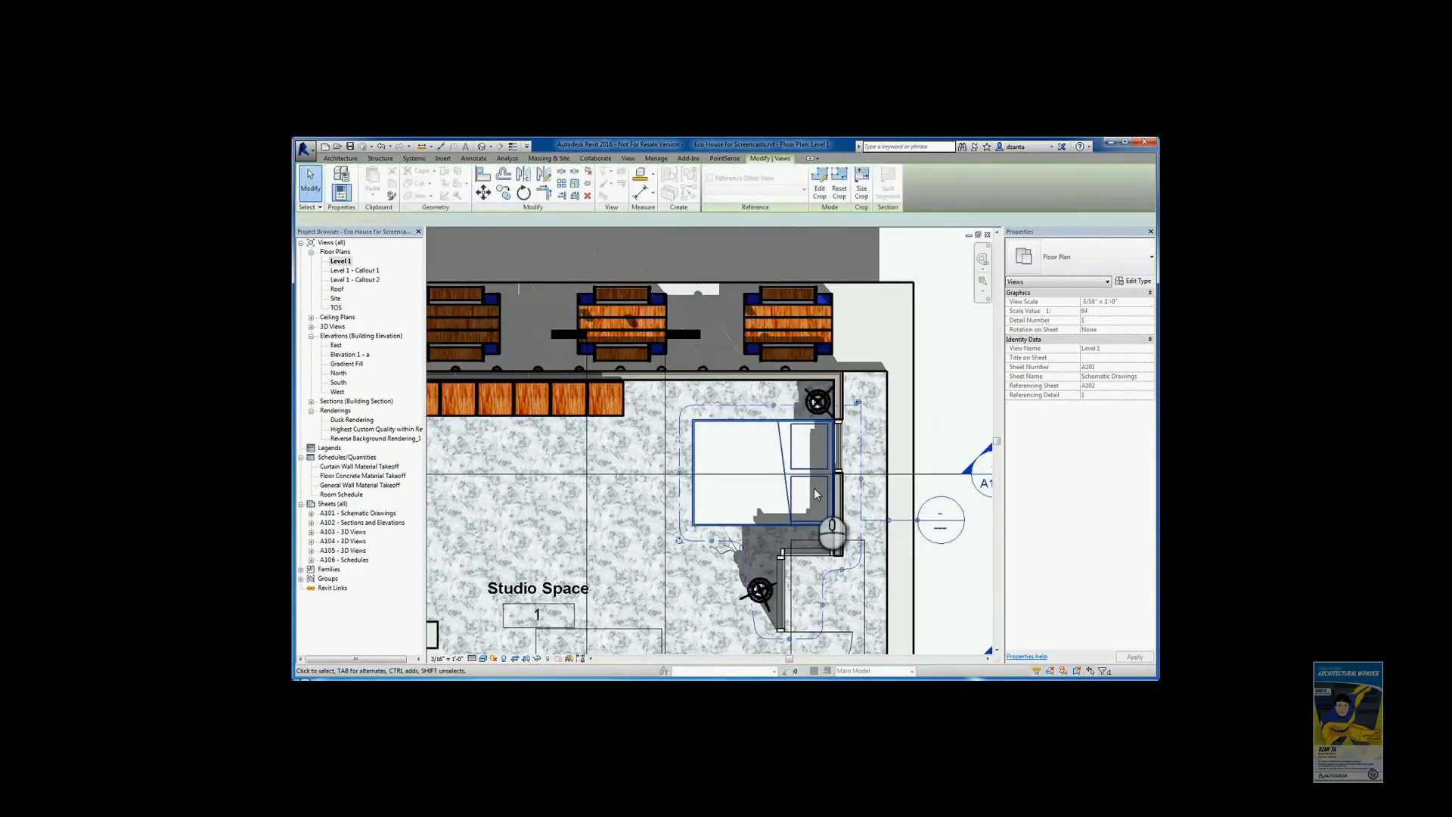
# Step: Move the new callout's head up outside the building's east wall, above section marker 3, and adjust its leader
pyautogui.moveTo(893, 530); pyautogui.dragTo(959, 403)
pyautogui.moveTo(976, 342); pyautogui.dragTo(904, 329, button='middle')
pyautogui.moveTo(892, 323); pyautogui.dragTo(902, 466)
# Step: Open the sketched callout's view from its head to inspect the cropped shape, and return to the Level 1 plan
pyautogui.doubleClick(878, 454)
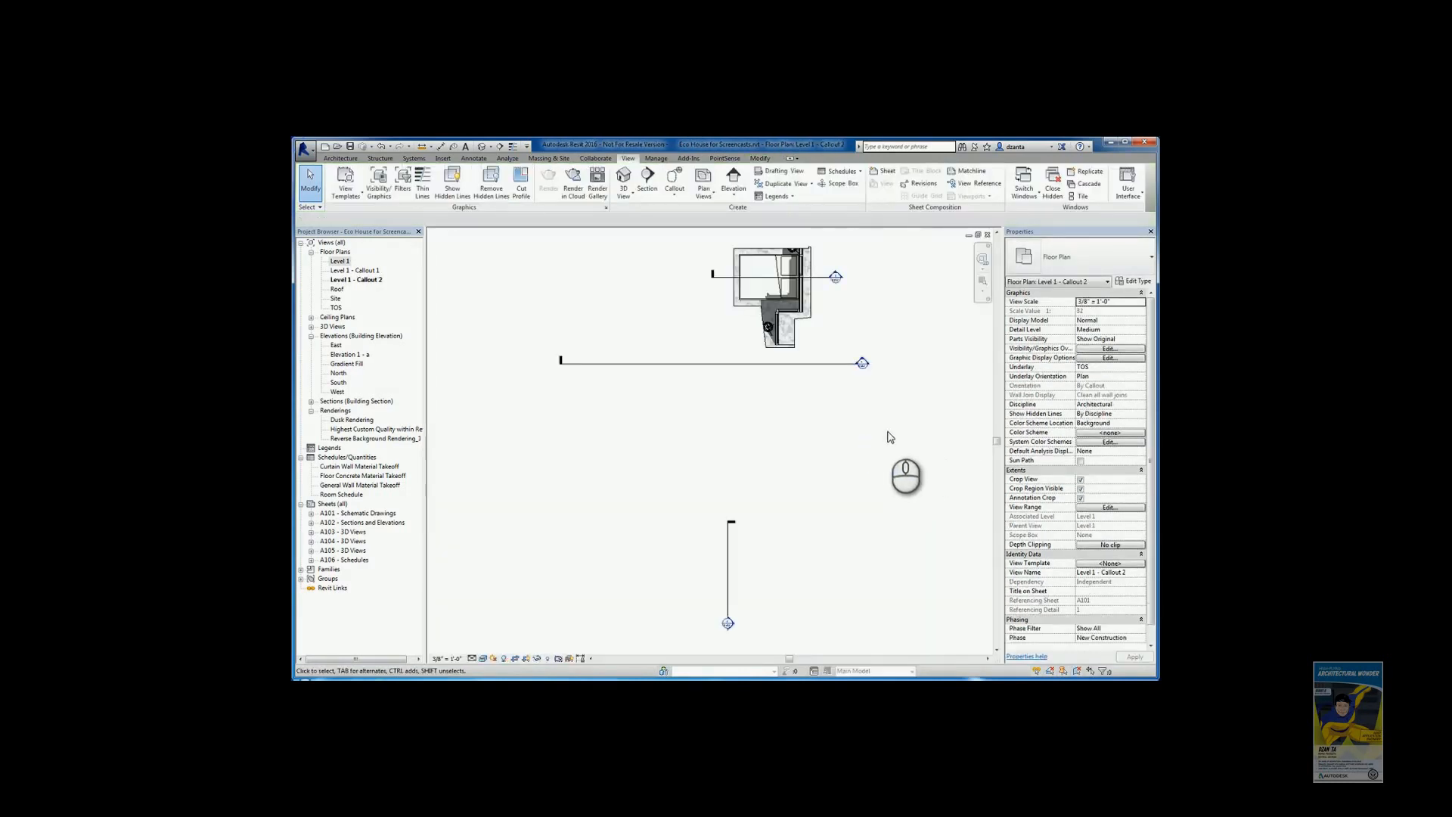
pyautogui.scroll(5, 876, 398)
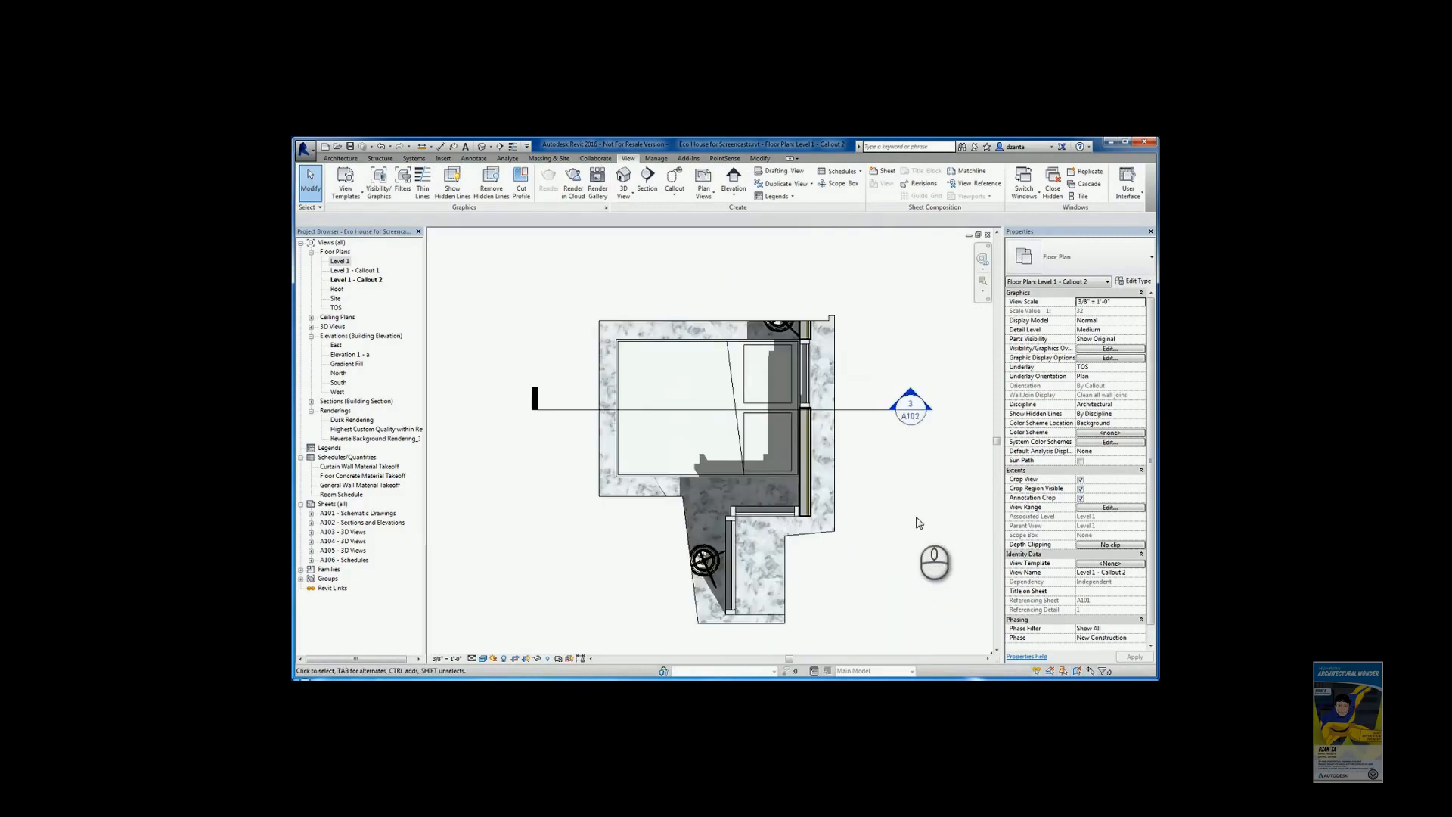
pyautogui.click(987, 235)
pyautogui.moveTo(864, 481); pyautogui.dragTo(932, 364, button='middle')
pyautogui.scroll(-1, 898, 434)
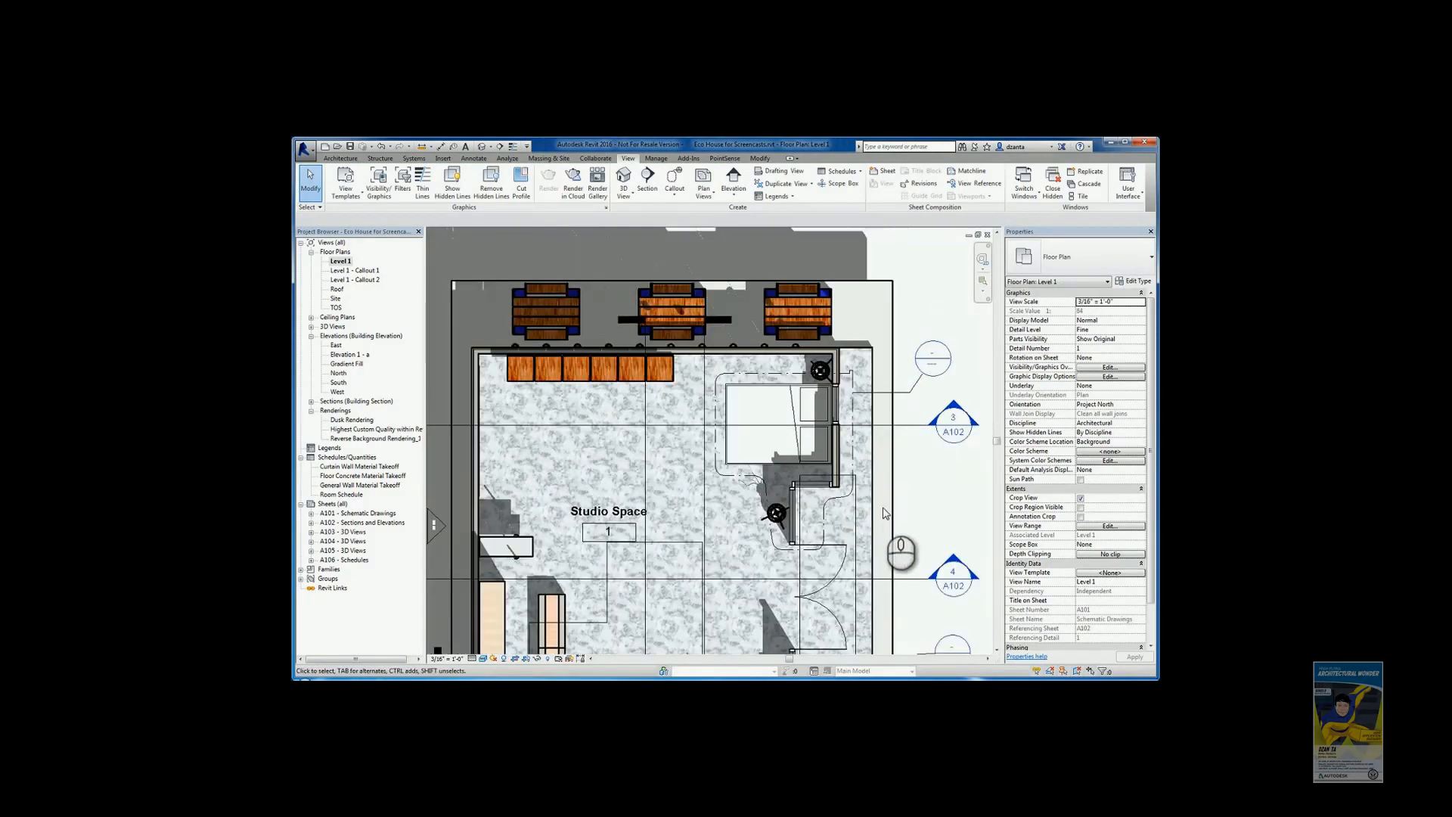
# Step: Open the boundary sketch of the callout around the bed, and finish it without editing the outline
pyautogui.doubleClick(854, 443)
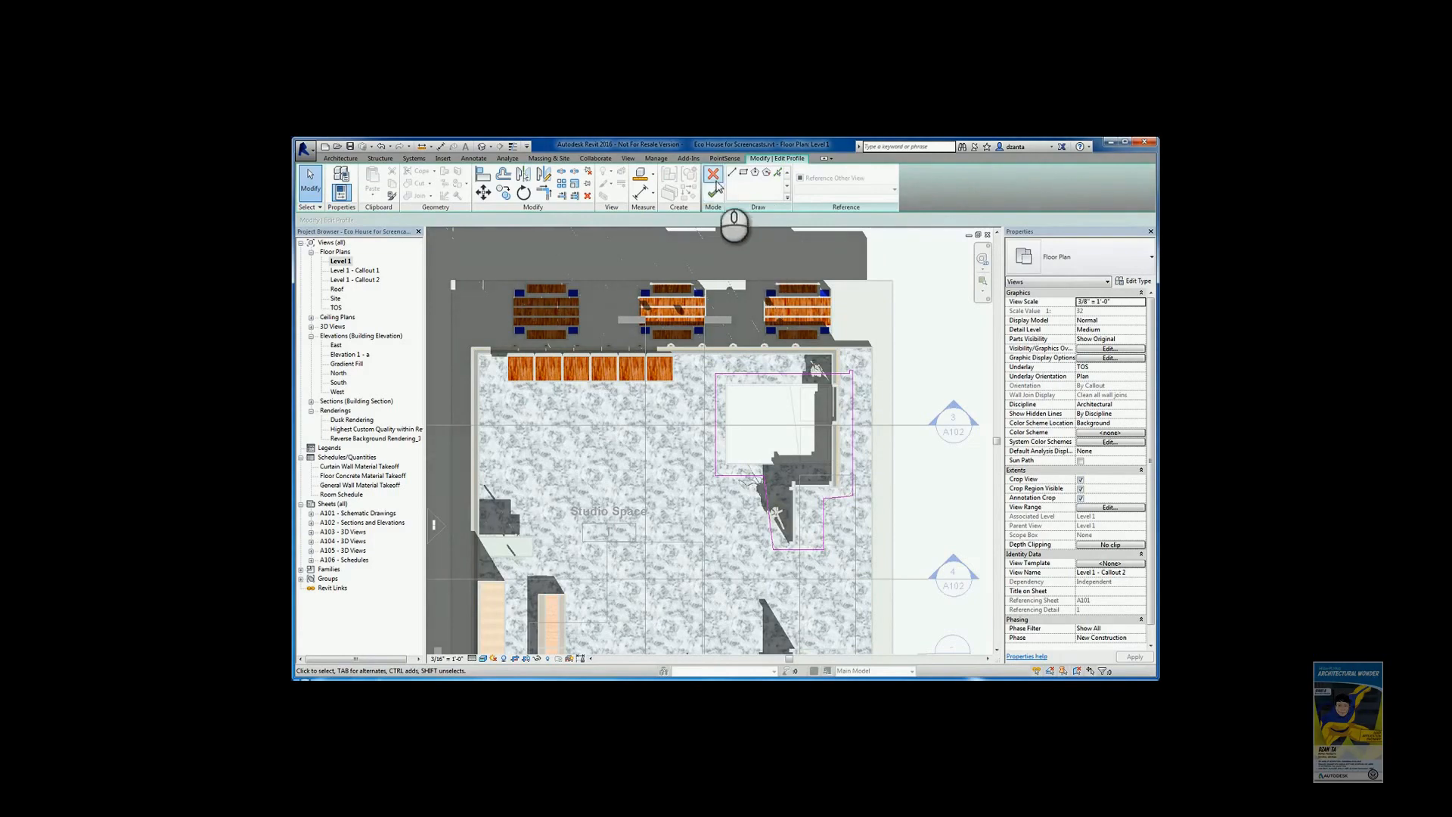
pyautogui.click(714, 191)
pyautogui.moveTo(882, 491); pyautogui.dragTo(861, 402, button='middle')
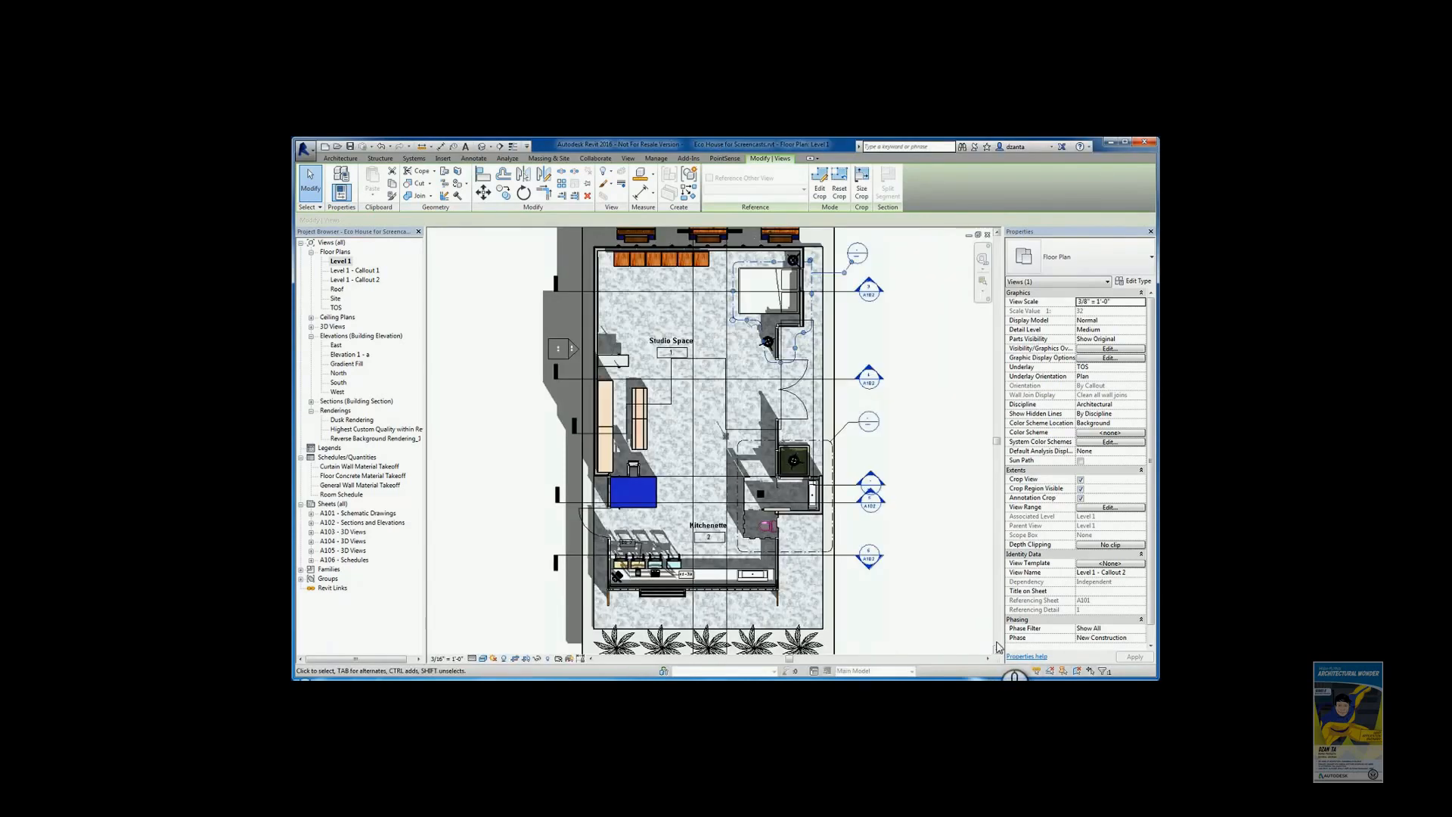
# Step: Edit the boundary sketch of the callout beside the Kitchenette, drawing a horizontal and a near-vertical line across its lower-east corner
pyautogui.scroll(5, 842, 530)
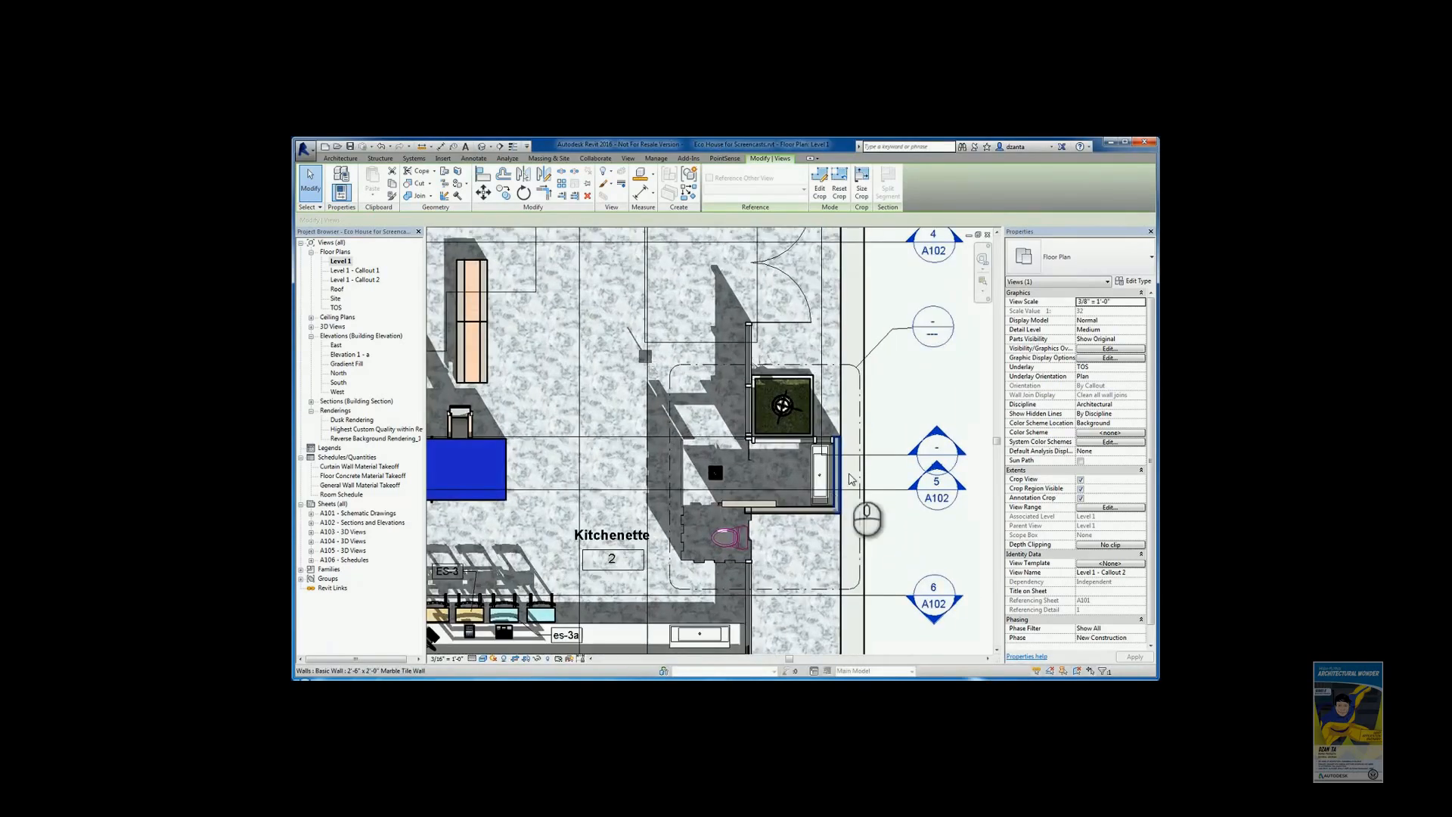
pyautogui.doubleClick(861, 396)
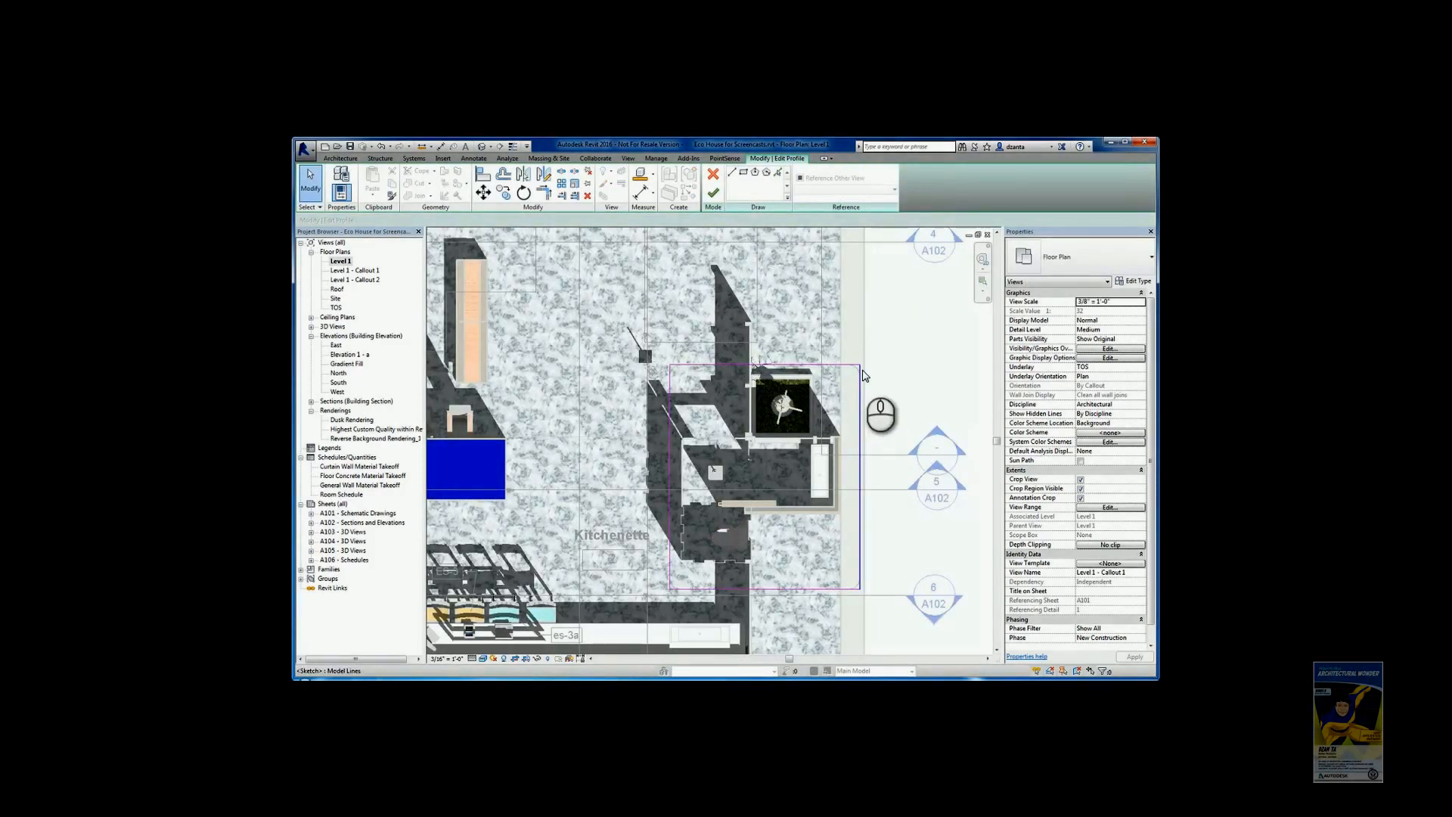
pyautogui.click(732, 174)
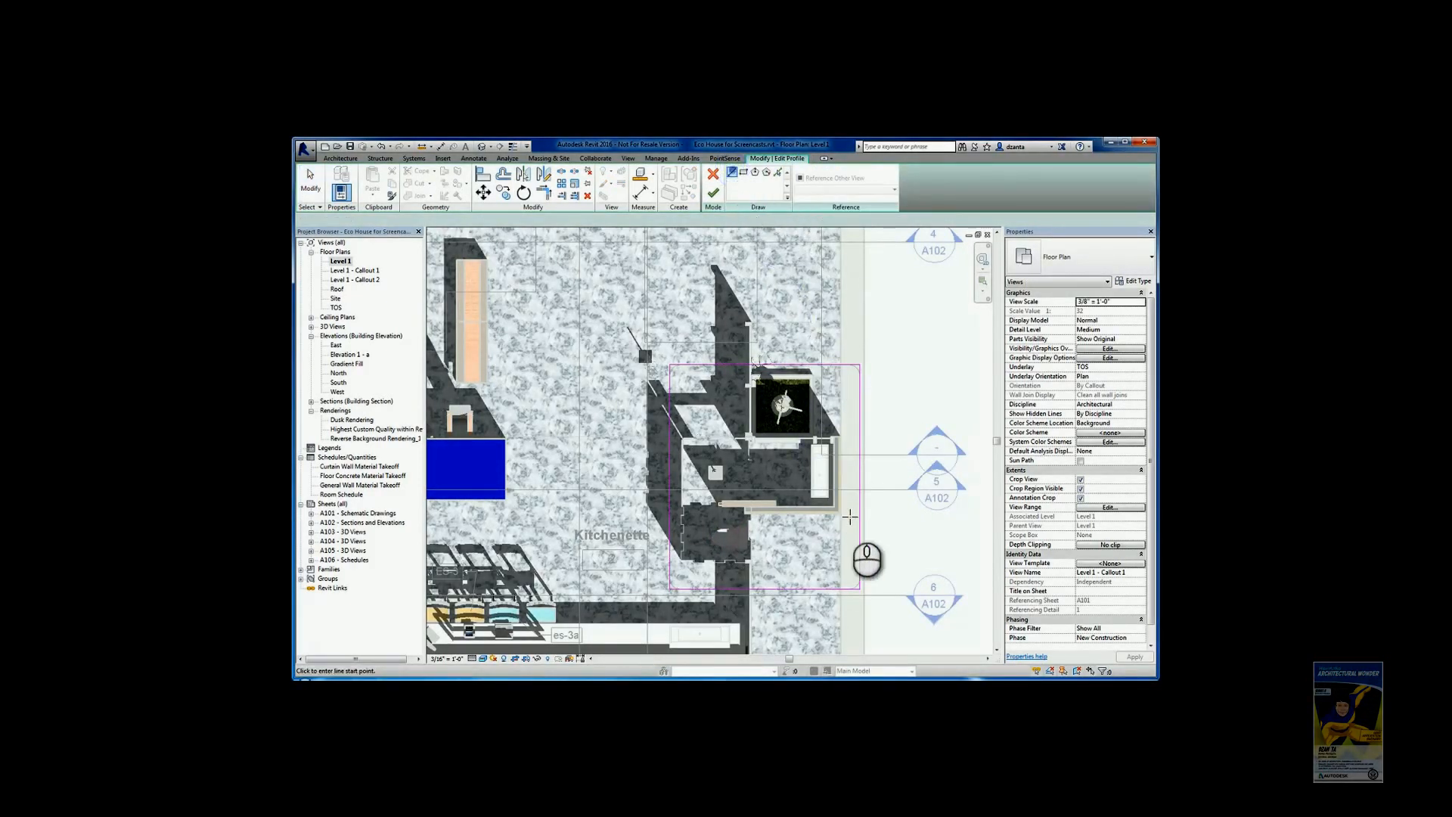
pyautogui.click(783, 527)
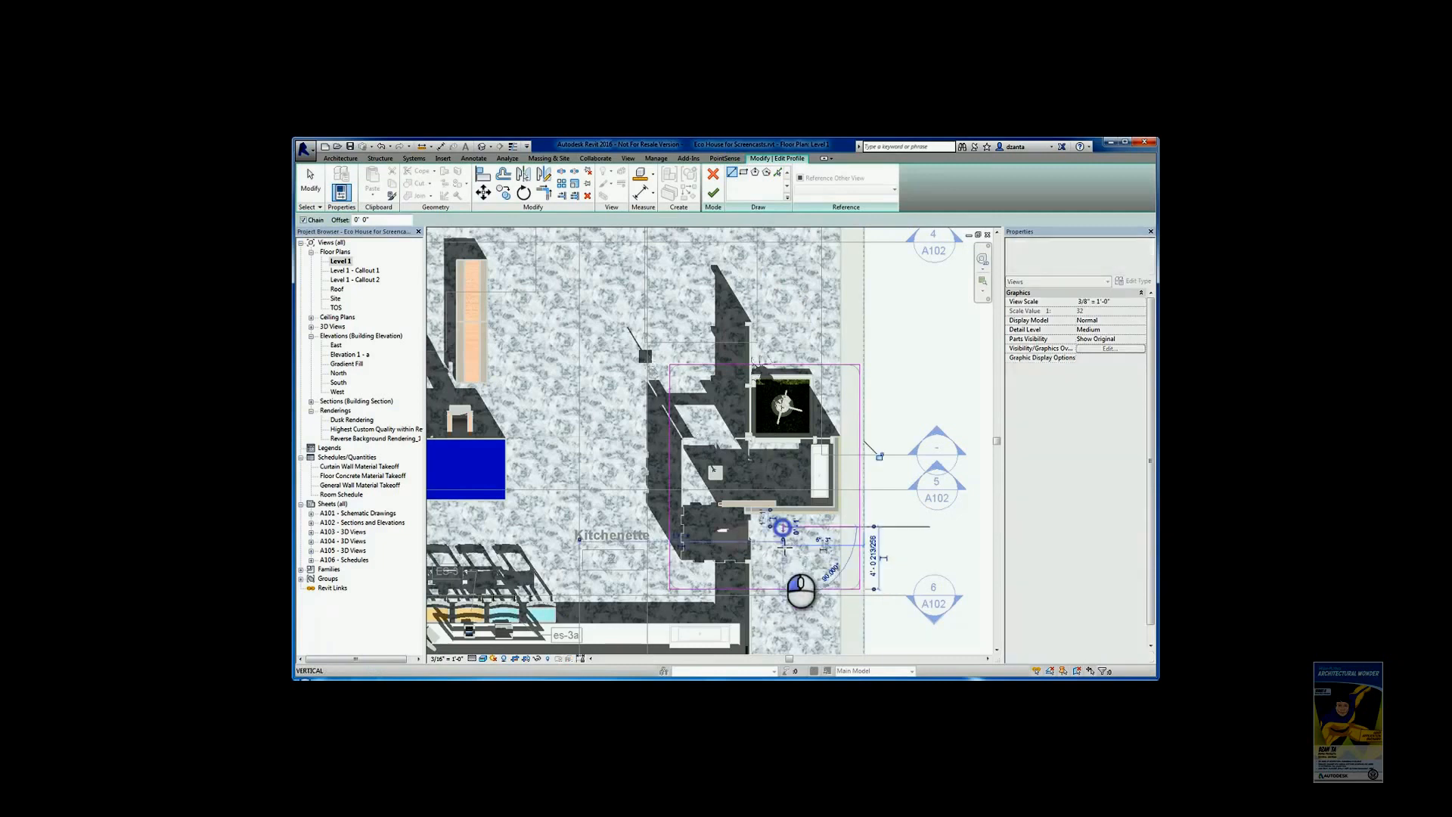
pyautogui.click(778, 587)
# Step: Trim the callout's boundary lines to the new segments so the lower-east corner is notched out, and finish the sketch
pyautogui.press('t')
pyautogui.press('r')
pyautogui.click(765, 600)
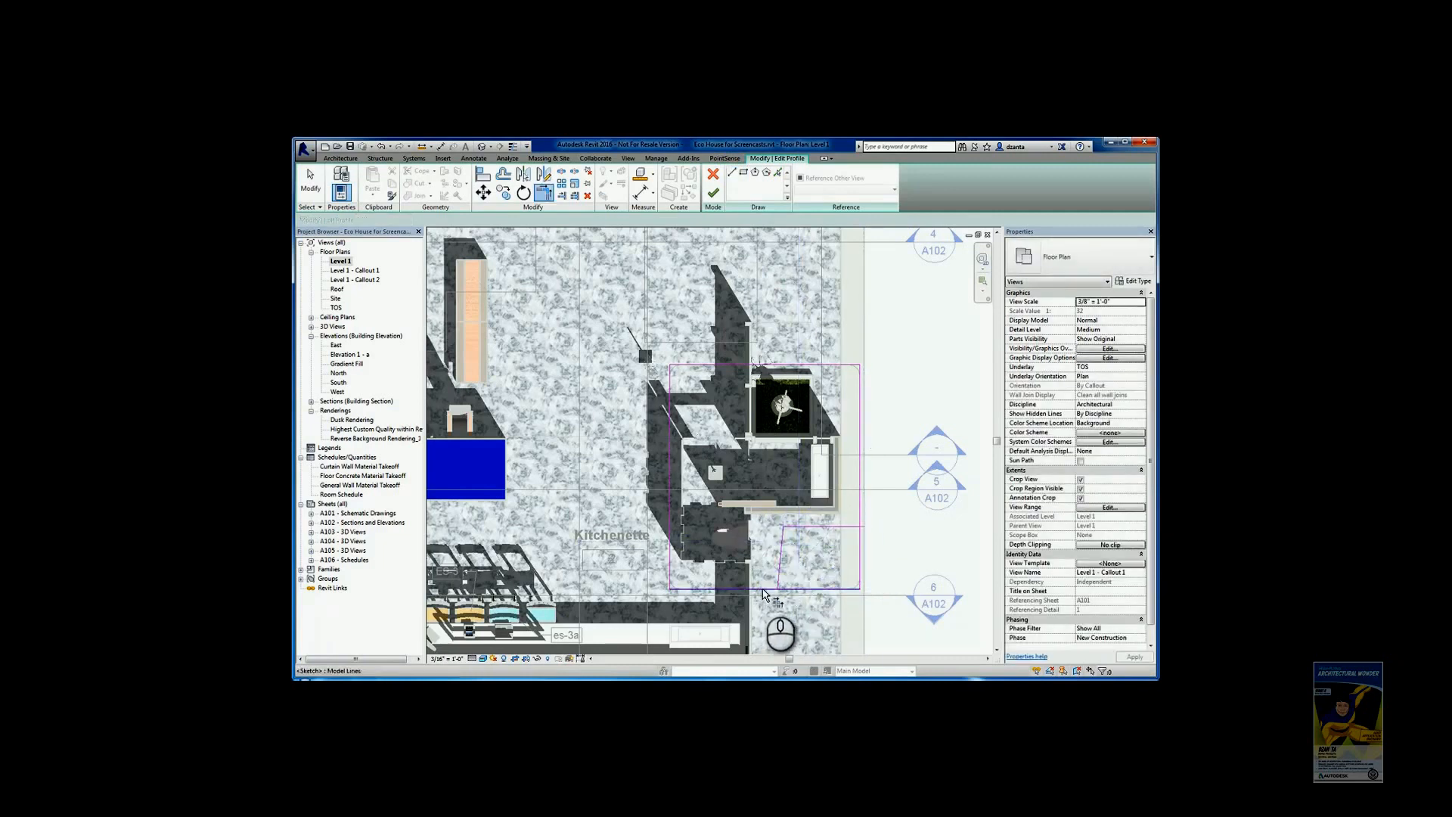
pyautogui.click(857, 518)
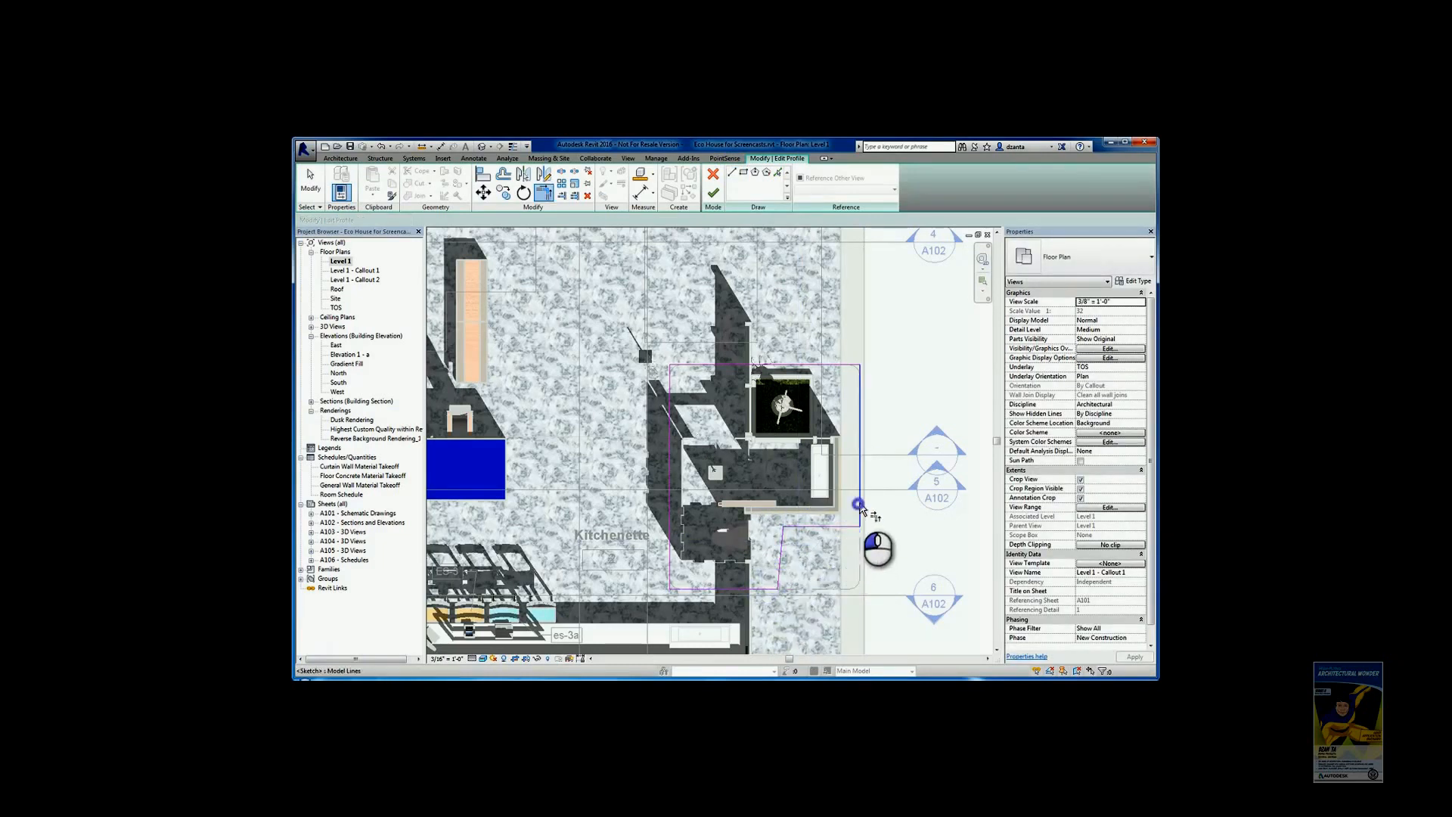
pyautogui.press('Escape')
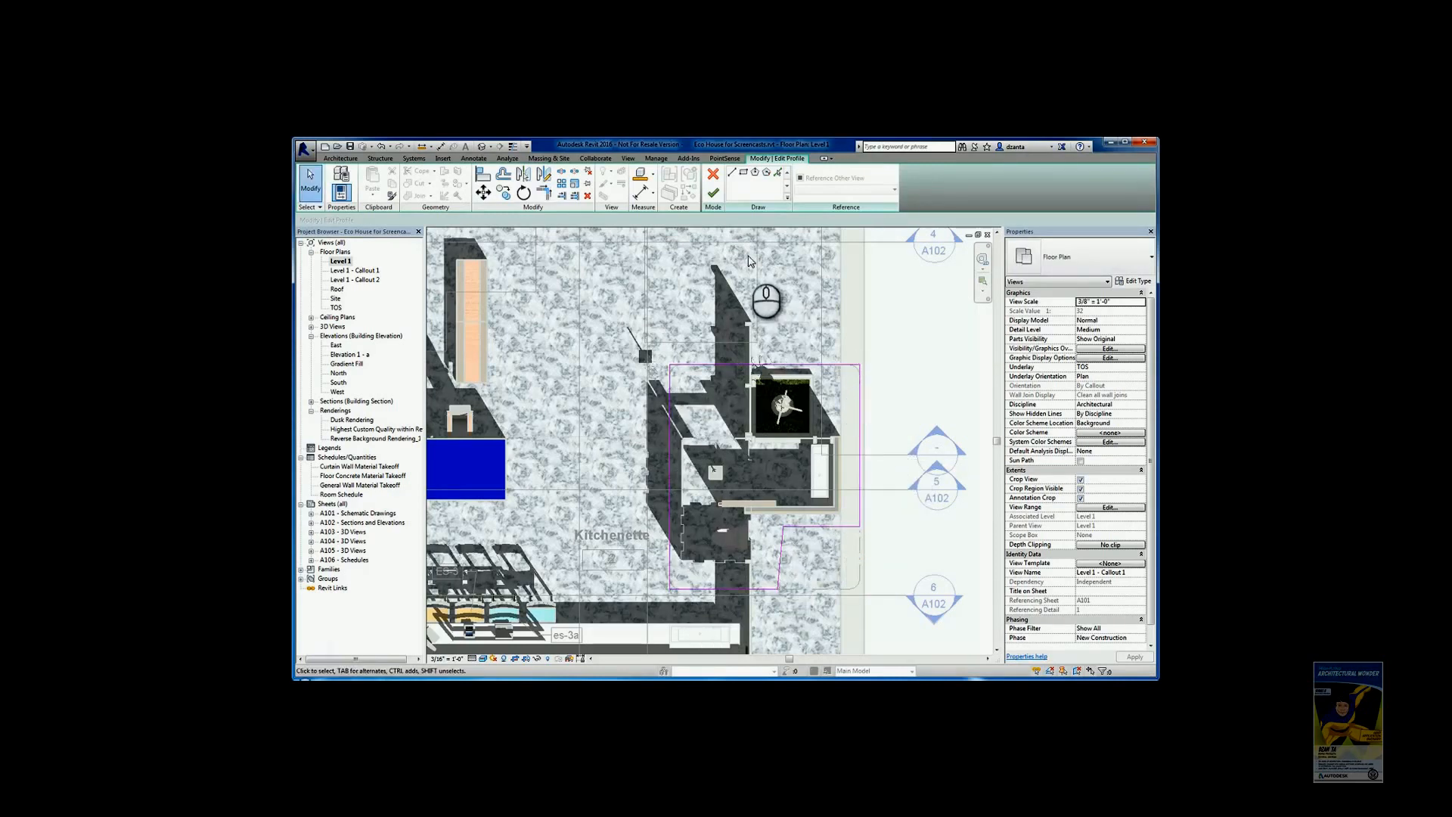
pyautogui.click(713, 175)
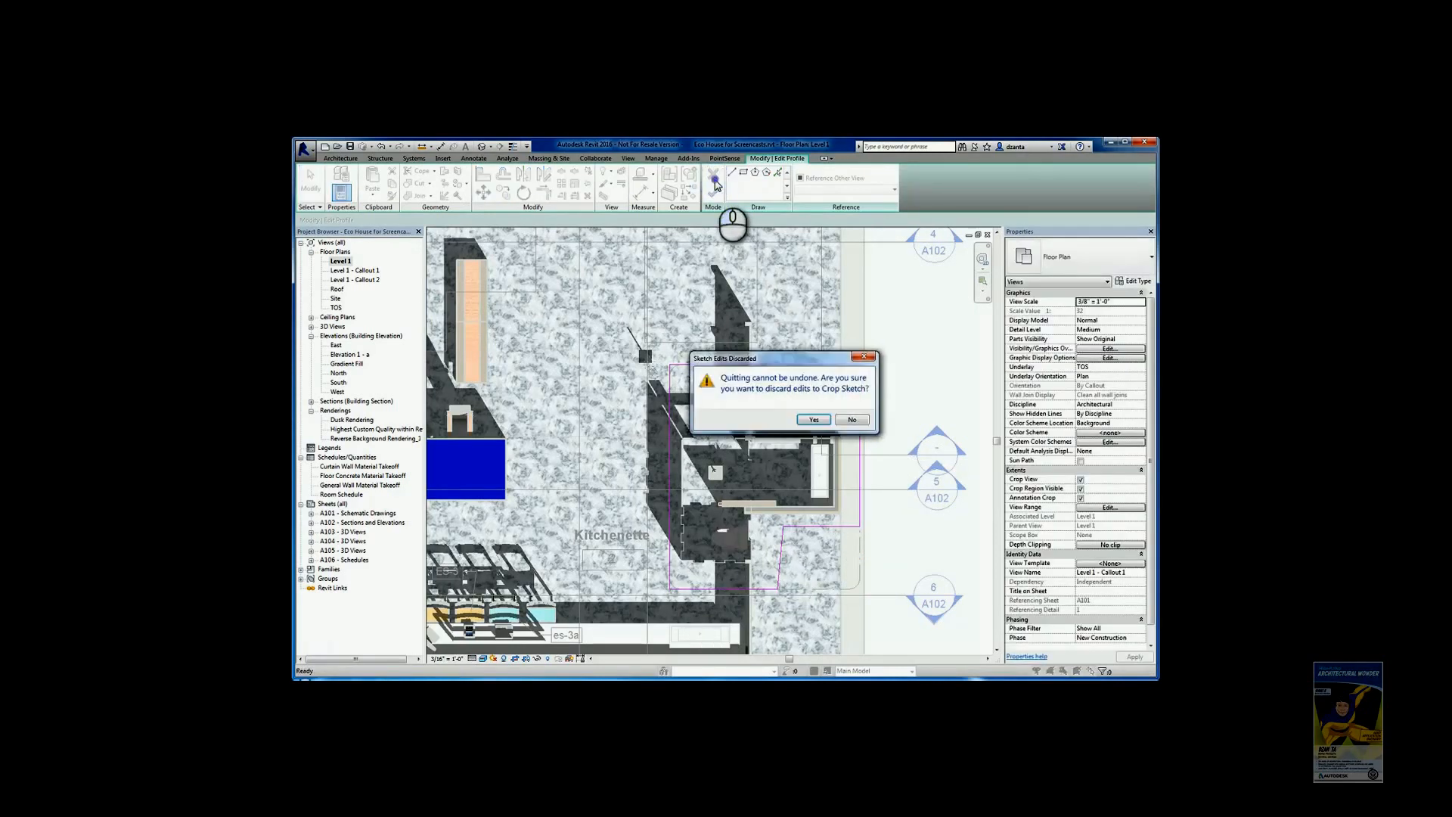
pyautogui.click(850, 420)
pyautogui.click(711, 195)
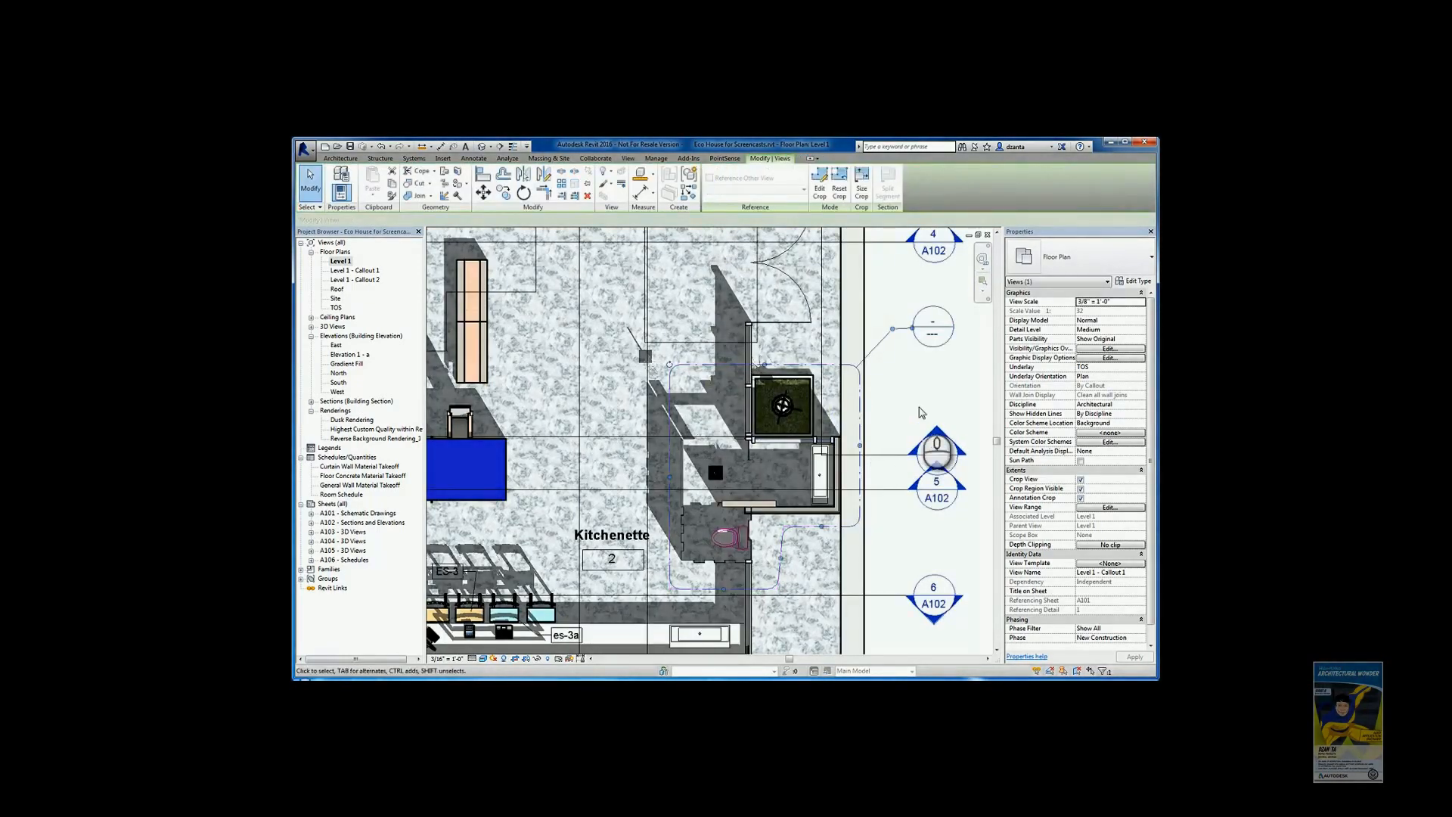
pyautogui.click(903, 391)
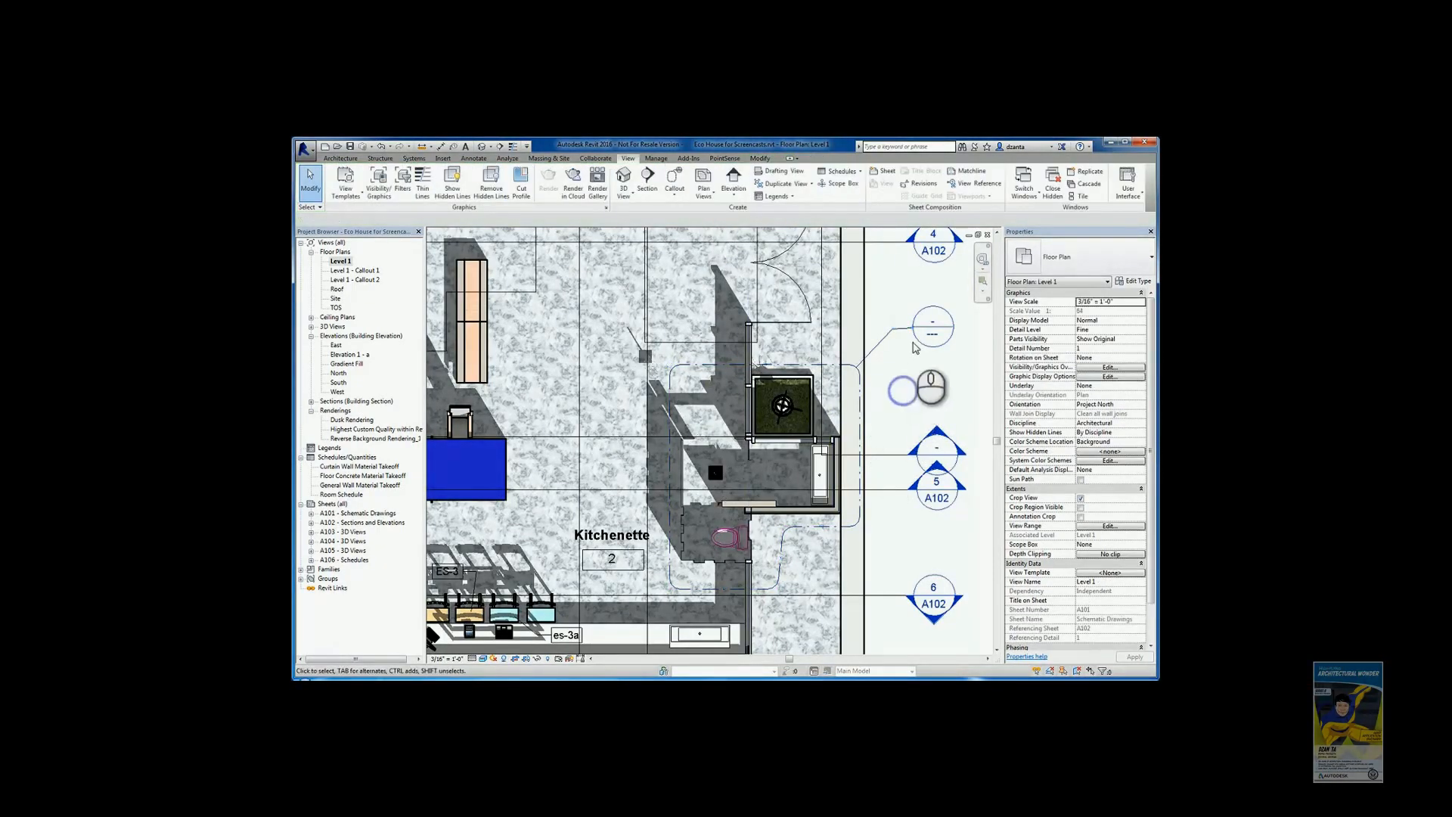
# Step: Open the Level 1 - Callout 1 view from its head to check the notched crop, and return to the Level 1 plan
pyautogui.doubleClick(923, 338)
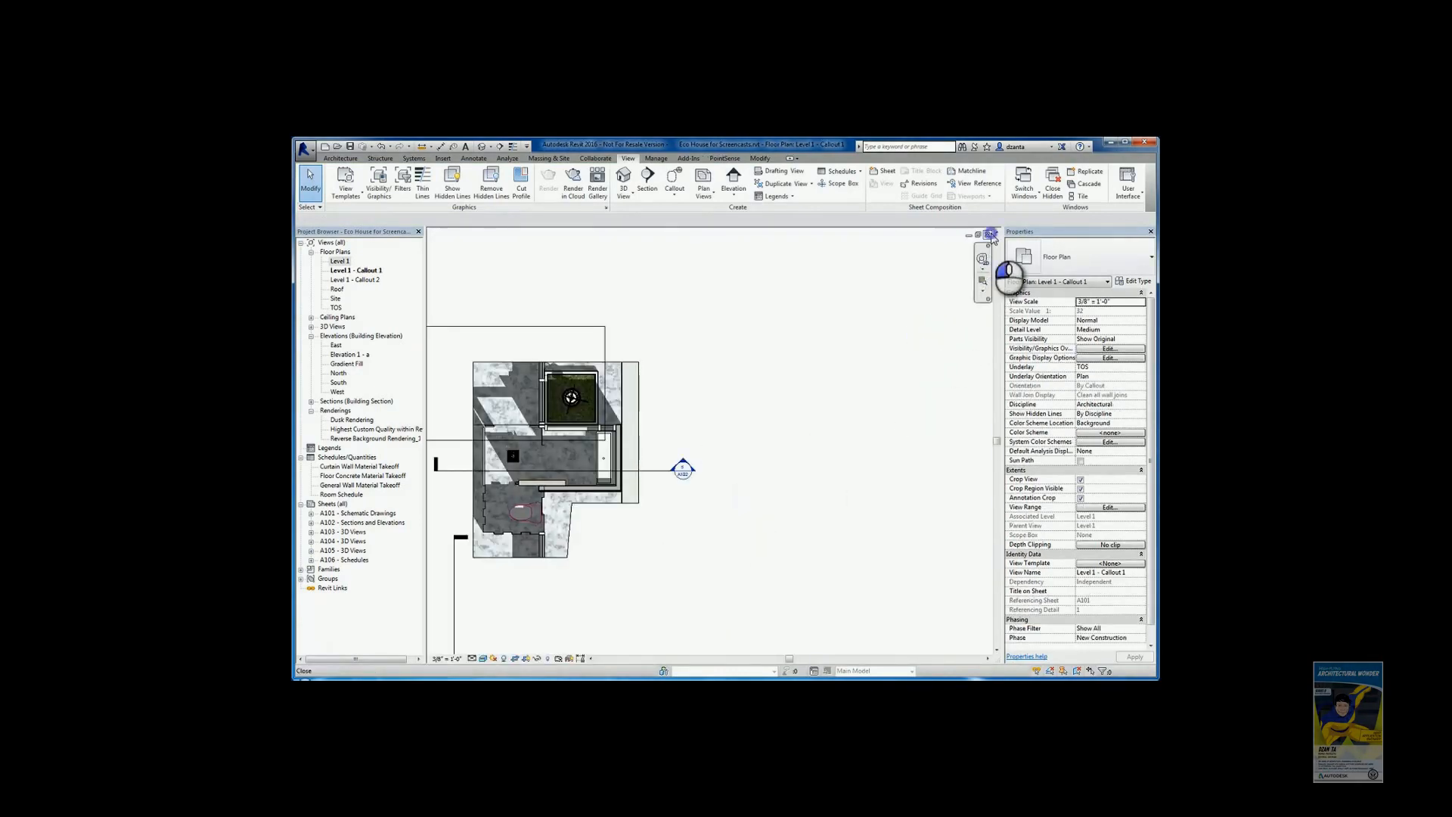
pyautogui.click(988, 234)
pyautogui.scroll(-3, 937, 363)
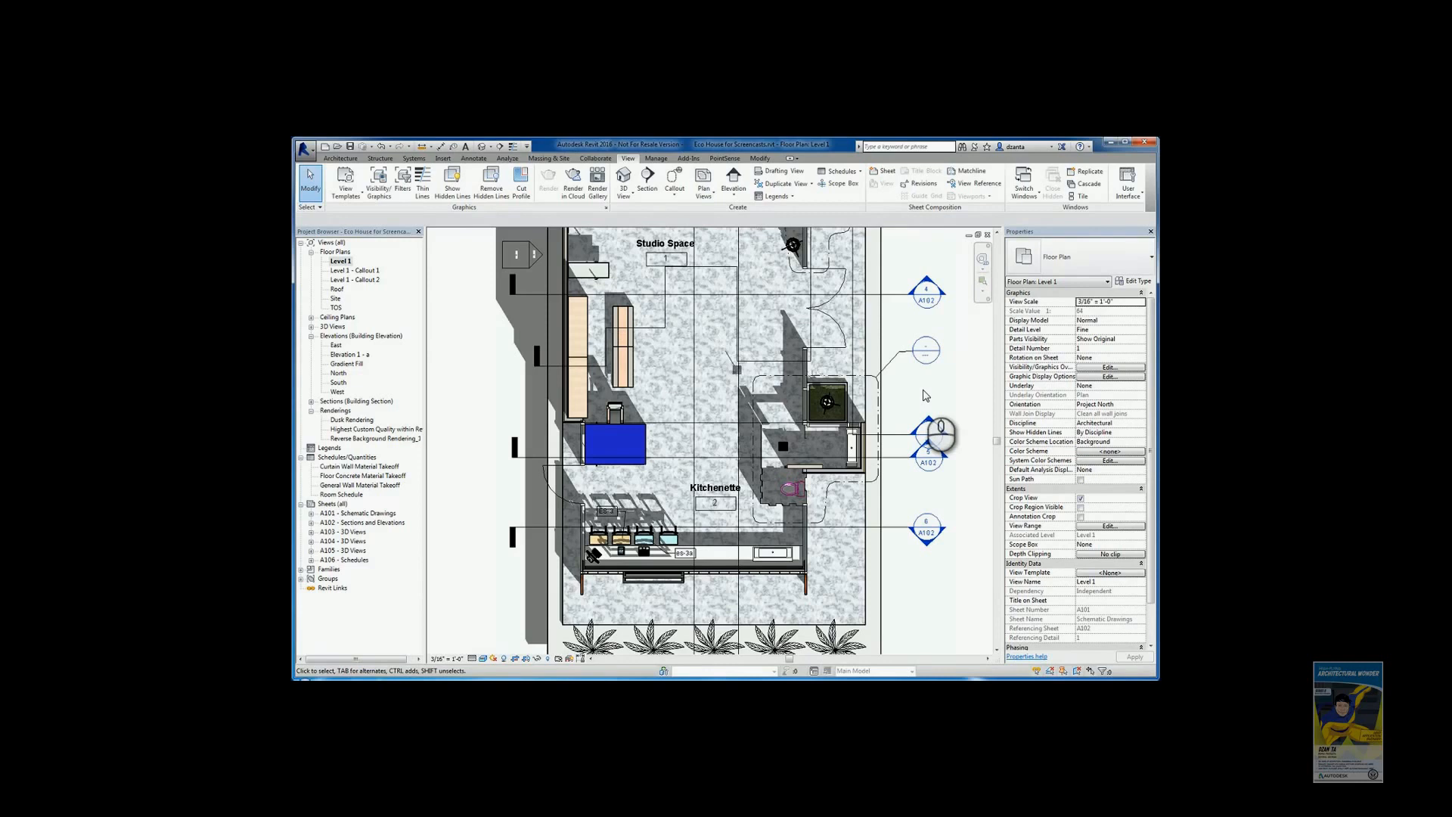
pyautogui.moveTo(938, 395); pyautogui.dragTo(904, 444, button='middle')
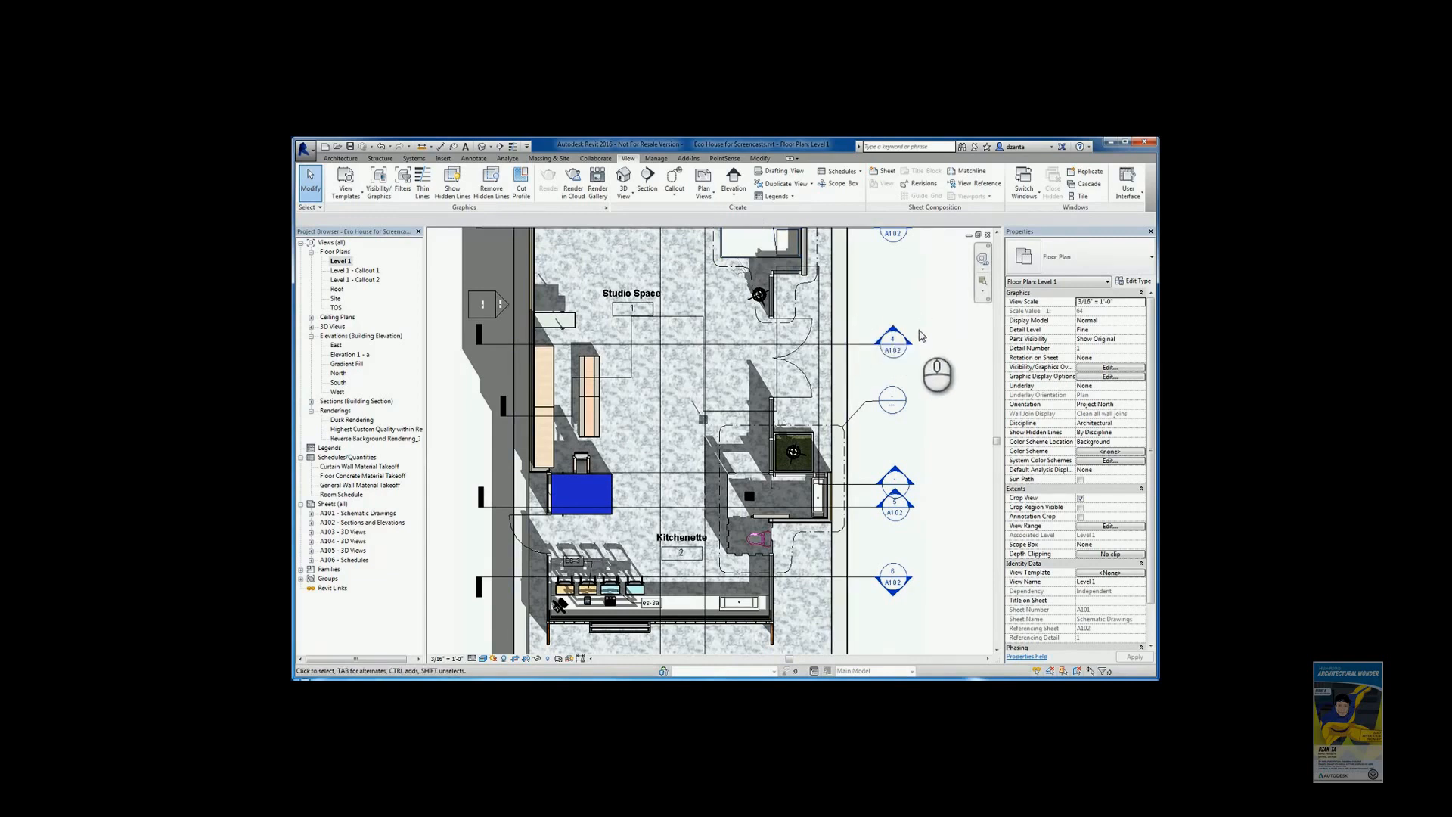
pyautogui.moveTo(921, 337); pyautogui.dragTo(926, 377, button='middle')
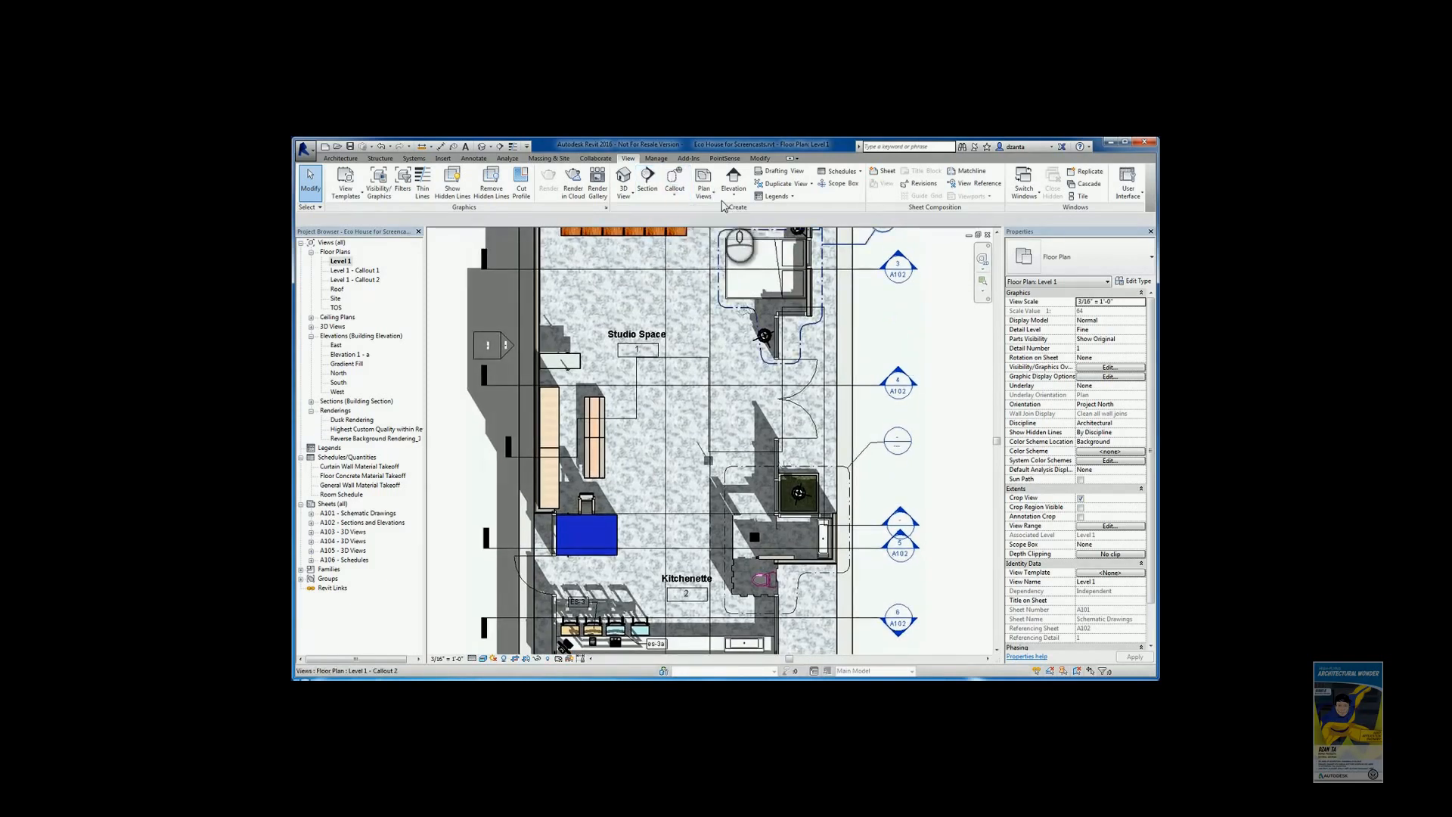
# Step: Place a rectangular callout referencing a new drafting view around the small table at the Studio Space's west wall, and select it
pyautogui.click(674, 195)
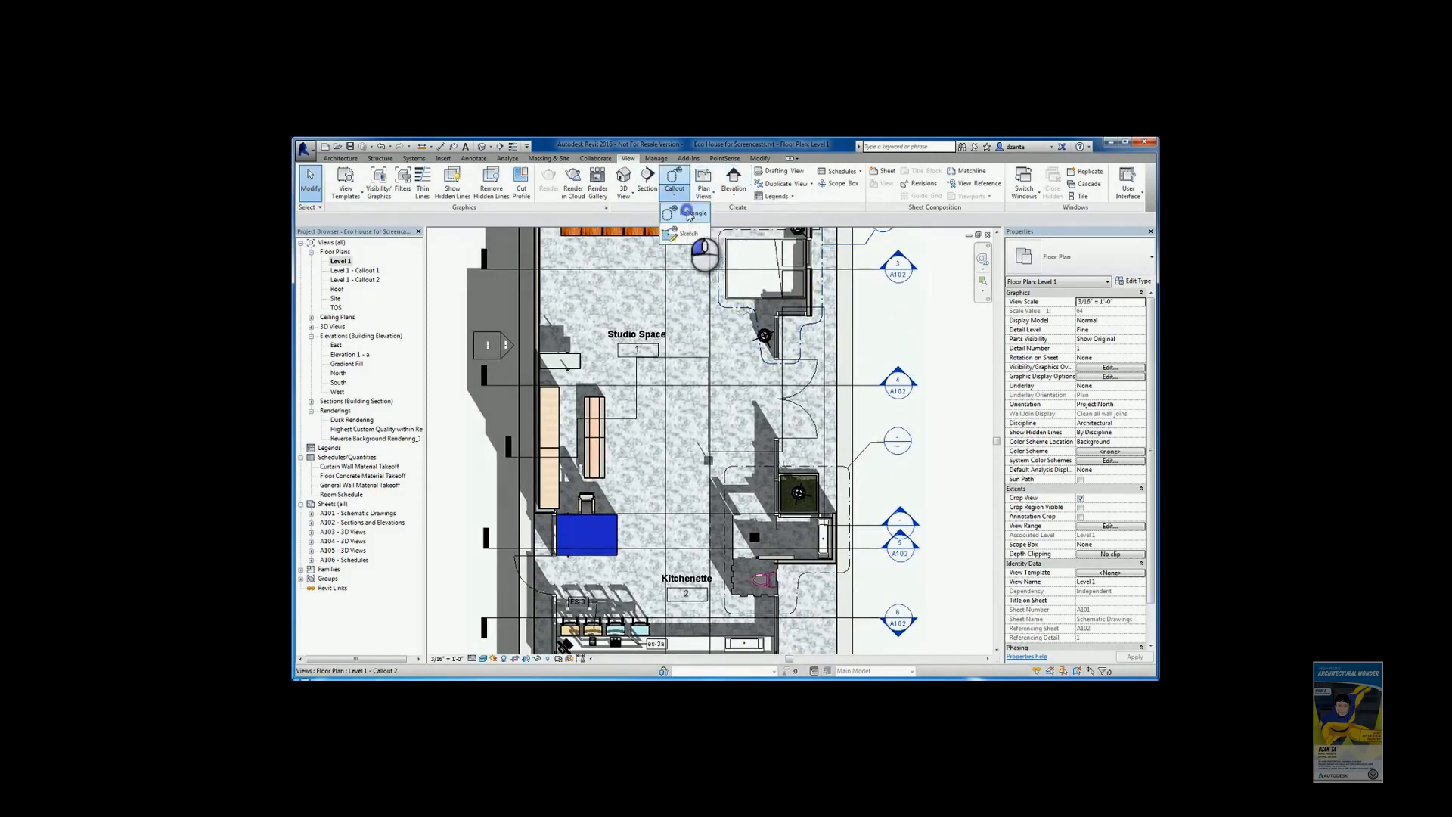
pyautogui.click(688, 214)
pyautogui.scroll(4, 640, 416)
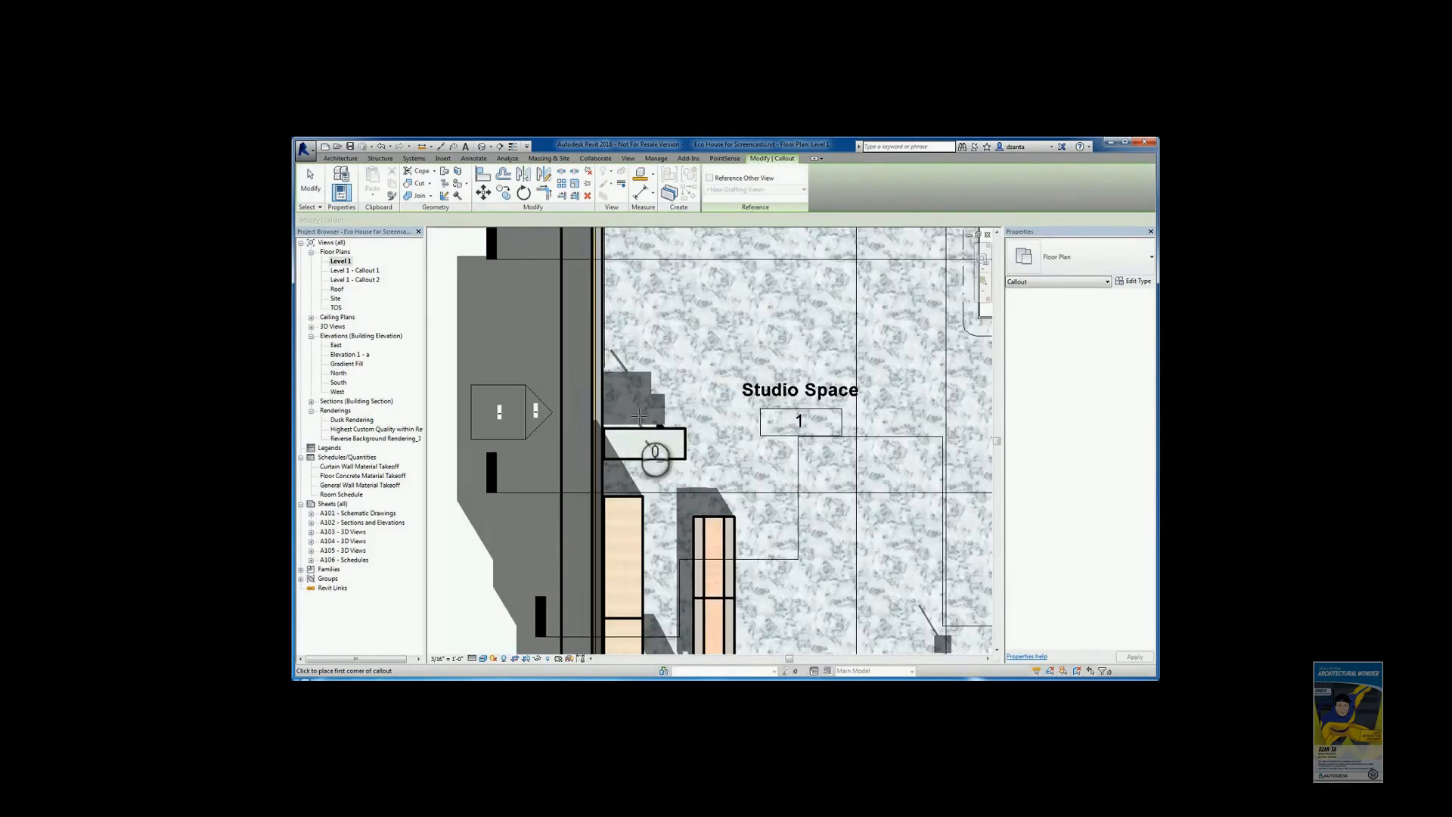
pyautogui.click(710, 178)
pyautogui.click(732, 190)
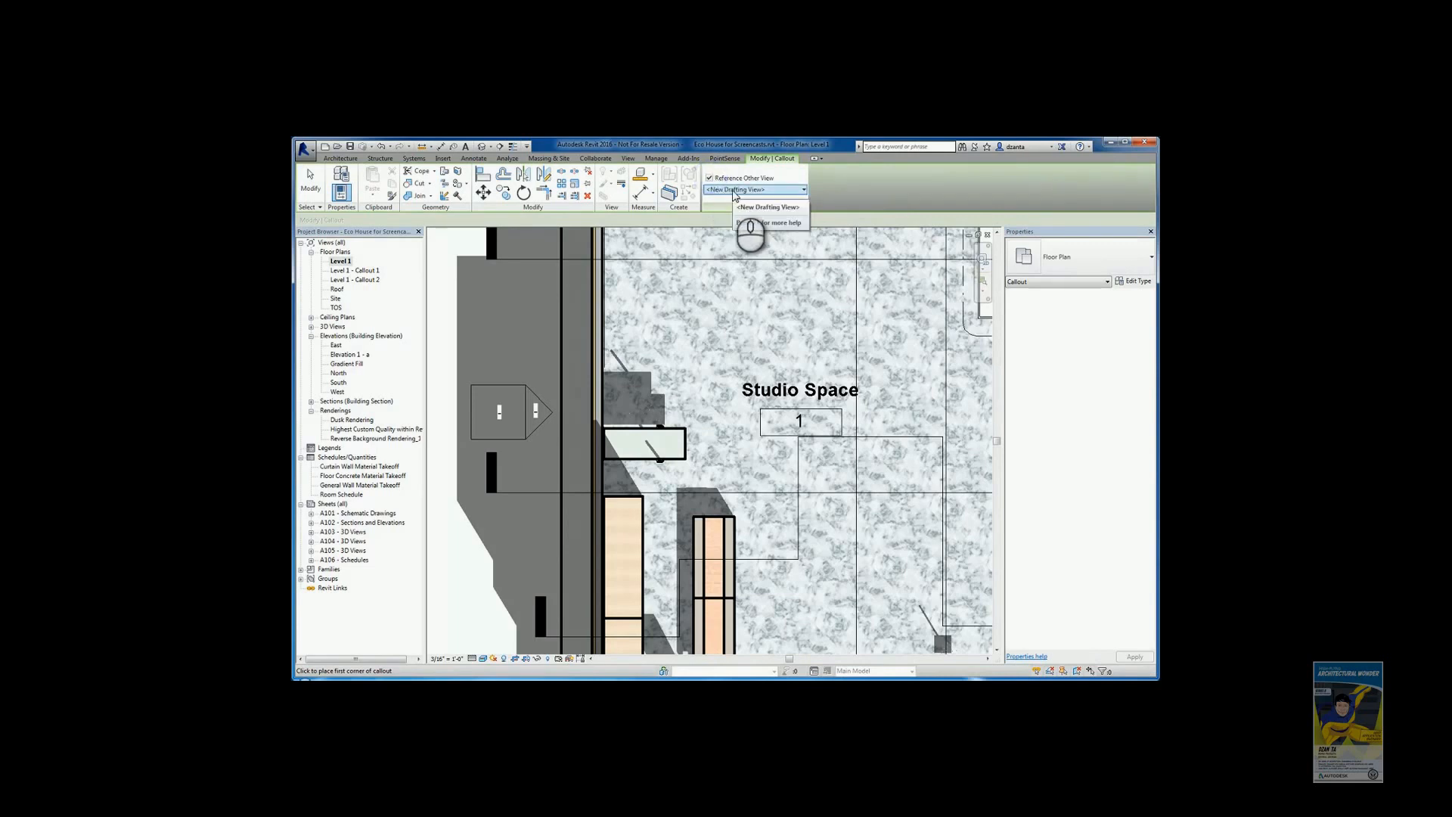
pyautogui.click(740, 207)
pyautogui.click(575, 399)
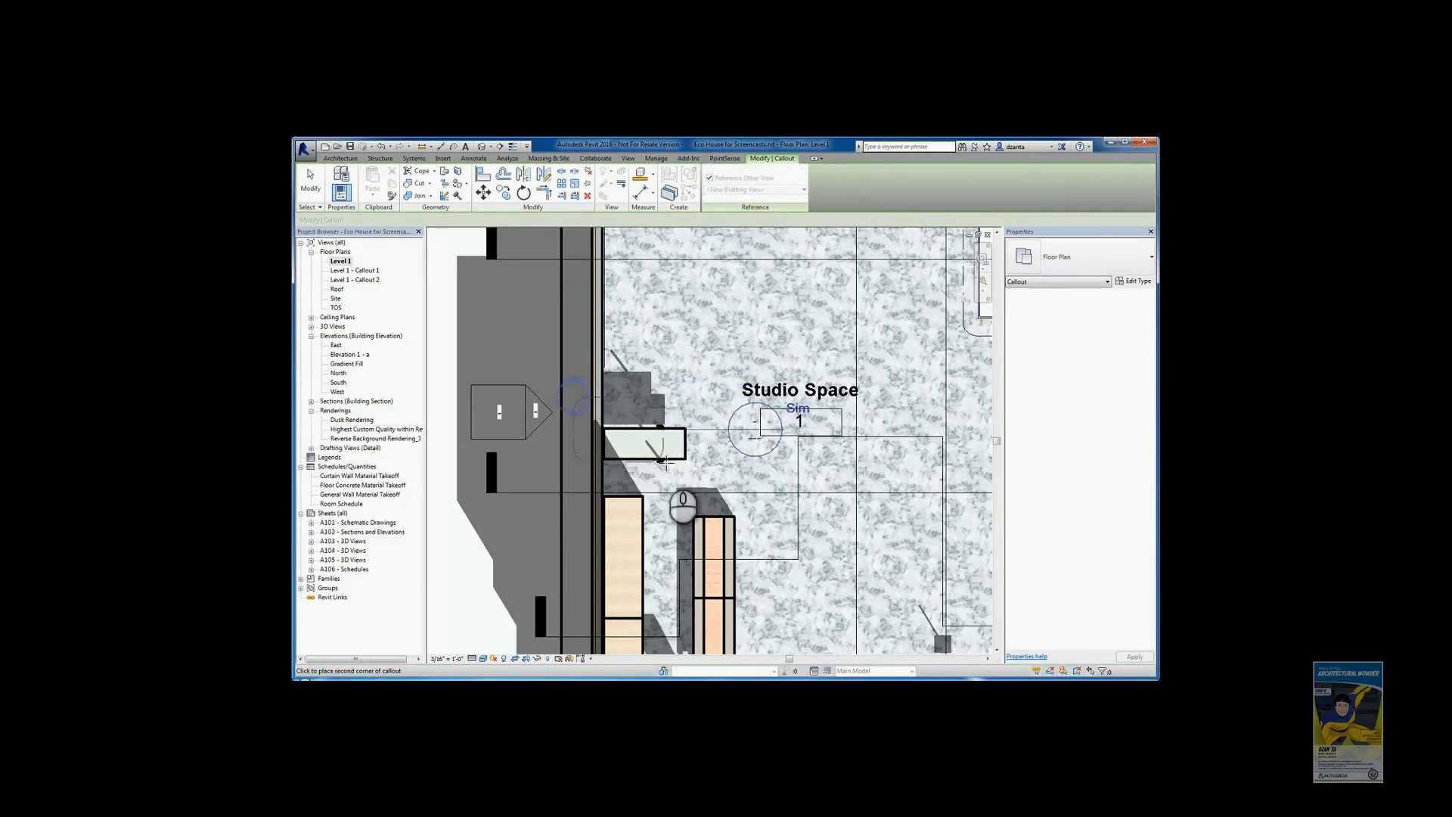
pyautogui.click(718, 480)
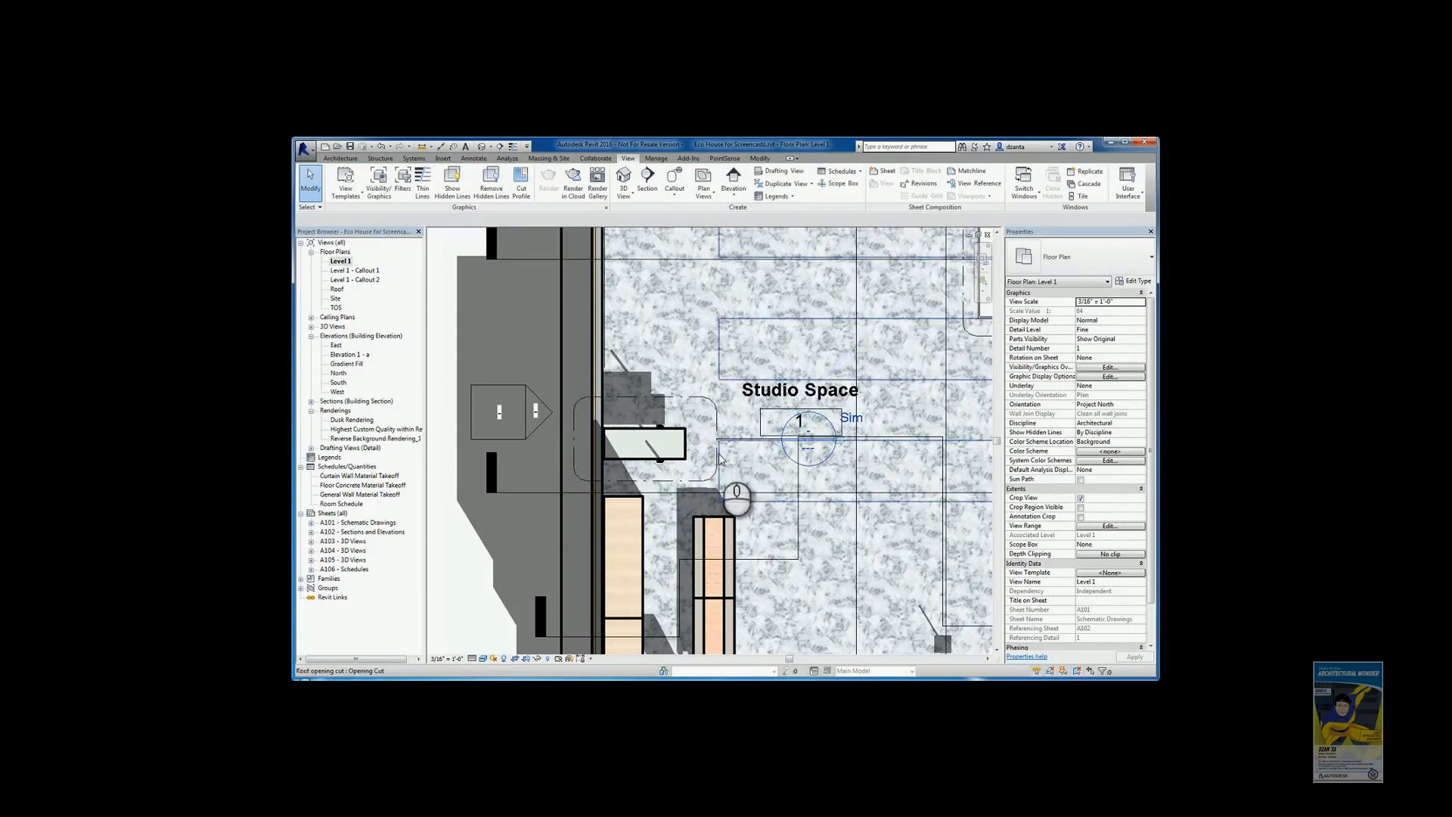
pyautogui.click(711, 478)
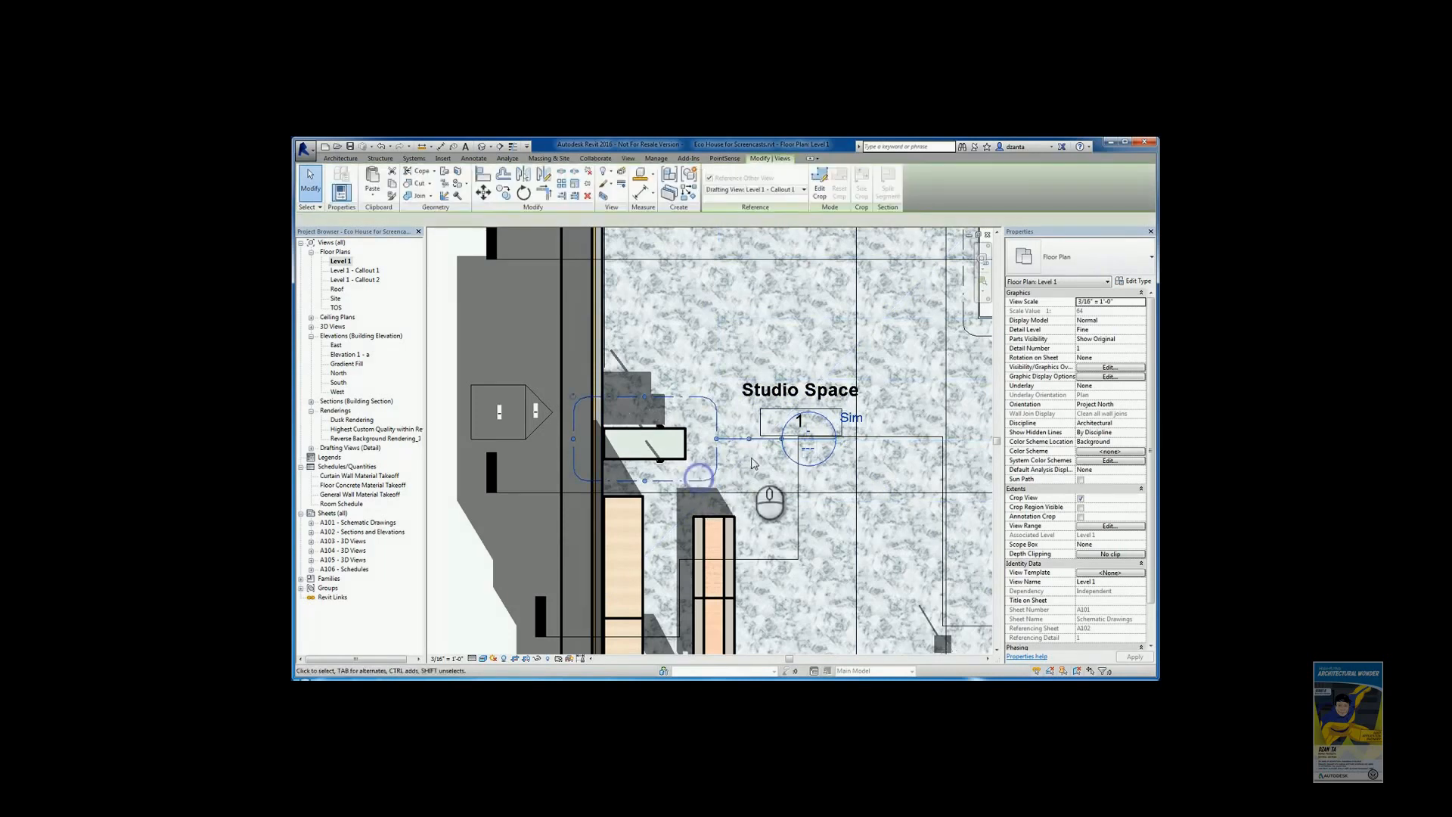
# Step: Move the referenced callout's head outside the building to the west of the Studio Space and adjust its leader elbow
pyautogui.moveTo(779, 445); pyautogui.dragTo(468, 343)
pyautogui.scroll(-2, 512, 352)
pyautogui.moveTo(559, 368); pyautogui.dragTo(651, 381, button='middle')
pyautogui.moveTo(588, 367)
pyautogui.mouseDown()
pyautogui.moveTo(542, 367)
pyautogui.moveTo(599, 386)
pyautogui.moveTo(600, 367)
pyautogui.mouseUp()
pyautogui.click(523, 412)
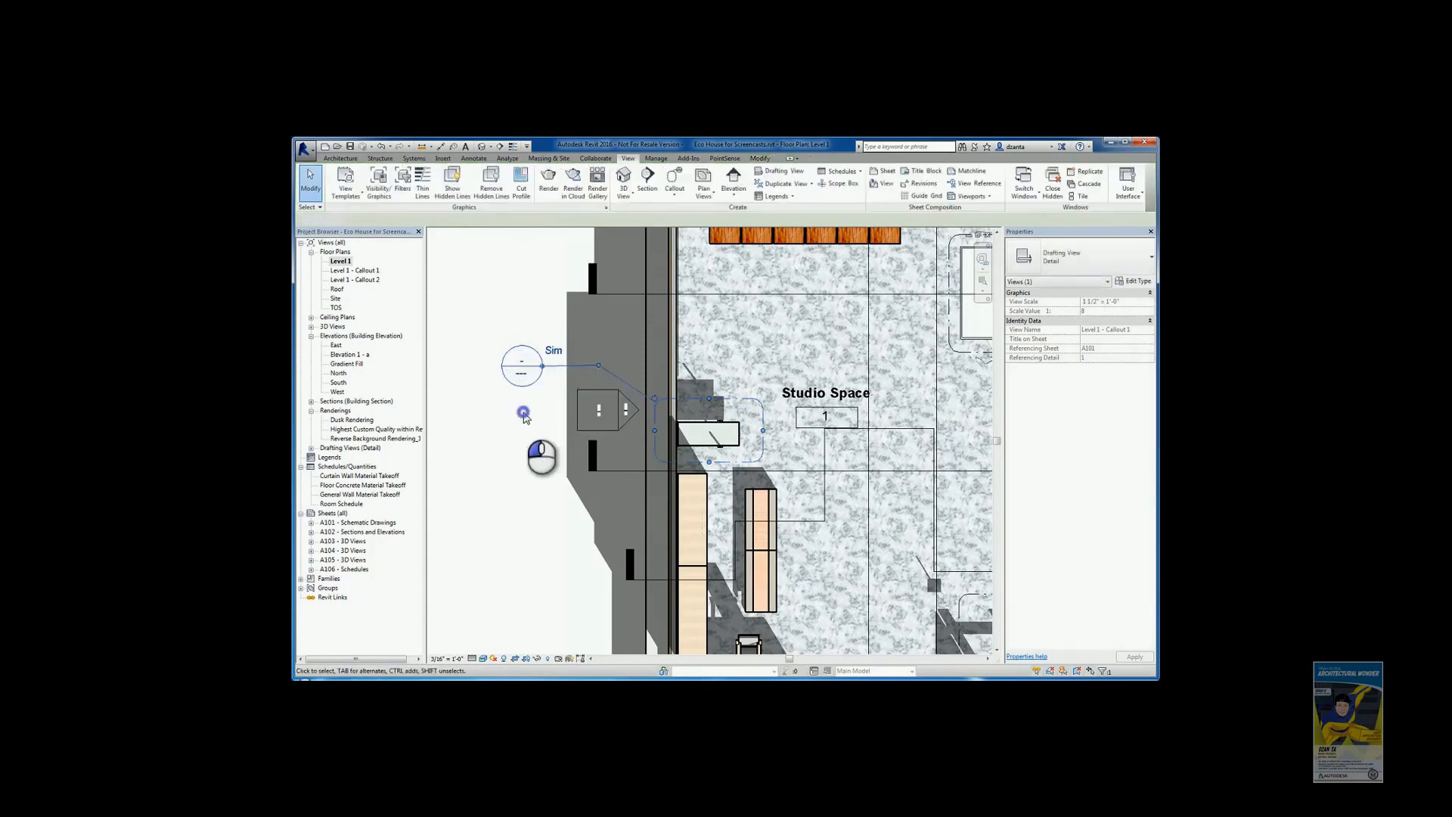
# Step: Open the drafting view from the callout's head and rename it "desk blow up view"
pyautogui.doubleClick(522, 370)
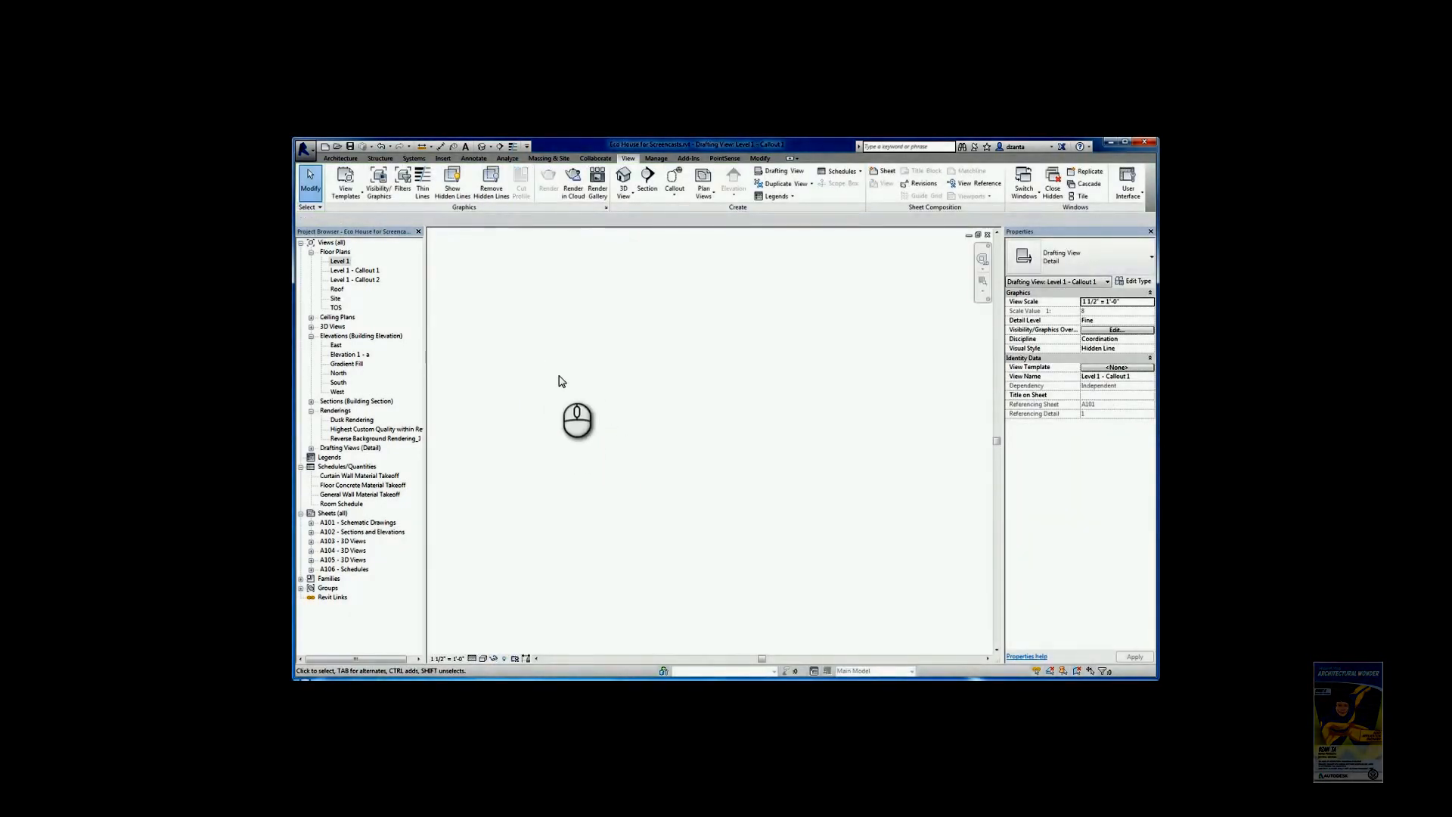
pyautogui.click(311, 448)
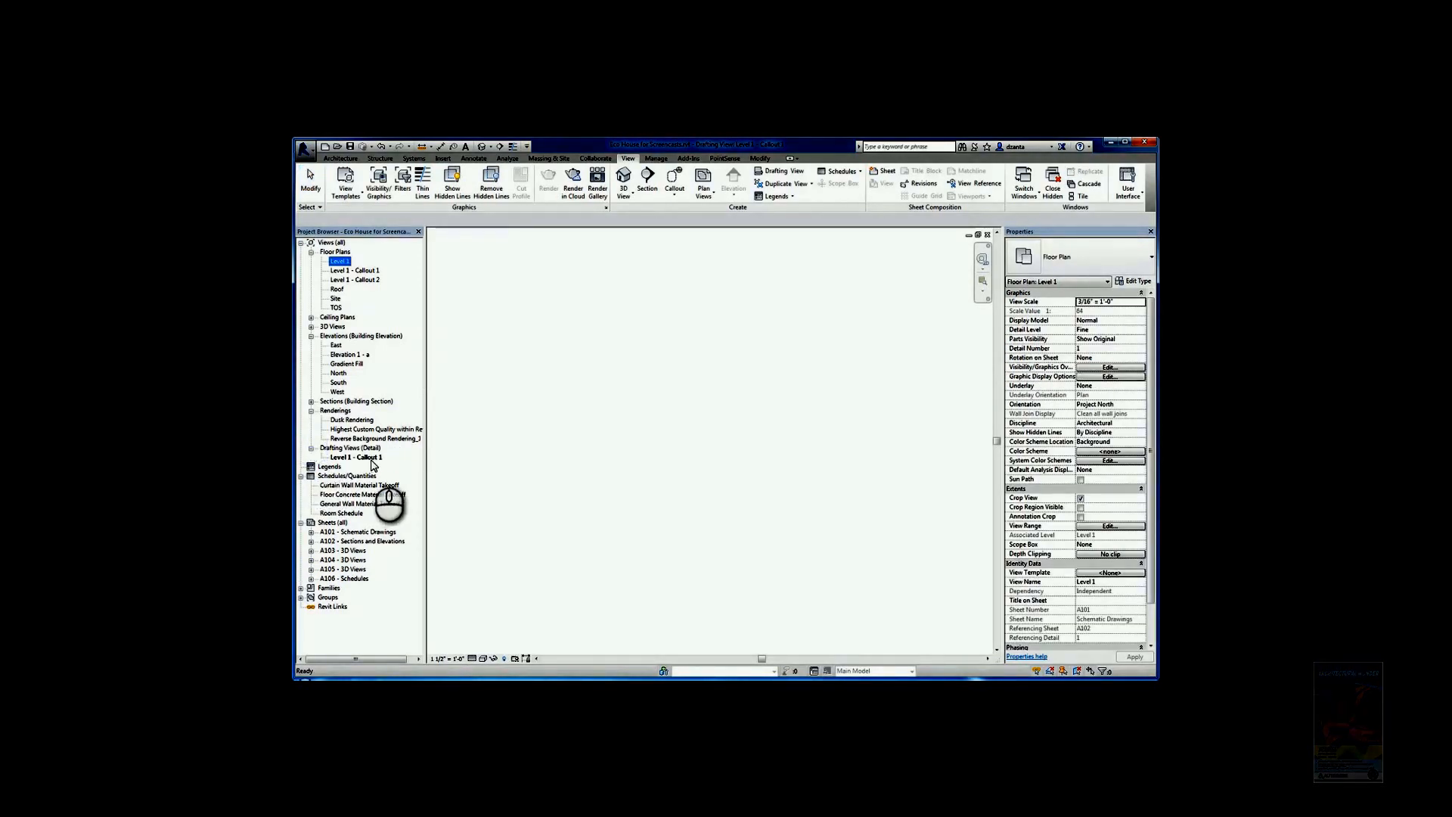
pyautogui.rightClick(372, 465)
pyautogui.click(405, 610)
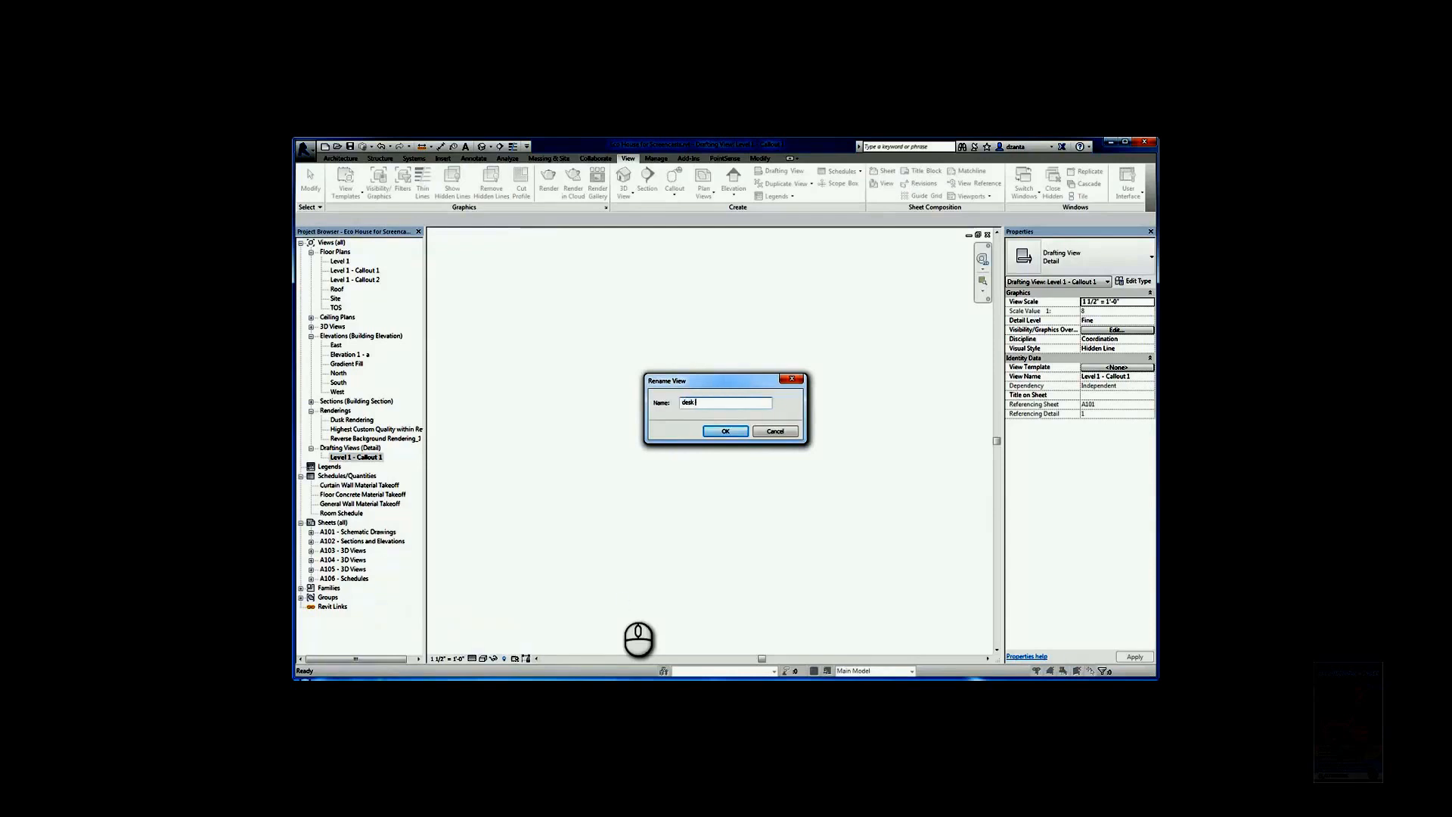
pyautogui.write('desk blow up view')
pyautogui.press('Return')
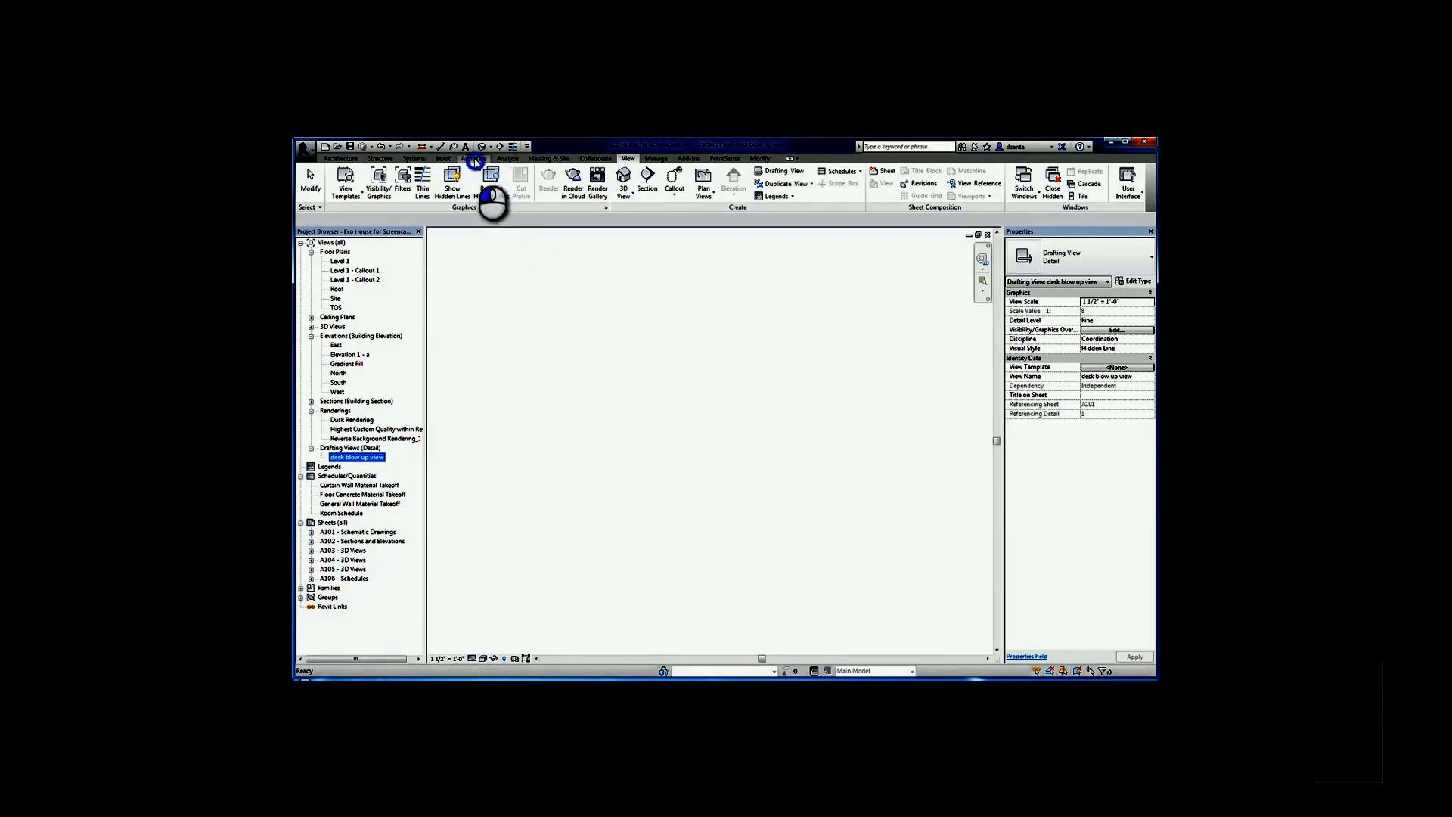
# Step: Draw two adjoining detail-line rectangles in the drafting view, a long horizontal one and a tall vertical one against its left end
pyautogui.click(475, 159)
pyautogui.click(552, 171)
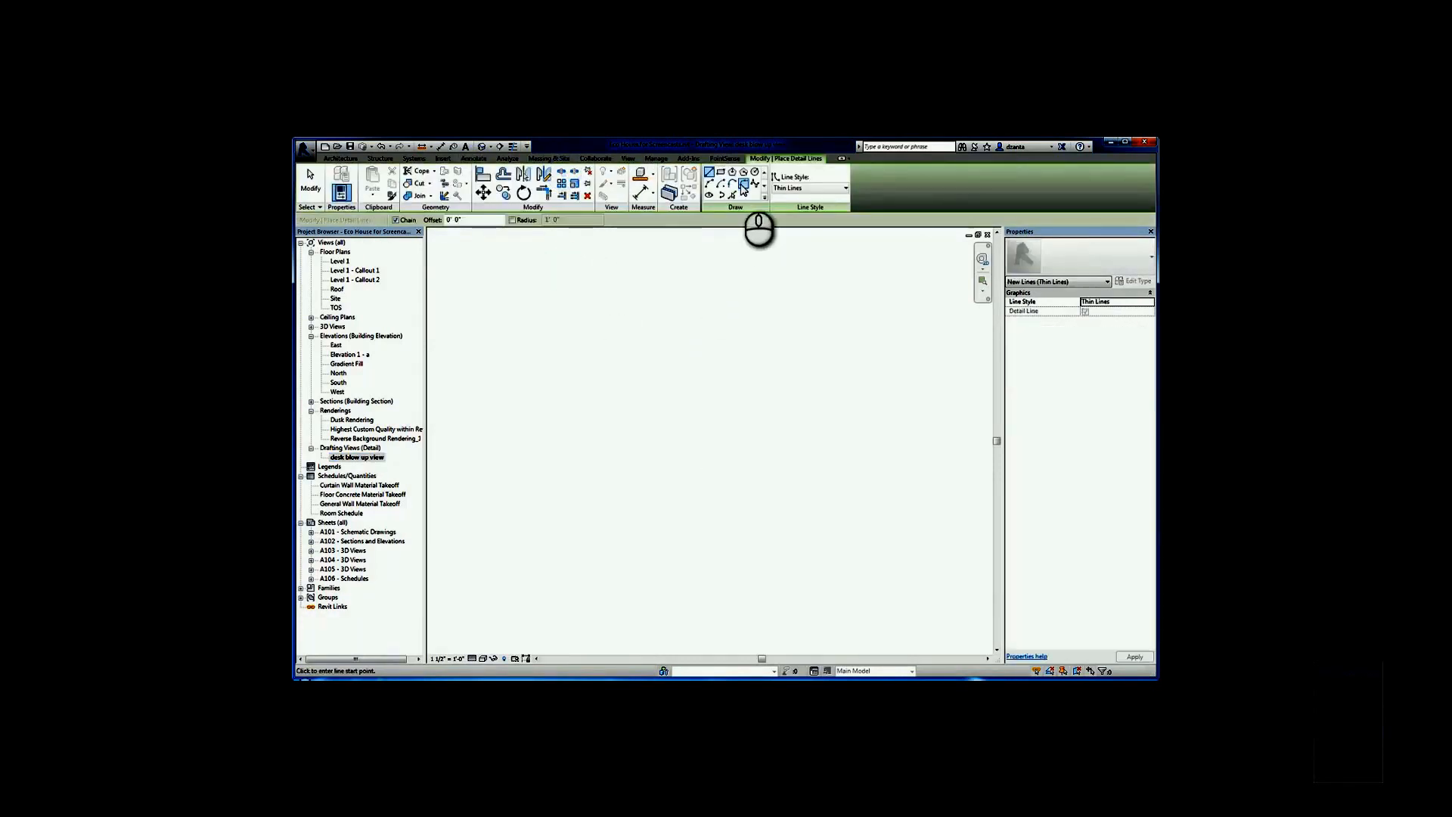
pyautogui.click(722, 173)
pyautogui.click(620, 458)
pyautogui.click(787, 428)
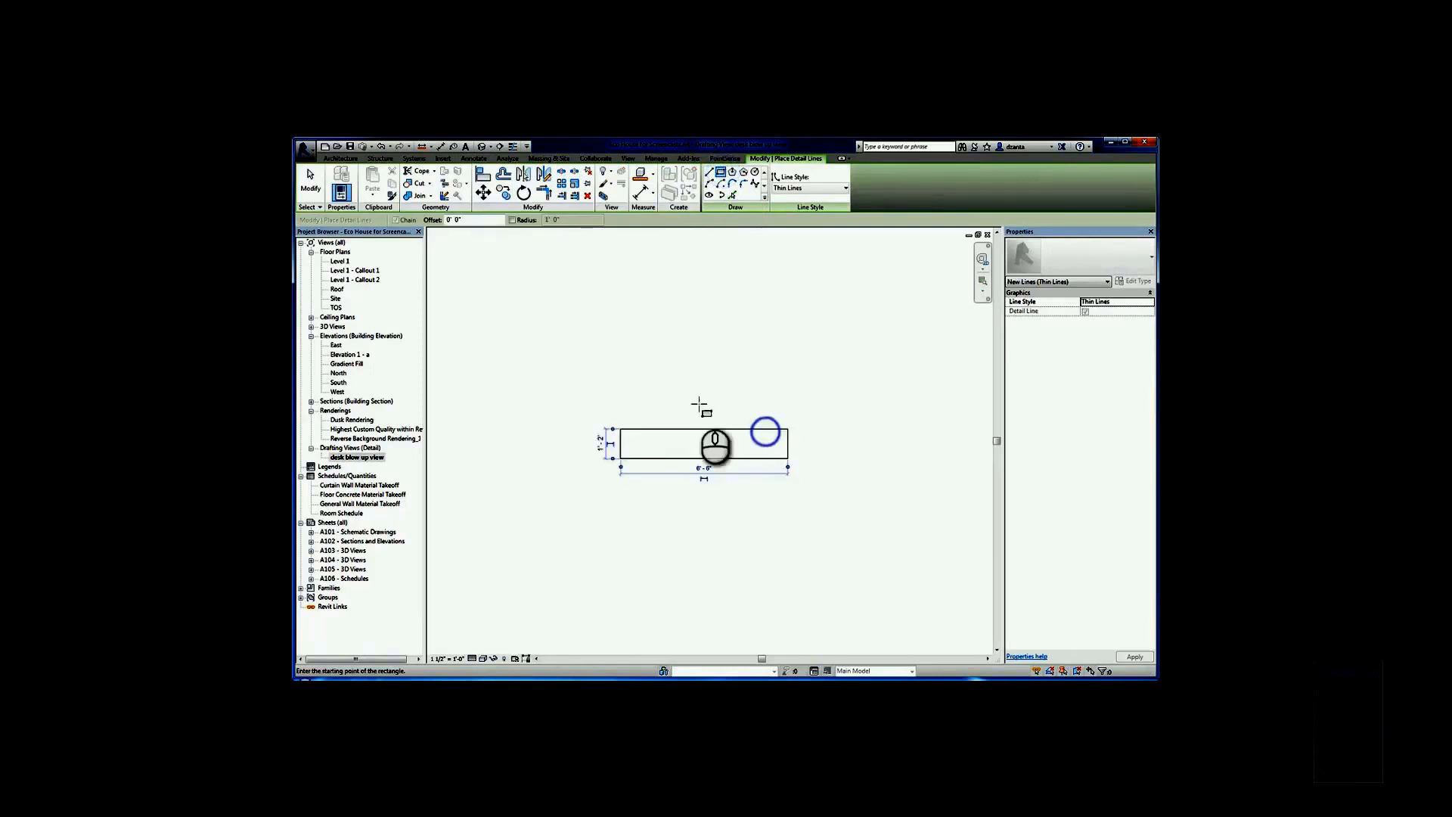
pyautogui.click(588, 356)
pyautogui.click(618, 514)
pyautogui.click(310, 181)
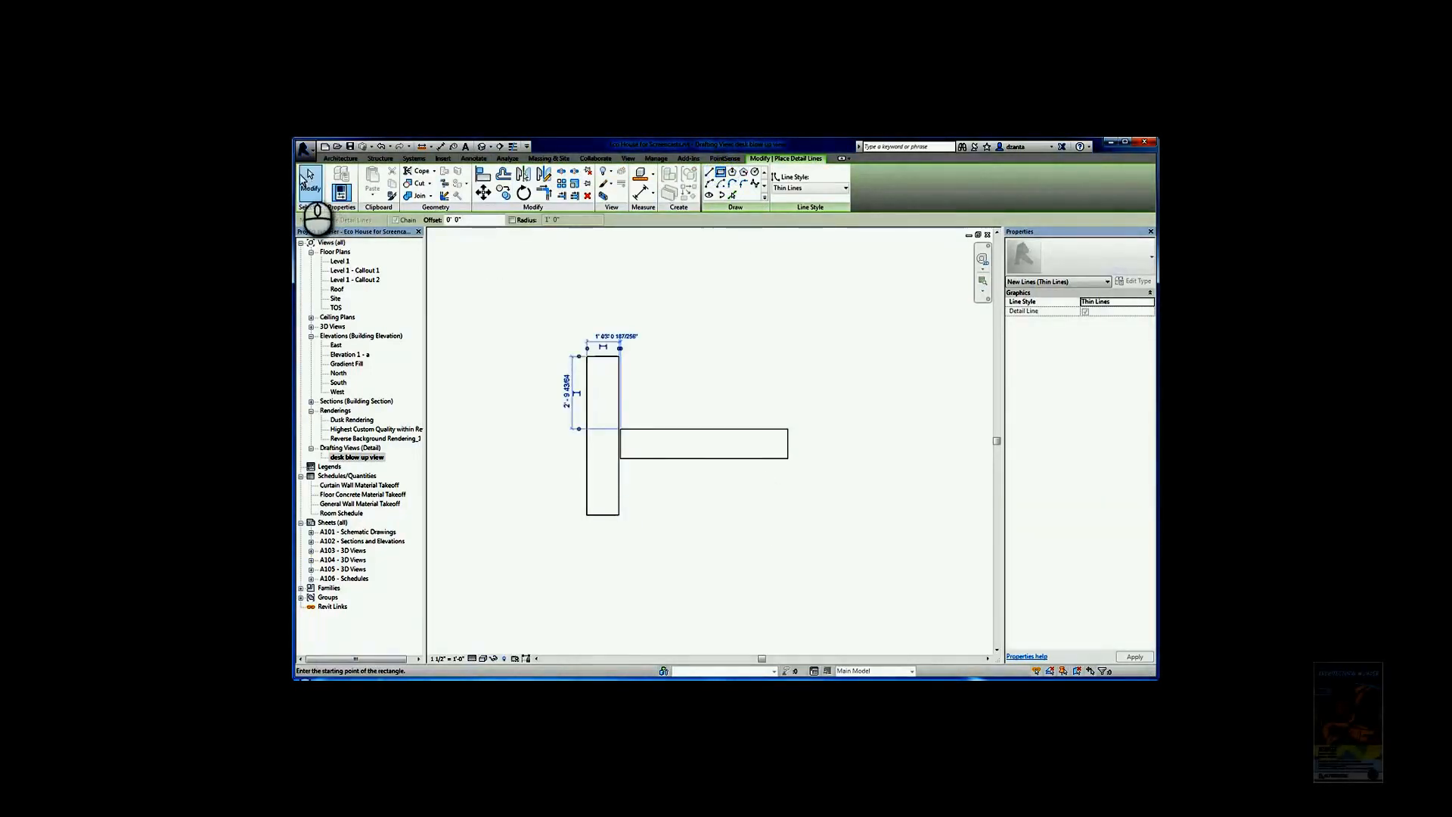
# Step: Return to the Level 1 plan, open the drafting view from the callout's head to check its linework, and close it again
pyautogui.click(987, 235)
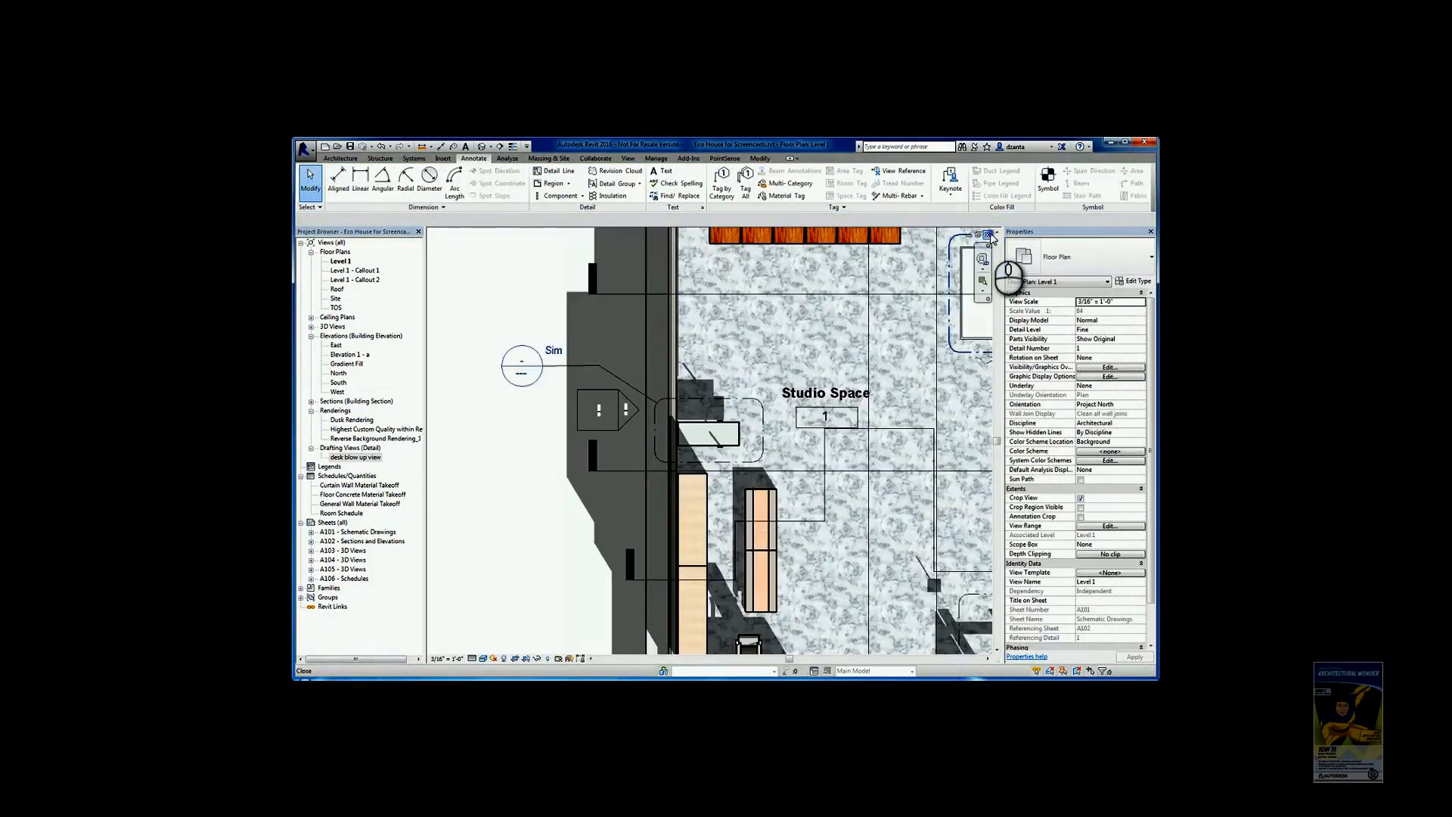
pyautogui.doubleClick(532, 372)
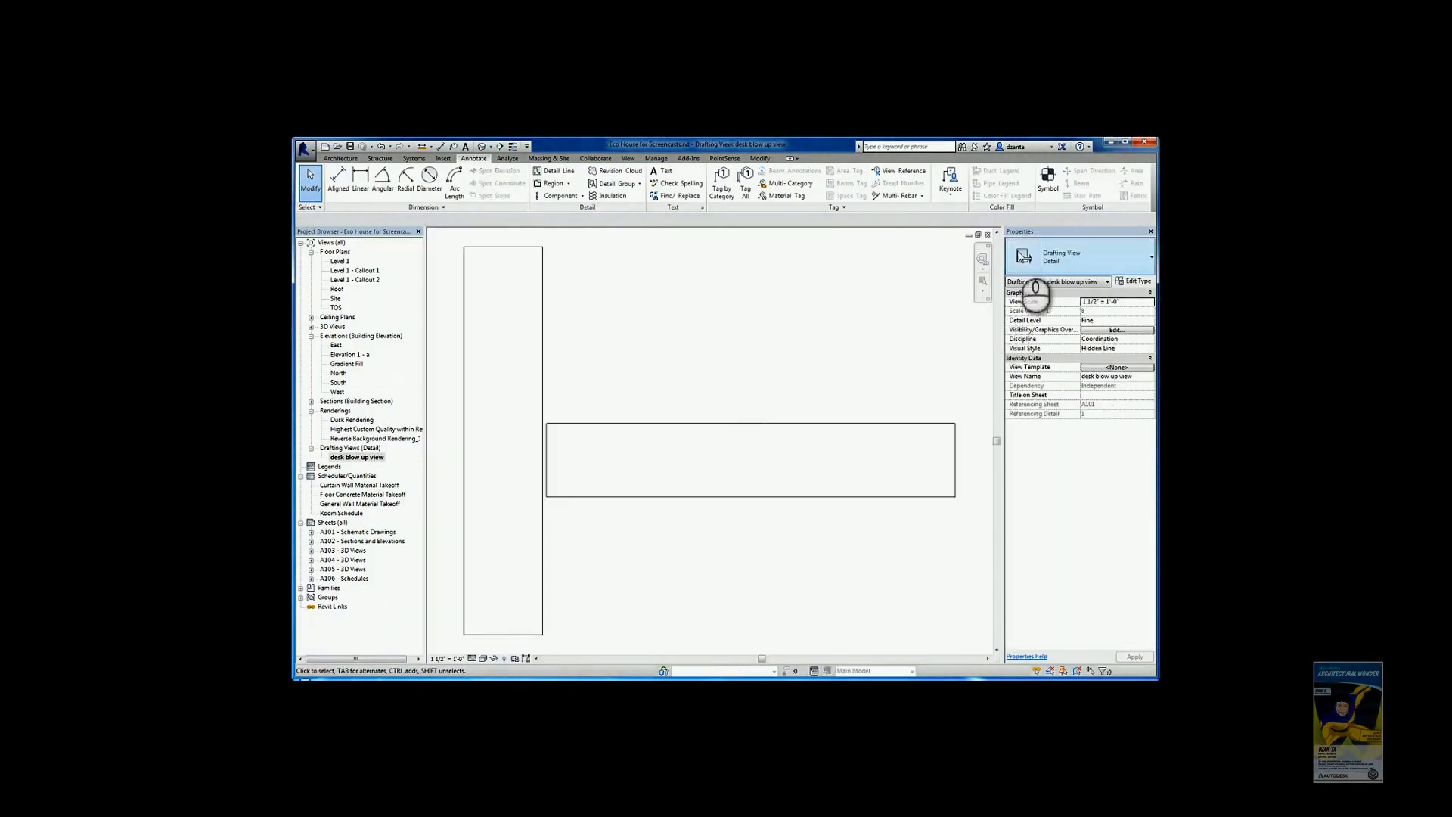
pyautogui.click(988, 235)
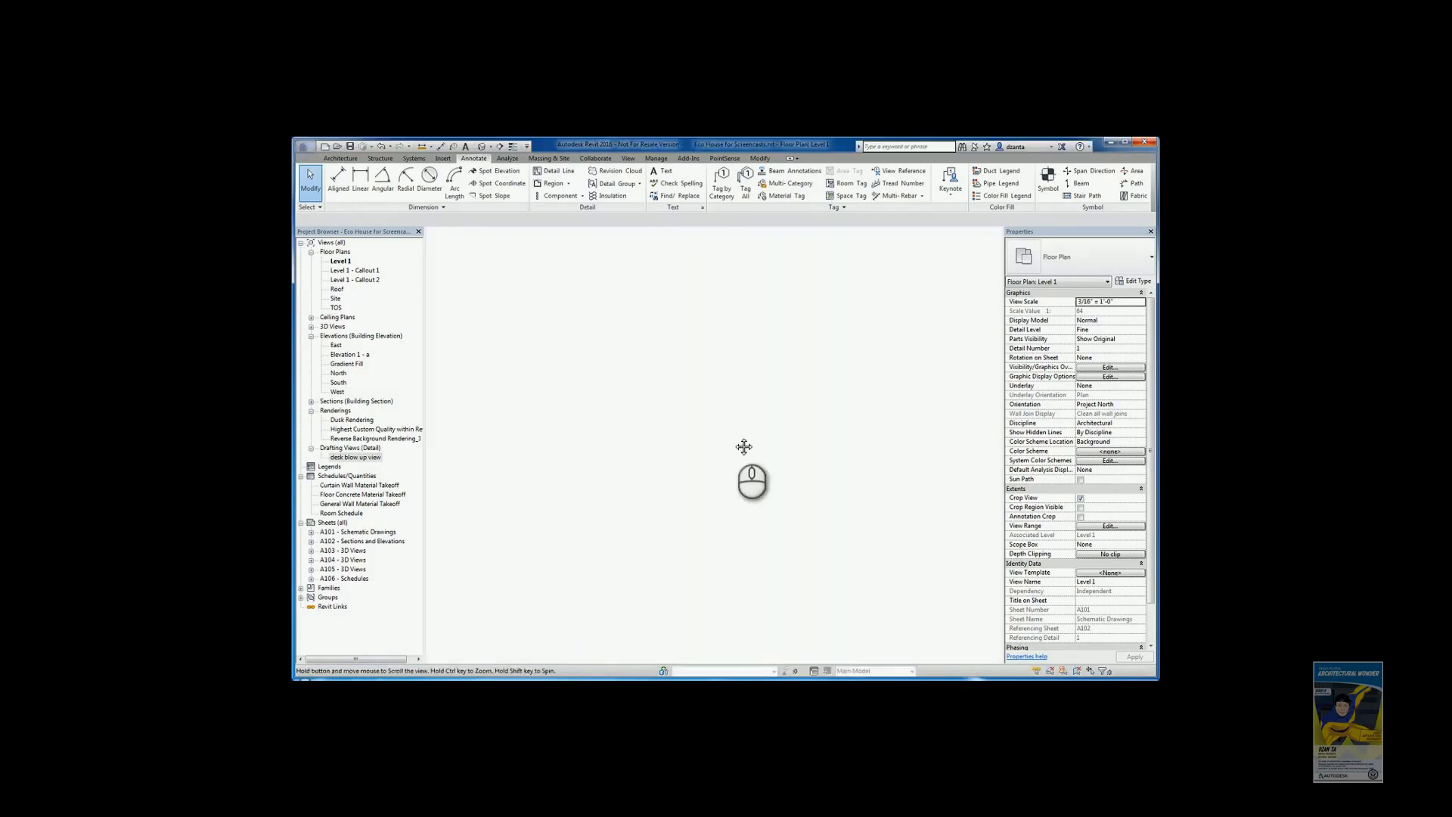
# Step: Create a new drafting view from the Level 1 plan, keeping the default name and the 1 1/2" = 1'-0" scale
pyautogui.scroll(-2, 841, 453)
pyautogui.moveTo(858, 478); pyautogui.dragTo(855, 427, button='middle')
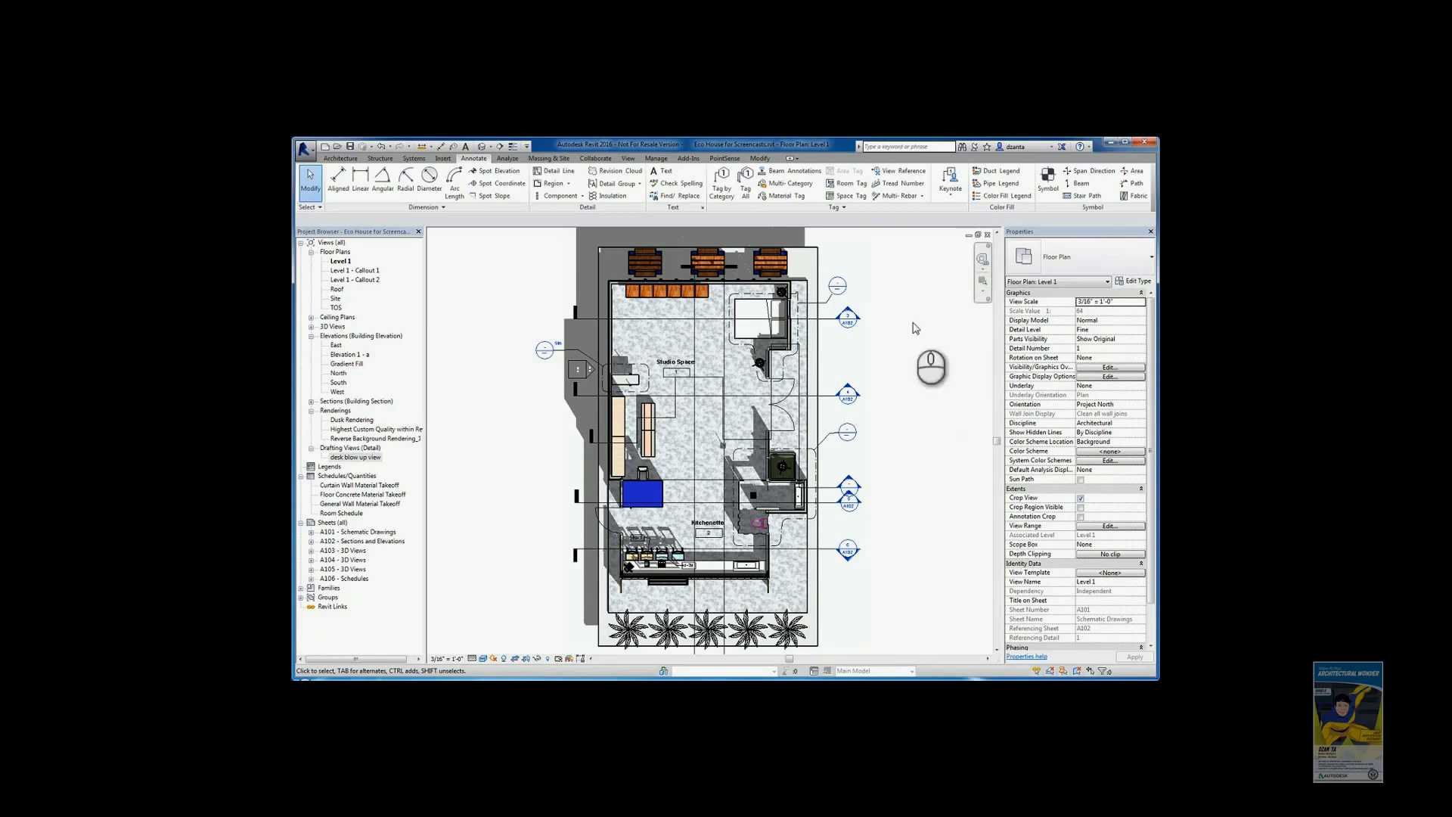
pyautogui.click(628, 158)
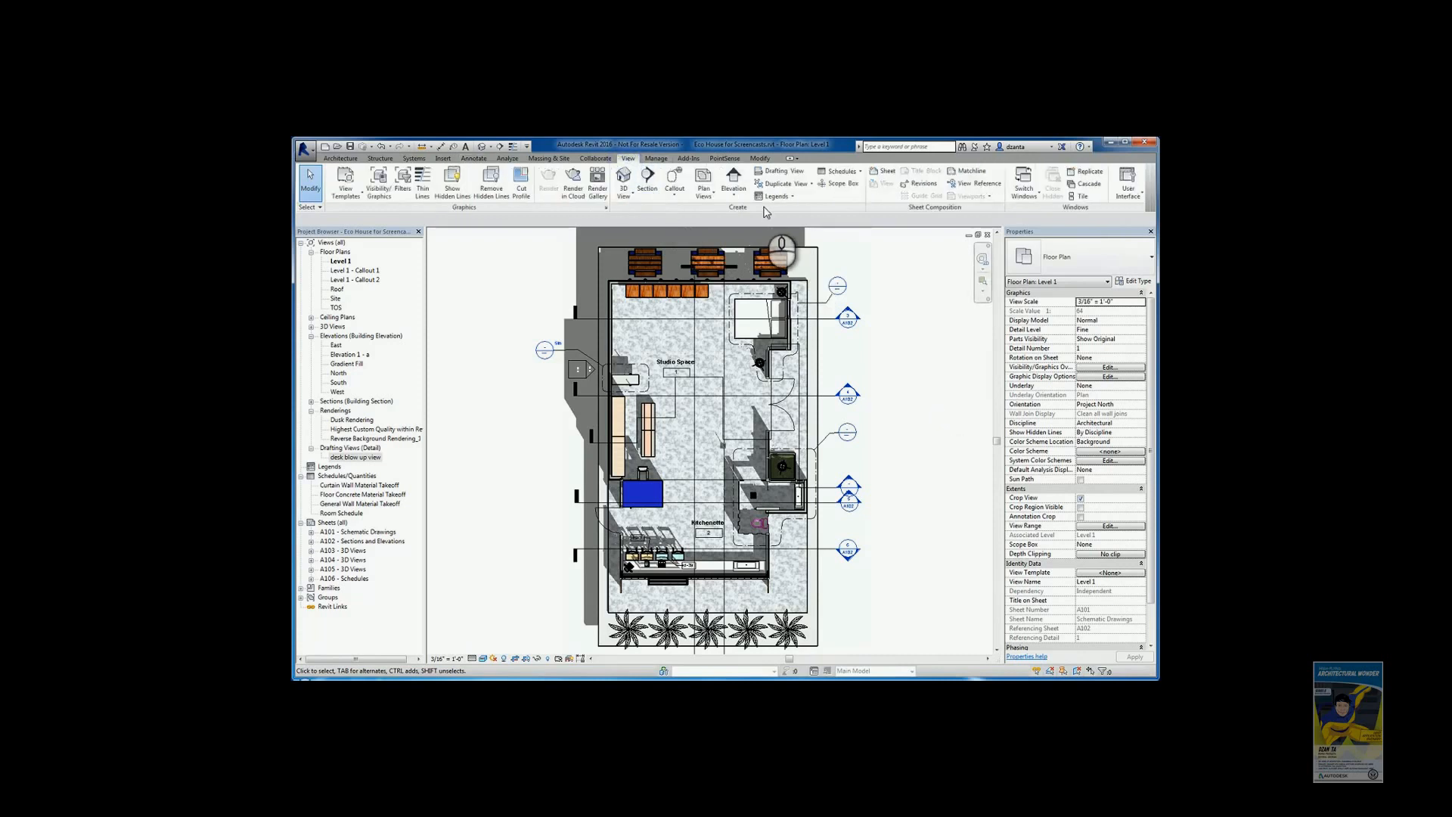
pyautogui.click(778, 171)
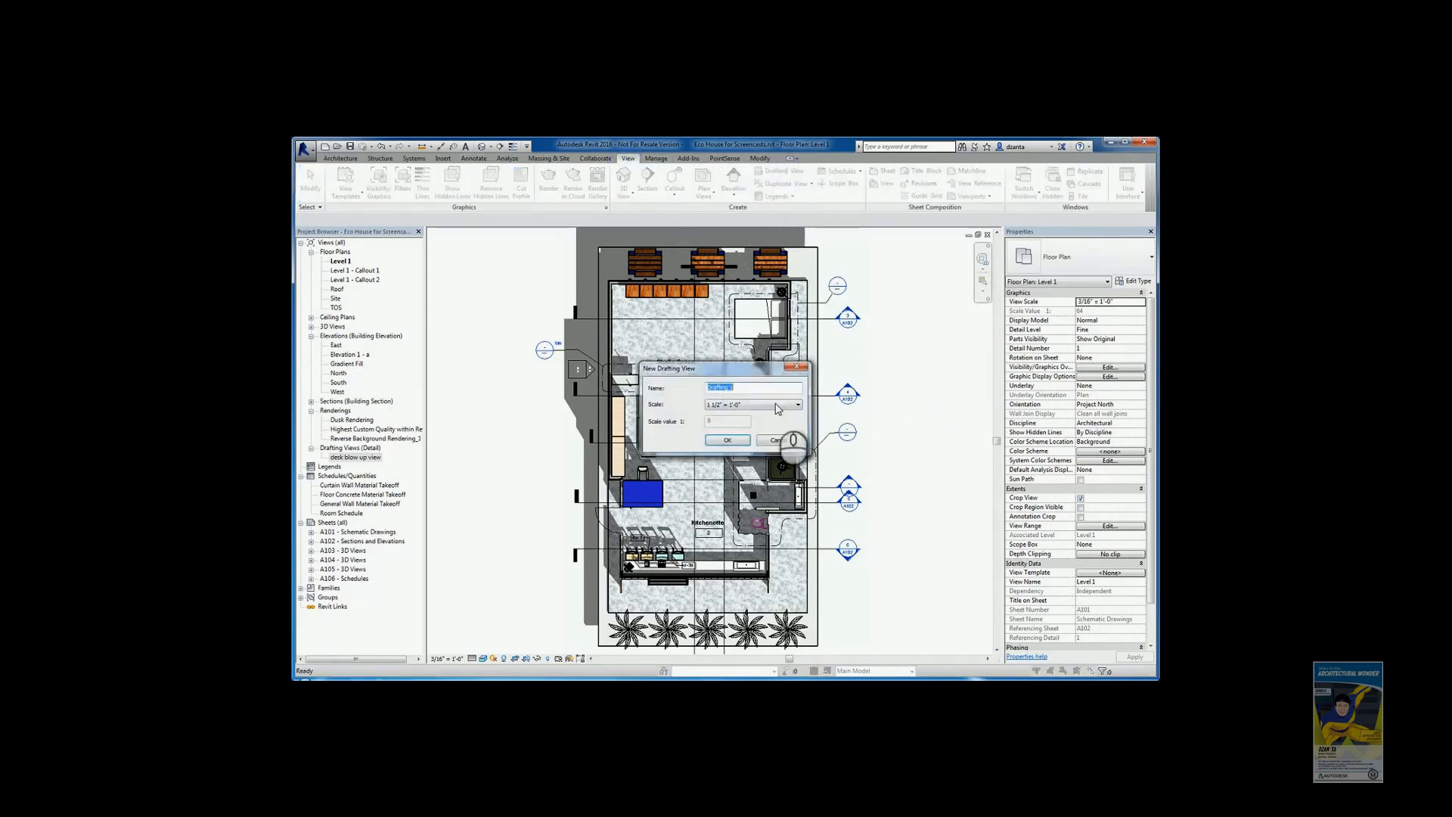
pyautogui.click(727, 440)
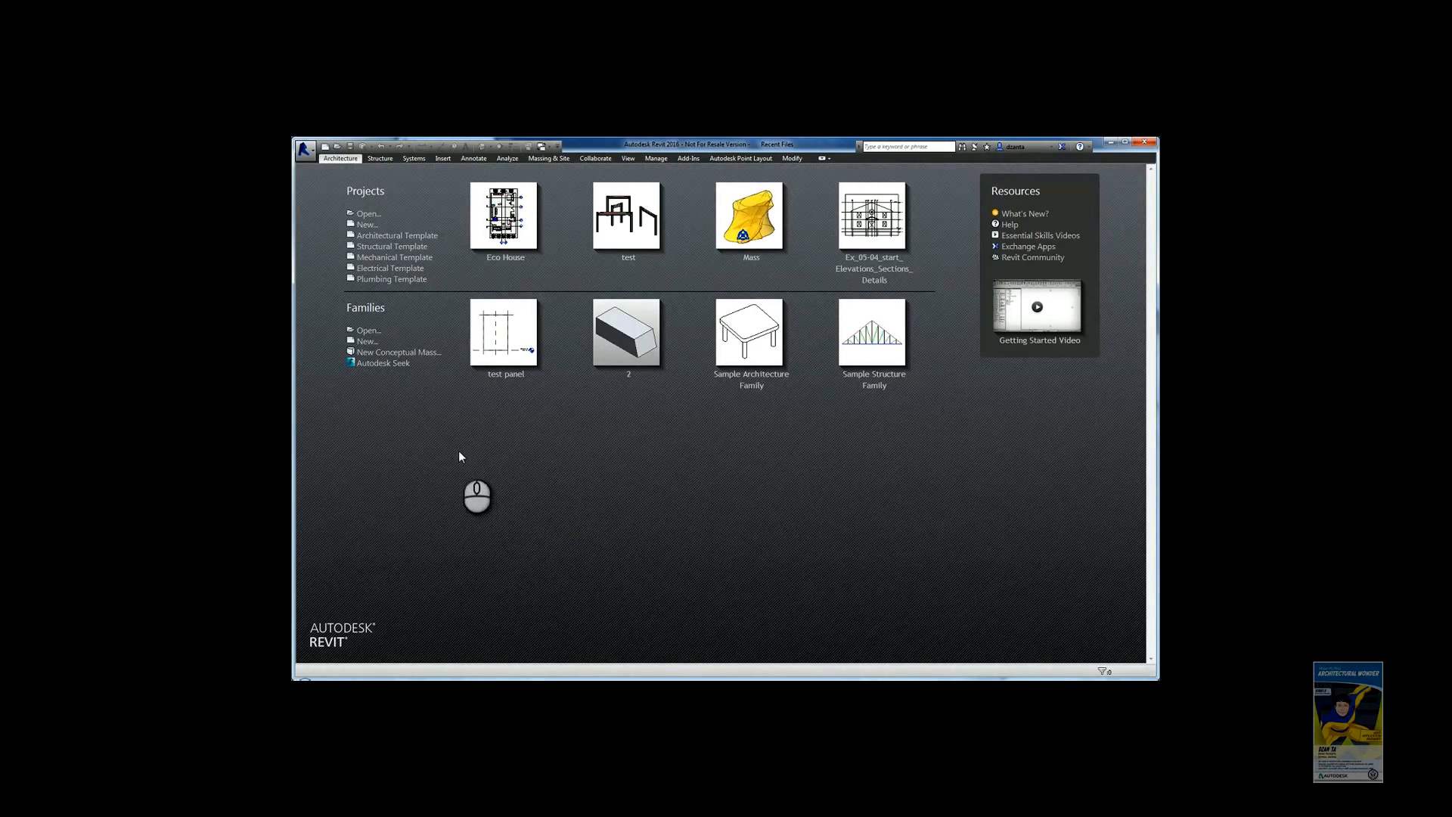
# Step: Browse the profile templates and start a new family from the Curtain Wall Panel.rft template
pyautogui.click(369, 342)
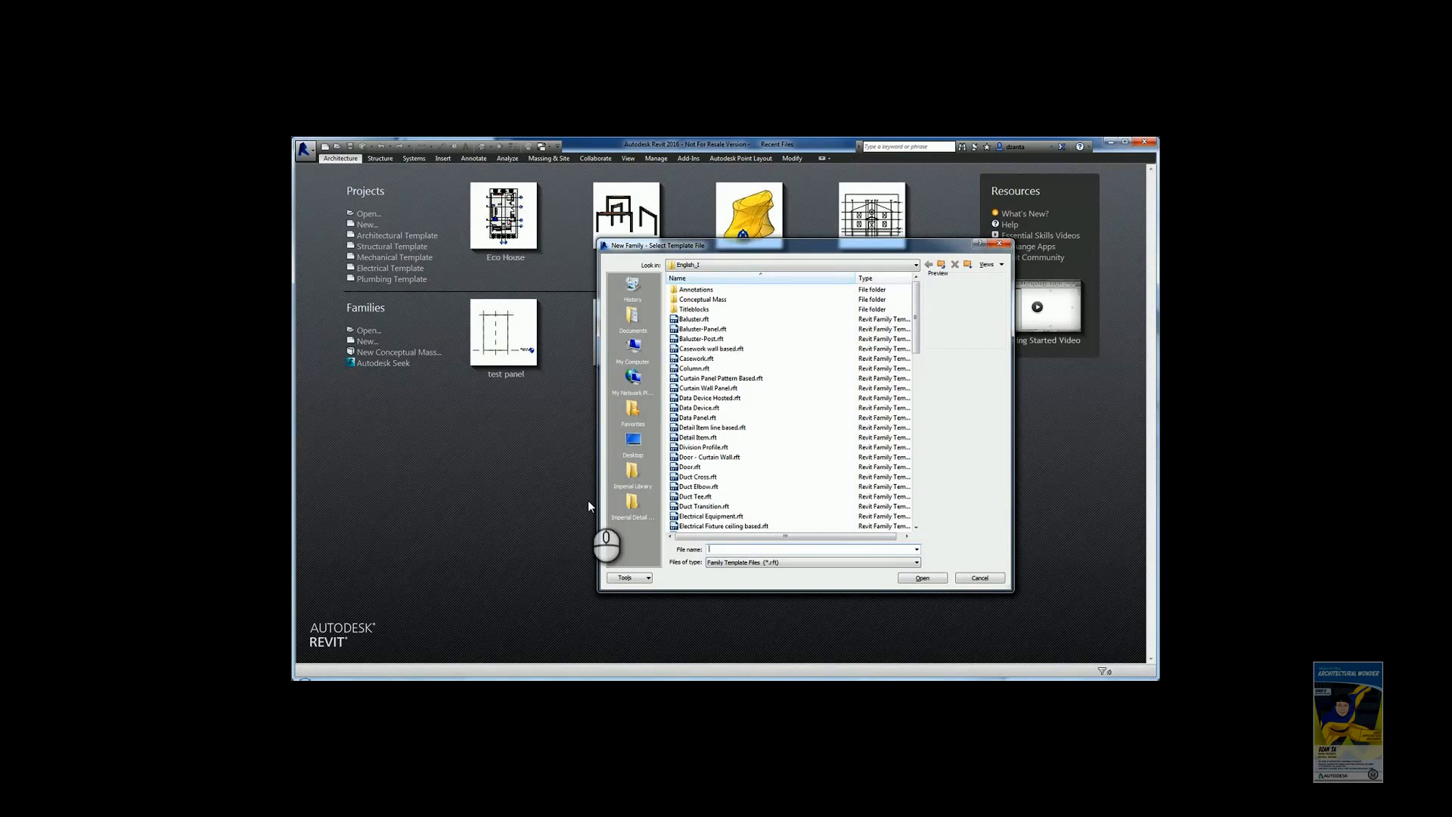
pyautogui.moveTo(916, 333); pyautogui.dragTo(920, 482)
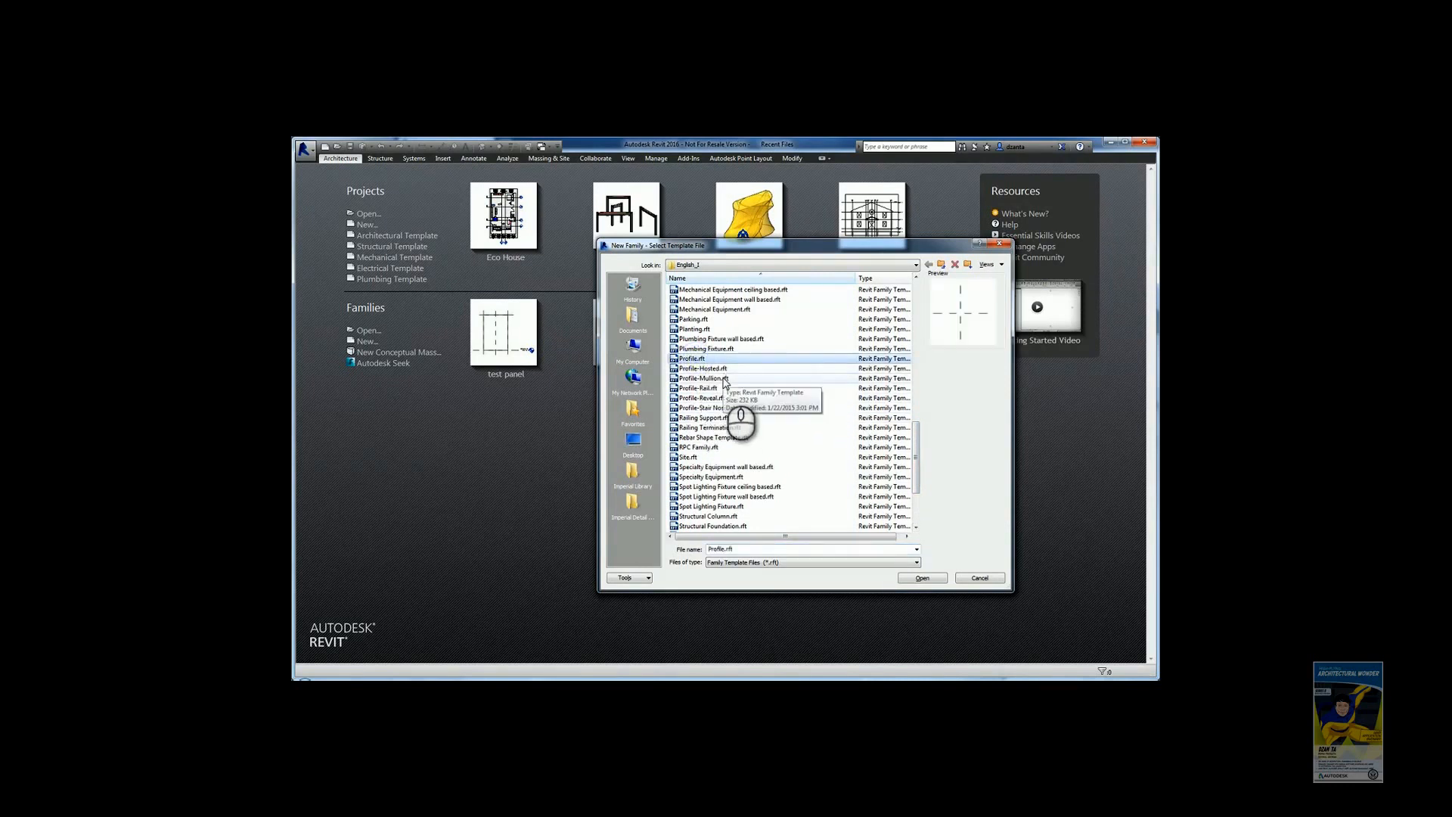
pyautogui.click(722, 378)
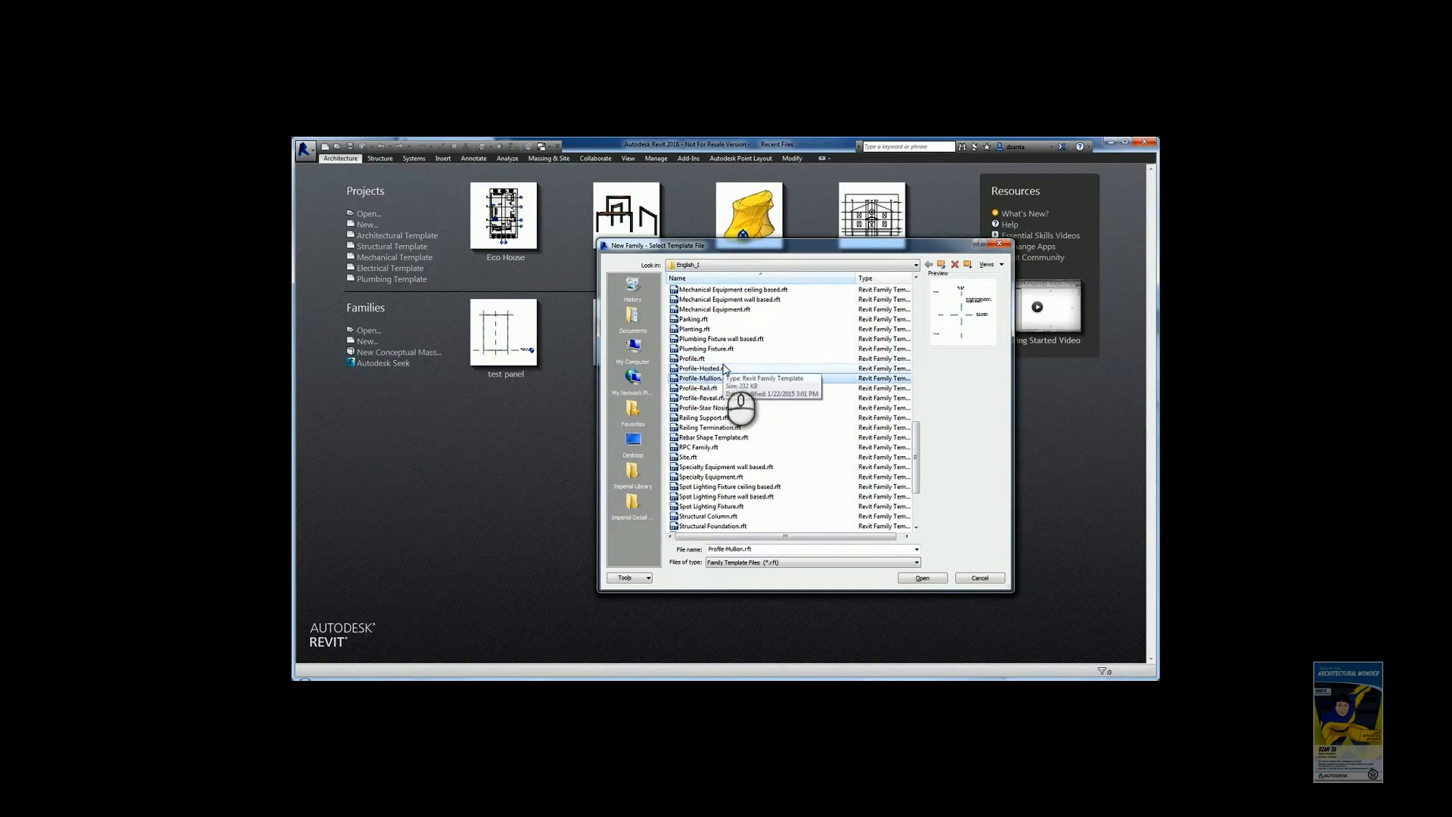
pyautogui.moveTo(916, 473); pyautogui.dragTo(917, 299)
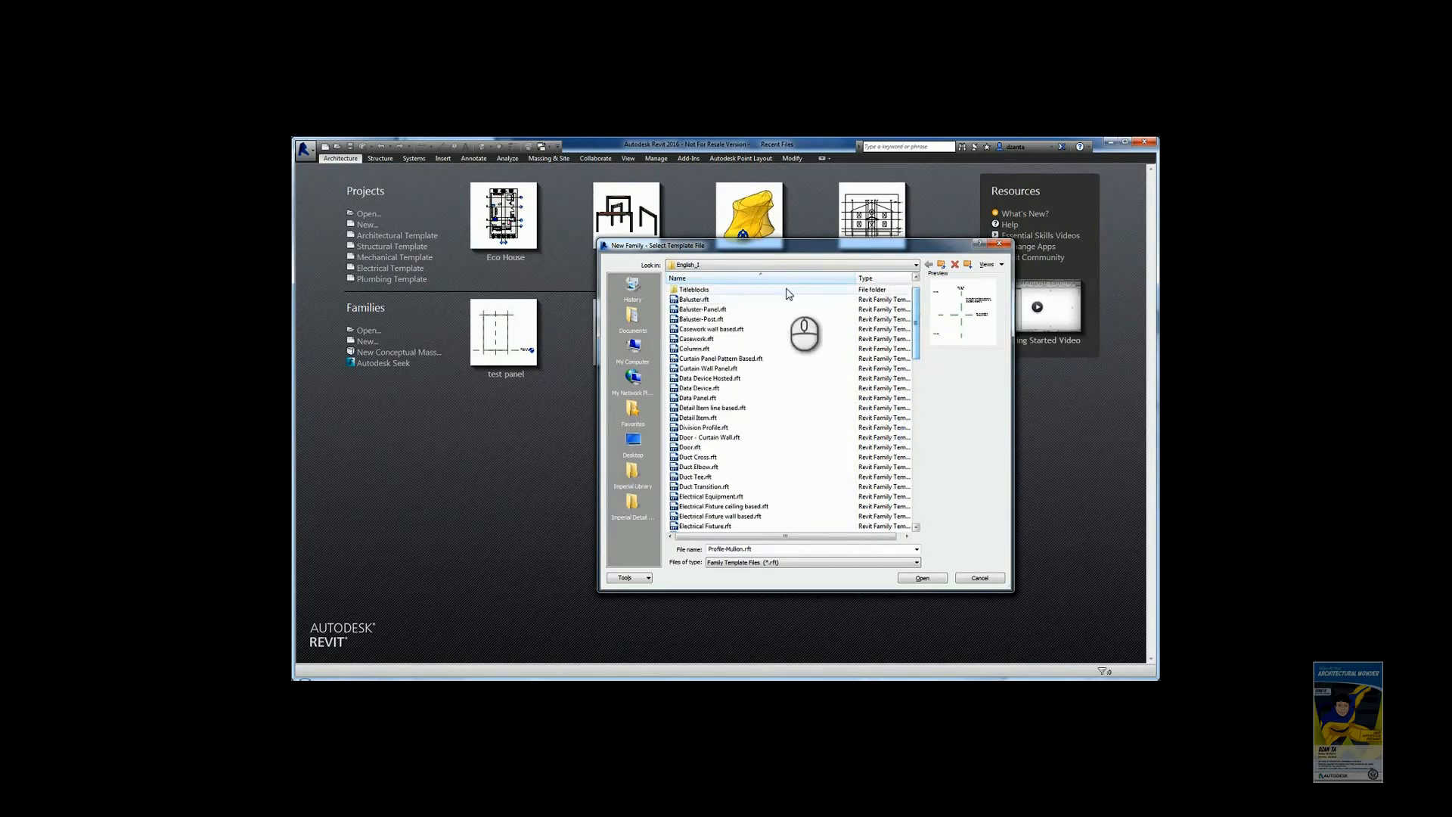
pyautogui.click(738, 369)
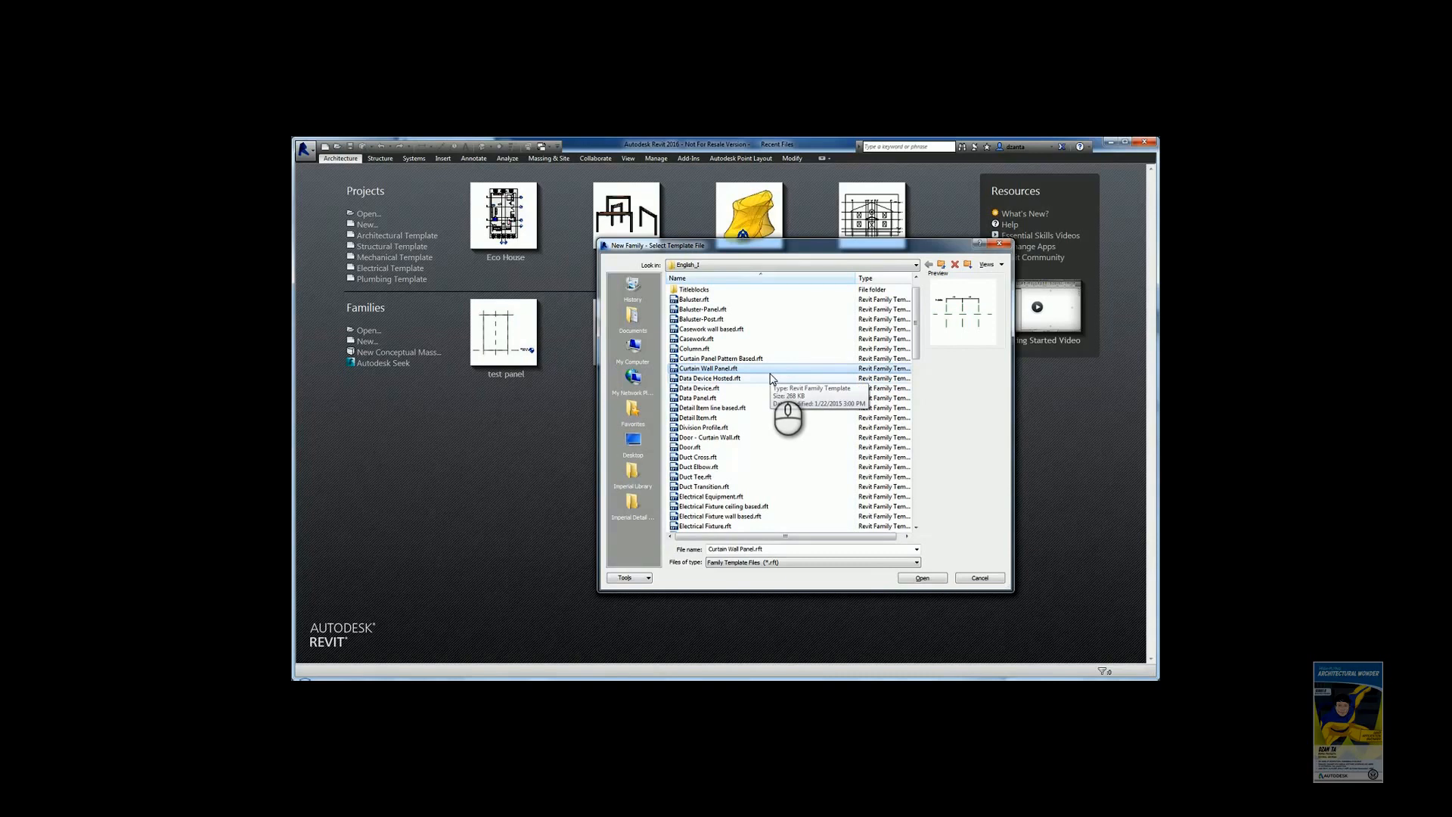
pyautogui.click(931, 578)
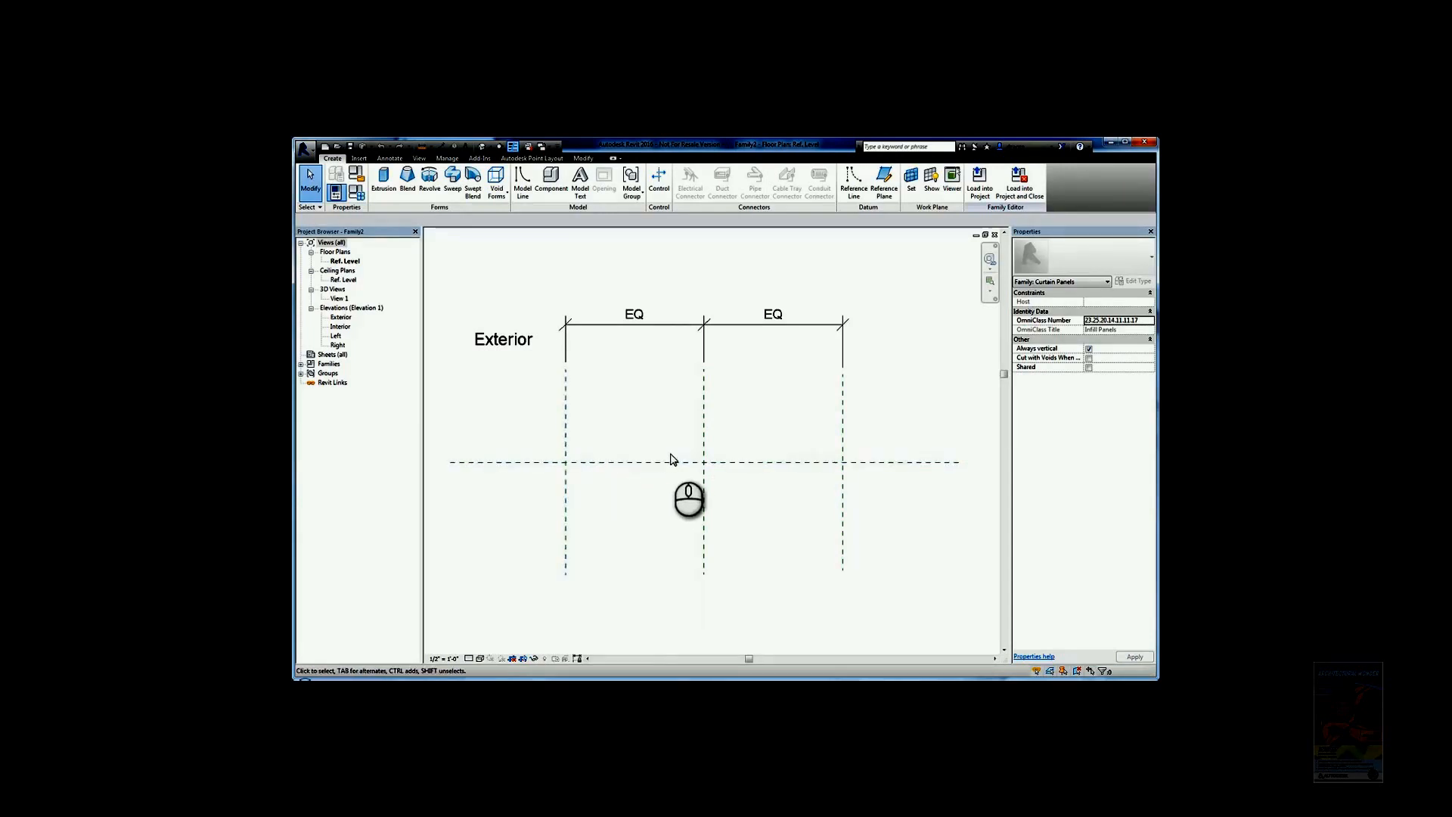
# Step: Start an extrusion and sketch a wavy spline along the horizontal reference plane between the left and right vertical reference planes
pyautogui.click(838, 463)
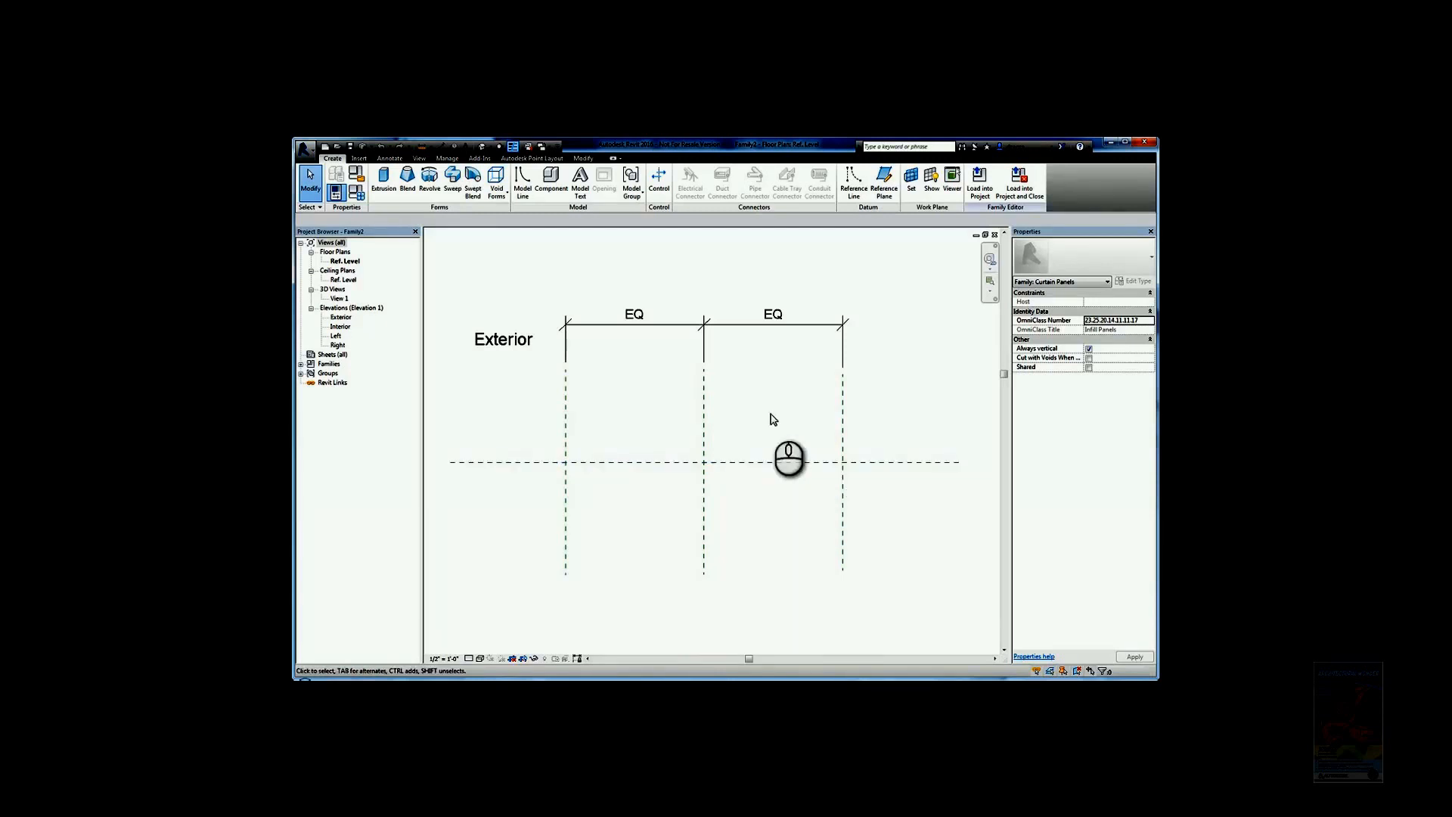
pyautogui.click(385, 185)
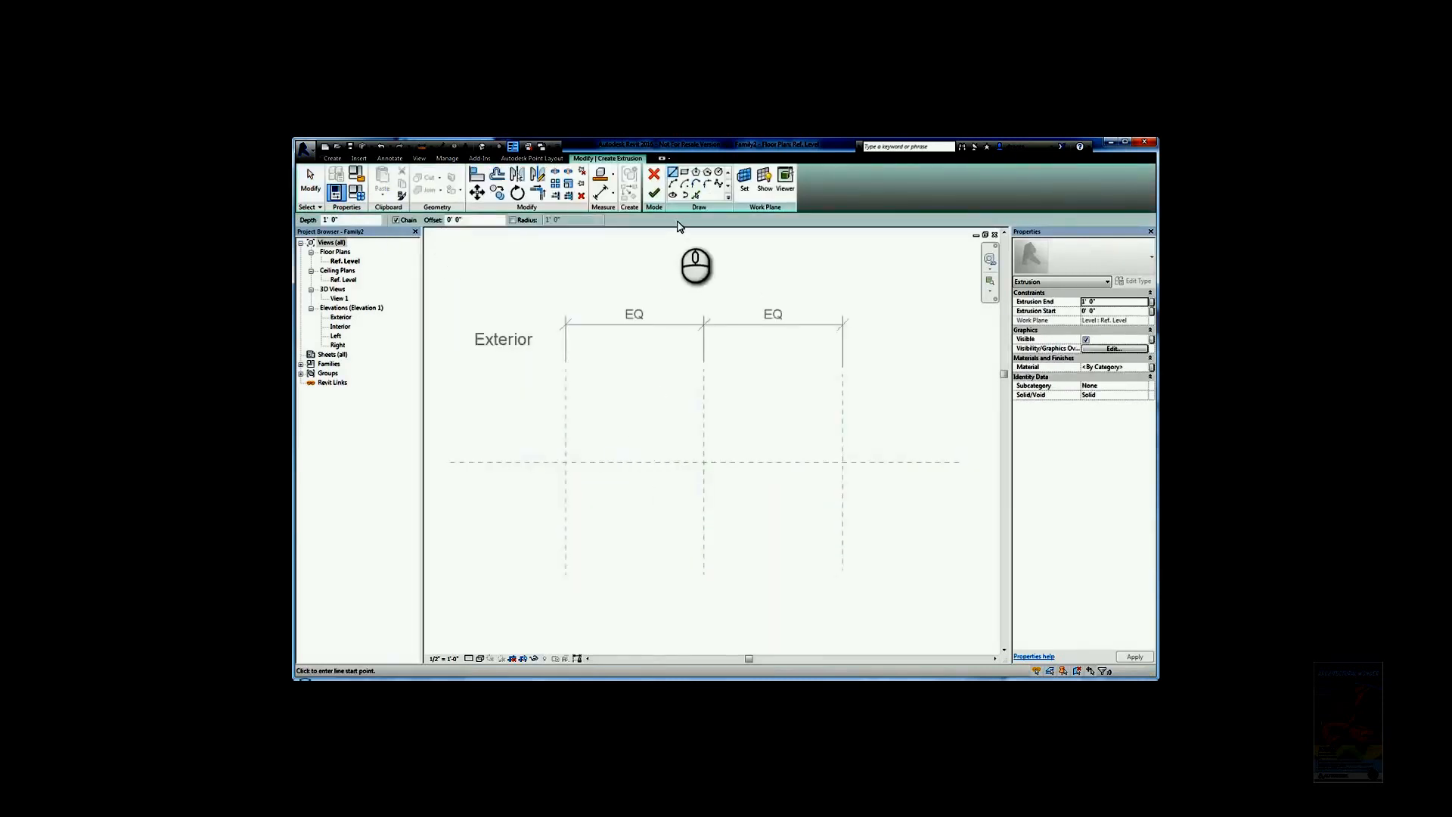
pyautogui.click(719, 183)
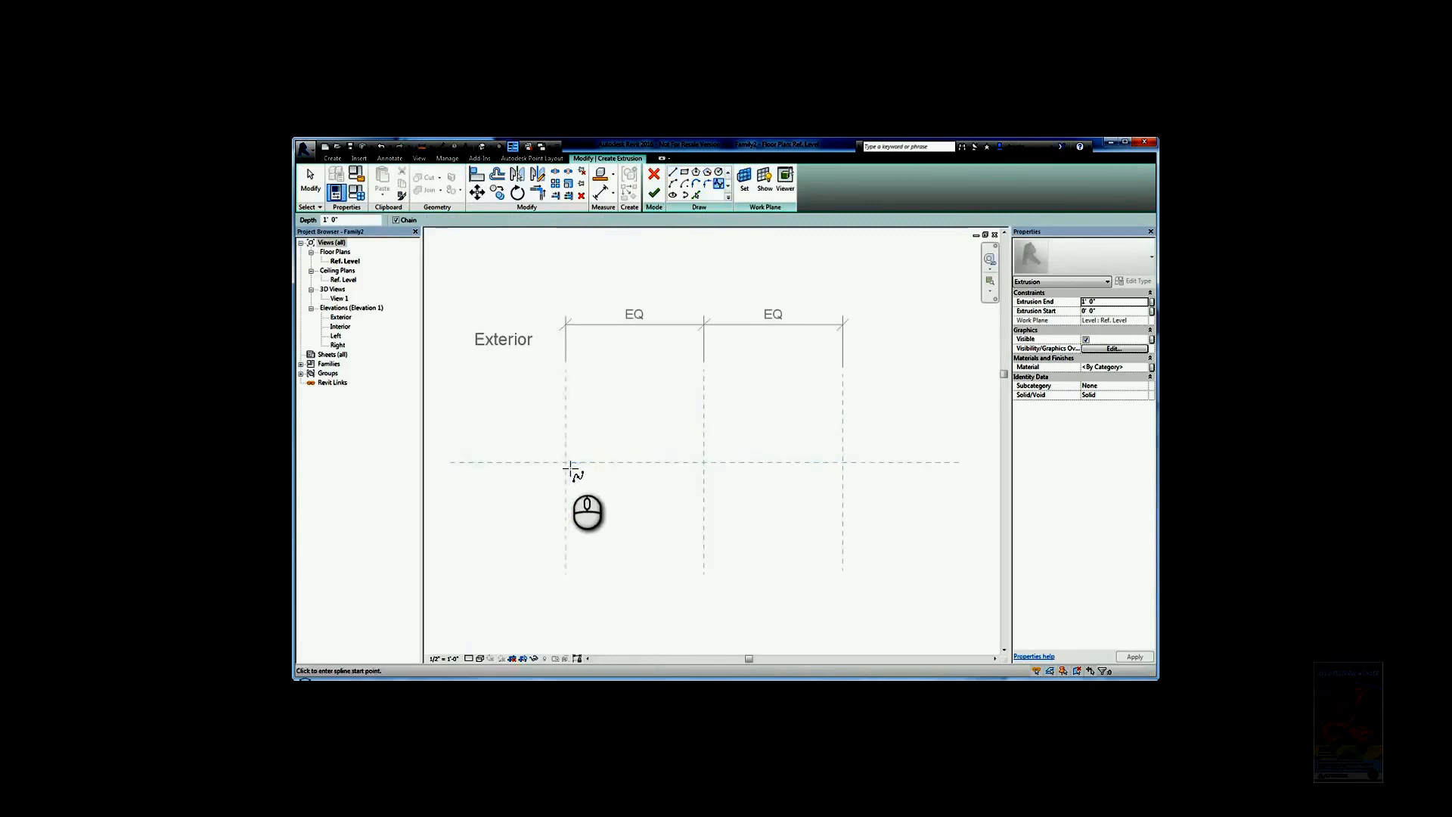
pyautogui.click(568, 463)
pyautogui.click(625, 454)
pyautogui.click(655, 465)
pyautogui.click(669, 458)
pyautogui.click(685, 471)
pyautogui.click(705, 458)
pyautogui.click(724, 469)
pyautogui.click(746, 460)
pyautogui.click(779, 471)
pyautogui.click(807, 458)
pyautogui.click(834, 469)
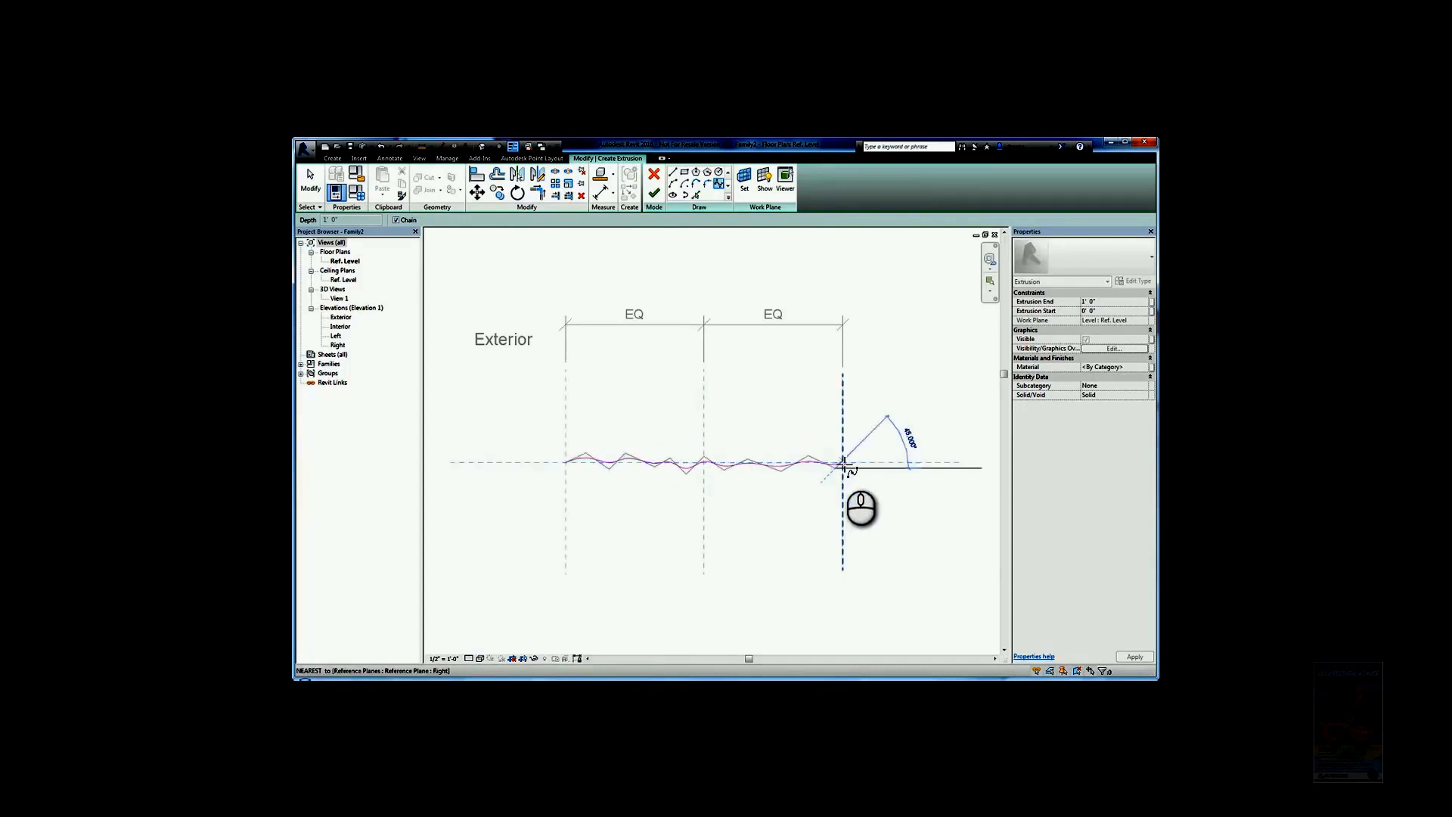
pyautogui.scroll(3, 761, 471)
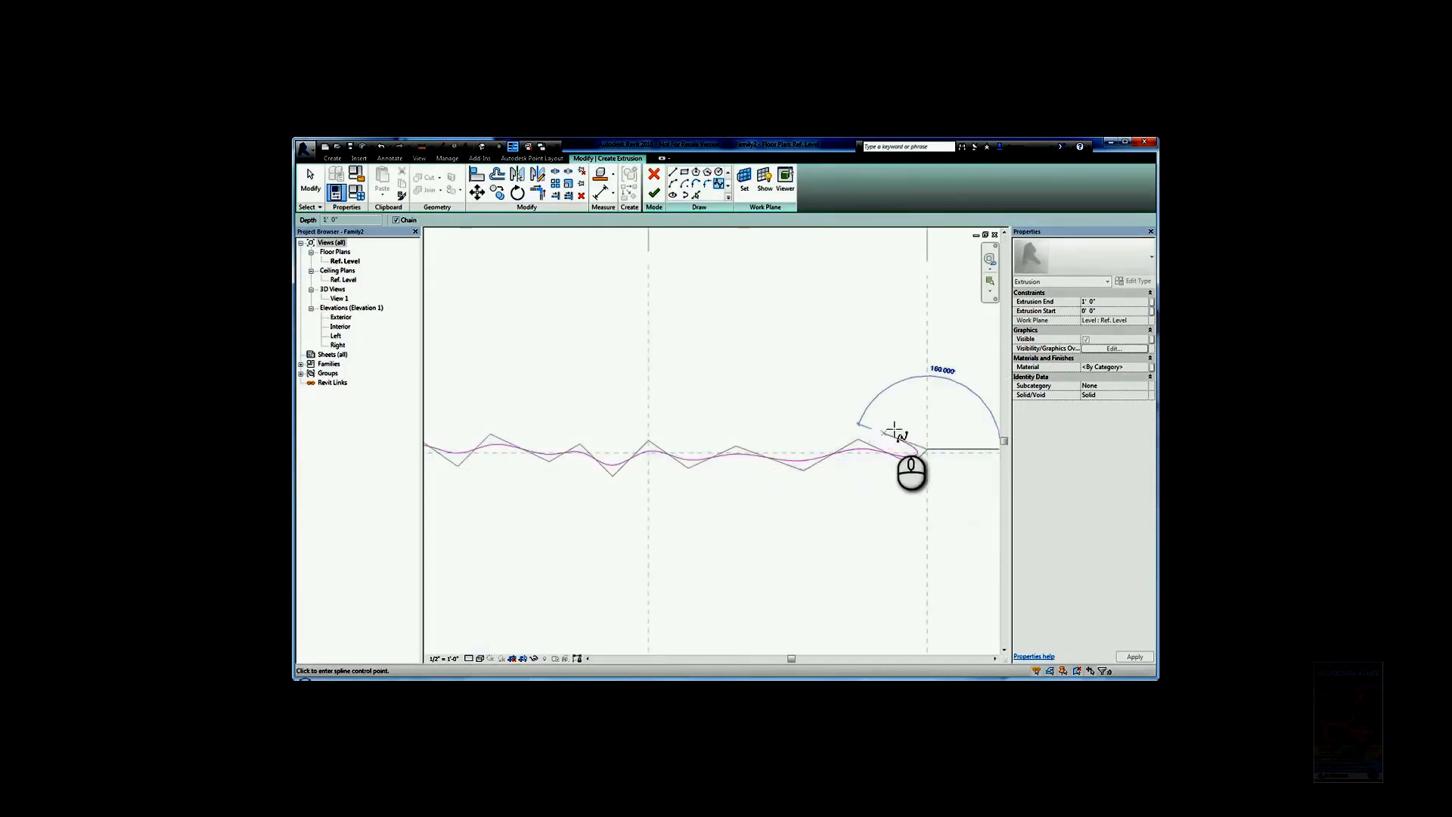
pyautogui.click(927, 452)
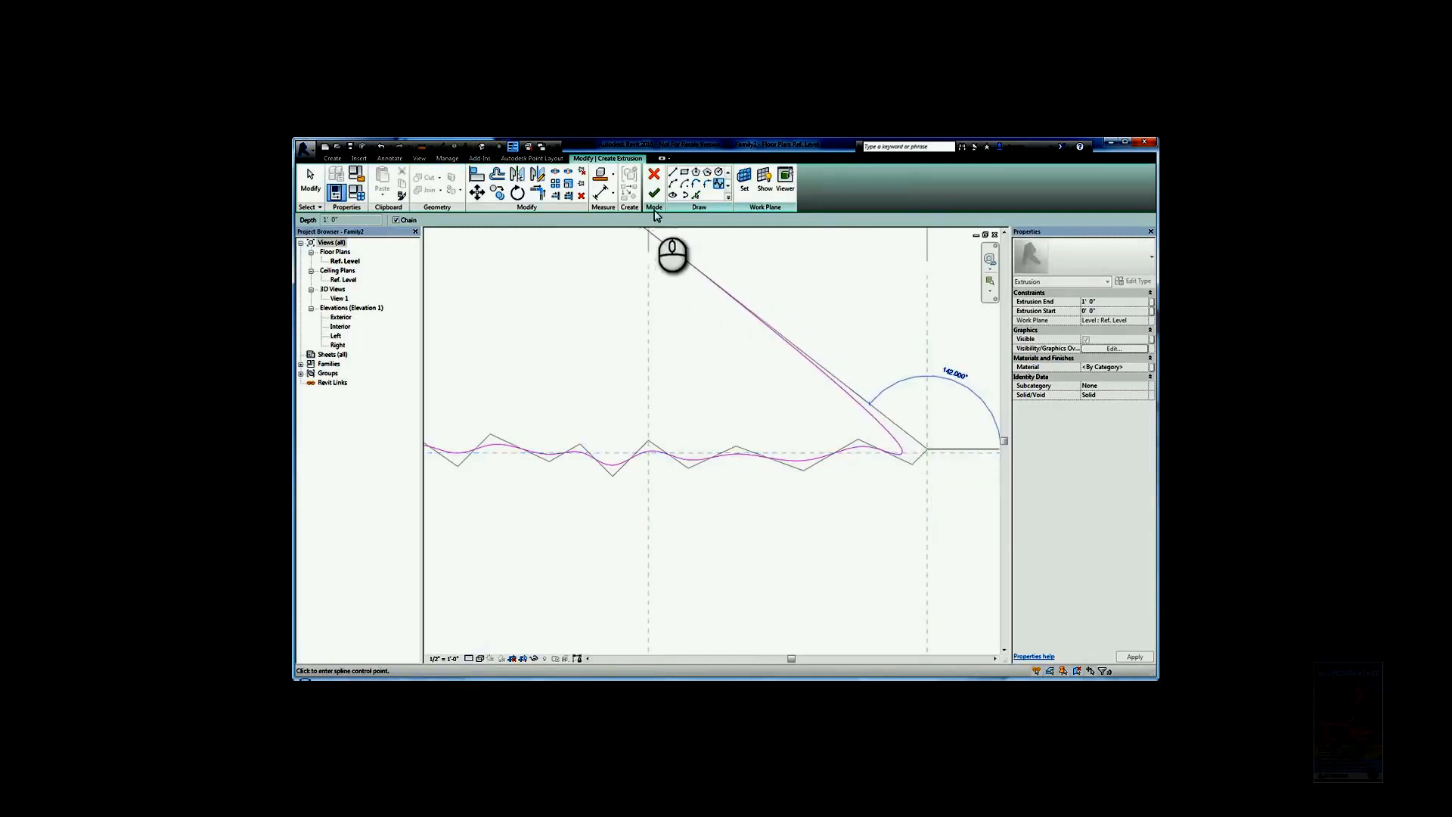
# Step: Use Pick Lines with a 1/2" offset to copy the spline above the original
pyautogui.click(696, 195)
pyautogui.scroll(2, 890, 470)
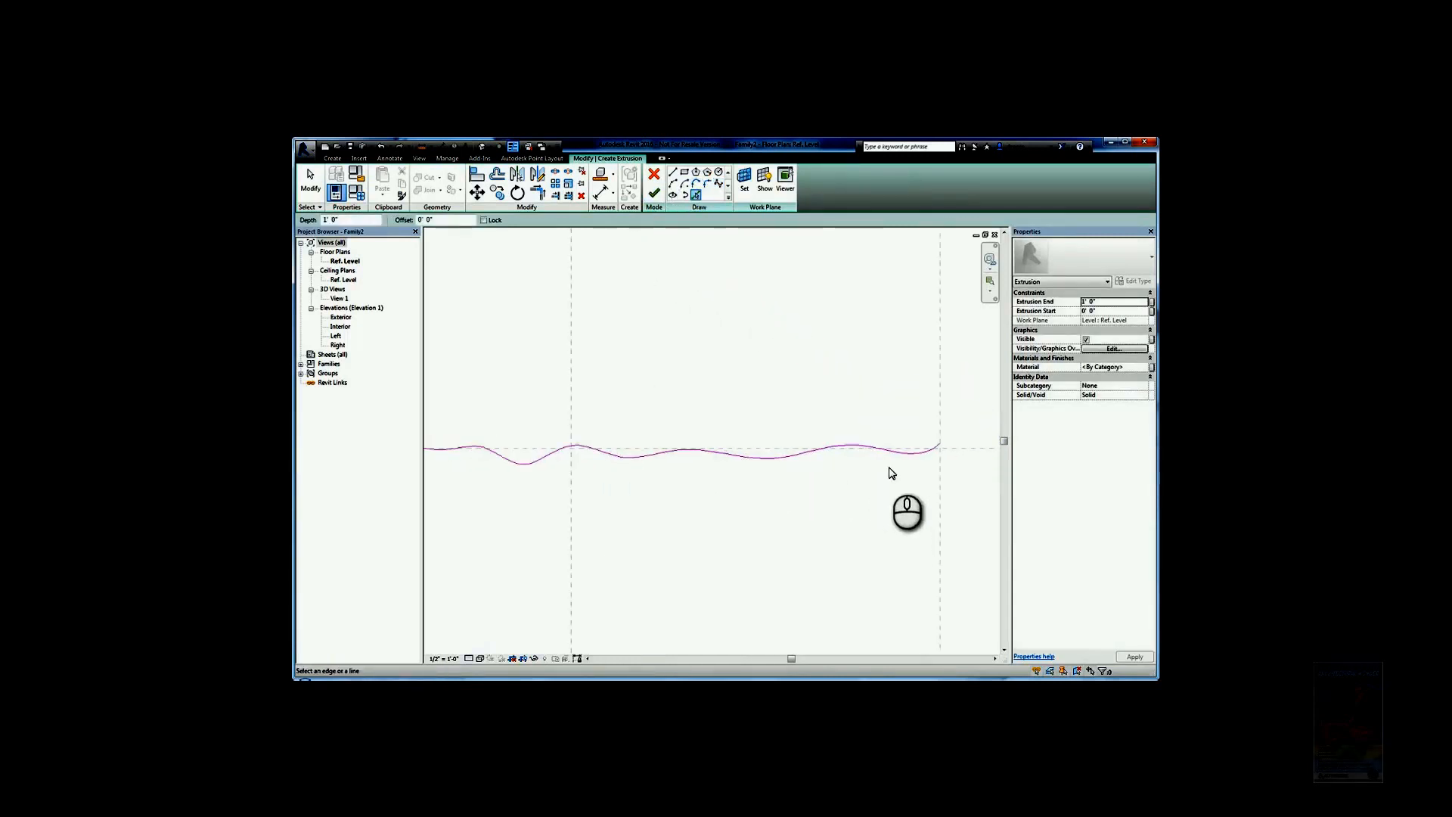
pyautogui.doubleClick(432, 220)
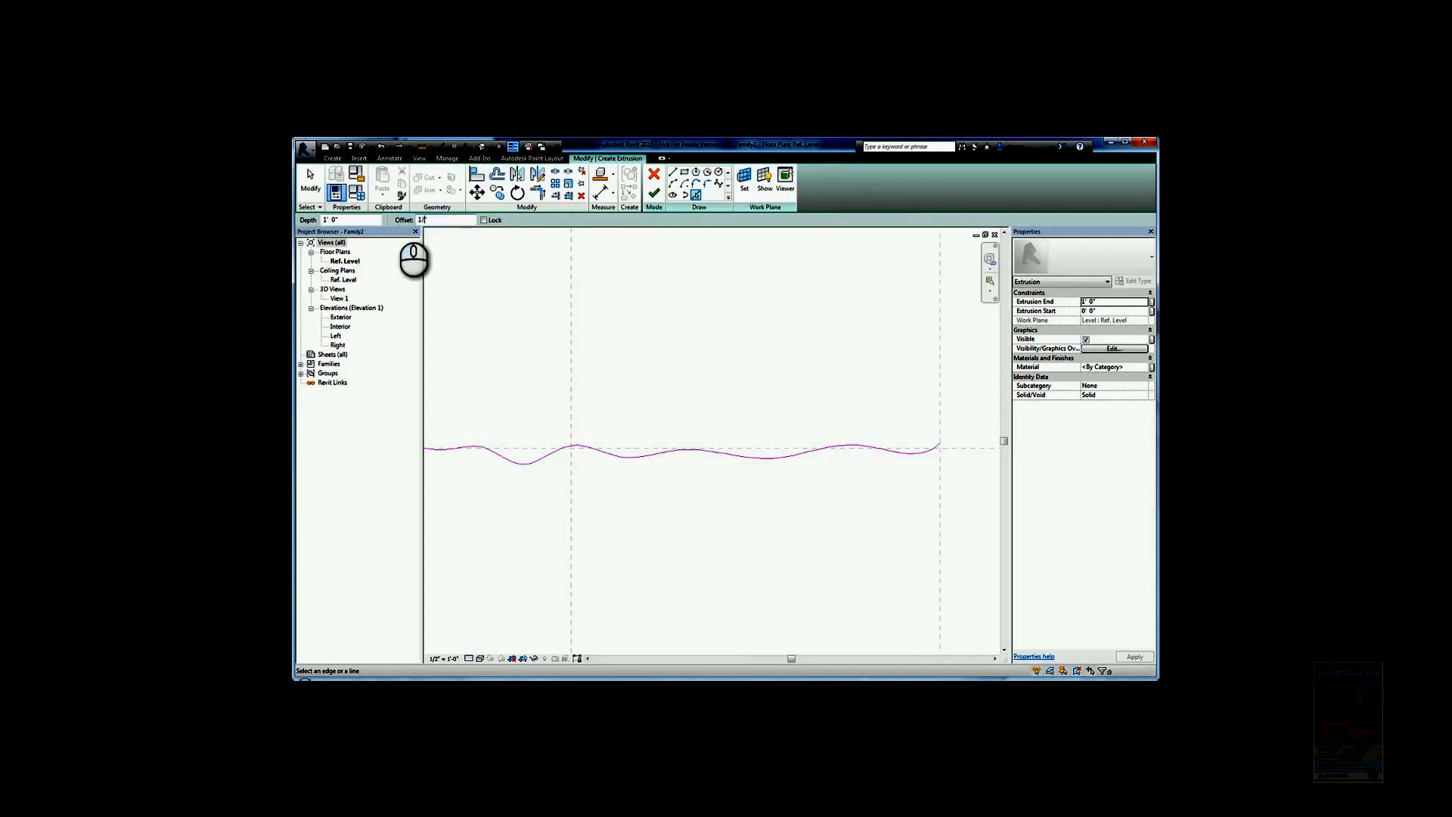
pyautogui.doubleClick(331, 220)
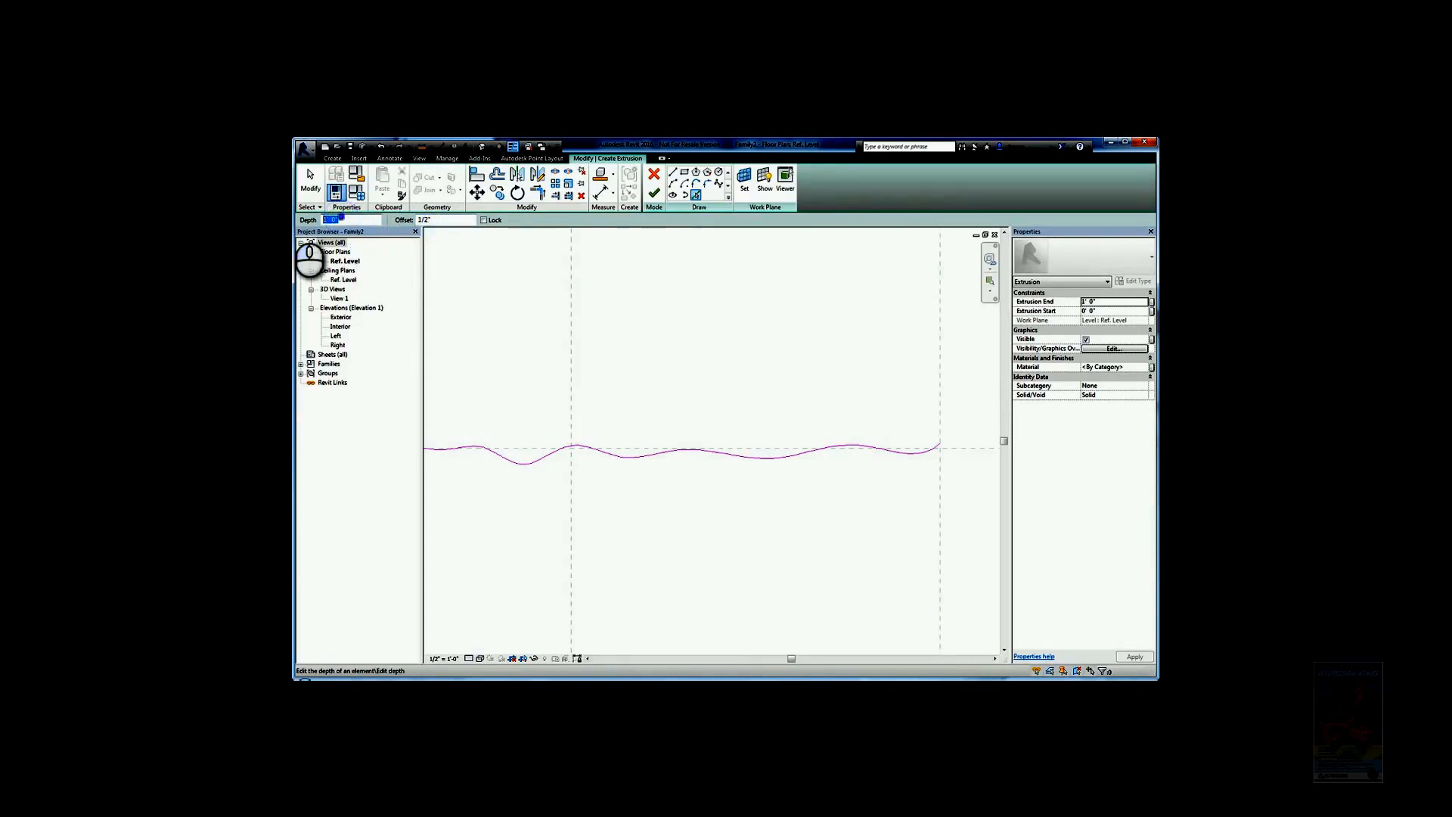
pyautogui.moveTo(721, 402); pyautogui.dragTo(583, 361, button='middle')
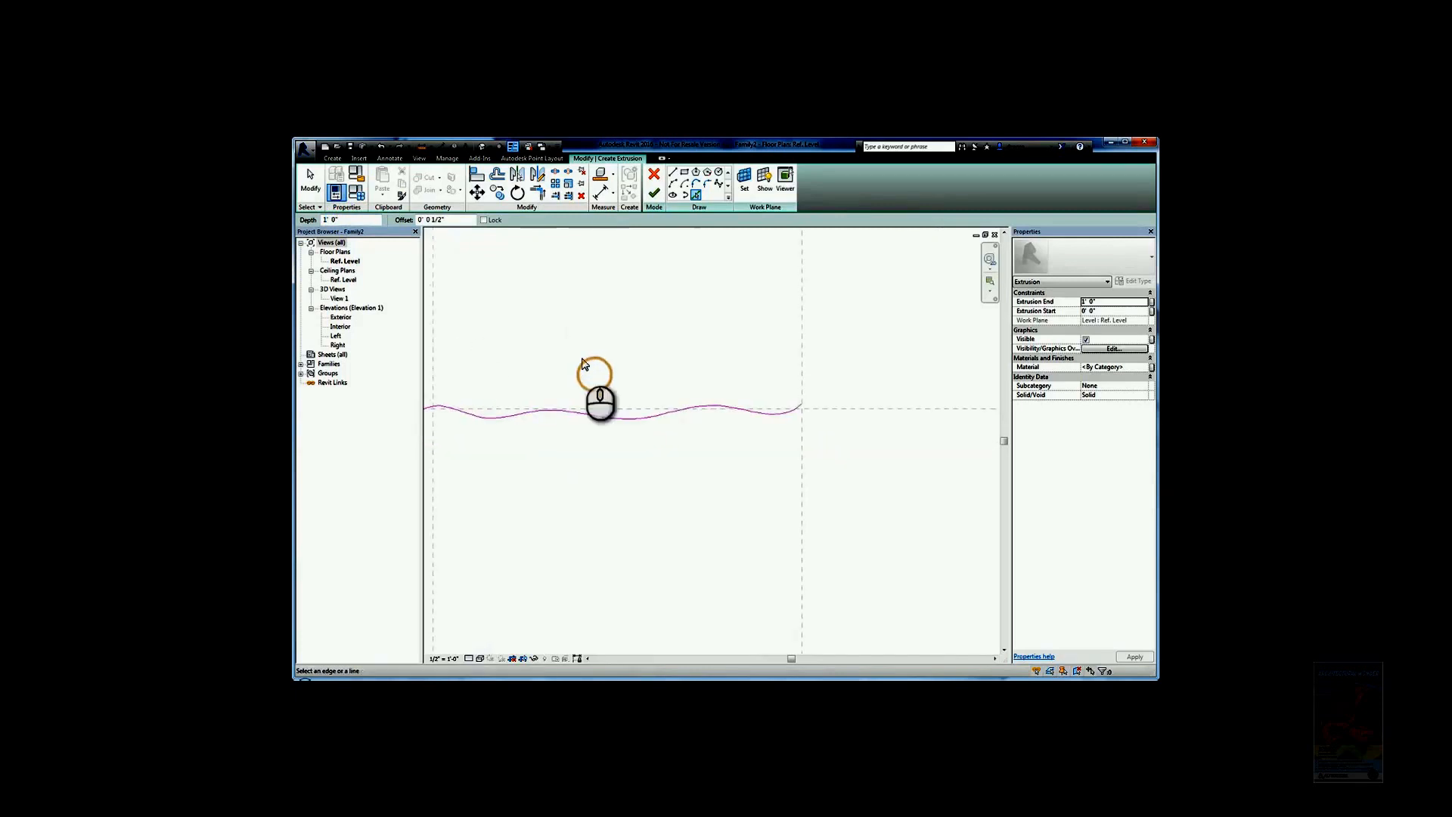
pyautogui.click(707, 411)
# Step: With zero offset and chaining off, draw a vertical line up the right reference plane from the lower spline's end
pyautogui.scroll(3, 809, 410)
pyautogui.click(673, 173)
pyautogui.click(753, 443)
pyautogui.click(470, 222)
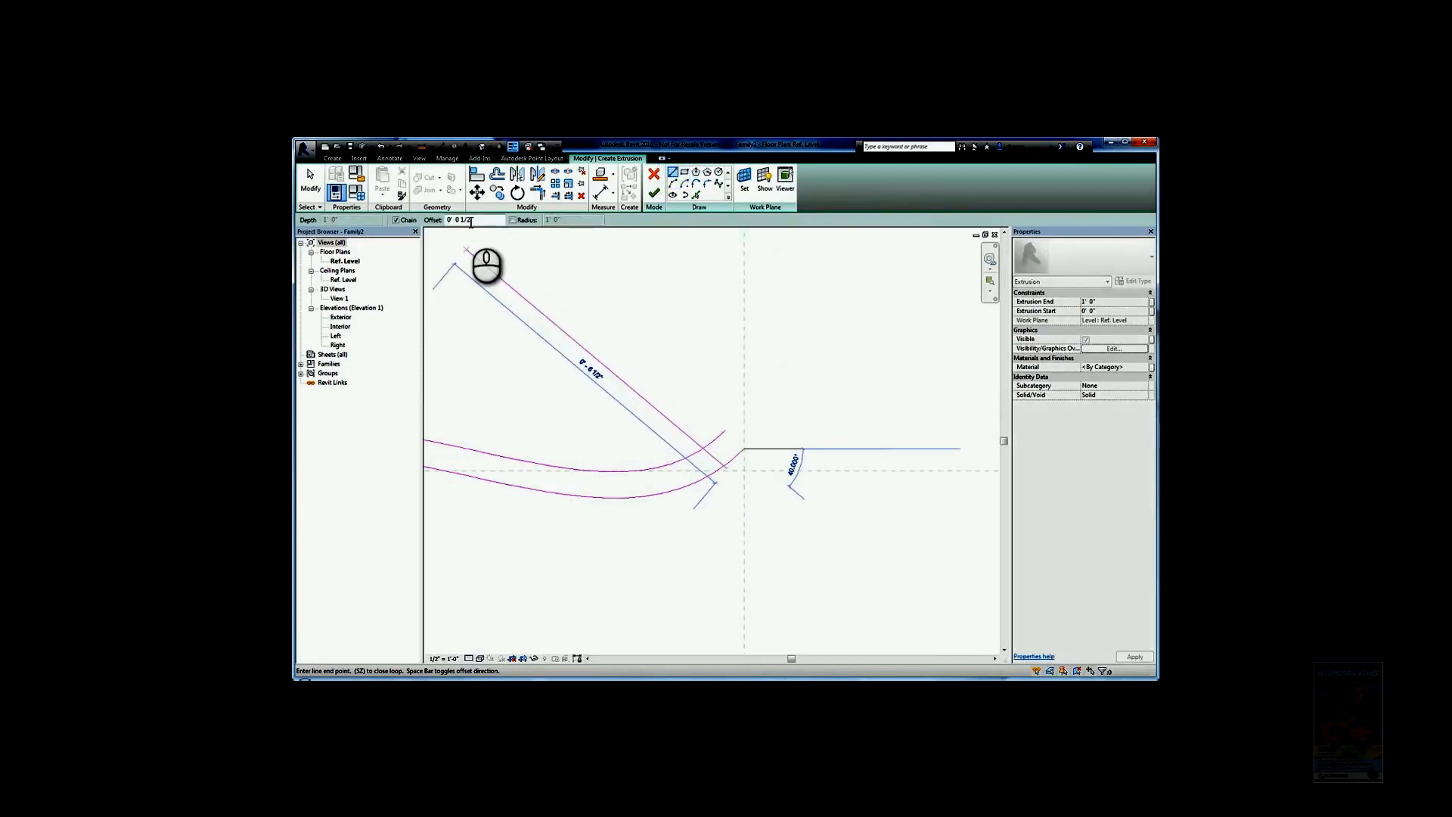
pyautogui.press('Escape')
pyautogui.moveTo(478, 221); pyautogui.dragTo(402, 224)
pyautogui.click(396, 219)
pyautogui.scroll(3, 754, 446)
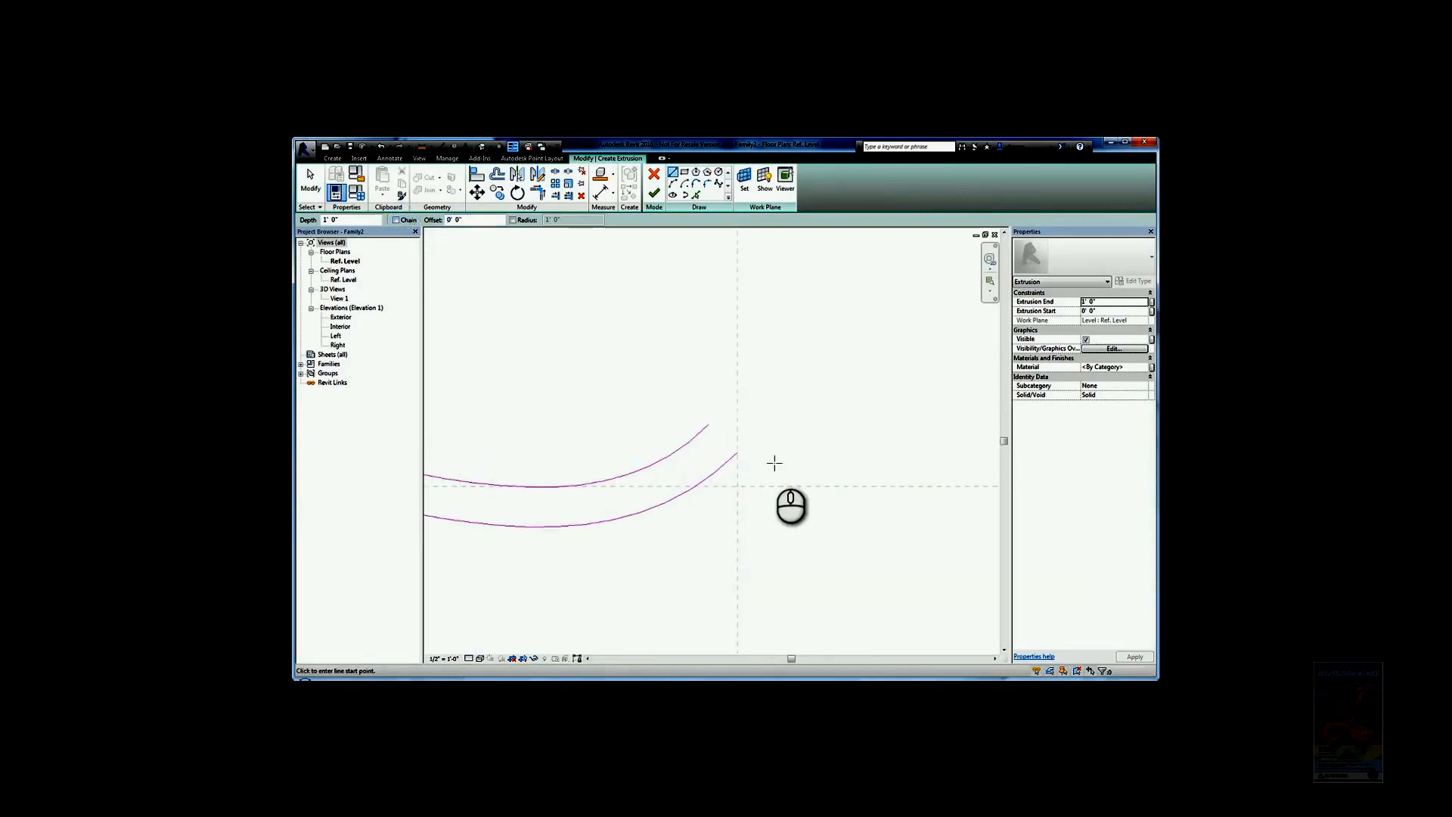
pyautogui.click(735, 452)
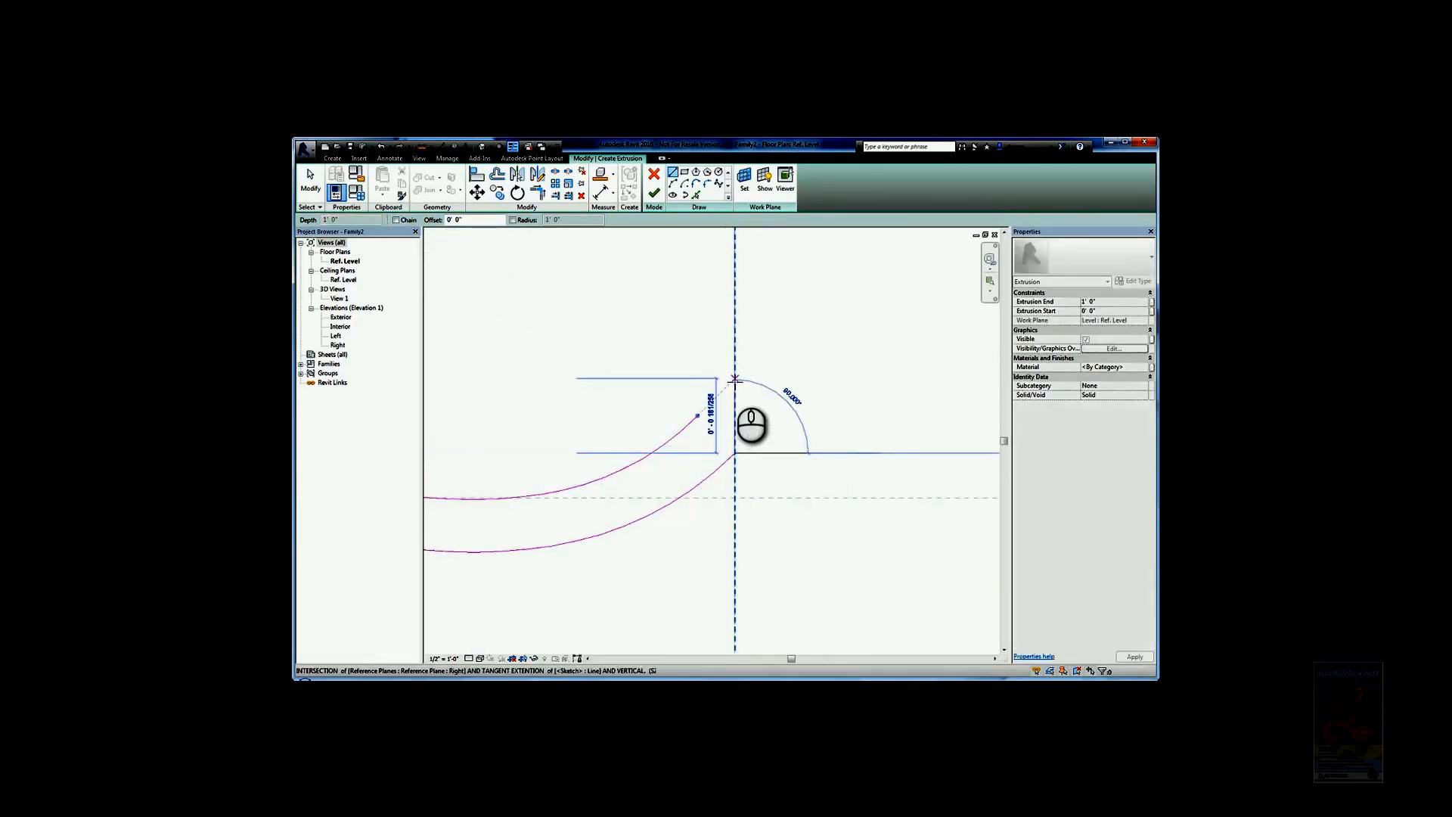
pyautogui.click(734, 378)
pyautogui.press('Escape')
pyautogui.press('Escape')
# Step: Try to stretch the offset spline's right end to the vertical line on the right reference plane
pyautogui.click(691, 421)
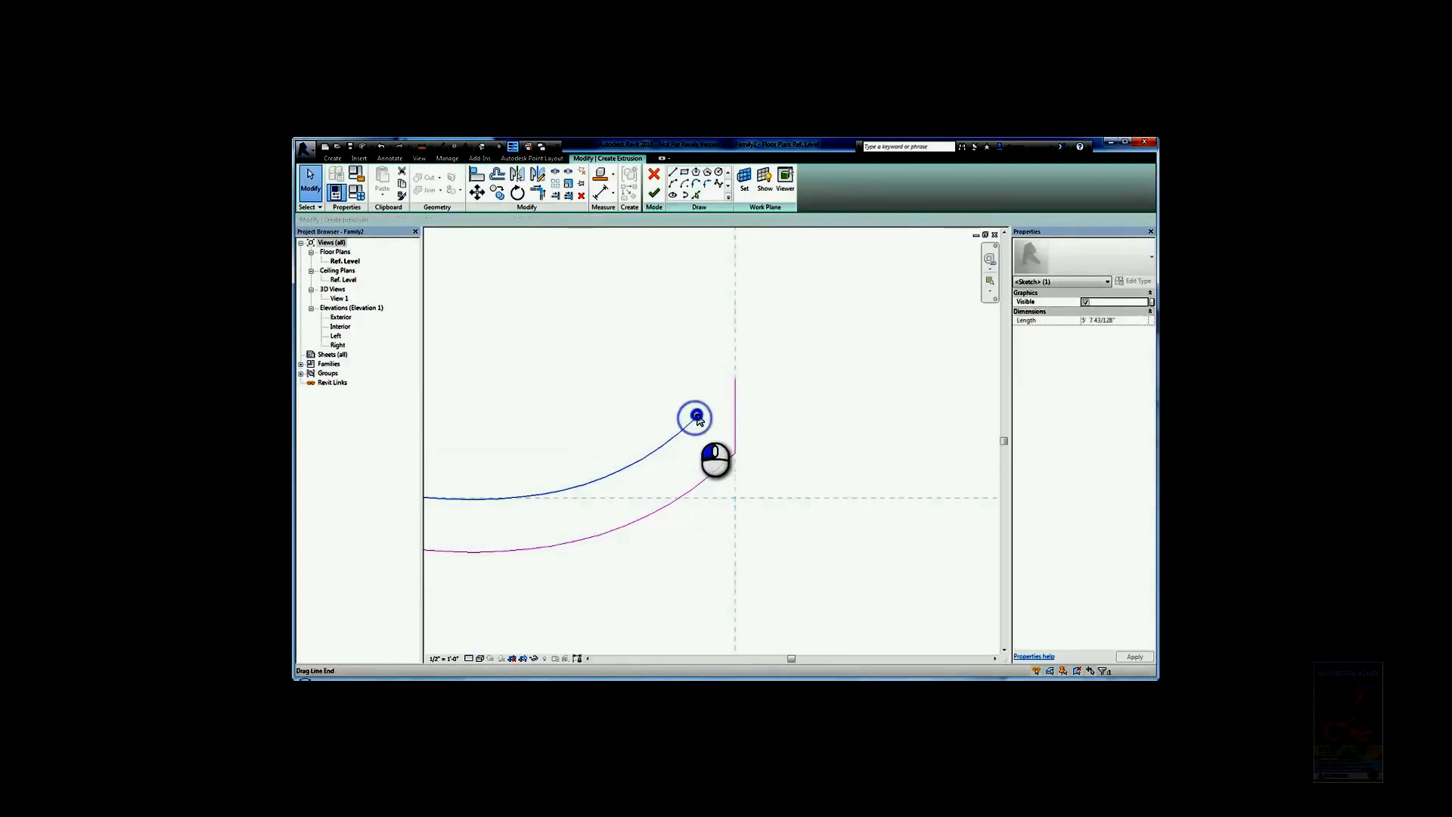
pyautogui.moveTo(696, 417); pyautogui.dragTo(735, 450)
pyautogui.moveTo(734, 383); pyautogui.dragTo(689, 394)
pyautogui.click(708, 408)
# Step: Draw a vertical line on the left reference plane between both splines and pull the upper spline's left end onto it
pyautogui.scroll(-3, 726, 454)
pyautogui.moveTo(619, 513); pyautogui.dragTo(842, 493, button='middle')
pyautogui.moveTo(686, 485); pyautogui.dragTo(1059, 500, button='middle')
pyautogui.moveTo(625, 477); pyautogui.dragTo(1063, 519, button='middle')
pyautogui.scroll(5, 556, 500)
pyautogui.click(672, 171)
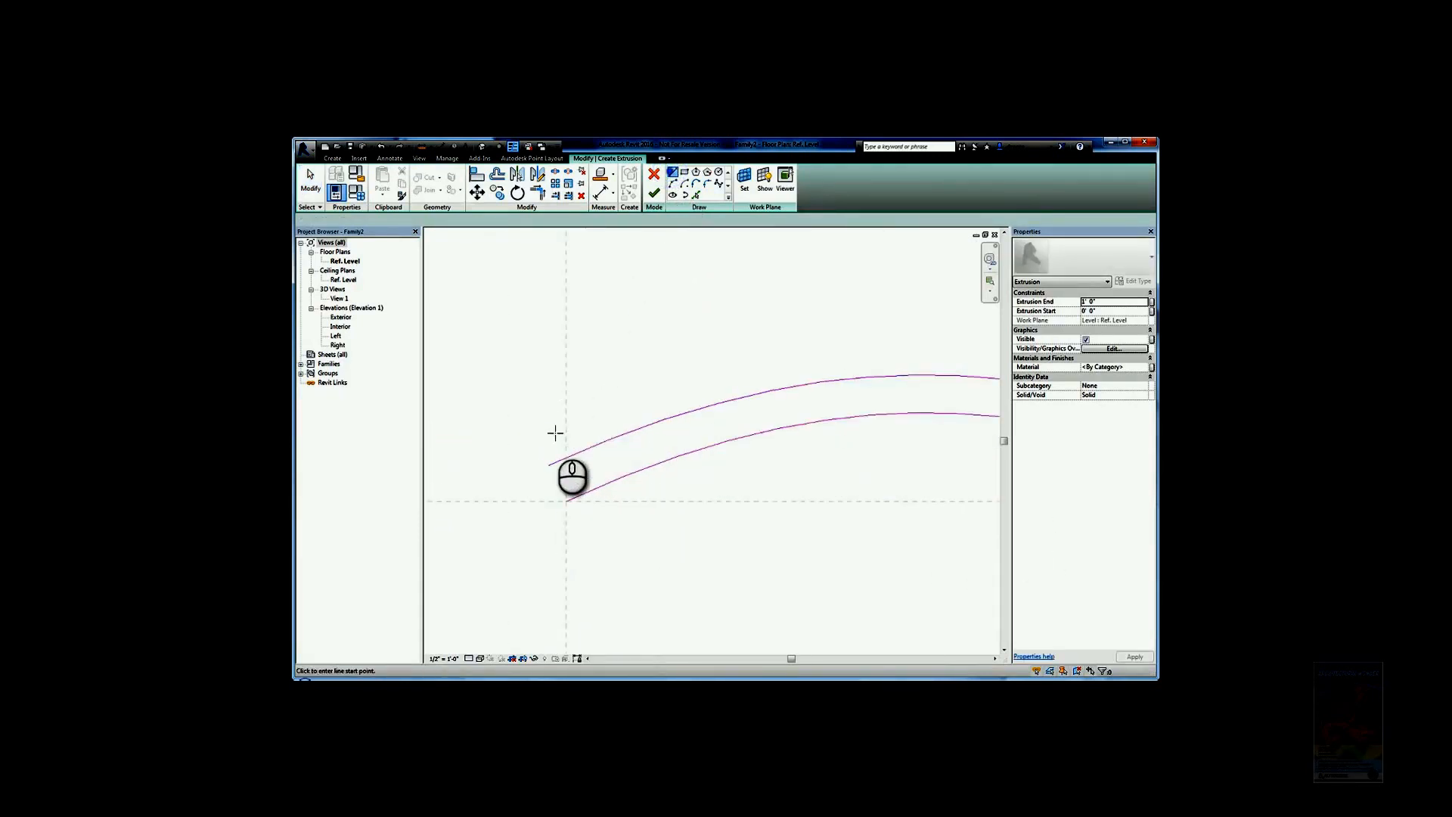
pyautogui.click(567, 458)
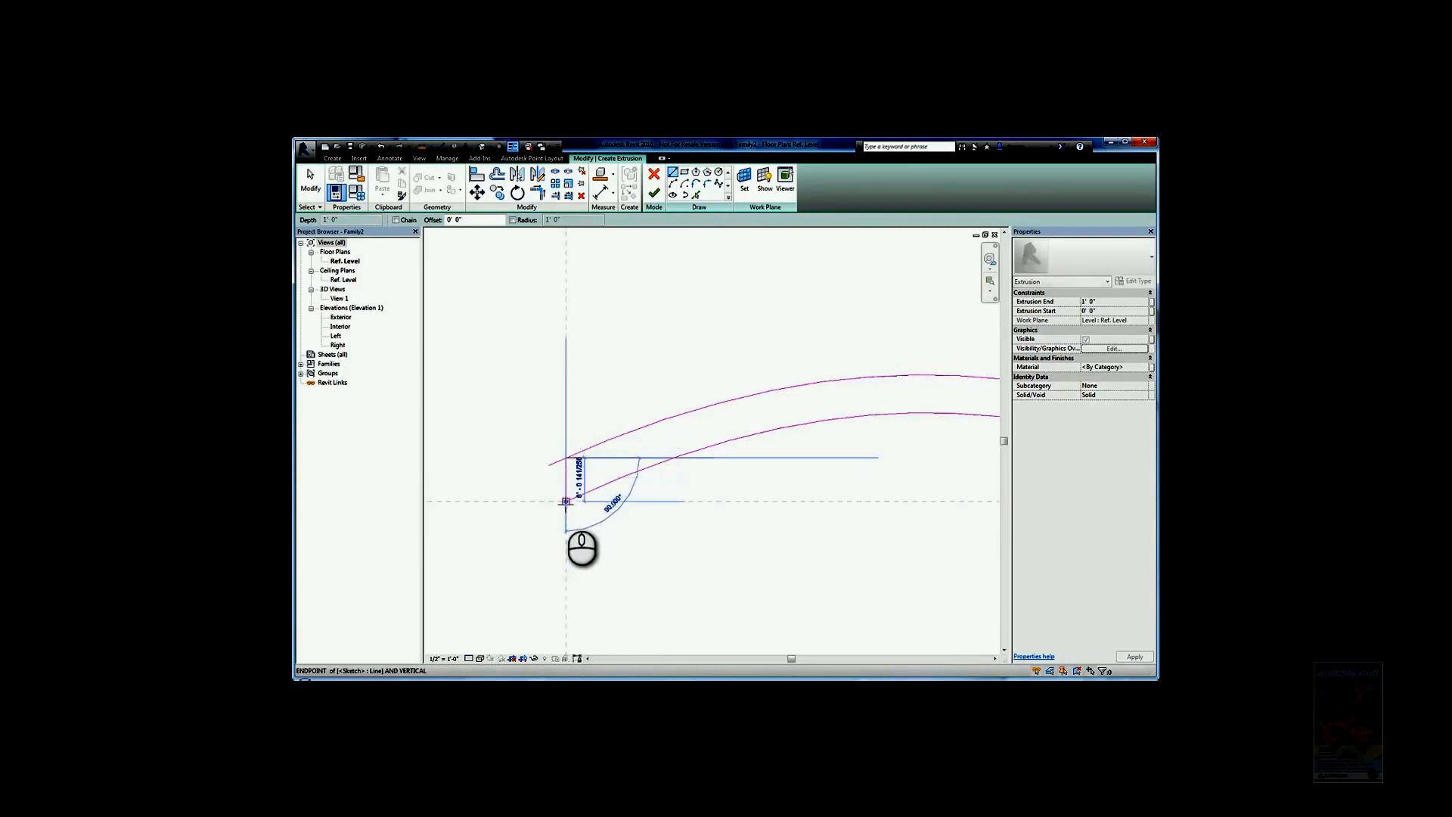
pyautogui.click(565, 500)
pyautogui.press('Escape')
pyautogui.press('Escape')
pyautogui.moveTo(552, 467); pyautogui.dragTo(568, 463)
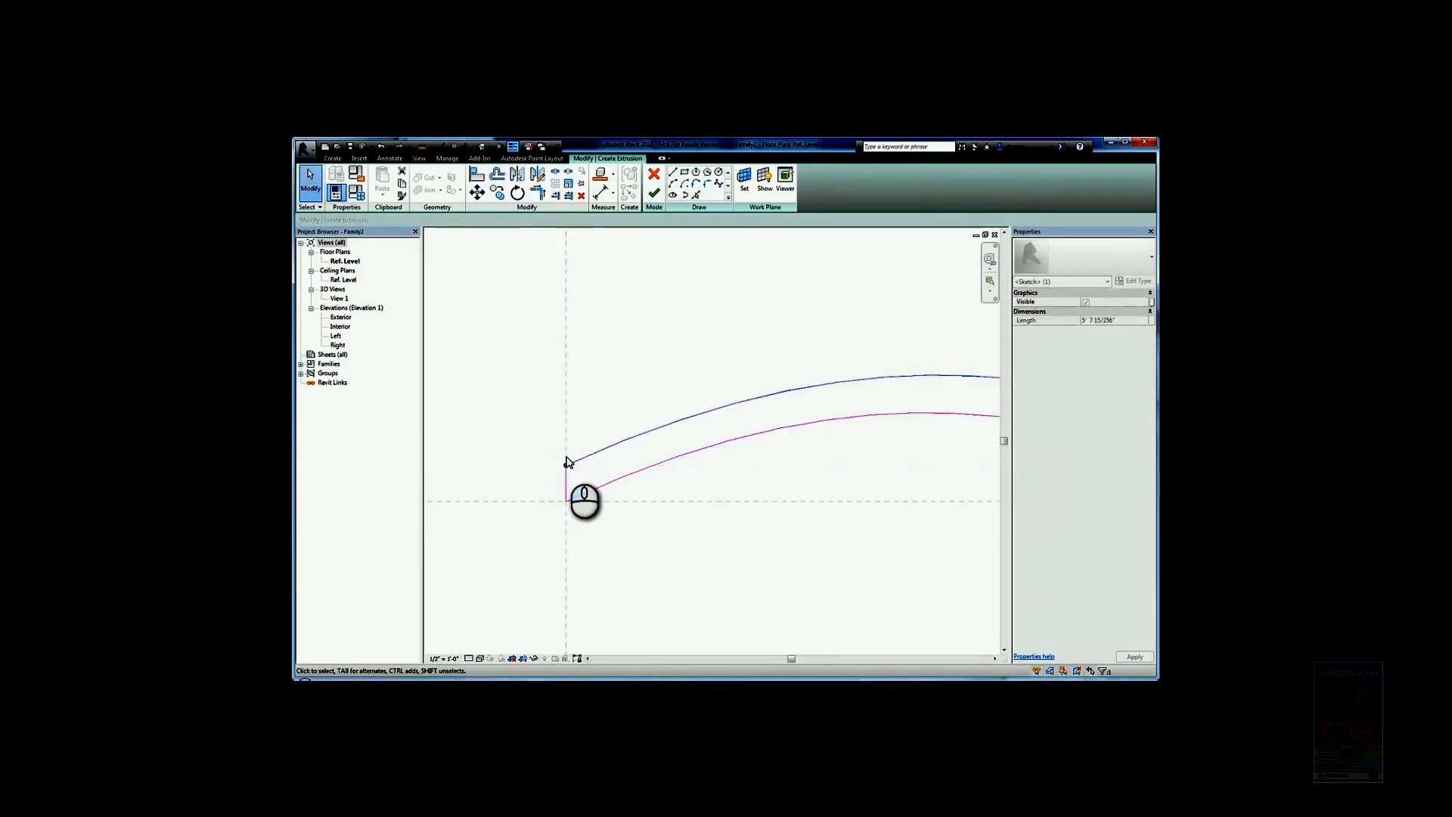
# Step: Extend the upper spline's right end to the vertical line on the right reference plane
pyautogui.moveTo(559, 477)
pyautogui.mouseDown(button='middle')
pyautogui.moveTo(668, 502)
pyautogui.moveTo(470, 485)
pyautogui.mouseUp(button='middle')
pyautogui.scroll(-3, 712, 495)
pyautogui.moveTo(872, 506); pyautogui.dragTo(499, 476, button='middle')
pyautogui.moveTo(862, 497); pyautogui.dragTo(450, 466, button='middle')
pyautogui.moveTo(845, 468); pyautogui.dragTo(598, 488, button='middle')
pyautogui.scroll(4, 691, 415)
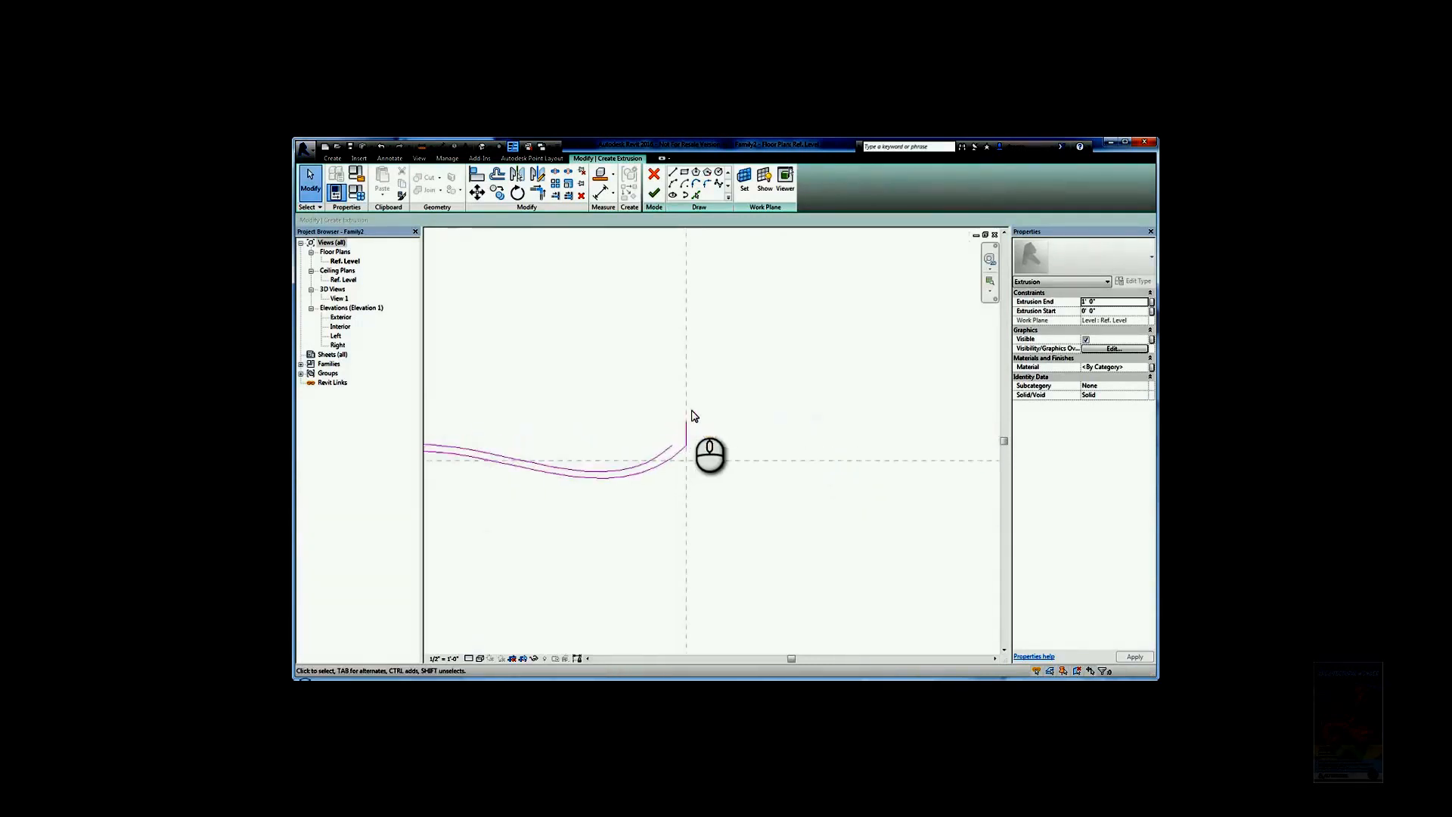
pyautogui.click(690, 451)
pyautogui.moveTo(694, 448)
pyautogui.mouseDown()
pyautogui.moveTo(702, 480)
pyautogui.moveTo(697, 447)
pyautogui.mouseUp()
pyautogui.click(698, 437)
pyautogui.click(655, 461)
pyautogui.click(719, 454)
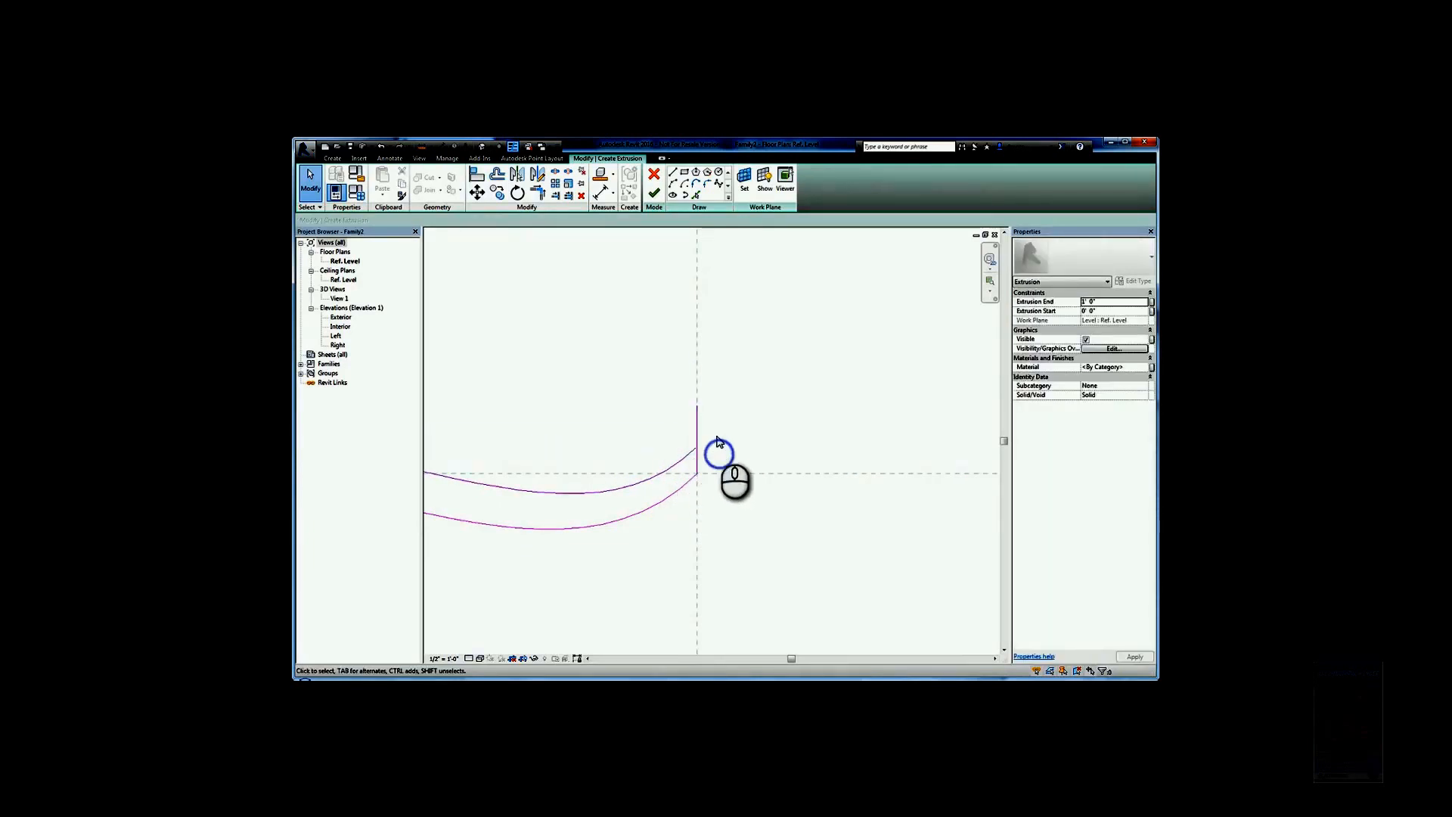
# Step: Shorten the right vertical line so its upper end meets the upper spline's endpoint
pyautogui.click(696, 410)
pyautogui.moveTo(698, 406); pyautogui.dragTo(696, 447)
pyautogui.click(742, 438)
# Step: Finish the extrusion sketch and display the Exterior elevation in a shaded style
pyautogui.scroll(-4, 771, 476)
pyautogui.scroll(-3, 782, 498)
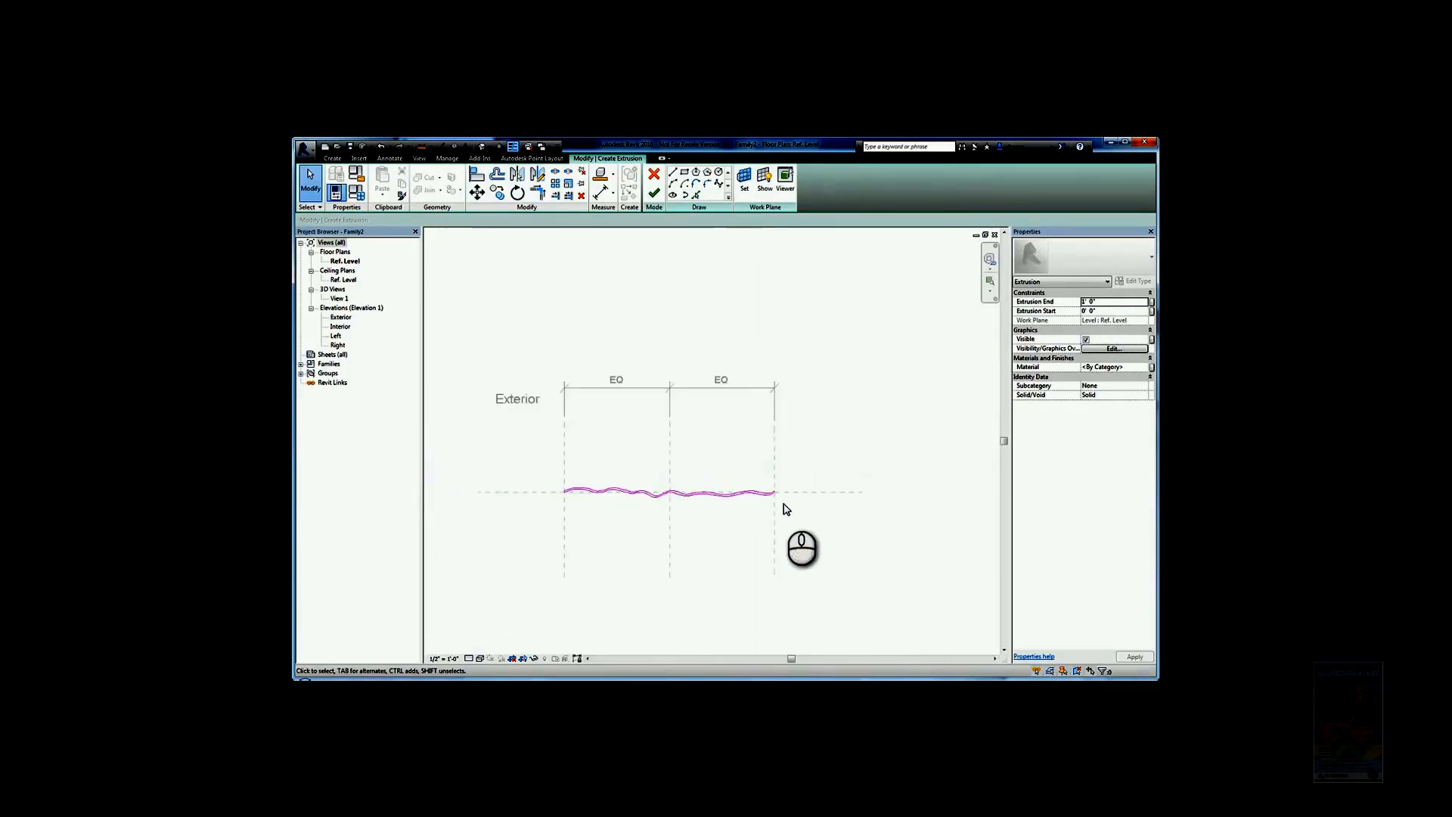
pyautogui.scroll(3, 677, 508)
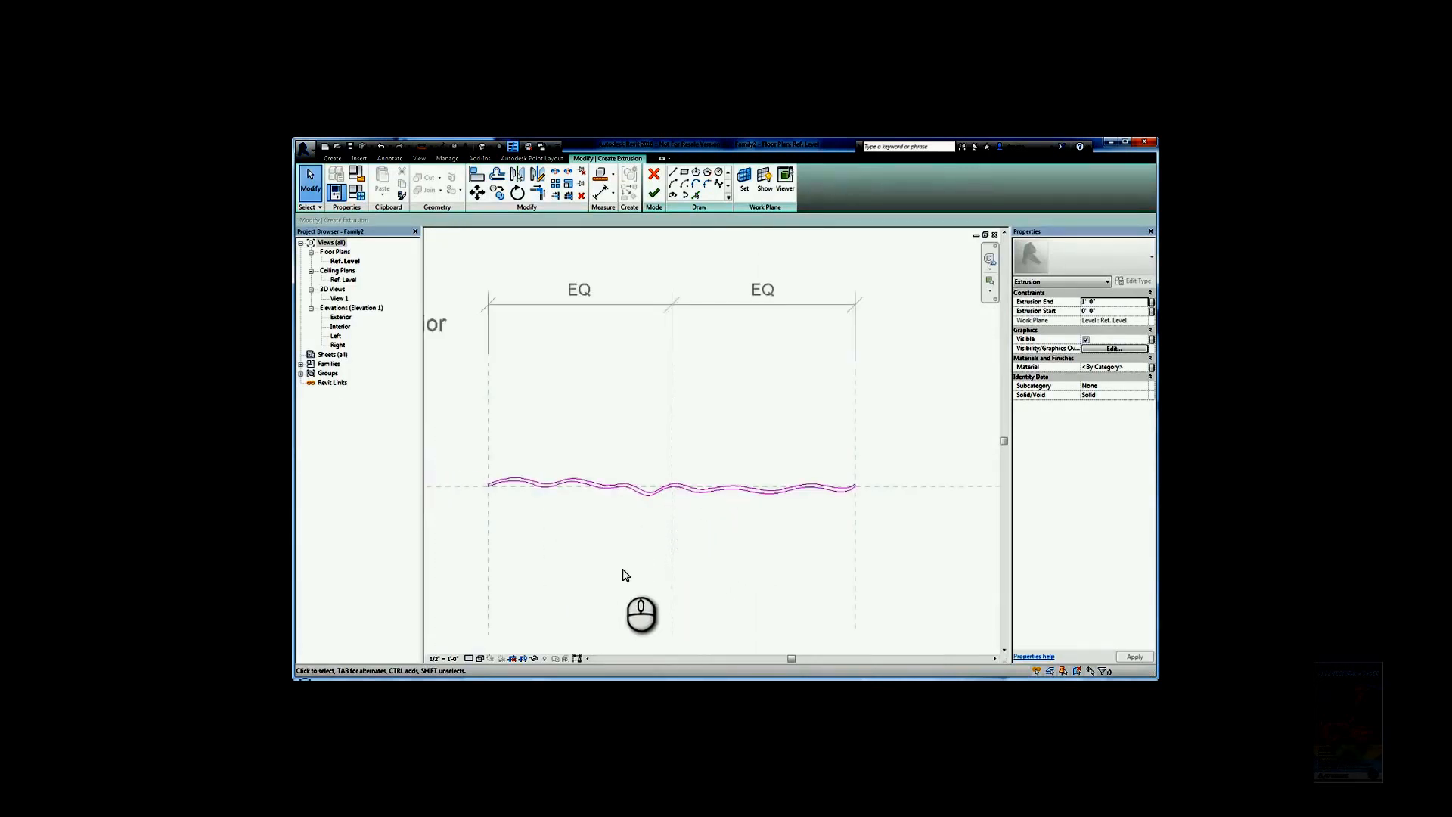
pyautogui.doubleClick(340, 318)
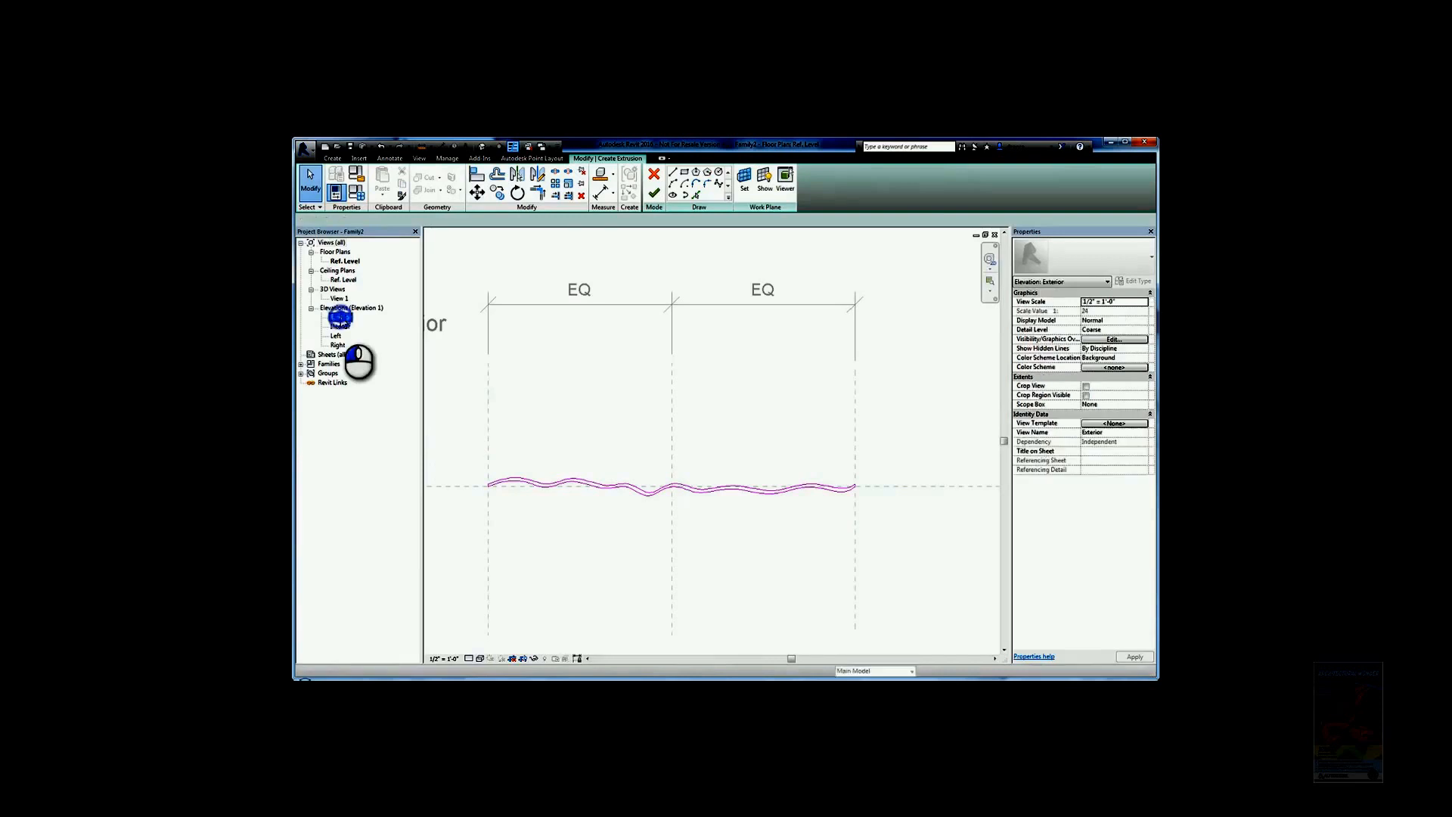
pyautogui.click(653, 194)
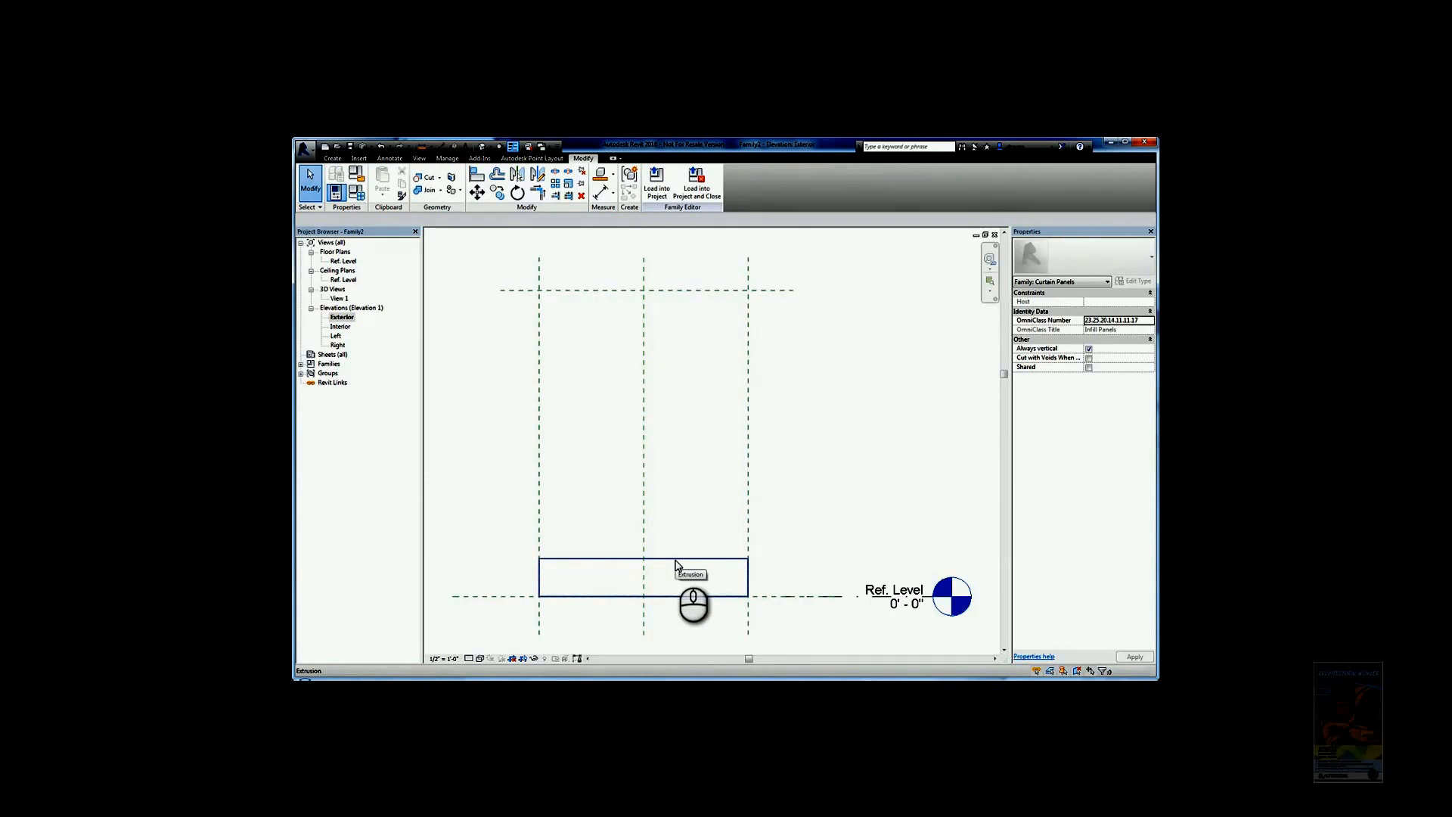
pyautogui.press('s')
pyautogui.press('d')
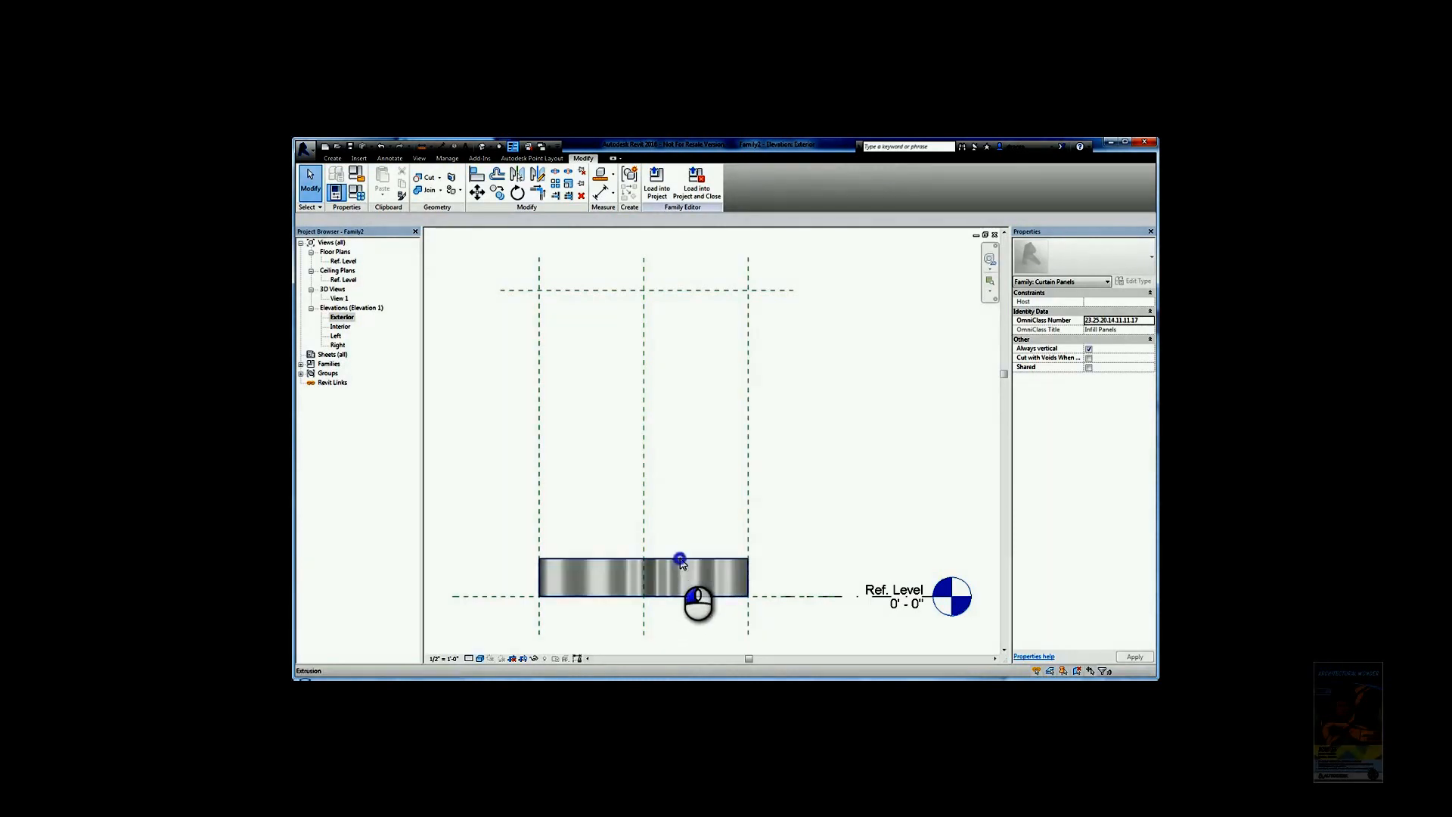
# Step: Stretch the extrusion's top to the upper reference plane and lock it, with the bottom aligned to Ref. Level
pyautogui.click(676, 563)
pyautogui.moveTo(643, 555); pyautogui.dragTo(668, 298)
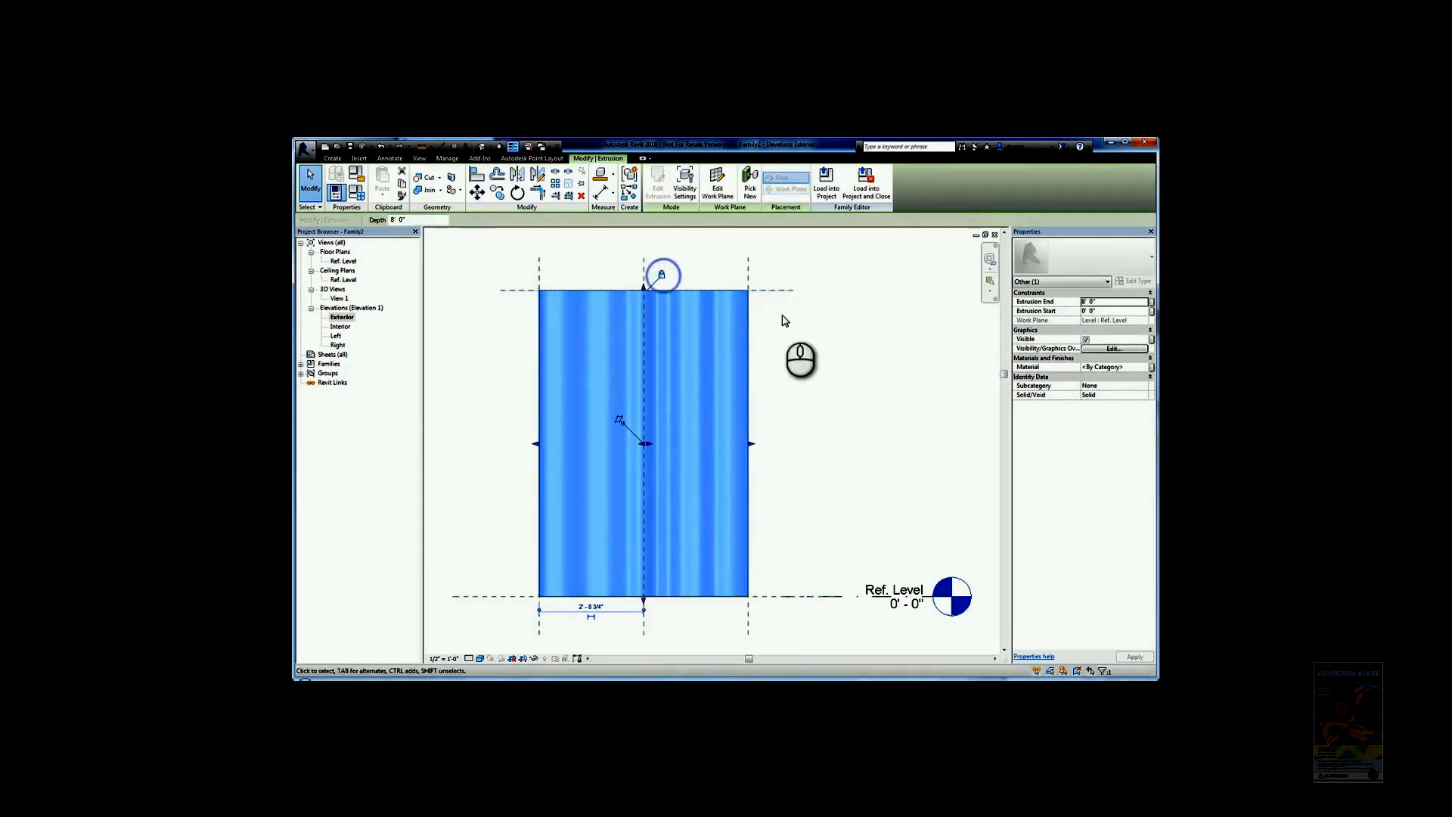
pyautogui.moveTo(643, 598)
pyautogui.mouseDown()
pyautogui.moveTo(645, 579)
pyautogui.moveTo(652, 599)
pyautogui.mouseUp()
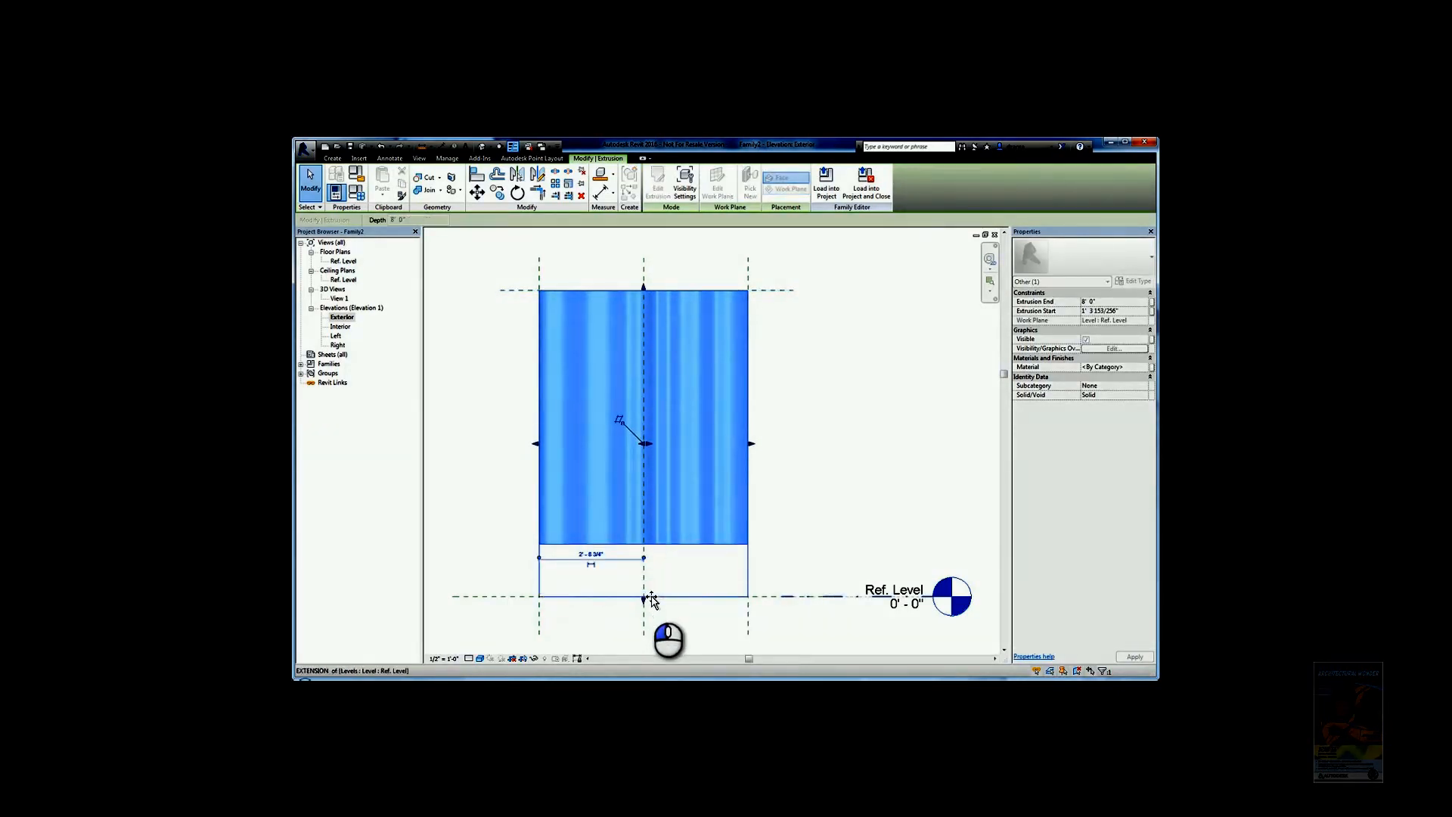
pyautogui.click(793, 546)
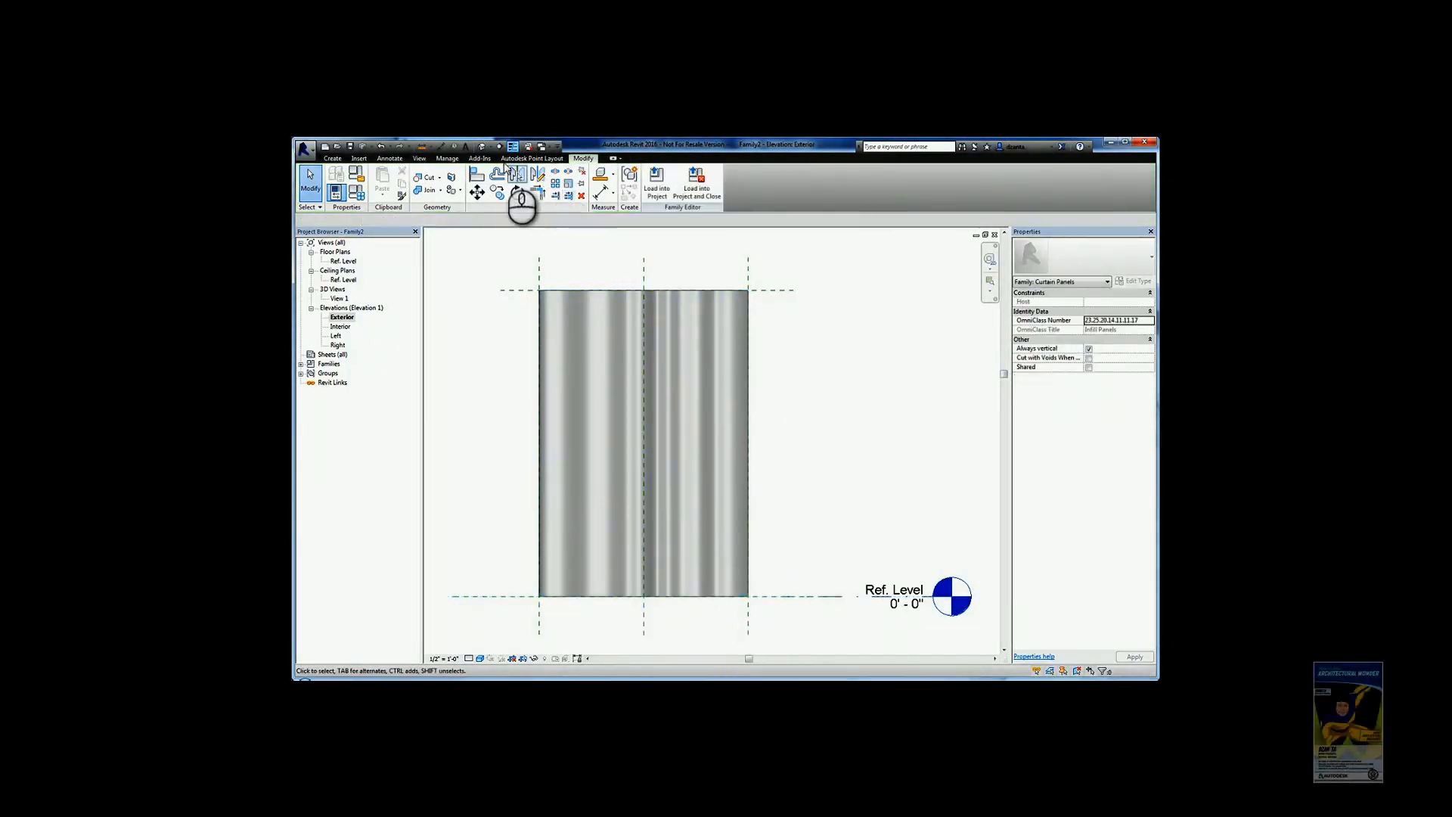
# Step: View the panel in 3D, create a new project, and load the panel family into it
pyautogui.click(481, 146)
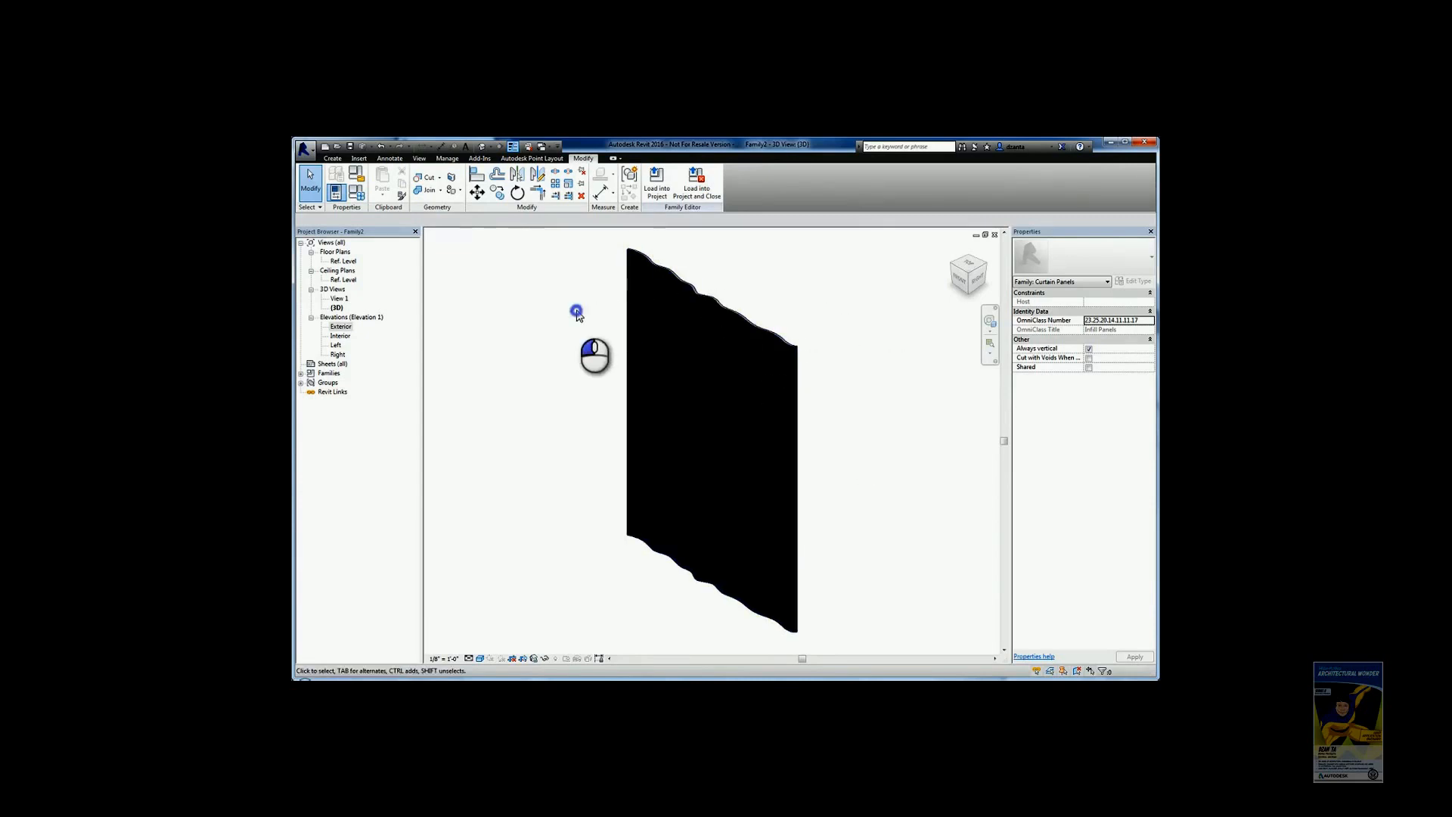
pyautogui.click(326, 147)
pyautogui.click(762, 416)
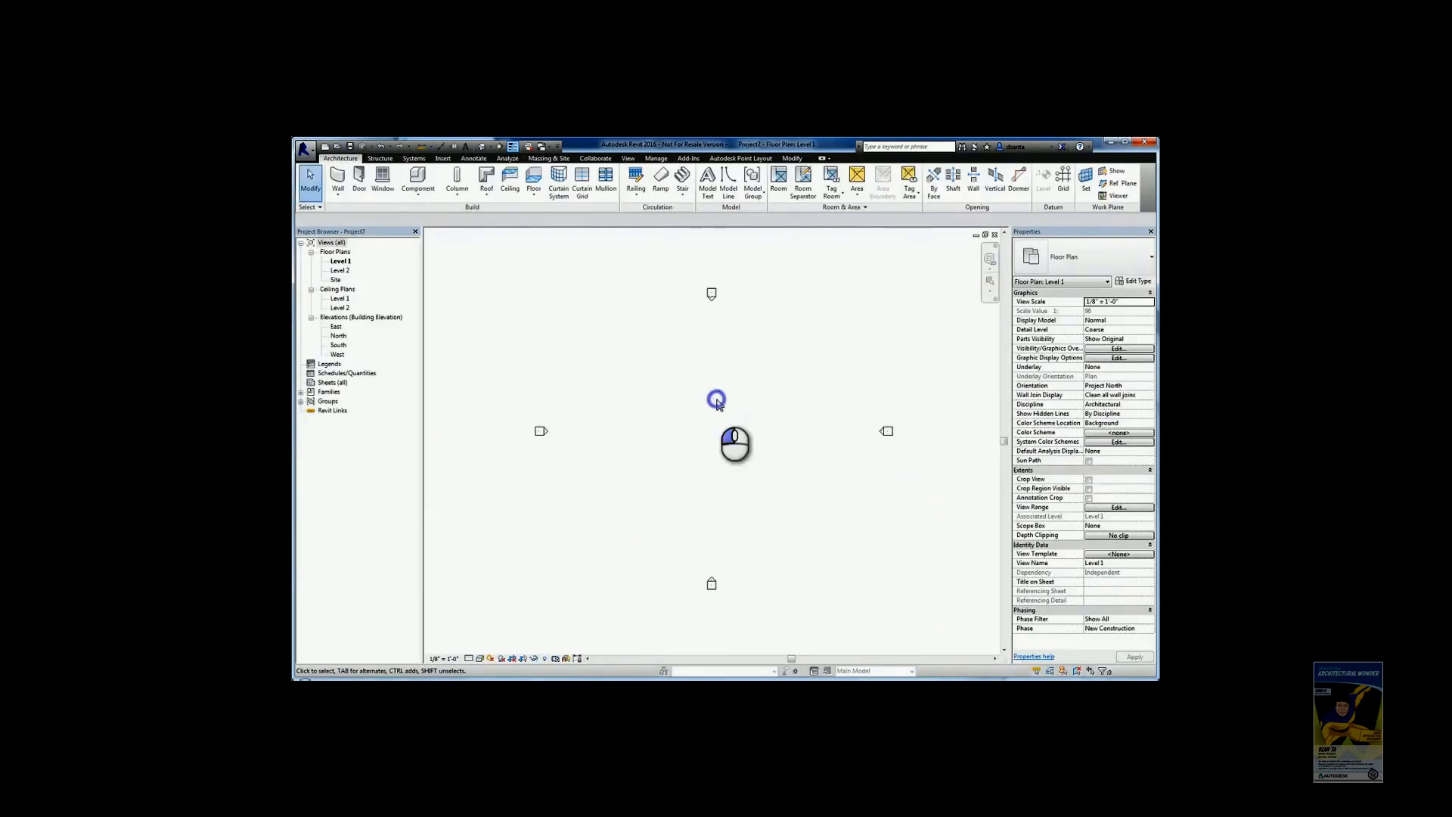
pyautogui.hotkey('ctrl', 'Tab')
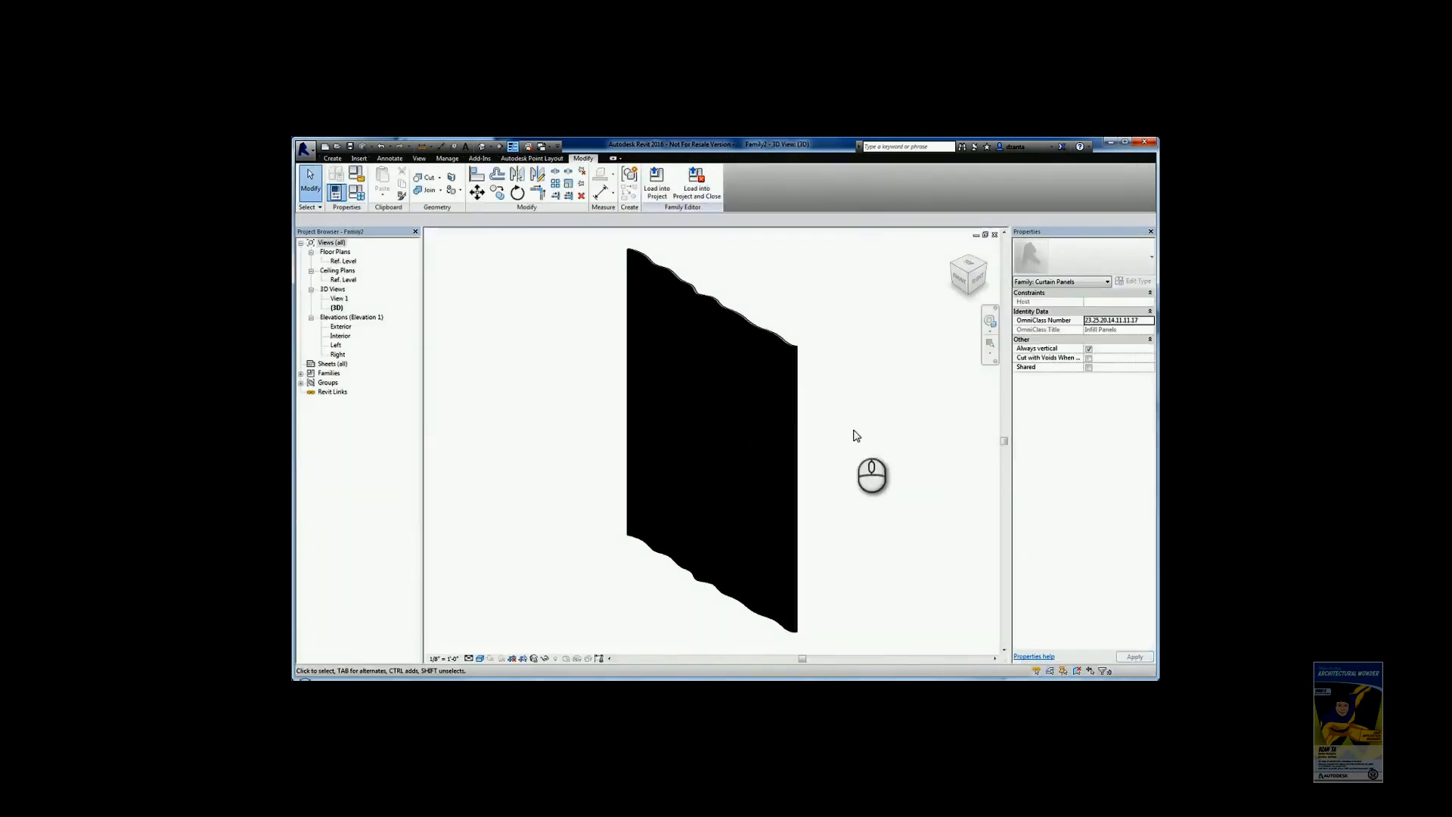
pyautogui.click(656, 182)
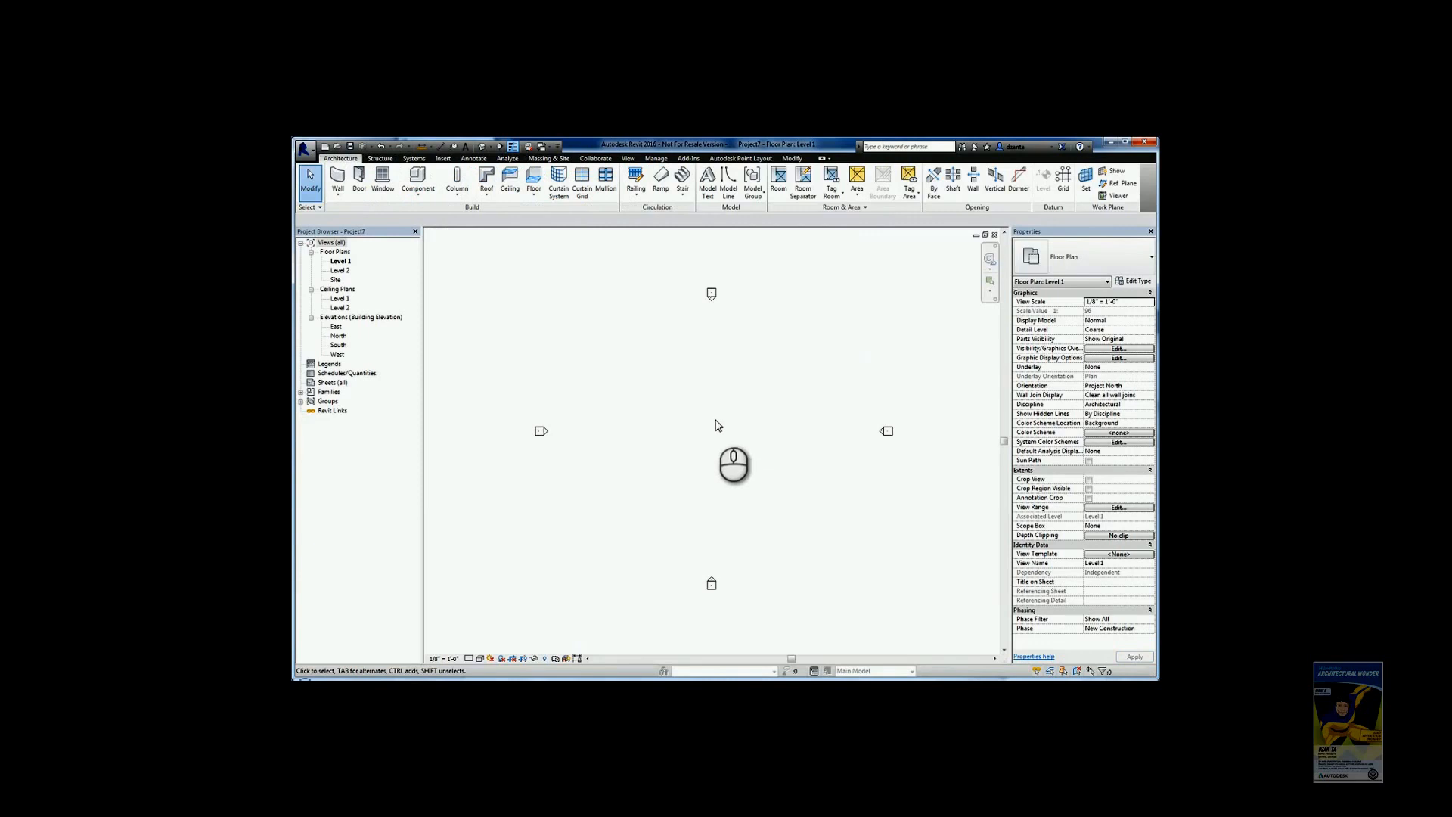
# Step: Draw a horizontal Storefront curtain wall about 16'-6" long on Level 1 and show it in 3D
pyautogui.click(344, 198)
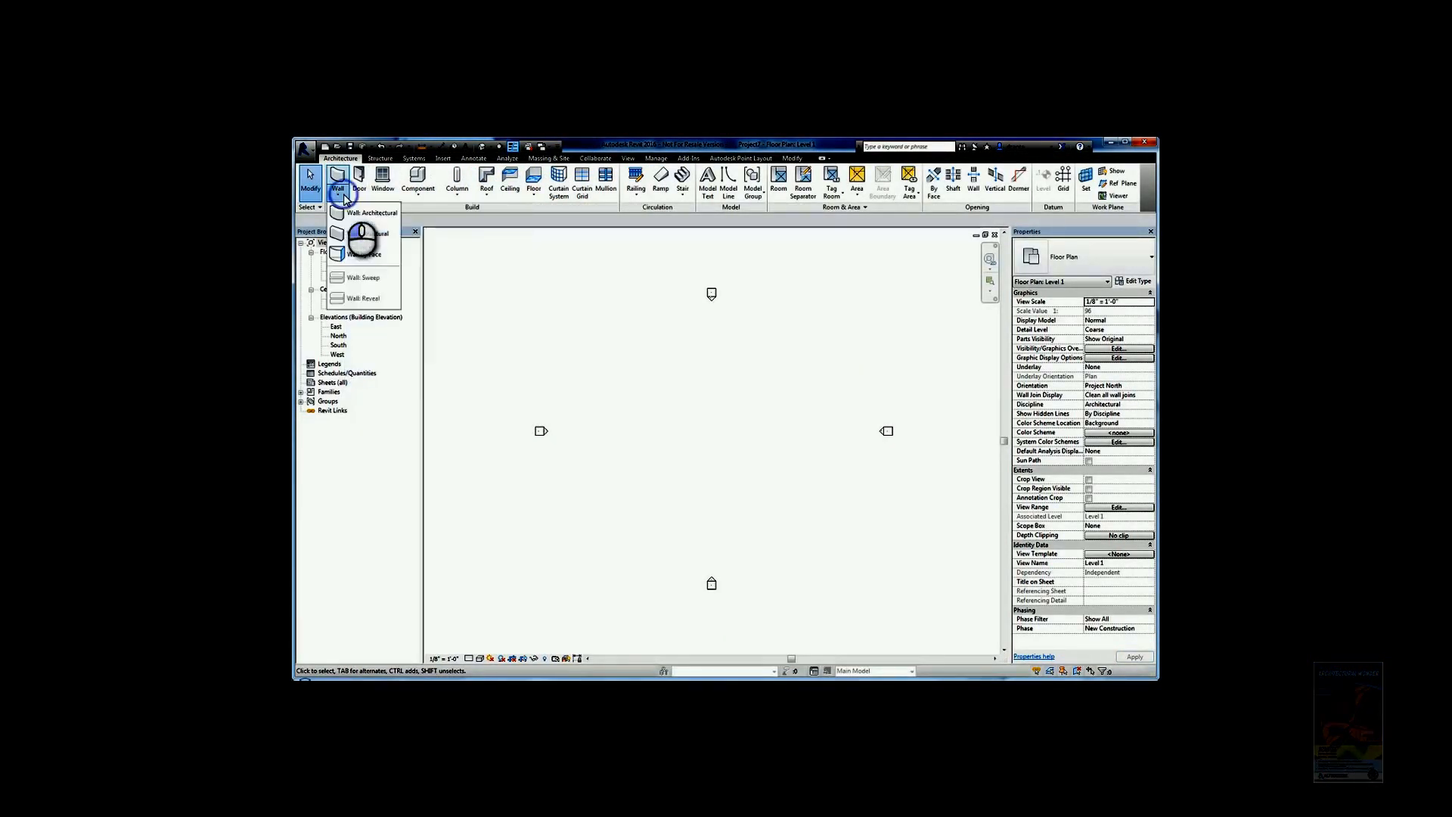
pyautogui.click(362, 217)
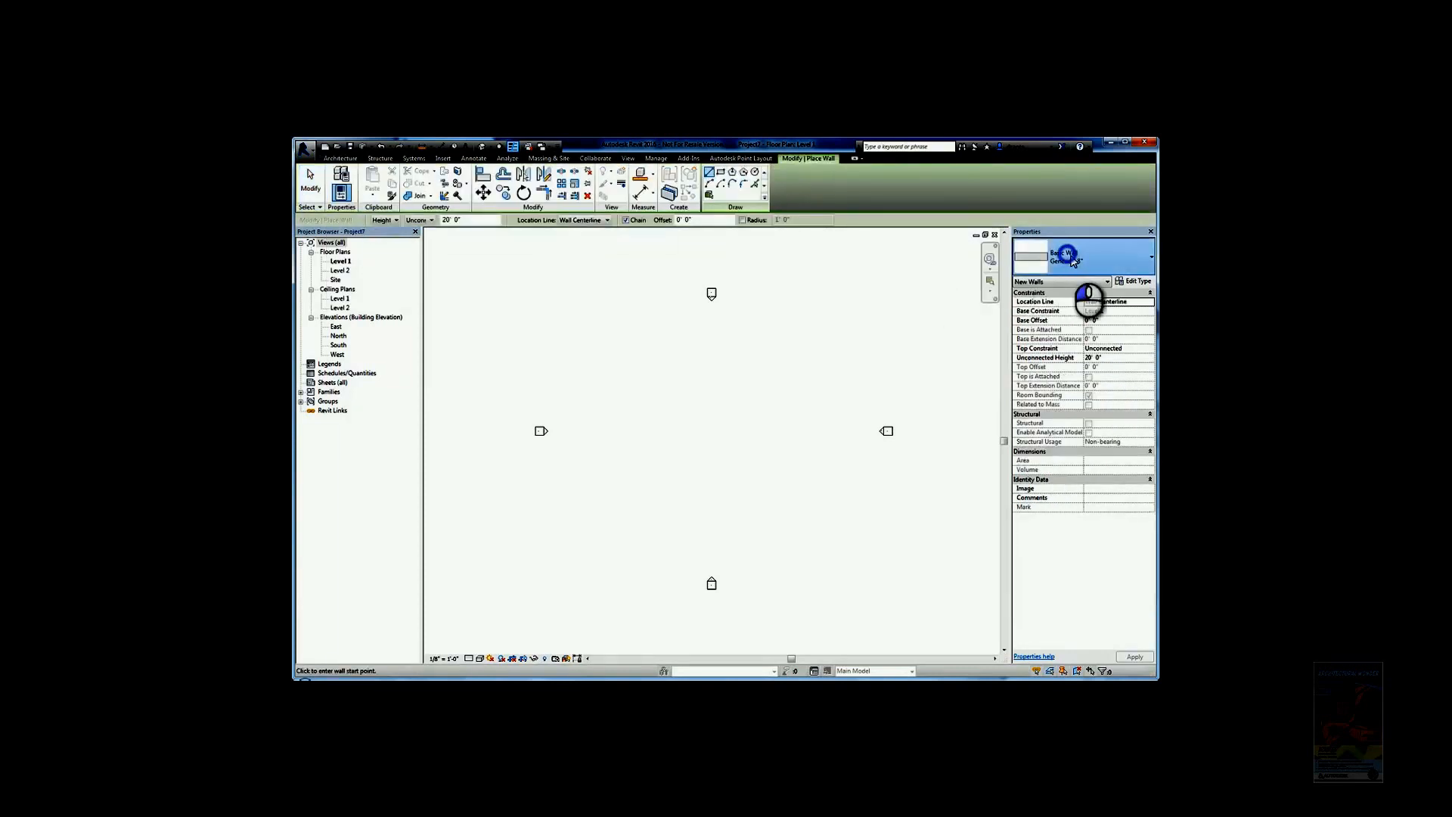
pyautogui.click(1082, 261)
pyautogui.scroll(-2, 1153, 413)
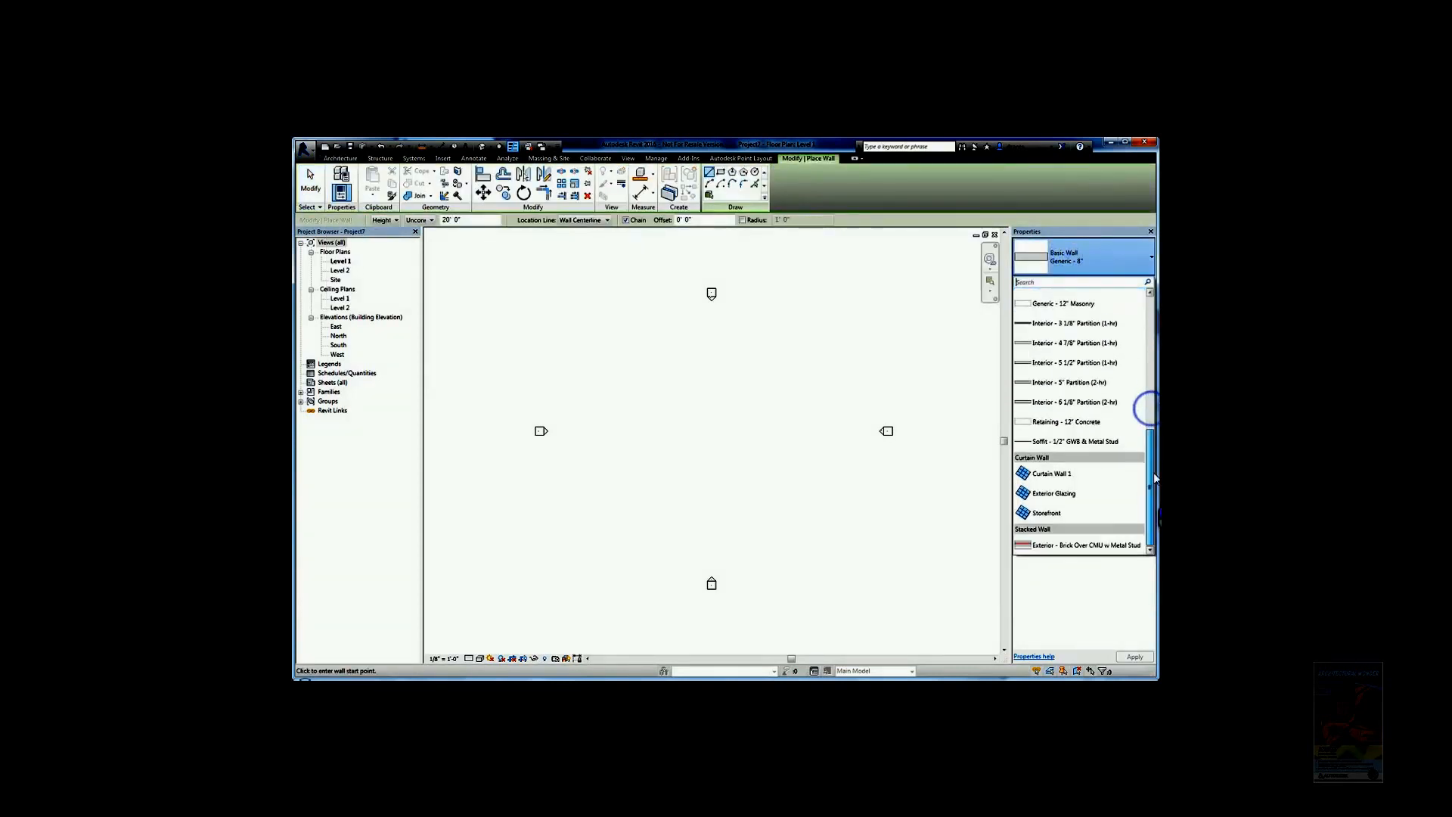
pyautogui.click(1086, 513)
pyautogui.click(670, 438)
pyautogui.click(724, 438)
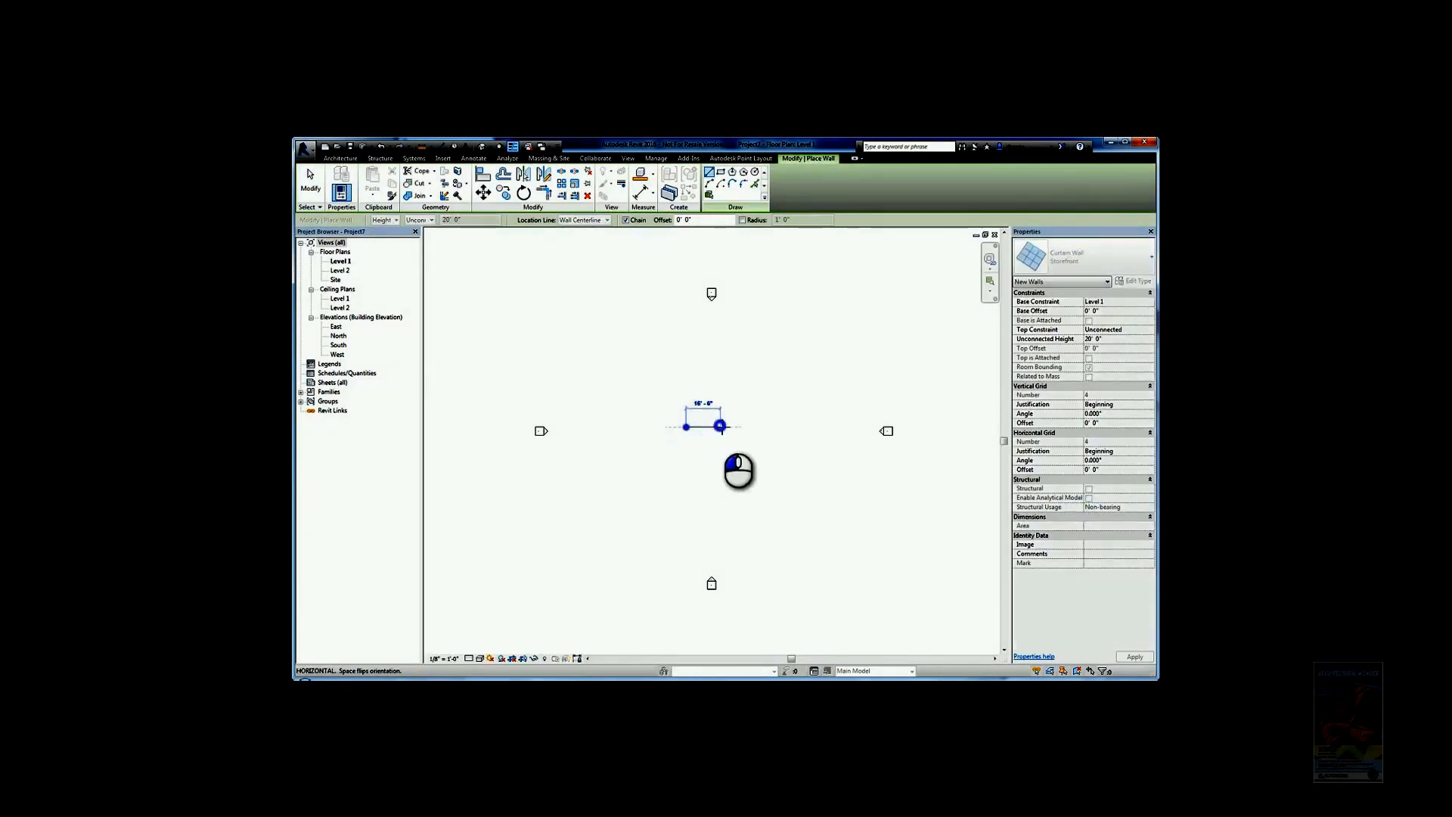
pyautogui.press('Escape')
pyautogui.press('Escape')
pyautogui.click(482, 146)
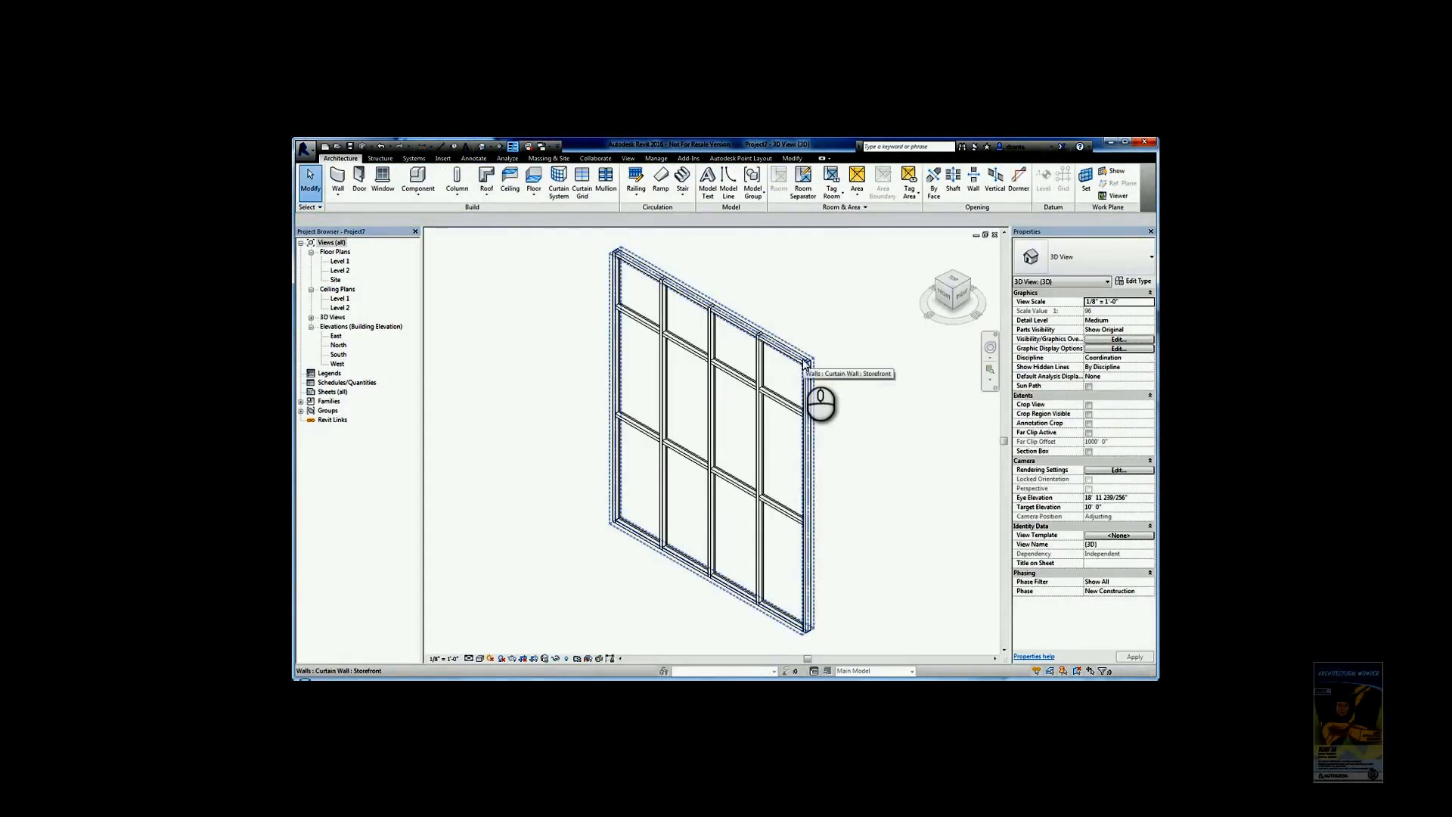
# Step: In the Storefront wall's type properties, set Curtain Panel to Family2 : Family2 and Join Condition to Not Defined
pyautogui.click(804, 363)
pyautogui.click(1135, 281)
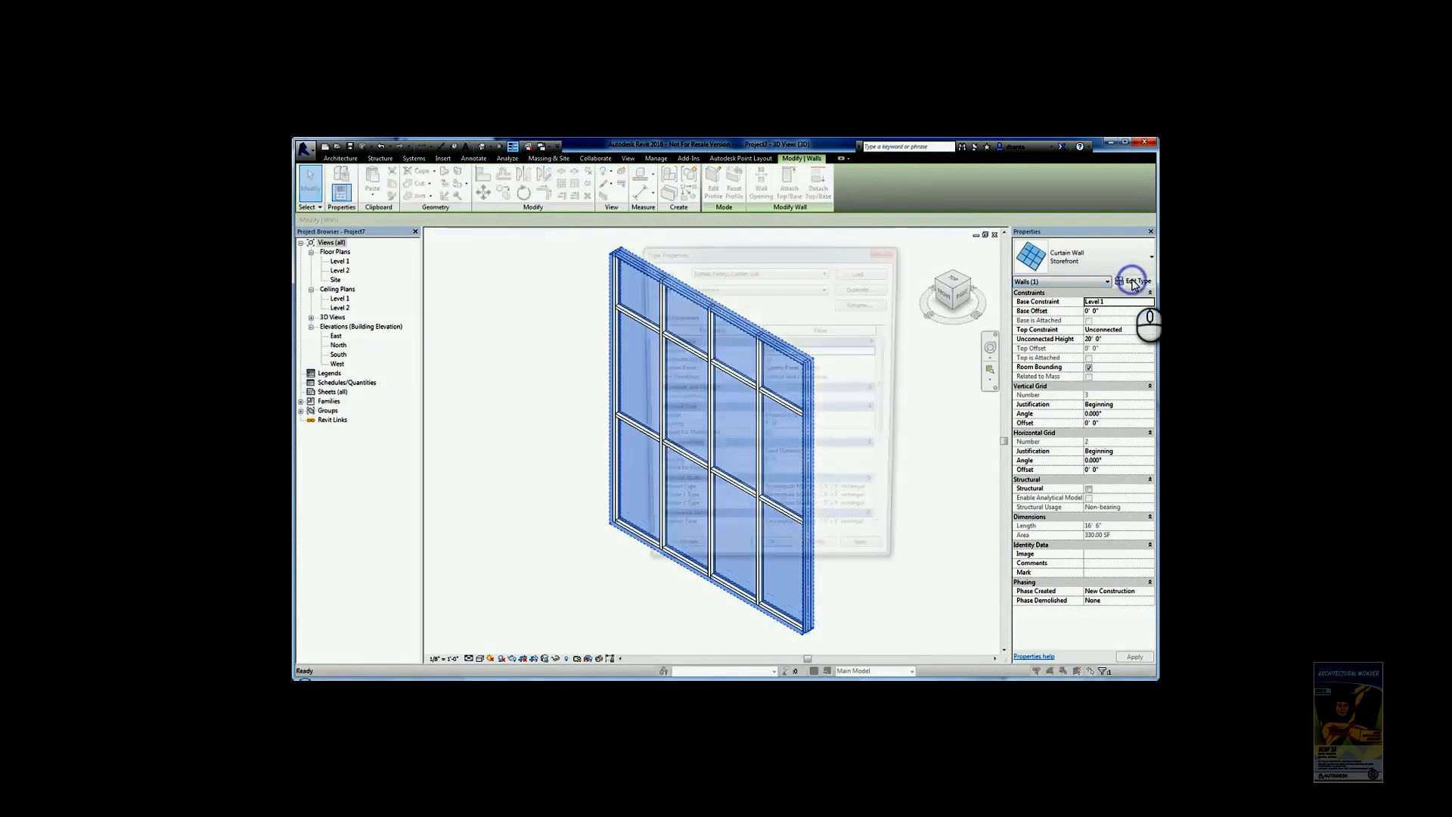
pyautogui.moveTo(830, 255); pyautogui.dragTo(934, 265)
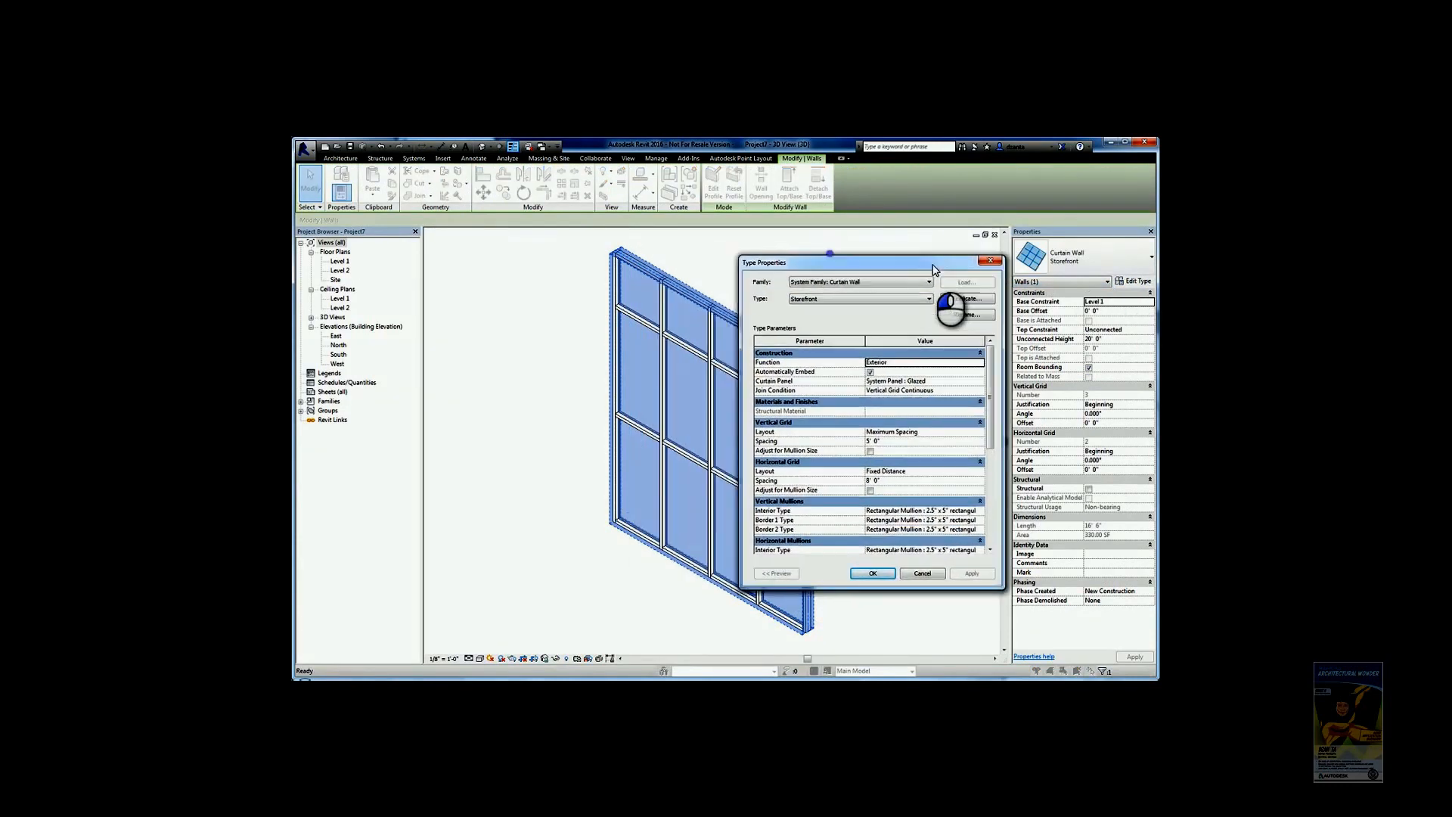
pyautogui.click(983, 380)
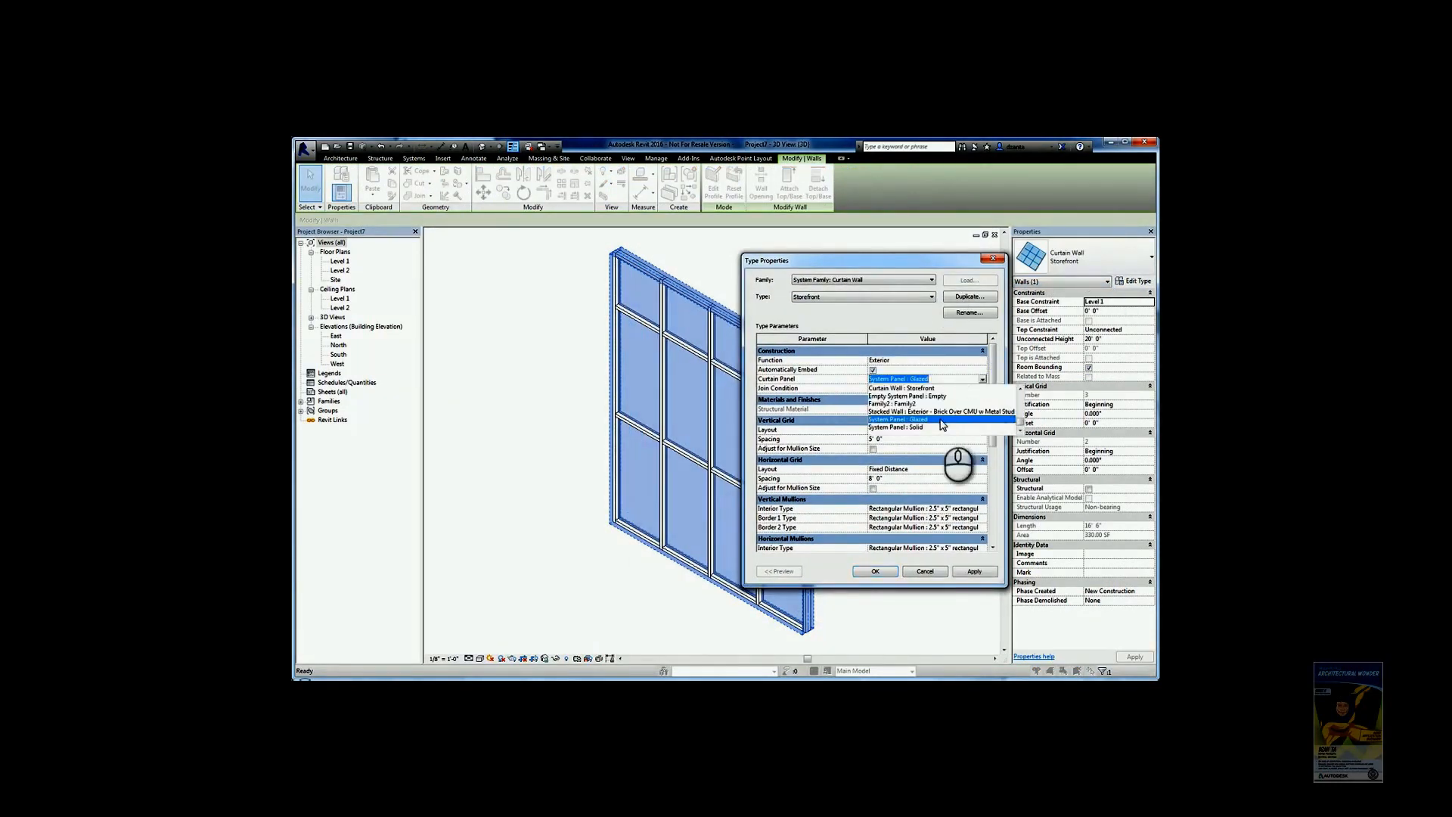
pyautogui.click(903, 404)
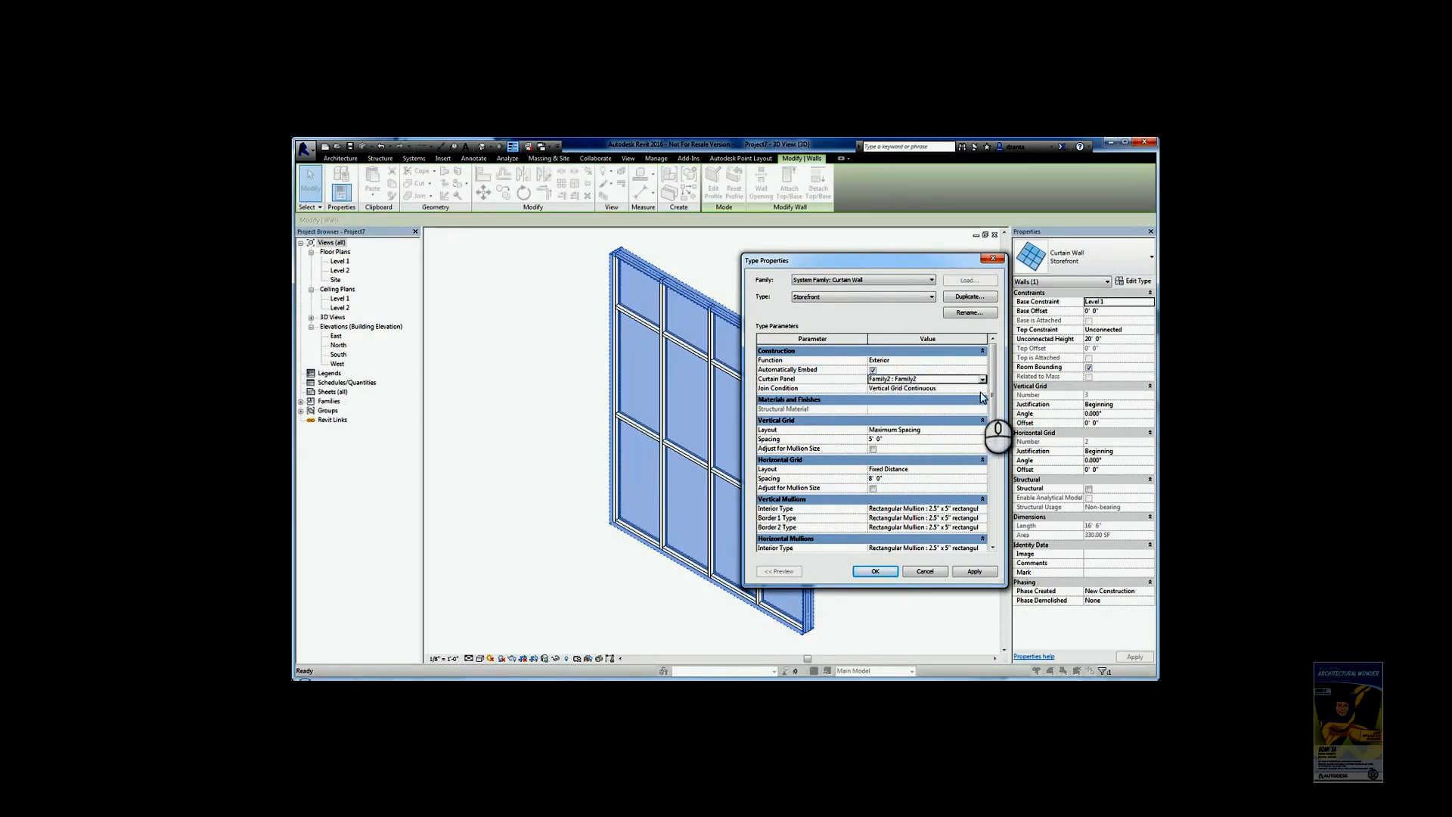
pyautogui.click(982, 390)
pyautogui.click(919, 397)
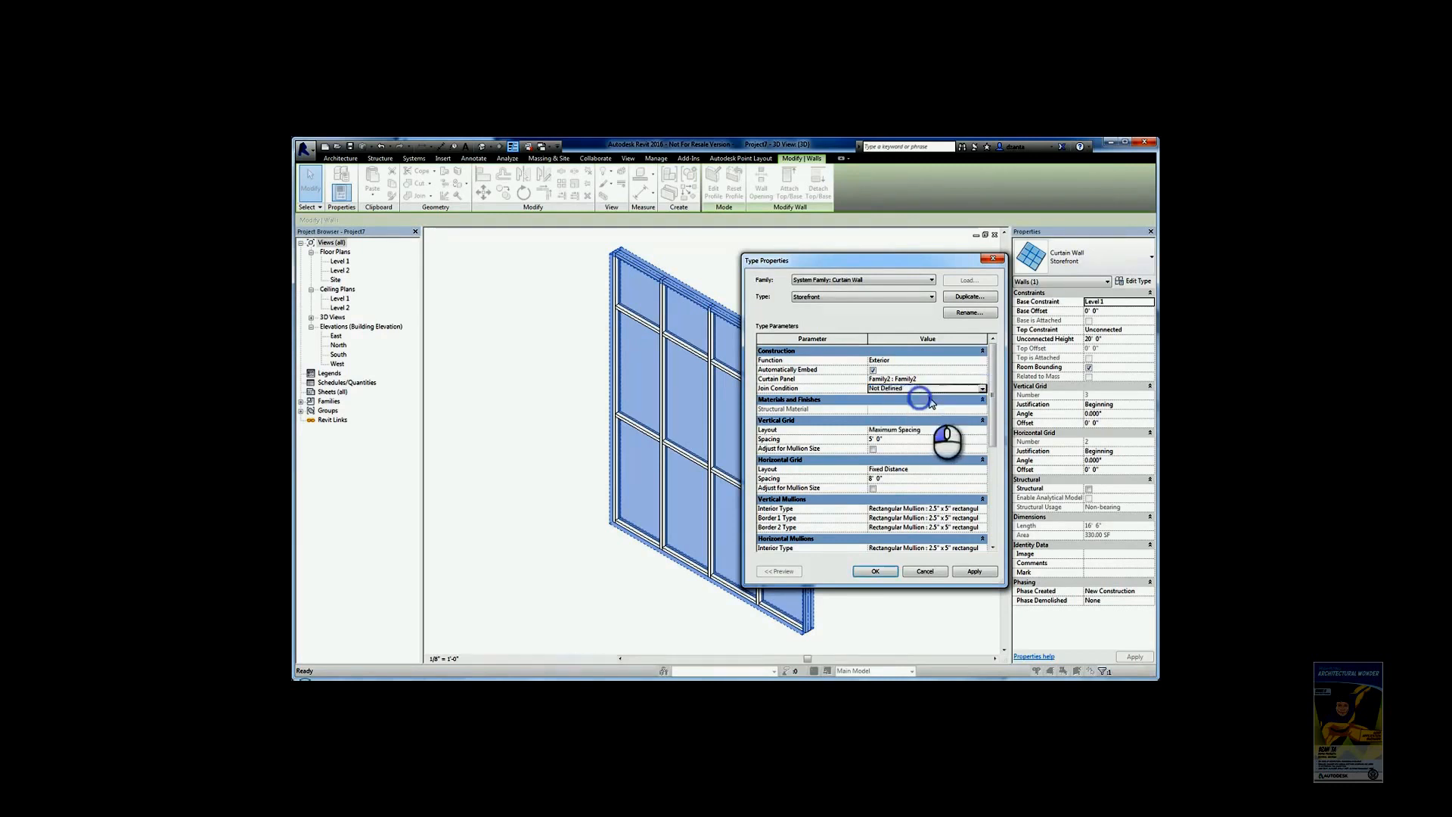
# Step: Set the vertical grid to Minimum Spacing of 4' adjusted for mullion size, and the horizontal grid layout to None
pyautogui.click(981, 430)
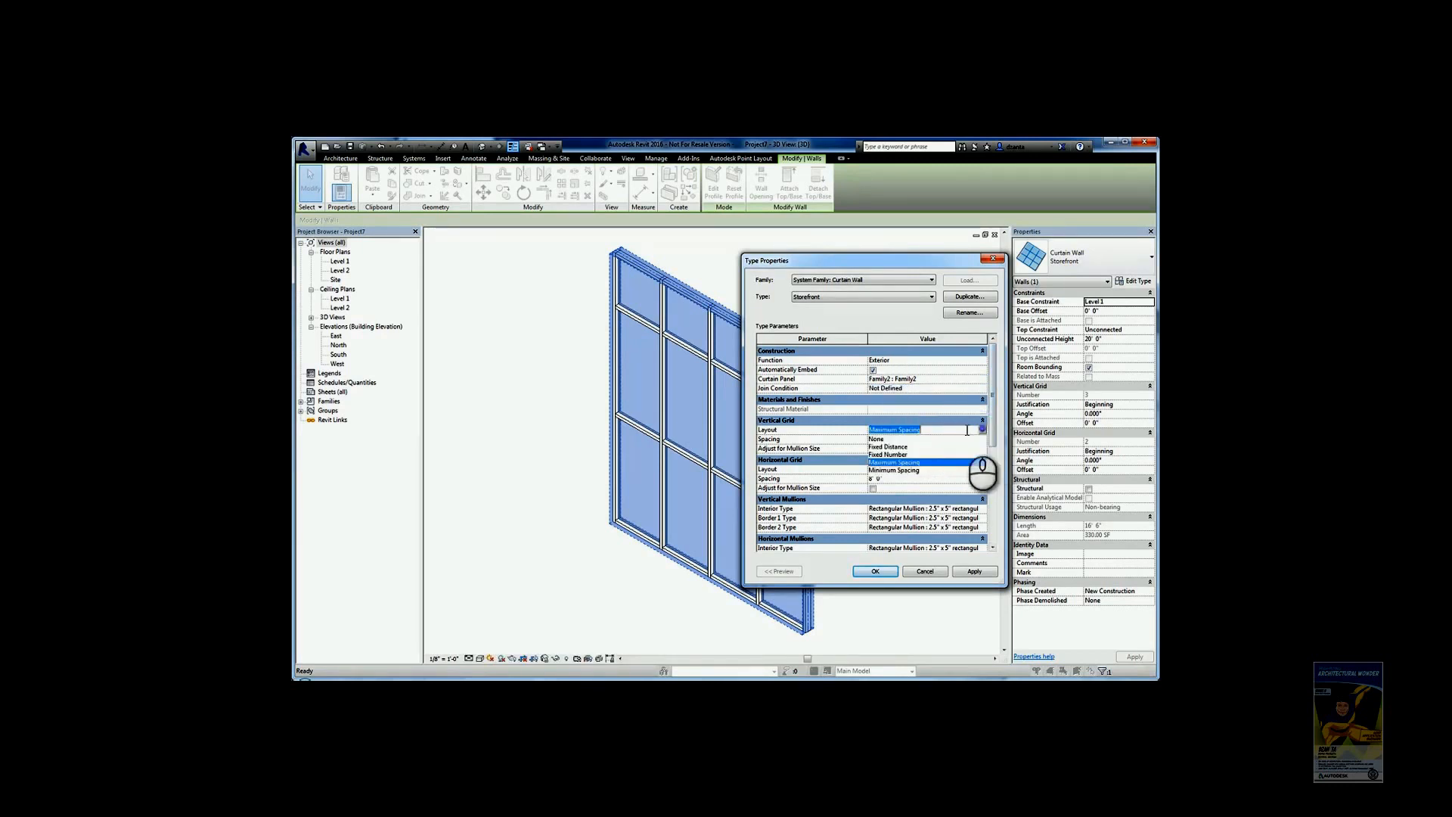
pyautogui.click(894, 470)
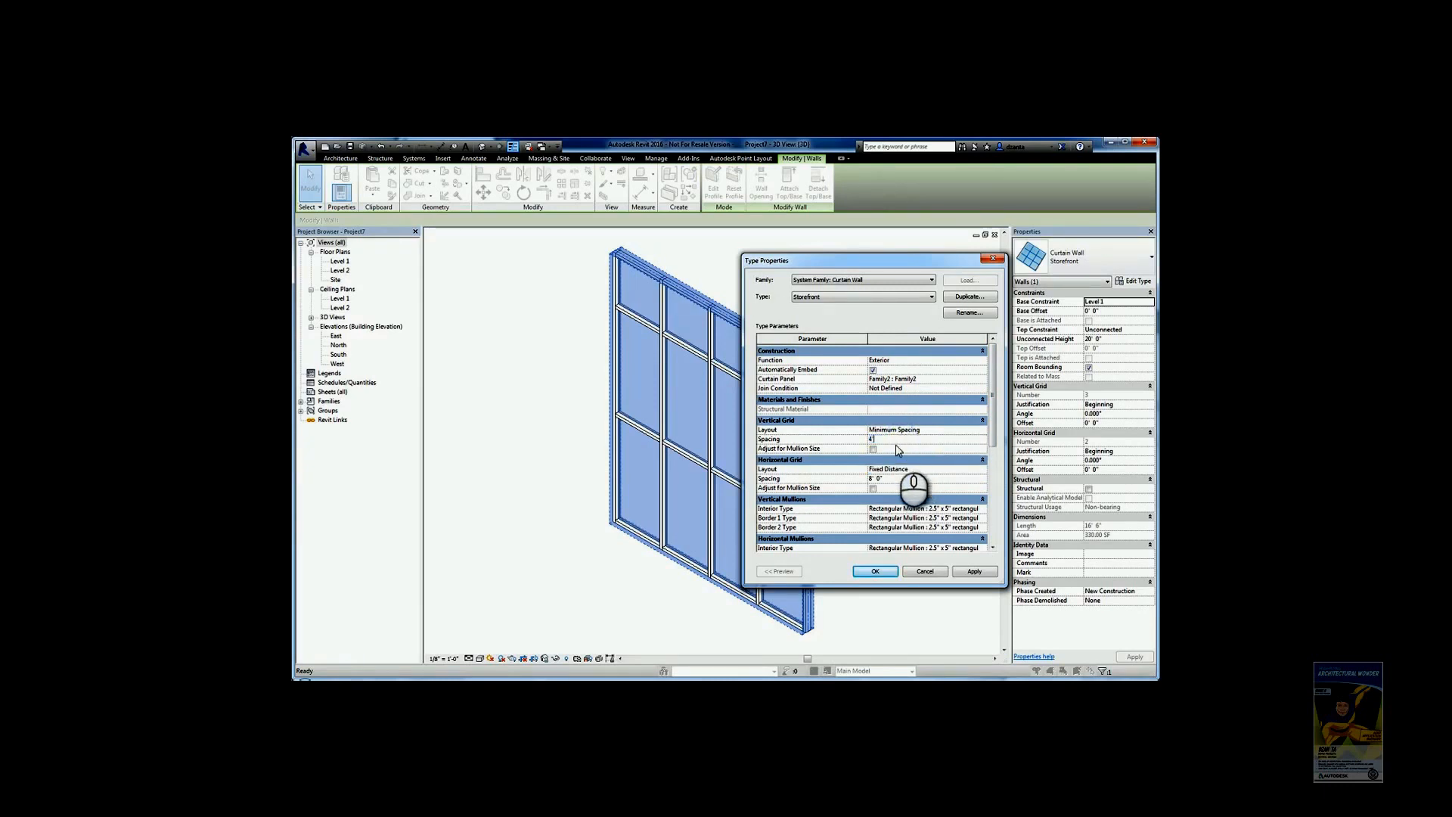
pyautogui.click(874, 449)
pyautogui.click(983, 469)
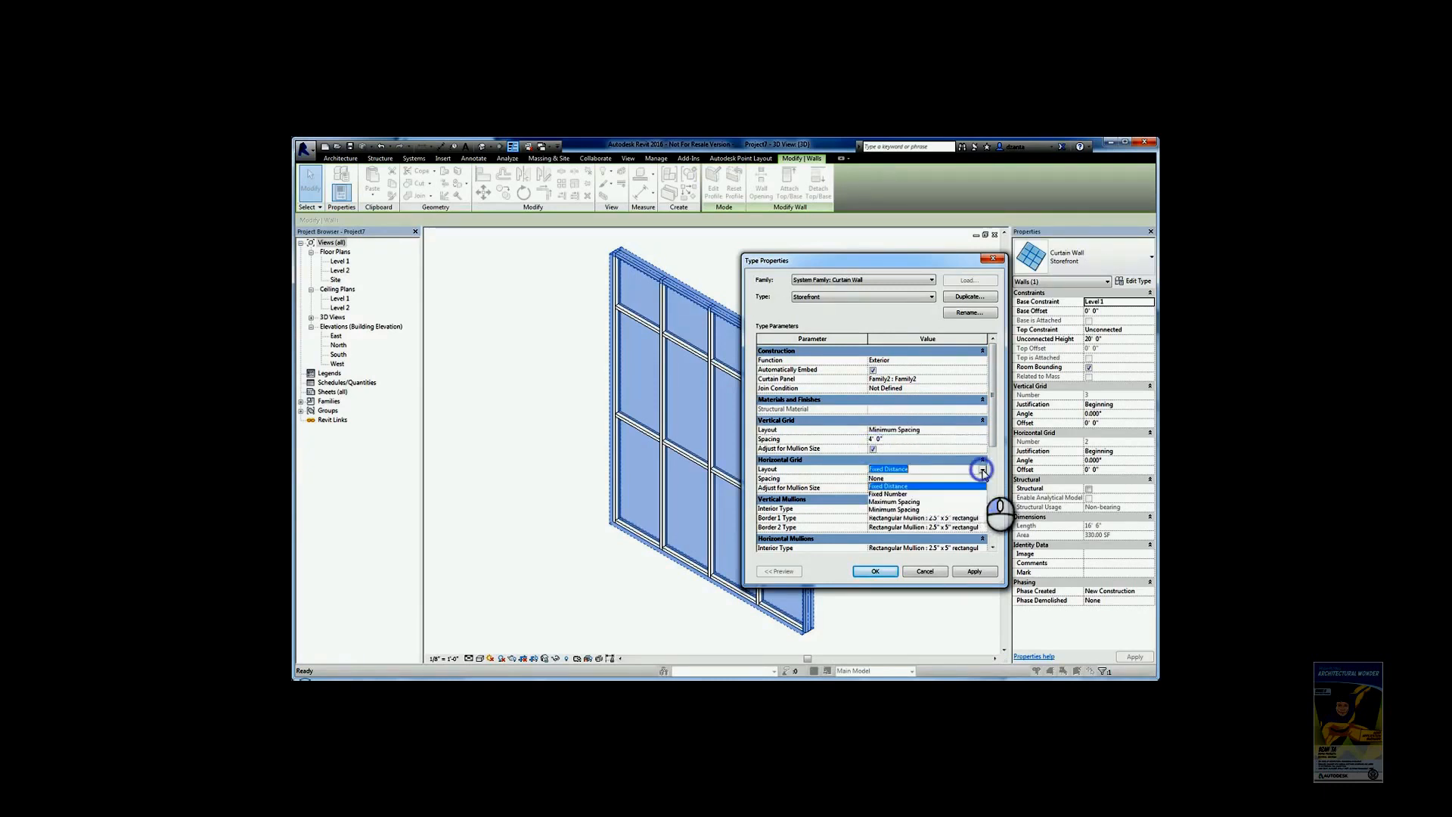
pyautogui.click(938, 478)
# Step: Set the vertical mullions' Interior, Border 1 and Border 2 types to None
pyautogui.scroll(-5, 999, 484)
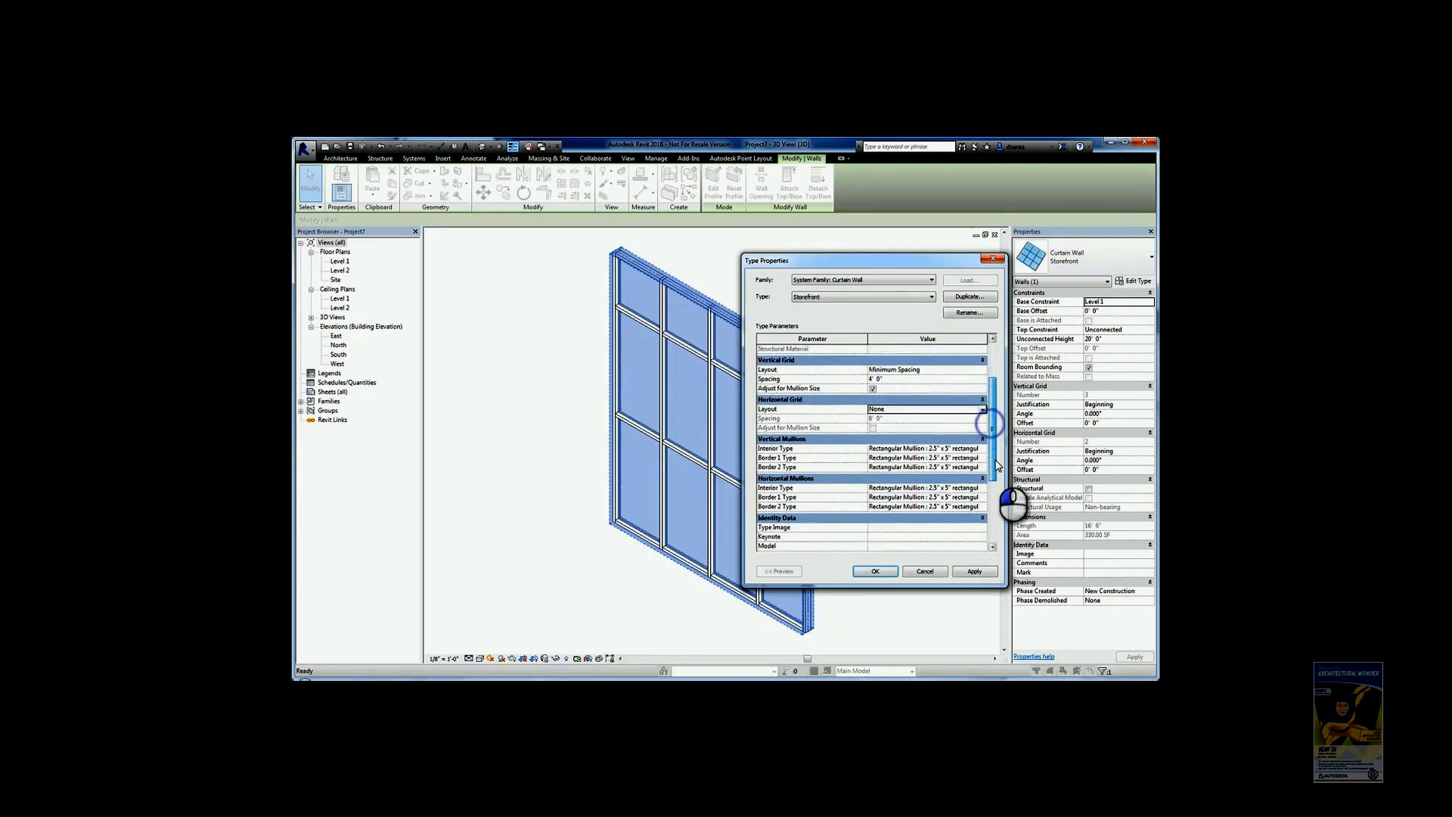
pyautogui.click(983, 388)
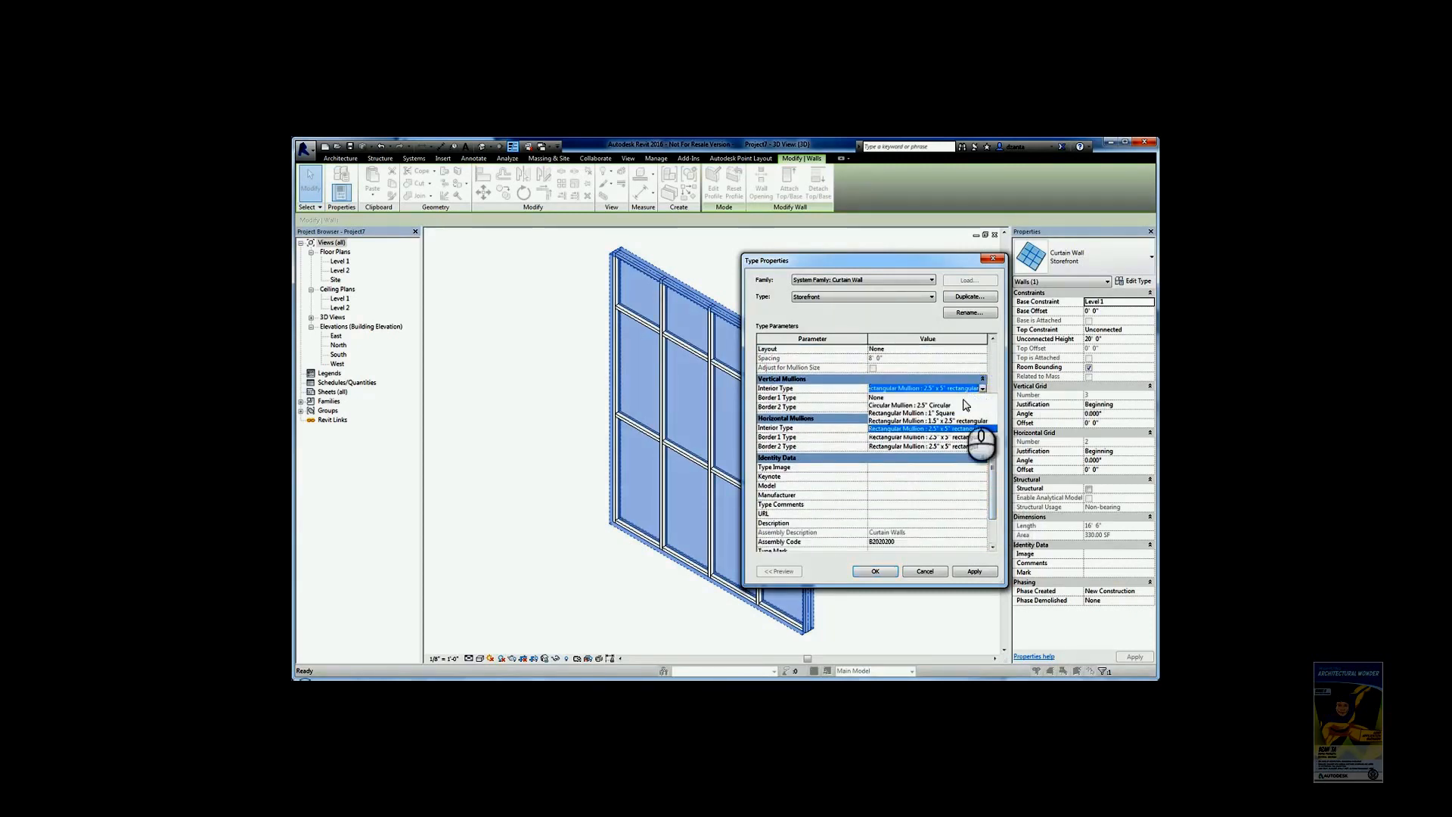
pyautogui.click(954, 397)
pyautogui.click(983, 397)
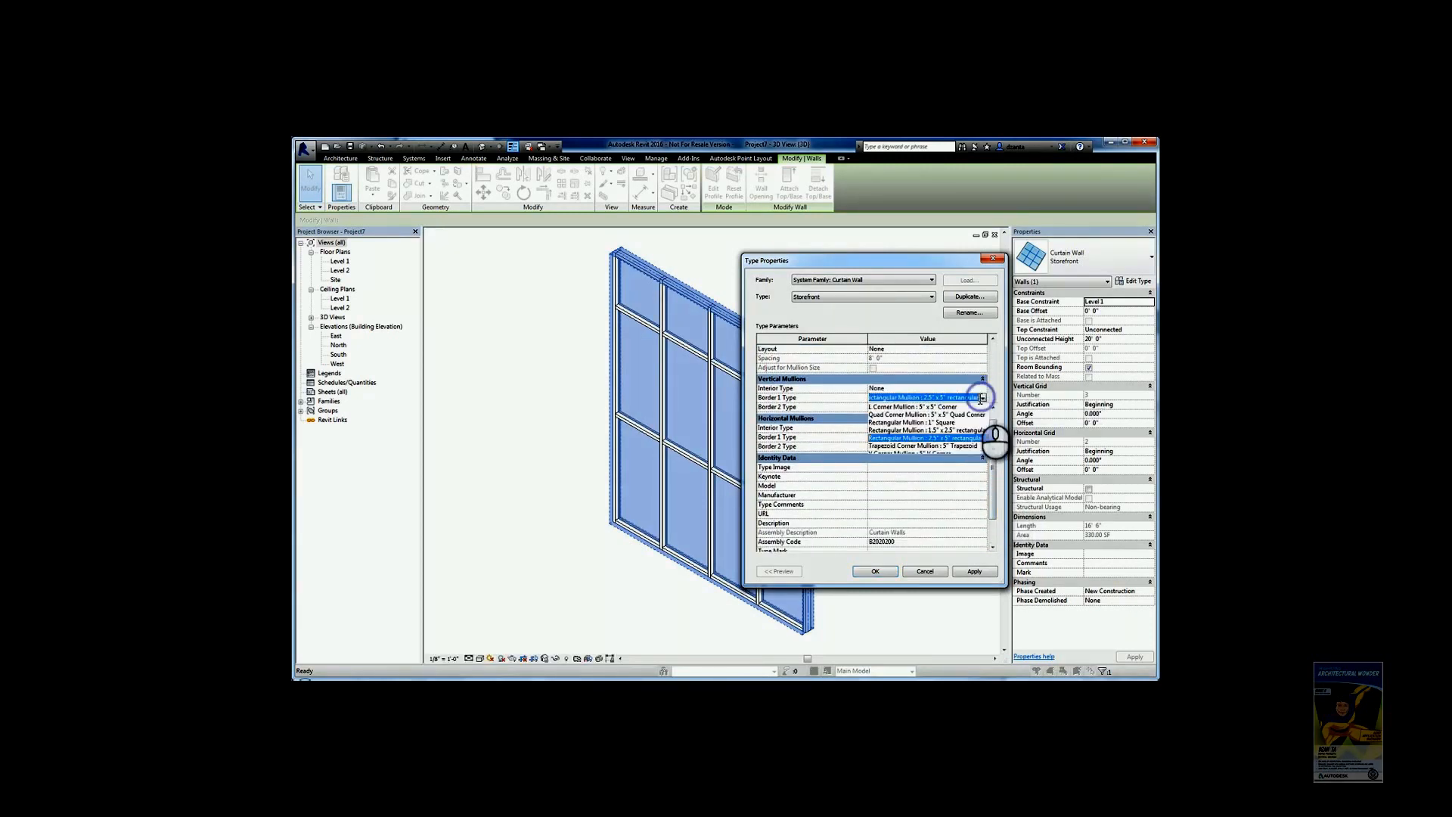
pyautogui.scroll(1, 991, 414)
pyautogui.click(944, 406)
pyautogui.click(982, 407)
pyautogui.scroll(1, 994, 429)
pyautogui.click(907, 416)
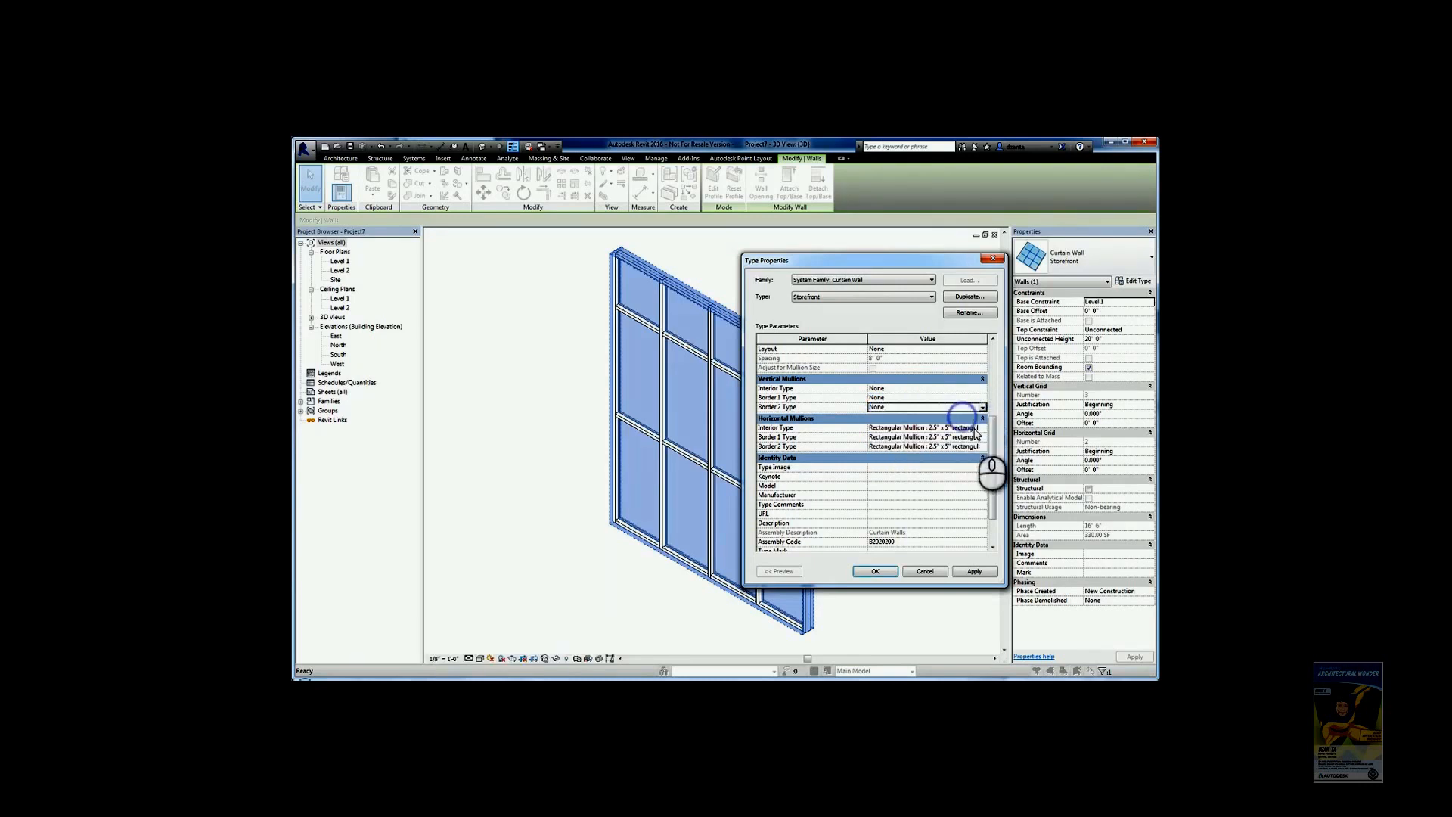
# Step: Set the horizontal mullions' Interior, Border 1 and Border 2 types to None, apply the type changes and delete the leftover gridlines
pyautogui.click(982, 428)
pyautogui.click(938, 437)
pyautogui.click(982, 436)
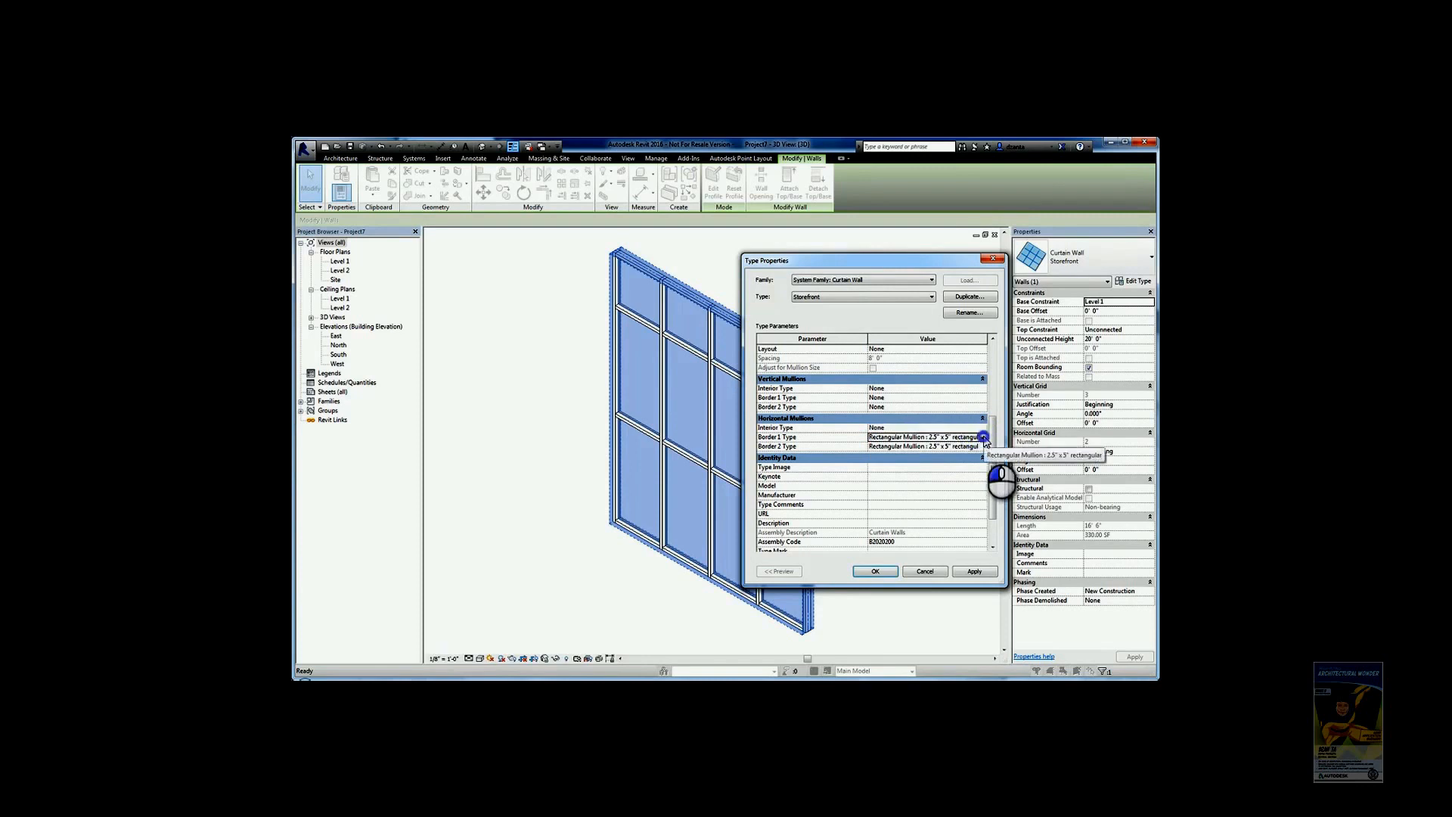
pyautogui.scroll(1, 997, 458)
pyautogui.click(945, 446)
pyautogui.click(982, 447)
pyautogui.scroll(1, 996, 466)
pyautogui.click(955, 455)
pyautogui.click(876, 573)
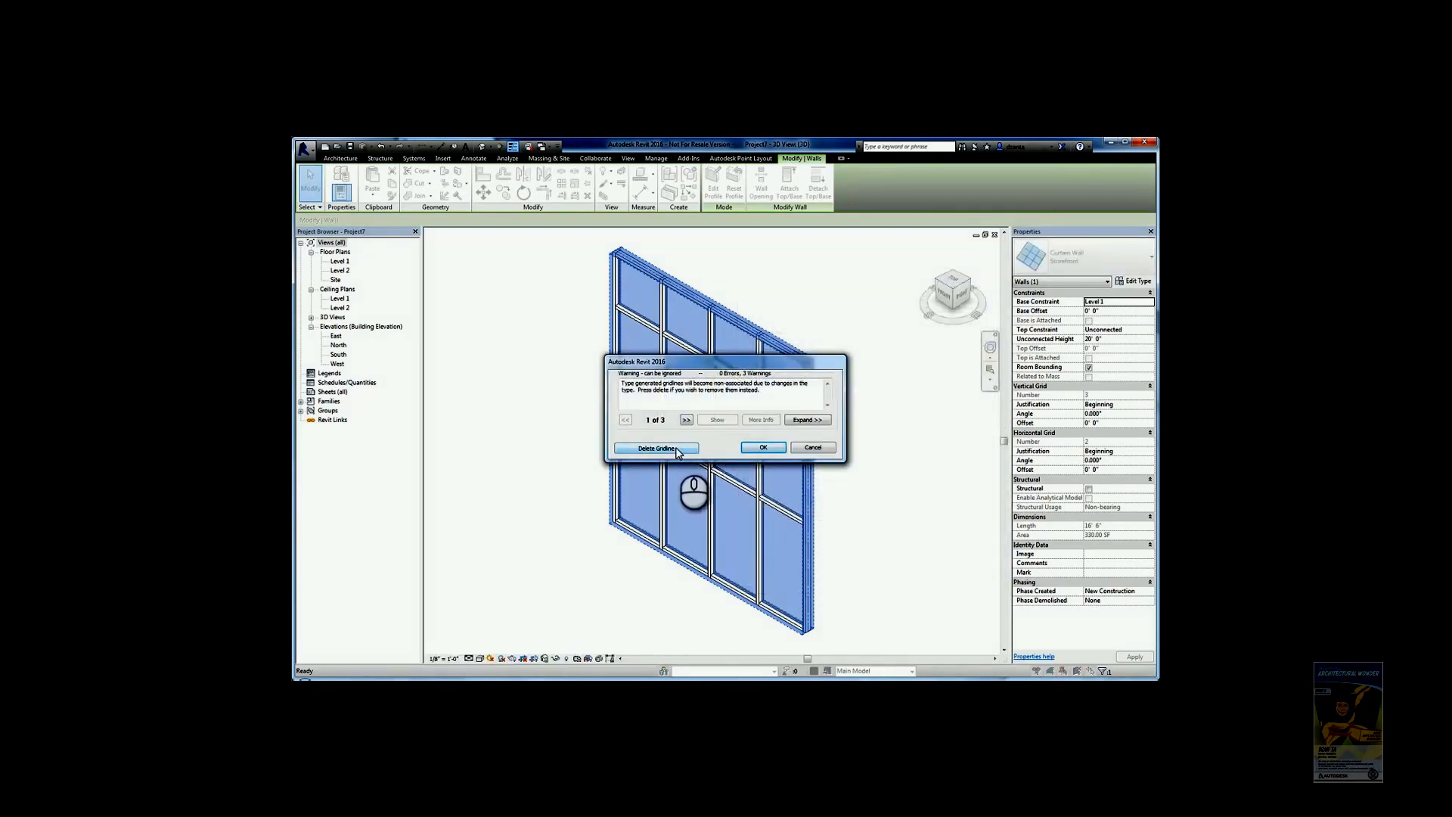
pyautogui.click(675, 450)
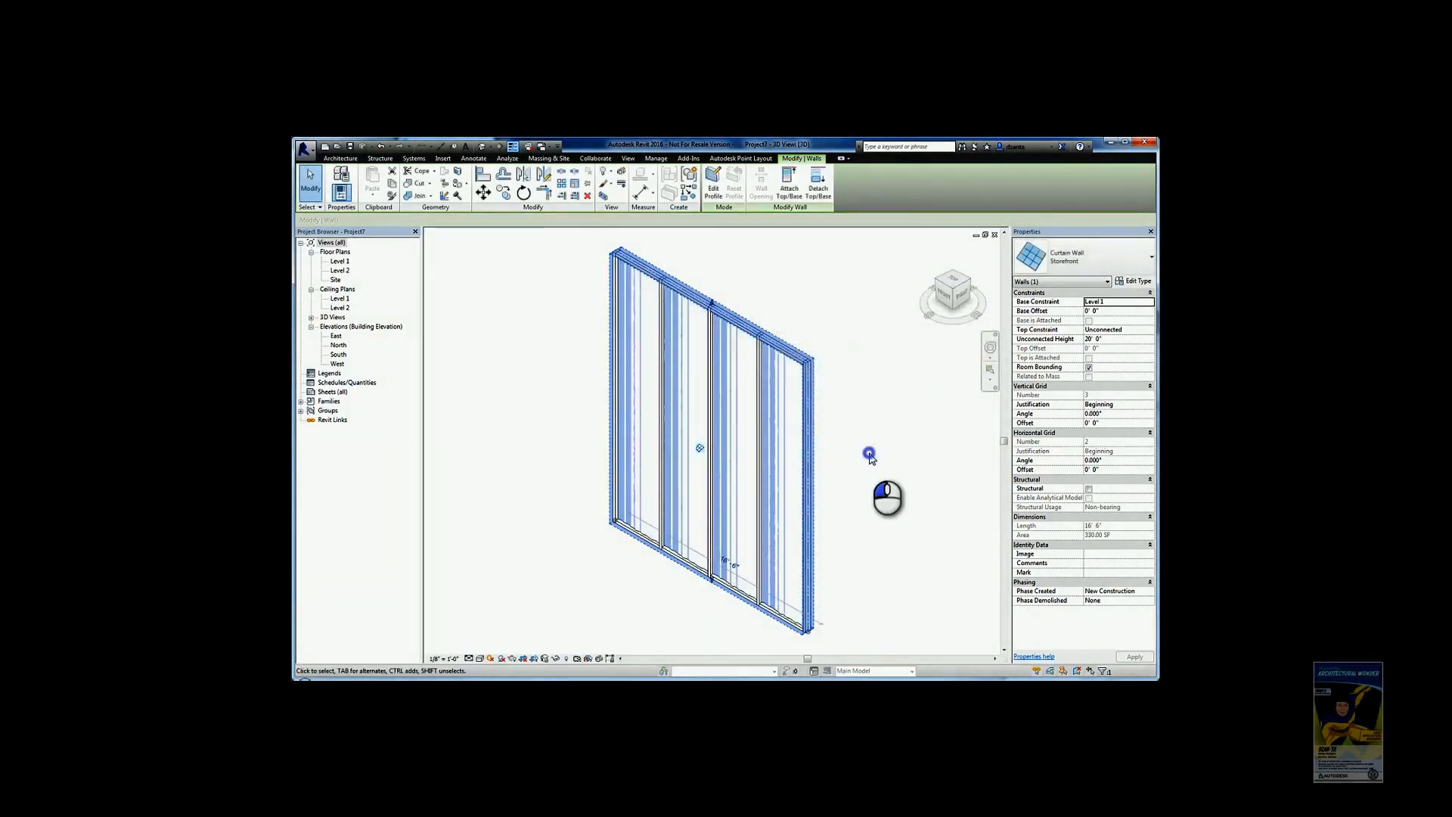
pyautogui.click(870, 454)
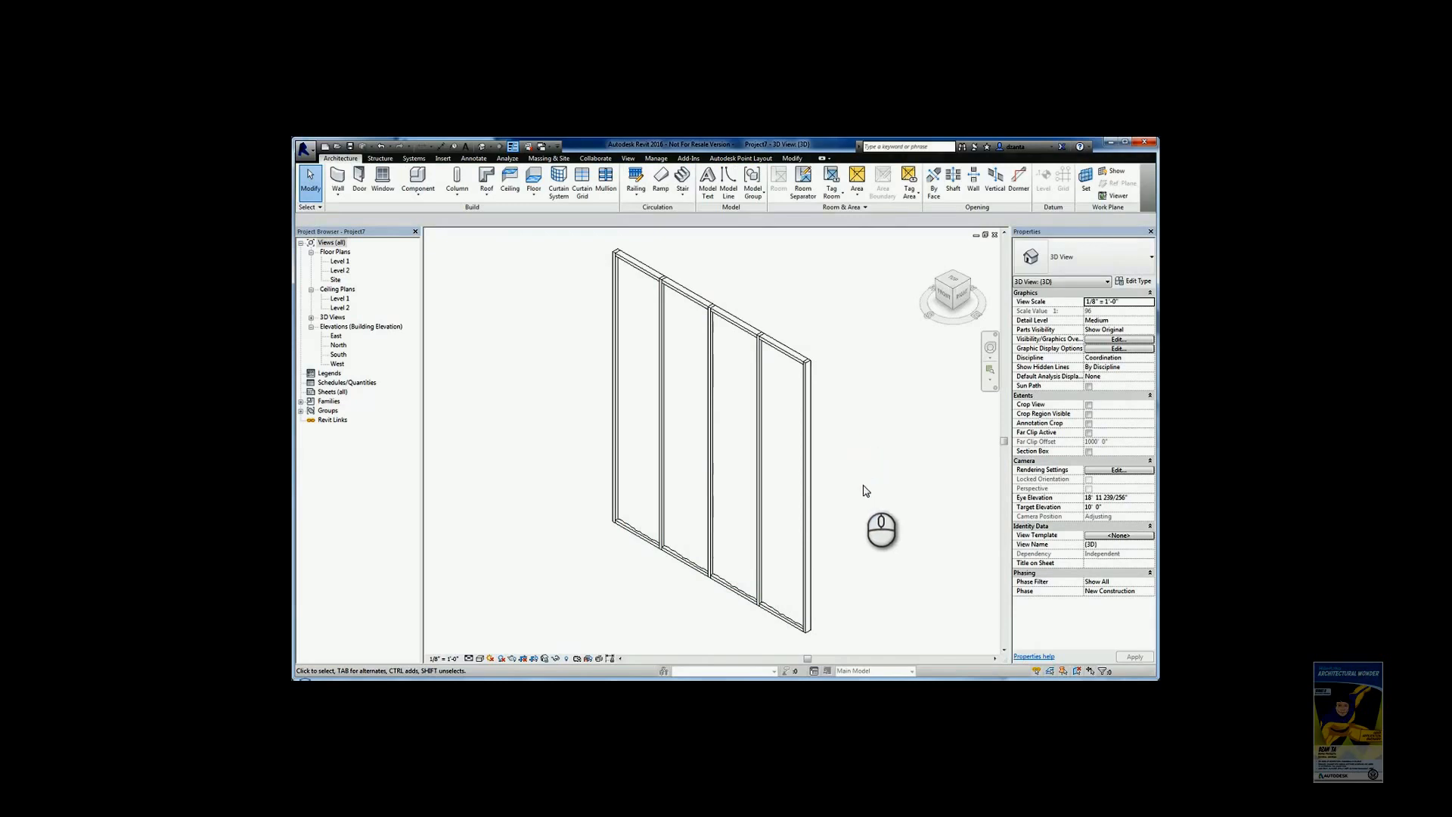
# Step: Display the 3D view shaded, then select all mullions on the curtain wall host and hide them in the view
pyautogui.press('s')
pyautogui.press('d')
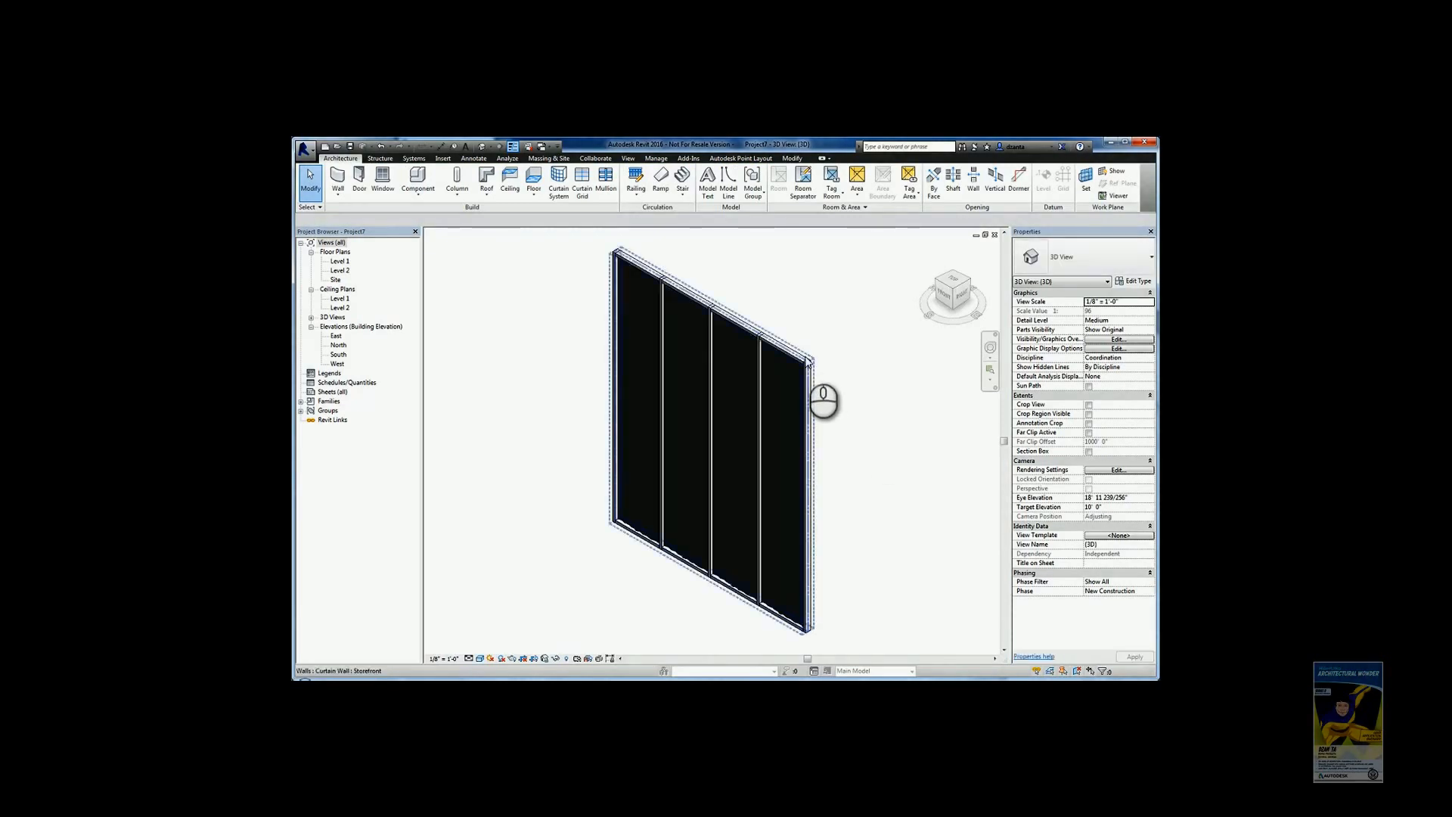
pyautogui.click(804, 357)
pyautogui.rightClick(803, 358)
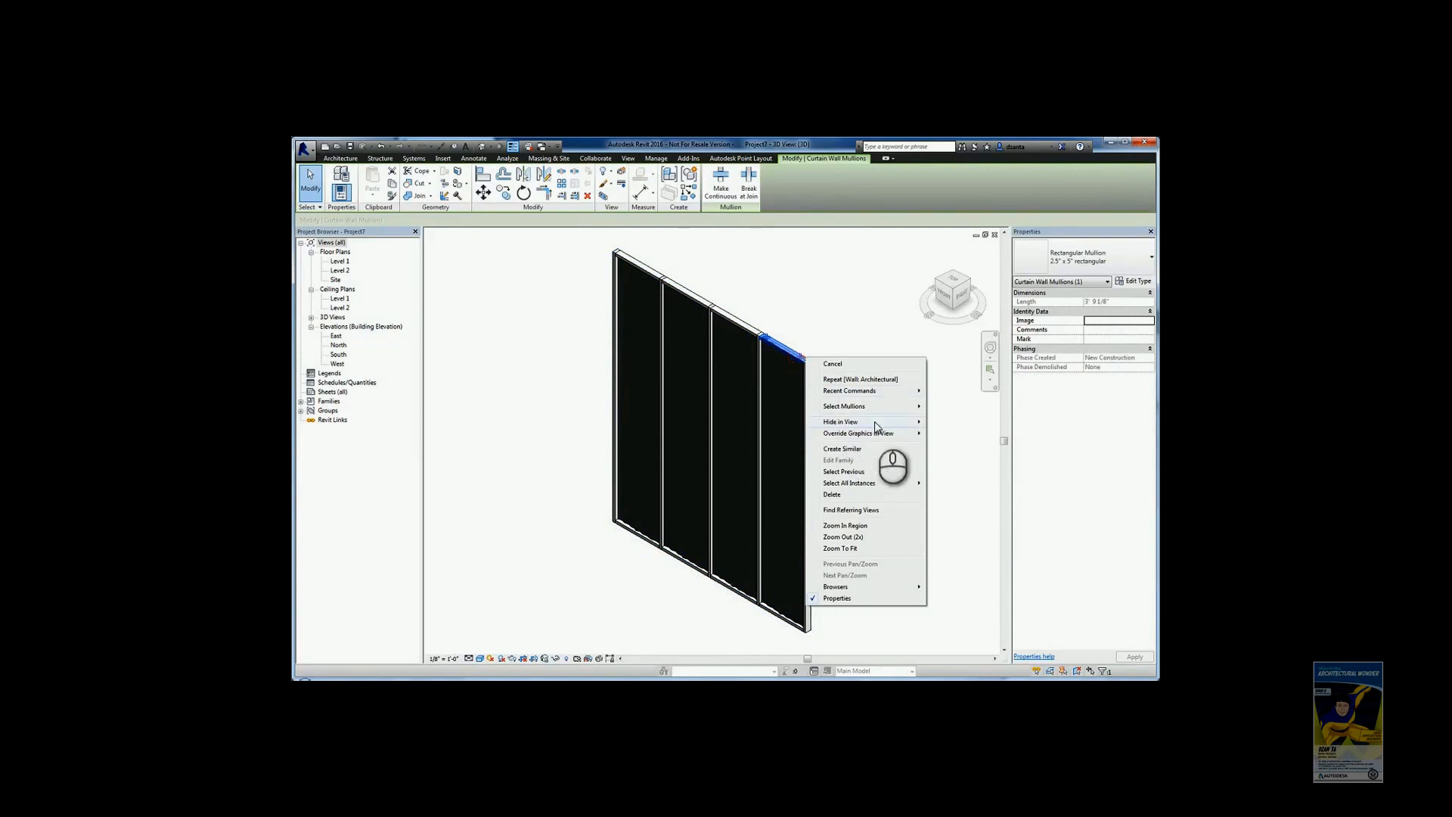
pyautogui.moveTo(877, 407)
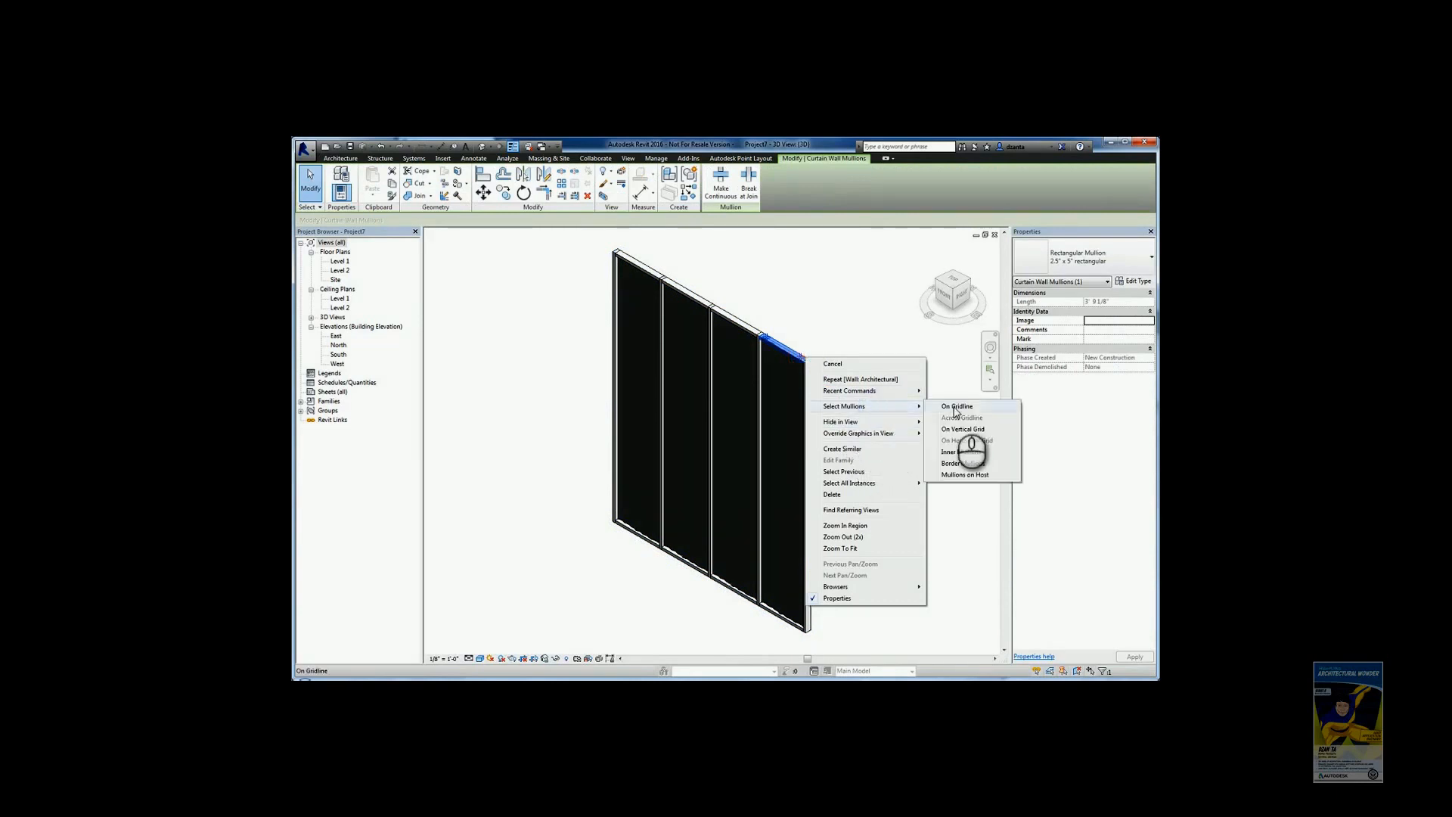
pyautogui.click(974, 475)
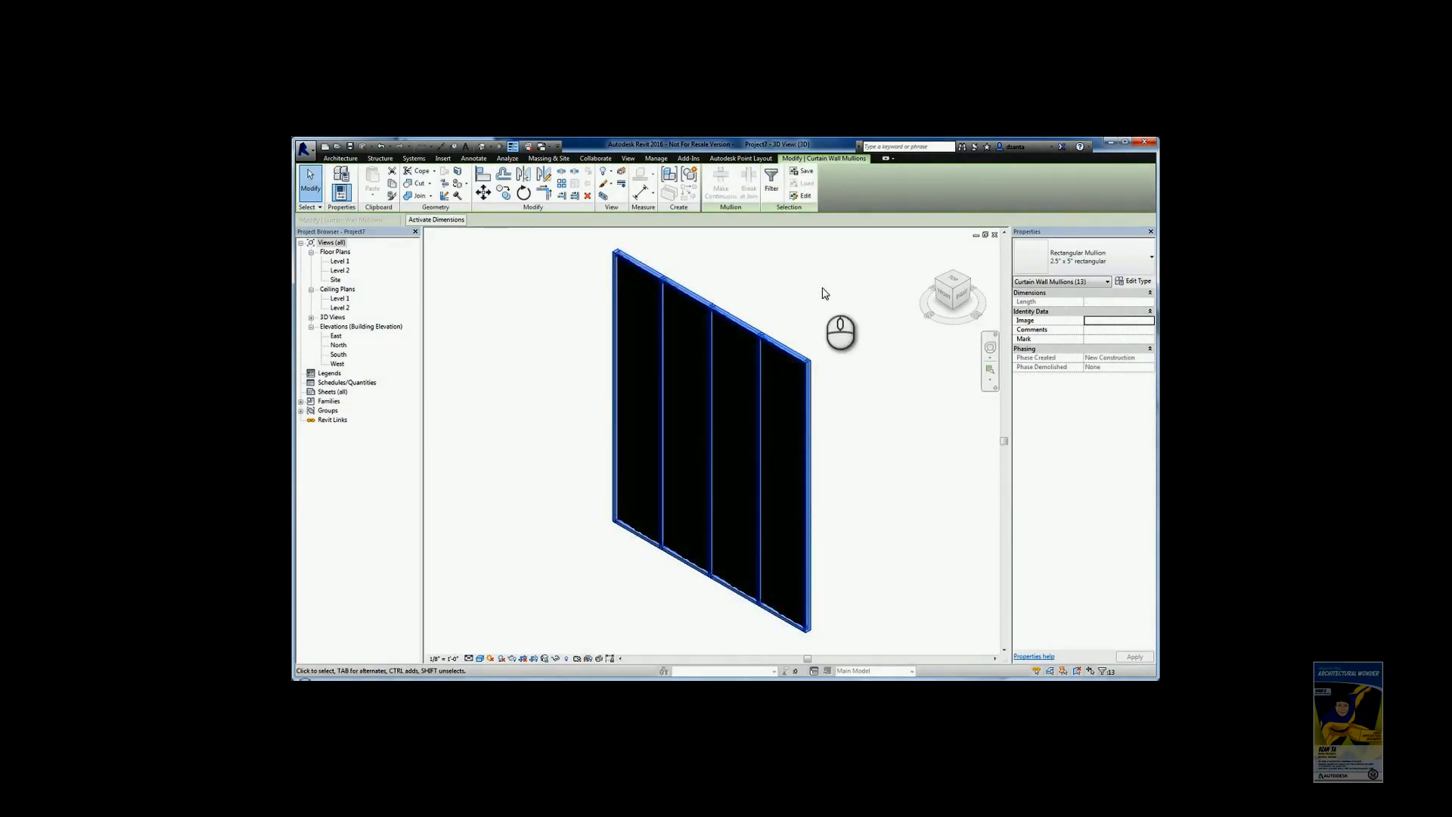
pyautogui.press('e')
pyautogui.press('h')
# Step: Inspect the wavy panels along the curtain wall's bottom edge from several angles and check the whole wall
pyautogui.keyDown('shift'); pyautogui.moveTo(863, 454); pyautogui.dragTo(639, 419, button='middle'); pyautogui.keyUp('shift')
pyautogui.scroll(5, 686, 586)
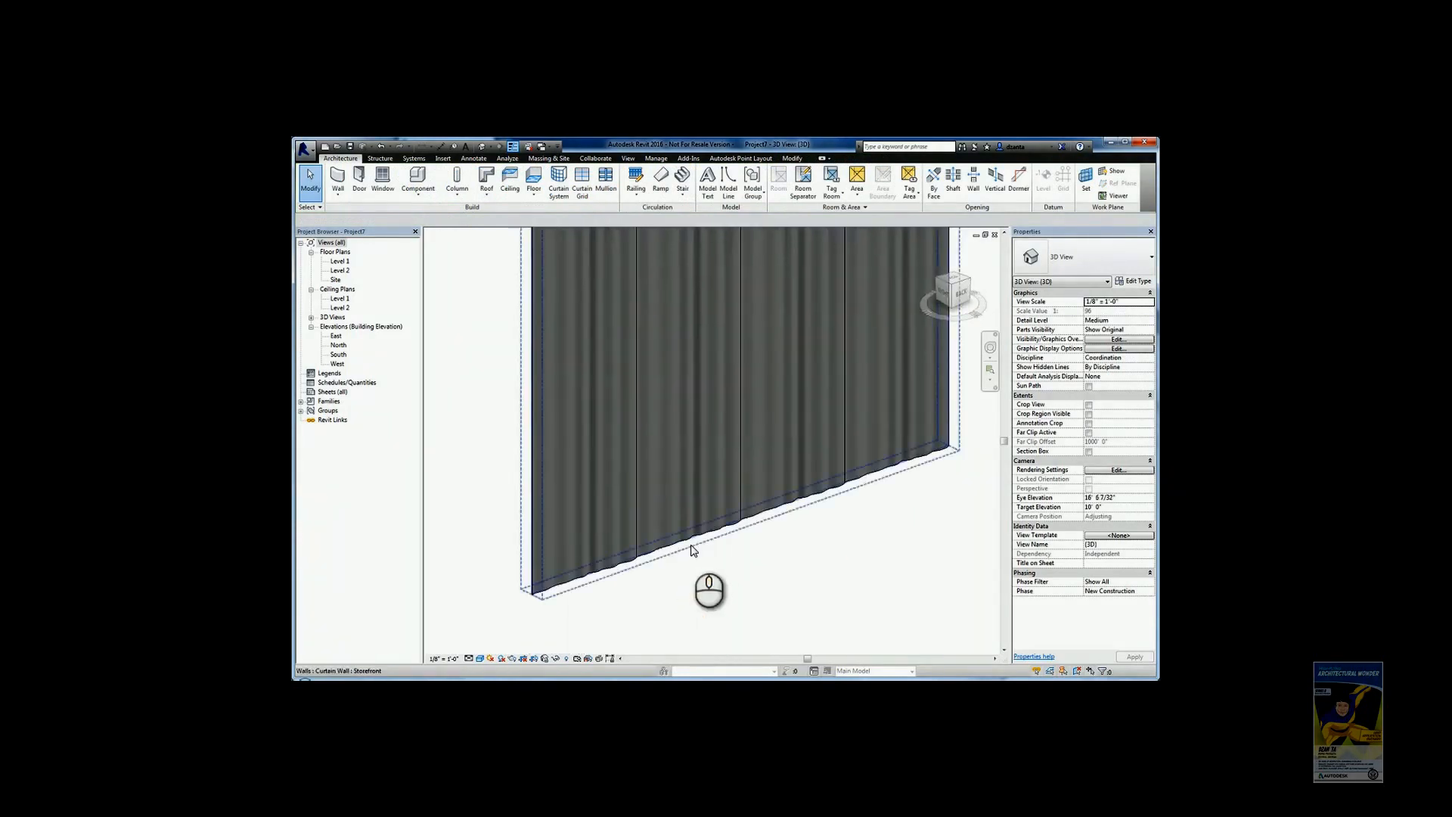
pyautogui.click(693, 550)
pyautogui.keyDown('shift'); pyautogui.moveTo(673, 552); pyautogui.dragTo(718, 386, button='middle'); pyautogui.keyUp('shift')
pyautogui.scroll(3, 675, 431)
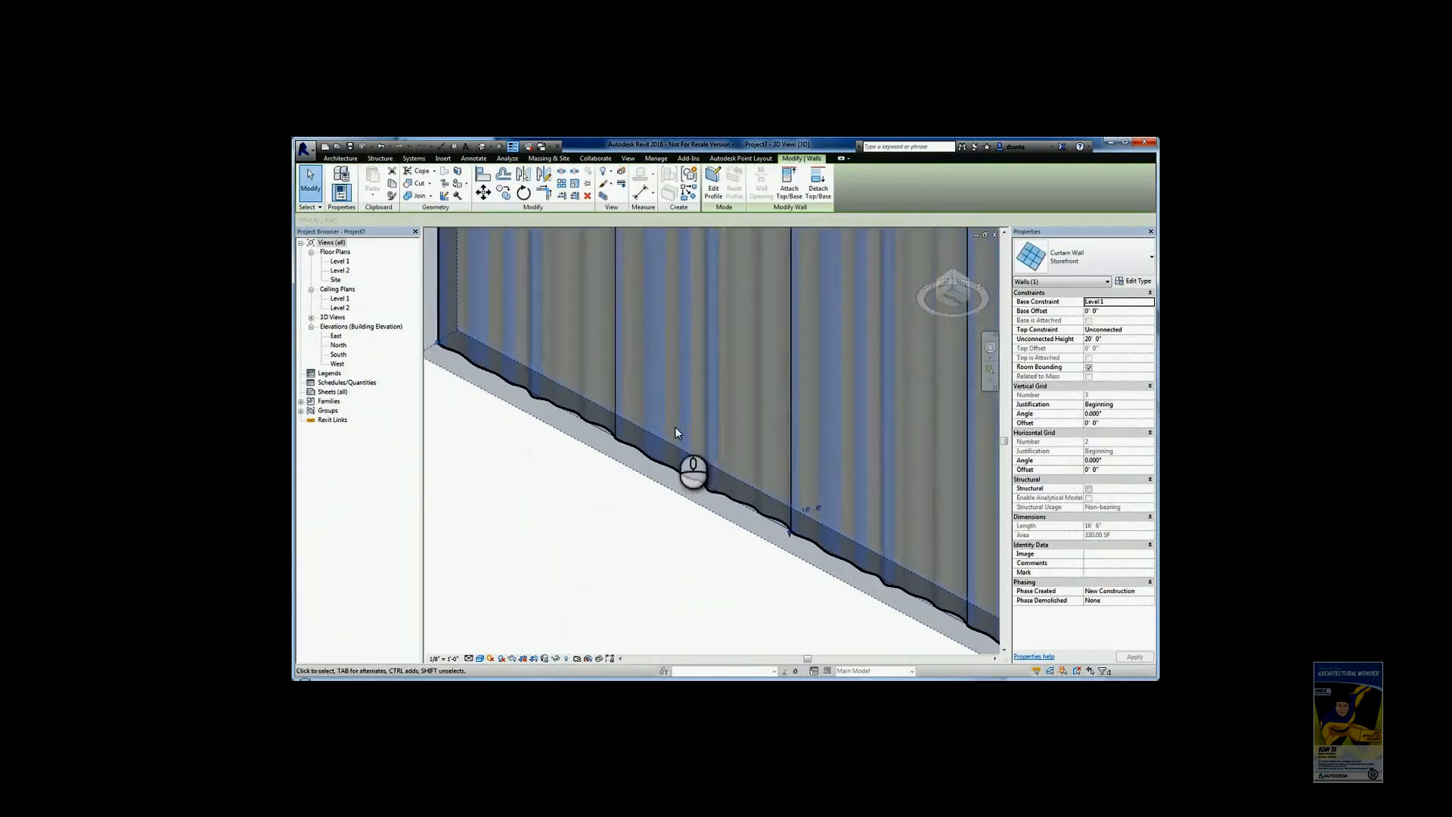
pyautogui.keyDown('shift'); pyautogui.moveTo(674, 431); pyautogui.dragTo(672, 521, button='middle'); pyautogui.keyUp('shift')
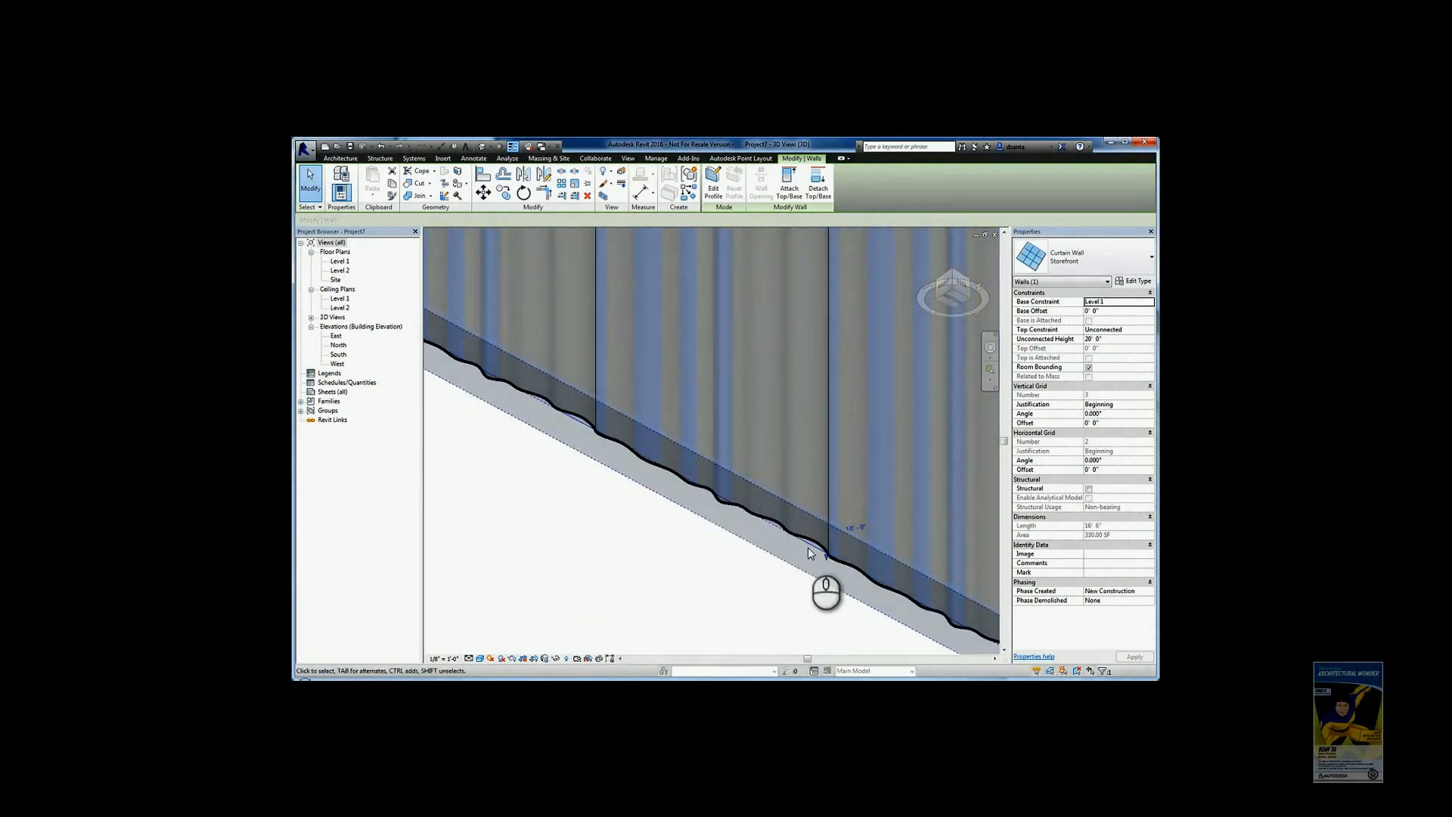
pyautogui.scroll(-6, 794, 547)
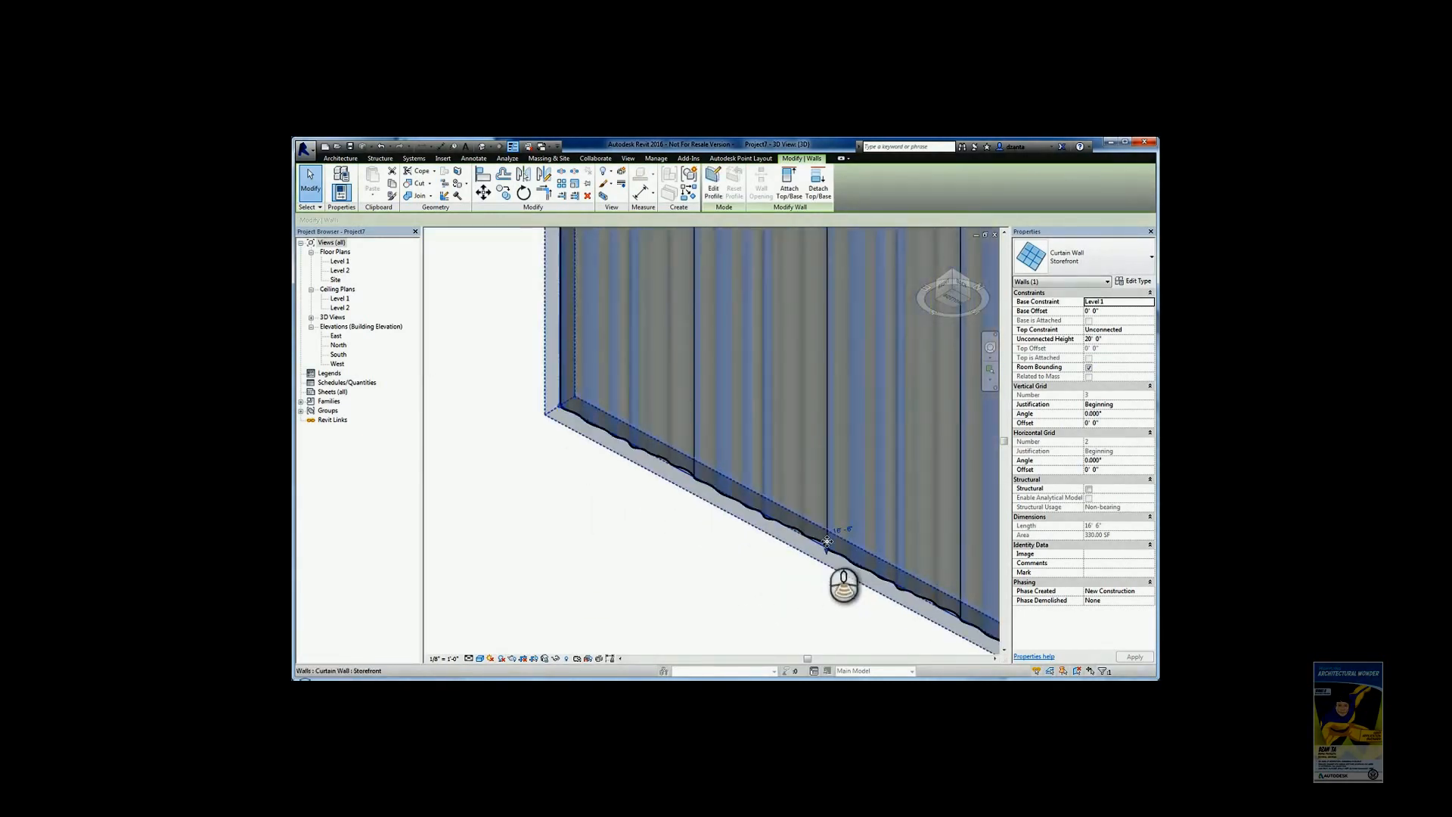
pyautogui.moveTo(841, 435)
pyautogui.mouseDown(button='middle')
pyautogui.moveTo(857, 565)
pyautogui.moveTo(617, 494)
pyautogui.mouseUp(button='middle')
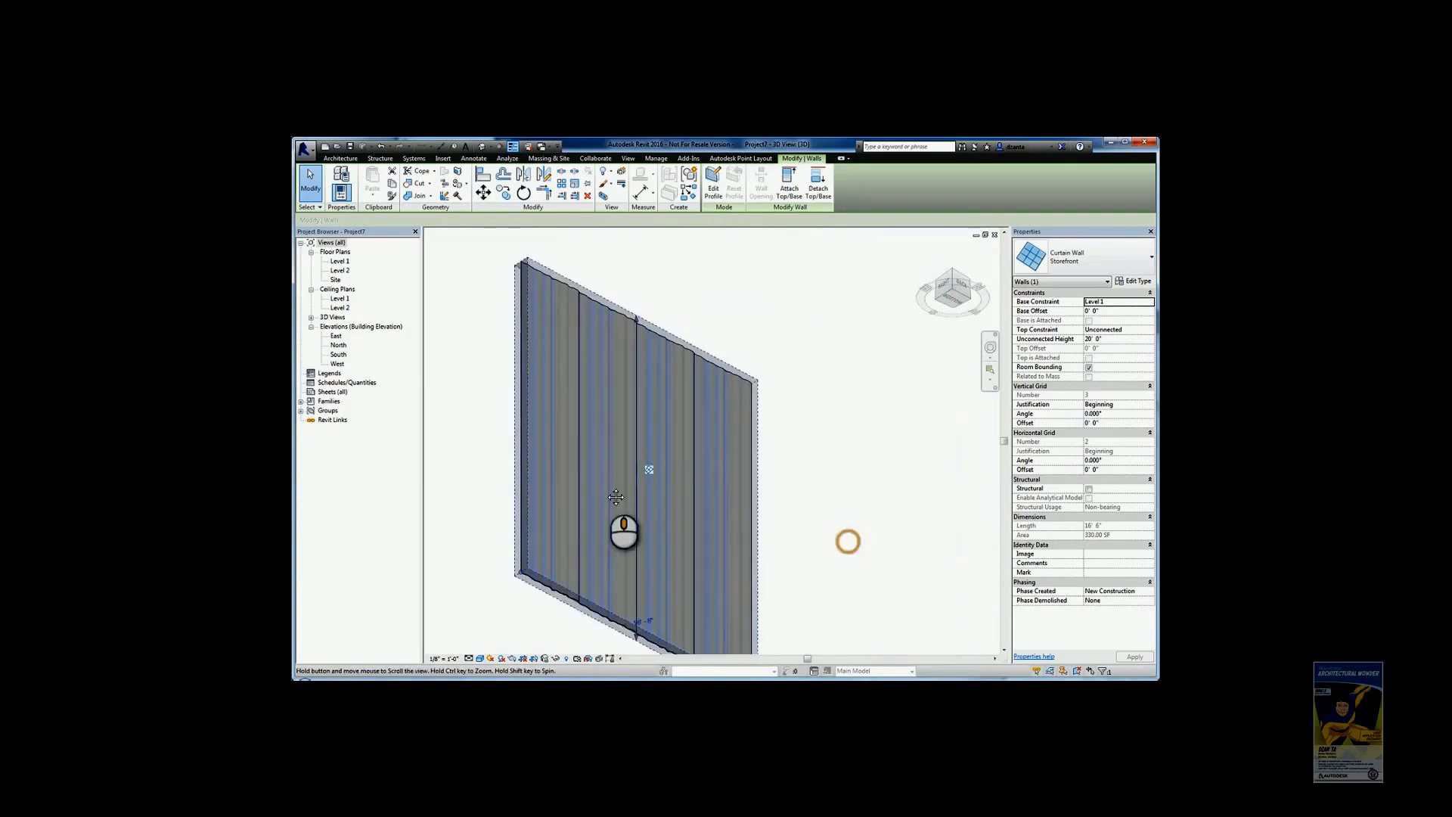
pyautogui.click(823, 439)
pyautogui.click(933, 255)
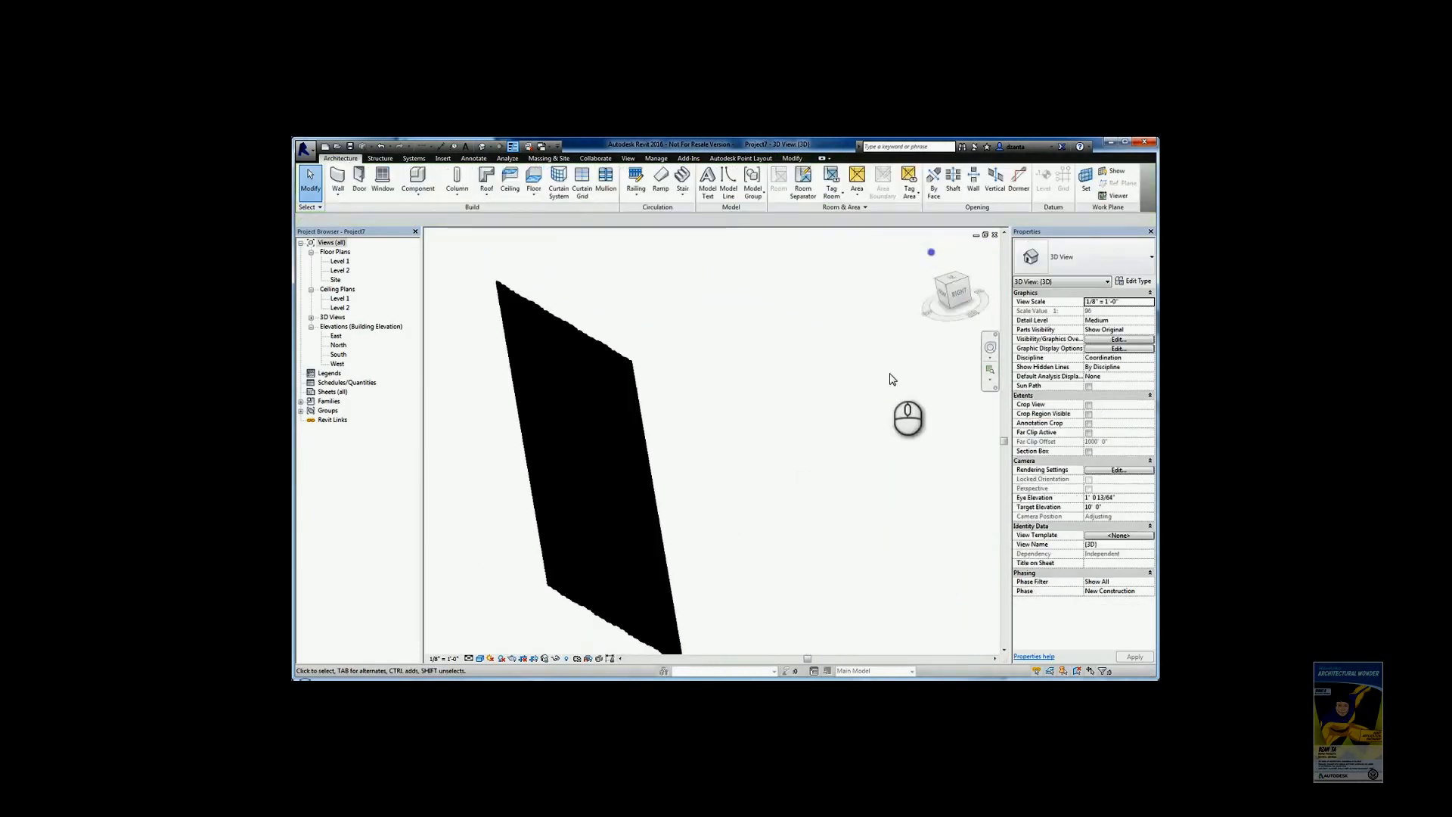
pyautogui.scroll(-3, 833, 453)
pyautogui.moveTo(854, 483); pyautogui.dragTo(668, 509, button='middle')
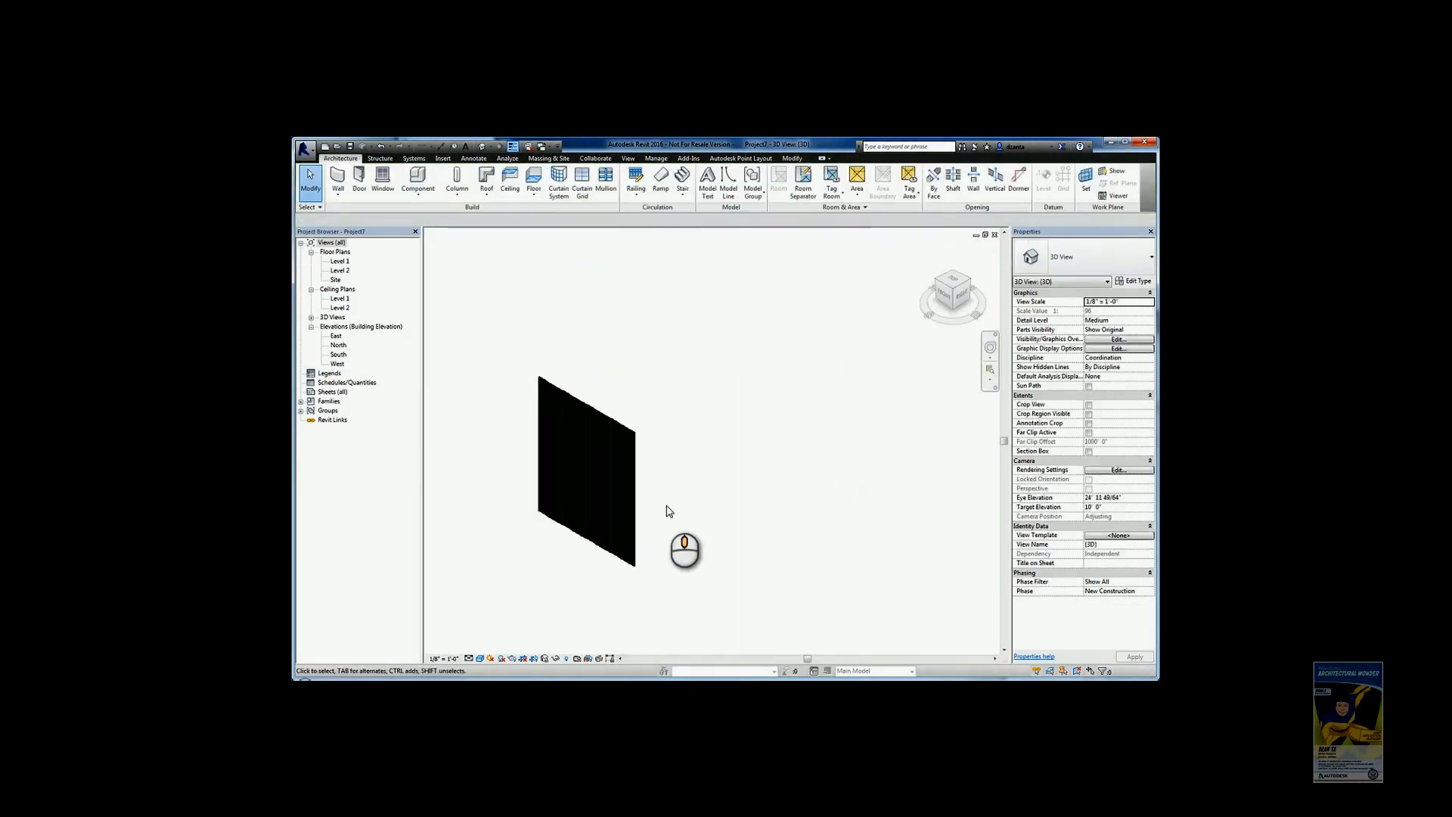
pyautogui.click(665, 354)
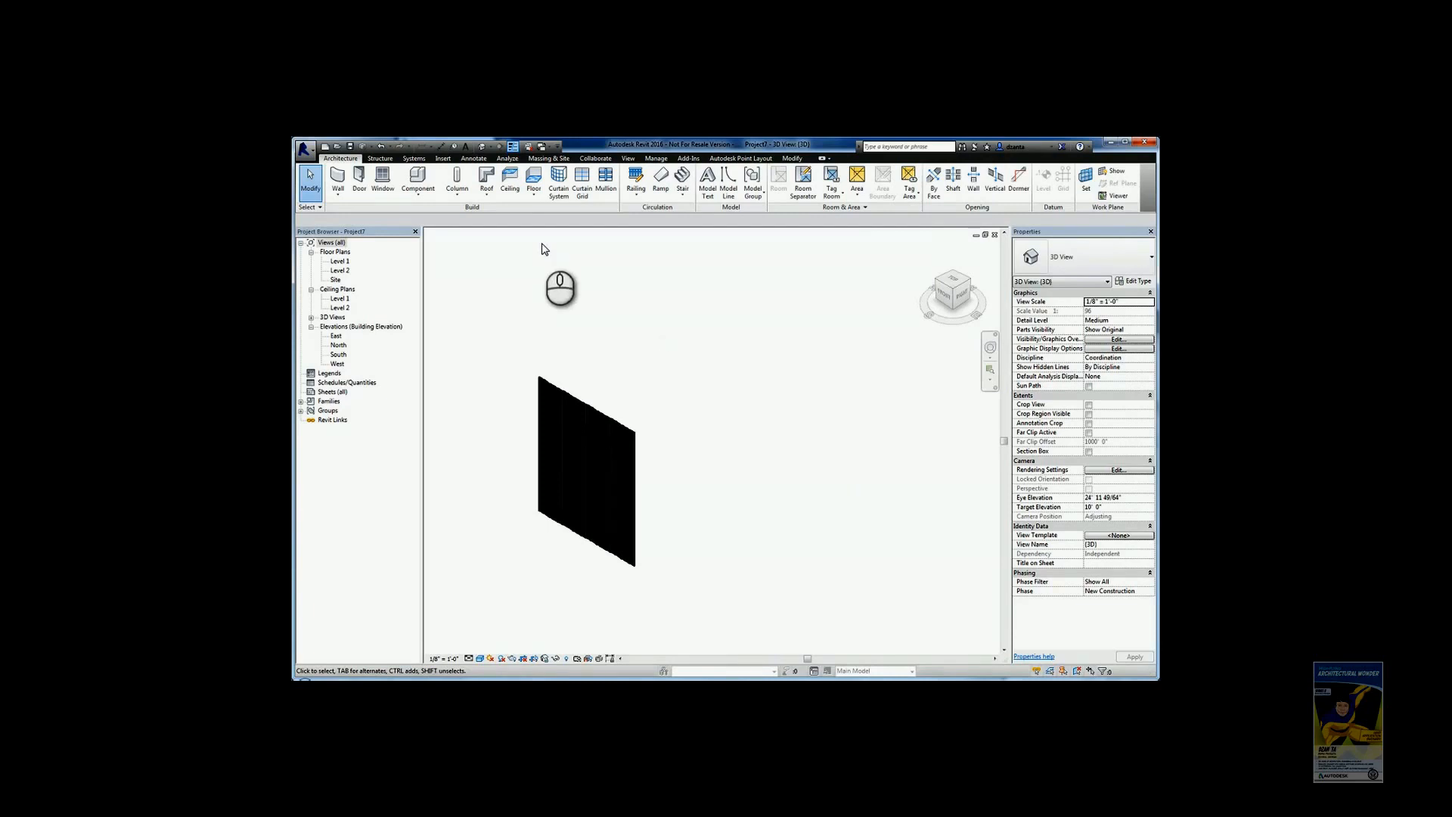
pyautogui.click(485, 198)
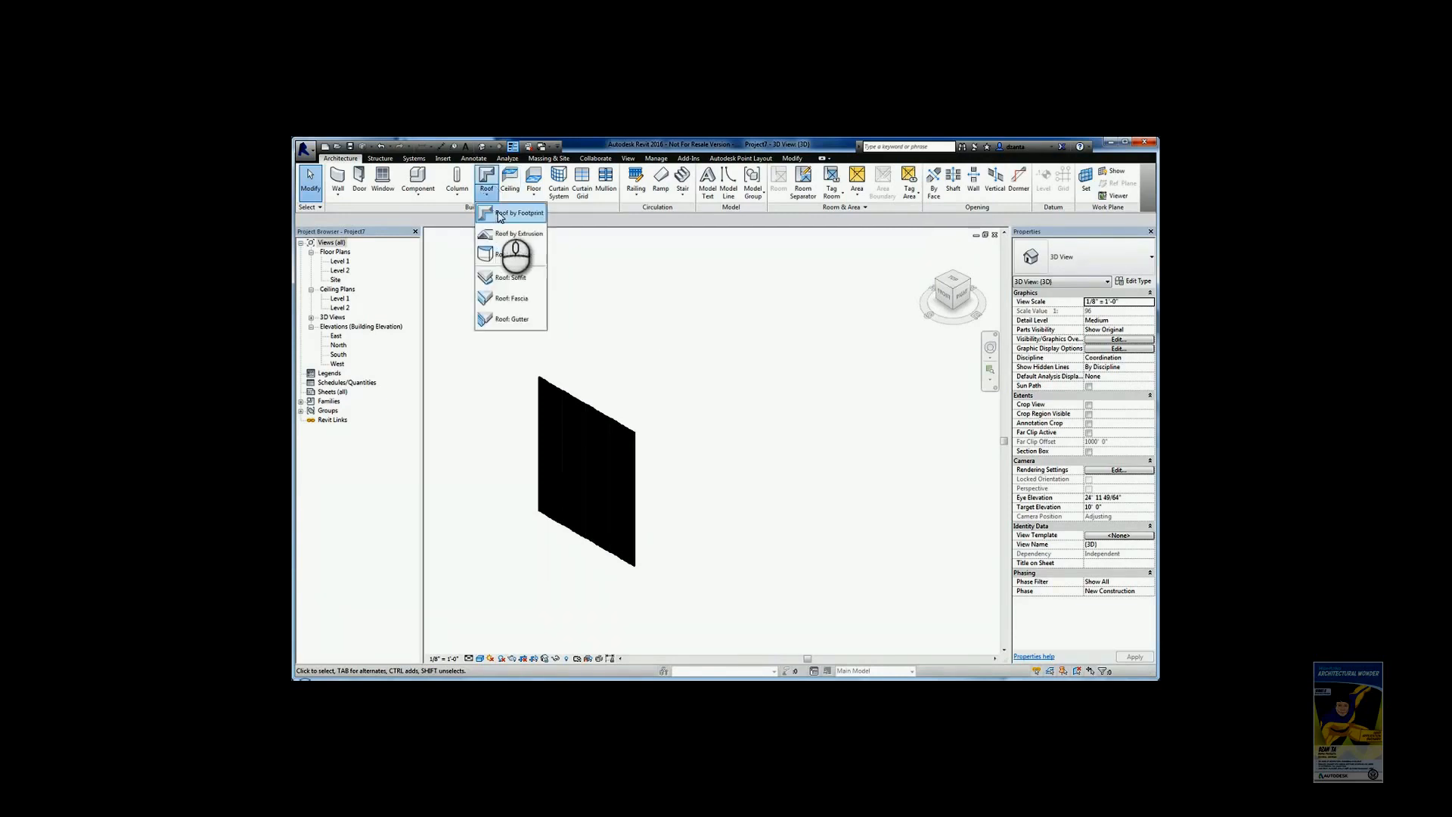
pyautogui.click(498, 215)
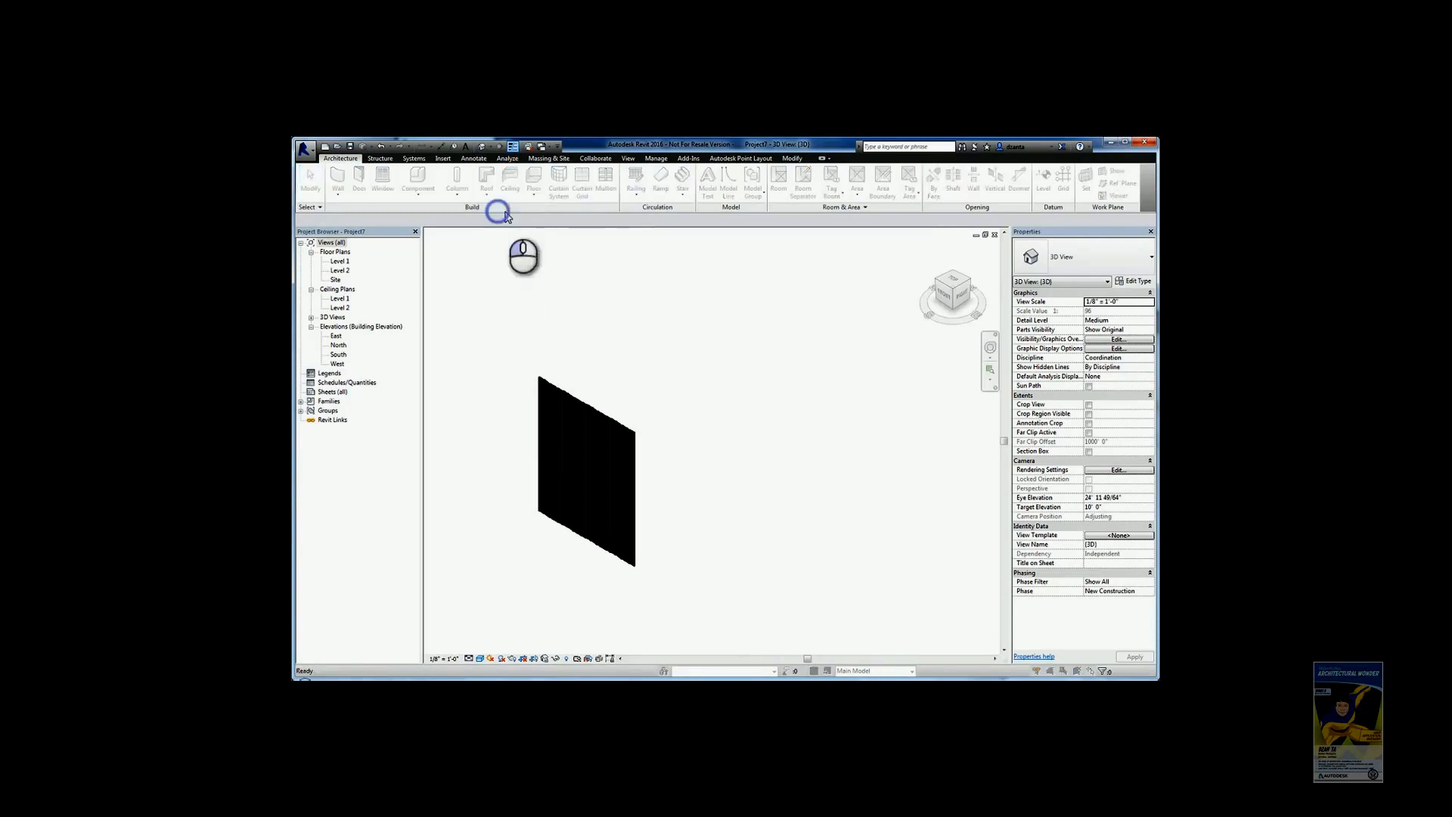
pyautogui.press('Return')
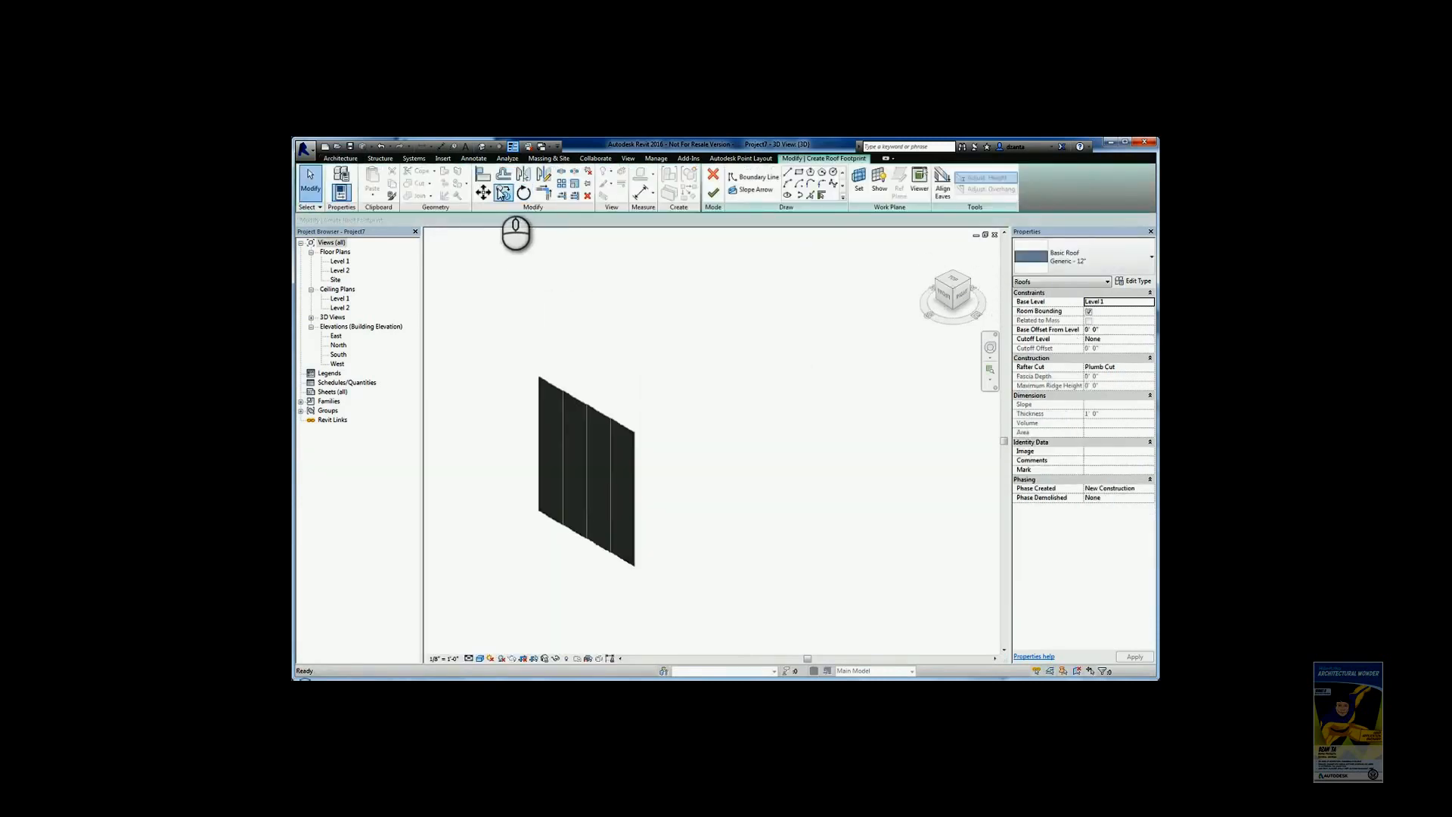
pyautogui.click(719, 174)
pyautogui.click(486, 195)
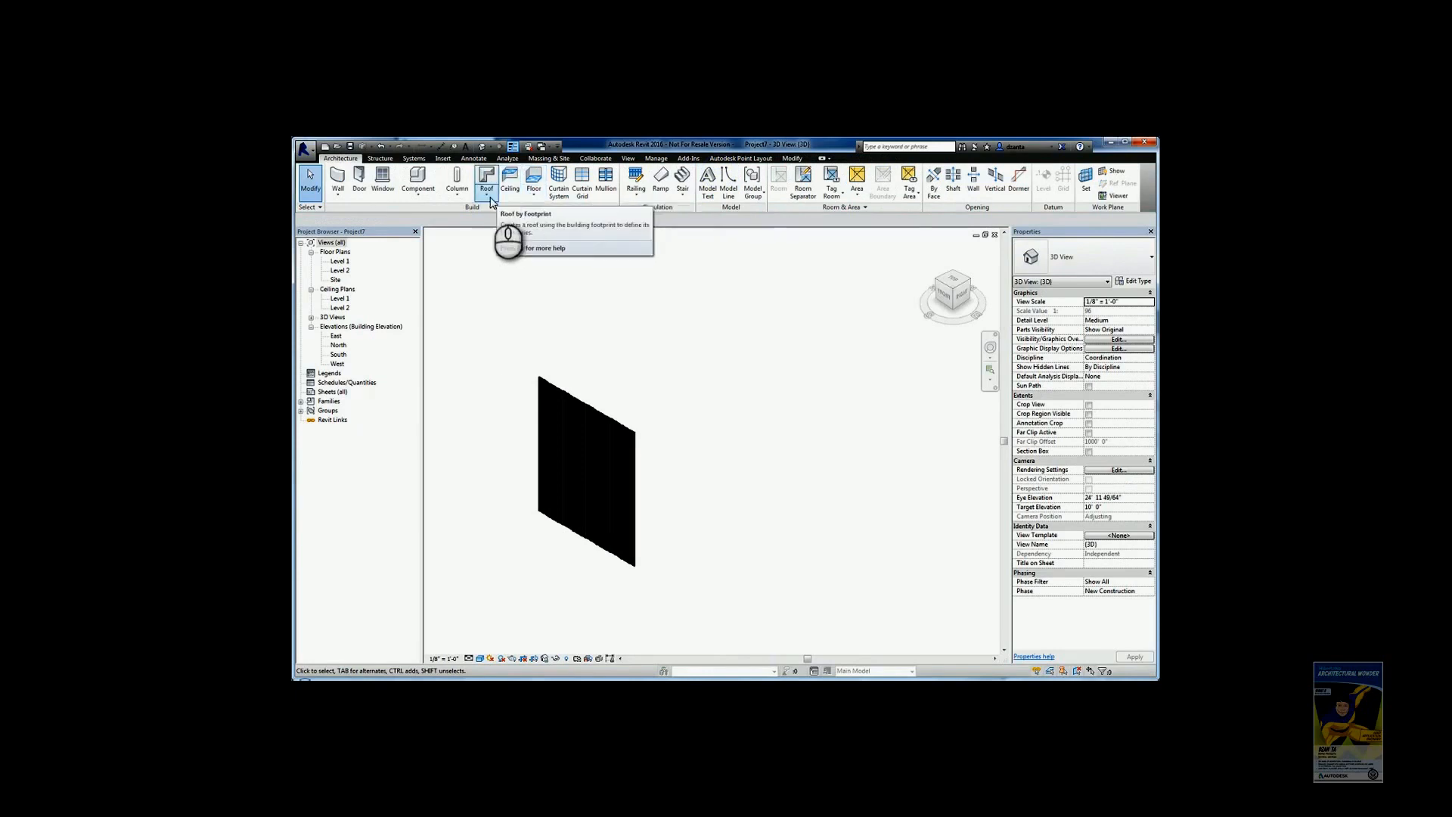
pyautogui.click(512, 255)
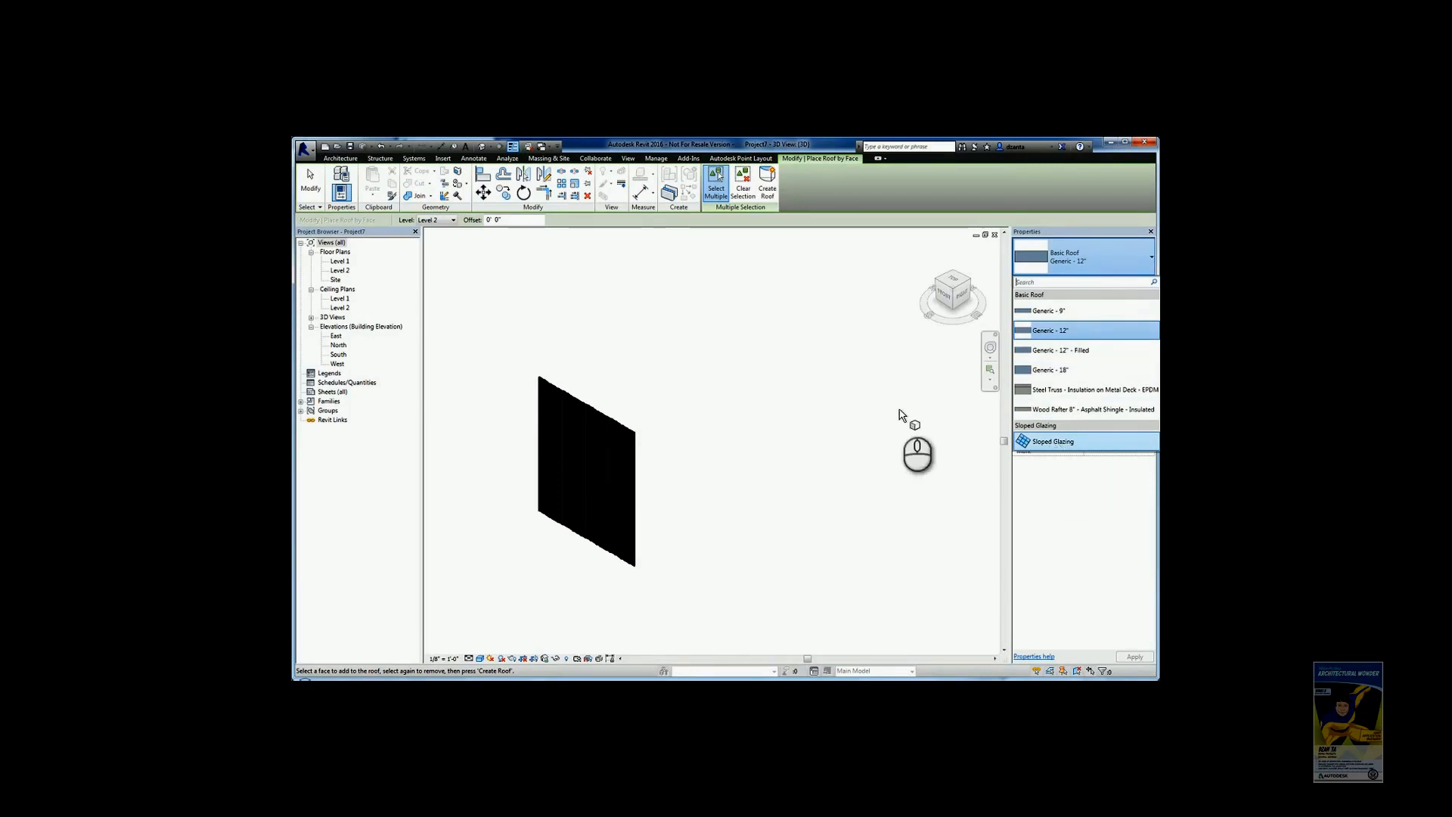
pyautogui.click(788, 339)
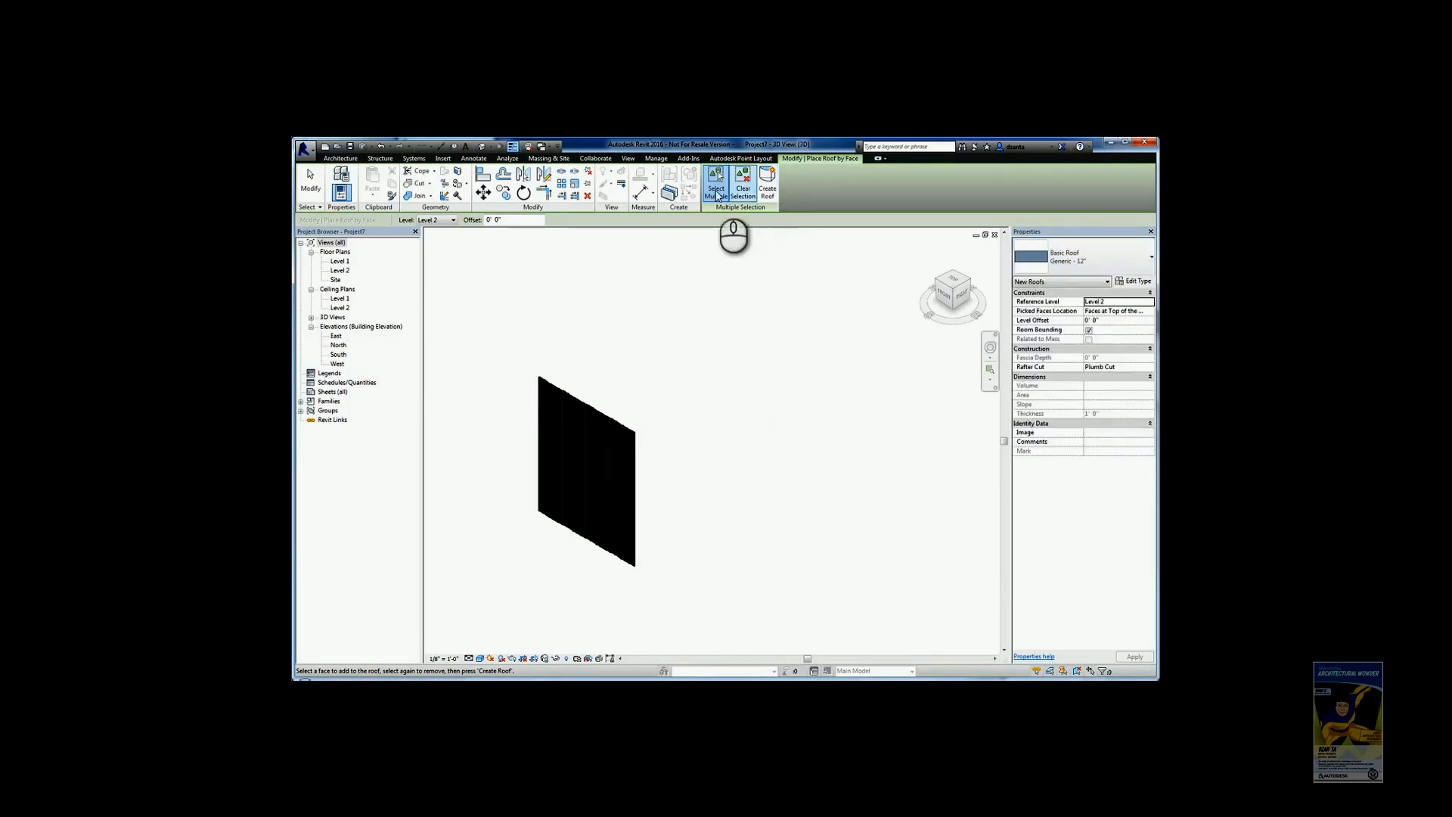
pyautogui.click(315, 189)
# Step: Start an in-place model in the Mass category with the name Mass 1
pyautogui.click(417, 194)
pyautogui.click(438, 233)
pyautogui.click(728, 332)
pyautogui.click(809, 572)
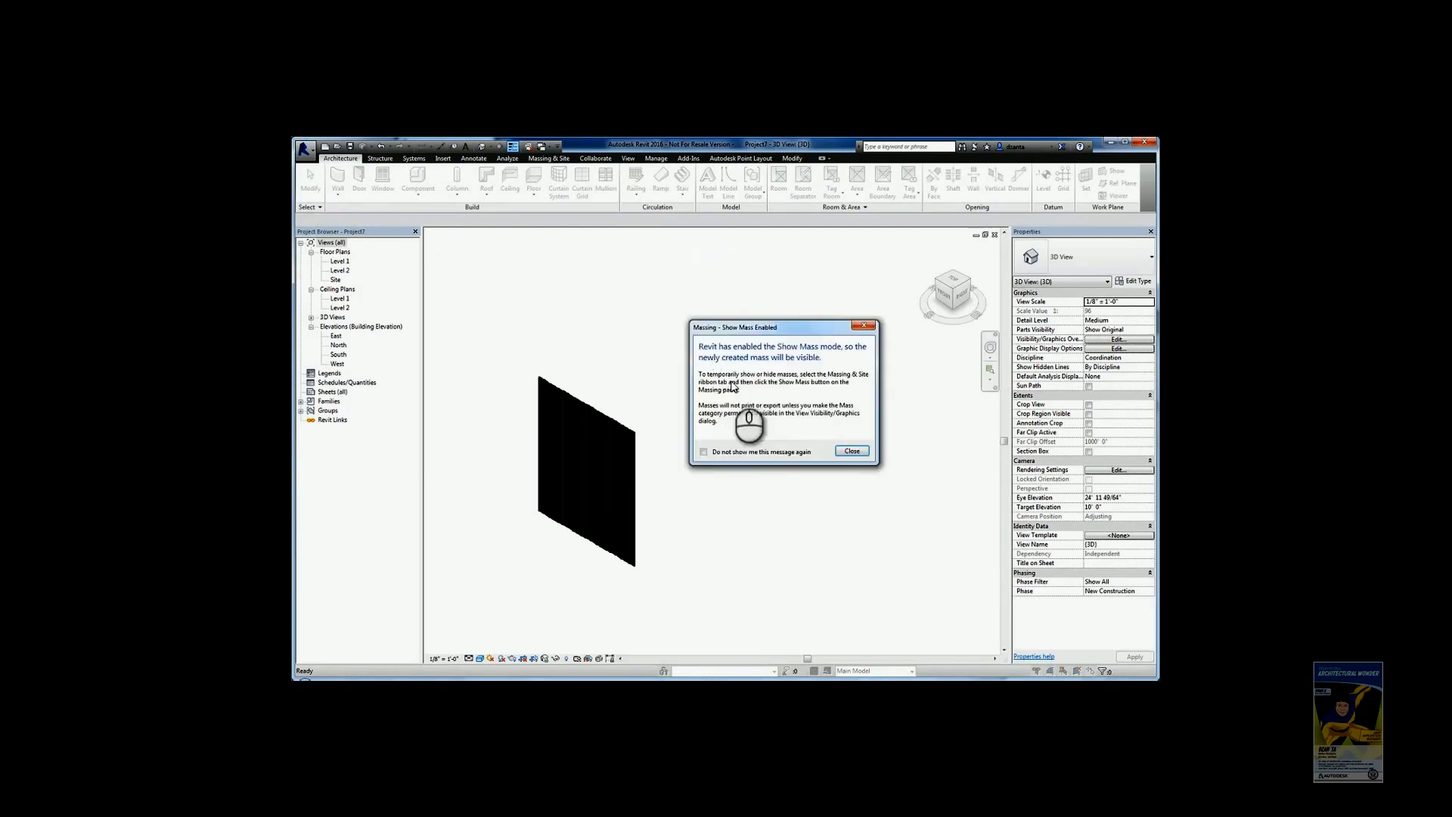
pyautogui.click(852, 451)
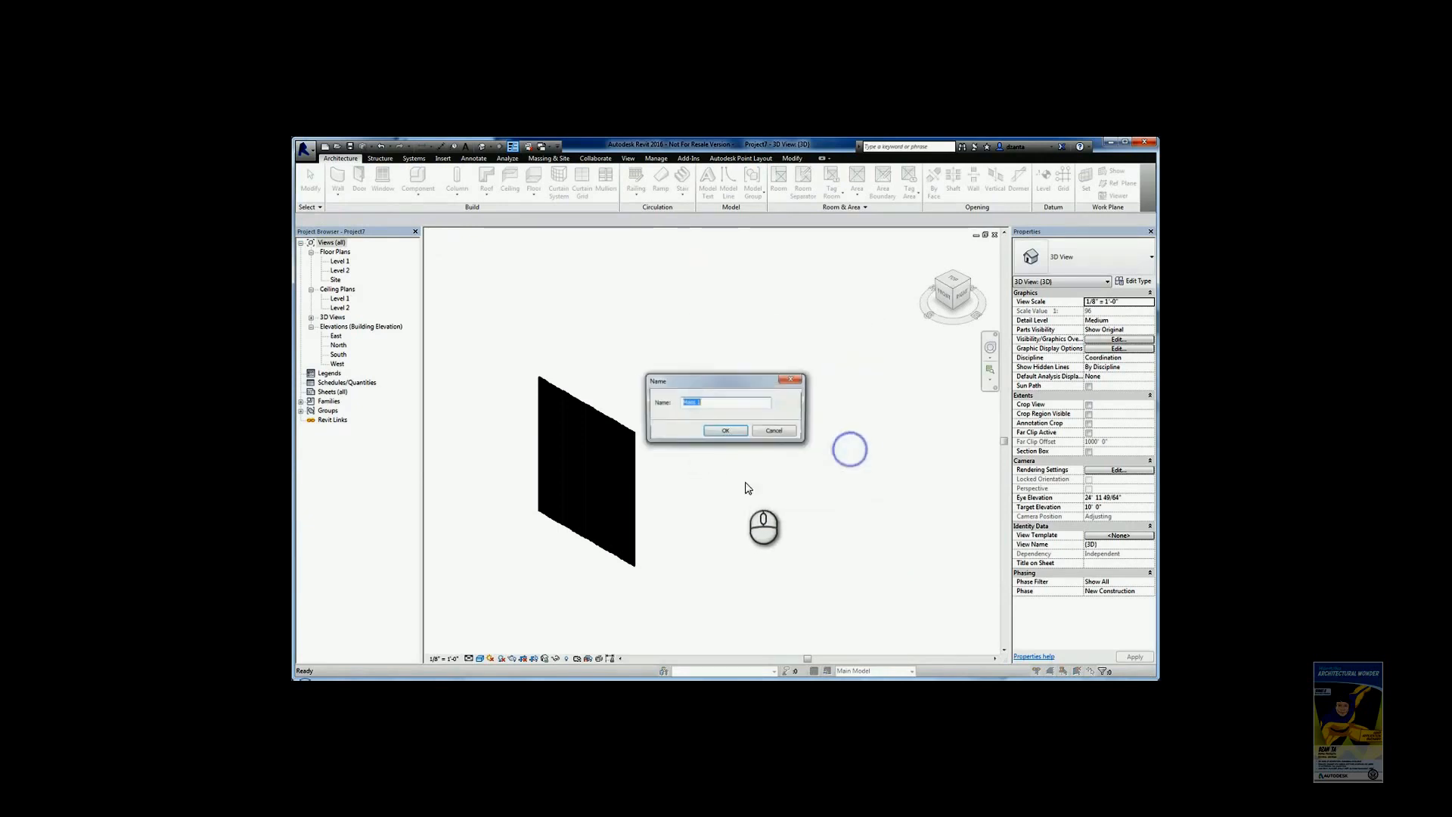
pyautogui.click(726, 431)
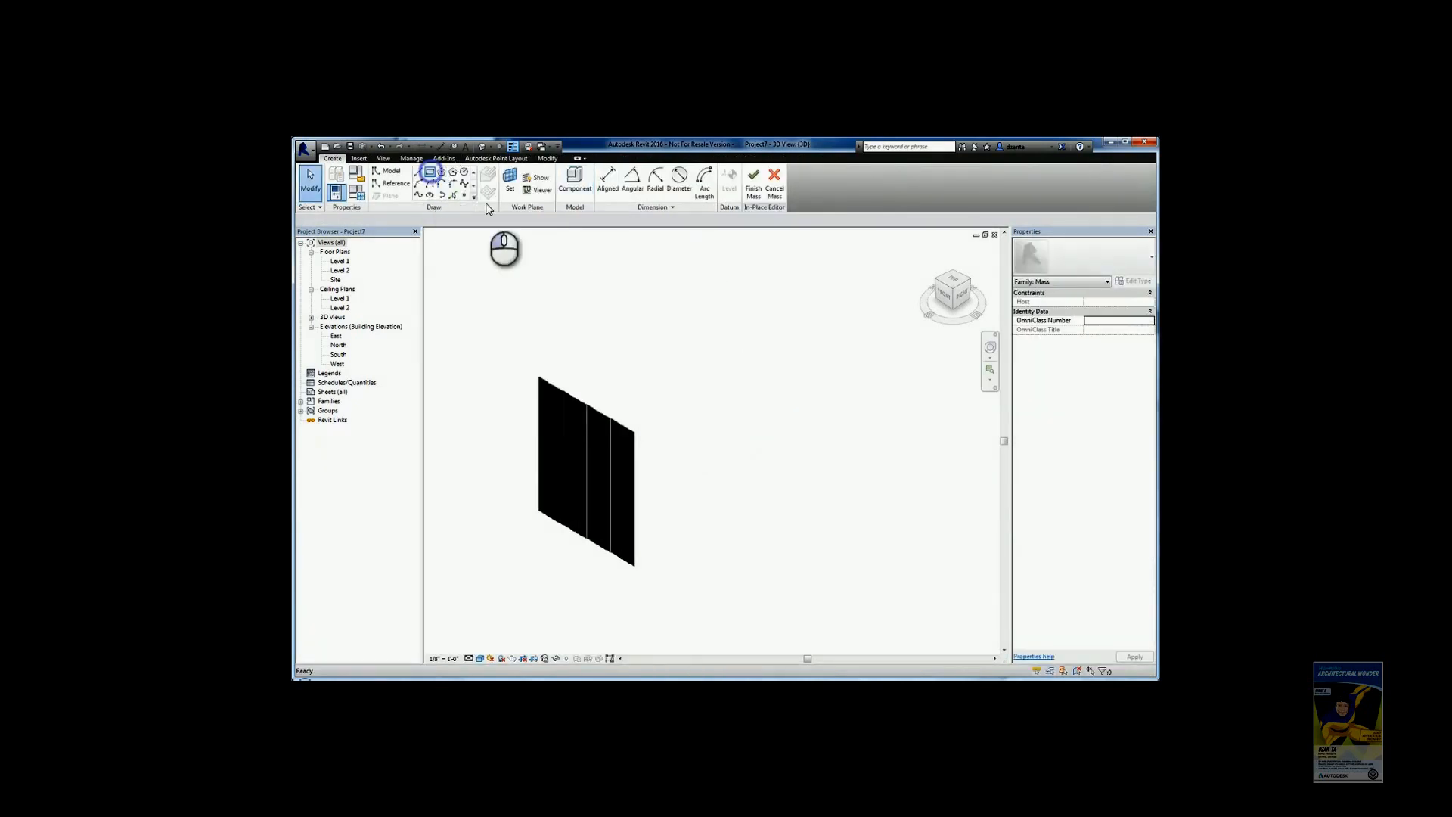
# Step: Sketch a rectangle beside the curtain wall, create a solid form from it and raise its top face into a tall box
pyautogui.click(702, 468)
pyautogui.click(834, 487)
pyautogui.press('Escape')
pyautogui.press('Escape')
pyautogui.click(789, 183)
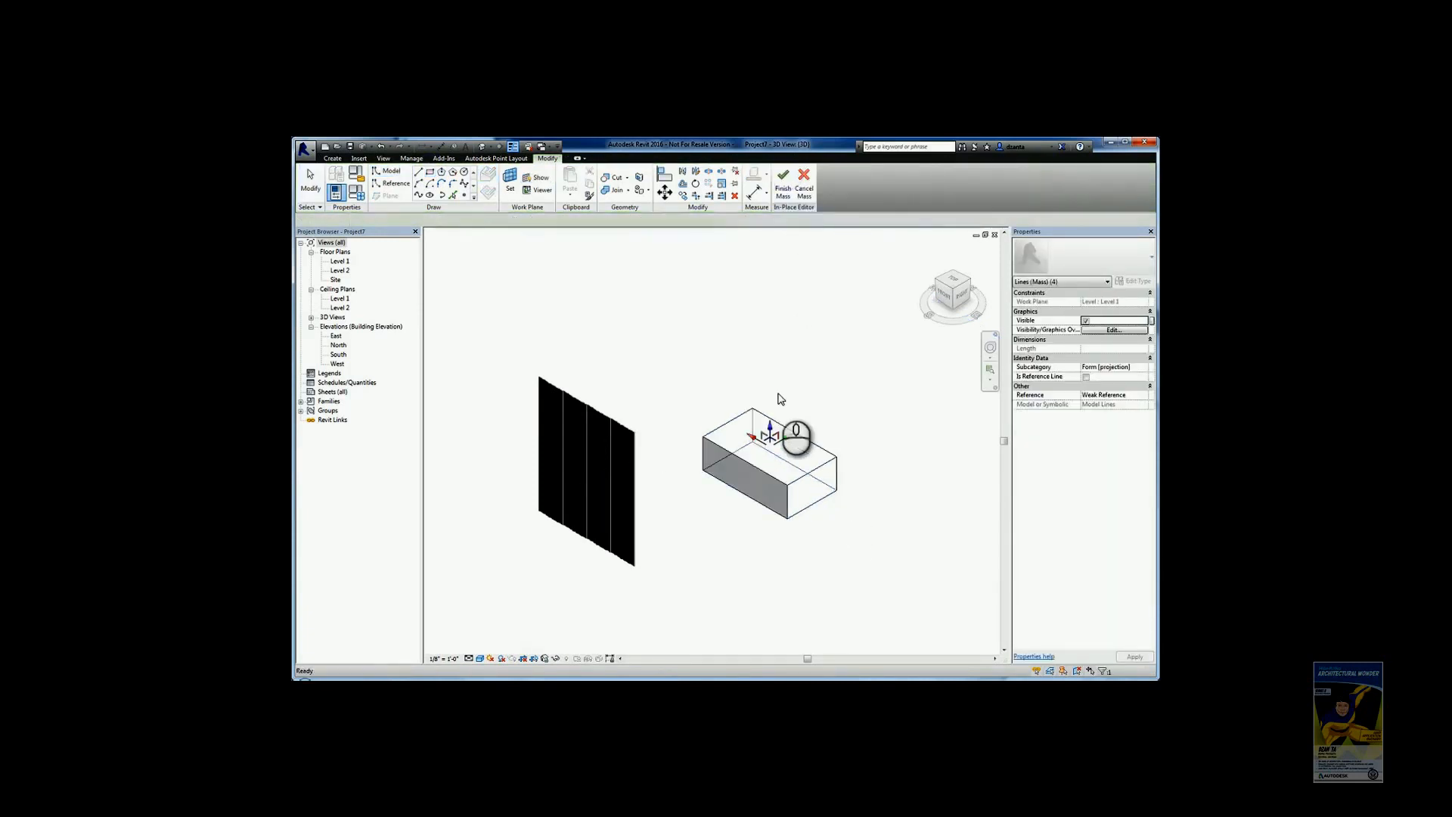
pyautogui.click(768, 422)
pyautogui.moveTo(769, 387); pyautogui.dragTo(845, 290)
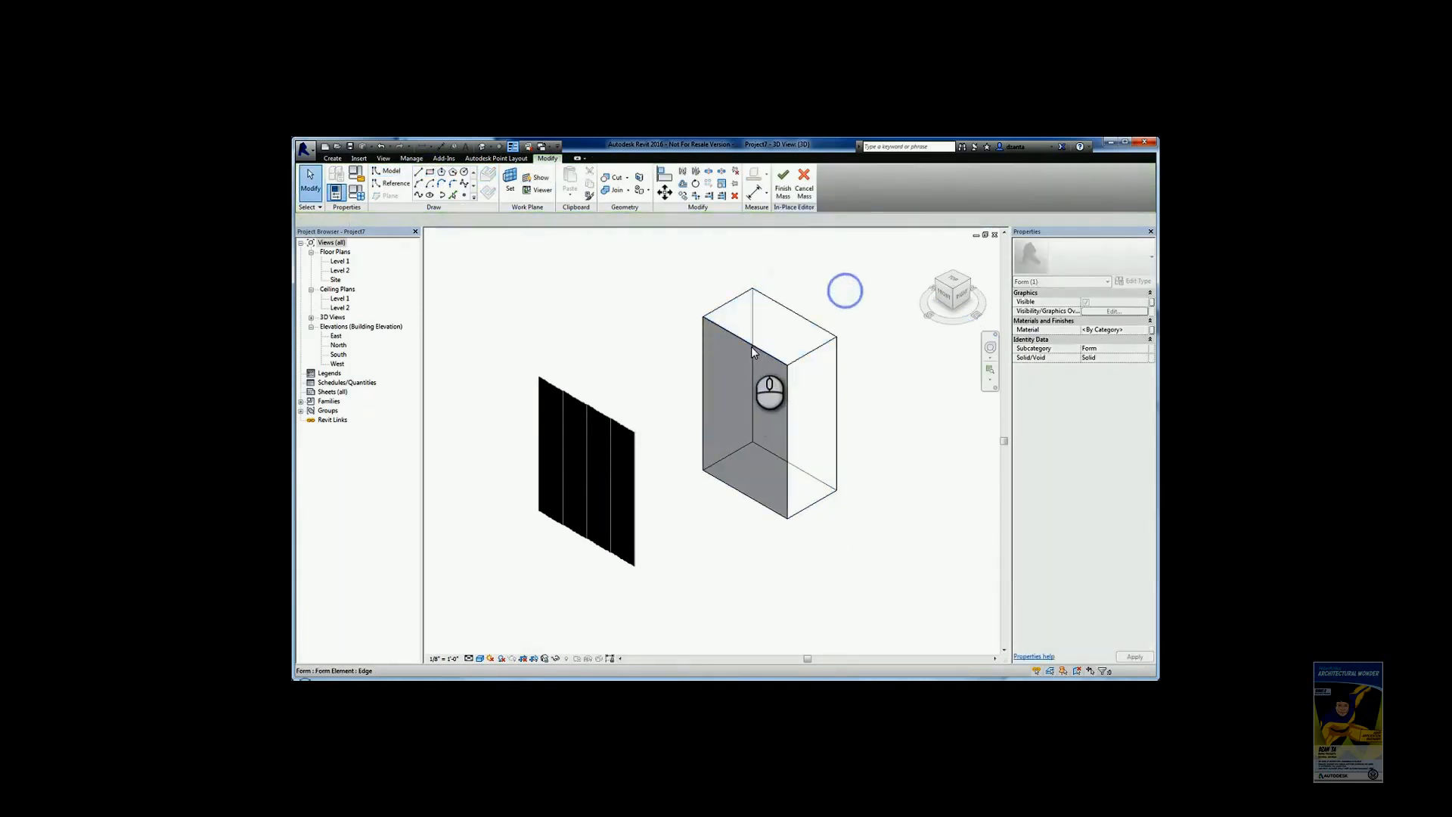
# Step: Lower the box's front top edge so the top face slopes, and finish the mass
pyautogui.click(746, 341)
pyautogui.moveTo(743, 321); pyautogui.dragTo(741, 382)
pyautogui.click(854, 263)
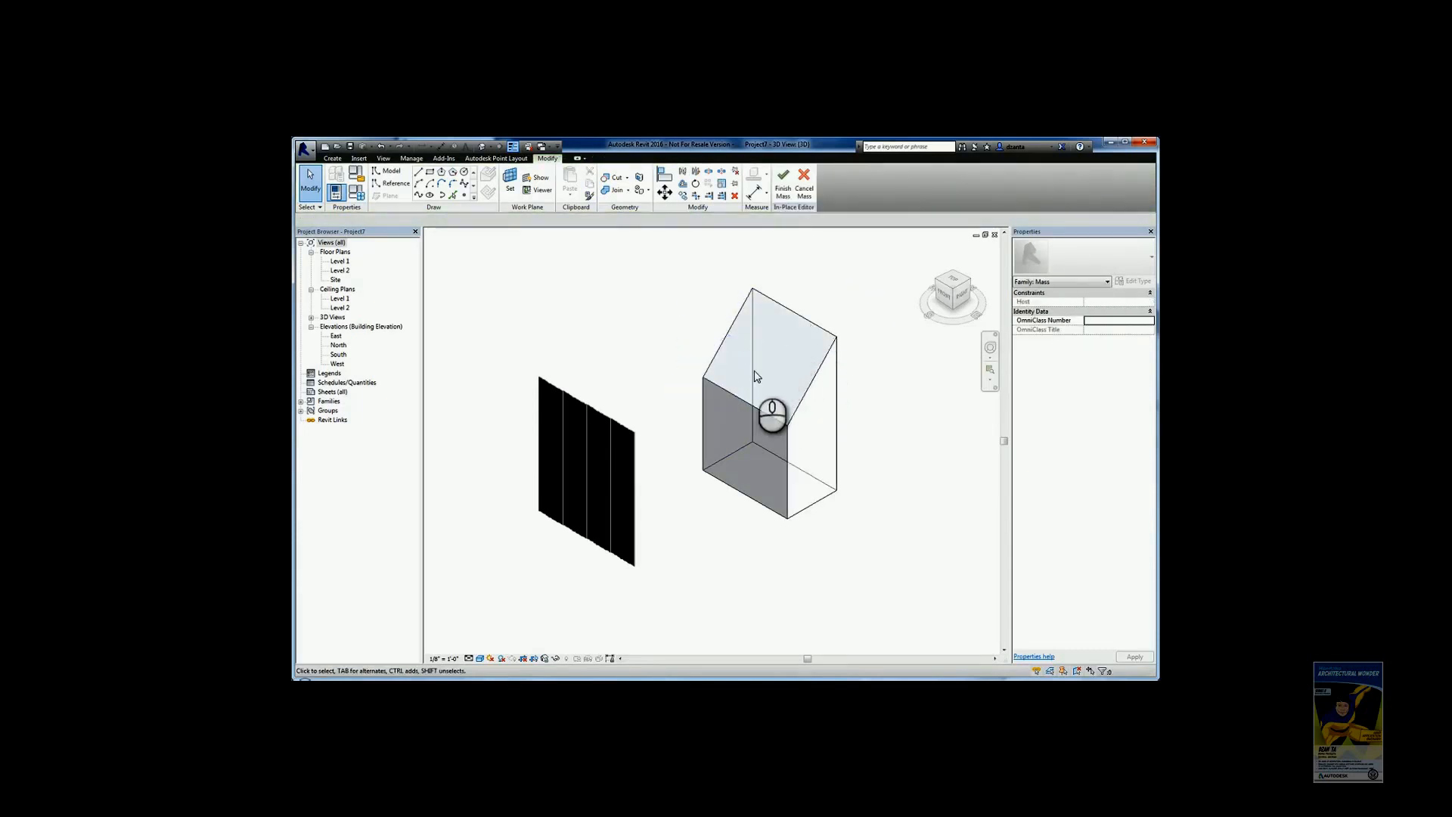
pyautogui.click(783, 184)
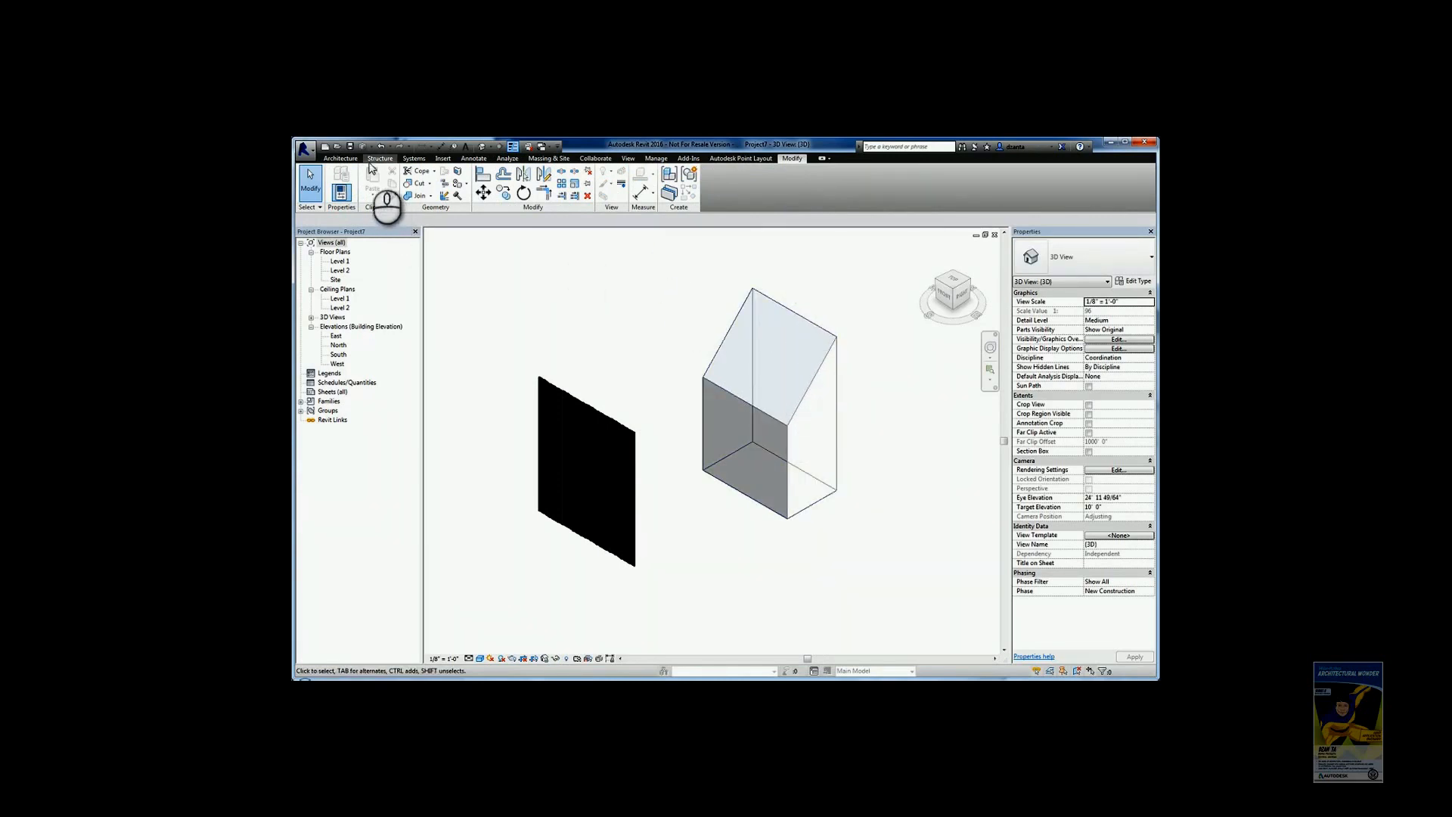
# Step: Create a Sloped Glazing roof by face on the mass's sloped top face
pyautogui.click(342, 159)
pyautogui.click(487, 194)
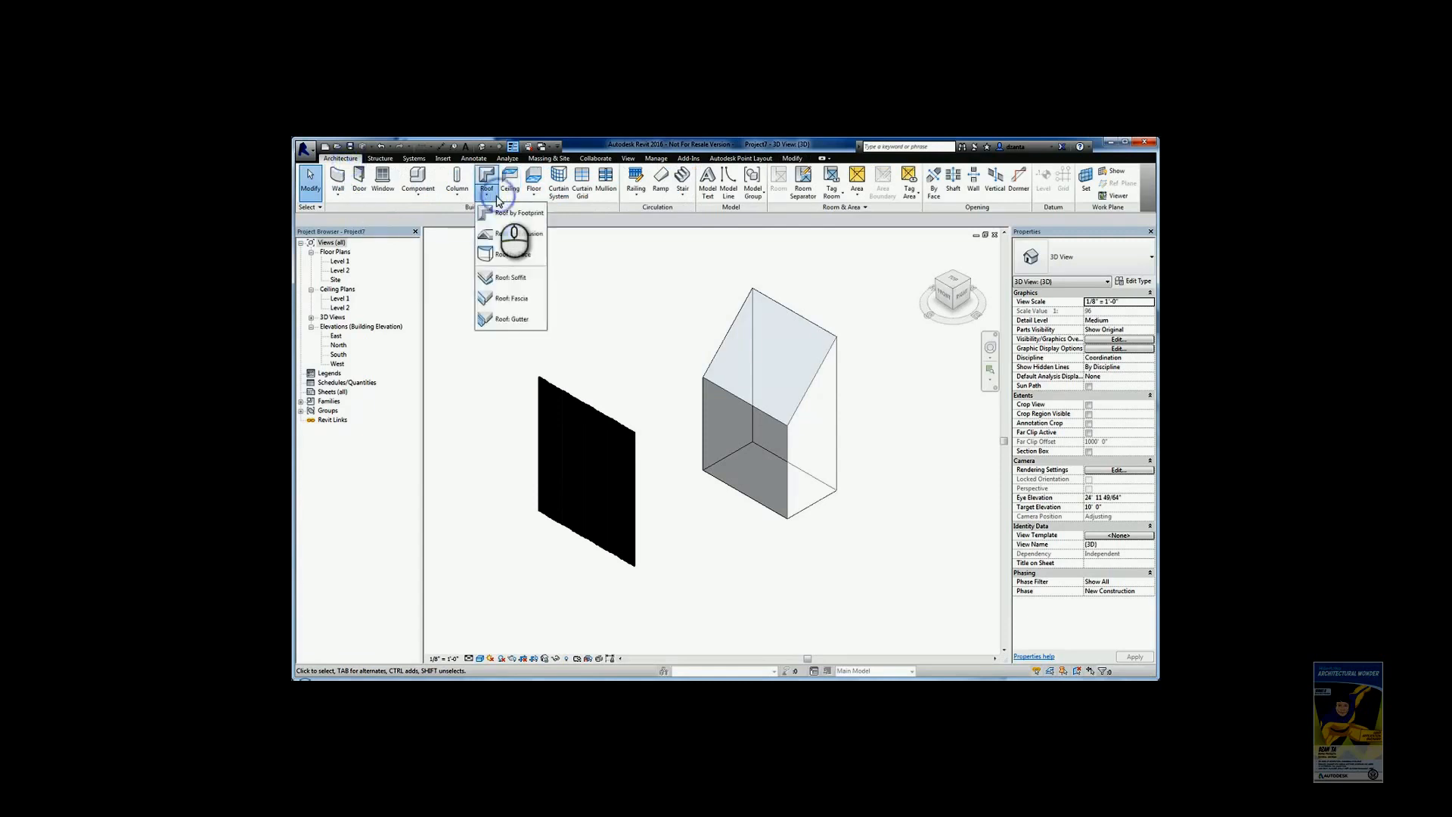
pyautogui.click(505, 256)
pyautogui.click(1089, 257)
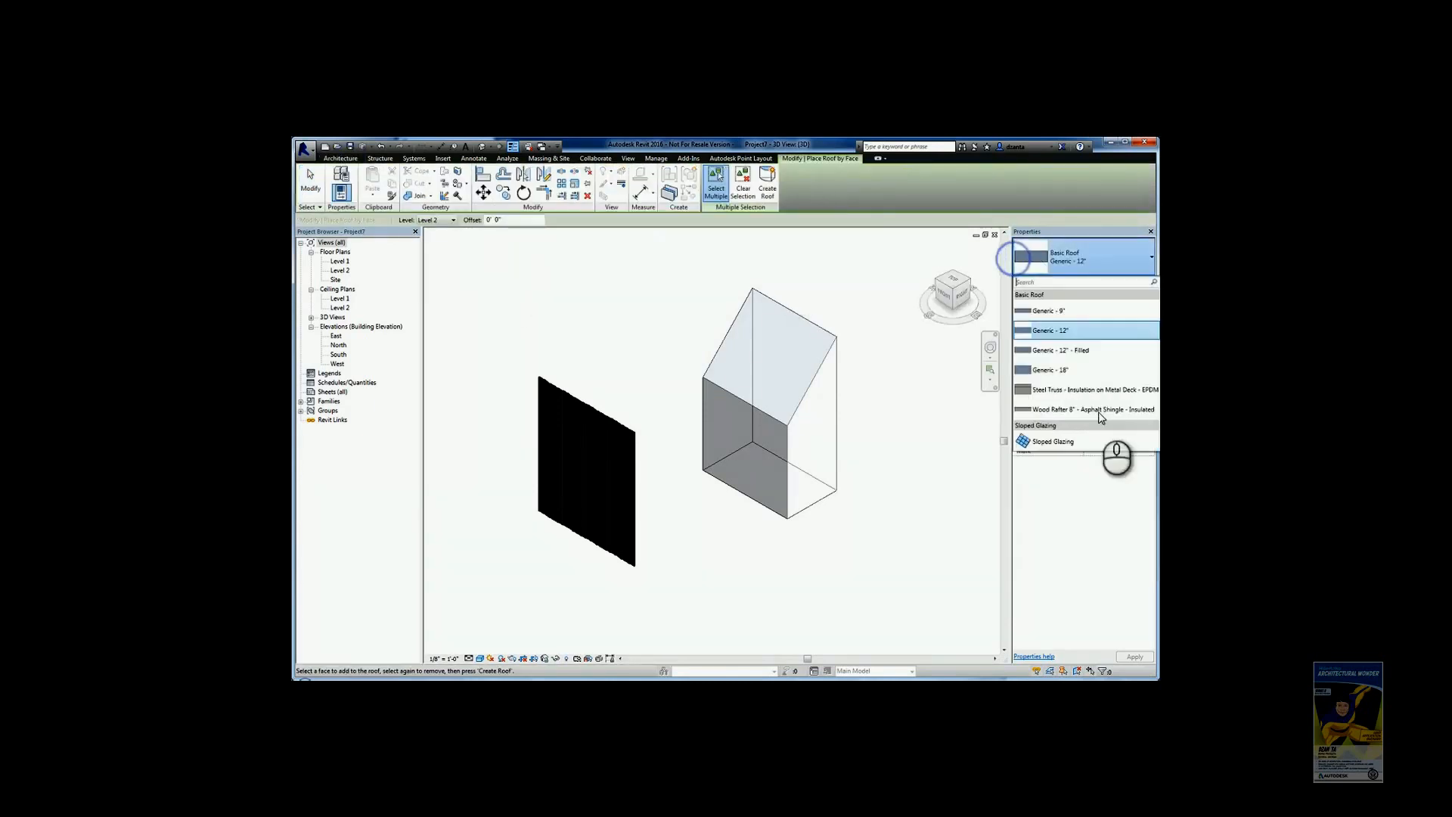
pyautogui.click(1083, 445)
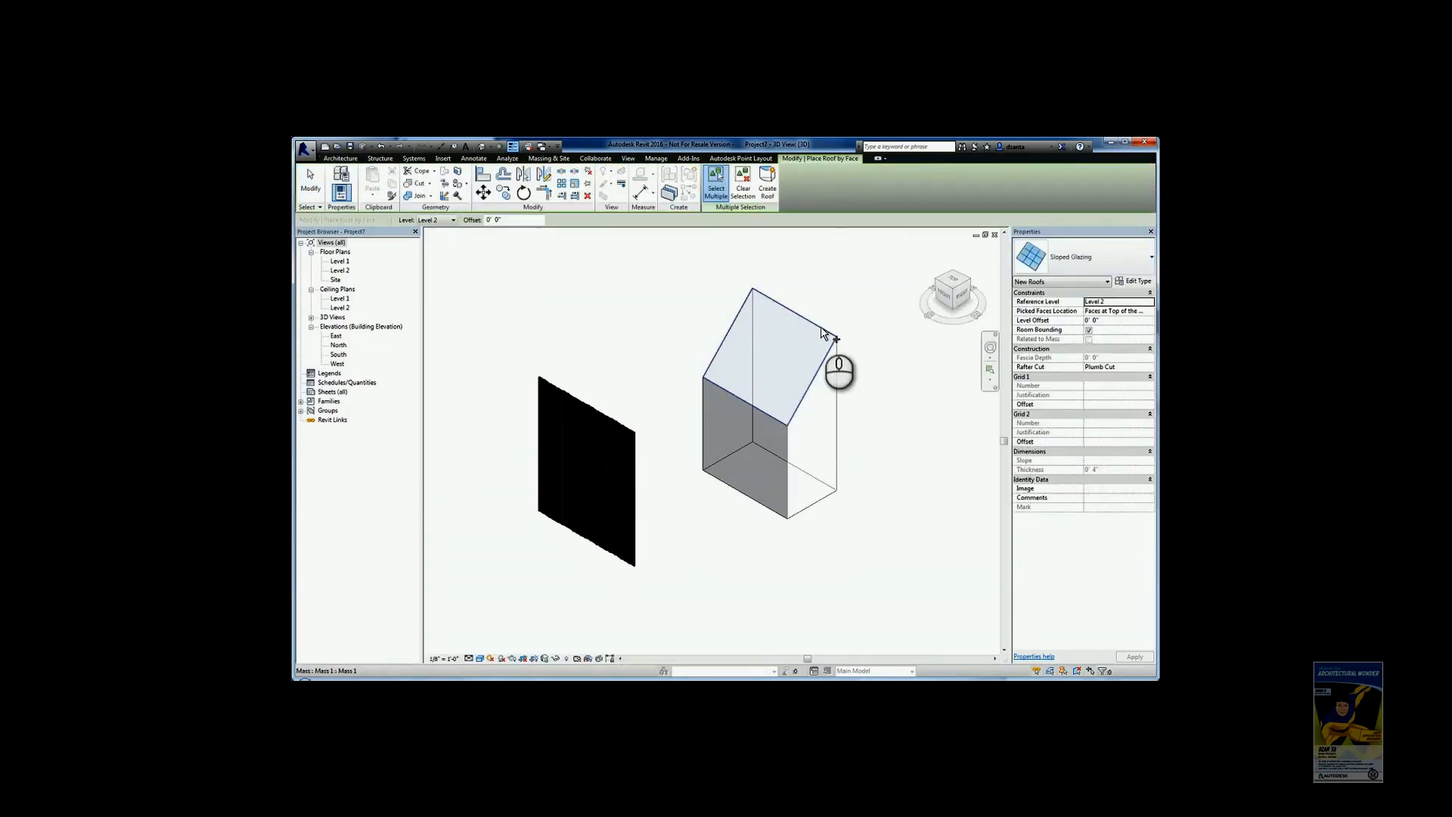
pyautogui.click(820, 331)
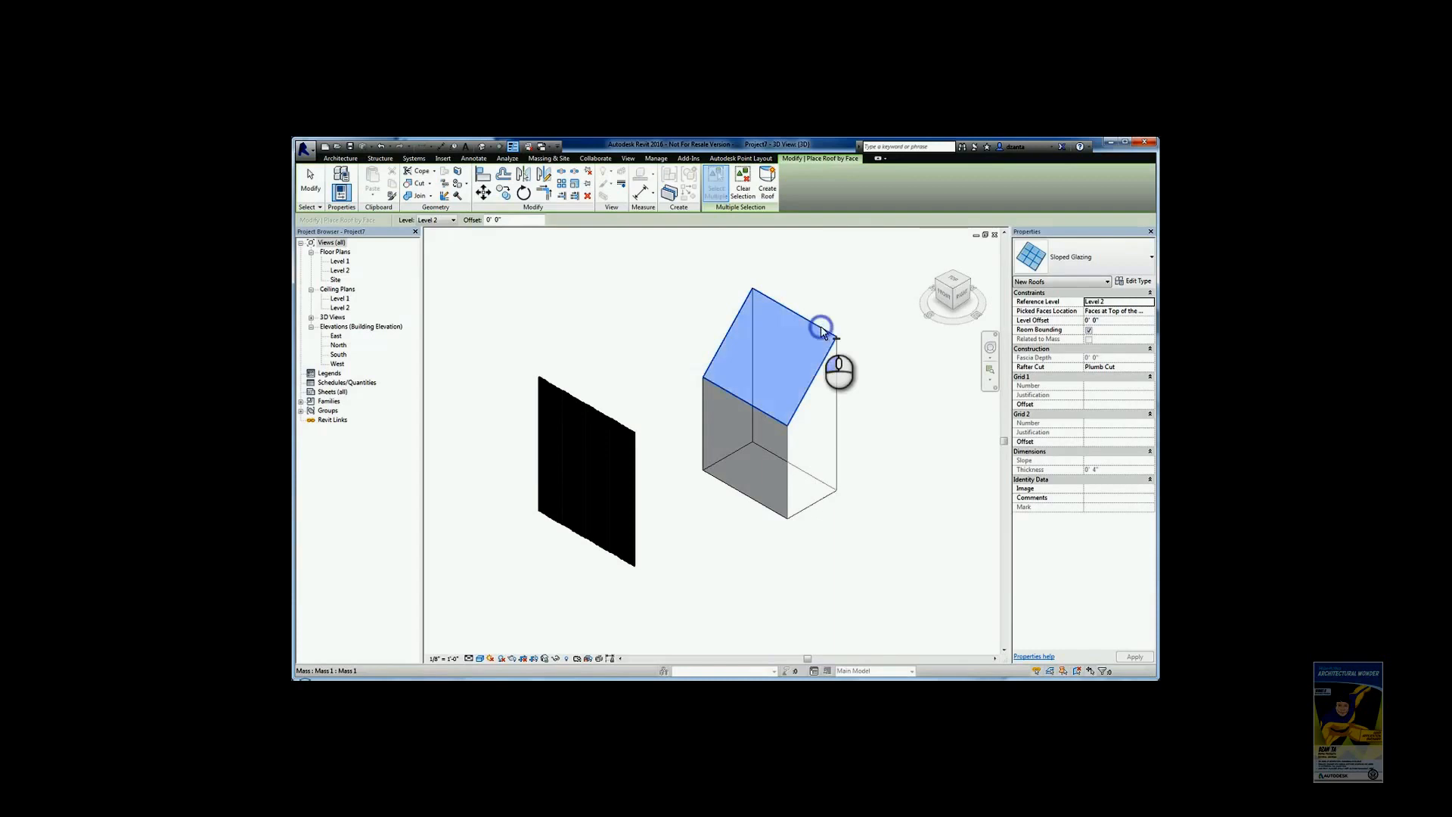
pyautogui.click(758, 197)
pyautogui.press('Escape')
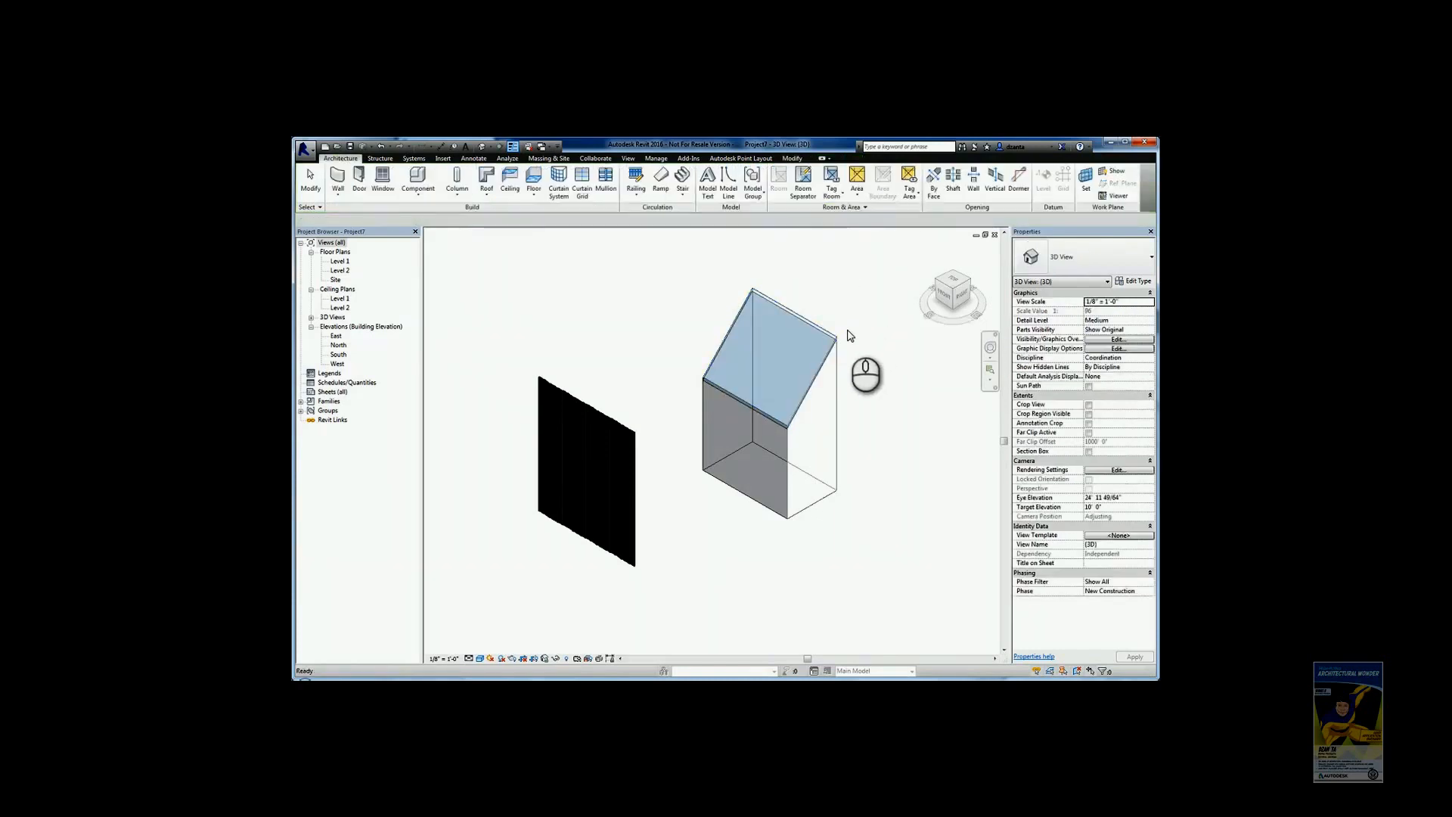
# Step: Assign the Family2 : Family2 curtain panel to the Sloped Glazing type of the roof on the mass
pyautogui.click(765, 416)
pyautogui.click(1136, 282)
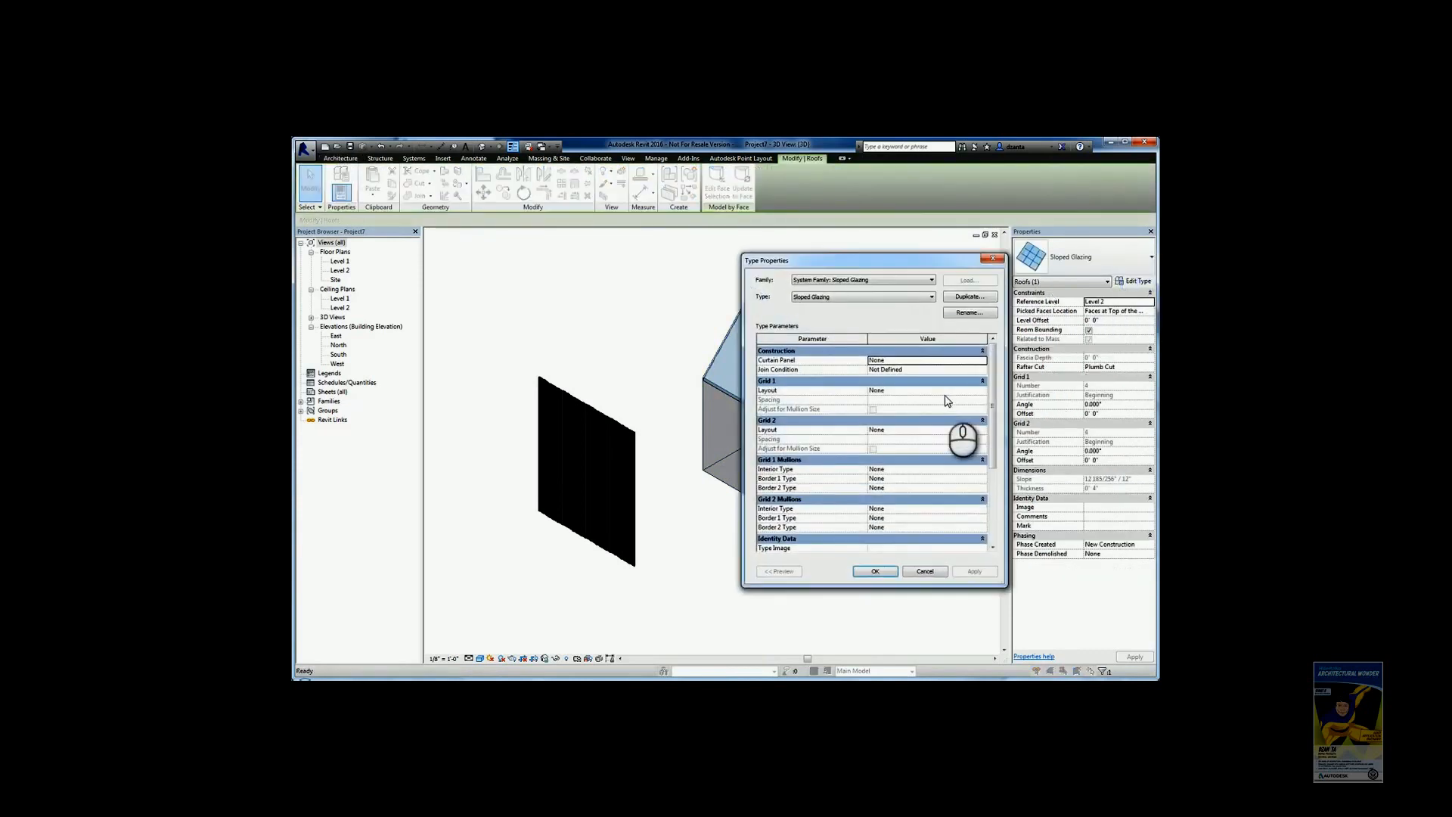
pyautogui.moveTo(909, 265); pyautogui.dragTo(897, 245)
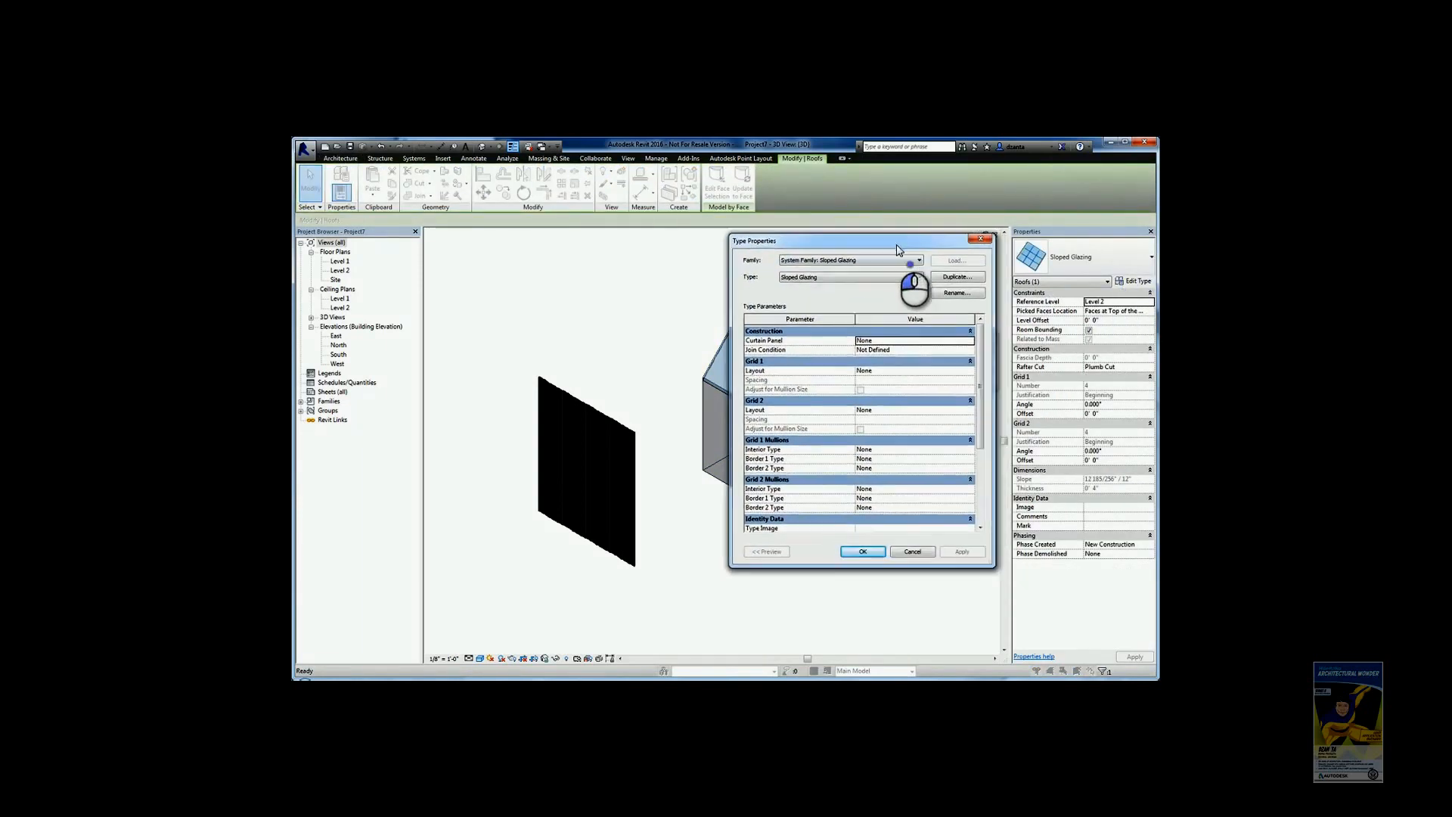
pyautogui.click(968, 342)
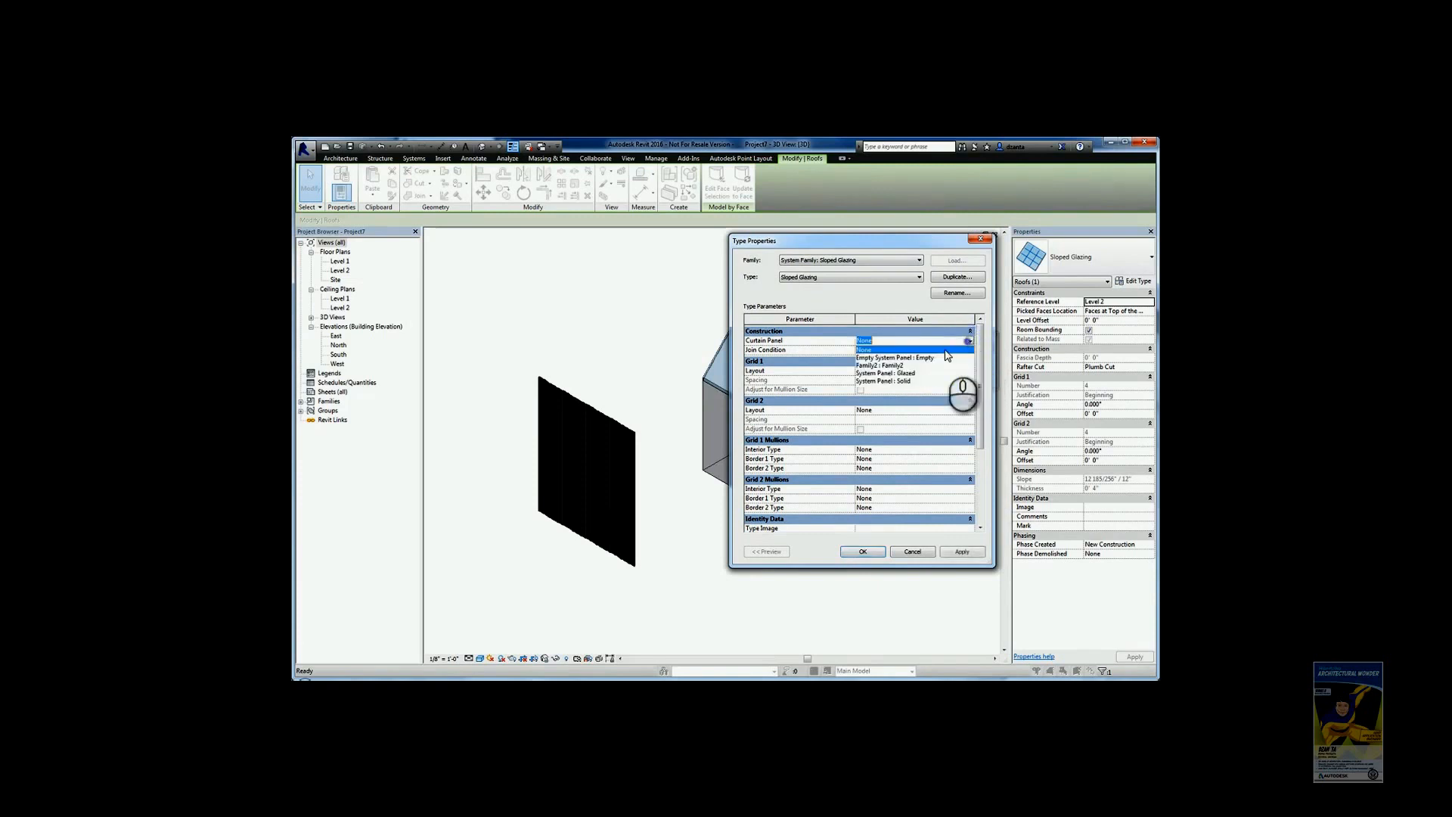
pyautogui.click(910, 365)
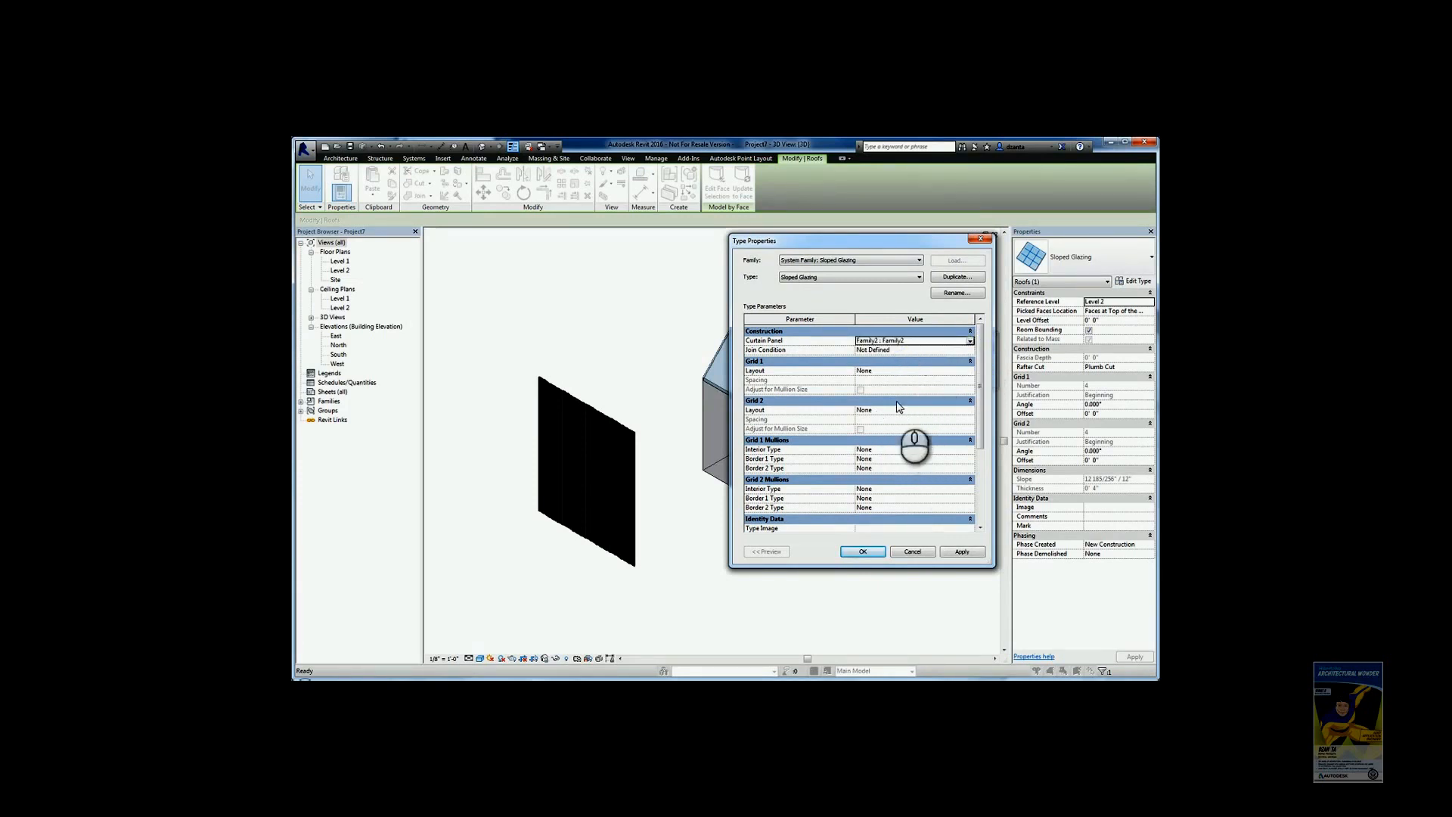
# Step: Set the Sloped Glazing type's Grid 1 layout to Minimum Spacing with a spacing of 4' and apply the type changes
pyautogui.click(971, 371)
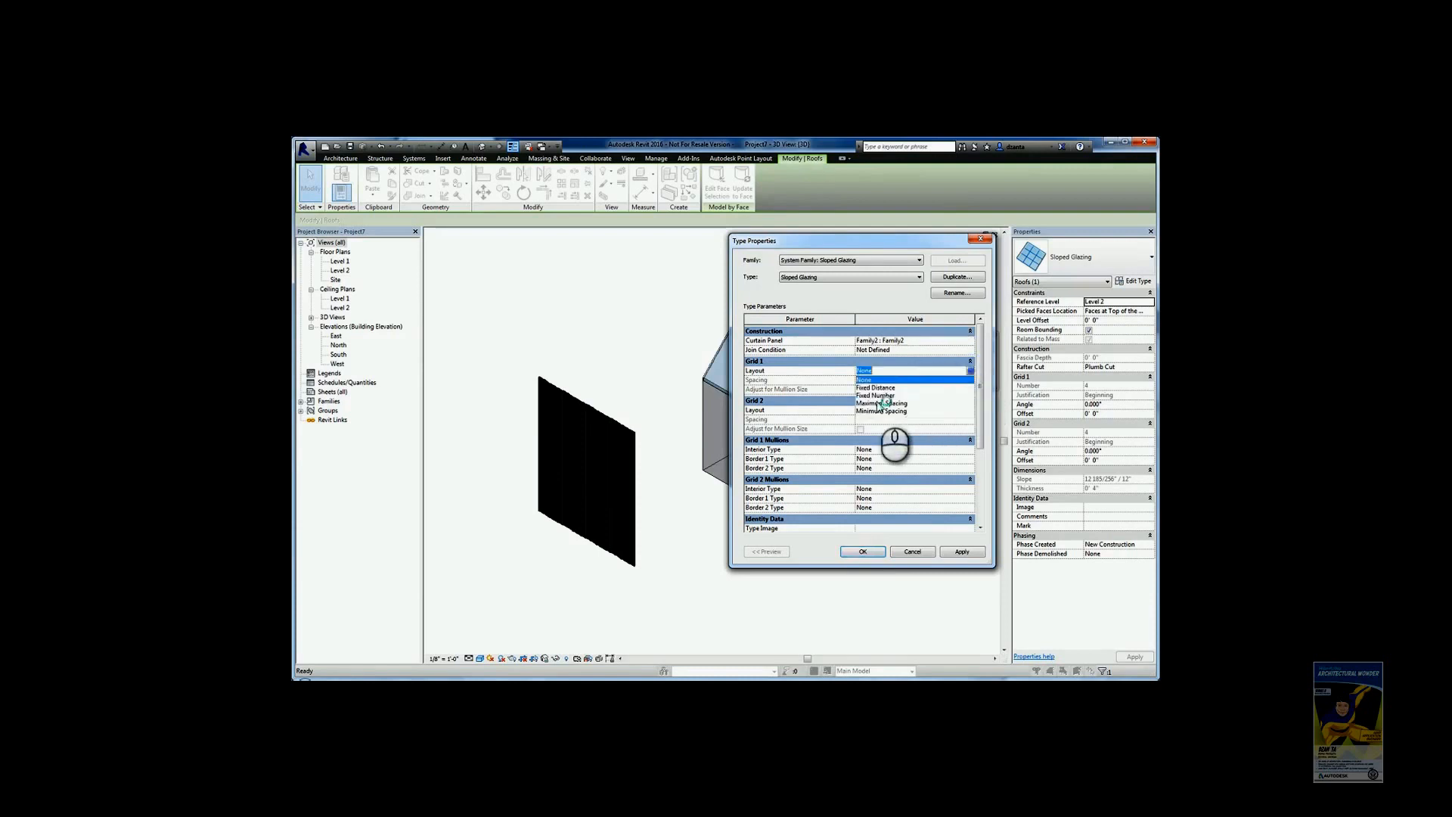
pyautogui.click(890, 411)
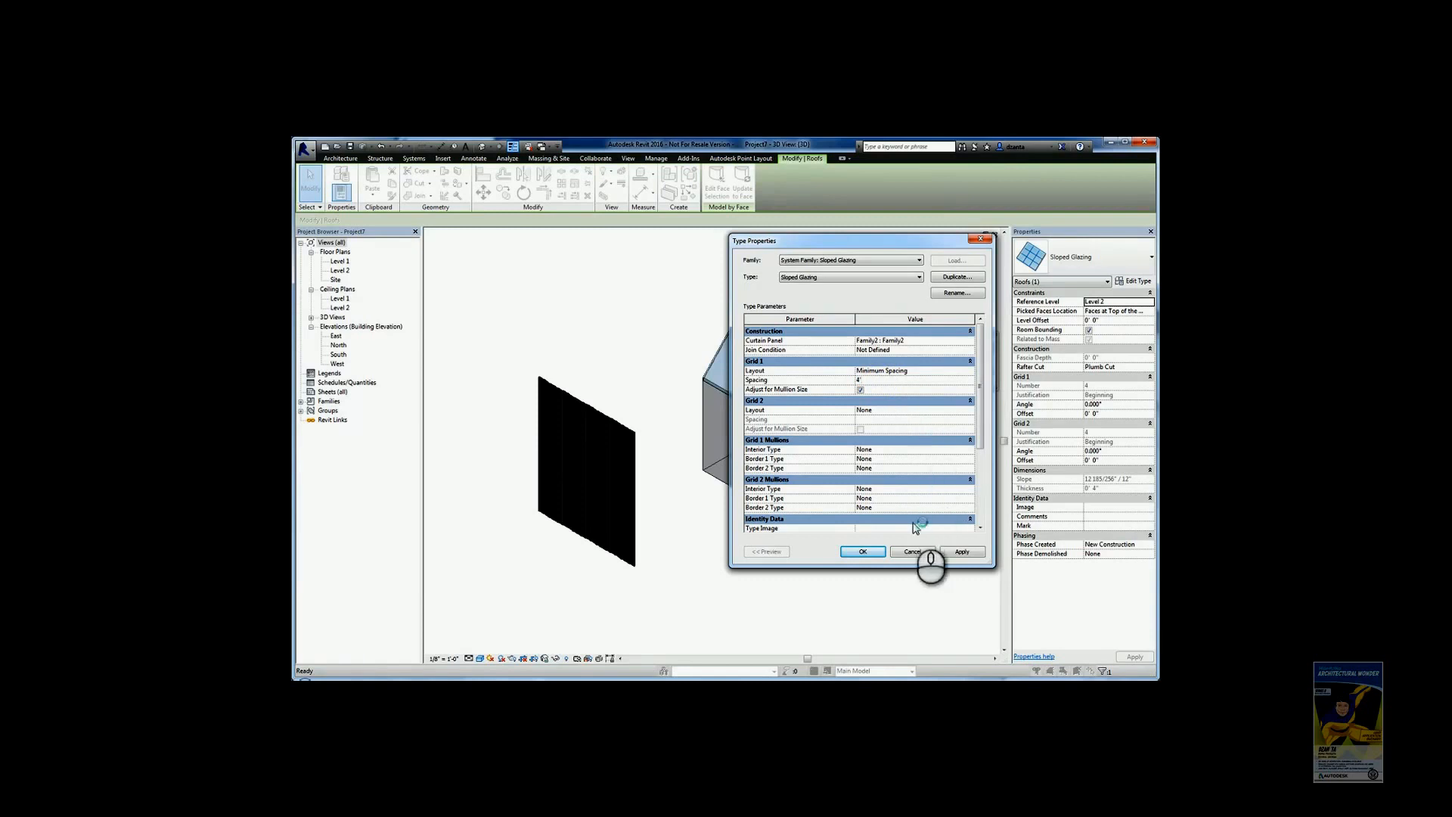
pyautogui.click(955, 552)
pyautogui.click(877, 552)
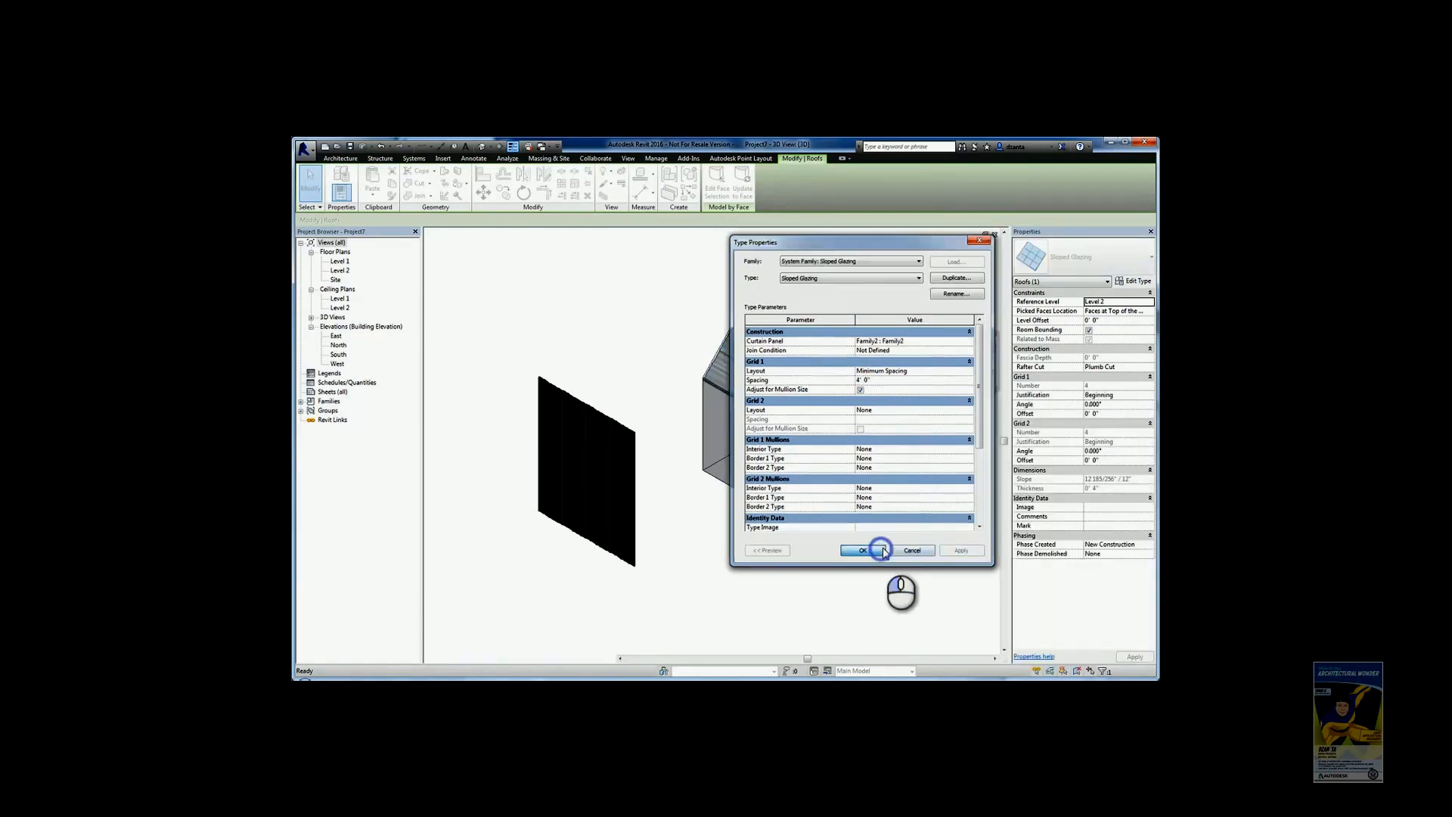
pyautogui.click(902, 550)
# Step: Inspect the wavy panels and their edge profile along the lower corner of the sloped glazing roof
pyautogui.scroll(5, 794, 409)
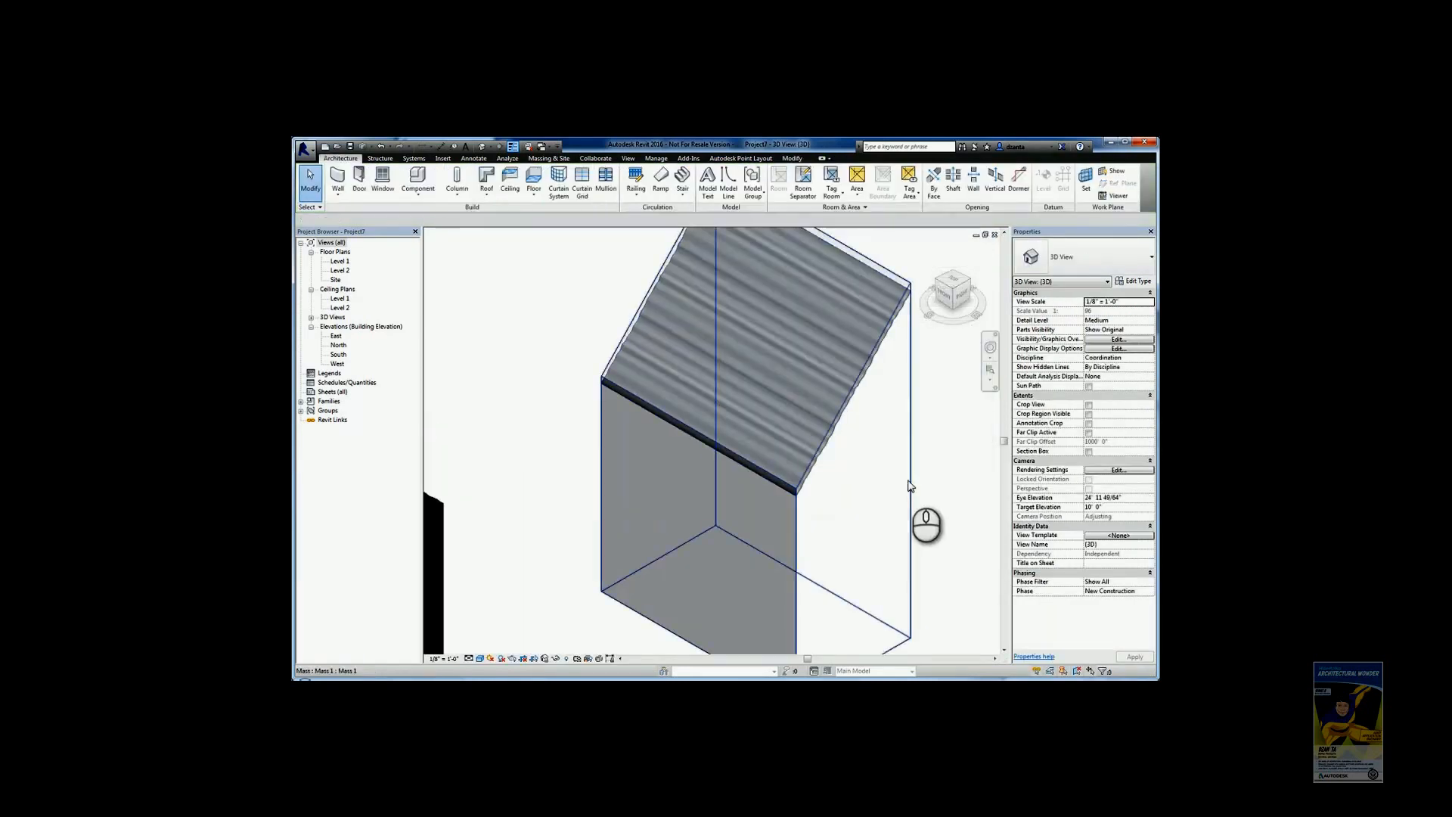
pyautogui.scroll(3, 787, 454)
pyautogui.click(715, 444)
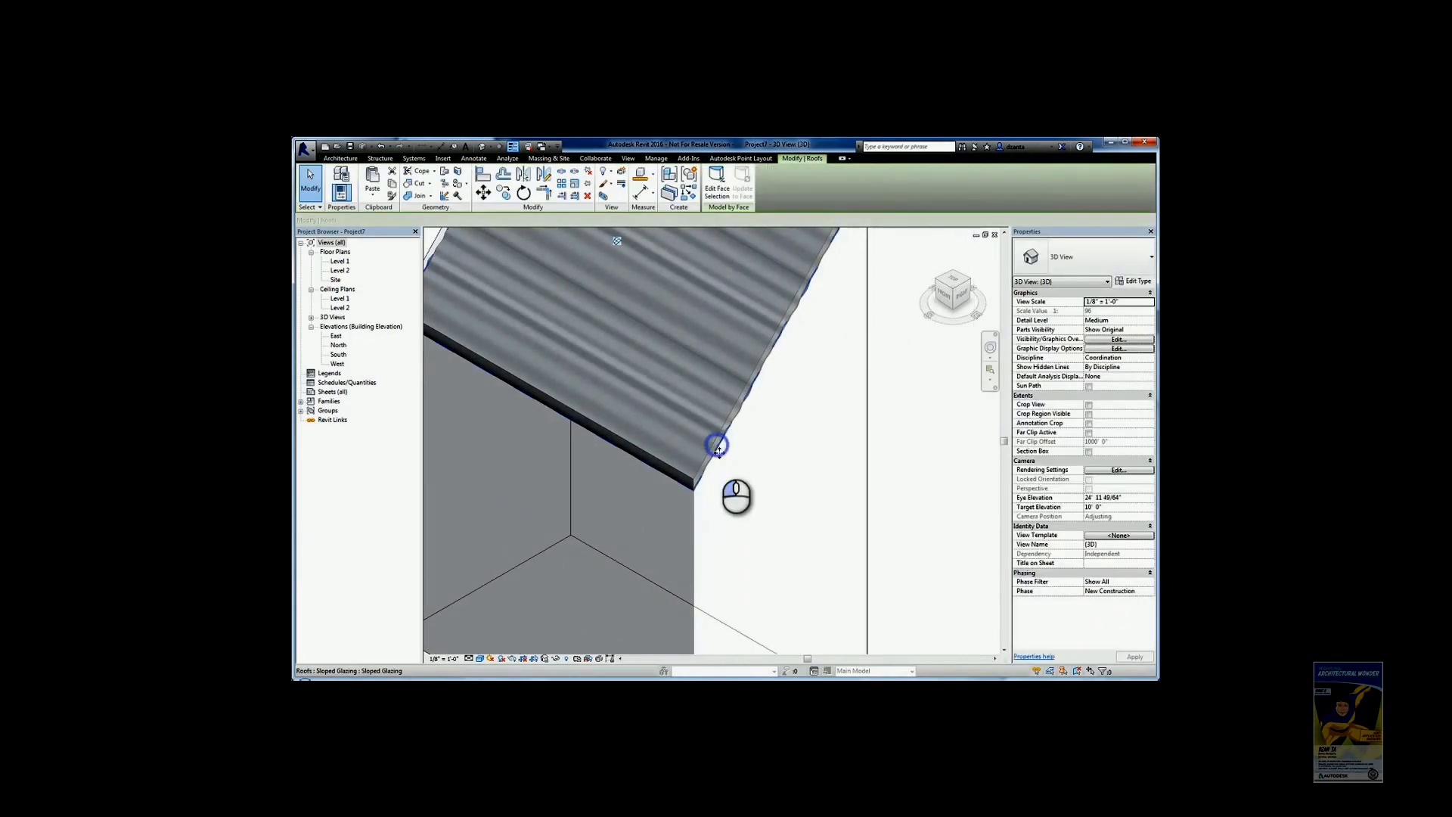
pyautogui.scroll(3, 737, 492)
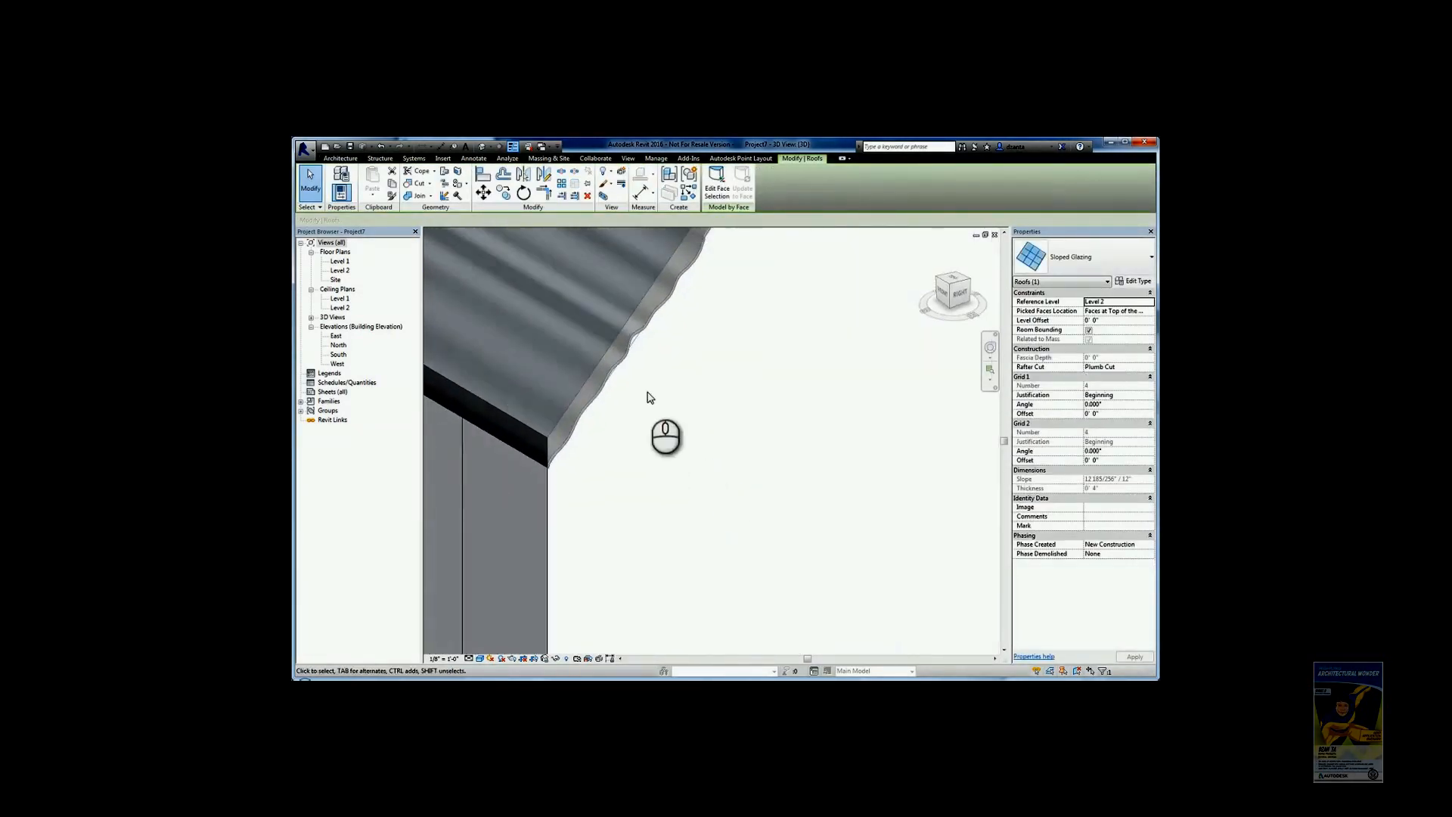
pyautogui.moveTo(648, 394); pyautogui.dragTo(734, 592, button='middle')
pyautogui.scroll(-2, 733, 592)
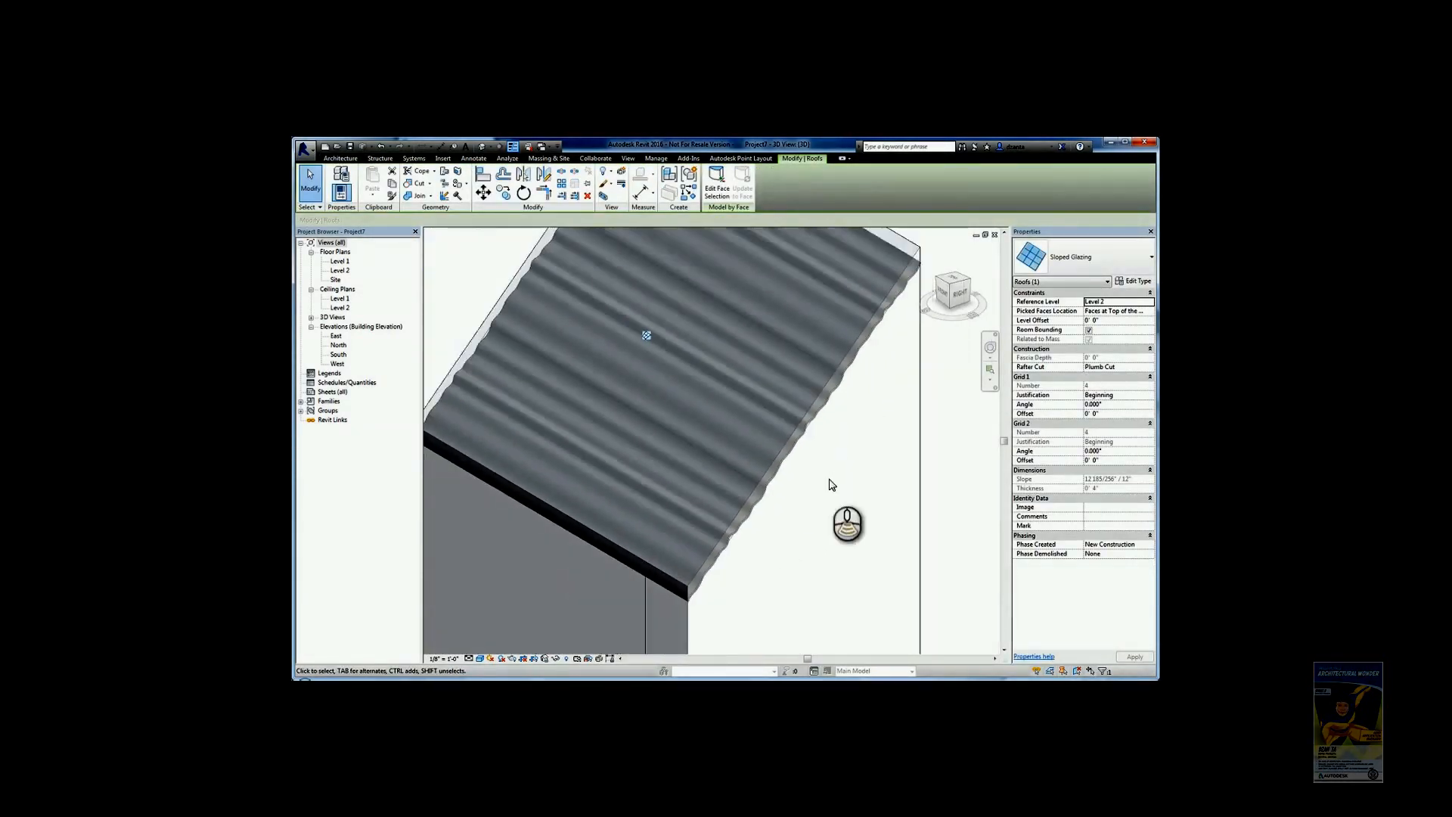
pyautogui.scroll(-3, 832, 480)
pyautogui.scroll(-2, 839, 471)
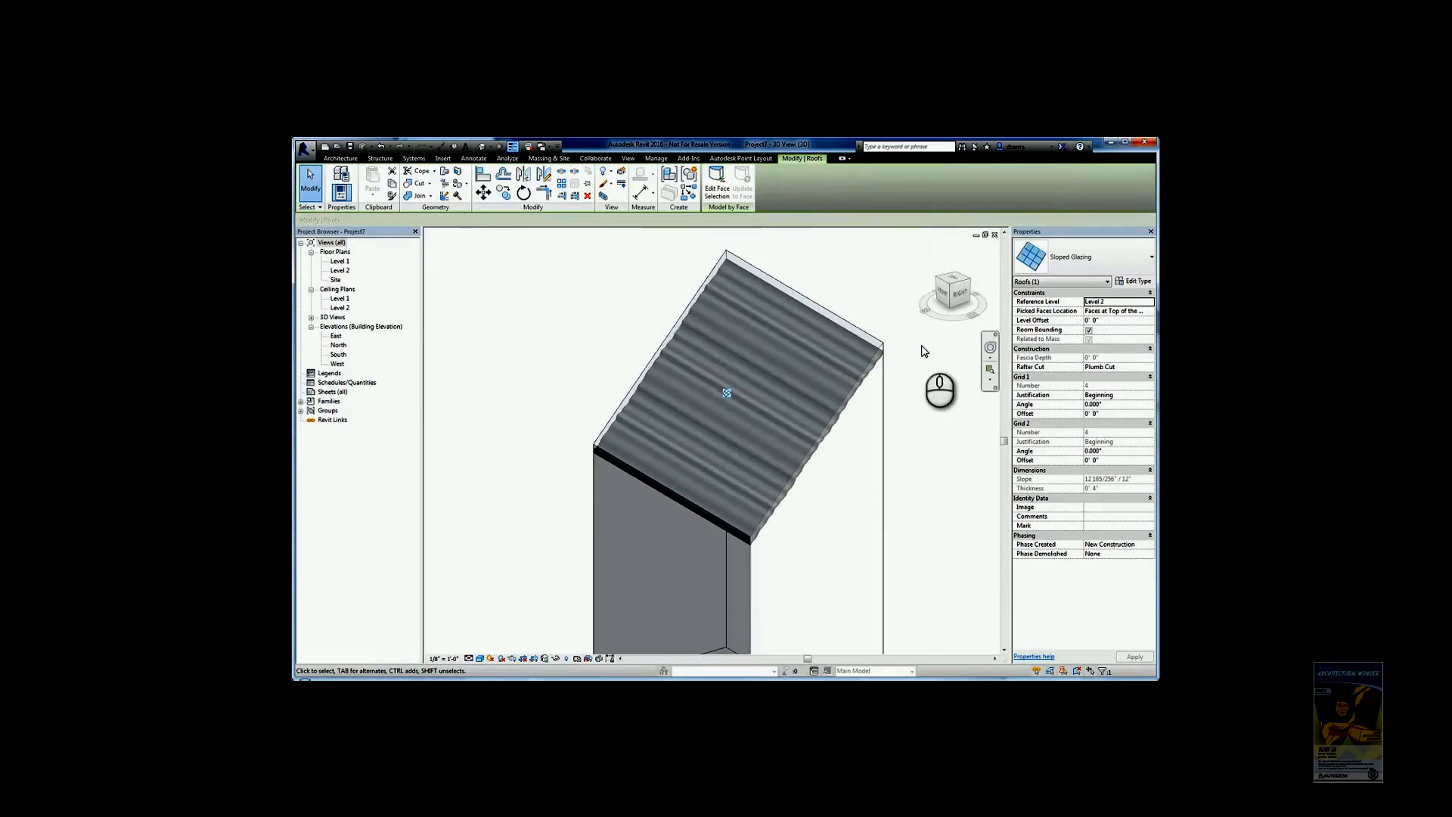
# Step: Reduce the Grid 1 spacing in the Sloped Glazing roof type so its wavy panels repeat more tightly
pyautogui.click(1135, 280)
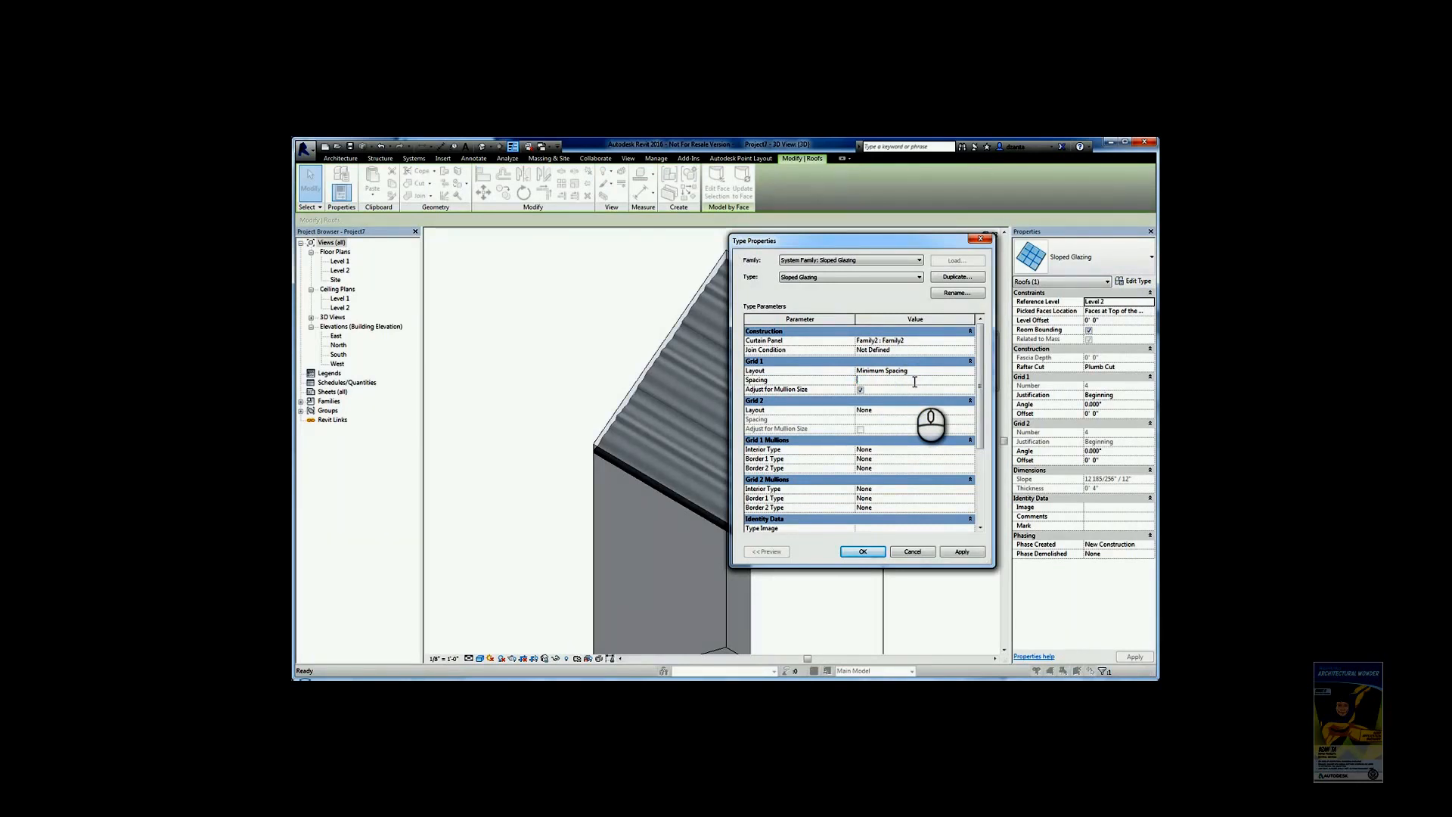
pyautogui.click(862, 552)
pyautogui.click(916, 514)
pyautogui.scroll(5, 775, 516)
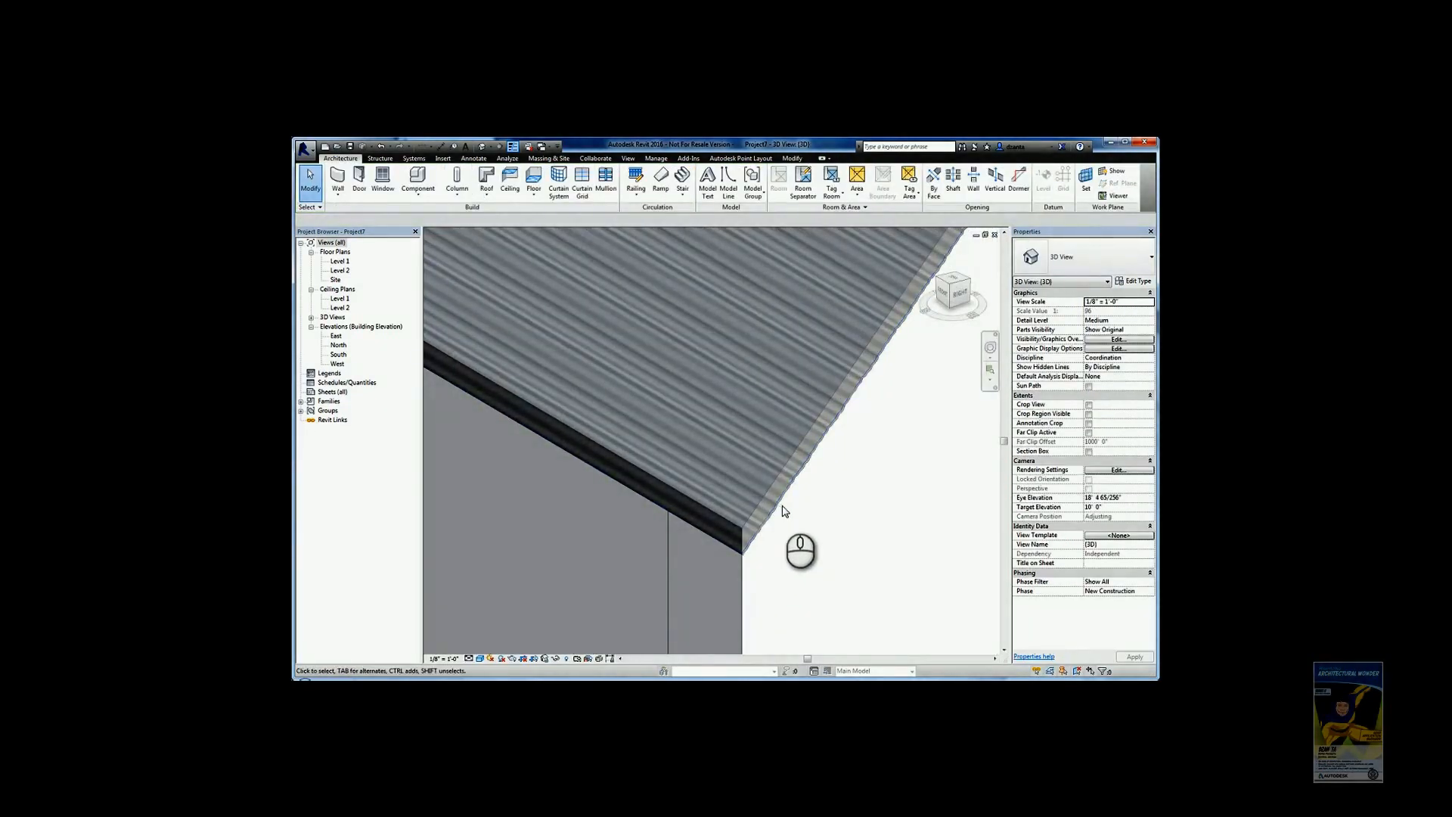
pyautogui.scroll(2, 814, 464)
pyautogui.scroll(-5, 817, 465)
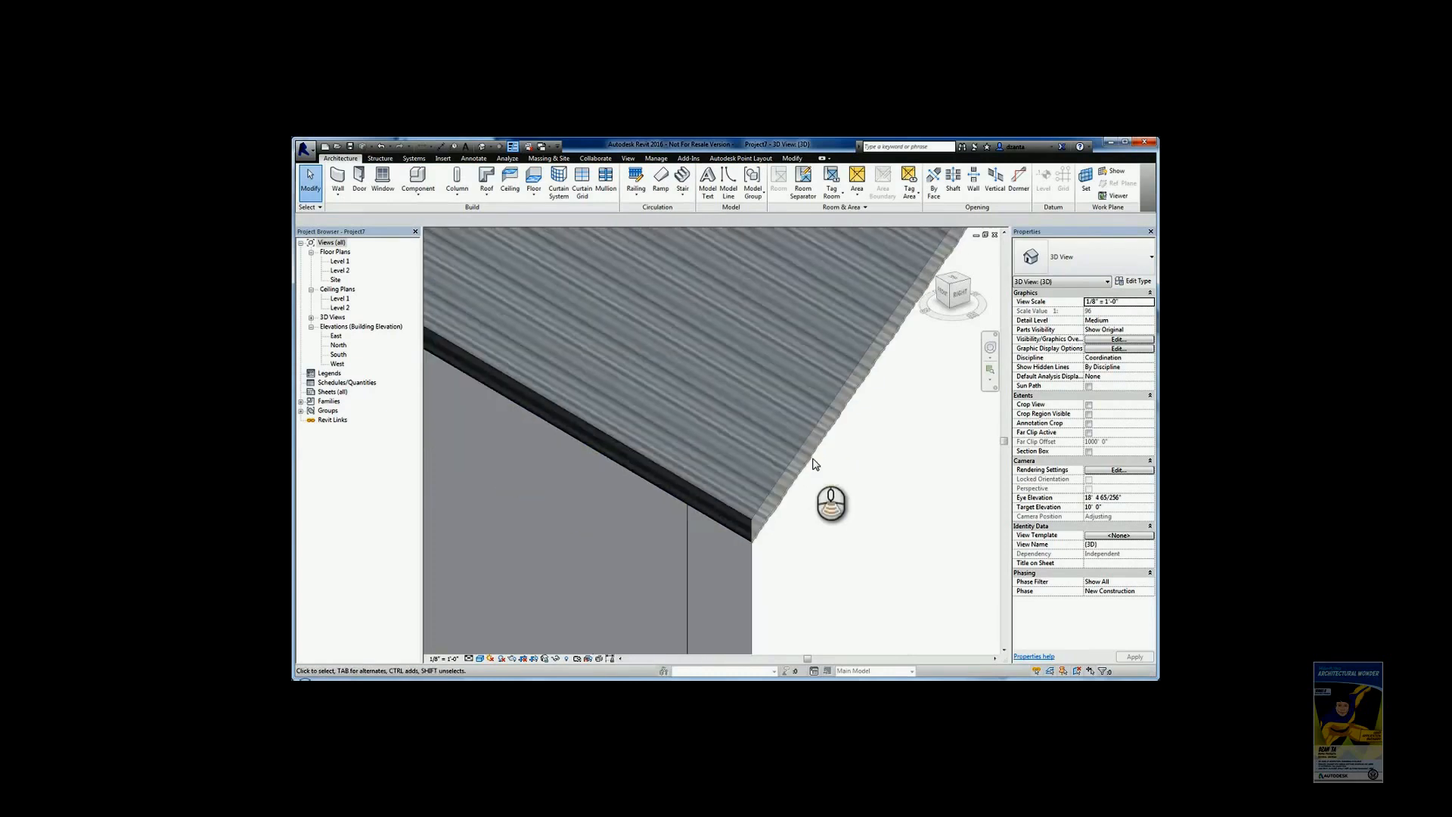
# Step: Set the vertical grid spacing of the Storefront curtain wall type to 0' 6"
pyautogui.moveTo(656, 517); pyautogui.dragTo(553, 365, button='middle')
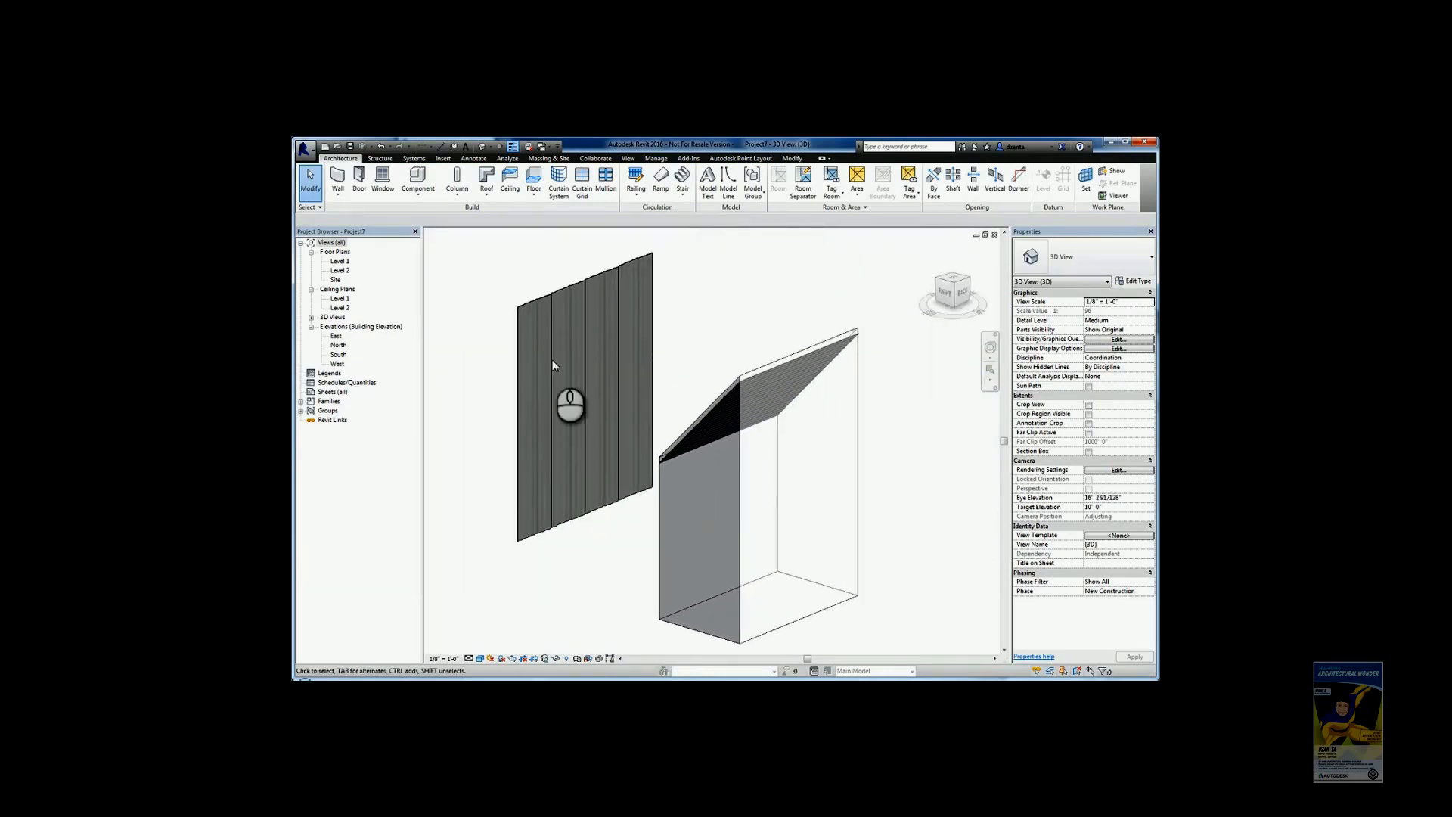
pyautogui.click(582, 277)
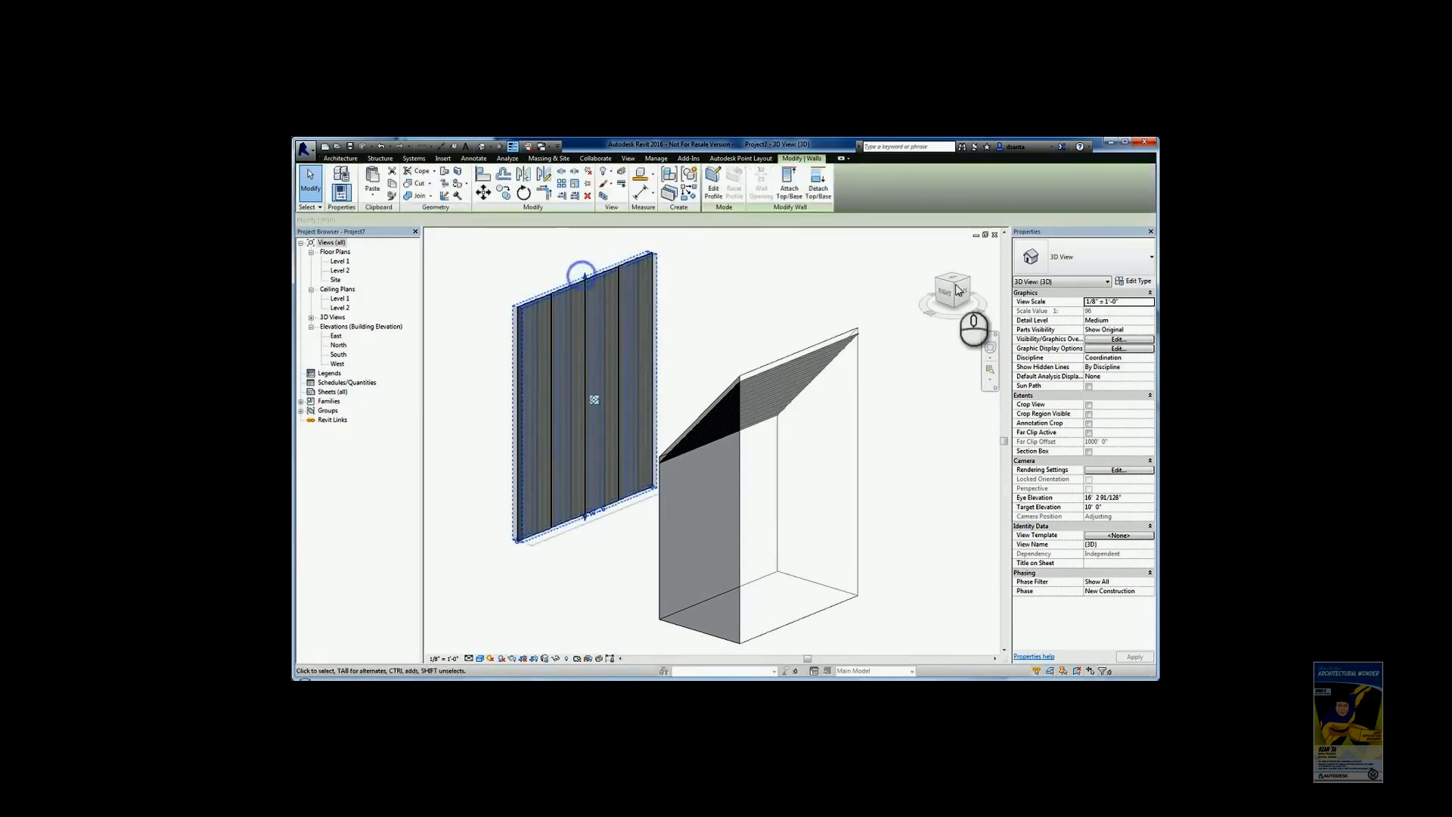
pyautogui.click(1141, 281)
pyautogui.click(908, 418)
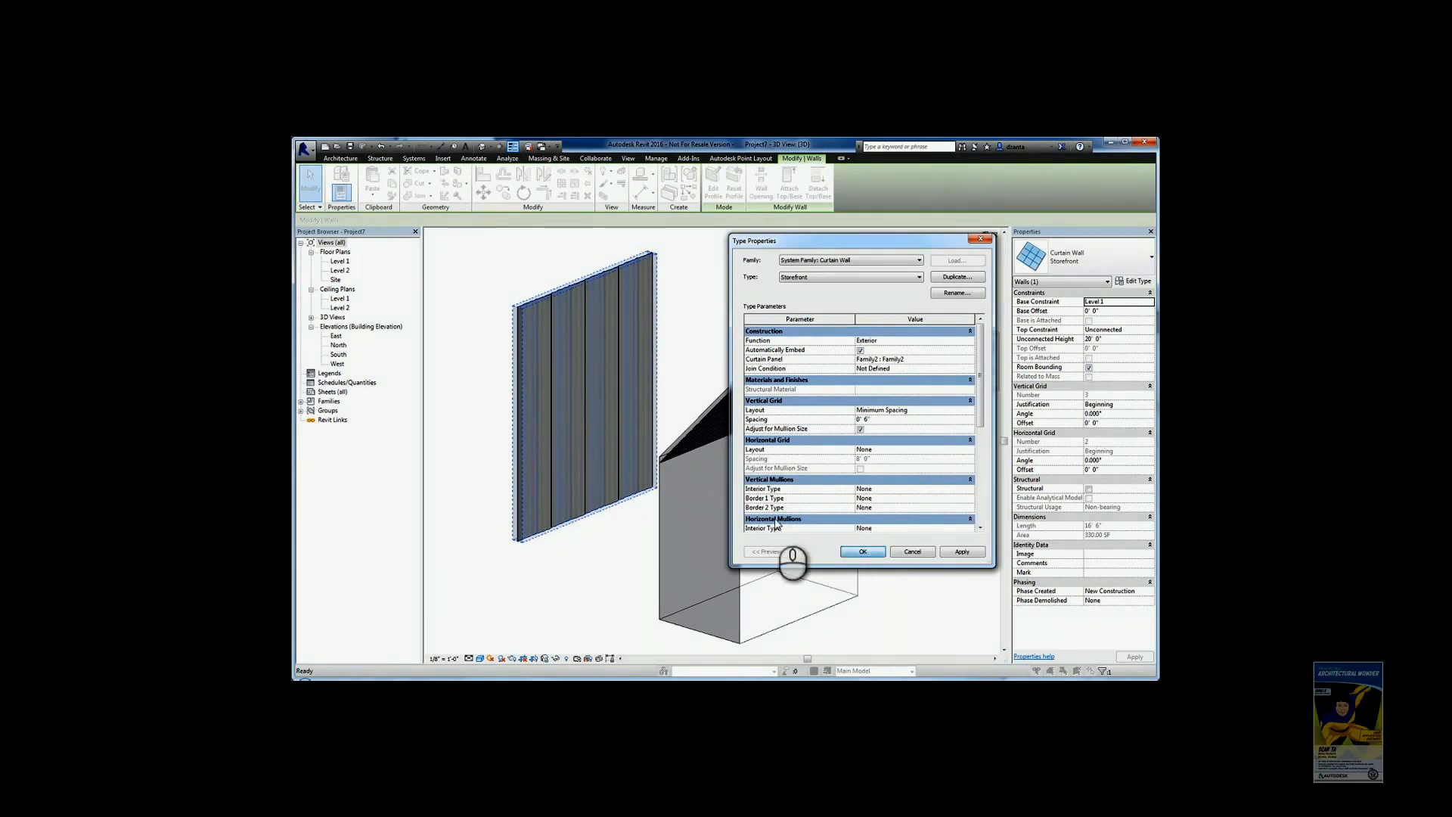
pyautogui.click(862, 551)
pyautogui.click(559, 573)
# Step: Examine the curtain wall's narrow panels and wavy top edge, and compare the wall with the sloped roof
pyautogui.scroll(5, 542, 569)
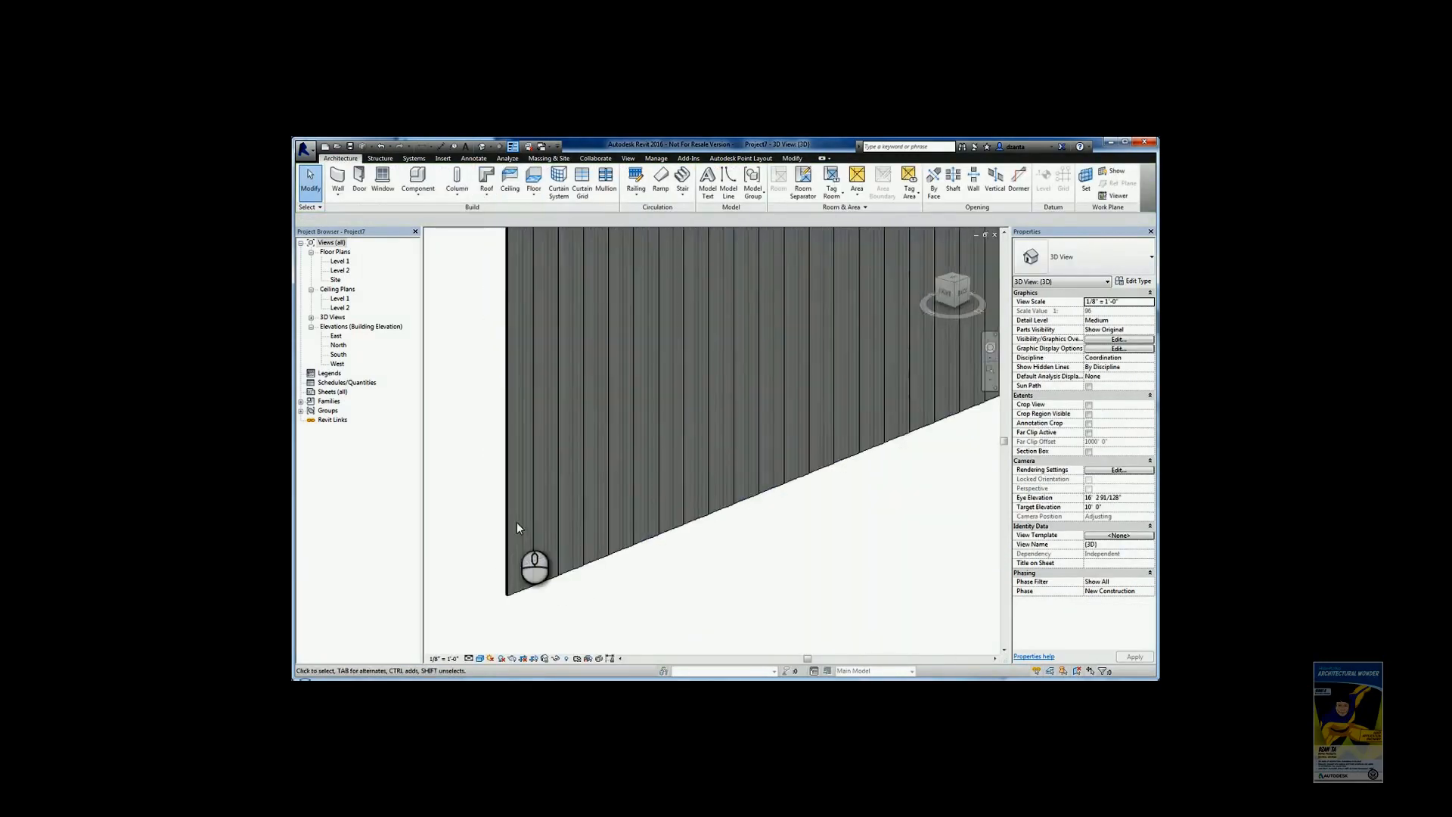
pyautogui.scroll(-3, 534, 594)
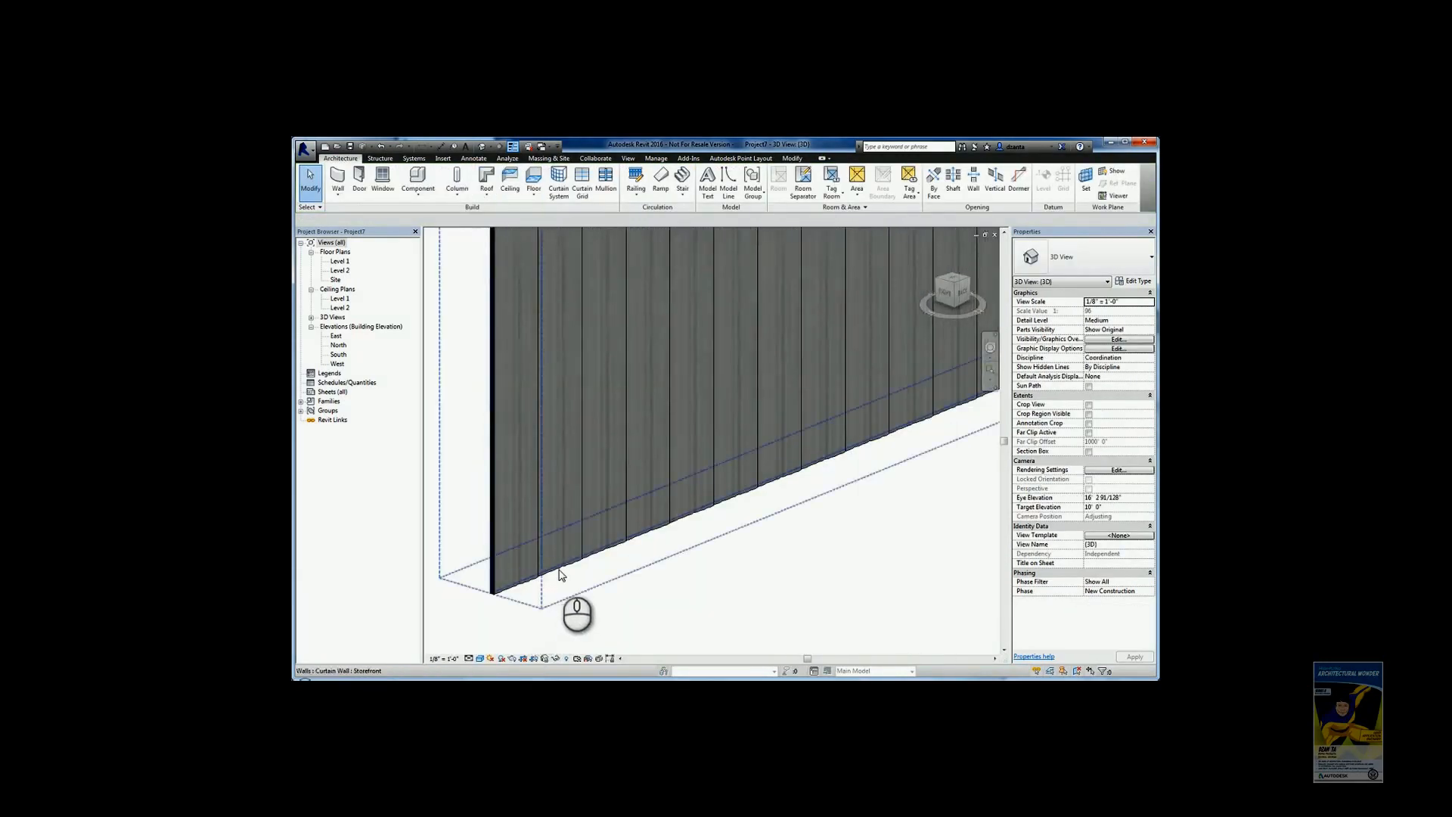
pyautogui.scroll(-3, 616, 557)
pyautogui.moveTo(708, 545); pyautogui.dragTo(742, 610, button='middle')
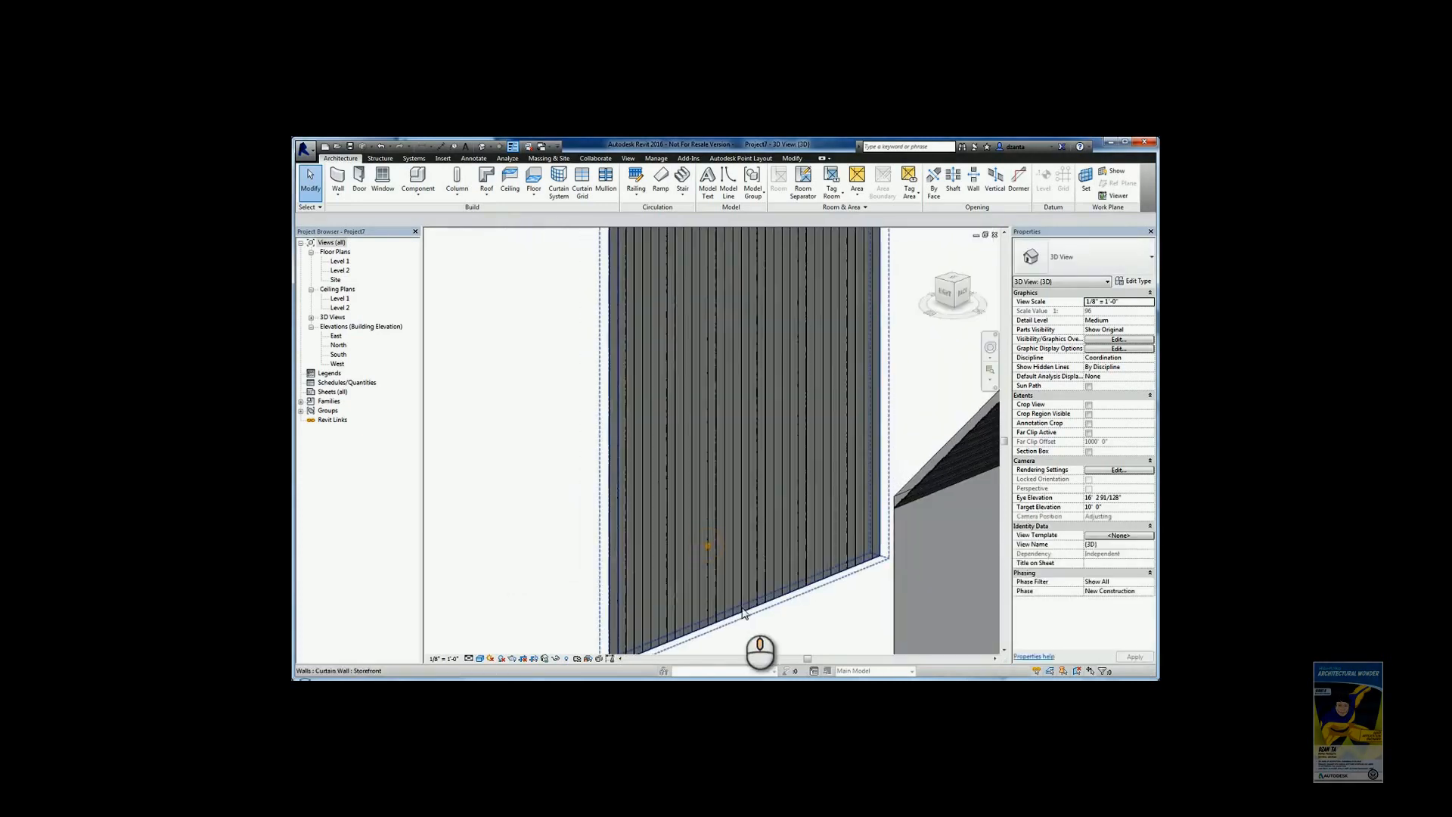
pyautogui.scroll(-4, 716, 516)
pyautogui.moveTo(715, 381); pyautogui.dragTo(634, 298, button='middle')
pyautogui.scroll(5, 614, 321)
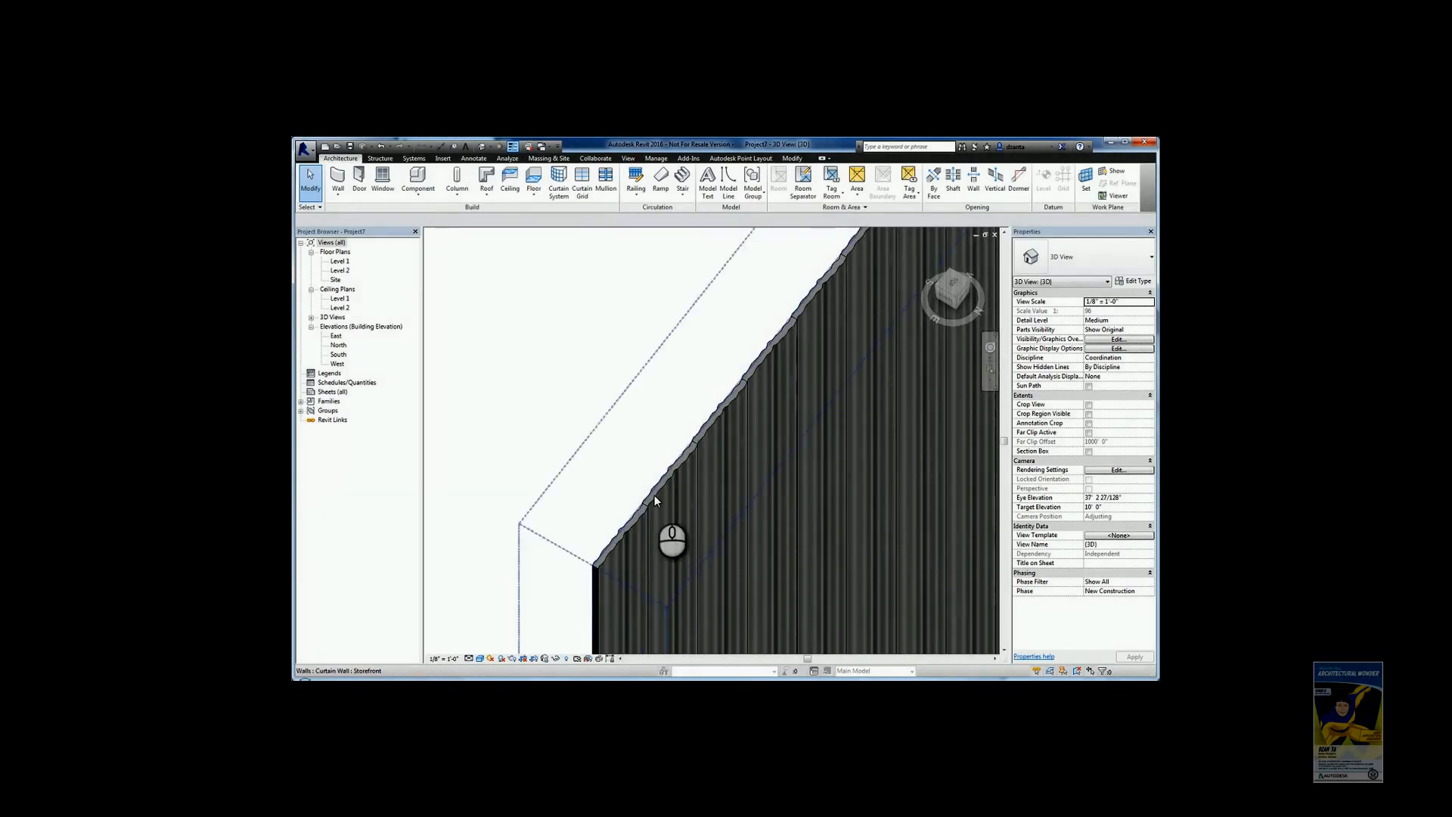
pyautogui.scroll(-5, 779, 363)
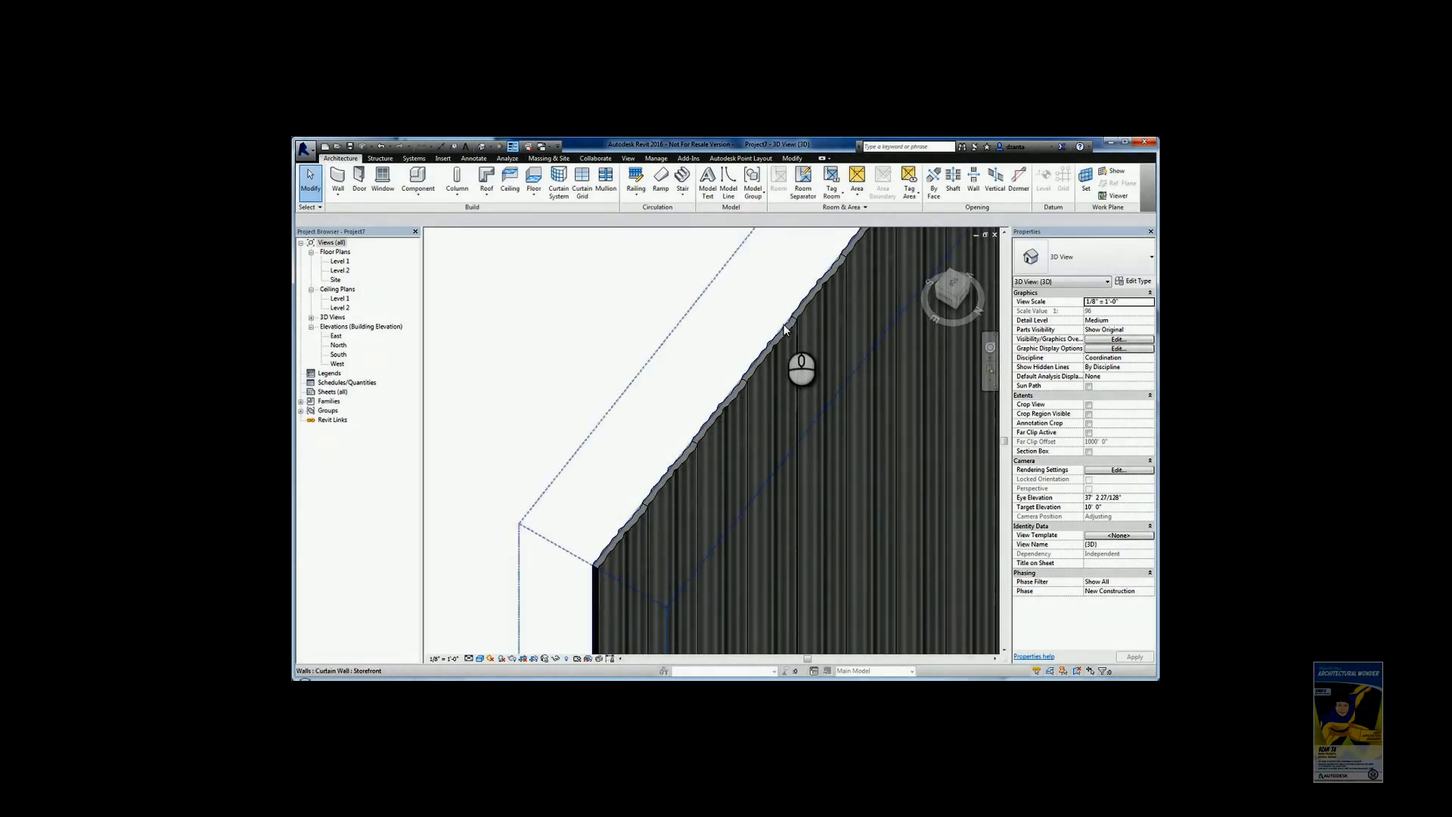
pyautogui.moveTo(794, 396); pyautogui.dragTo(656, 431, button='middle')
pyautogui.scroll(-5, 713, 460)
pyautogui.moveTo(768, 476); pyautogui.dragTo(788, 428, button='middle')
pyautogui.moveTo(820, 492)
pyautogui.keyDown('shift'); pyautogui.mouseDown(button='middle')
pyautogui.moveTo(960, 418)
pyautogui.moveTo(824, 498)
pyautogui.mouseUp(button='middle'); pyautogui.keyUp('shift')
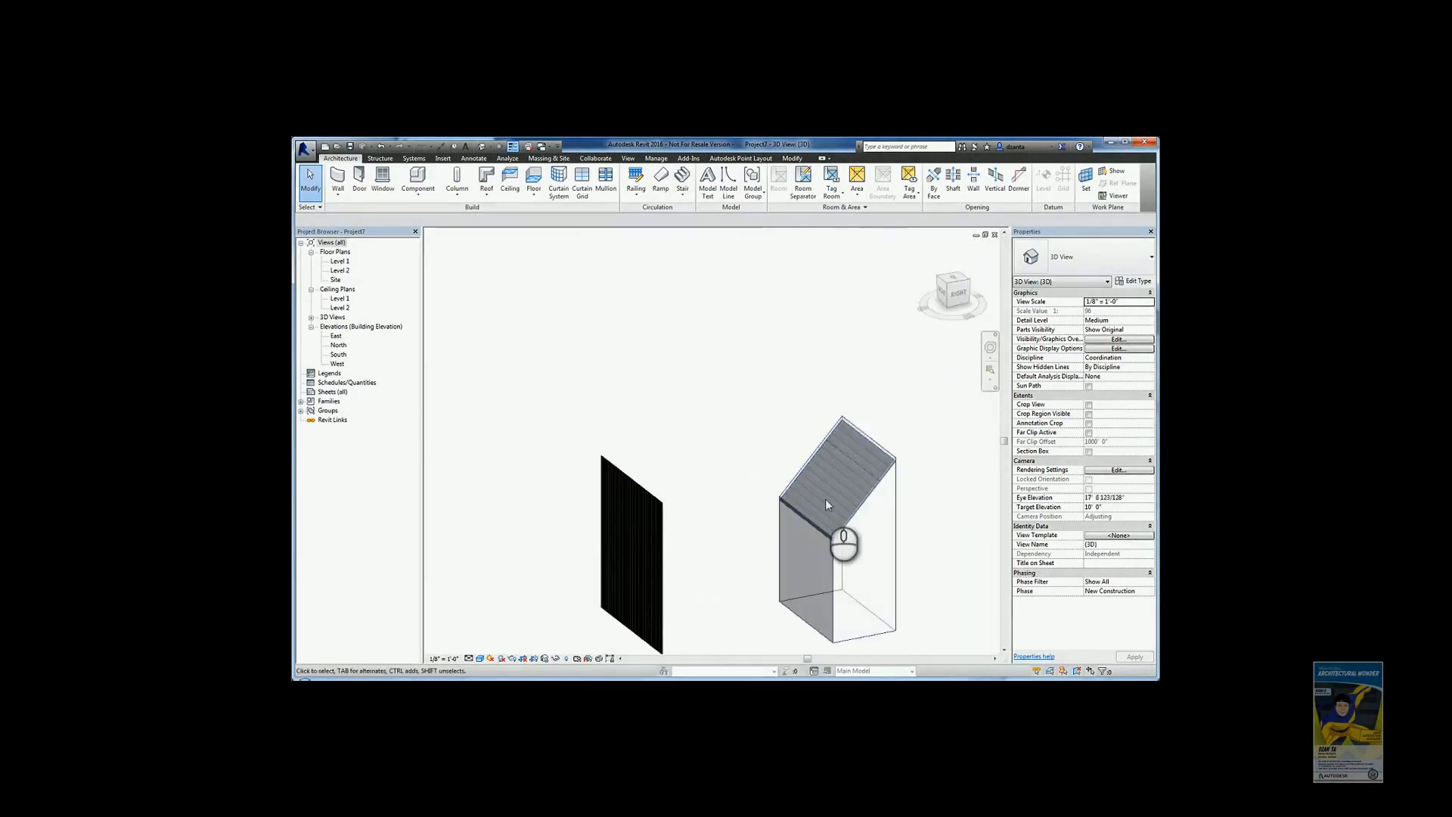
pyautogui.scroll(3, 849, 460)
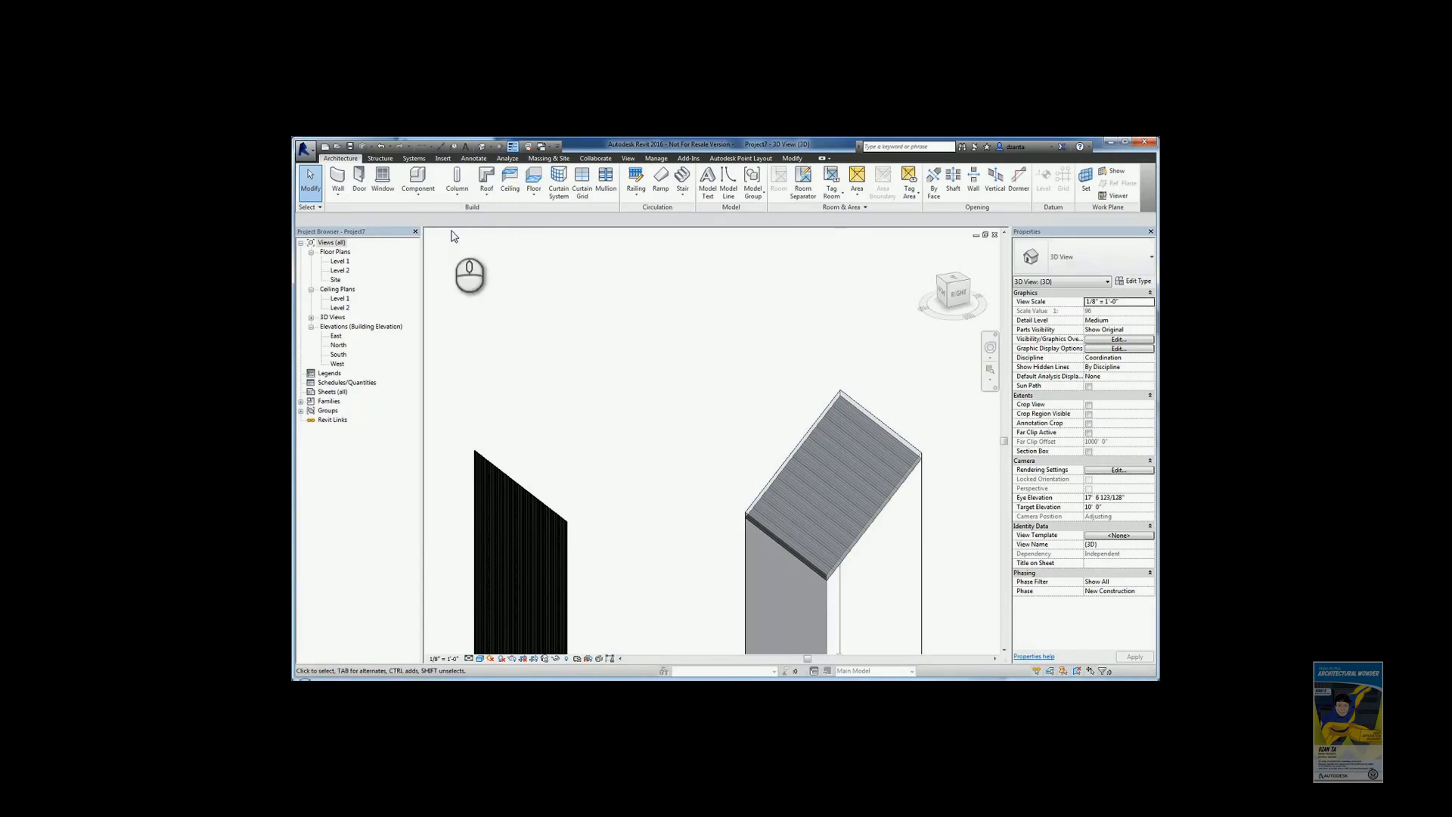
pyautogui.click(337, 145)
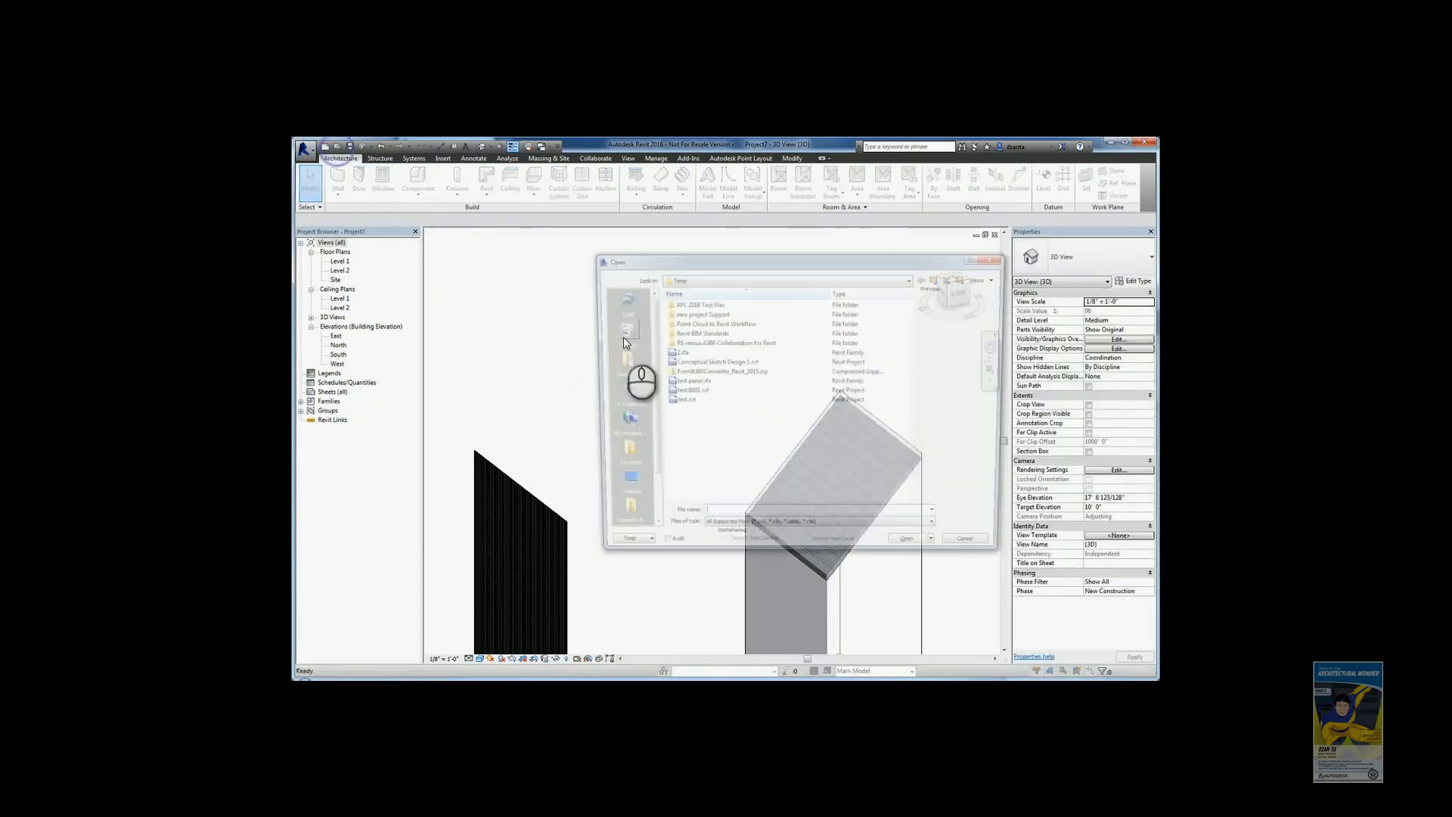
pyautogui.click(622, 391)
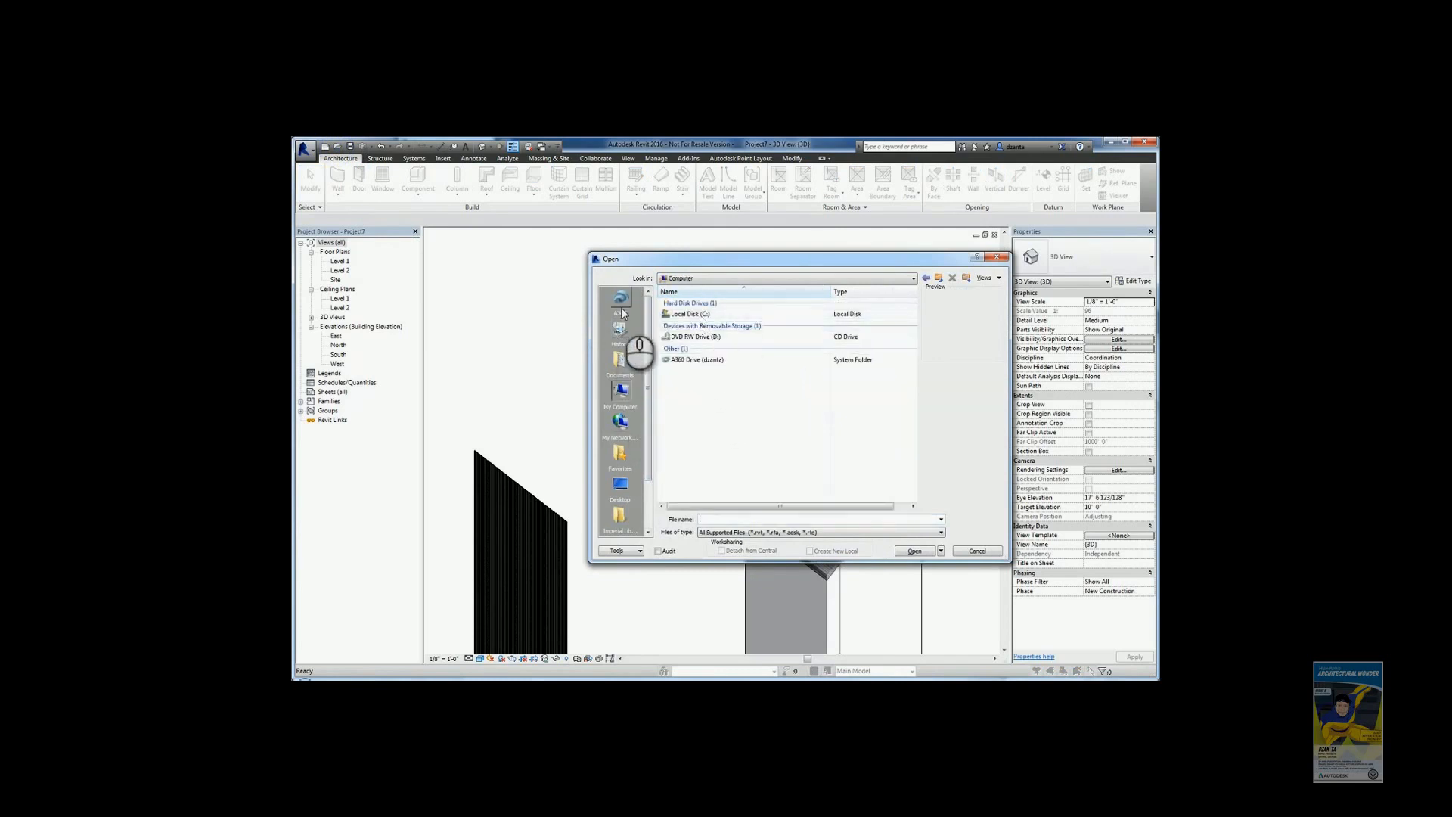
pyautogui.click(997, 257)
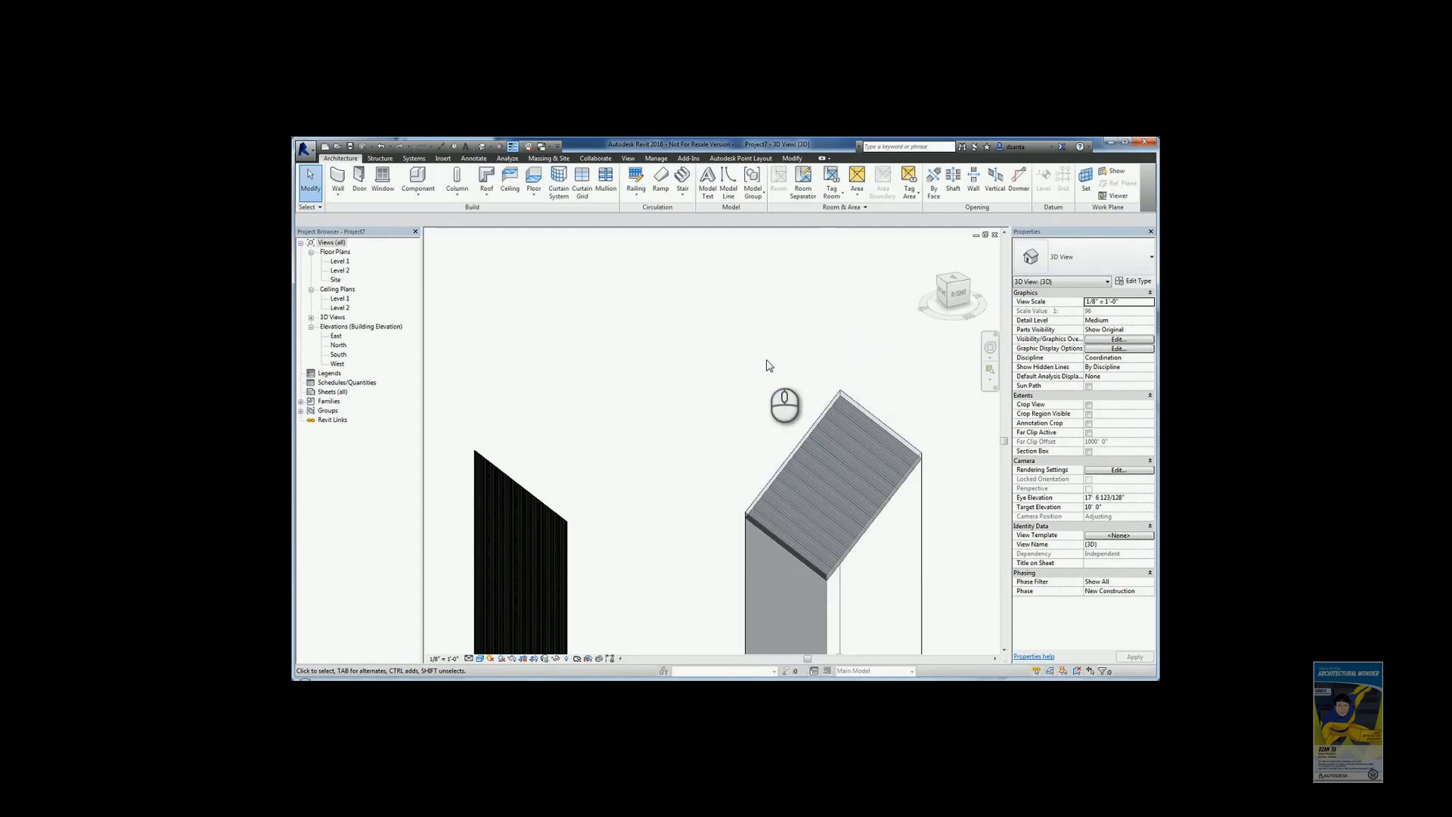
pyautogui.scroll(-3, 764, 371)
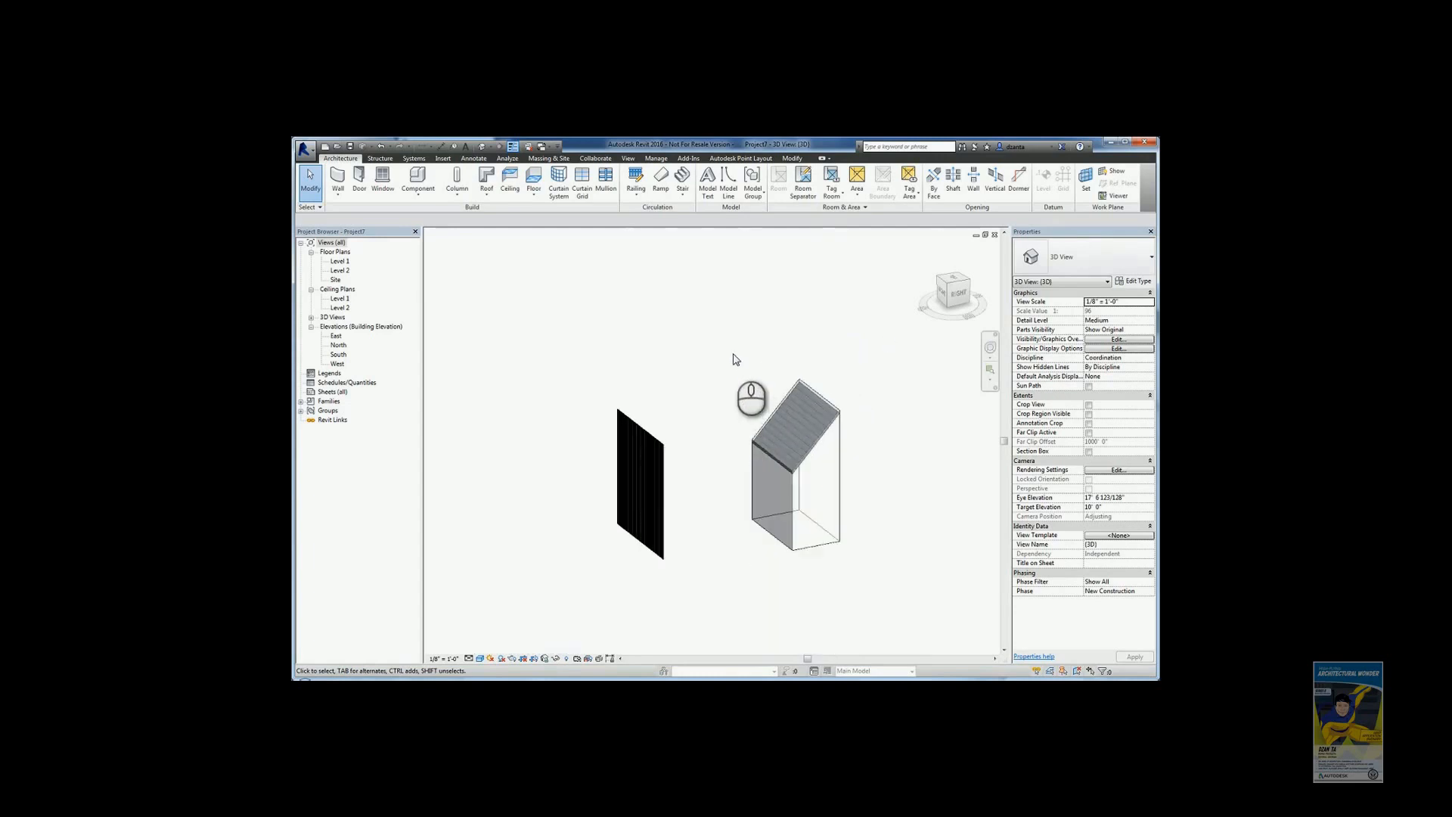